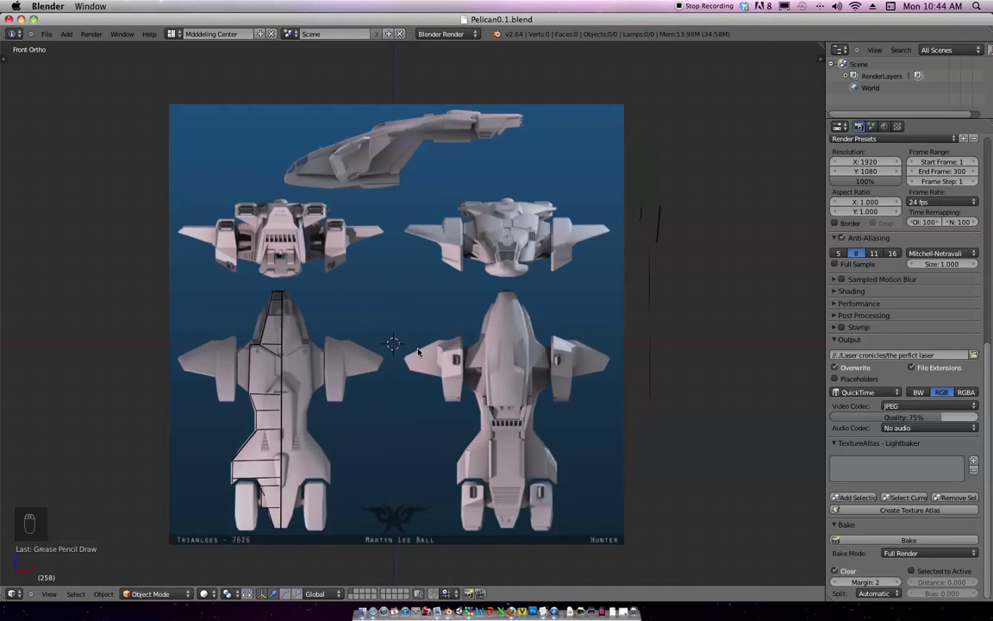
middle_click_drag(385, 369, 385, 367)
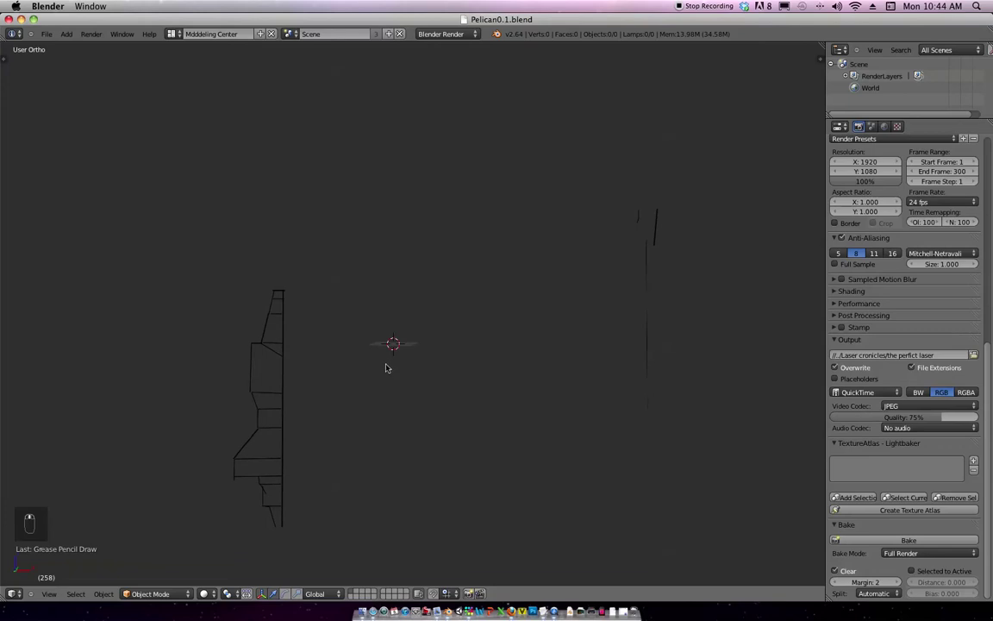
key("KP_1")
scroll(429, 362, "up", 1)
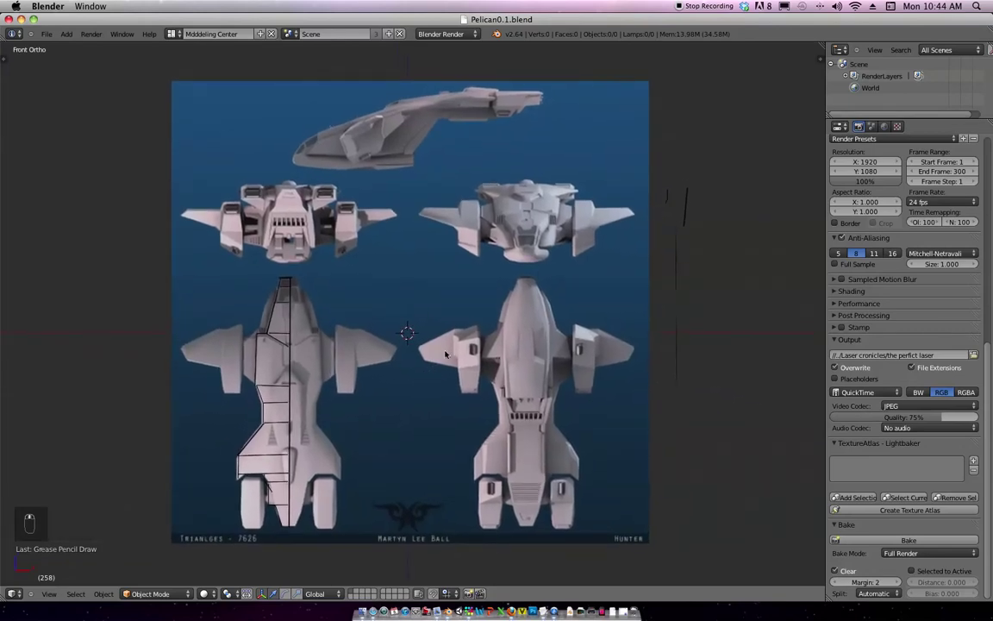
Remove the existing grease pencil sketch from the reference image and add a new empty grease pencil layer.
left_click(329, 323)
key("n")
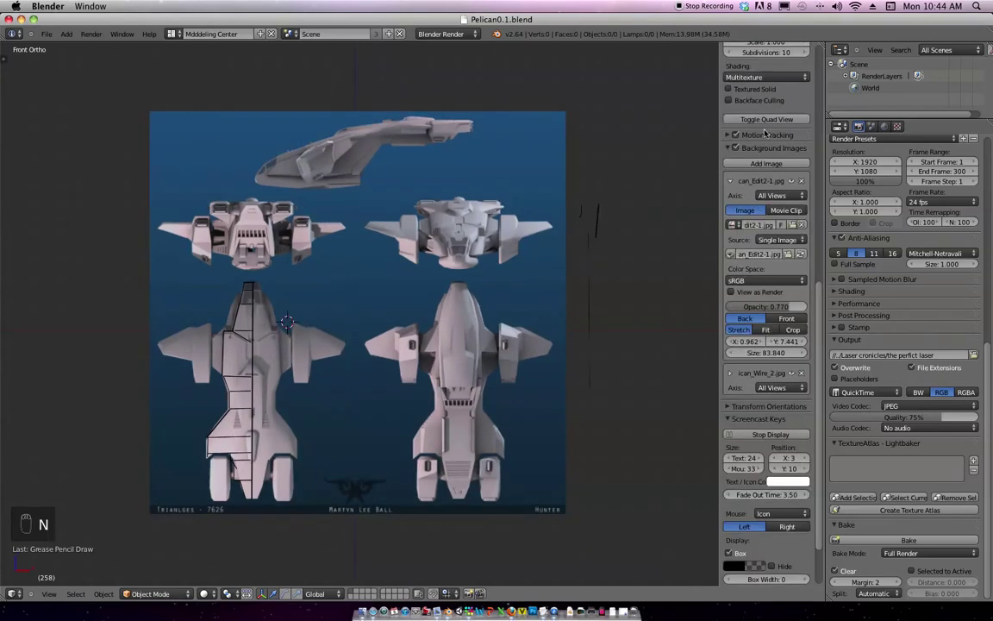
scroll(765, 133, "up", 10)
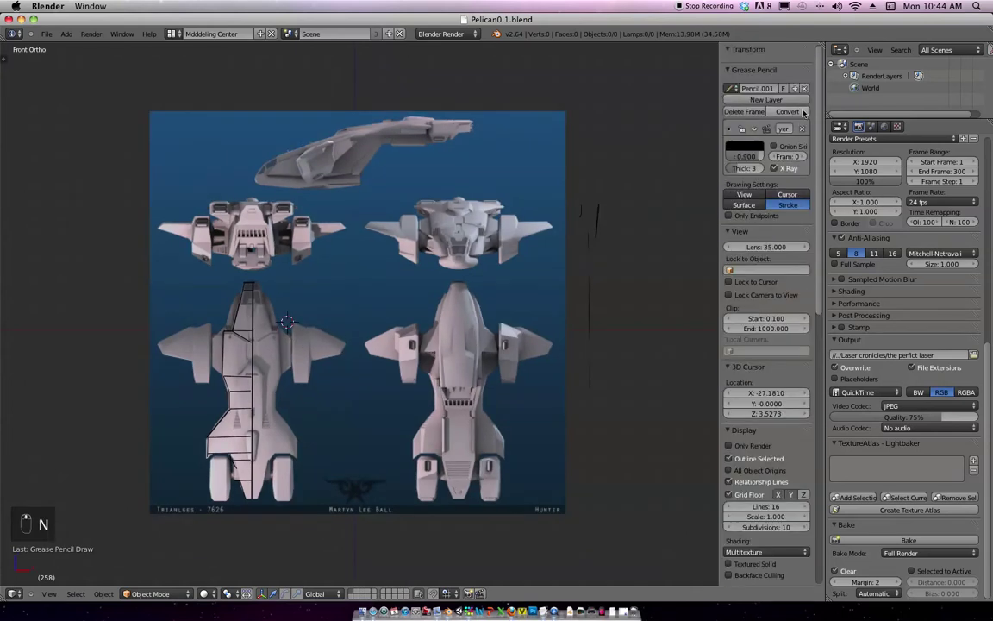
left_click(804, 88)
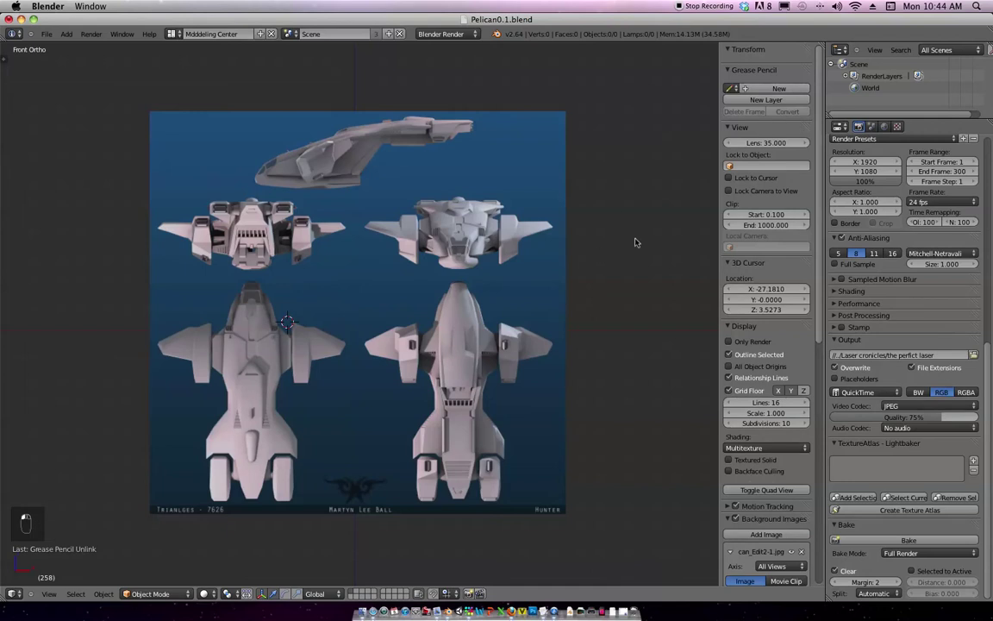
left_click(766, 99)
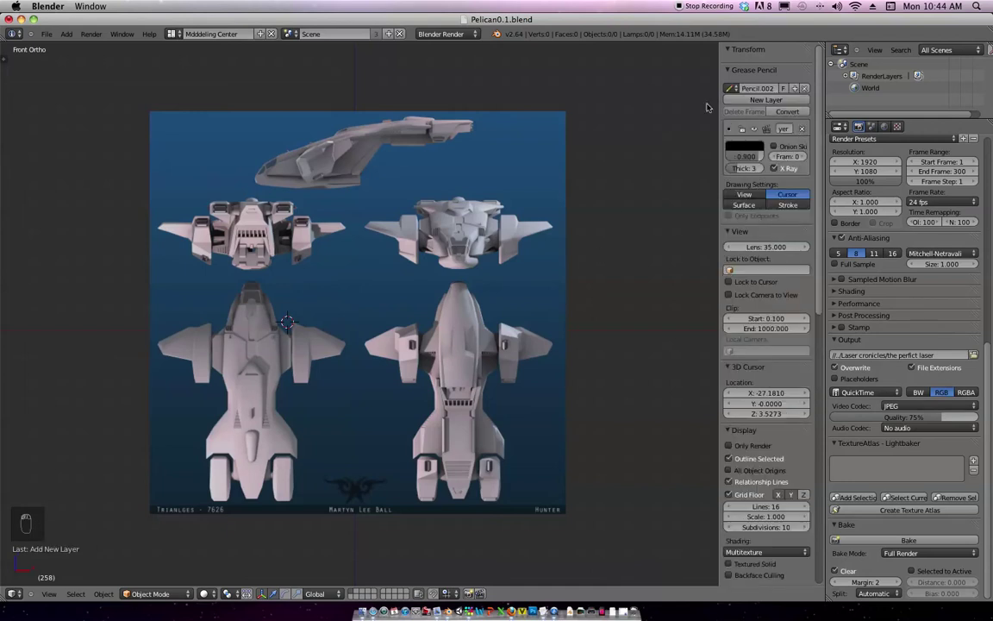
key("n")
Draw a short grease pencil stroke across the nose tip of the lower-left ship view in the reference image.
mouse_move(496, 271)
middle_mouse_down("ctrl")
mouse_move(489, 278)
mouse_move(497, 268)
middle_mouse_up("ctrl")
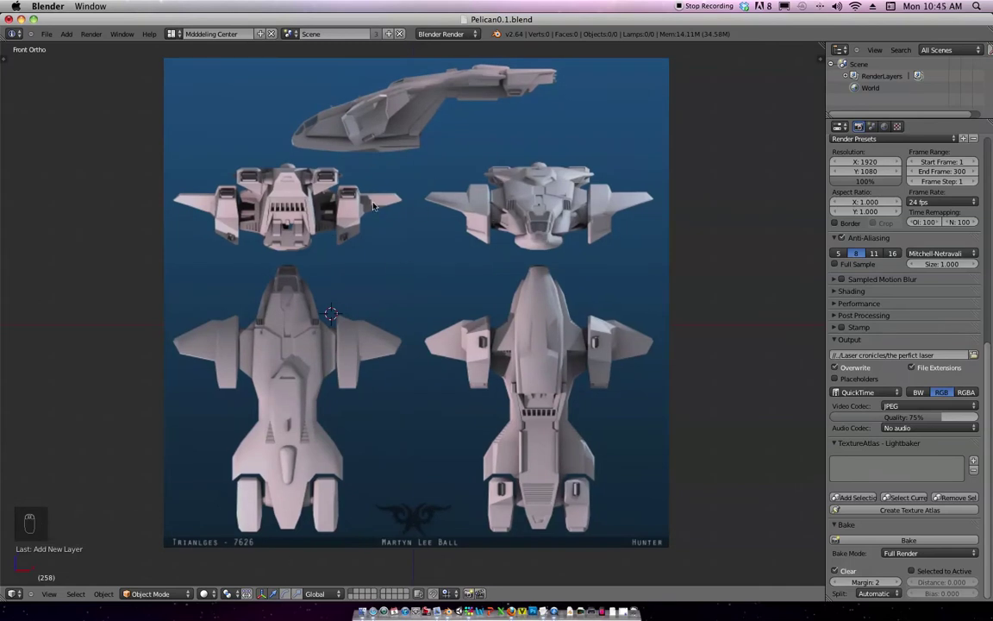
middle_click_drag(400, 287, 424, 252, "shift")
scroll(424, 252, "up", 2)
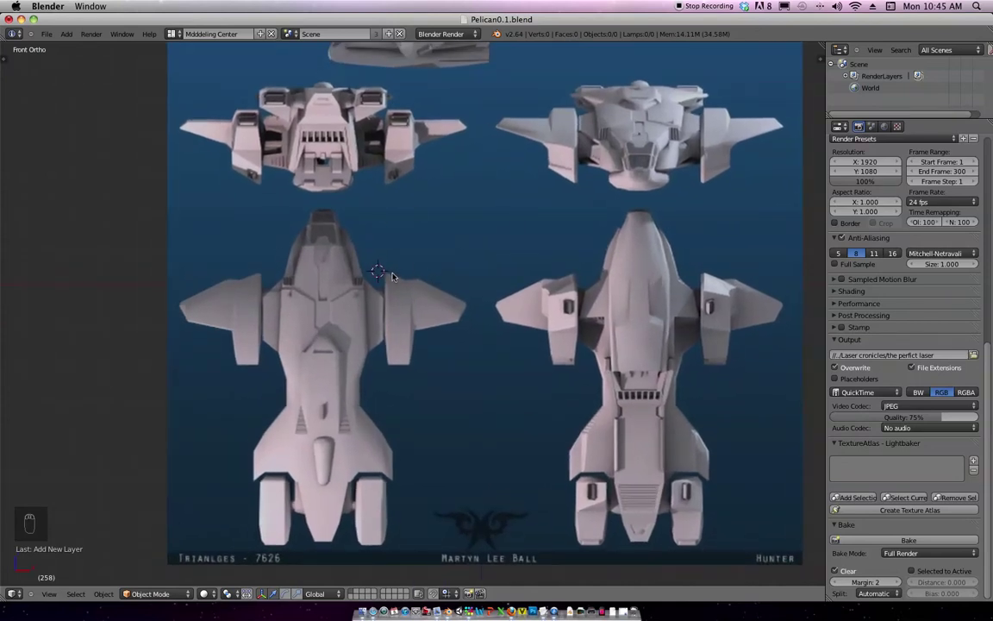
scroll(405, 263, "down", 2)
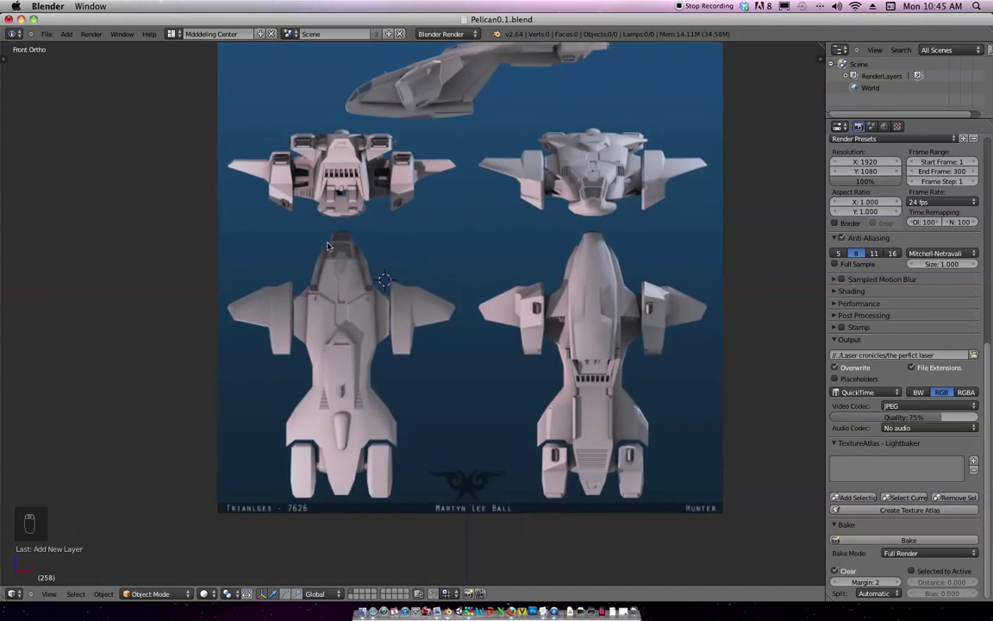
key("ctrl+d")
key("ctrl+d")
key("ctrl+d")
key("ctrl+d")
key("ctrl+d")
key("ctrl+d")
key("ctrl+d")
key("ctrl+d")
key("ctrl+d")
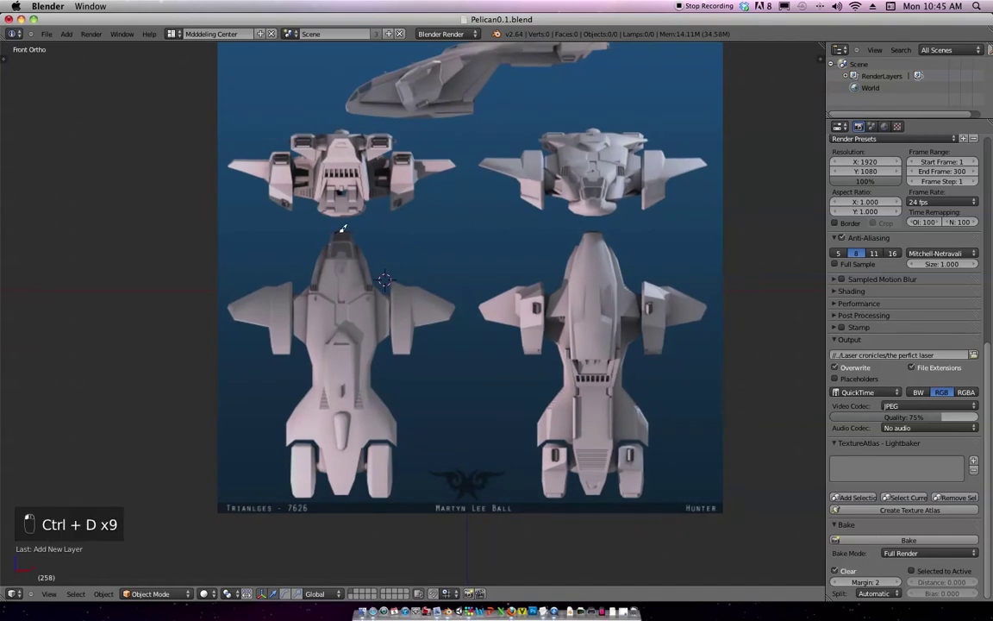
mouse_move(352, 227)
left_mouse_down("ctrl")
mouse_move(362, 230)
mouse_move(350, 232)
left_mouse_up("ctrl")
key("ctrl+d")
key("ctrl+d")
key("ctrl+d")
key("ctrl+d")
key("ctrl+d")
key("ctrl+d")
key("ctrl+d")
key("ctrl+d")
key("ctrl+d")
key("ctrl+d")
key("ctrl+d")
key("ctrl+d")
key("ctrl+d")
key("ctrl+d")
key("ctrl+d")
key("ctrl+d")
key("ctrl+d")
key("ctrl+d")
key("ctrl+d")
key("ctrl+d")
key("ctrl+d")
key("ctrl+d")
key("ctrl+d")
key("ctrl+d")
key("ctrl+d")
key("ctrl+d")
key("ctrl+d")
key("ctrl+d")
key("ctrl+d")
key("ctrl+d")
key("ctrl+d")
key("ctrl+d")
key("ctrl+d")
key("ctrl+d")
key("ctrl+d")
key("ctrl+d")
key("ctrl+d")
key("ctrl+d")
key("ctrl+d")
key("ctrl+d")
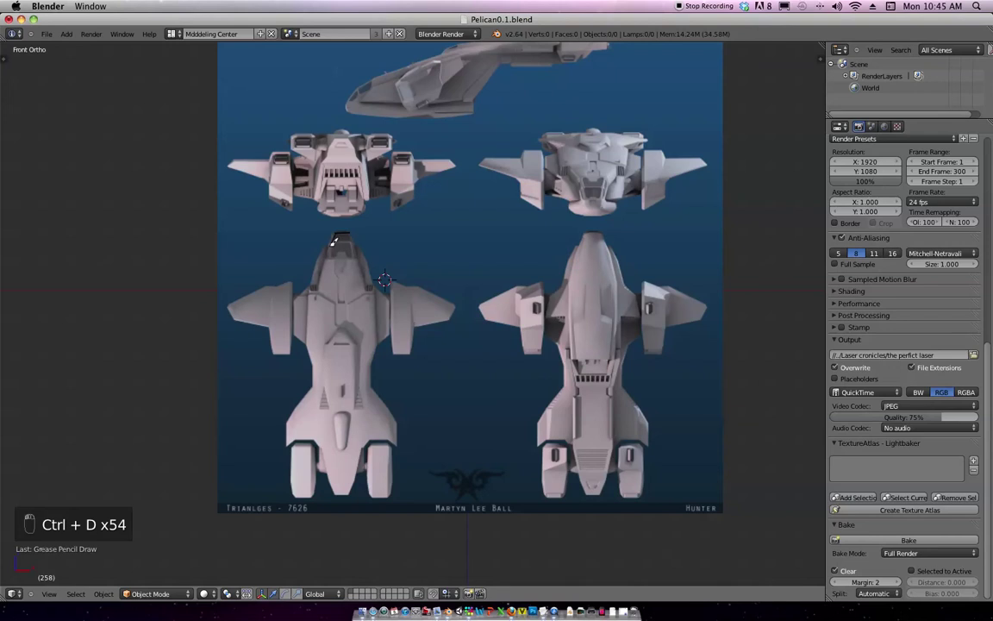
Draw a straight vertical grease pencil centre line from the nose tip to the tail of the same ship view.
key("ctrl+d")
key("ctrl+d")
key("ctrl+d")
key("ctrl+d")
key("ctrl+d")
key("ctrl+d")
key("ctrl+d")
key("ctrl+d")
key("ctrl+d")
key("ctrl+d")
key("ctrl+d")
left_click_drag(341, 235, 342, 494)
key("ctrl+d")
key("ctrl+d")
key("ctrl+d")
key("ctrl+d")
key("ctrl+d")
key("ctrl+d")
key("ctrl+d")
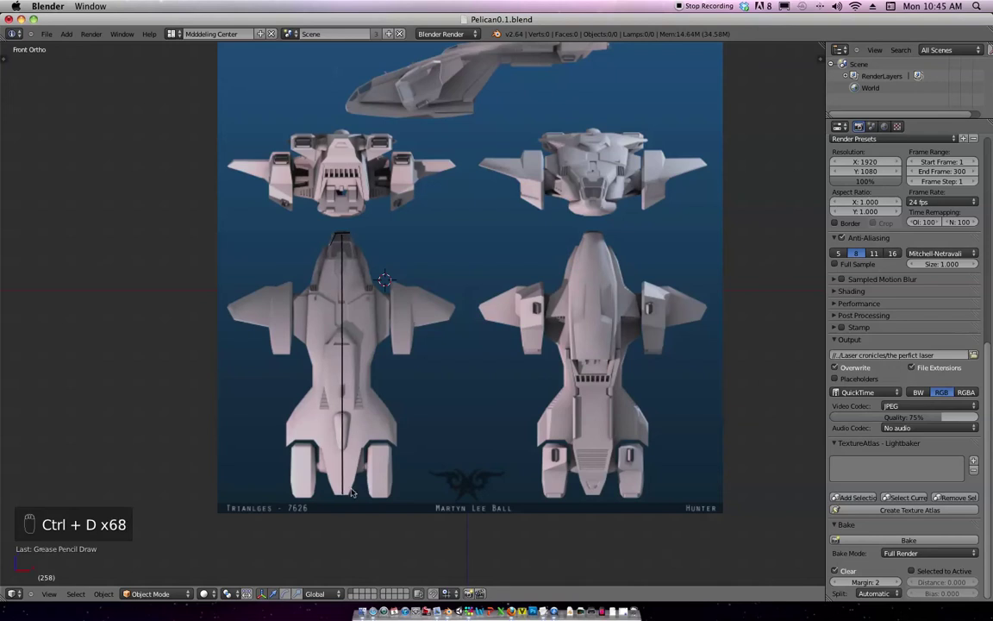
key("ctrl+d")
key("ctrl+d")
key("ctrl+d")
key("ctrl+d")
key("ctrl+d")
key("ctrl+d")
key("ctrl+d")
key("ctrl+d")
key("ctrl+d")
key("ctrl+d")
key("ctrl+d")
key("ctrl+d")
key("ctrl+d")
key("super+z")
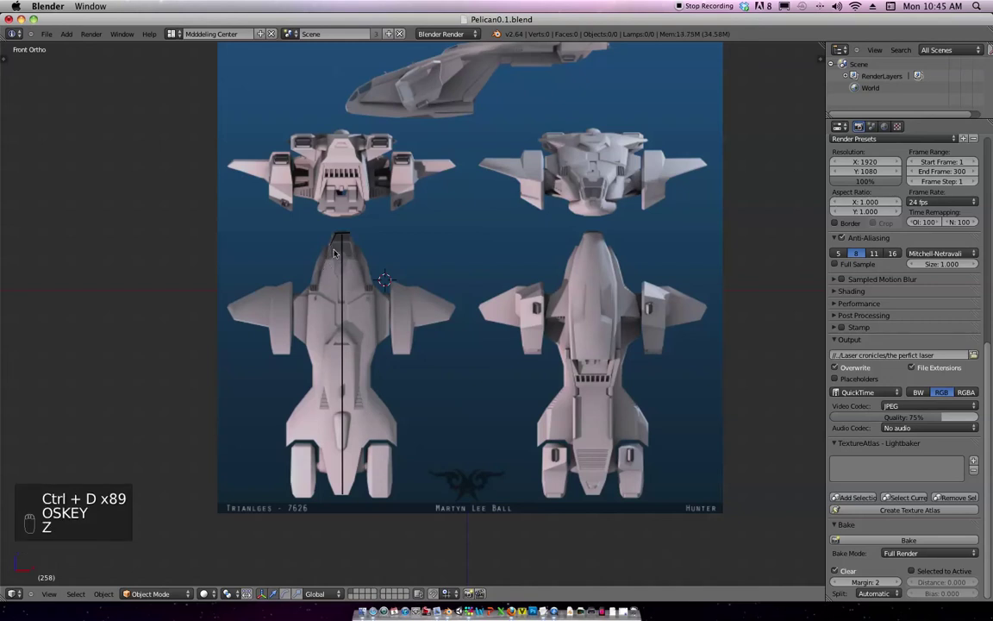
key("ctrl+d")
key("ctrl+d")
key("ctrl+d")
key("ctrl+d")
key("ctrl+d")
key("ctrl+d")
key("ctrl+d")
key("ctrl+d")
left_click_drag(335, 236, 331, 247, "ctrl")
key("ctrl+d")
key("ctrl+d")
key("ctrl+d")
key("ctrl+d")
key("ctrl+d")
key("ctrl+d")
key("ctrl+d")
key("ctrl+d")
key("ctrl+d")
key("super+z")
Draw a short horizontal grease pencil cross-line from the hull edge to the centre line just below the nose tip.
key("ctrl+s")
key("ctrl+d")
key("ctrl+d")
key("ctrl+d")
left_click_drag(331, 242, 342, 242, "ctrl")
key("ctrl+d")
key("ctrl+d")
key("ctrl+d")
key("ctrl+d")
key("ctrl+d")
key("ctrl+d")
key("ctrl+d")
key("ctrl+d")
key("ctrl+d")
key("ctrl+d")
key("ctrl+d")
key("ctrl+d")
key("ctrl+d")
key("ctrl+d")
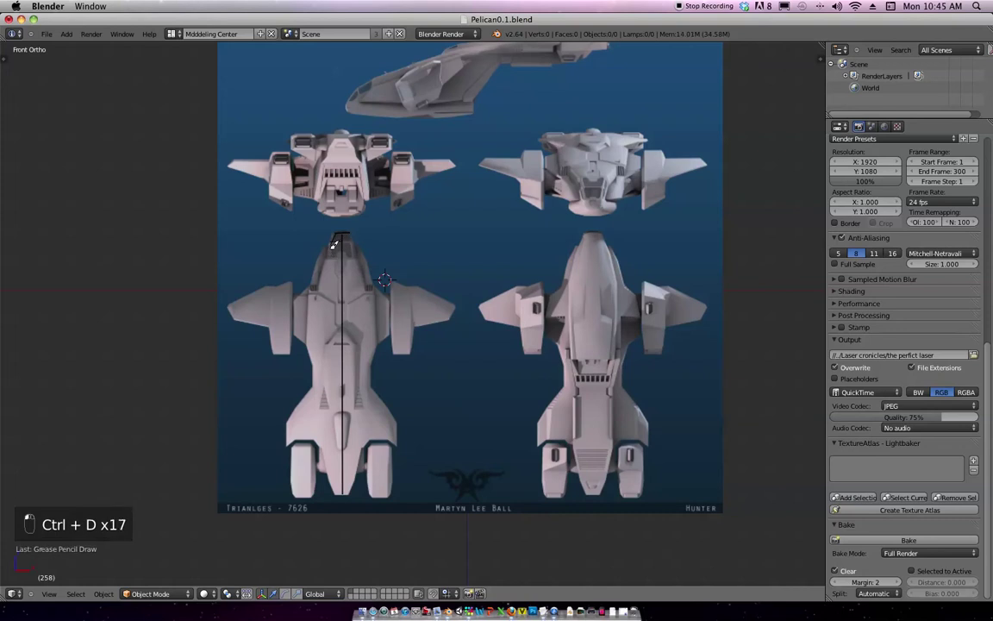
Draw the ship's left hull edge in grease pencil from nose to waist, with cross-lines to the centre line at the cockpit, both wing edges and waist.
key("ctrl+d")
key("ctrl+d")
key("ctrl+d")
key("ctrl+d")
key("ctrl+d")
key("ctrl+d")
key("ctrl+d")
key("ctrl+d")
key("ctrl+d")
key("ctrl+d")
key("ctrl+d")
key("ctrl+d")
key("ctrl+d")
key("ctrl+d")
mouse_move(344, 260)
left_mouse_down("ctrl")
mouse_move(317, 293)
mouse_move(341, 295)
mouse_move(312, 295)
mouse_move(308, 344)
mouse_move(344, 342)
mouse_move(312, 354)
mouse_move(318, 380)
mouse_move(343, 363)
left_mouse_up("ctrl")
key("ctrl+d")
key("ctrl+d")
key("ctrl+d")
key("ctrl+d")
key("ctrl+d")
key("ctrl+d")
key("ctrl+d")
key("ctrl+d")
key("ctrl+d")
key("ctrl+d")
key("ctrl+d")
key("ctrl+d")
key("ctrl+d")
key("ctrl+d")
key("ctrl+d")
key("ctrl+d")
key("ctrl+d")
key("ctrl+d")
key("ctrl+d")
key("ctrl+d")
key("ctrl+d")
key("ctrl+d")
key("ctrl+d")
key("ctrl+d")
key("ctrl+d")
key("ctrl+d")
key("ctrl+d")
key("ctrl+d")
key("ctrl+d")
key("ctrl+d")
key("ctrl+d")
key("ctrl+d")
key("ctrl+d")
key("ctrl+d")
key("ctrl+d")
key("ctrl+d")
key("ctrl+d")
key("ctrl+d")
key("ctrl+d")
key("ctrl+d")
key("ctrl+d")
key("ctrl+d")
key("ctrl+d")
key("ctrl+d")
key("ctrl+d")
key("ctrl+d")
key("ctrl+d")
key("ctrl+d")
key("ctrl+d")
key("ctrl+d")
key("ctrl+d")
key("ctrl+d")
key("ctrl+d")
key("ctrl+d")
key("ctrl+d")
key("ctrl+d")
key("ctrl+d")
key("ctrl+d")
key("ctrl+d")
key("ctrl+d")
key("ctrl+d")
key("ctrl+d")
key("ctrl+d")
key("ctrl+d")
key("ctrl+d")
key("ctrl+d")
key("ctrl+d")
key("ctrl+d")
key("ctrl+d")
key("ctrl+d")
key("ctrl+d")
key("ctrl+d")
key("ctrl+d")
key("ctrl+d")
key("ctrl+d")
key("ctrl+d")
key("ctrl+d")
key("ctrl+d")
key("ctrl+d")
key("ctrl+d")
key("ctrl+d")
key("ctrl+d")
key("ctrl+d")
key("ctrl+d")
key("ctrl+d")
key("ctrl+d")
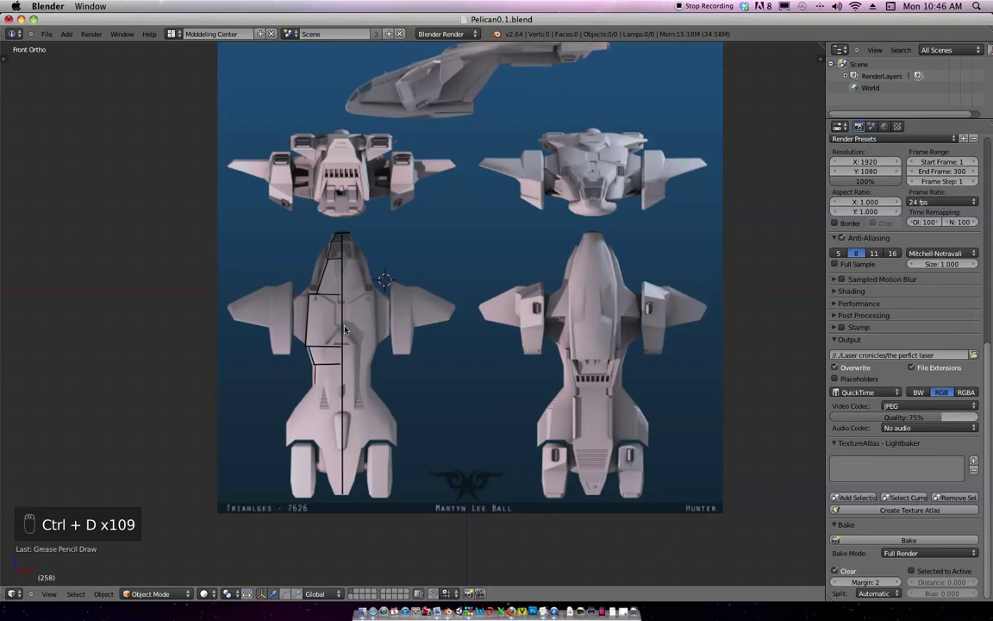
key("ctrl+d")
key("ctrl+d")
key("ctrl+d")
key("ctrl+d")
key("ctrl+d")
key("ctrl+d")
key("ctrl+d")
key("ctrl+d")
key("ctrl+d")
key("ctrl+d")
key("ctrl+d")
key("ctrl+d")
key("ctrl+d")
key("ctrl+d")
key("ctrl+d")
key("ctrl+d")
key("ctrl+d")
key("ctrl+d")
key("ctrl+d")
key("ctrl+d")
key("ctrl+d")
key("ctrl+d")
key("ctrl+d")
left_click_drag(315, 384, 307, 393, "ctrl")
key("ctrl+d")
key("super+z")
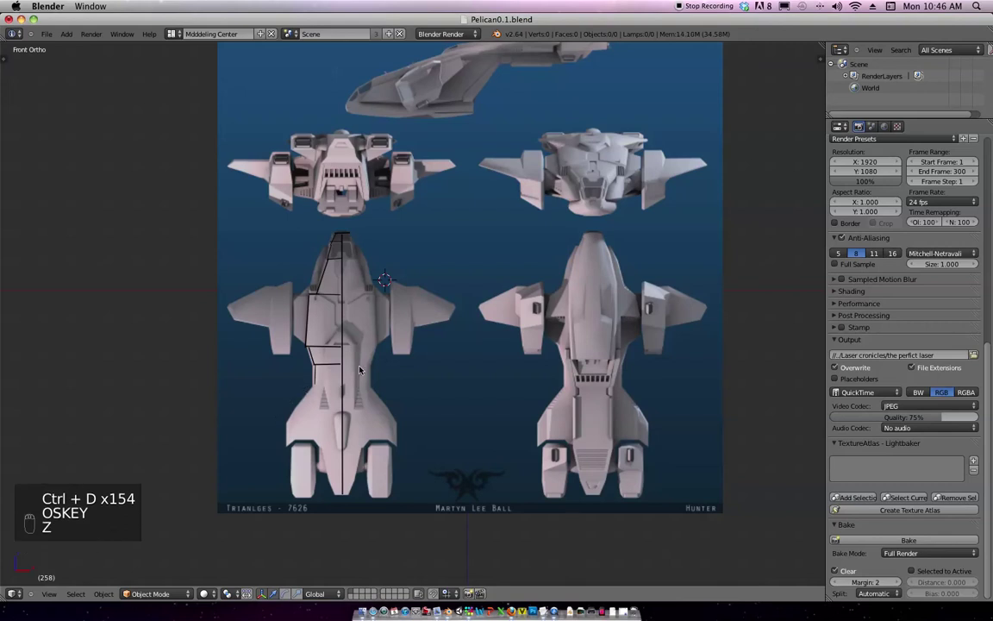
Draw the grease pencil hull edge from the waist diagonally out to the widest rear corner and down to the engine pod.
key("ctrl+d")
key("ctrl+d")
key("ctrl+d")
left_click_drag(315, 384, 287, 437, "ctrl")
key("ctrl+d")
key("ctrl+d")
key("ctrl+d")
key("ctrl+d")
key("ctrl+d")
key("ctrl+d")
key("ctrl+d")
key("ctrl+d")
key("ctrl+d")
key("ctrl+d")
key("ctrl+d")
key("ctrl+d")
key("ctrl+d")
key("ctrl+d")
key("ctrl+d")
key("ctrl+d")
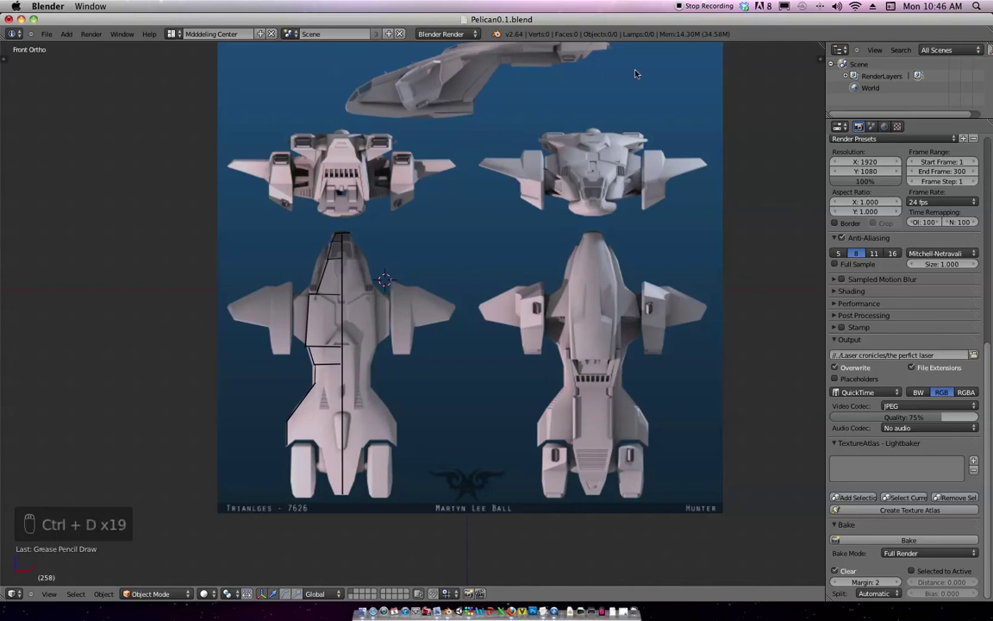
Draw a horizontal grease pencil cross-line from the outer rear hull edge above the engine pod to the centre line.
mouse_move(526, 164)
middle_mouse_down("shift")
mouse_move(497, 238)
mouse_move(512, 200)
middle_mouse_up("shift")
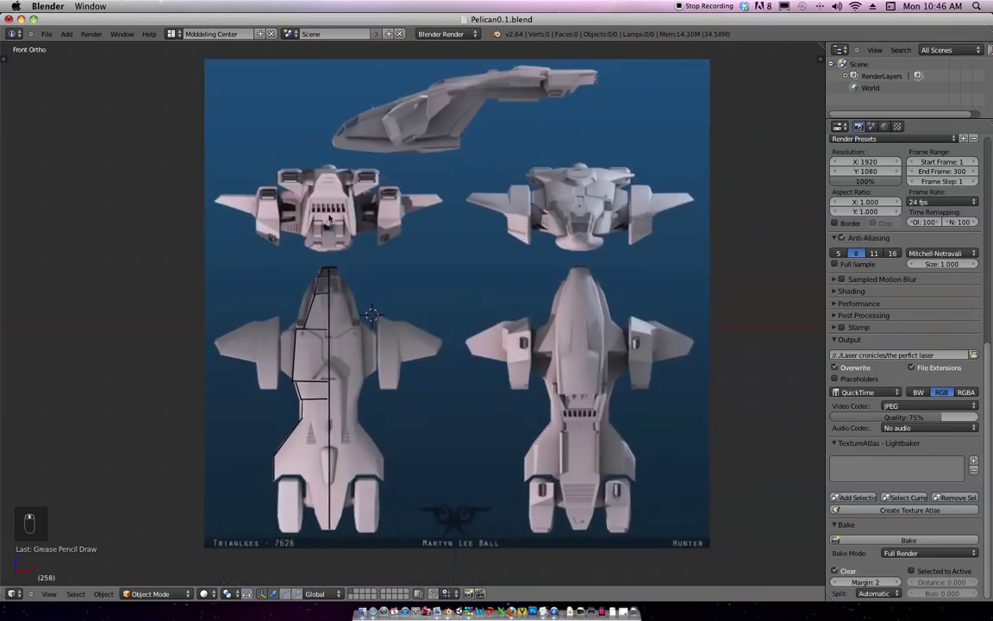
scroll(400, 320, "up", 2)
mouse_move(353, 416)
middle_mouse_down("shift")
mouse_move(385, 326)
mouse_move(413, 287)
middle_mouse_up("shift")
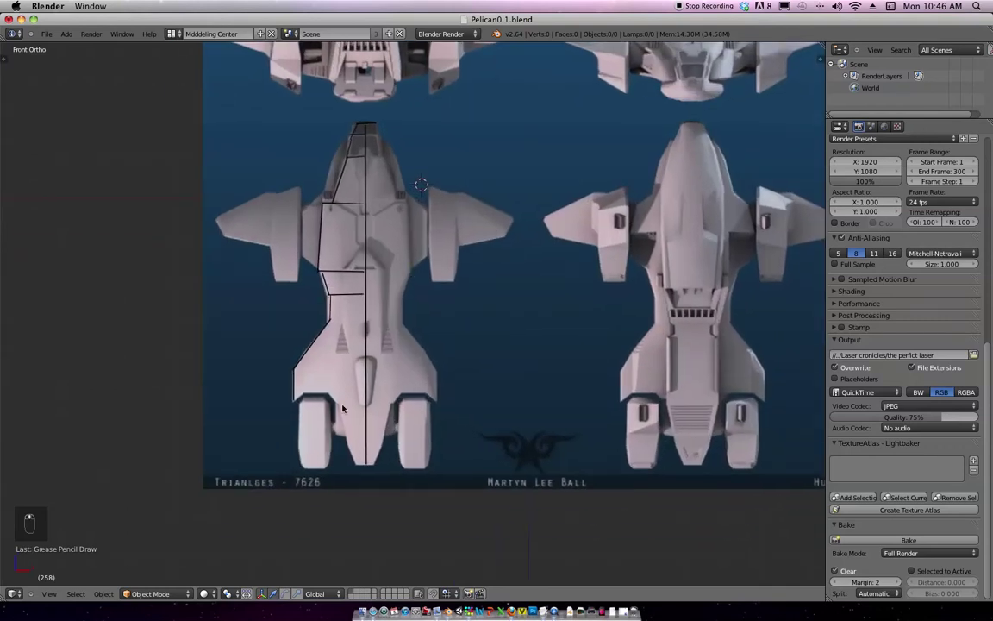
left_click_drag(296, 397, 365, 393, "ctrl")
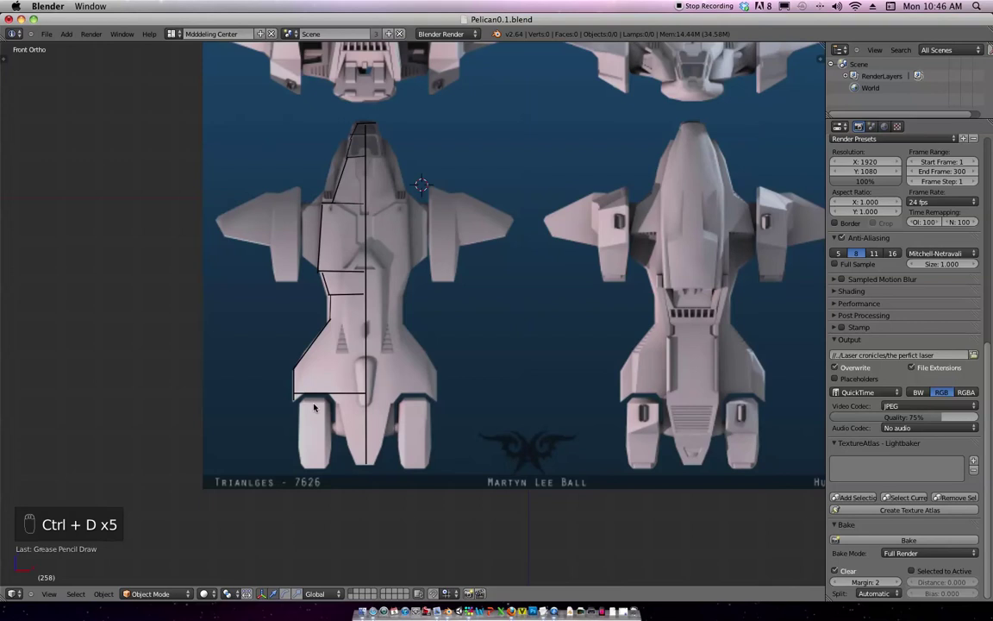
Draw the grease pencil tail outline from the rear hull corner inward and down to the tail tip, with a cross-line at the tail's base.
mouse_move(295, 399)
left_mouse_down("ctrl")
mouse_move(366, 403)
mouse_move(342, 412)
mouse_move(367, 464)
left_mouse_up("ctrl")
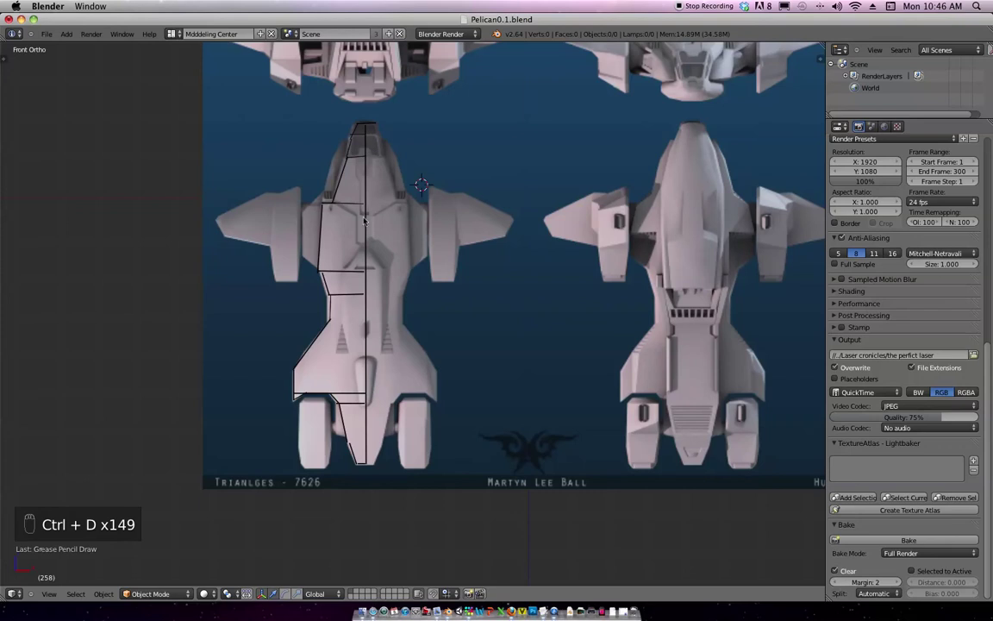
key("ctrl+d")
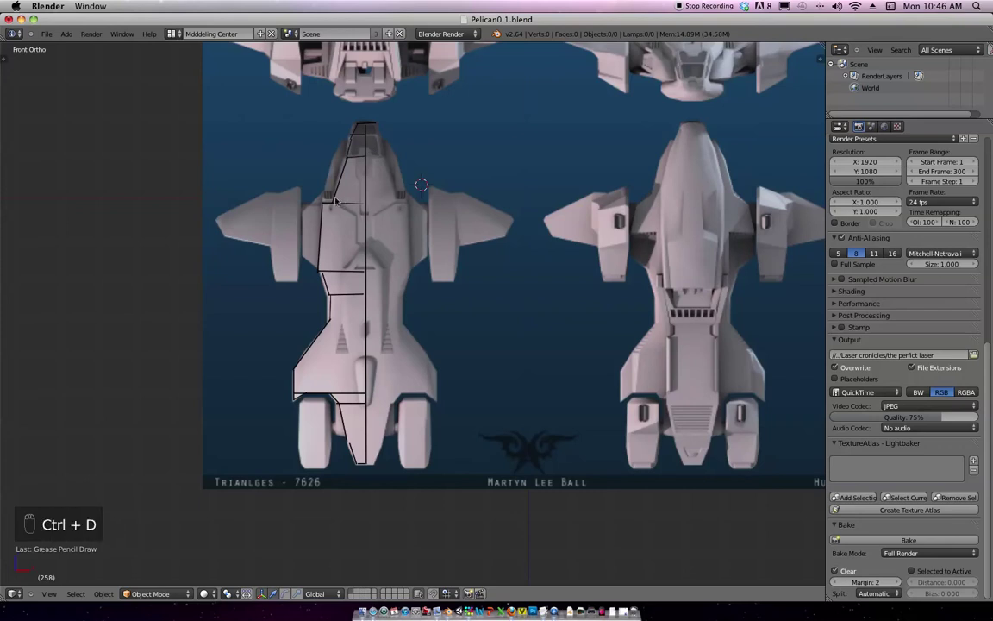
Draw the outer cockpit-side edge in grease pencil from beside the canopy down to the side vents above the wing root.
key("ctrl+d")
key("ctrl+d")
key("ctrl+d")
key("ctrl+d")
key("ctrl+d")
key("ctrl+d")
key("ctrl+d")
key("ctrl+d")
key("ctrl+d")
key("ctrl+d")
key("ctrl+d")
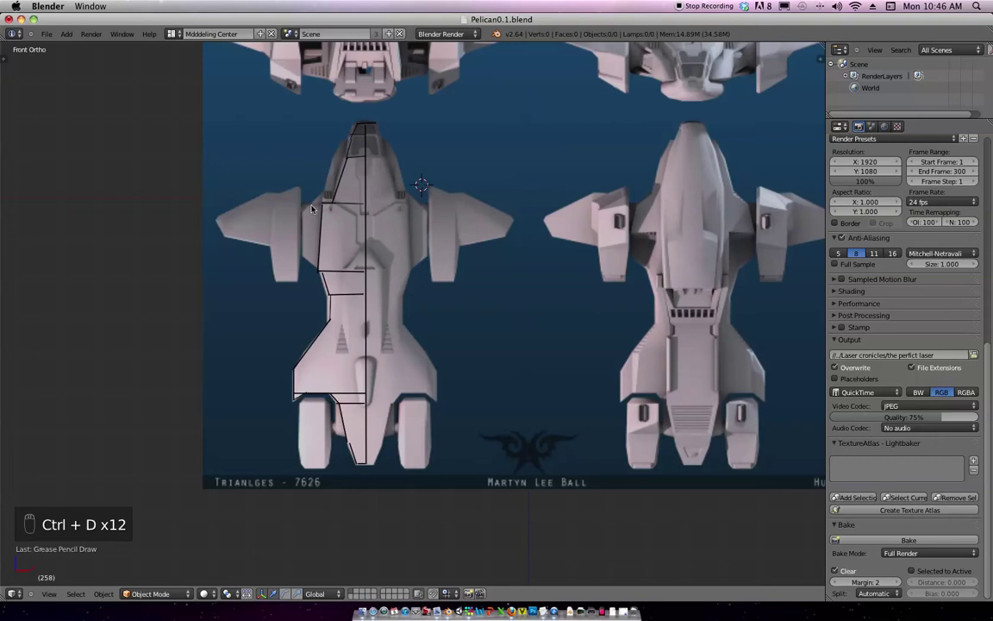
key("ctrl+d")
key("ctrl+d")
key("ctrl+d")
key("ctrl+d")
key("ctrl+d")
key("ctrl+d")
key("ctrl+d")
key("ctrl+d")
key("ctrl+d")
key("ctrl+d")
key("ctrl+d")
key("ctrl+d")
key("ctrl+d")
key("ctrl+d")
key("ctrl+d")
key("ctrl+d")
key("ctrl+d")
key("ctrl+d")
key("ctrl+d")
key("ctrl+d")
key("ctrl+d")
key("ctrl+d")
key("ctrl+d")
key("ctrl+d")
key("ctrl+d")
key("ctrl+d")
key("ctrl+d")
key("ctrl+d")
key("ctrl+d")
key("ctrl+d")
left_click_drag(332, 158, 323, 202, "ctrl")
Draw the grease pencil outline of the side hull bulge between the left wing block and the main hull edge.
key("ctrl+d")
key("ctrl+d")
key("ctrl+d")
key("ctrl+d")
key("ctrl+d")
key("ctrl+d")
key("ctrl+d")
key("ctrl+d")
key("ctrl+d")
key("ctrl+d")
key("ctrl+d")
key("ctrl+d")
key("ctrl+d")
key("ctrl+d")
key("ctrl+d")
key("ctrl+d")
key("ctrl+d")
key("ctrl+d")
key("ctrl+d")
key("ctrl+d")
key("ctrl+d")
key("ctrl+d")
key("ctrl+d")
key("ctrl+d")
key("ctrl+d")
key("ctrl+d")
left_click_drag(309, 209, 305, 256, "ctrl")
key("ctrl+d")
key("ctrl+d")
key("ctrl+d")
key("ctrl+d")
key("ctrl+d")
key("ctrl+d")
key("ctrl+d")
key("ctrl+d")
key("ctrl+d")
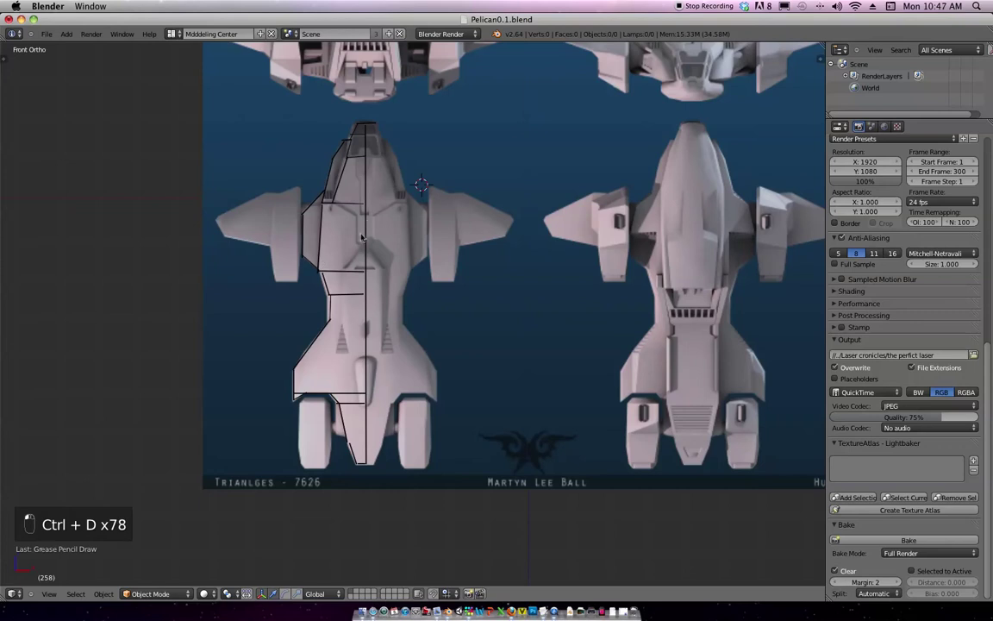
Change the grease pencil layer's stroke colour to red.
key("n")
left_click(745, 146)
left_click(746, 148)
left_click_drag(815, 171, 816, 156)
left_click_drag(767, 201, 770, 243)
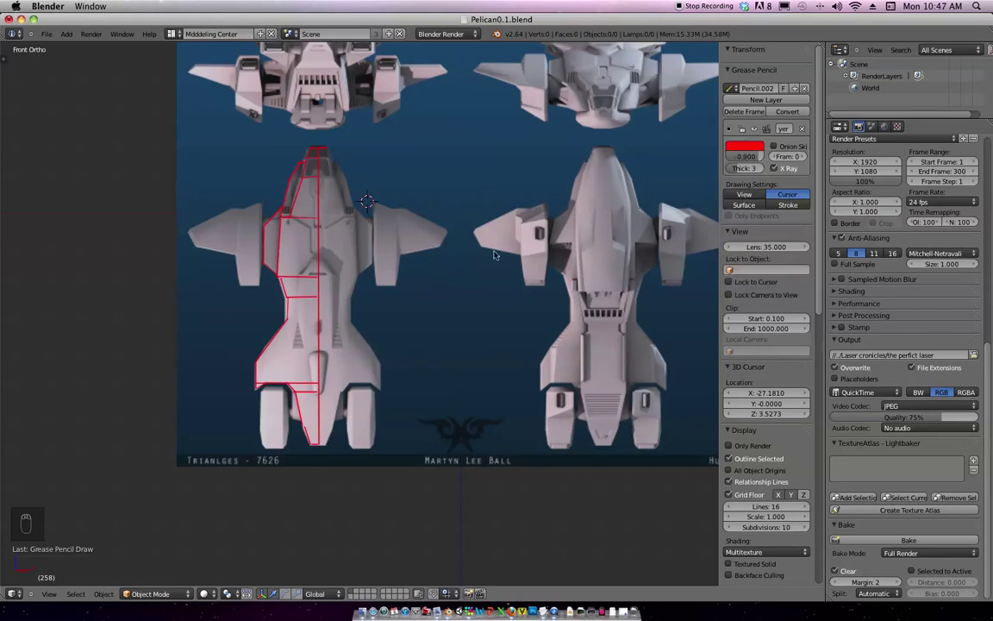
scroll(348, 231, "up", 4)
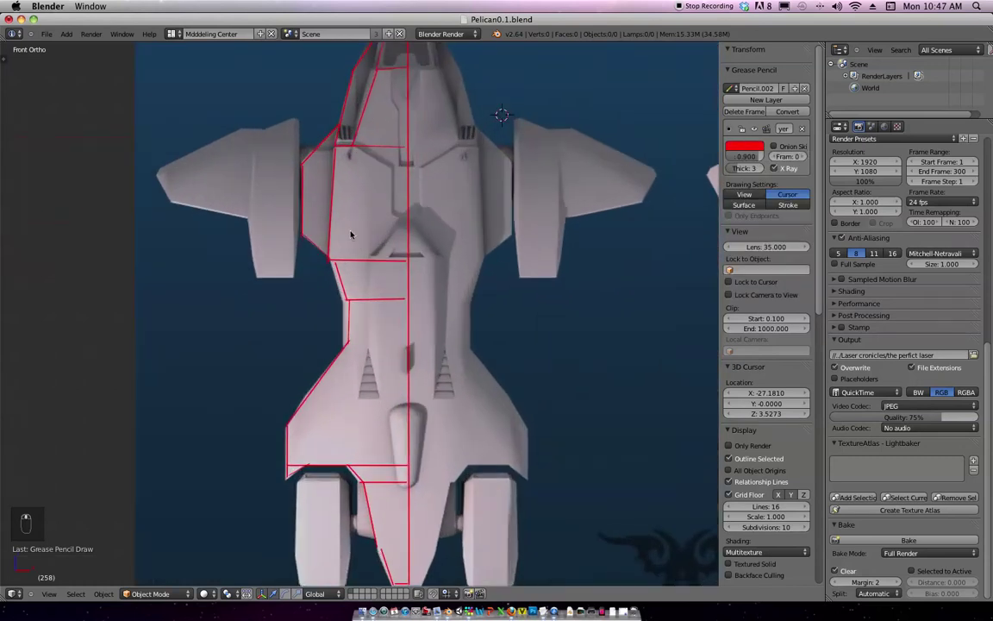
key("n")
Draw the grease pencil outlines of the left wing's vertical inner block and the pointed outer wing panel.
scroll(348, 246, "down", 3)
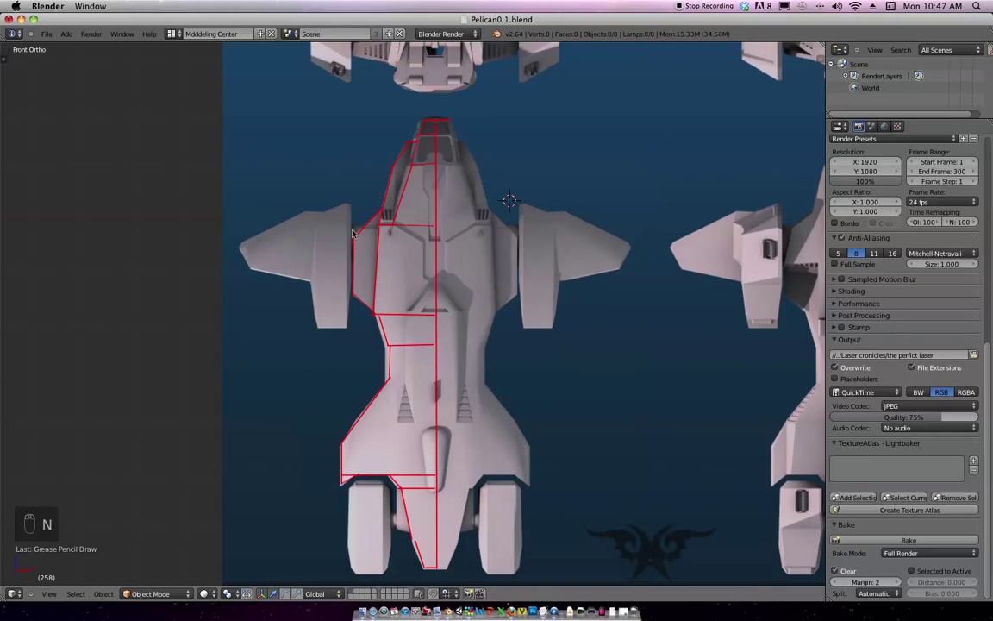
key("ctrl+d")
mouse_move(354, 271)
left_mouse_down("ctrl")
mouse_move(354, 317)
mouse_move(325, 325)
mouse_move(312, 283)
mouse_move(318, 216)
mouse_move(353, 200)
left_mouse_up("ctrl")
key("ctrl+d")
key("ctrl+d")
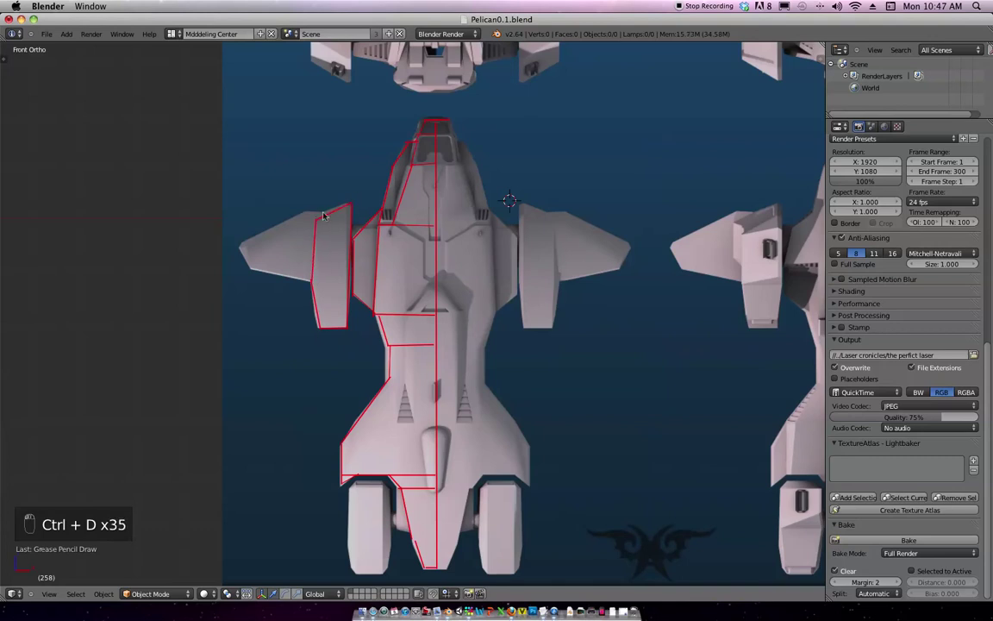
mouse_move(308, 211)
left_mouse_down("ctrl")
mouse_move(241, 243)
mouse_move(253, 271)
mouse_move(311, 281)
left_mouse_up("ctrl")
Draw the grease pencil outline of the left rear engine pod, including its inner side edge.
scroll(481, 212, "down", 2)
middle_click_drag(481, 213, 481, 223, "ctrl")
middle_click_drag(481, 222, 467, 145, "shift")
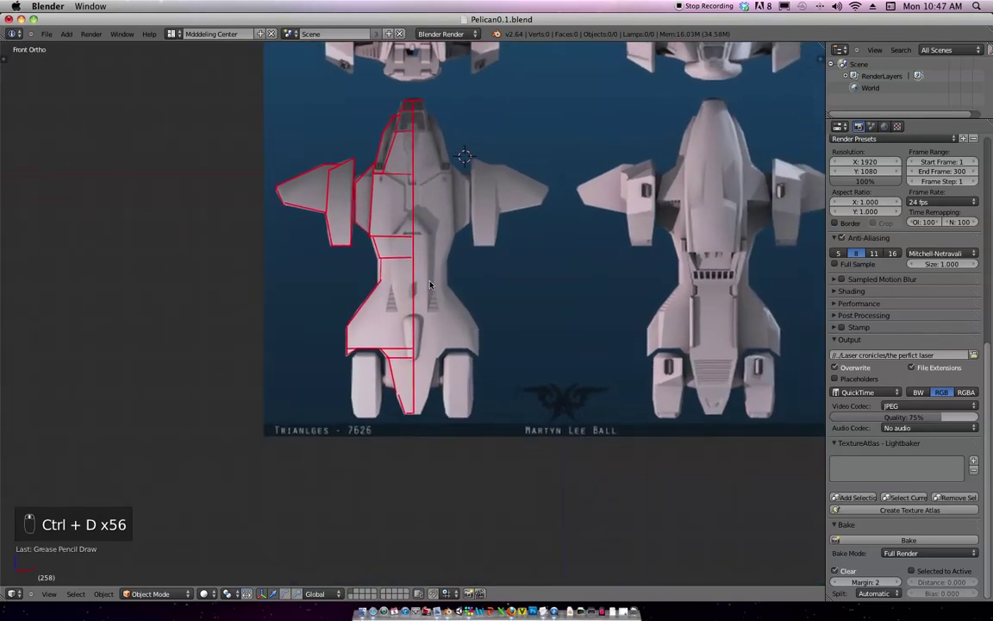
middle_click_drag(423, 336, 447, 281, "shift")
middle_click_drag(446, 281, 438, 259, "ctrl")
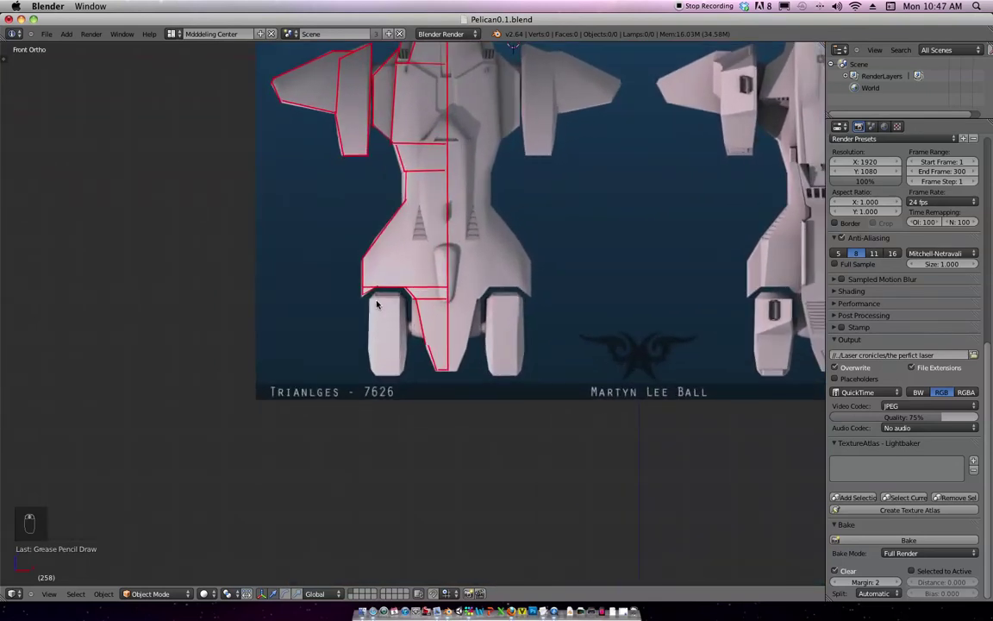
key("ctrl+d")
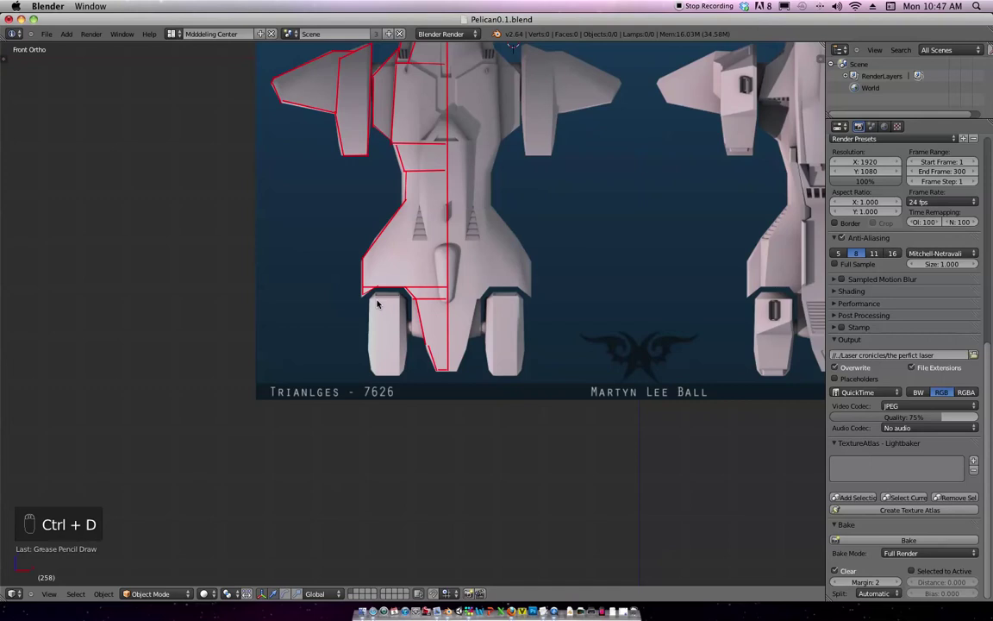
mouse_move(403, 295)
left_mouse_down()
mouse_move(399, 375)
mouse_move(375, 357)
mouse_move(378, 296)
left_mouse_up()
key("ctrl+d")
key("ctrl+d")
key("ctrl+d")
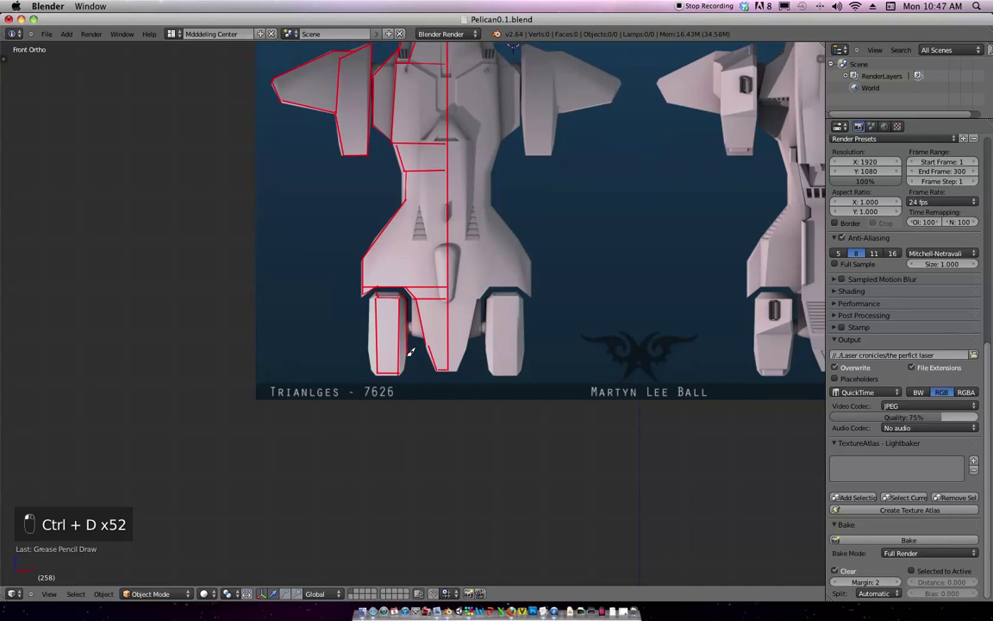
key("ctrl+d")
mouse_move(402, 371)
left_mouse_down("ctrl")
mouse_move(371, 366)
mouse_move(371, 345)
mouse_move(376, 293)
mouse_move(406, 293)
left_mouse_up("ctrl")
Lower the grease pencil layer's opacity to 0.300.
mouse_move(527, 182)
middle_mouse_down("shift")
mouse_move(529, 244)
mouse_move(481, 201)
mouse_move(482, 270)
middle_mouse_up("shift")
scroll(481, 272, "down", 1)
key("n")
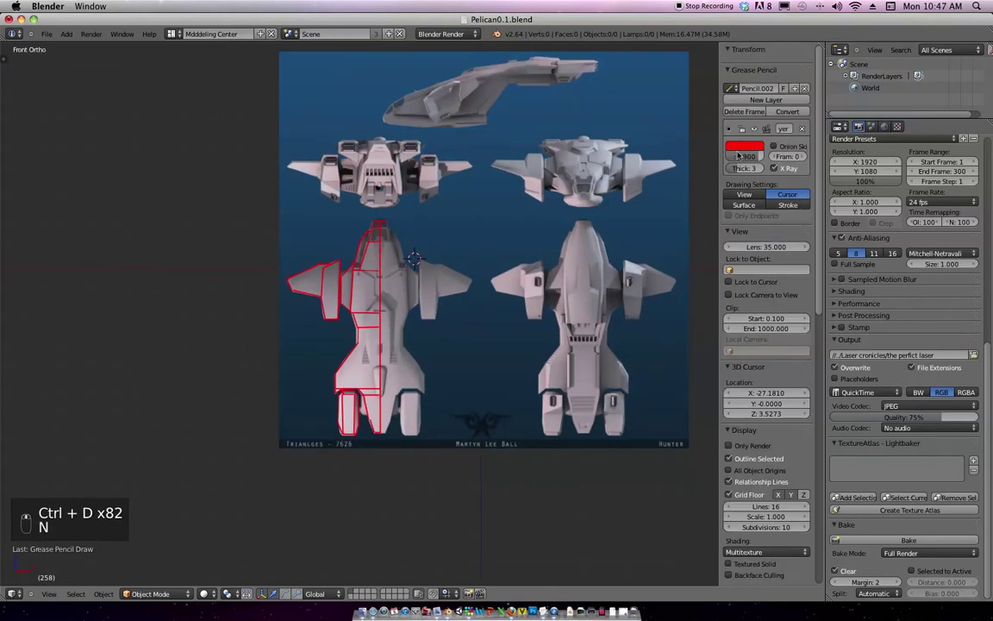
left_click_drag(736, 161, 730, 162)
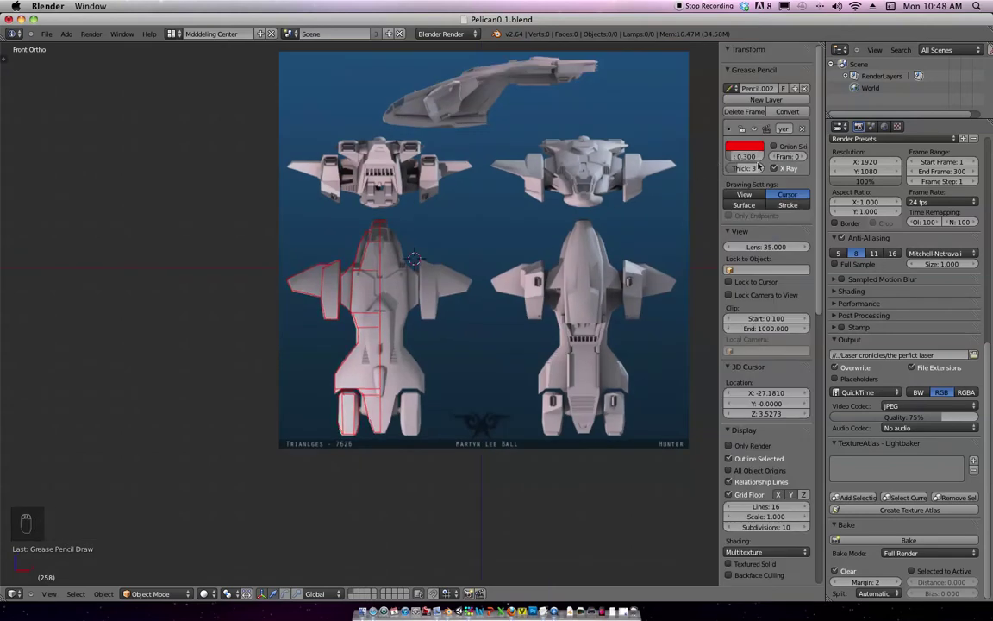
scroll(558, 295, "up", 3)
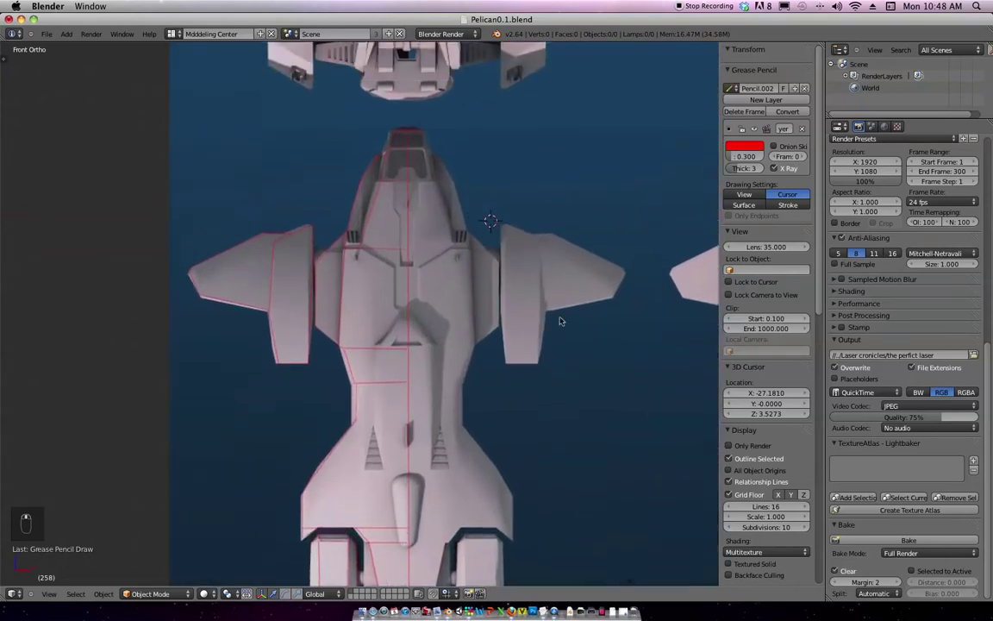
scroll(579, 281, "down", 4)
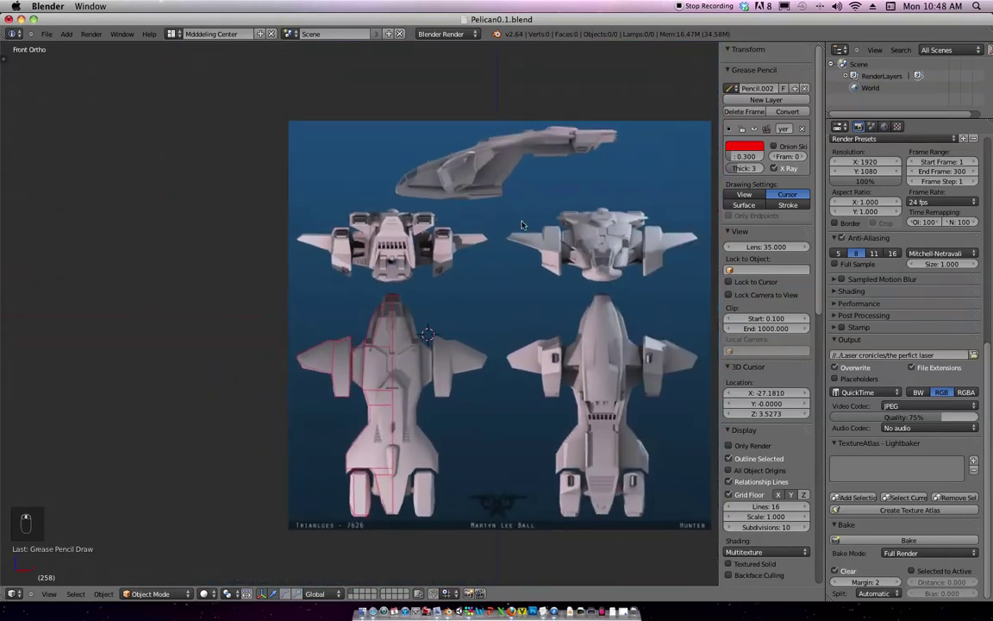
Place the 3D cursor on the nose tip of the outlined ship view and add a cube there.
scroll(551, 215, "down", 1)
middle_click_drag(545, 216, 558, 175, "shift")
scroll(483, 274, "up", 4)
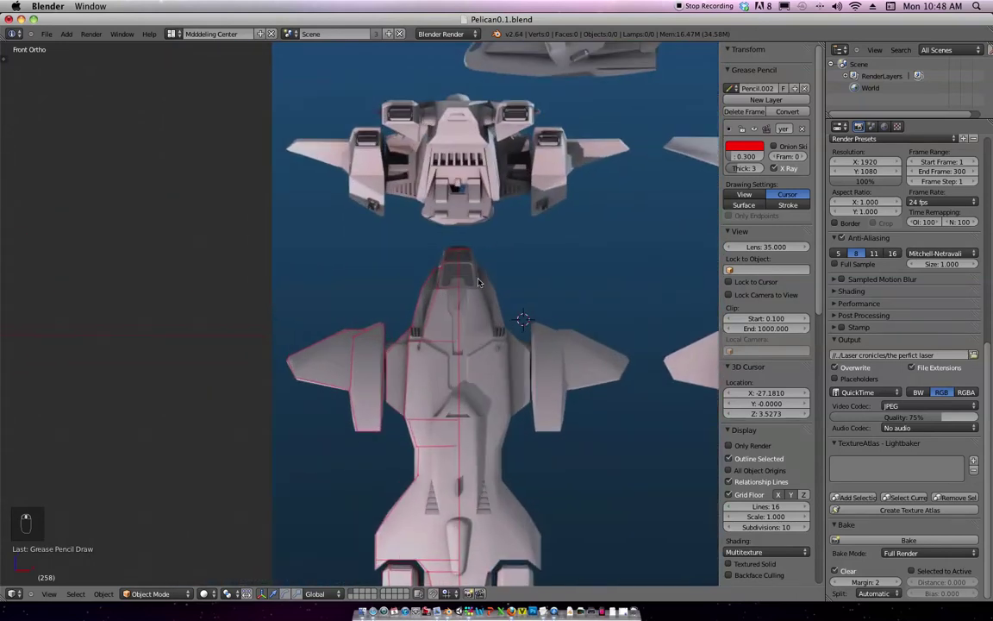
left_click(457, 249)
key("shift+a")
mouse_move(463, 253)
left_click(541, 267)
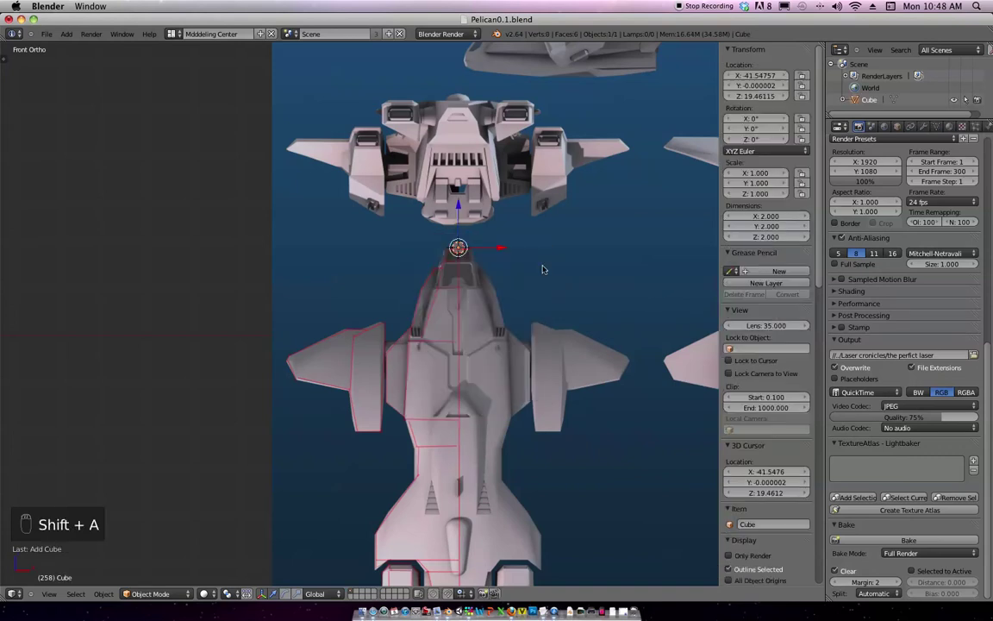
Scale the cube along X by about 2.9 to match the width of the ship's nose.
key("n")
scroll(482, 250, "up", 5)
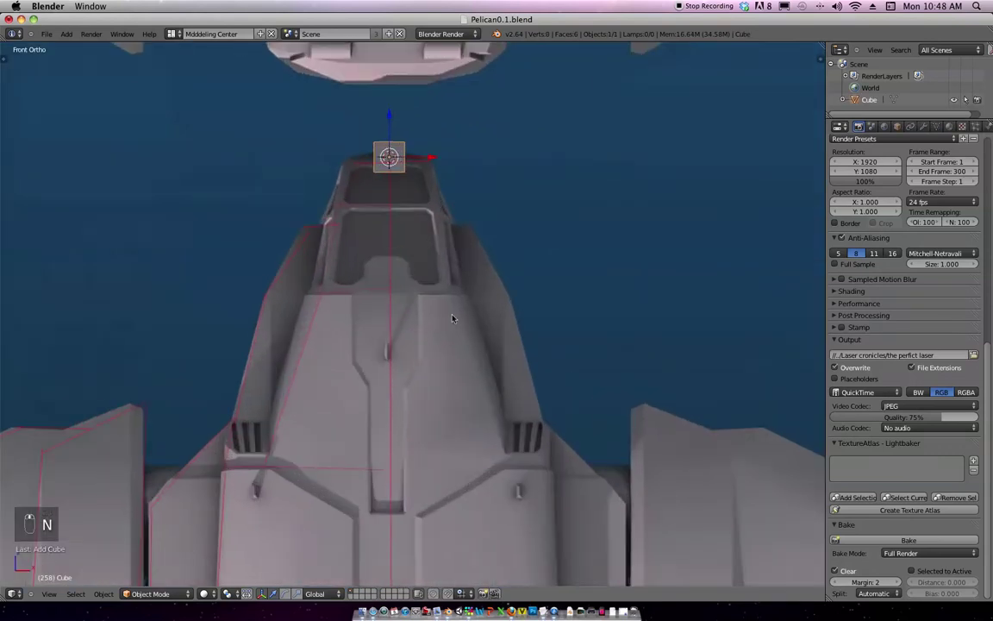
scroll(481, 294, "down", 3)
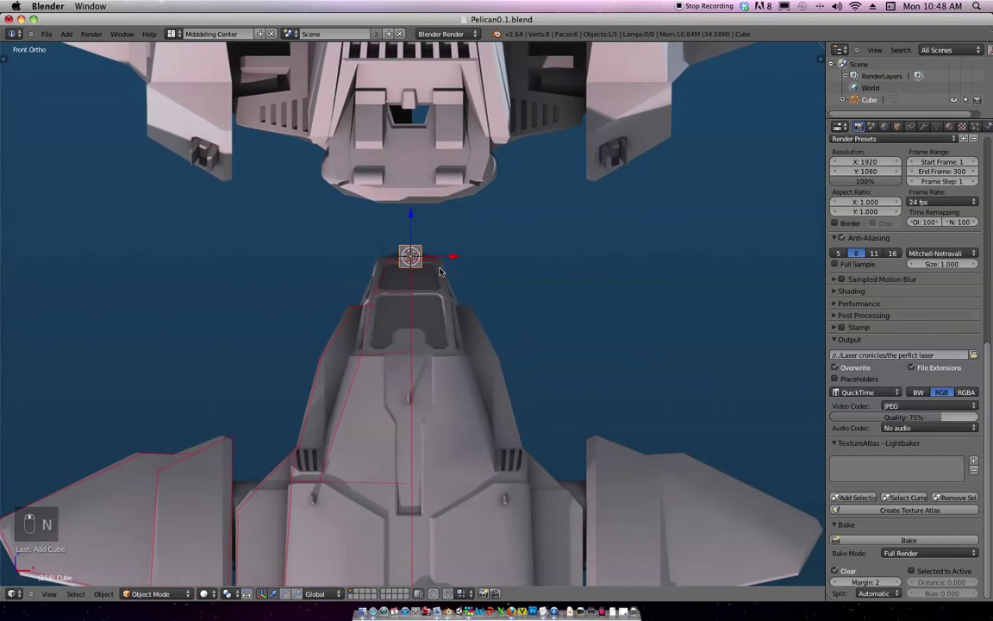
key("s")
key("x")
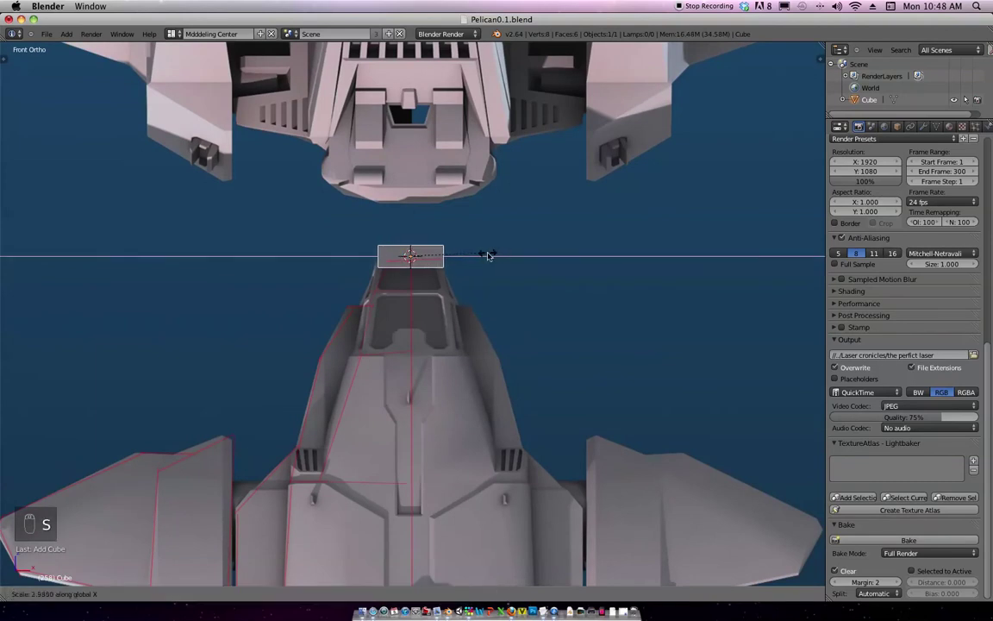
left_click(488, 251)
Show the cube in wireframe and move it down along Z by about 1 unit to align its top with the nose tip.
key("z")
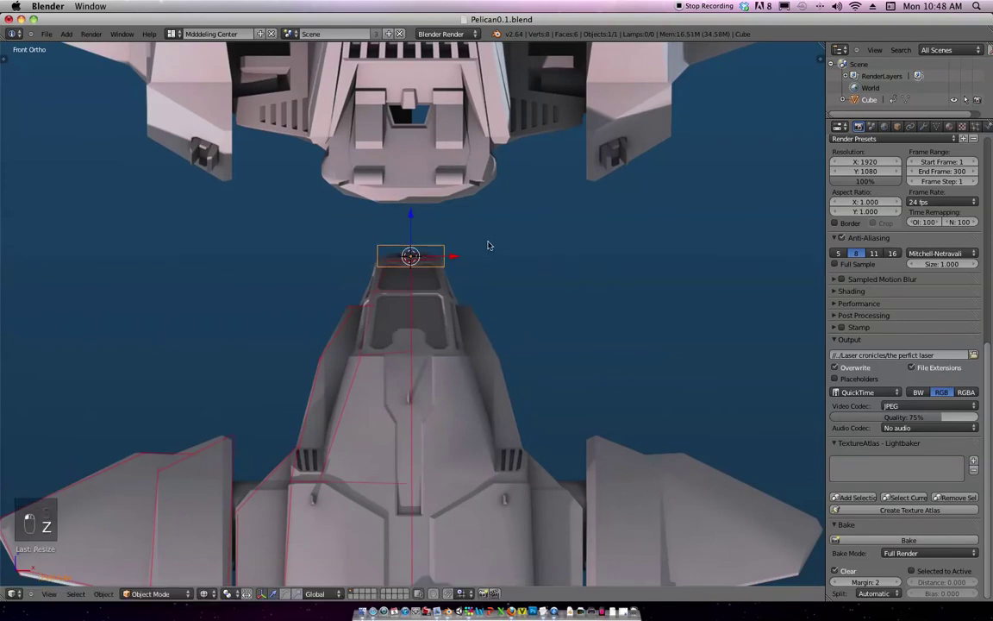
key("g")
key("z")
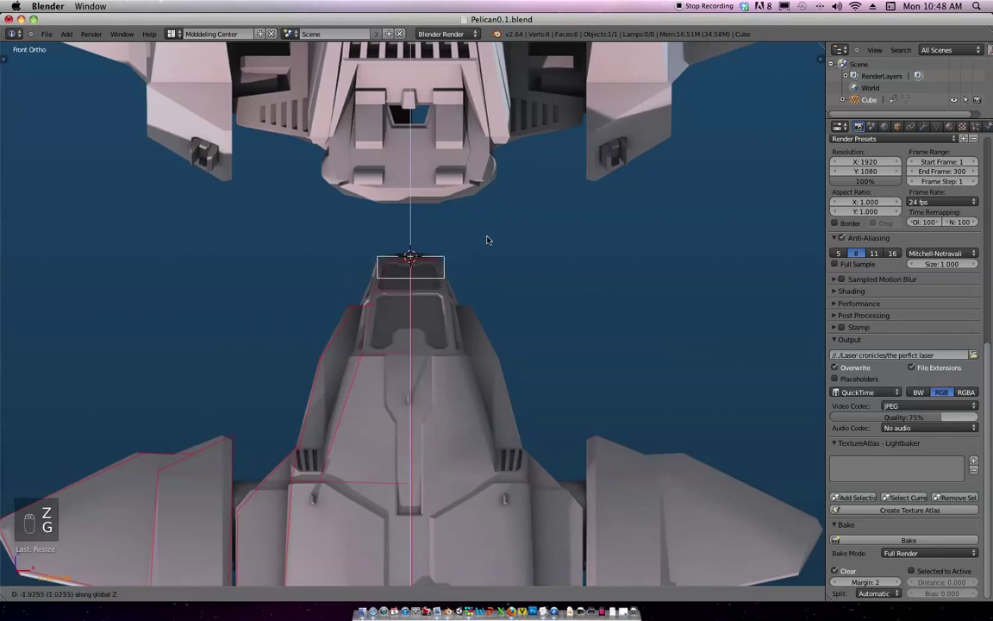
left_click(483, 239)
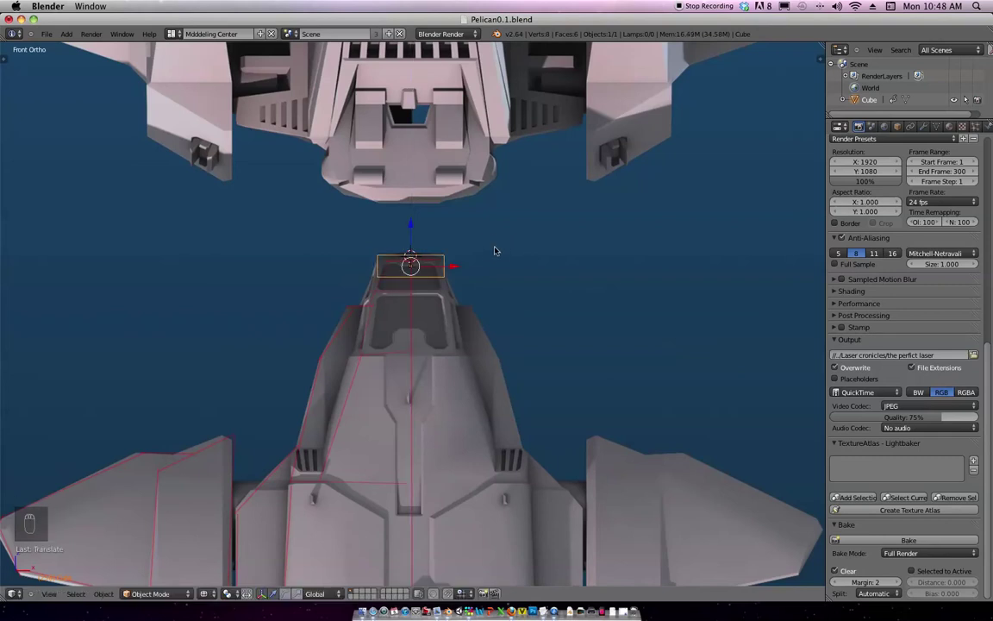
Add one centred vertical loop cut to the cube in Edit Mode, along the ship's centre line.
scroll(517, 234, "down", 1)
scroll(520, 231, "down", 1)
scroll(517, 244, "up", 3)
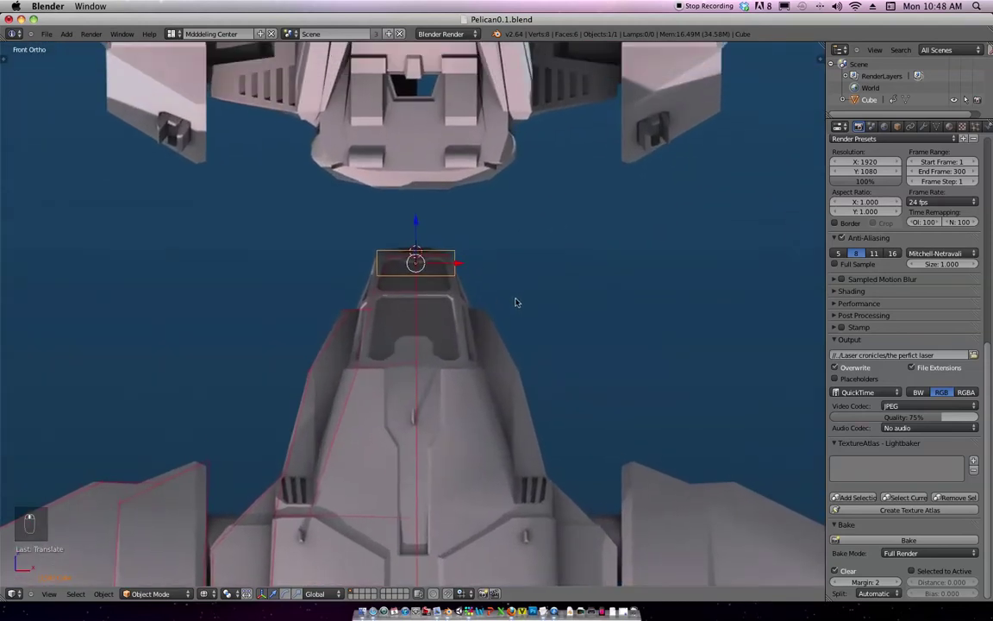
scroll(523, 276, "up", 2)
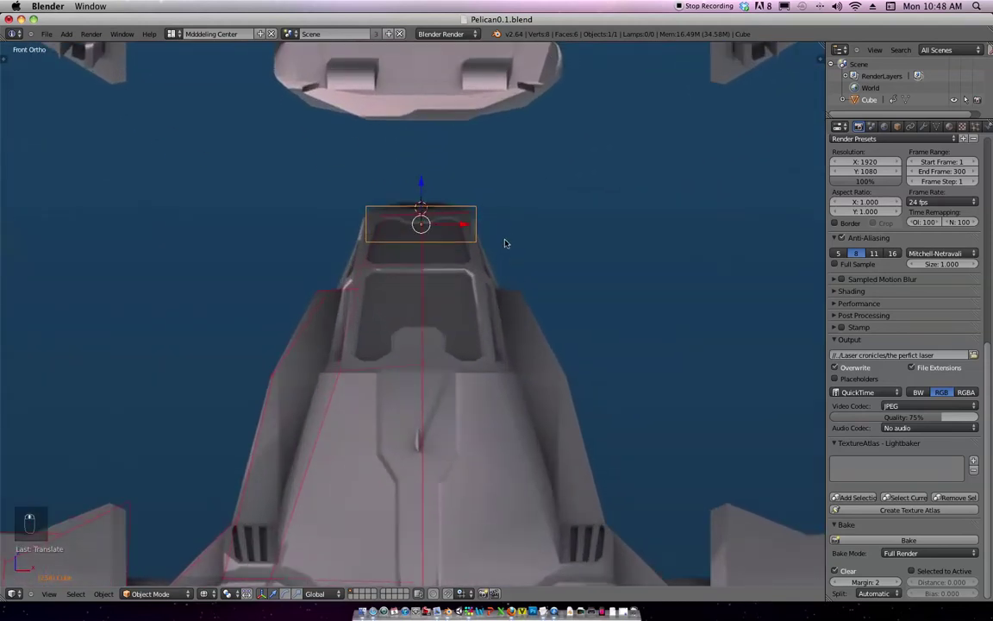
key("Tab")
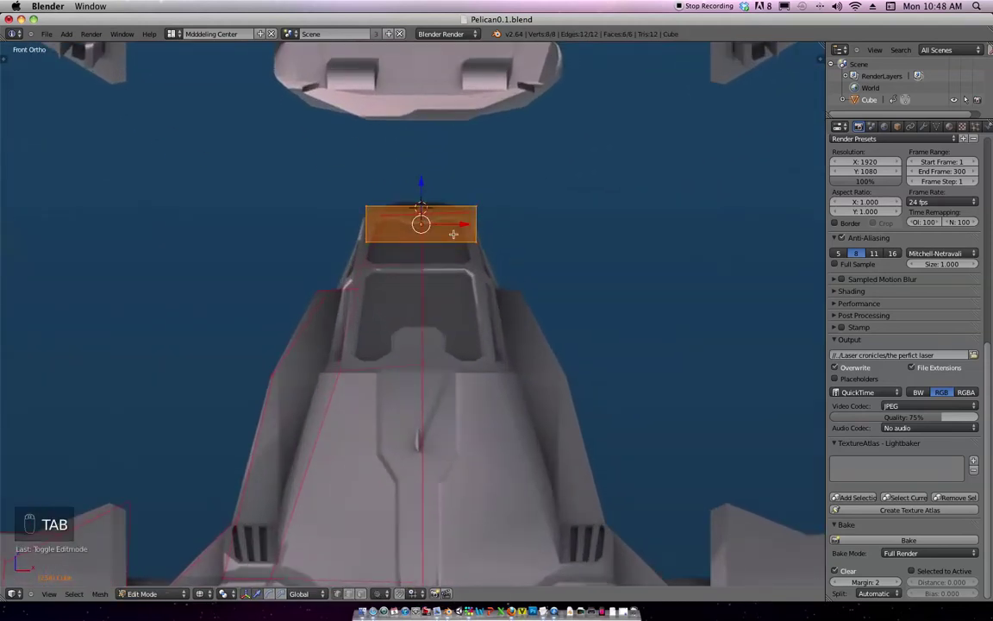
key("ctrl+r")
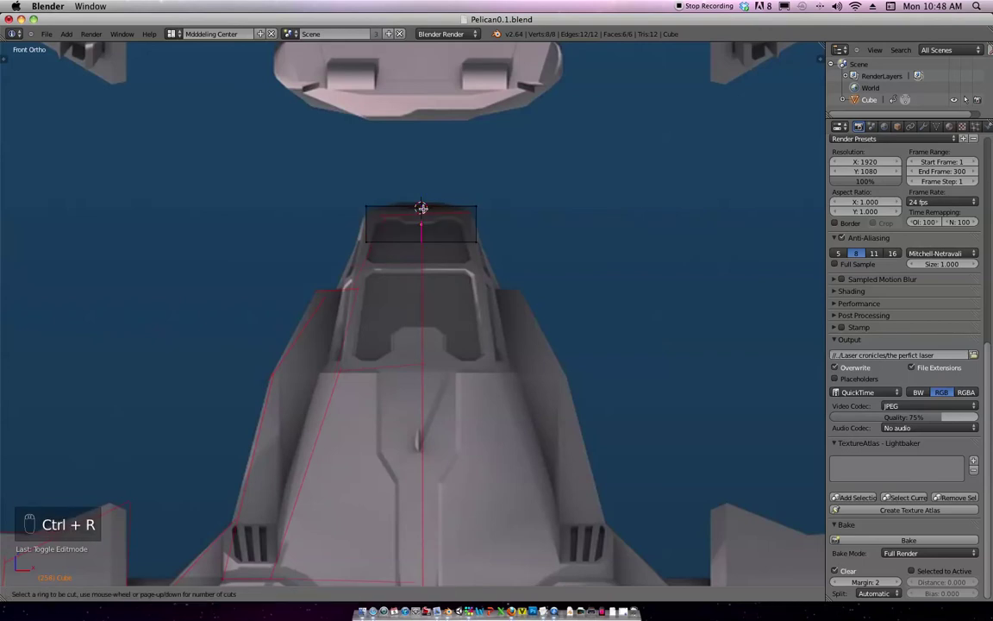
left_click(424, 207)
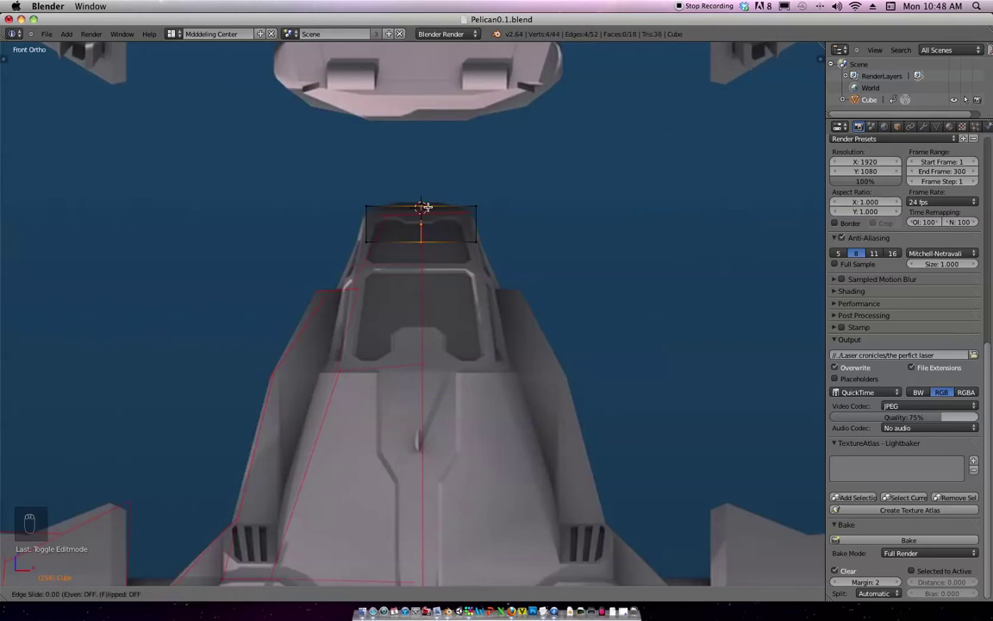
left_click(424, 206)
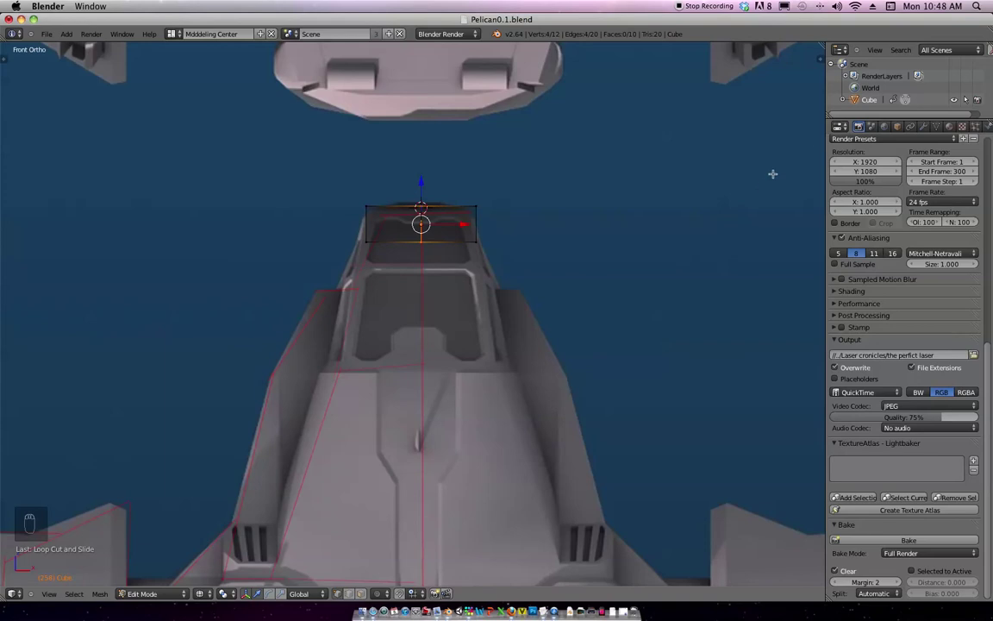
Delete the vertices of the cube's half opposite the grease pencil outline.
left_click(923, 126)
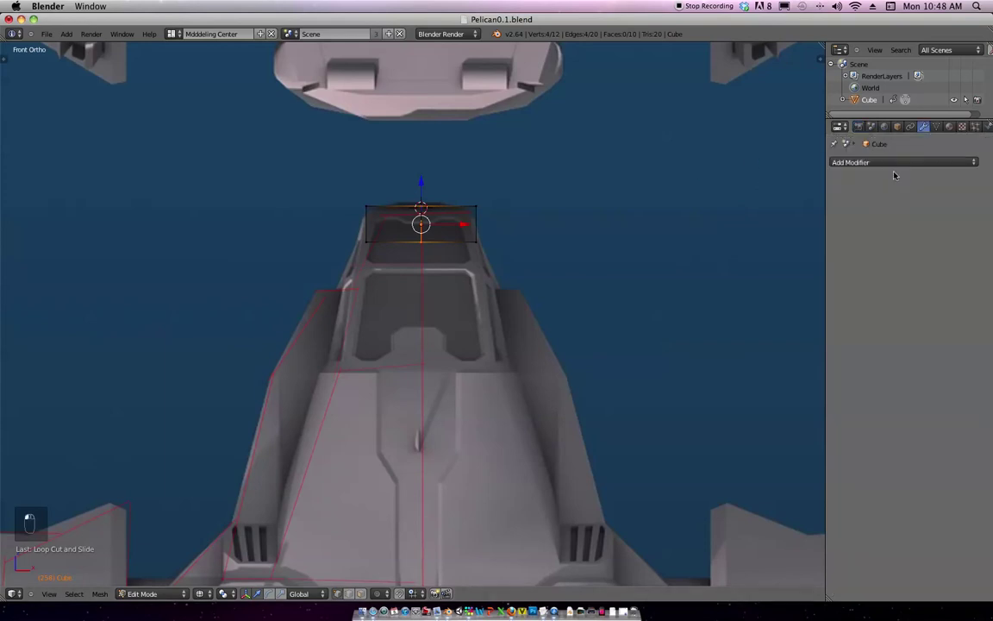
left_click(889, 162)
key("a")
key("b")
left_click_drag(509, 259, 462, 183)
key("x")
left_click(527, 222)
Add a Mirror modifier on the X axis to the half cube, then return to solid shading and Object Mode.
left_click(866, 162)
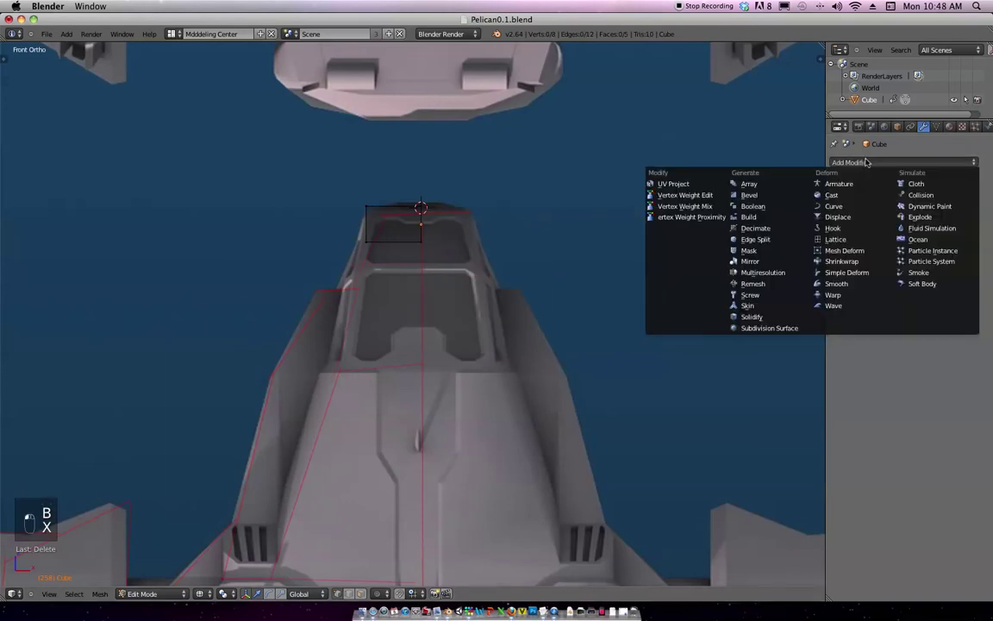
left_click(750, 261)
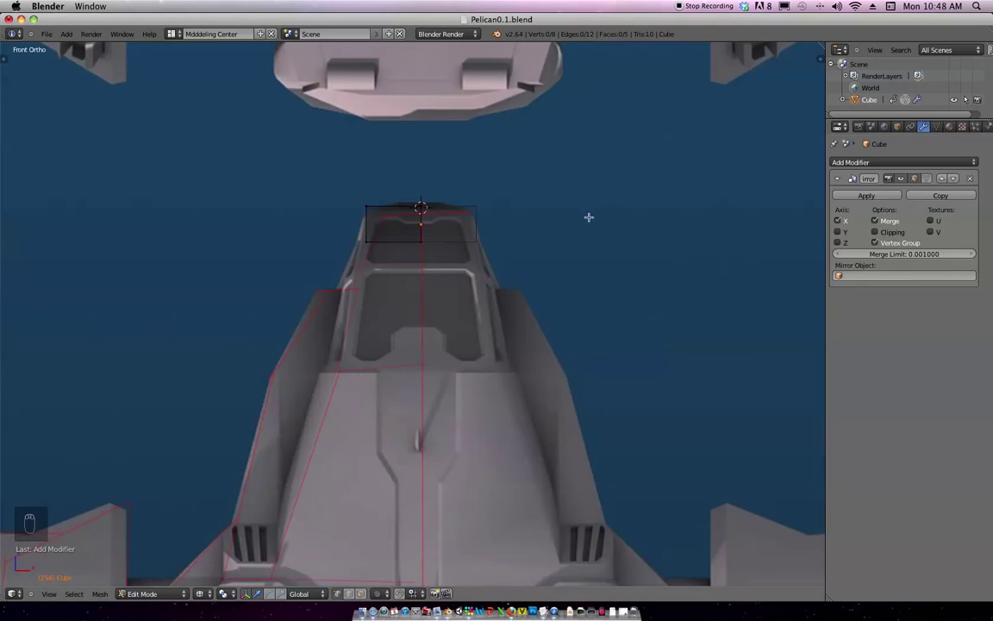
key("z")
mouse_move(574, 237)
middle_mouse_down()
mouse_move(527, 168)
mouse_move(531, 219)
middle_mouse_up()
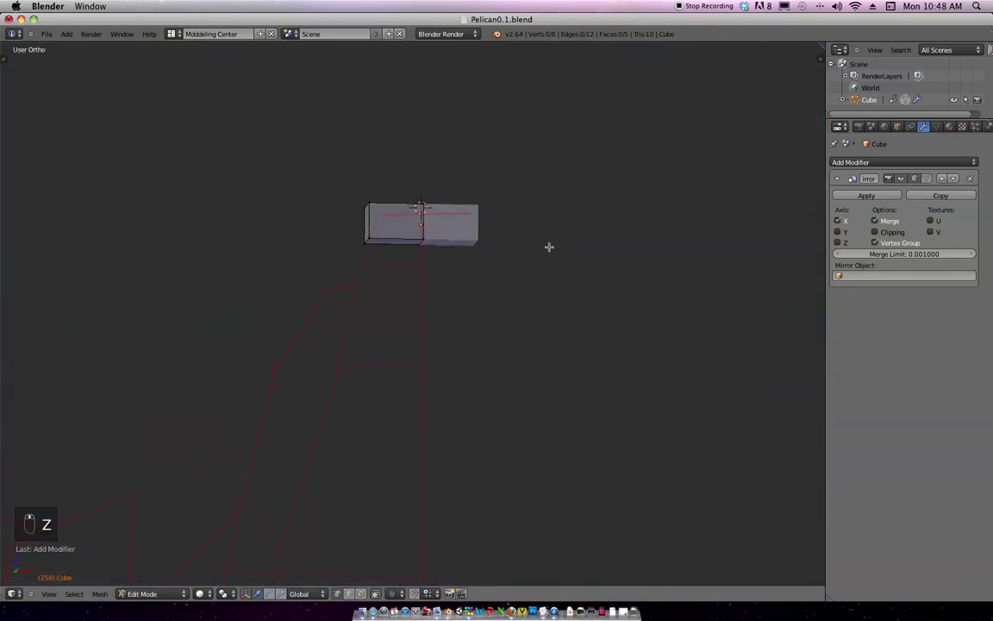
key("KP_1")
scroll(532, 246, "down", 2)
key("Tab")
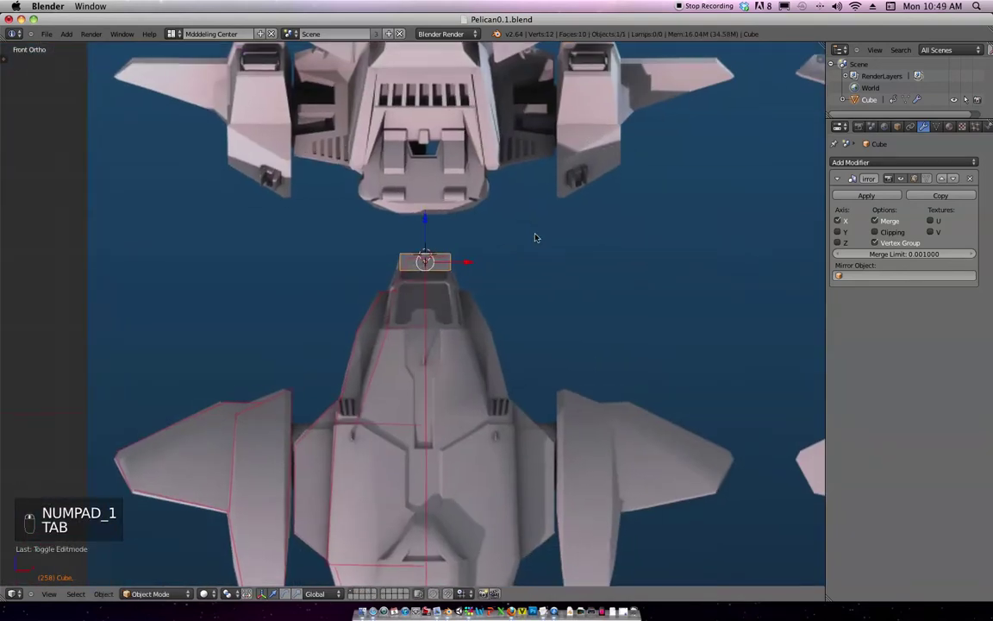
Duplicate the mirrored box out beyond the reference image's left edge, and place a second duplicate directly below that copy.
scroll(530, 242, "up", 2)
scroll(528, 244, "down", 2)
key("shift+d")
key("x")
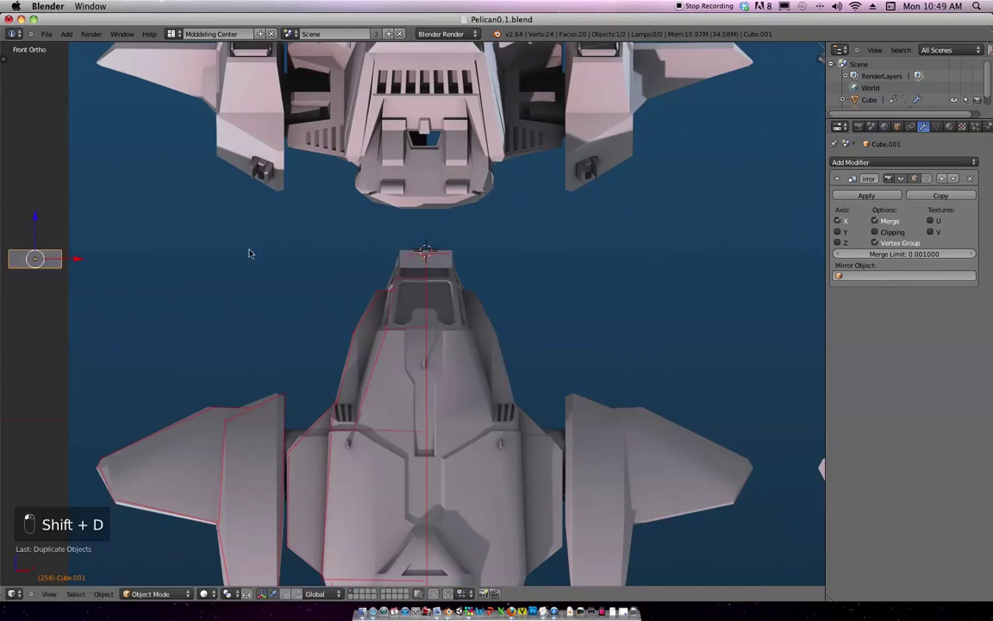
left_click(206, 272)
key("shift+d")
key("x")
key("z")
left_click(209, 303)
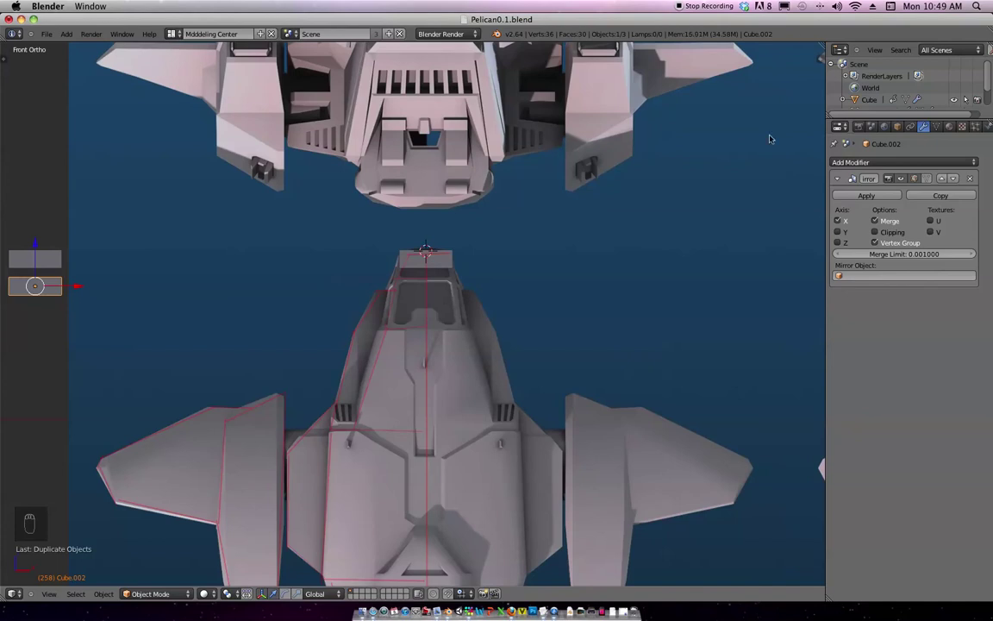
Select the mirrored box at the nose and open it in Edit Mode with wireframe shading.
left_click(837, 178)
scroll(416, 268, "up", 4)
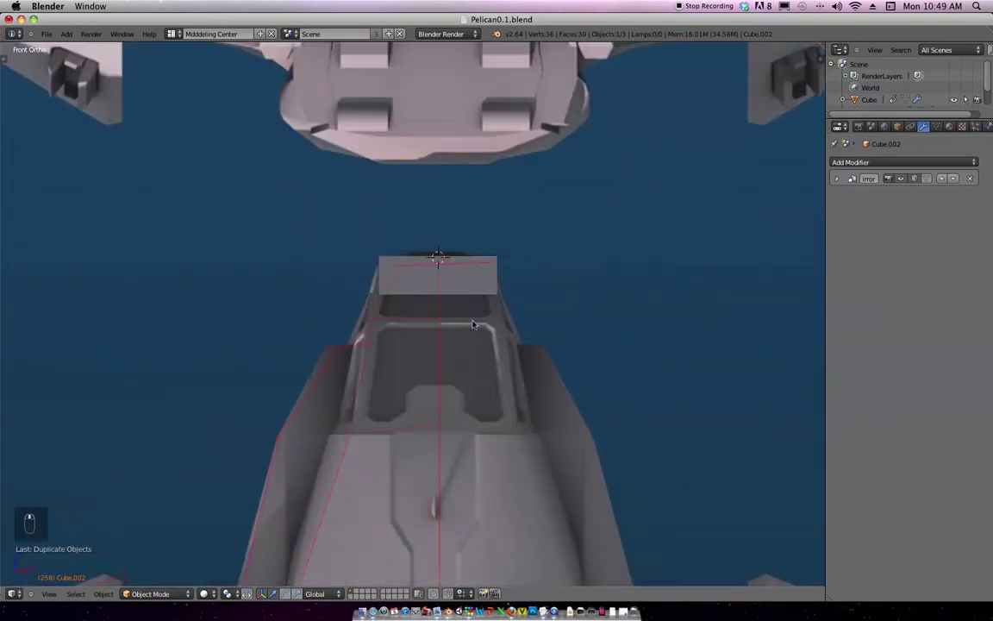
right_click(450, 286)
scroll(474, 286, "down", 2)
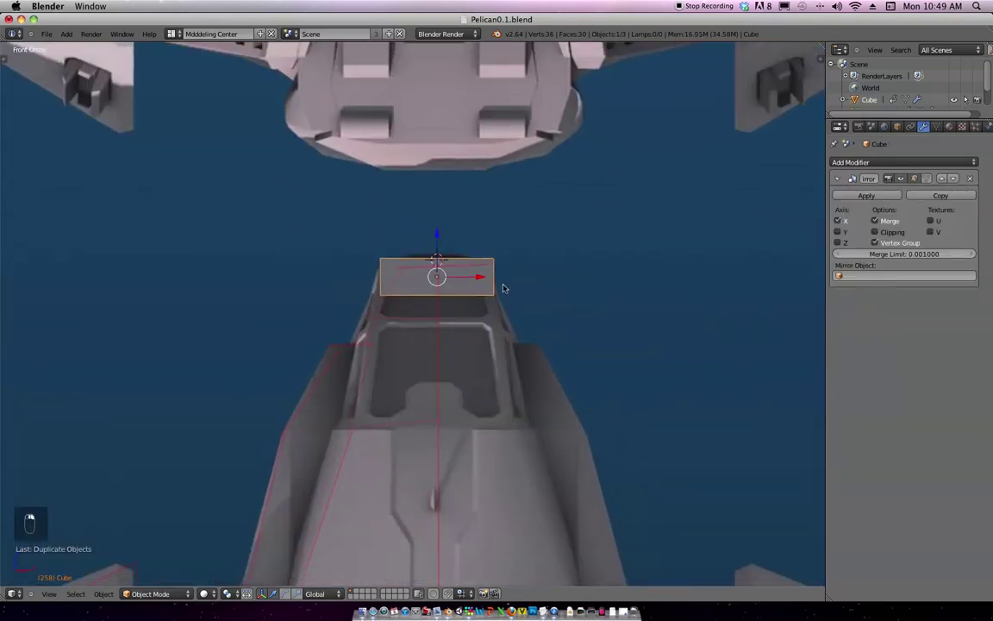
key("Tab")
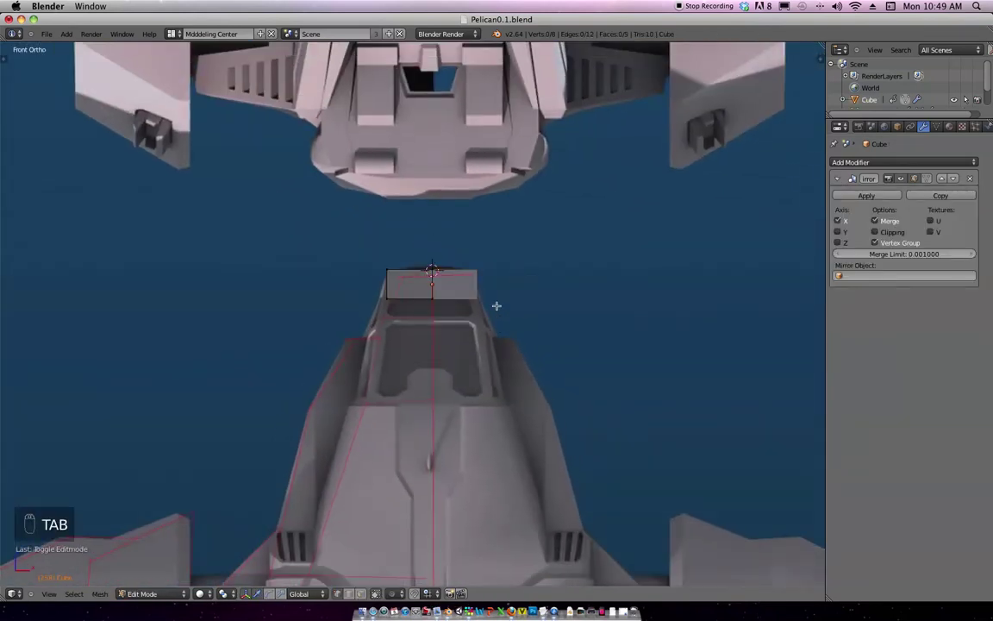
key("z")
mouse_move(481, 303)
middle_mouse_down()
mouse_move(492, 300)
mouse_move(475, 304)
middle_mouse_up()
key("KP_1")
scroll(481, 273, "down", 5)
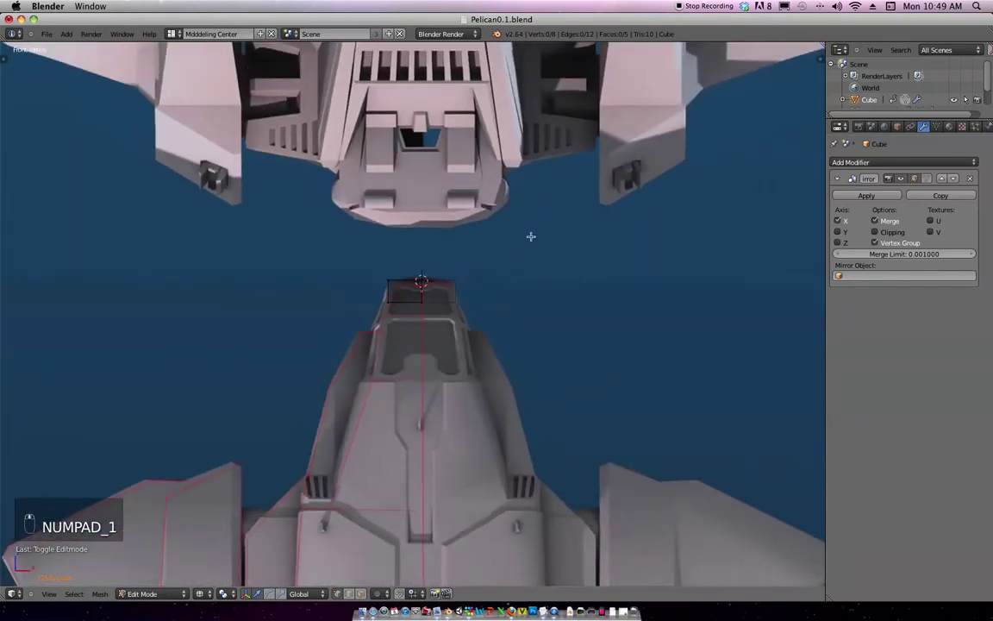
In Top view and Object Mode, move the mirrored box along Y onto the tip of the ship's nose.
key("KP_7")
scroll(526, 298, "down", 2)
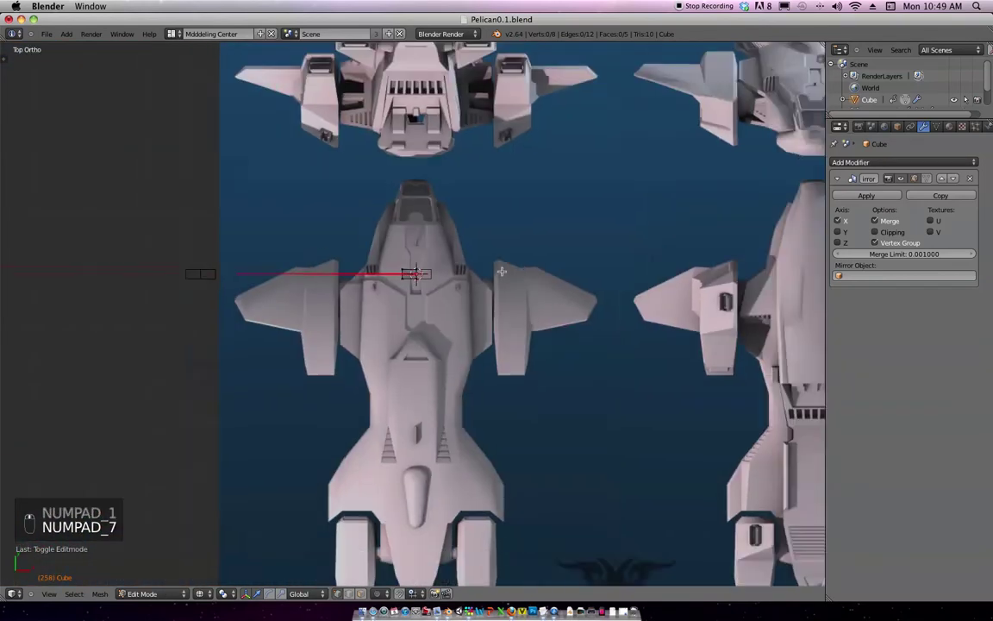
scroll(526, 319, "up", 5)
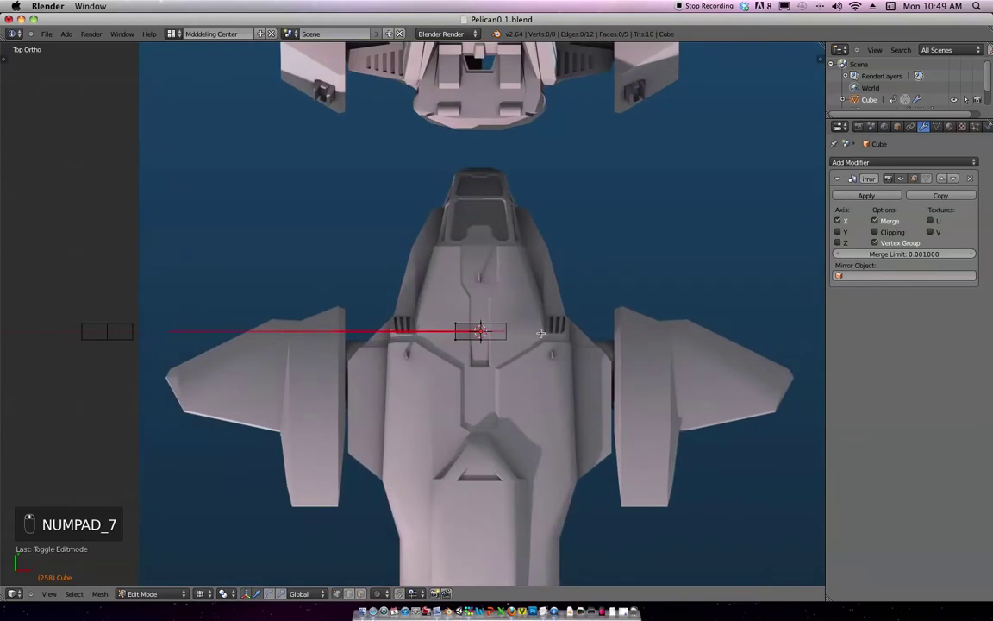
key("Tab")
key("g")
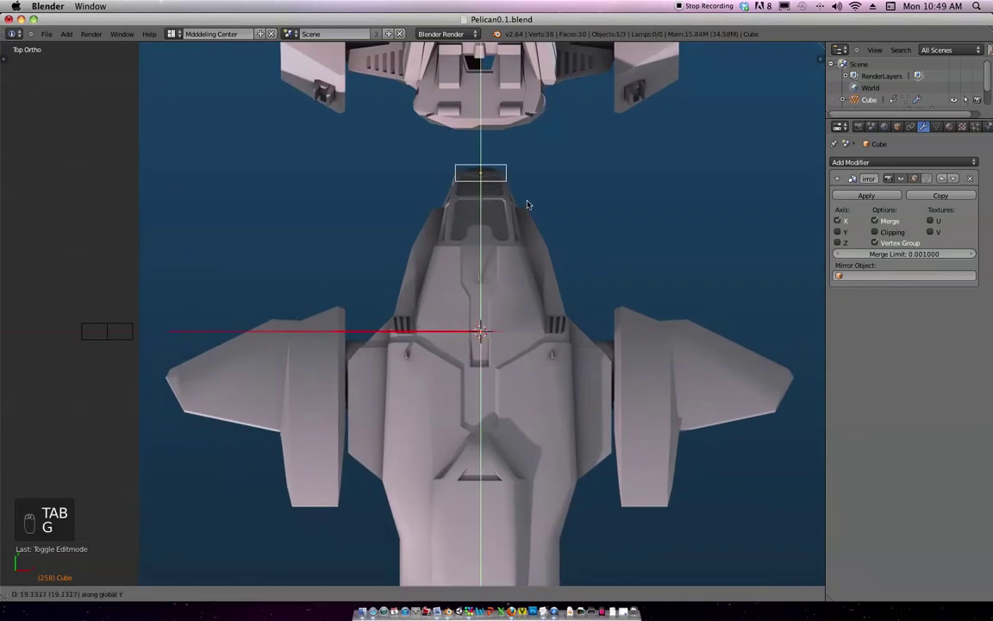
left_click(534, 219)
In Edit Mode from the top, move the box's two outer rear vertices outward along X to the nose's slanted edge.
key("KP_1")
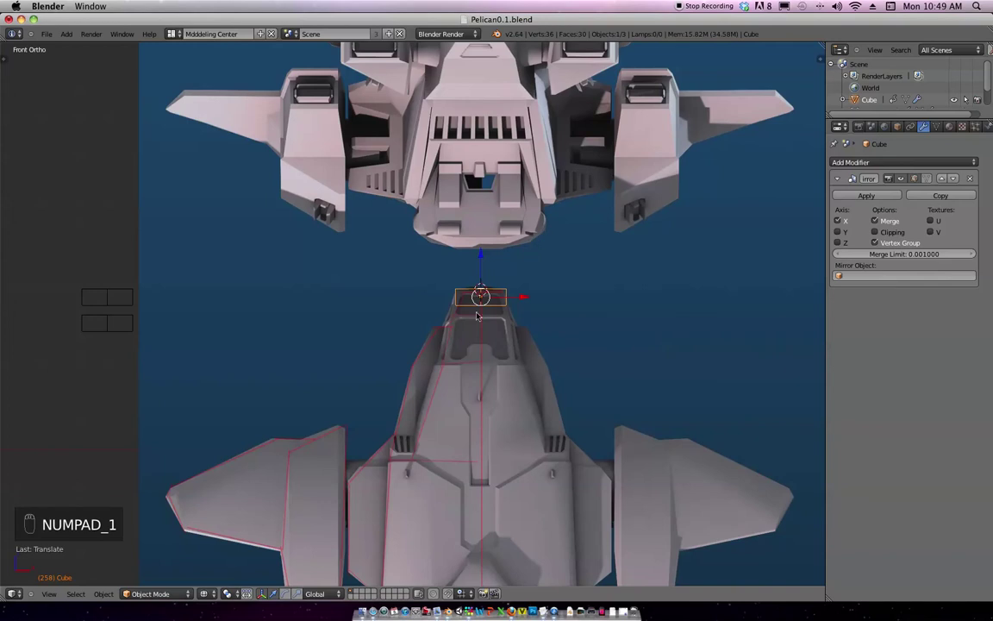
scroll(476, 316, "down", 5)
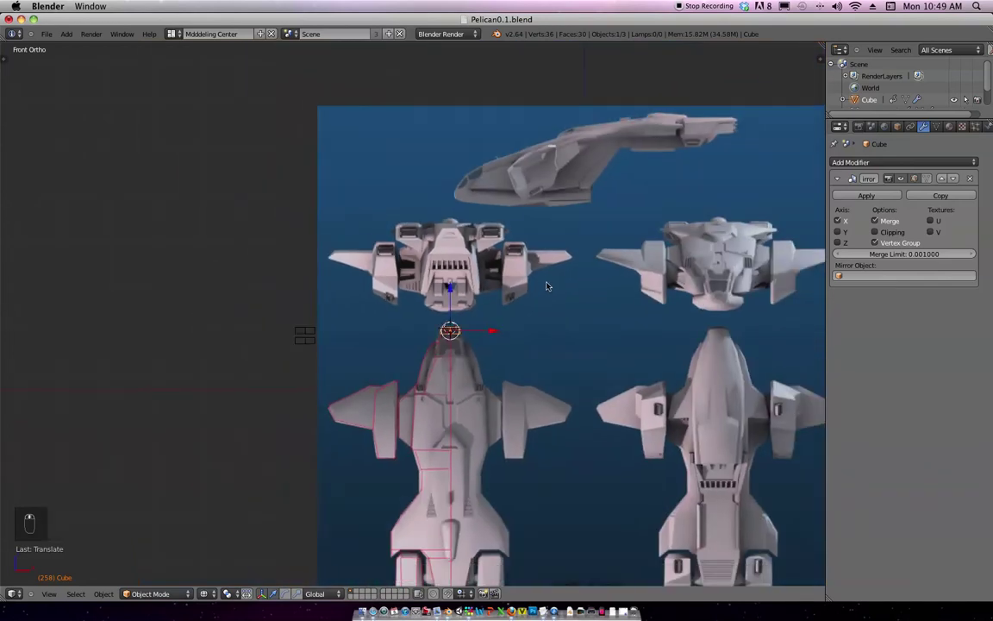
middle_click_drag(496, 355, 468, 347, "ctrl+shift")
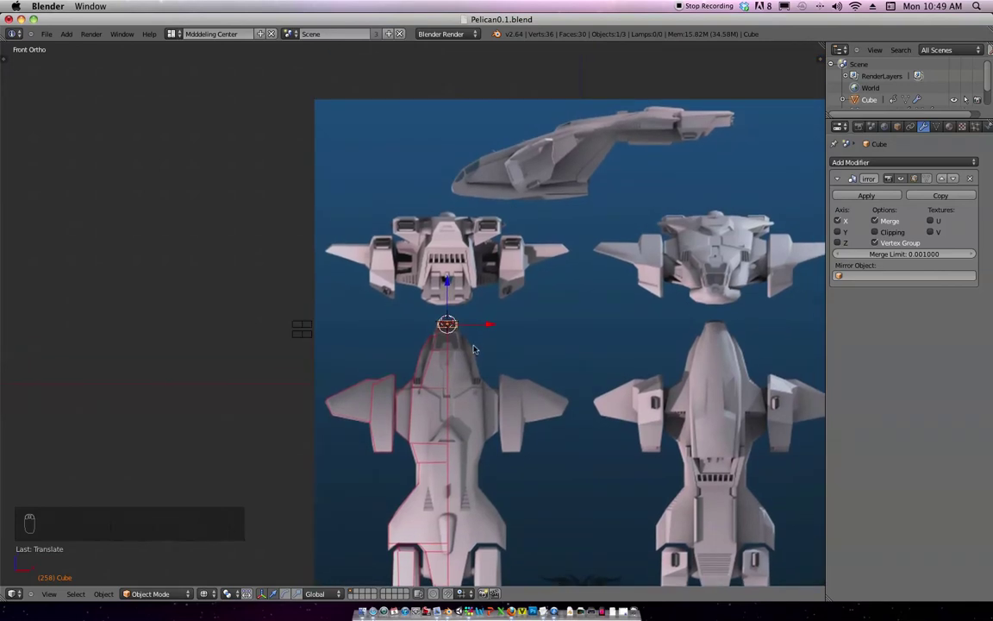
key("KP_7")
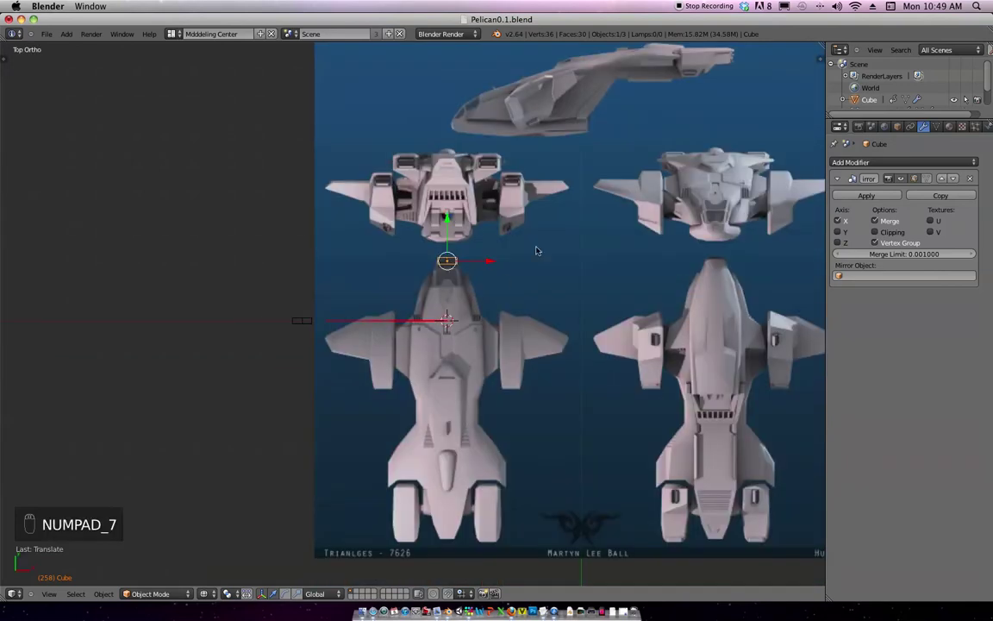
scroll(438, 255, "up", 6)
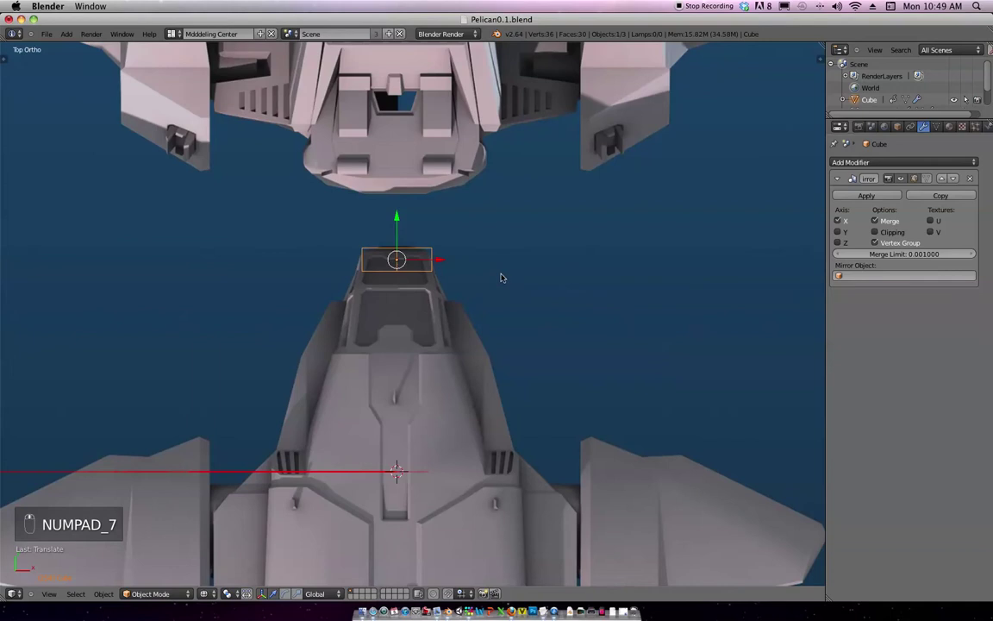
scroll(407, 290, "up", 3)
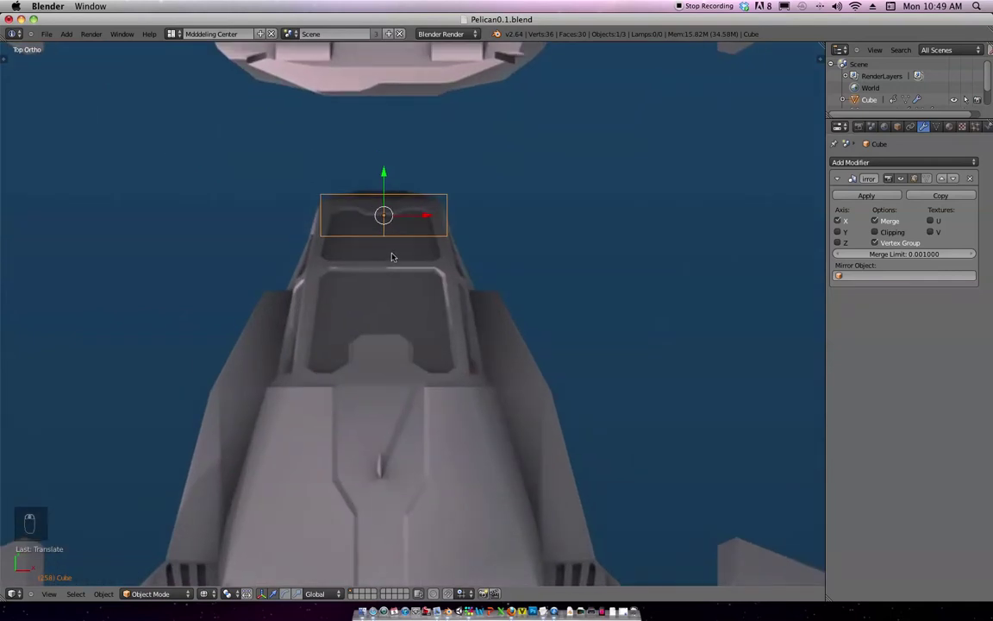
key("Tab")
middle_click_drag(399, 251, 439, 256, "shift")
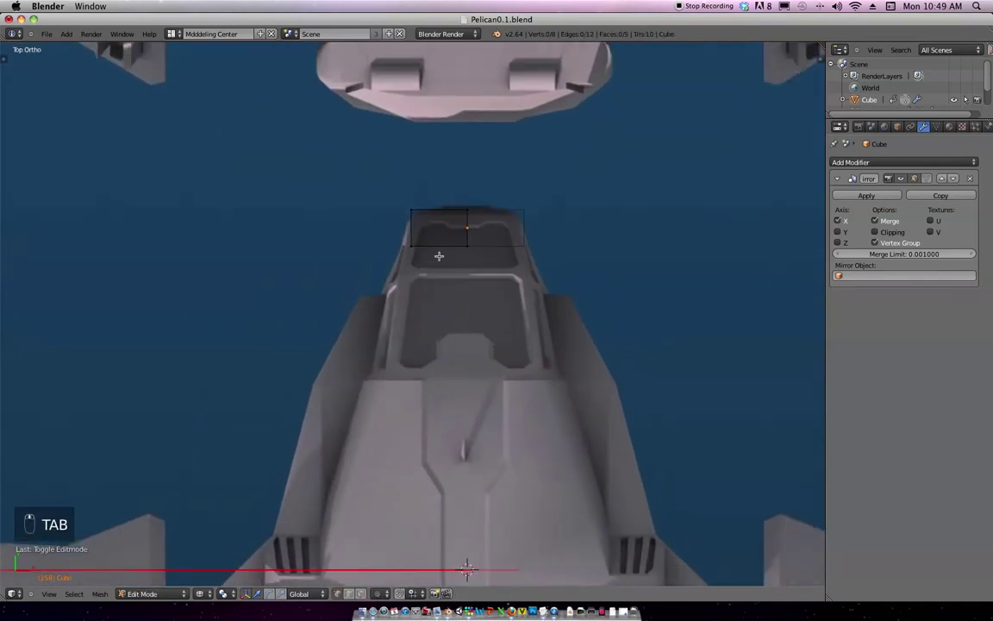
key("b")
left_click_drag(423, 261, 396, 235)
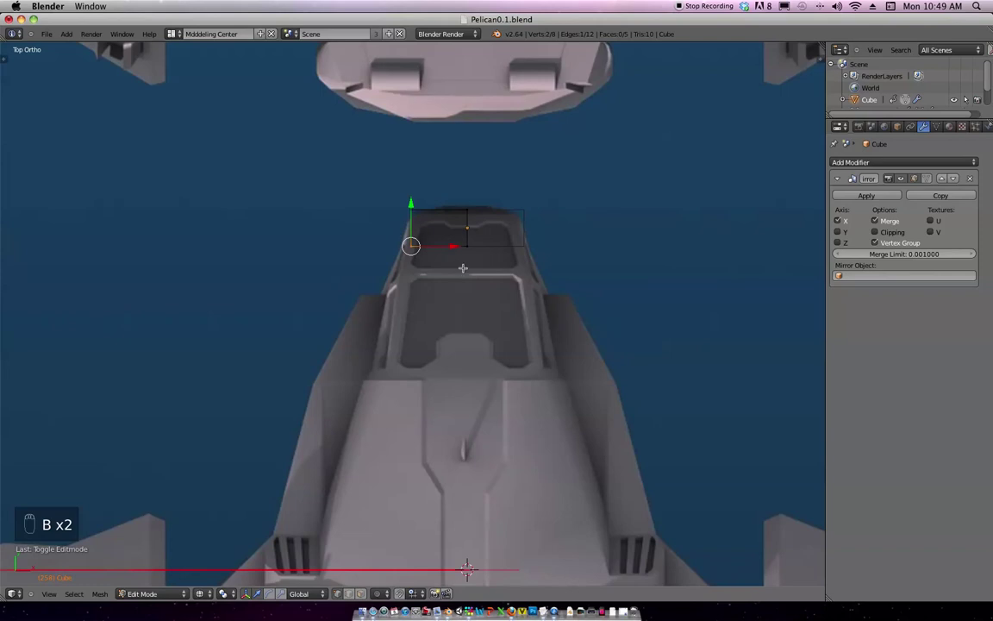
key("g")
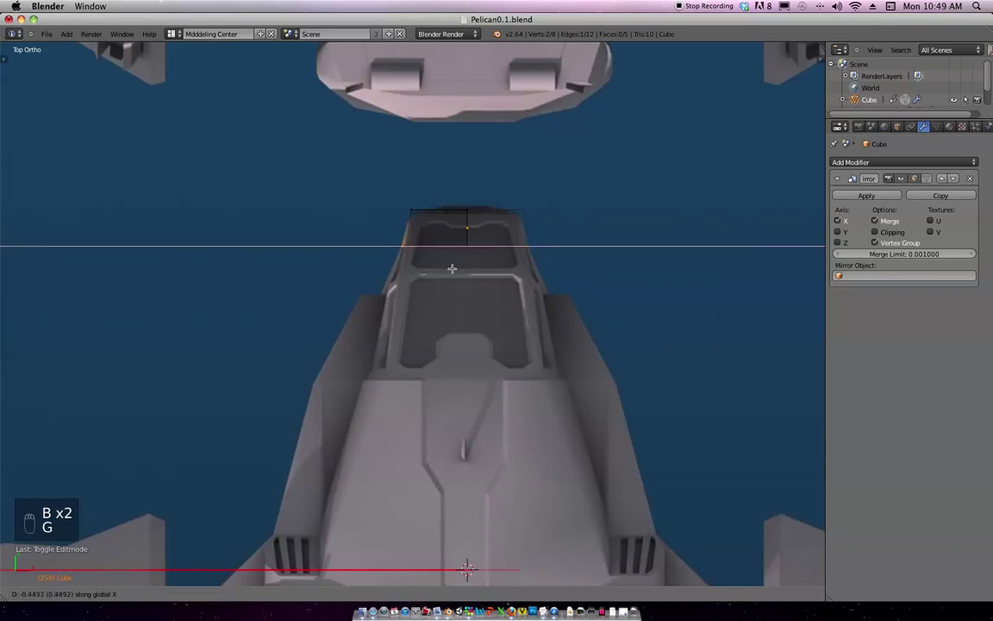
left_click(463, 269)
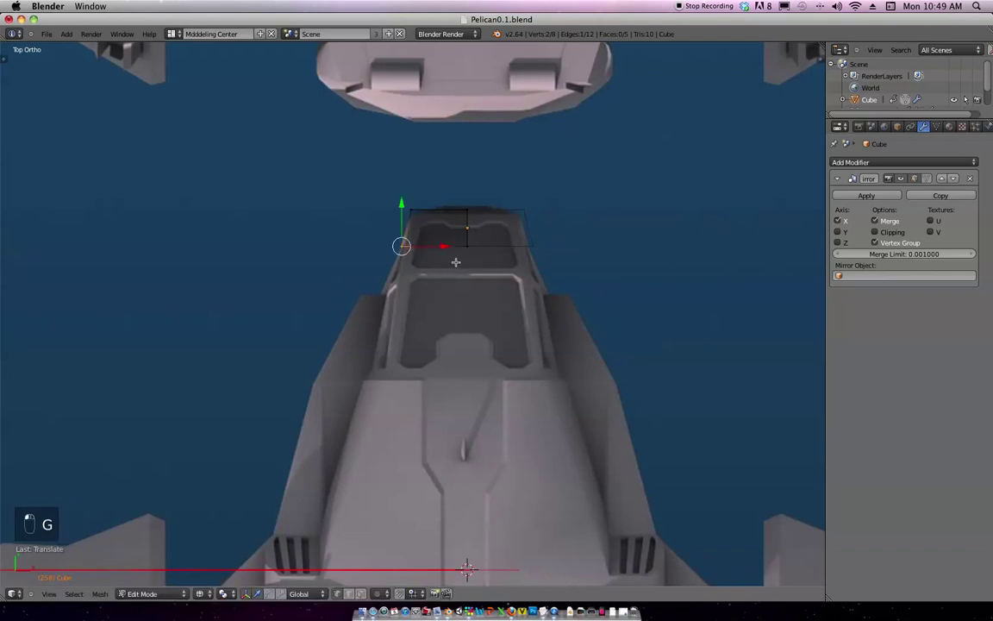
Select the box's rear face in face select mode and extrude it backward to the front of the second cockpit window.
key("ctrl+Tab")
left_click(422, 285)
middle_click_drag(422, 285, 445, 250)
right_click(445, 250)
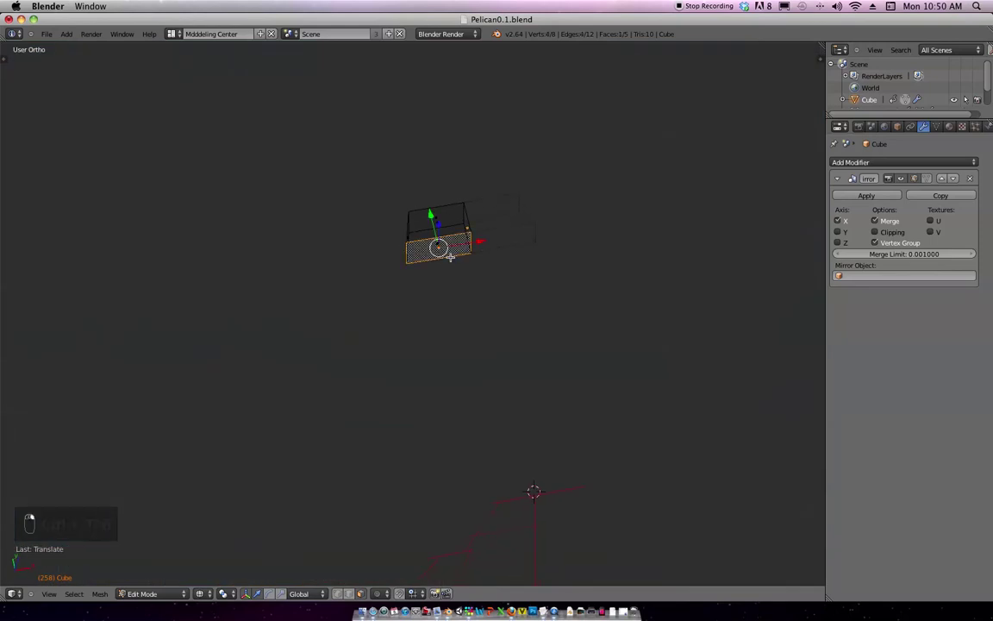
key("KP_7")
scroll(488, 278, "down", 2)
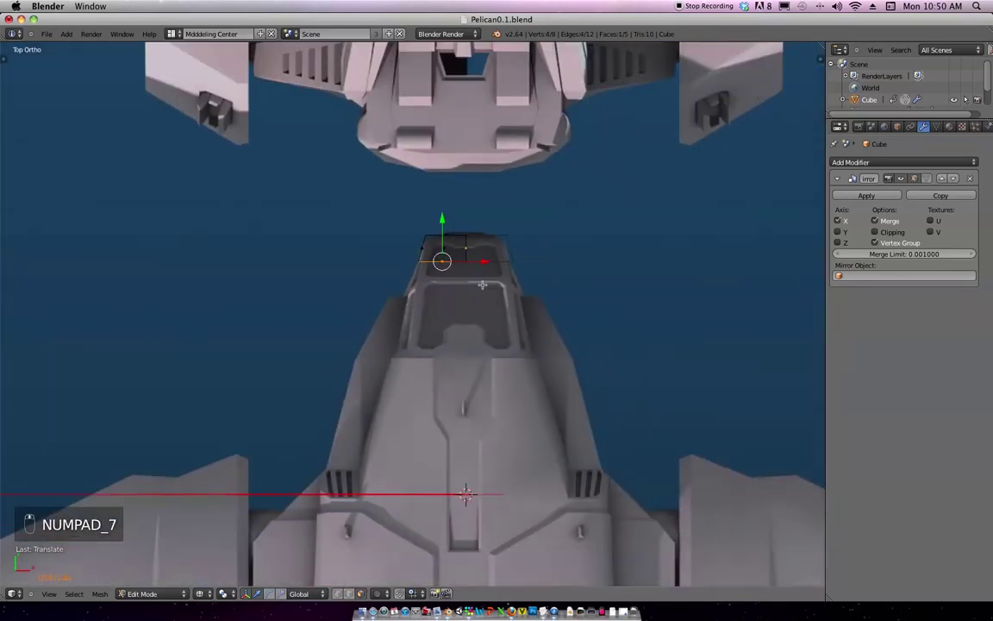
key("e")
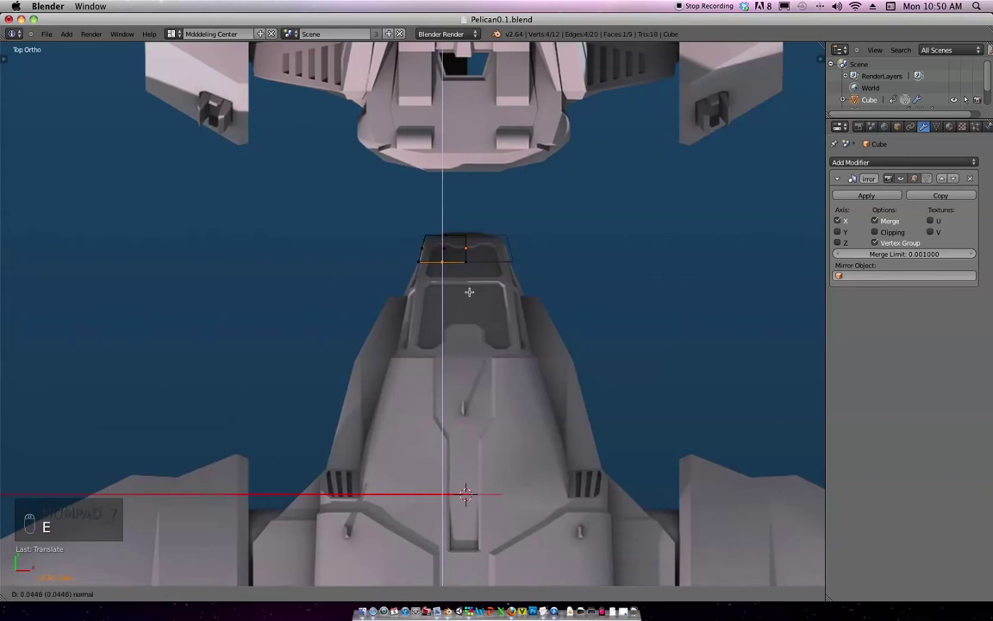
left_click(460, 319)
Widen the extruded end face along X and adjust its position along Y and X to follow the cockpit outline.
key("s")
key("x")
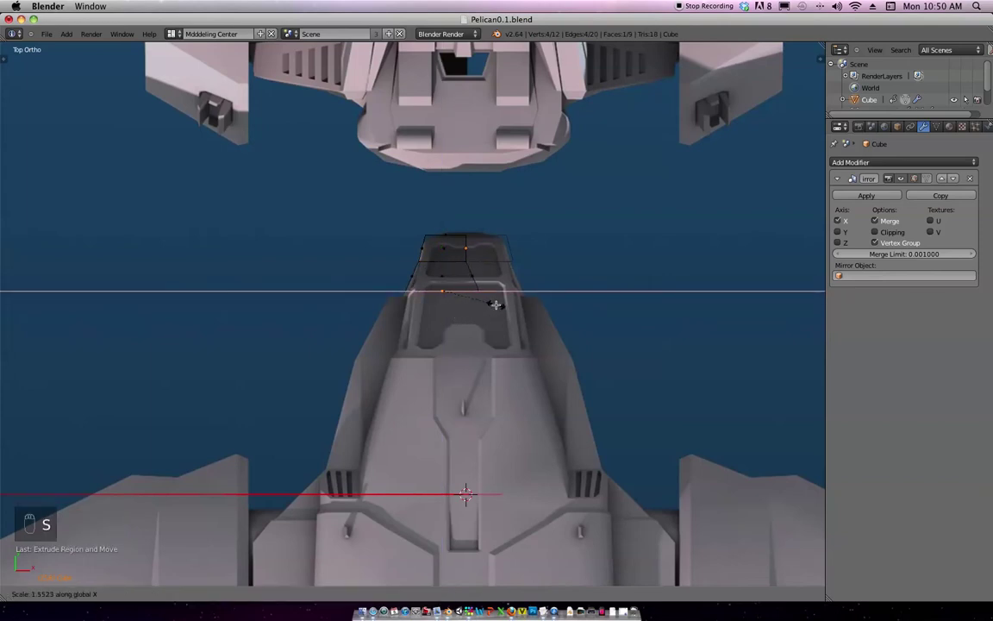
left_click(493, 299)
key("g")
key("y")
left_click(485, 306)
key("g")
key("x")
left_click(480, 306)
Narrow the extruded end face slightly along X.
scroll(483, 302, "down", 2)
middle_click_drag(496, 283, 502, 246, "shift")
scroll(487, 272, "up", 1)
scroll(495, 263, "up", 1)
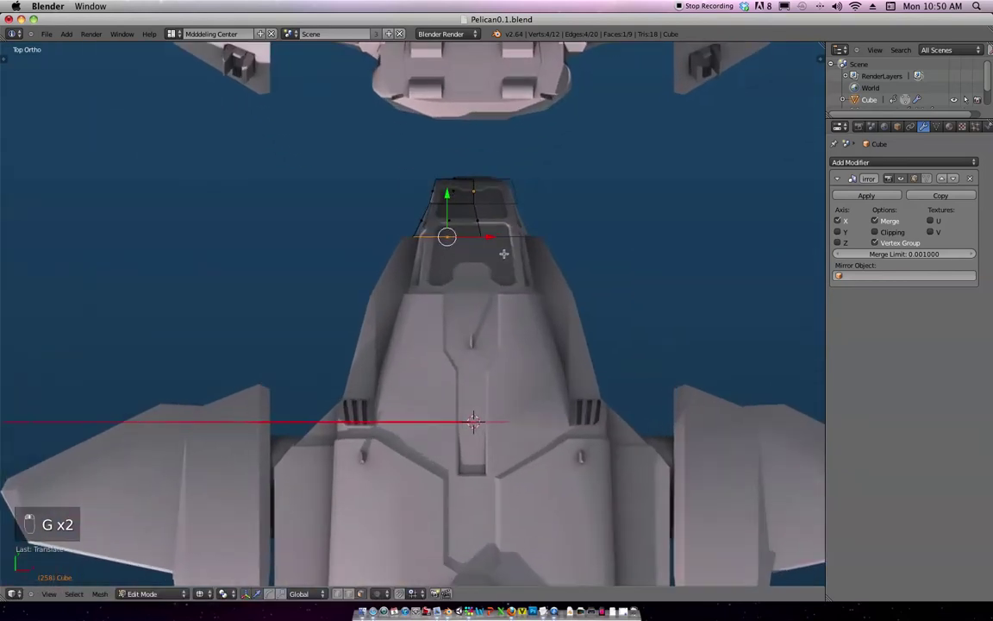
key("s")
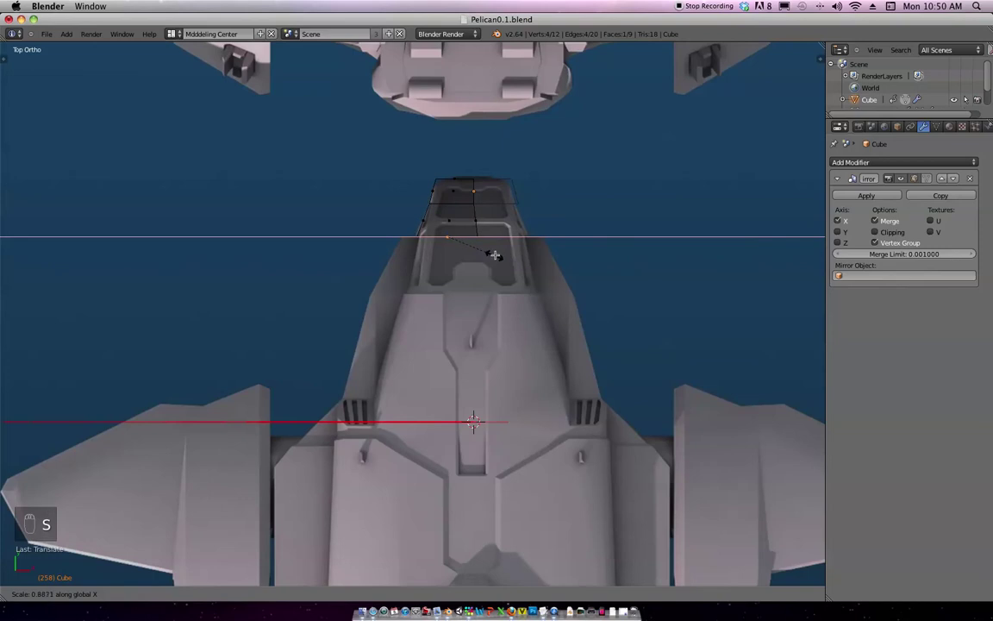
left_click(499, 258)
Inspect the mirrored nose shape from an angle in Object Mode and solid shading, and return to wireframe Edit Mode in Top view.
middle_click_drag(566, 232, 543, 184)
key("Tab")
mouse_move(552, 228)
middle_mouse_down()
mouse_move(494, 188)
mouse_move(597, 237)
mouse_move(553, 266)
middle_mouse_up()
key("z")
key("Tab")
key("KP_1")
key("KP_7")
scroll(552, 241, "up", 2)
key("z")
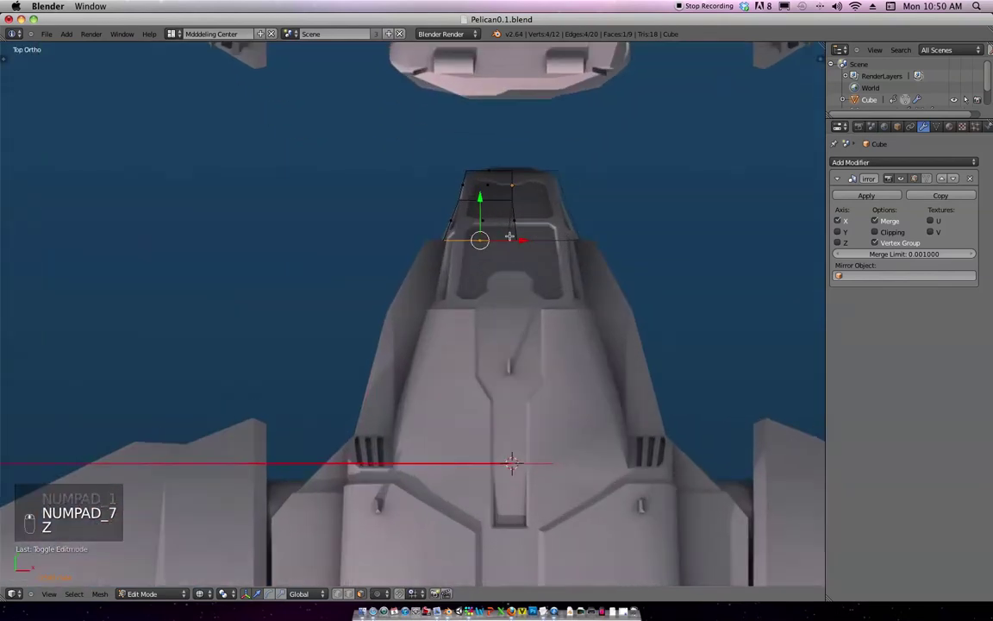
Extrude the end face about 4.4 units to the rear edge of the cockpit window and widen it along X.
scroll(482, 252, "down", 2)
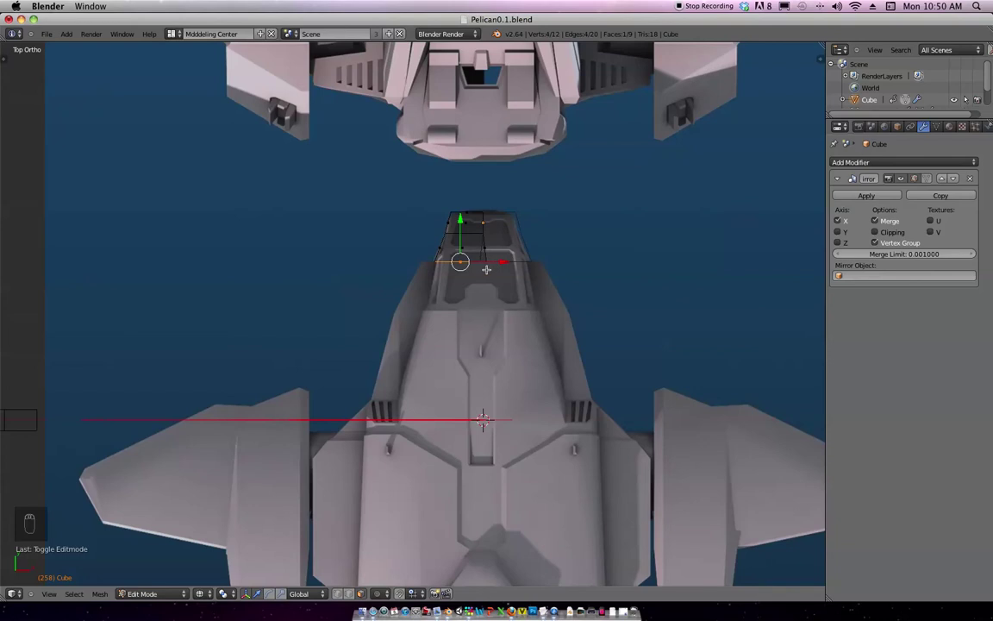
key("e")
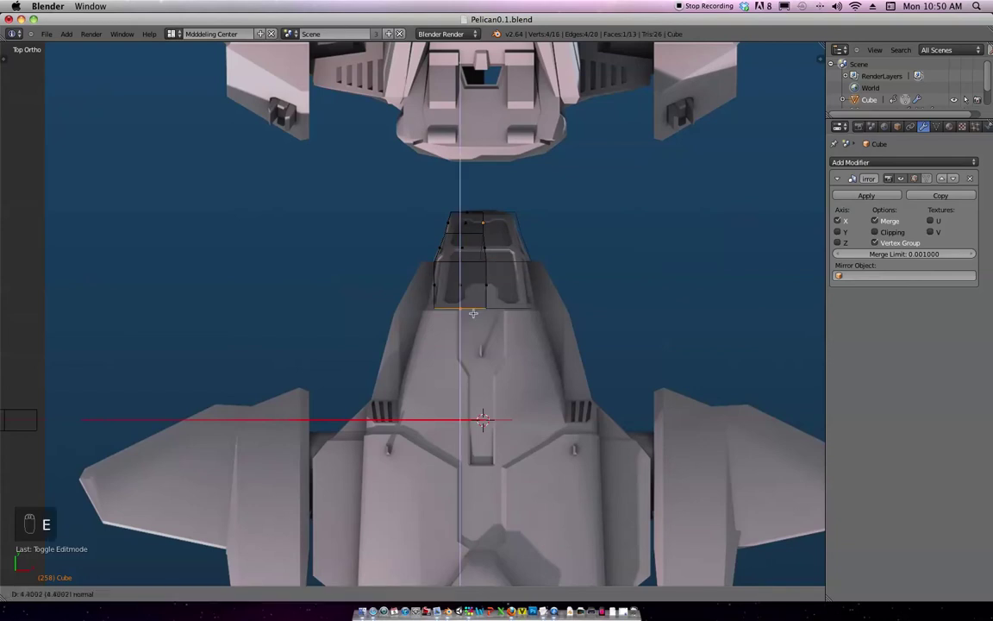
left_click(473, 312)
key("s")
key("x")
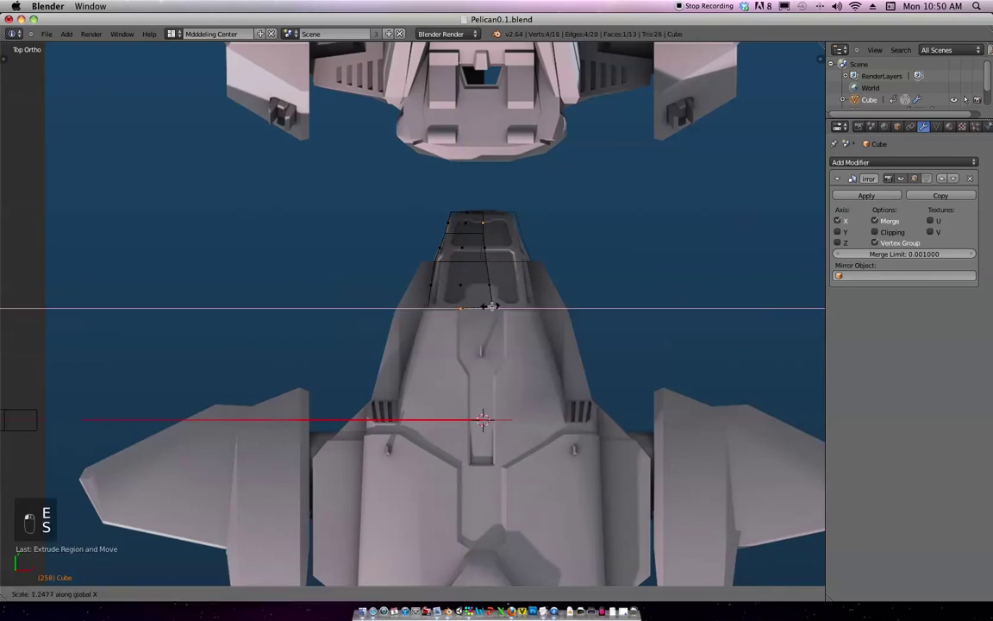
left_click(492, 305)
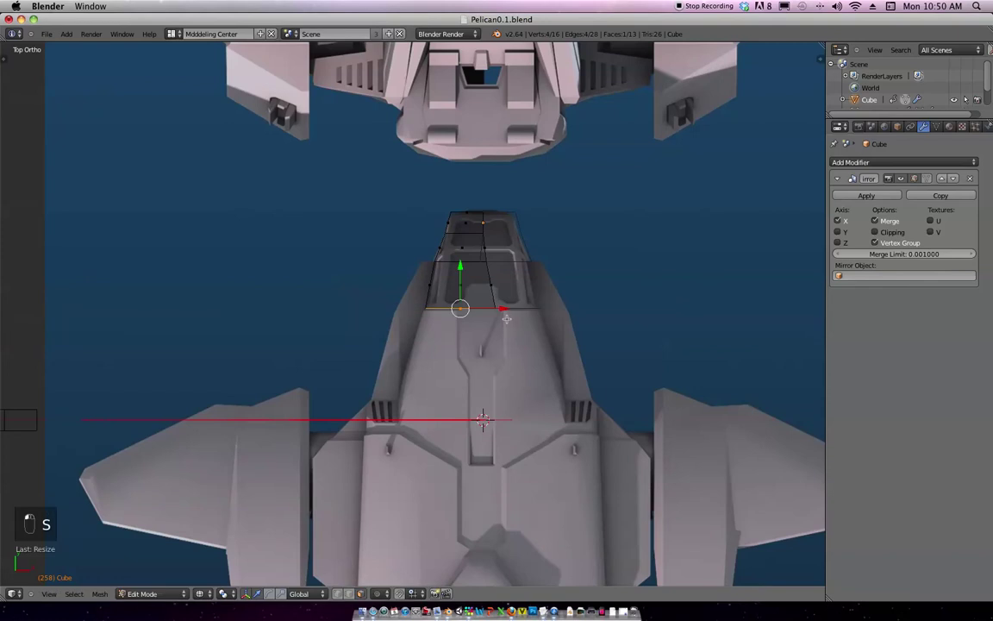
Extrude the end face farther back along the hull, level with the 3D cursor.
middle_click_drag(505, 318, 523, 232, "shift")
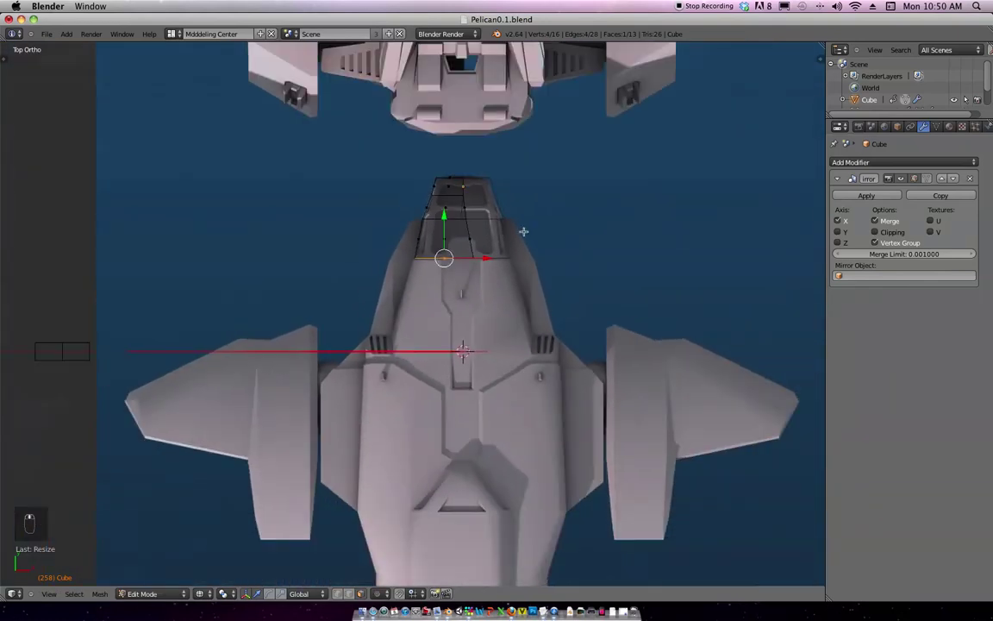
key("e")
left_click(469, 373)
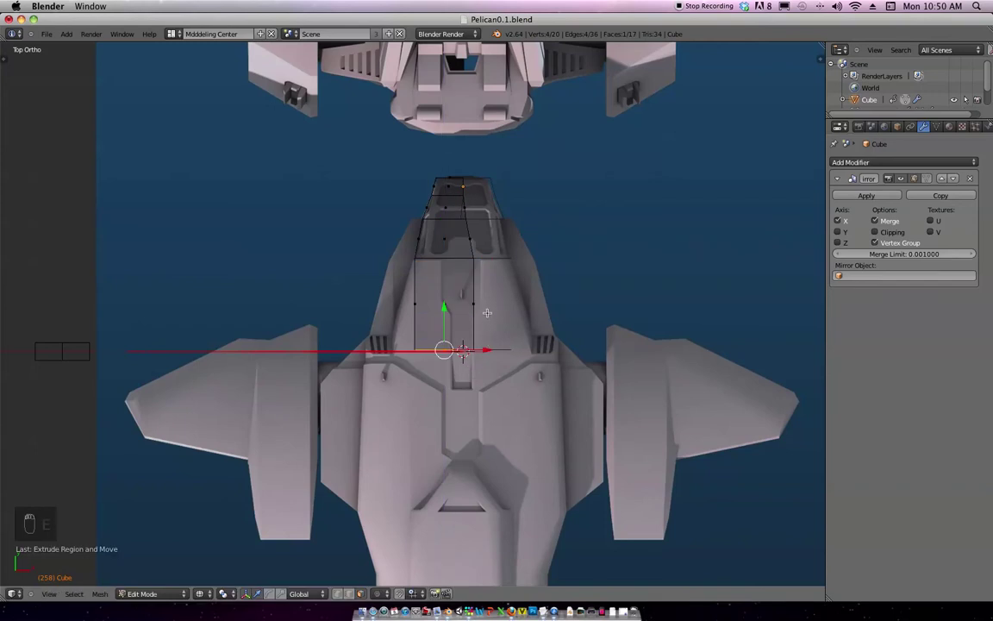
Undo the edits back to the first, unscaled extrusion of the box's rear face.
key("super+z")
key("super+z")
key("super+z")
key("super+z")
key("super+z")
key("super+z")
key("super+z")
key("super+z")
Move the two outer corner vertices of the nose section's rear face outward to the cockpit outline.
scroll(505, 237, "up", 3)
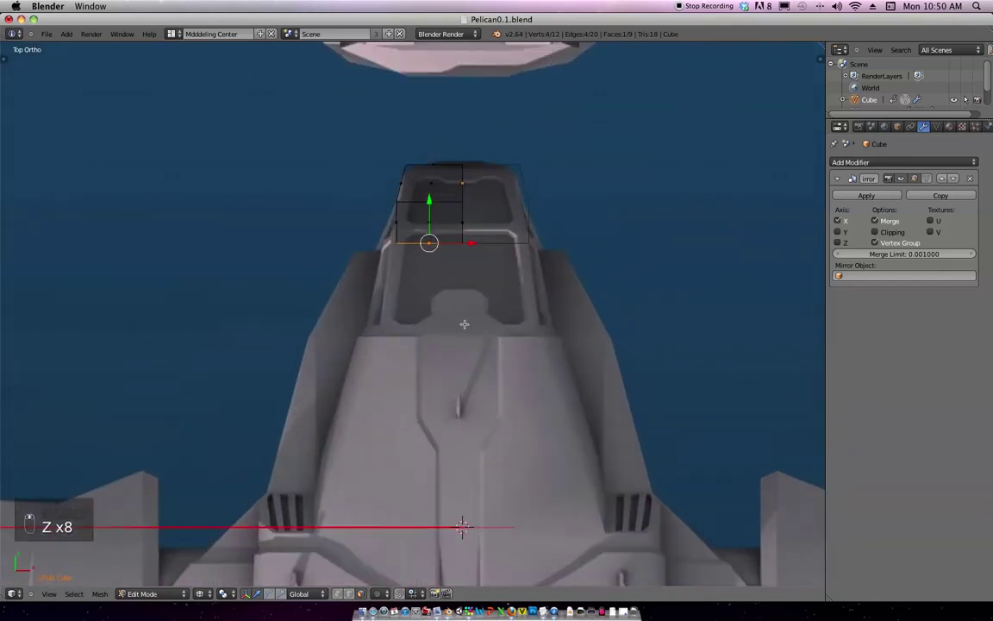
key("ctrl+Tab")
left_click(445, 285)
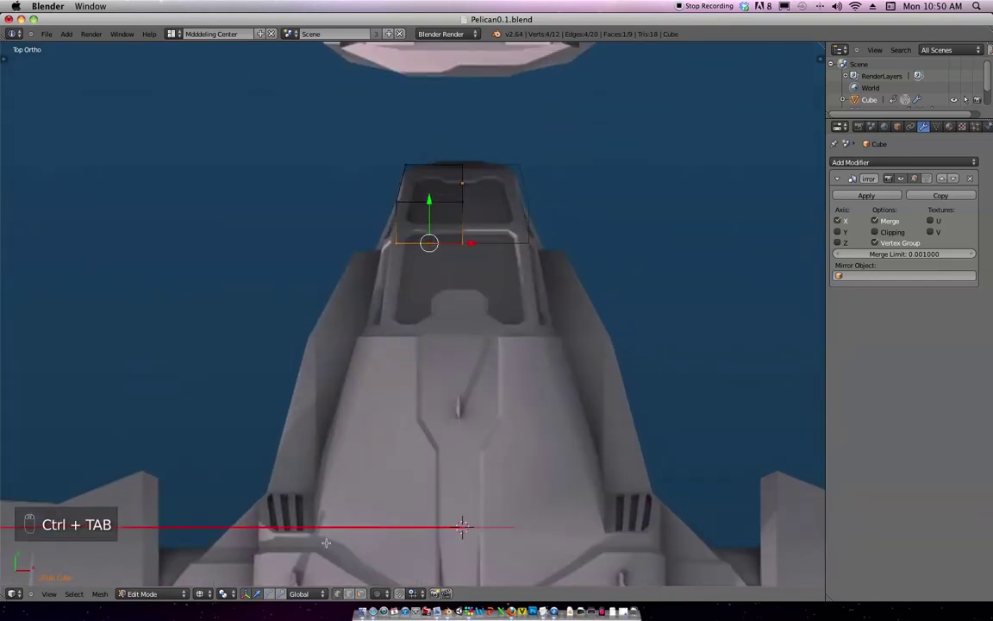
left_click(361, 595)
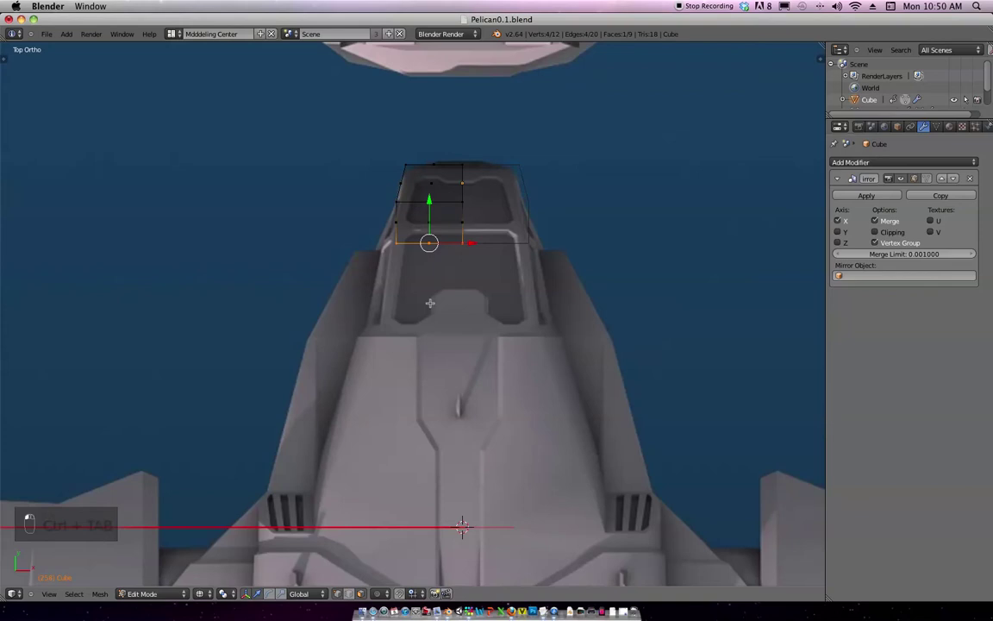
middle_click_drag(444, 264, 421, 333, "shift")
key("a")
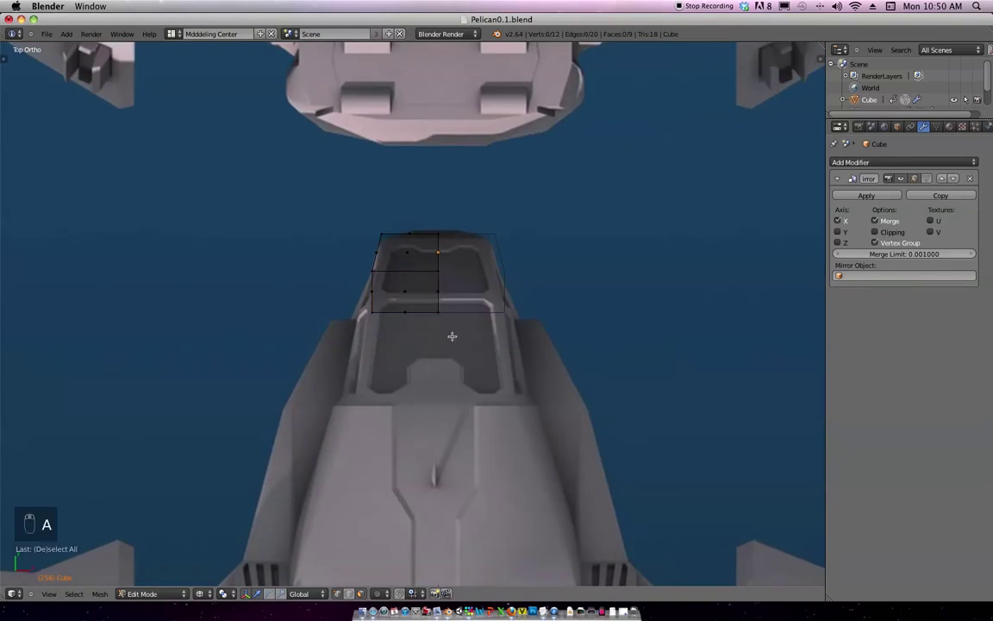
key("KP_7")
key("b")
left_click_drag(381, 330, 354, 300)
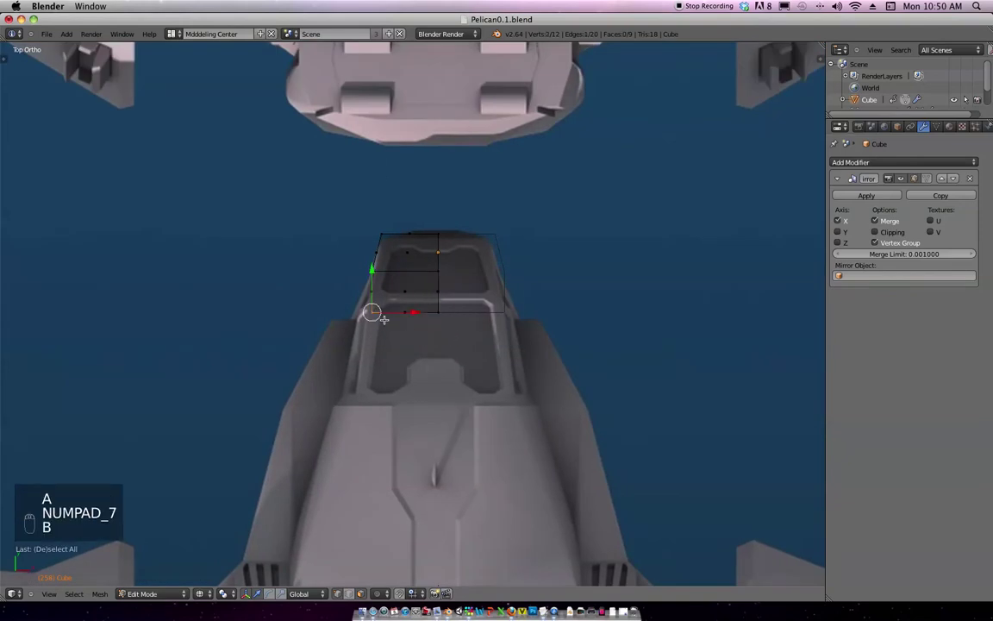
key("g")
left_click(388, 327)
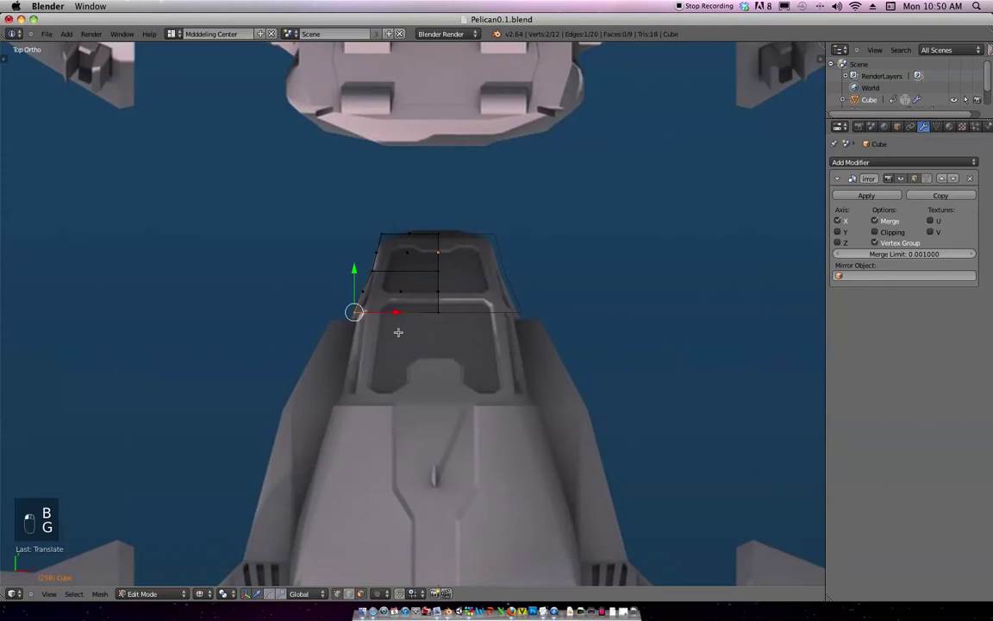
Extrude the rear face of the nose section back to the rear edge of the cockpit window.
key("a")
key("b")
left_click_drag(409, 322, 390, 305)
key("e")
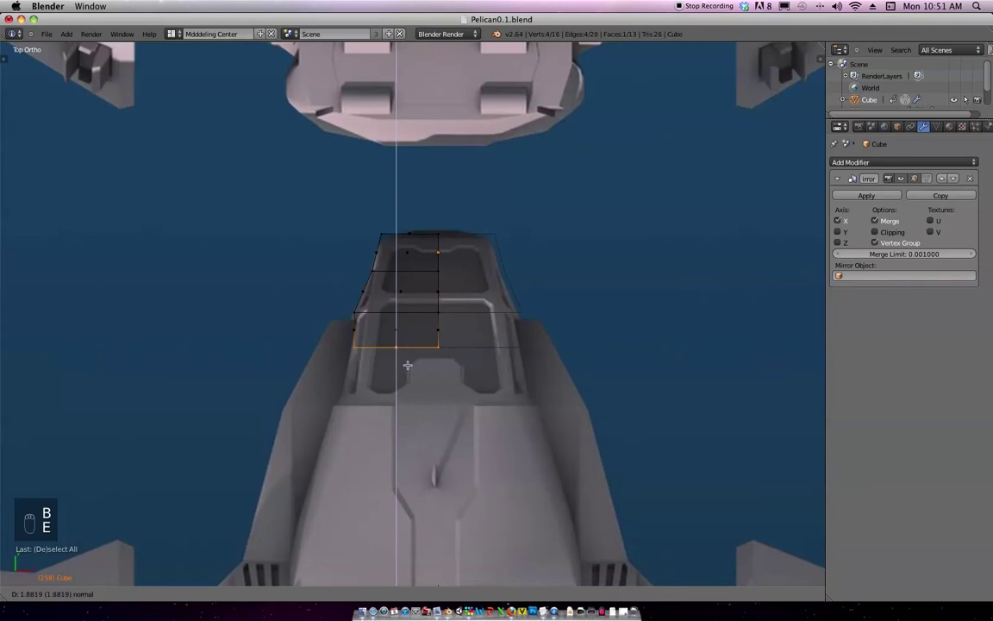
left_click(411, 383)
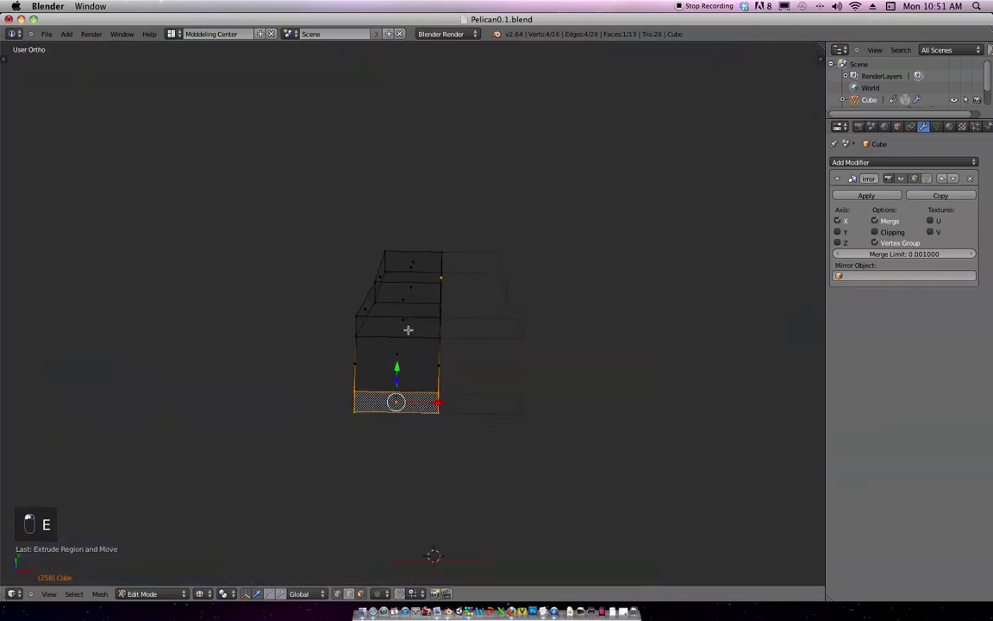
key("KP_7")
Move the outer vertices at the cockpit window's rear edge outward along X to match the window frame.
key("a")
key("a")
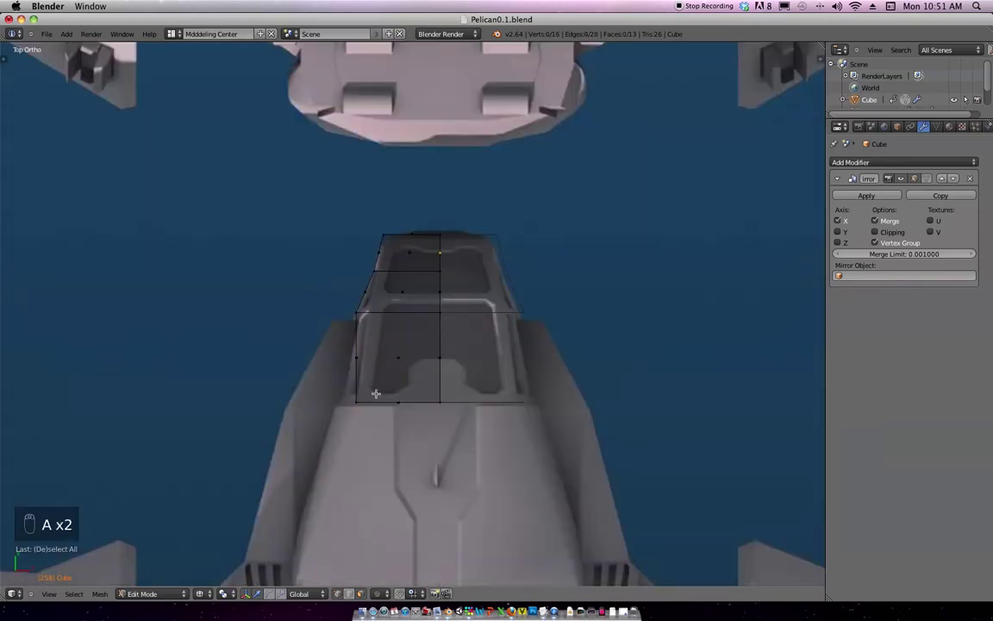
key("b")
left_click_drag(374, 420, 332, 382)
middle_click_drag(363, 390, 401, 366, "ctrl")
middle_click_drag(401, 366, 410, 333, "shift")
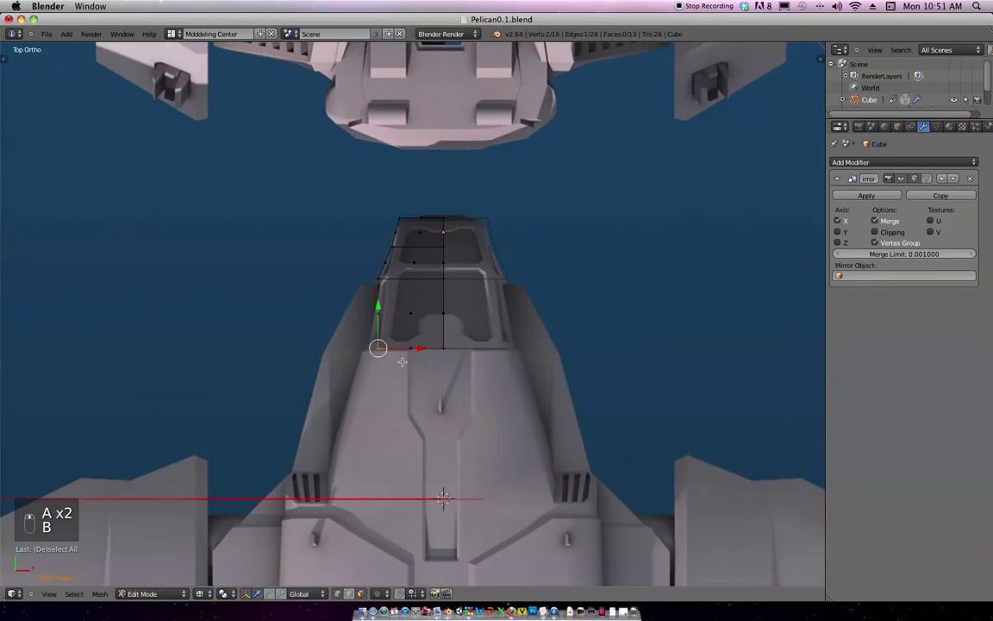
key("g")
key("x")
left_click(391, 362)
Extrude the end face behind the cockpit back along the hull to just past the 3D cursor.
middle_click_drag(424, 318, 428, 250, "shift")
key("a")
key("b")
left_click_drag(473, 317, 355, 261)
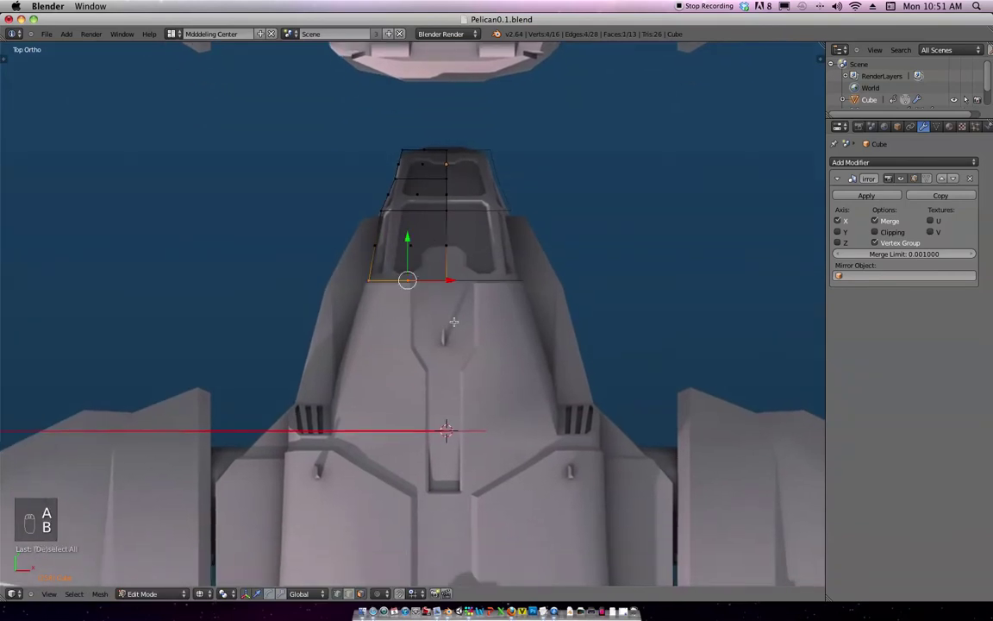
scroll(434, 320, "down", 3)
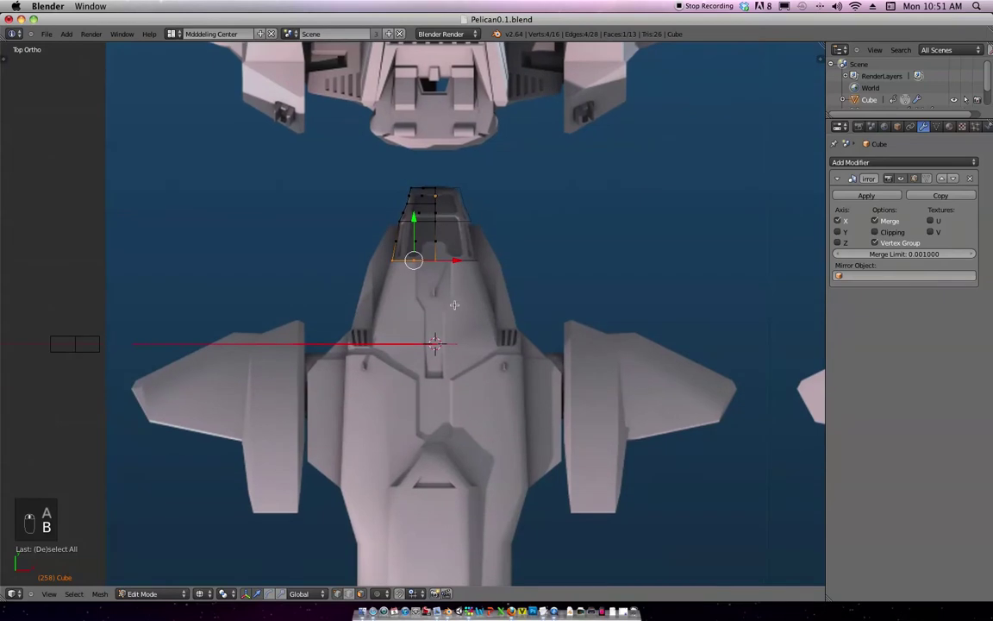
scroll(444, 316, "down", 1)
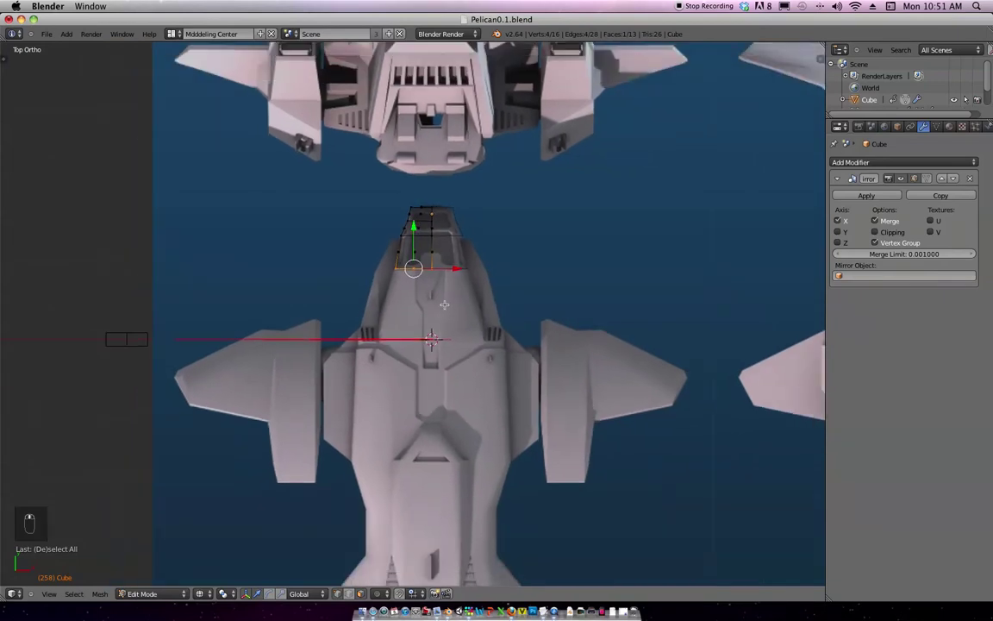
key("e")
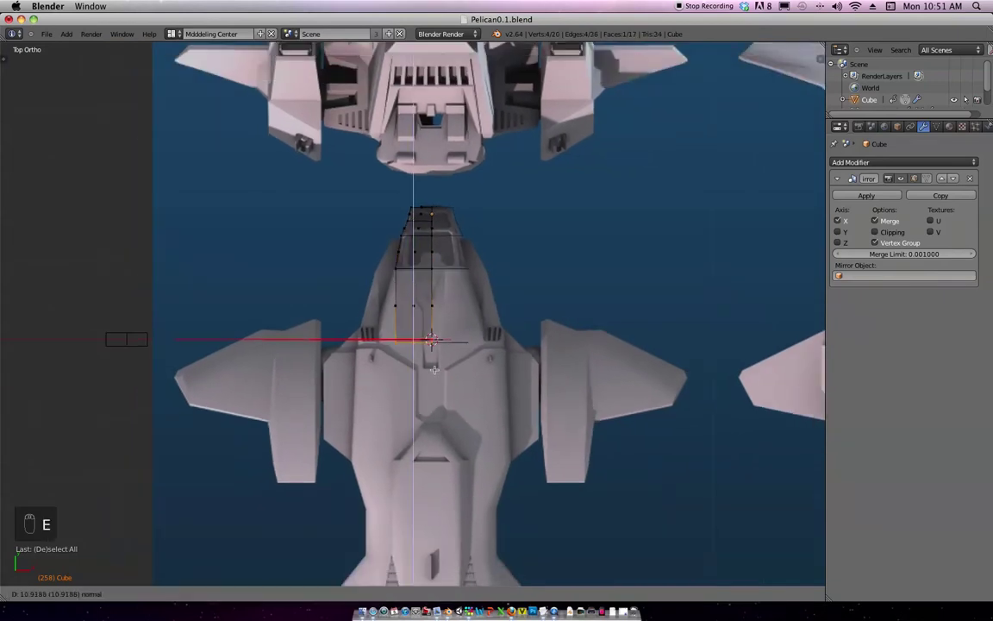
left_click(384, 333)
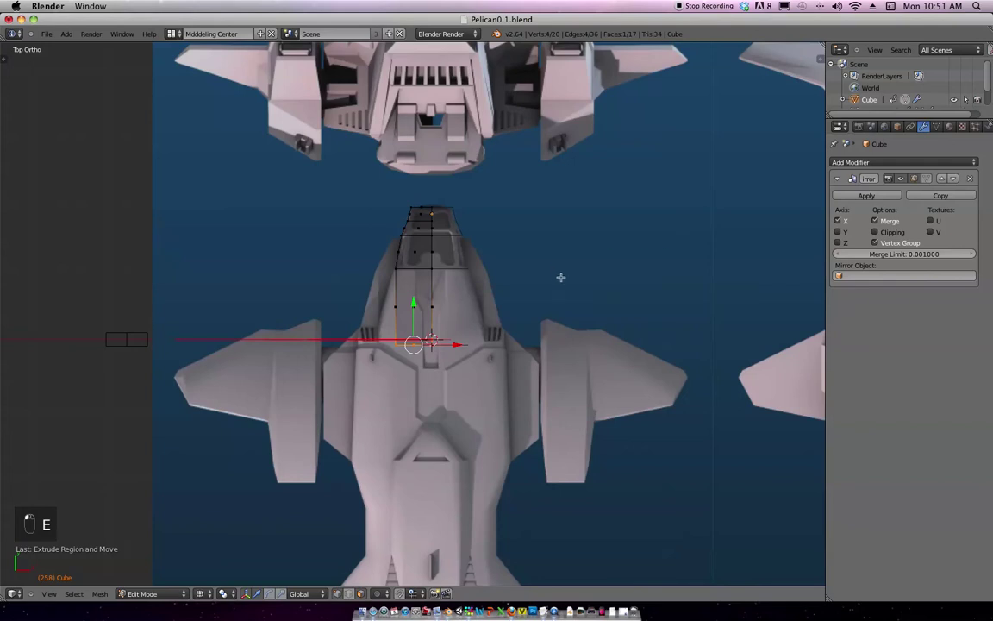
Move the outer vertices beside the 3D cursor outward along X so the side follows the tapered hull edge.
scroll(495, 293, "up", 2)
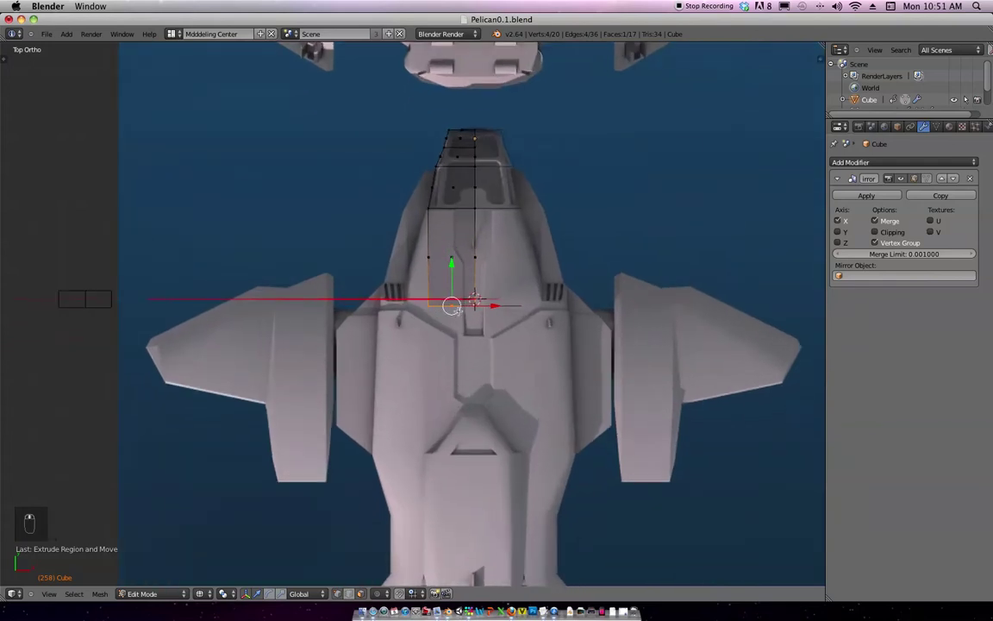
key("a")
key("b")
left_click_drag(443, 321, 380, 215)
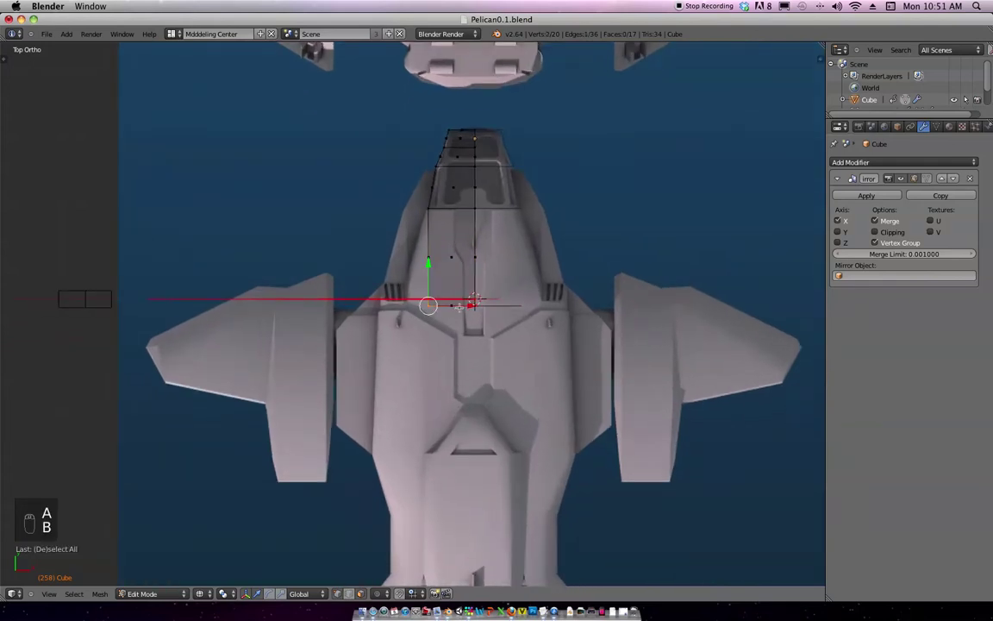
key("g")
key("x")
left_click(429, 307)
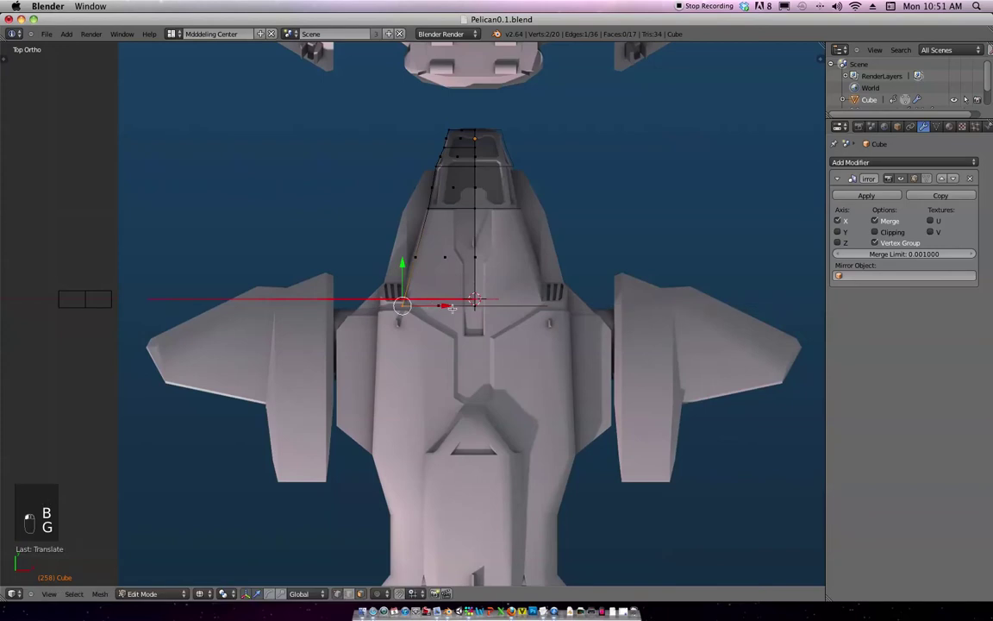
Select the end face of the tapered hull section just behind the 3D cursor.
middle_click_drag(470, 335, 475, 291, "shift")
middle_click_drag(475, 291, 488, 331, "ctrl")
middle_click_drag(488, 331, 479, 315, "ctrl")
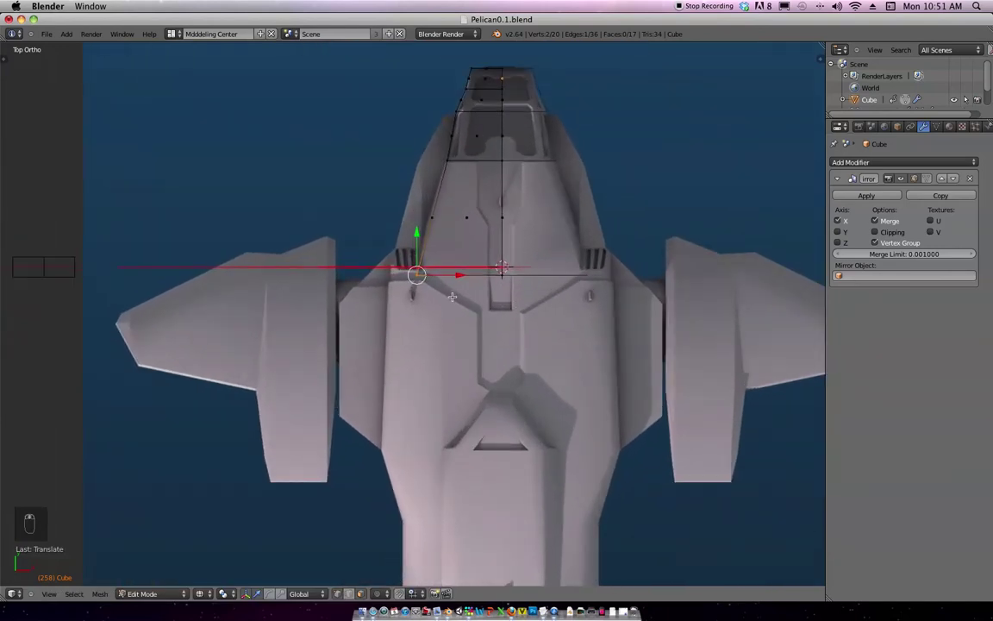
middle_click_drag(478, 307, 490, 330, "ctrl")
right_click(463, 268)
key("e")
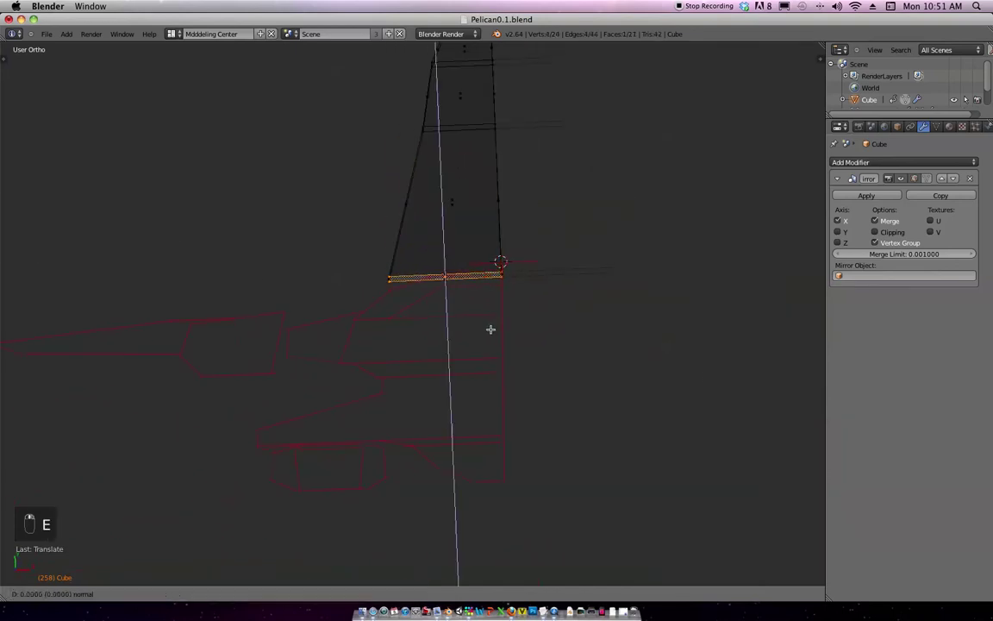
right_click(505, 334)
key("super+z")
Extrude the selected end face a very short distance back in Top view to form a thin section.
key("KP_7")
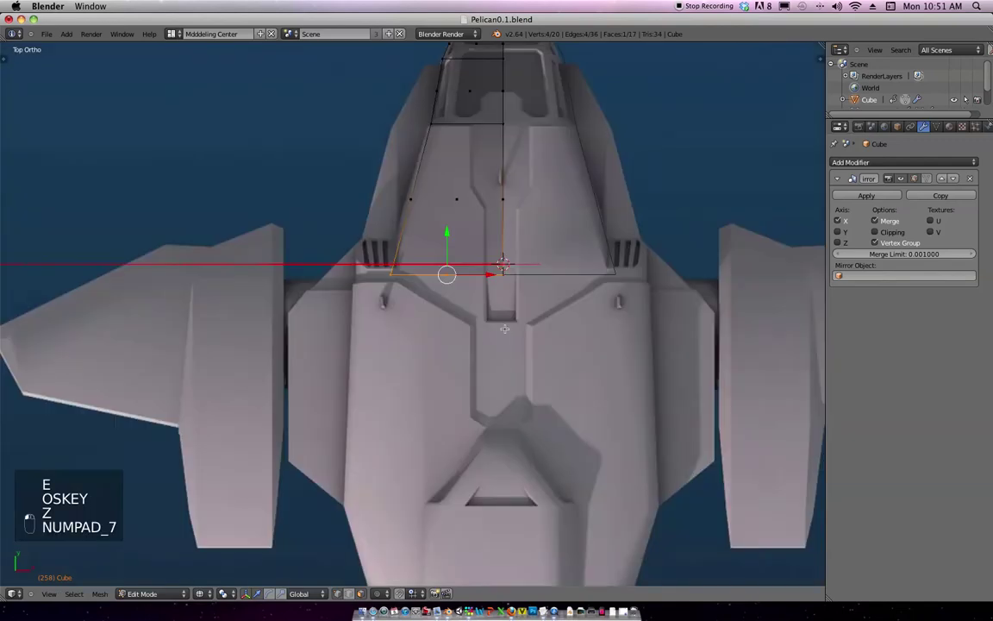
key("e")
right_click(494, 312)
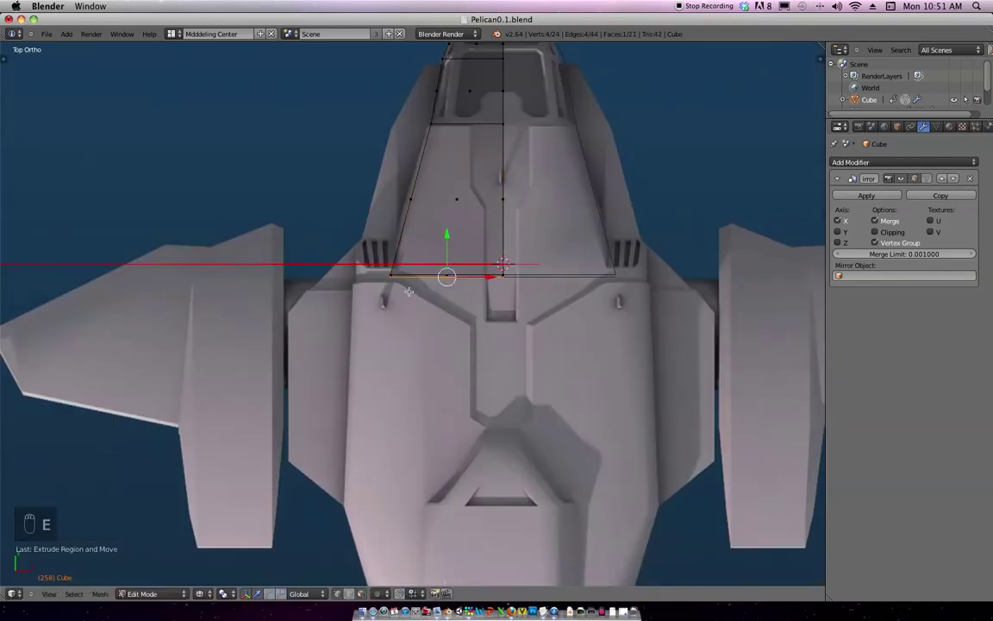
Move the outer rear vertices of the thin section outward to the side edge of the wider main hull.
scroll(404, 290, "up", 10)
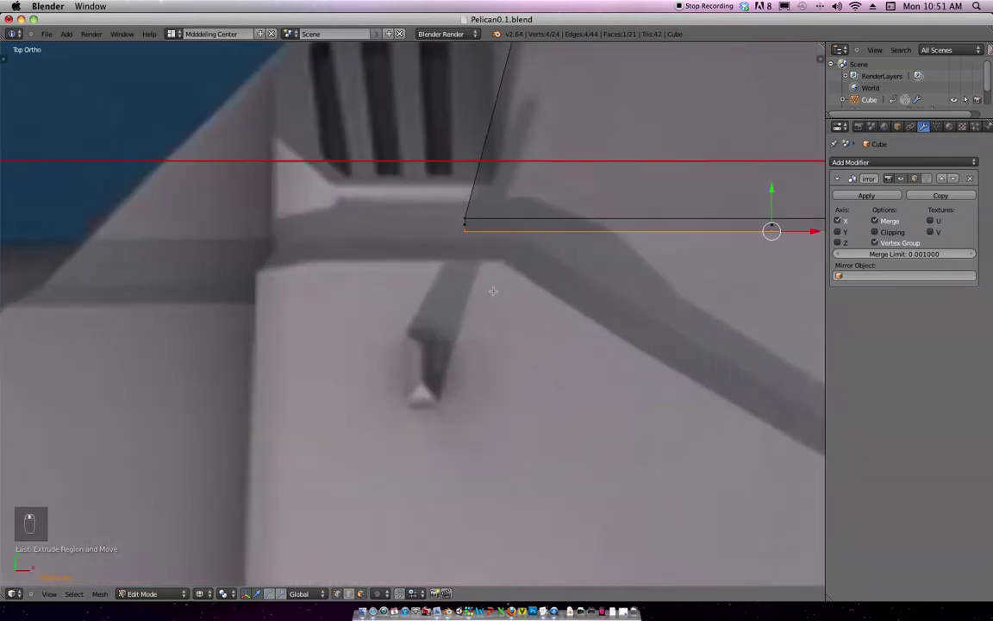
middle_click_drag(493, 292, 397, 293, "shift")
key("a")
key("b")
left_click_drag(386, 267, 342, 251)
scroll(556, 250, "down", 2)
scroll(556, 249, "down", 2)
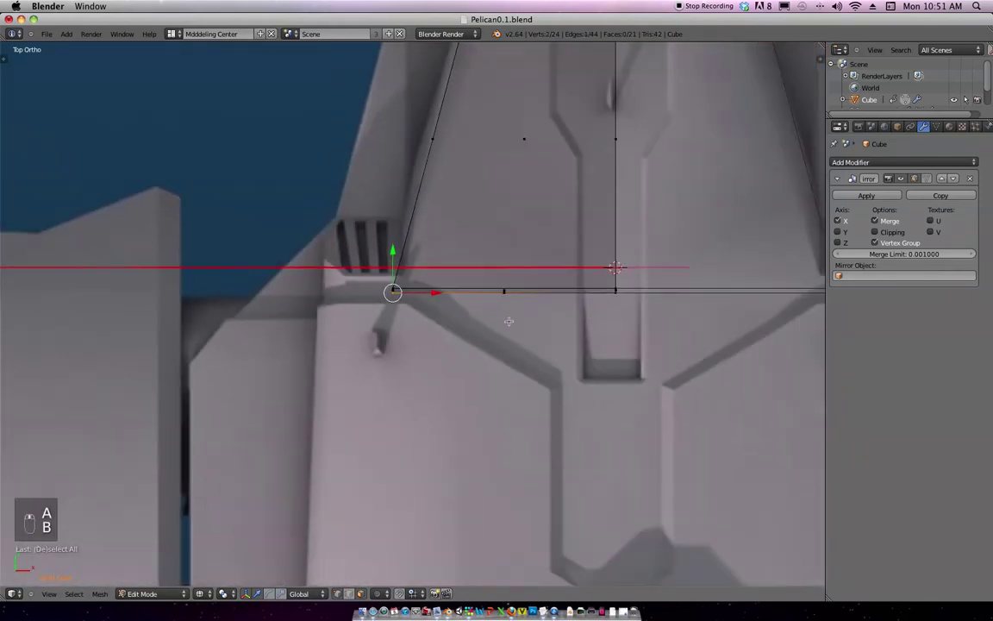
key("g")
left_click(437, 321)
Extrude the widened end face about 17 units back to where the main hull begins to narrow.
scroll(479, 275, "down", 2)
scroll(480, 274, "down", 2)
middle_click_drag(496, 307, 495, 250)
right_click(434, 271)
middle_click_drag(460, 288, 476, 363)
key("KP_7")
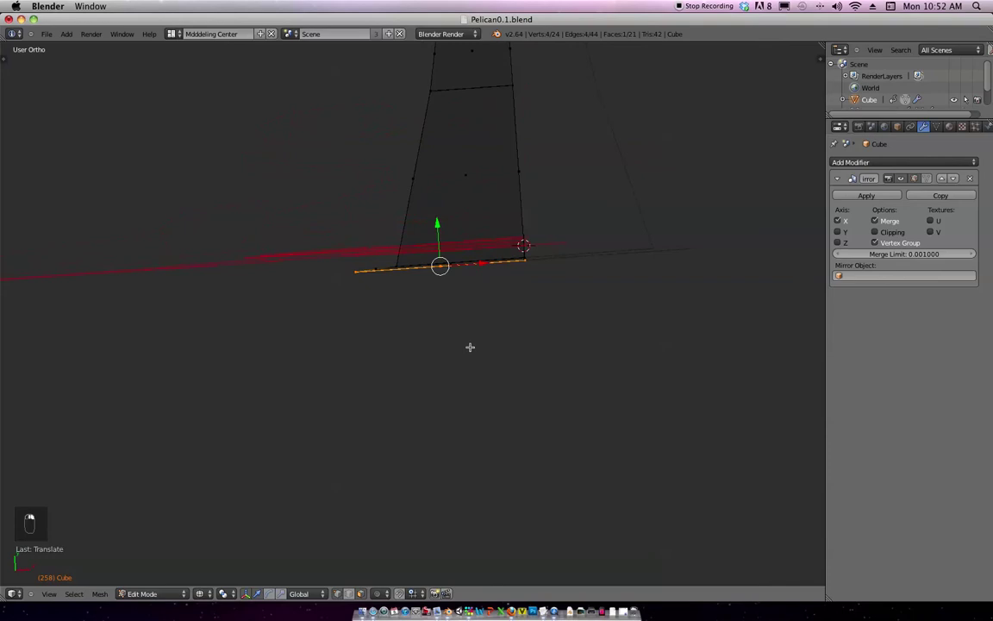
key("z")
scroll(494, 315, "down", 3)
middle_click_drag(494, 338, 501, 278, "shift")
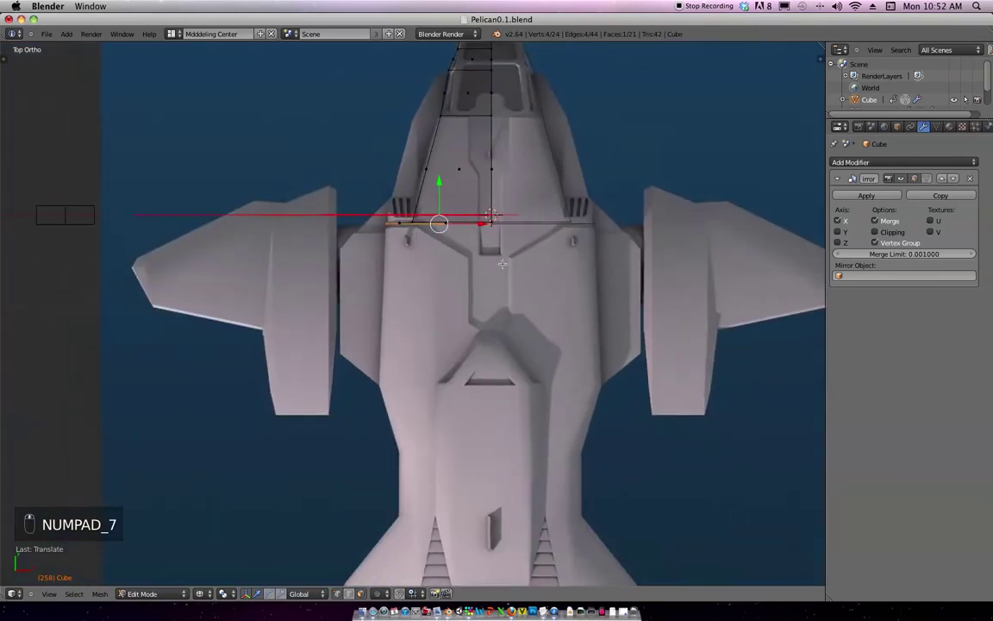
key("e")
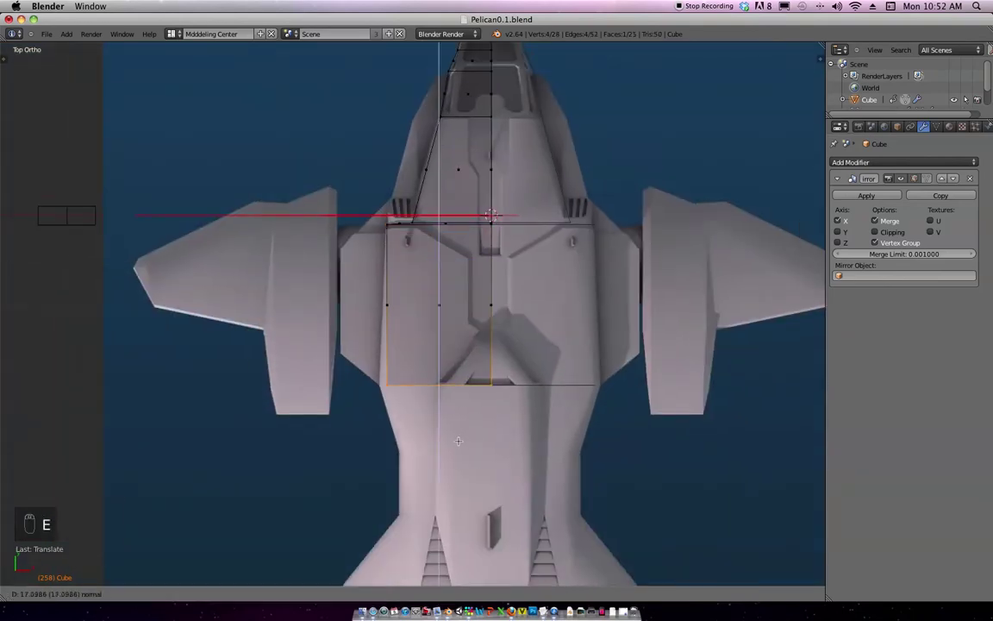
left_click(478, 384)
Move the main hull section's outer rear vertices slightly outward onto the corner of the reference outline.
scroll(509, 322, "up", 2)
scroll(508, 321, "up", 3)
key("a")
key("b")
left_click_drag(390, 337, 464, 312)
key("g")
left_click(451, 324)
Extrude the main hull's end face back to the front of the narrow waist.
scroll(535, 226, "down", 6)
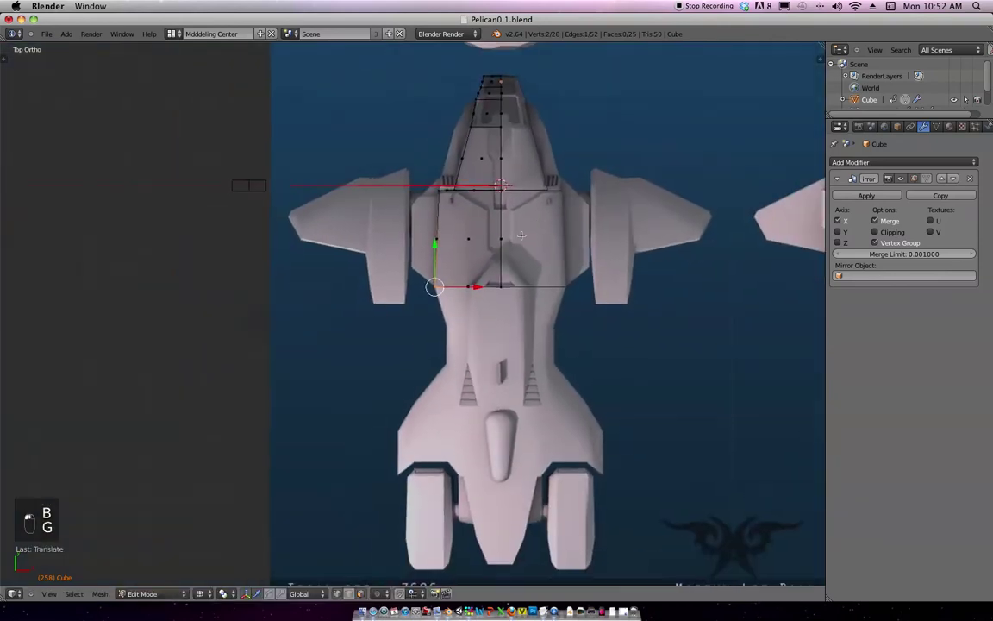
scroll(535, 226, "up", 3)
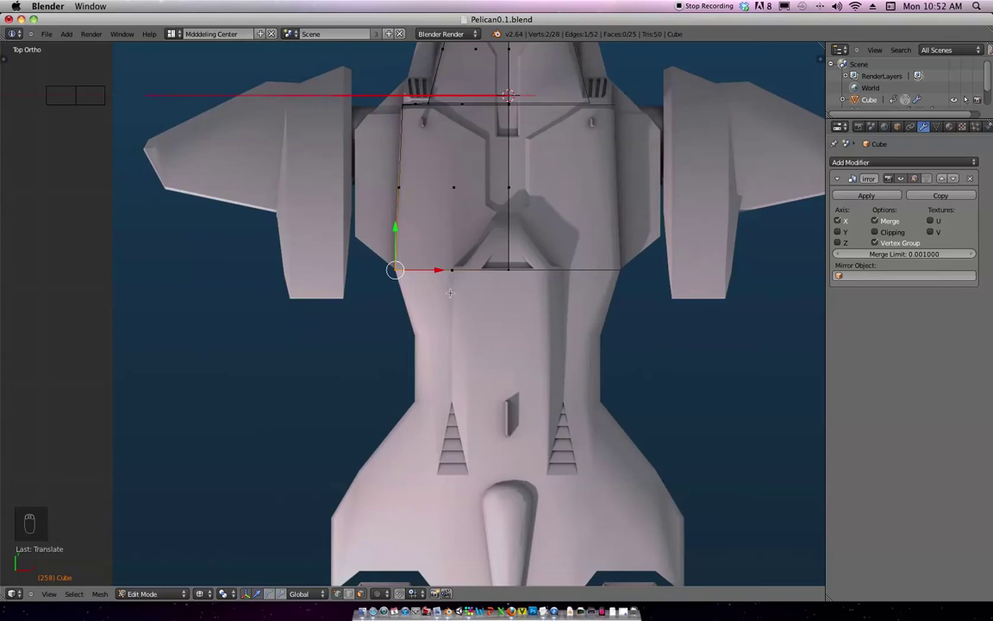
mouse_move(467, 312)
middle_mouse_down("ctrl")
mouse_move(471, 301)
mouse_move(451, 308)
middle_mouse_up("ctrl")
mouse_move(451, 308)
middle_mouse_down("shift")
mouse_move(474, 295)
mouse_move(453, 303)
middle_mouse_up("shift")
middle_click_drag(453, 302, 440, 307, "shift")
key("a")
key("b")
left_click_drag(467, 262, 479, 238)
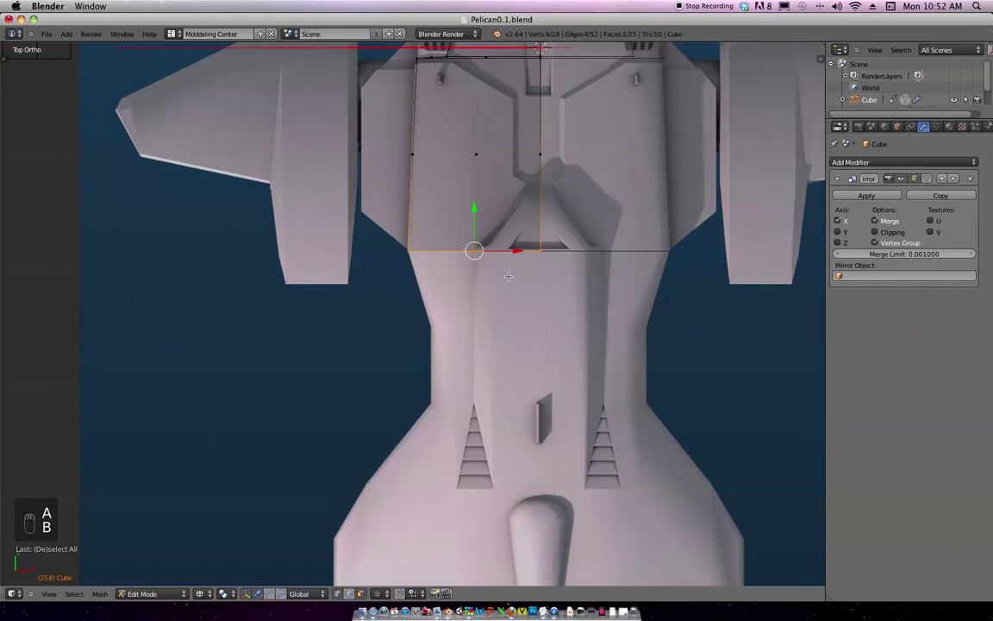
key("e")
left_click(508, 325)
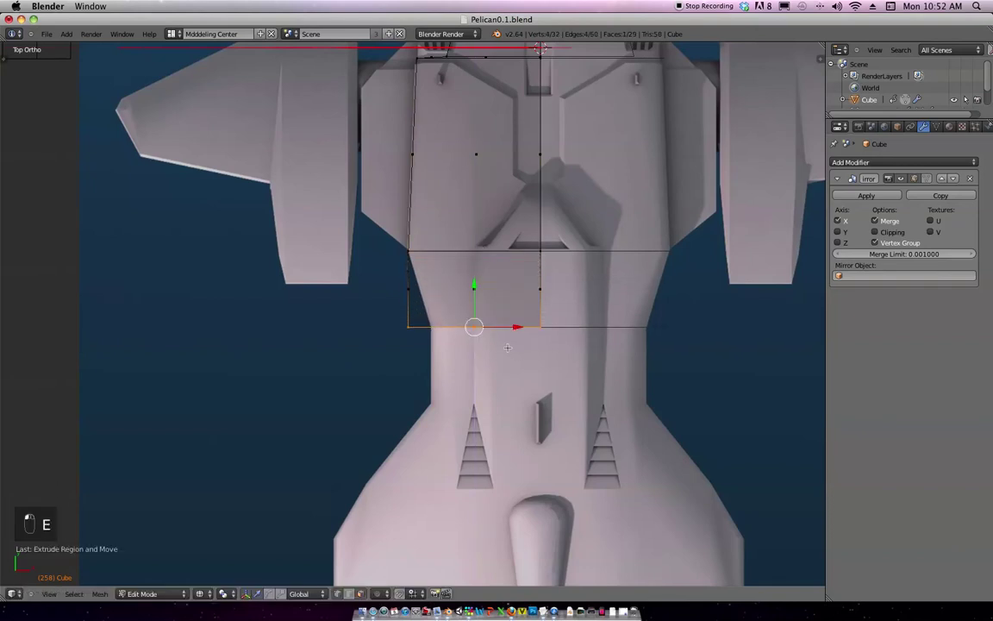
Move the outer vertices at the front of the waist inward to the reference outline.
key("a")
key("b")
left_click_drag(396, 323, 422, 341)
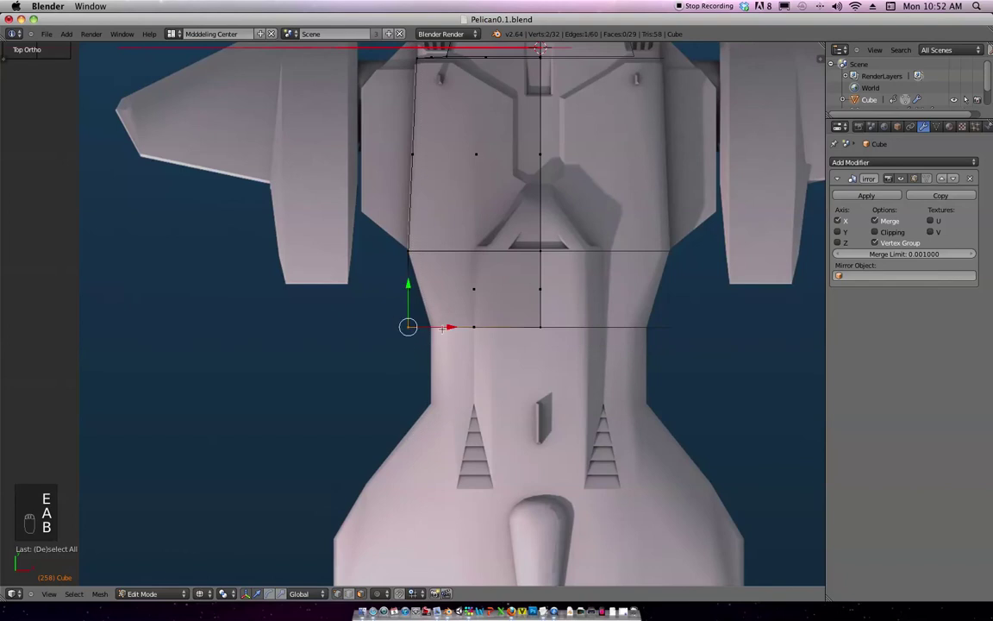
key("g")
left_click(463, 337)
Extrude the end face straight back along the waist to where the tail section starts to flare.
middle_click_drag(497, 350, 483, 338, "shift")
key("a")
key("b")
left_click_drag(482, 339, 469, 308)
scroll(468, 310, "down", 2)
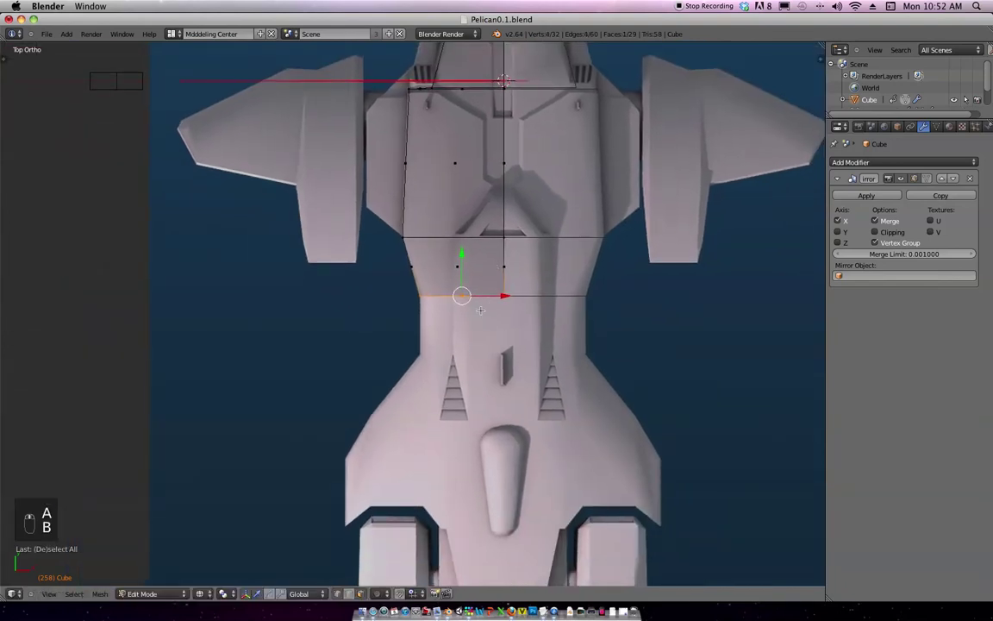
key("e")
left_click(473, 366)
Extrude the end face into the flared tail section, level with the rear ends of the slatted vents.
middle_click_drag(489, 296, 516, 318, "shift")
scroll(500, 237, "down", 2)
middle_click_drag(516, 318, 500, 258, "shift")
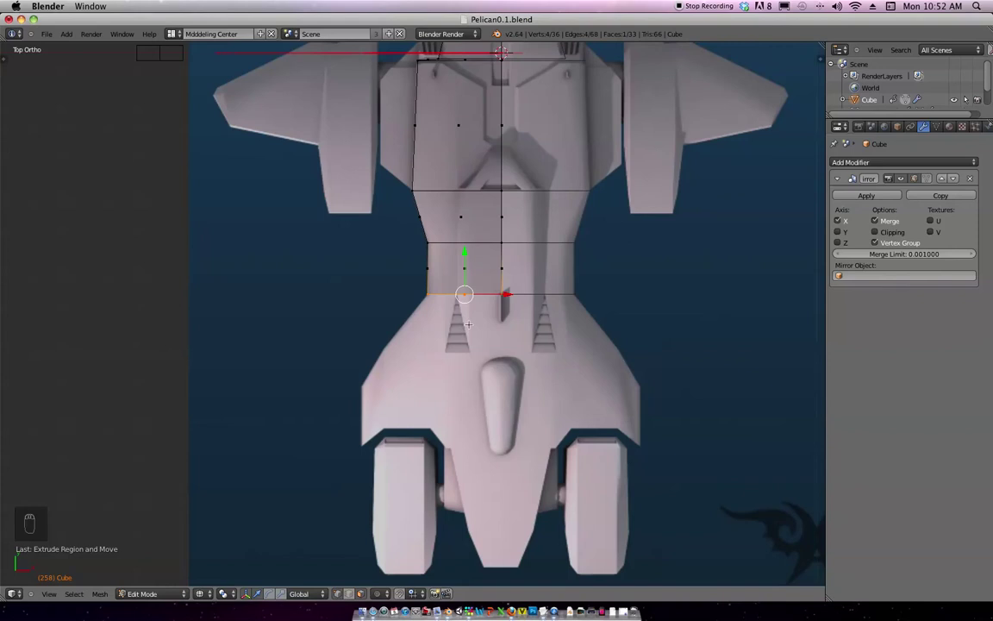
key("e")
left_click(464, 355)
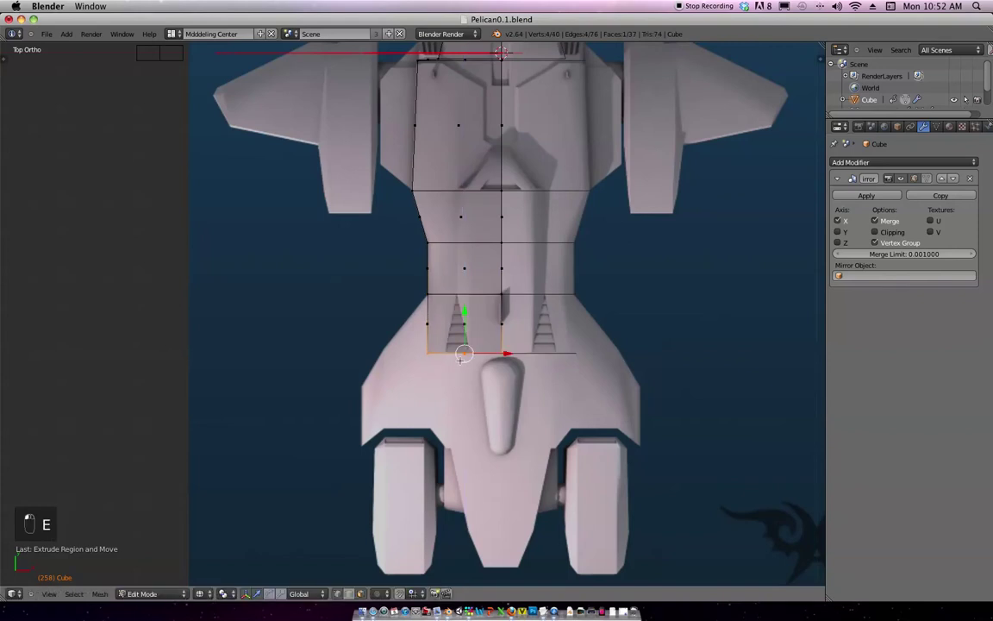
Move the outer vertices at the rear ends of the slatted vents outward to the reference outline.
key("a")
key("b")
left_click_drag(392, 328, 438, 364)
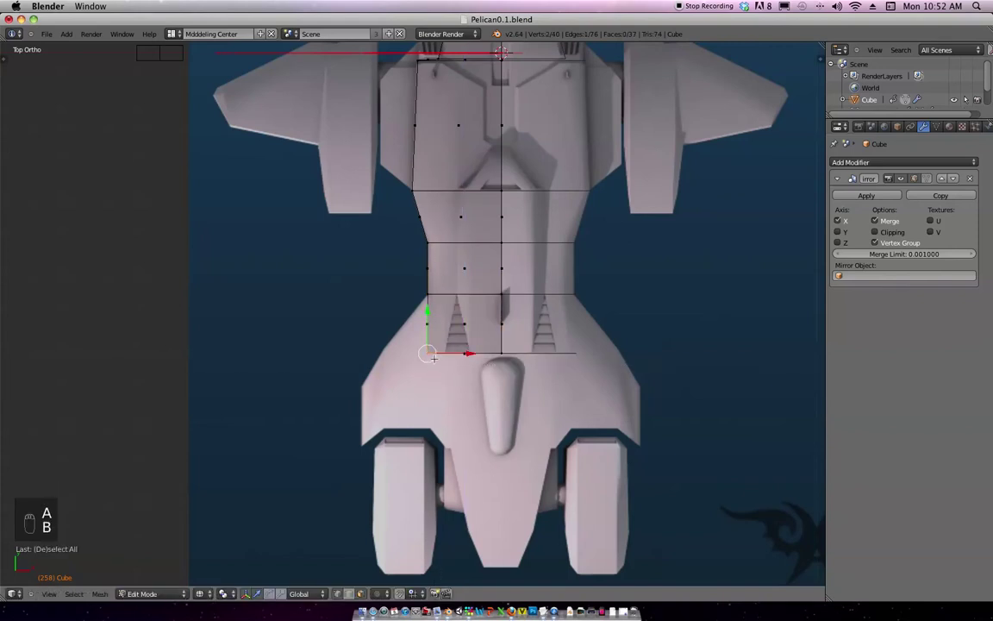
key("g")
middle_click(434, 365)
left_click(394, 363)
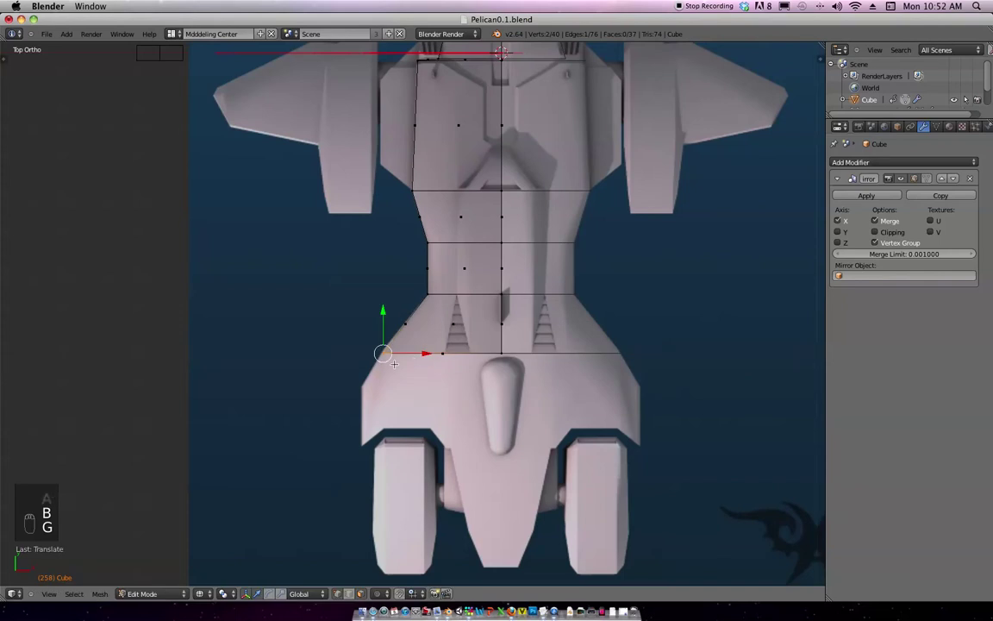
Extrude the end face straight back to the corner where the tail section reaches its full width.
left_click_drag(448, 344, 451, 329, "shift")
middle_click_drag(452, 329, 465, 277, "shift")
middle_click_drag(464, 277, 469, 300, "ctrl")
key("a")
key("b")
left_click_drag(488, 294, 471, 276)
key("e")
left_click(472, 327)
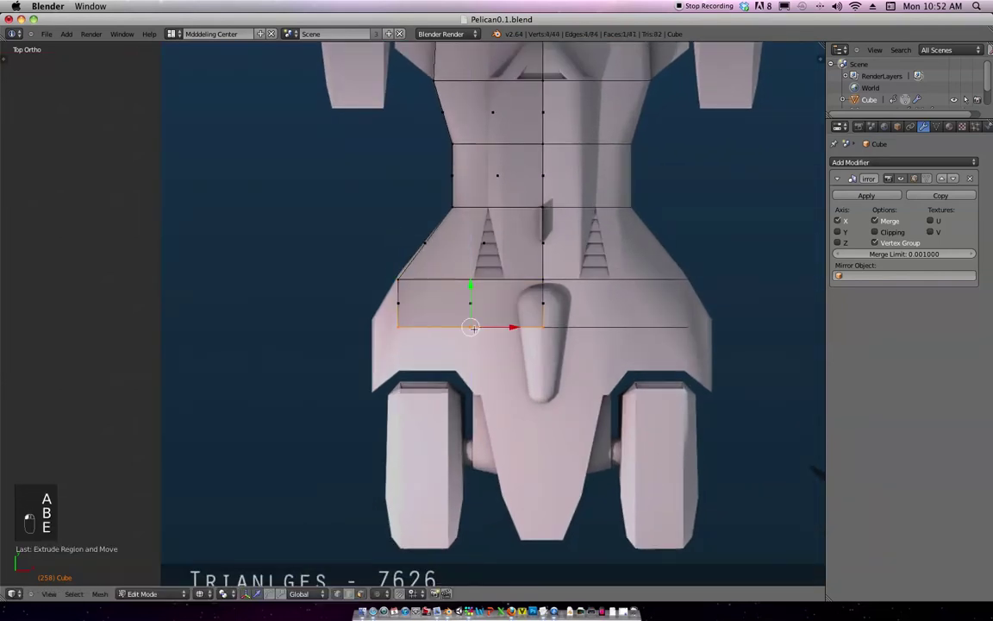
key("g")
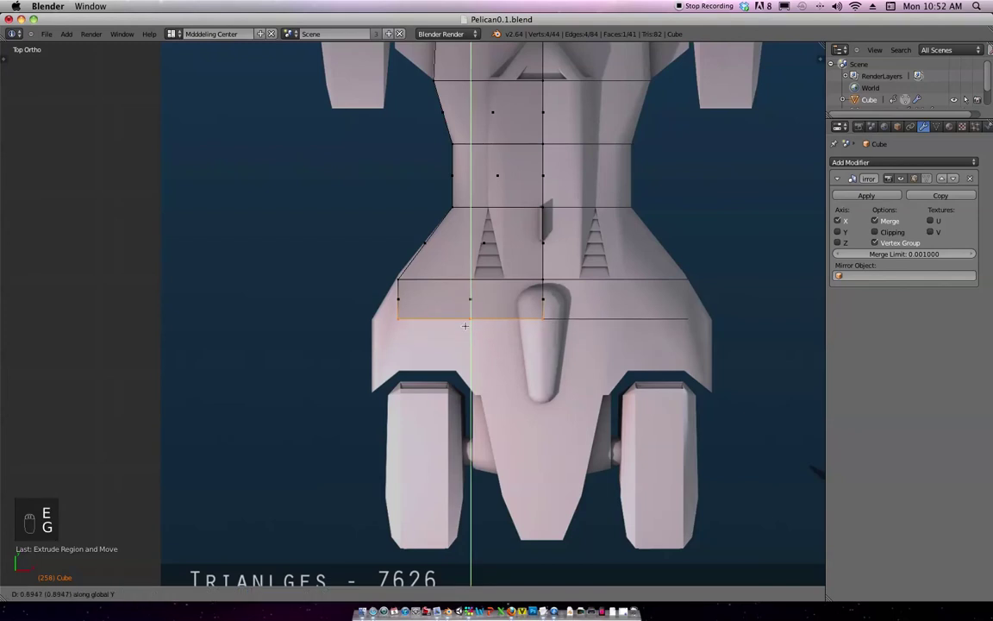
left_click(461, 326)
Move the outer vertices of the new end face outward along X to the tail's widest corner.
key("a")
key("b")
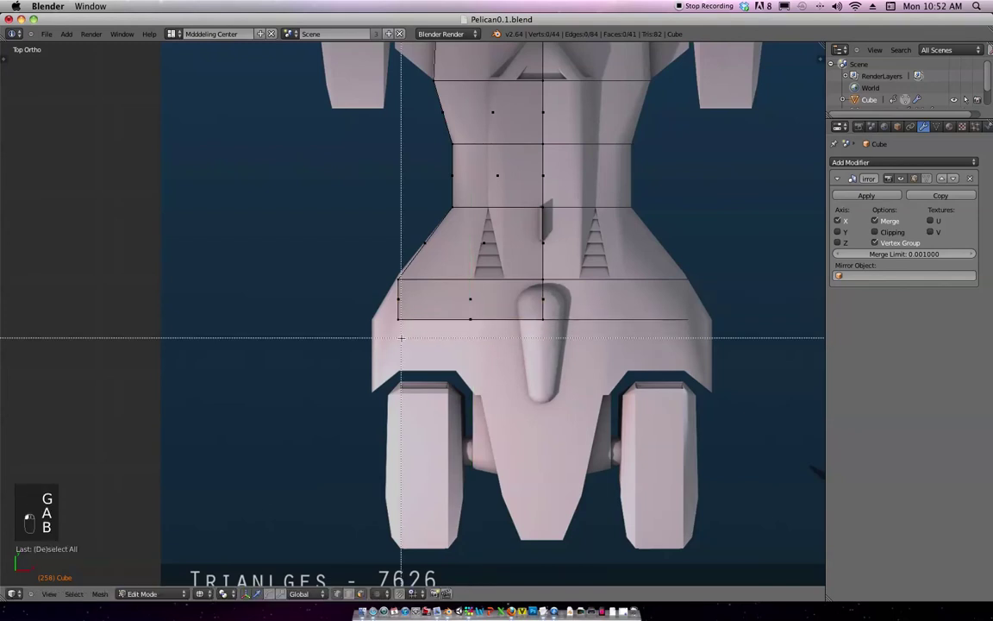
left_click_drag(379, 306, 416, 331)
key("g")
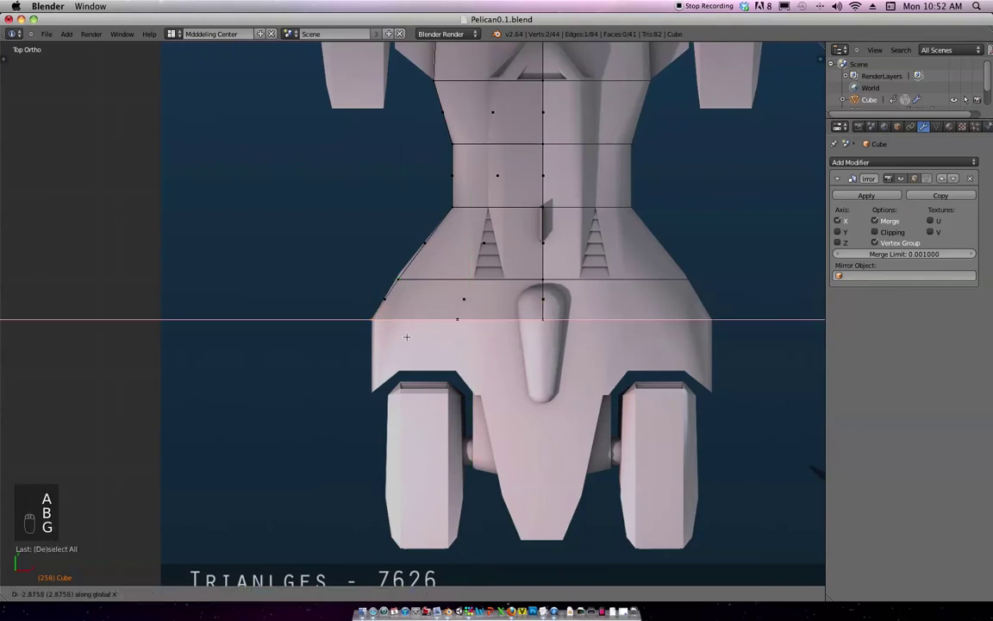
left_click(418, 333)
Extrude the end face straight back to the rear edge of the wide tail section, beside the engine cutouts.
key("a")
key("b")
left_click_drag(474, 334, 450, 312)
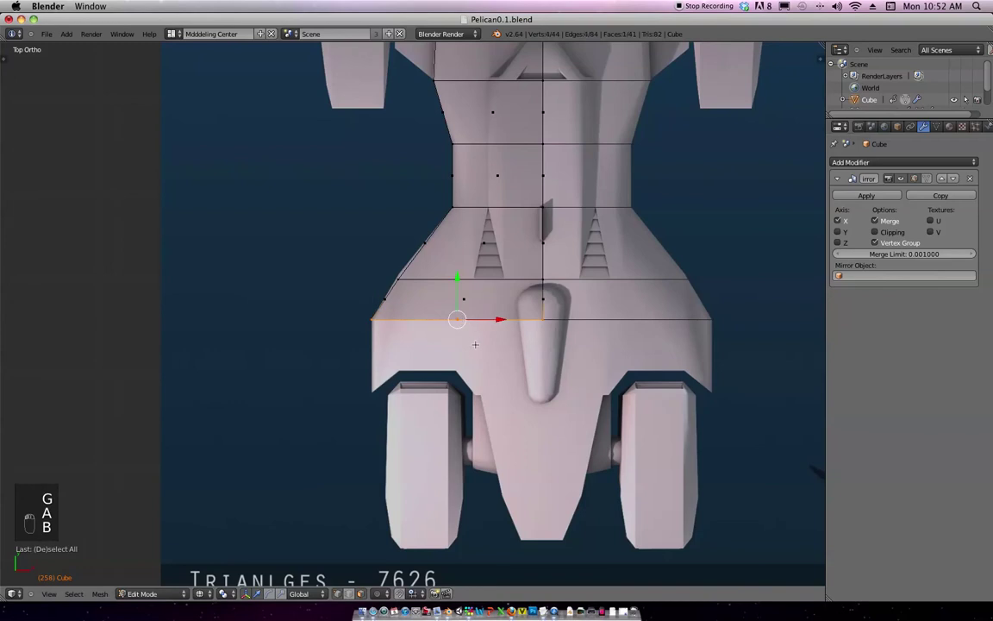
scroll(473, 343, "down", 1)
key("e")
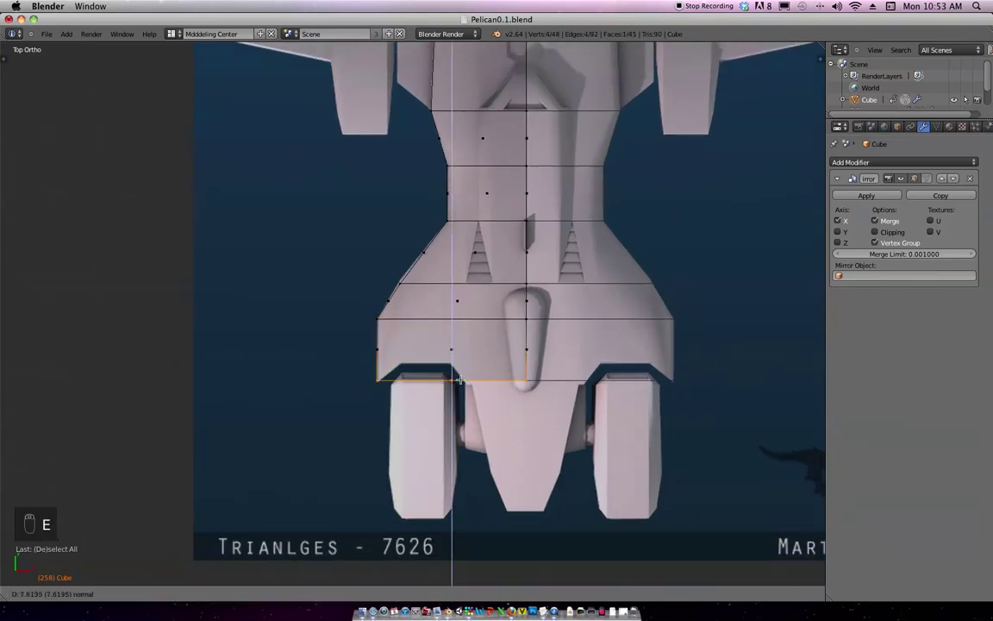
left_click(459, 380)
Add a lengthwise loop cut along the half hull and slide it slightly toward the centreline.
middle_click_drag(493, 349, 459, 315, "shift")
middle_click_drag(500, 283, 467, 280, "shift")
scroll(466, 280, "down", 5)
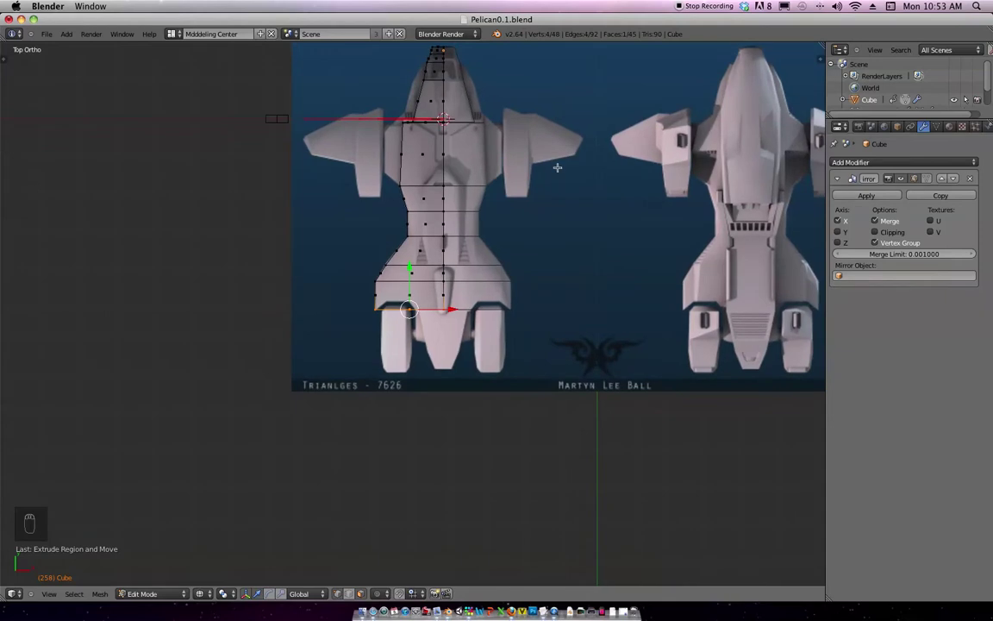
scroll(447, 285, "up", 5)
scroll(472, 267, "down", 5)
middle_click_drag(512, 207, 507, 276, "shift")
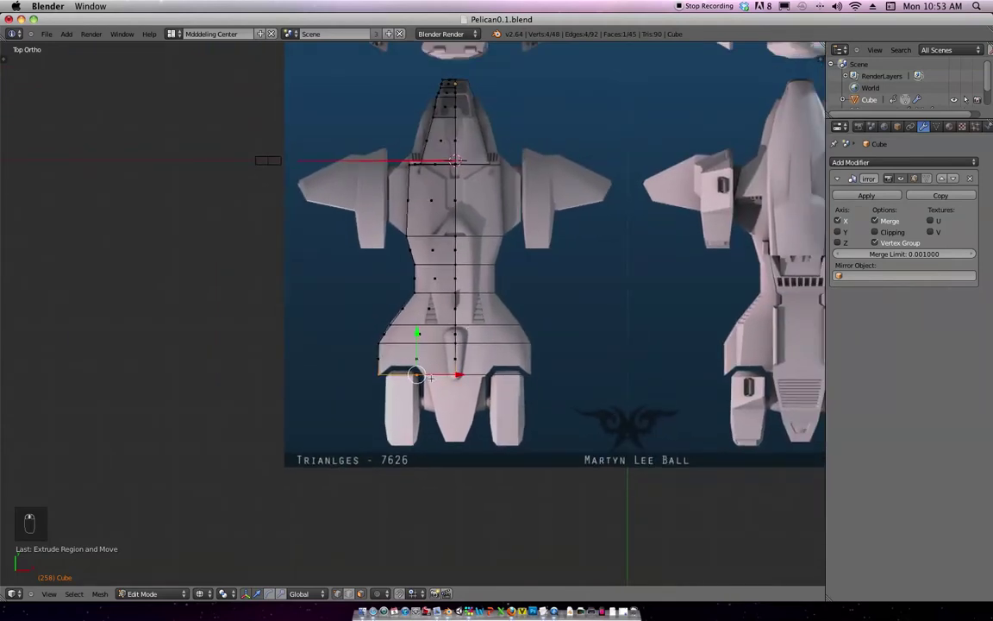
key("ctrl+r")
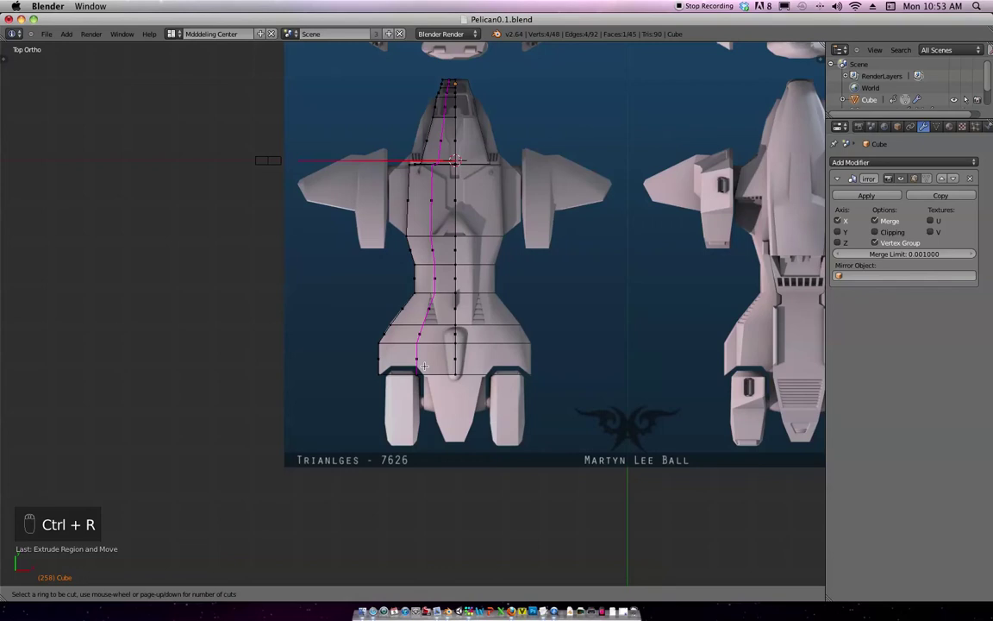
left_click(422, 365)
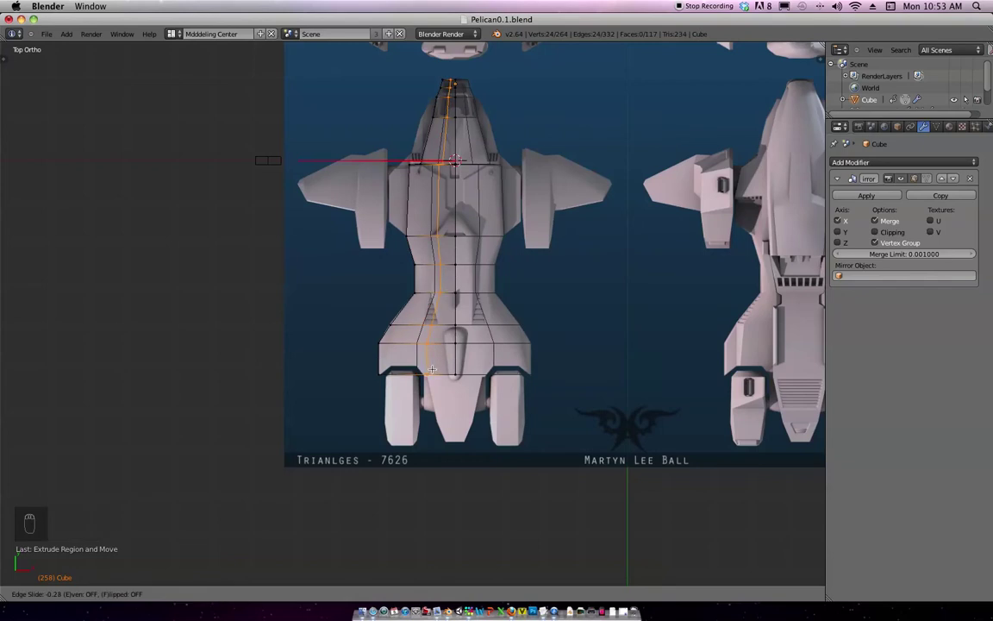
left_click(431, 368)
Move the lengthwise edge loop sideways along X to line up with the inner rear corner of the engine cutout.
scroll(444, 362, "up", 6)
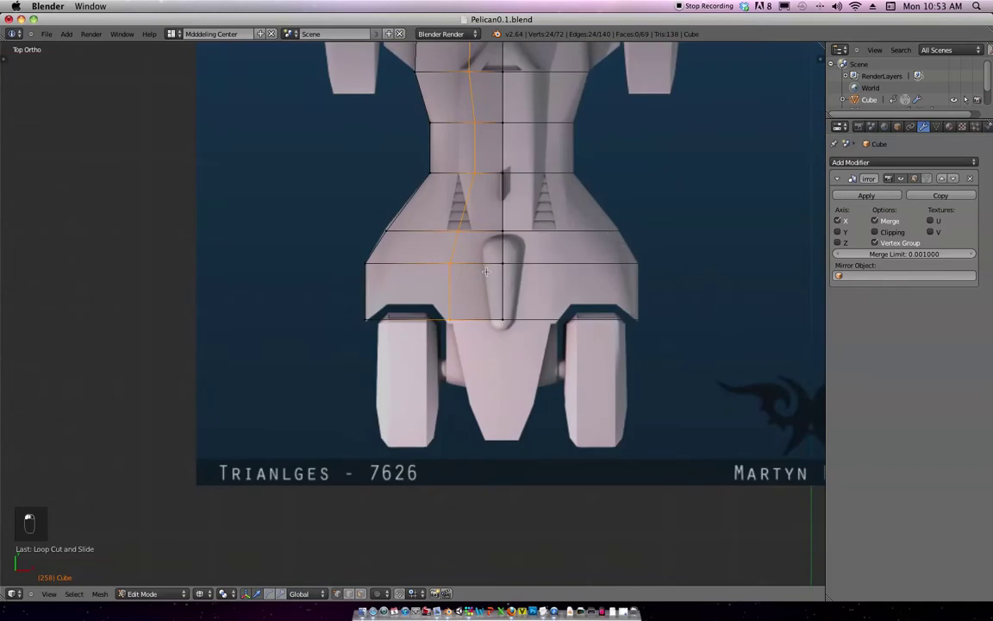
scroll(478, 295, "up", 3)
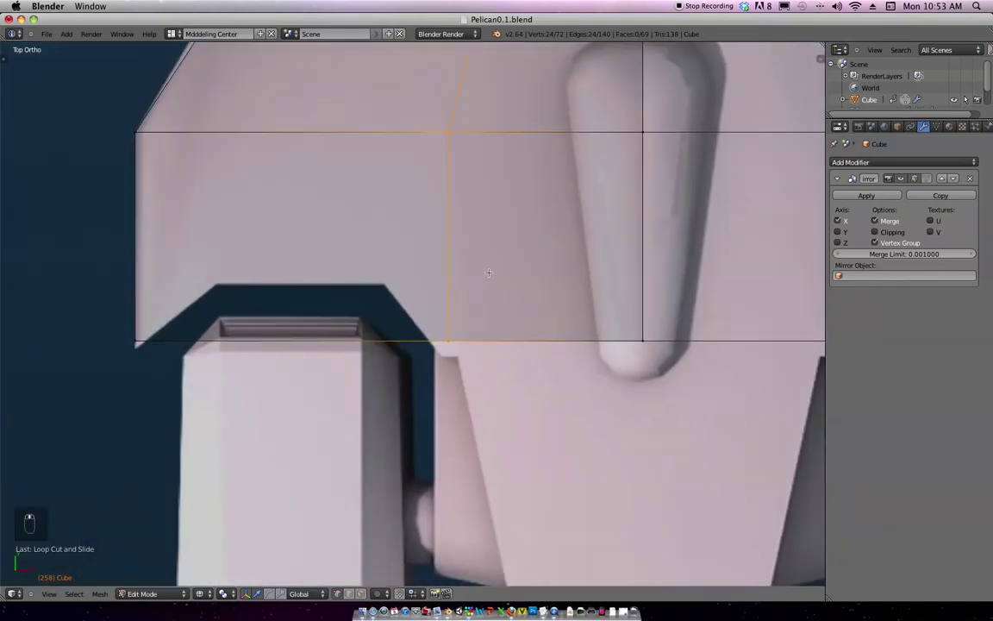
key("g")
left_click(487, 328)
scroll(495, 296, "down", 5)
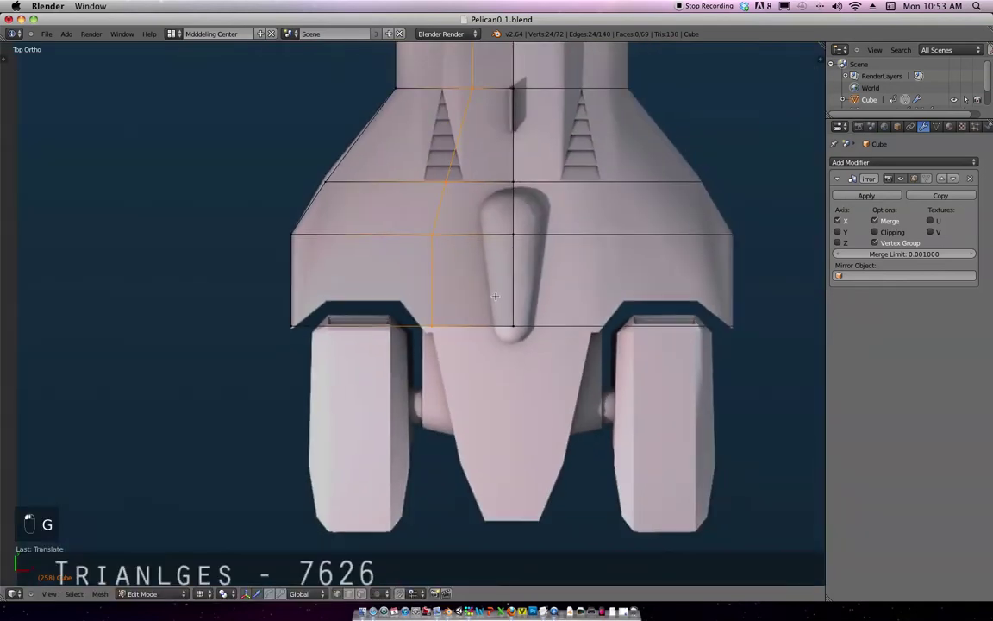
scroll(495, 296, "down", 3)
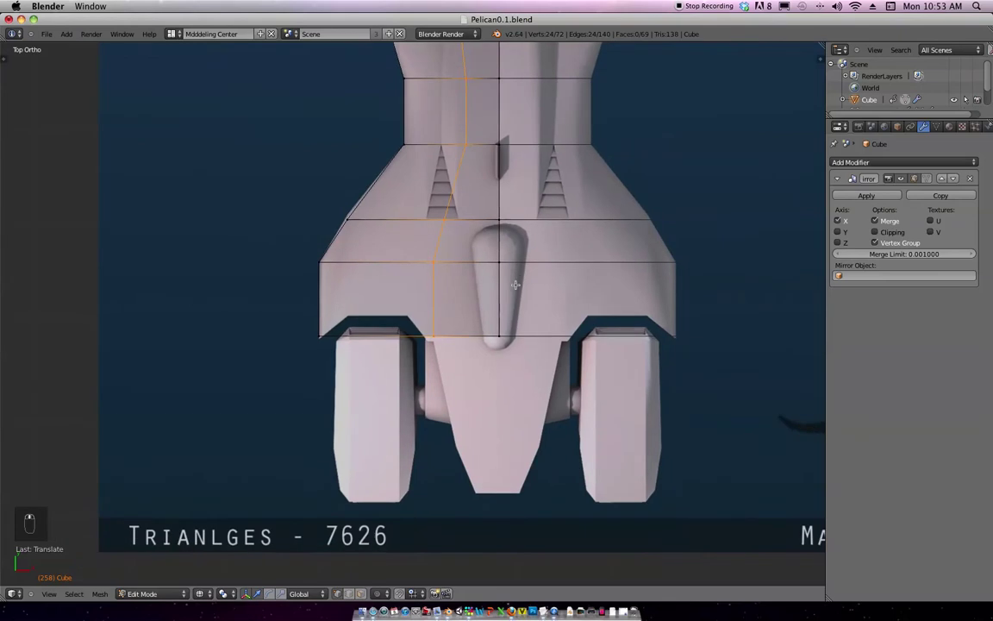
scroll(518, 280, "up", 5)
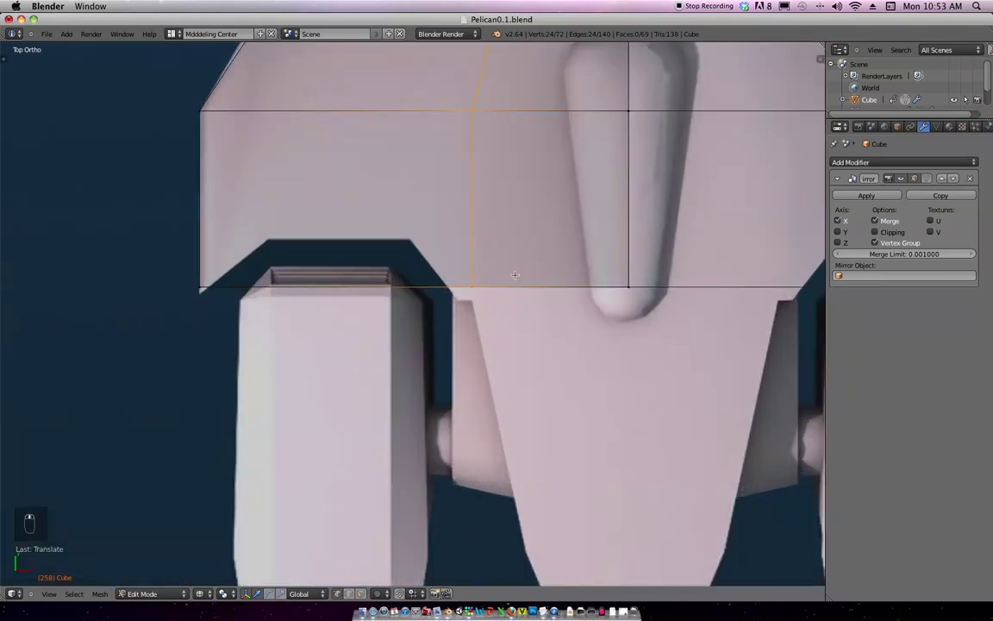
key("g")
left_click(498, 276)
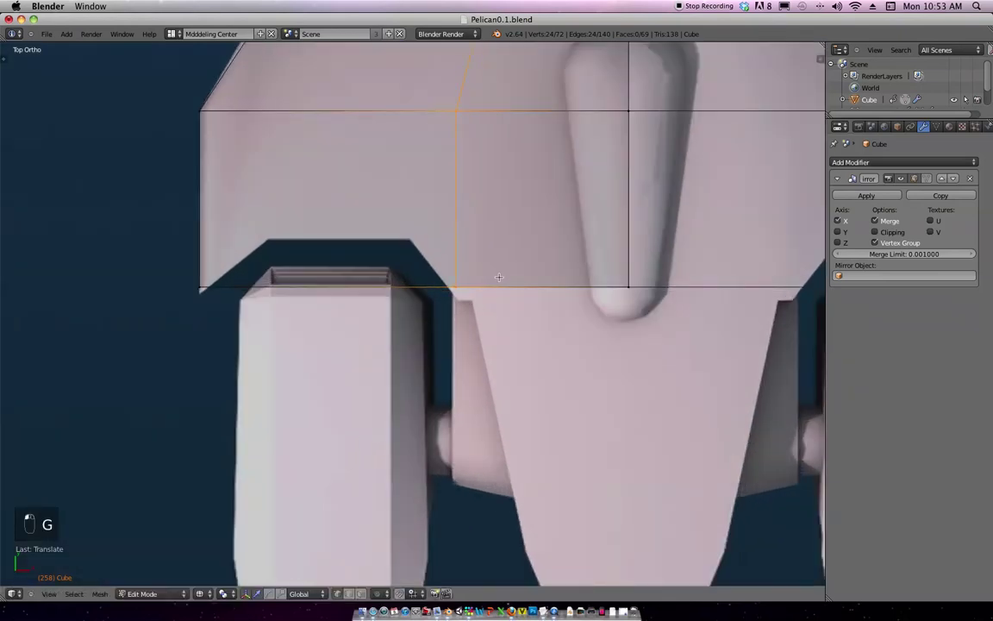
Switch to face selection, pick the inner rear end face and extrude it slightly back to the start of the tail cone.
scroll(495, 263, "down", 4)
middle_click_drag(494, 255, 456, 244, "shift")
scroll(439, 257, "down", 1)
key("ctrl+Tab")
left_click(448, 270)
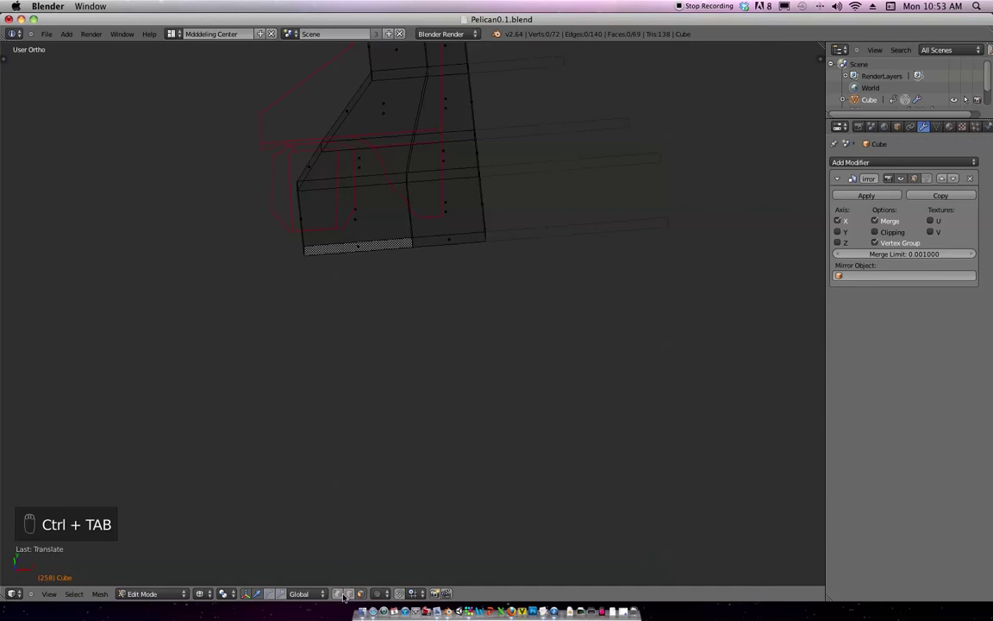
middle_click_drag(390, 503, 467, 287)
key("KP_7")
key("b")
left_click_drag(380, 235, 436, 260)
key("e")
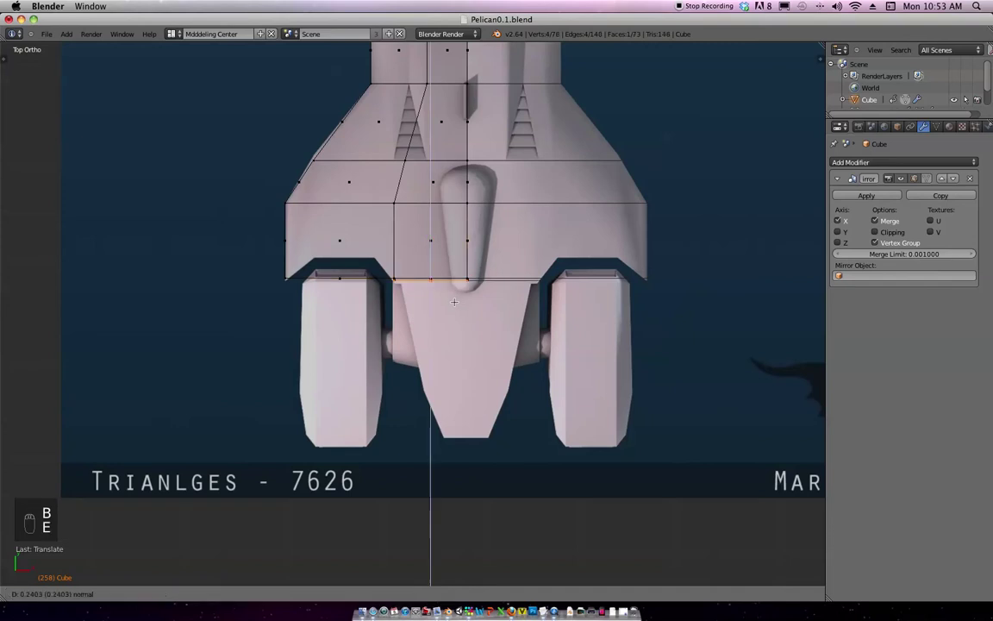
left_click(470, 307)
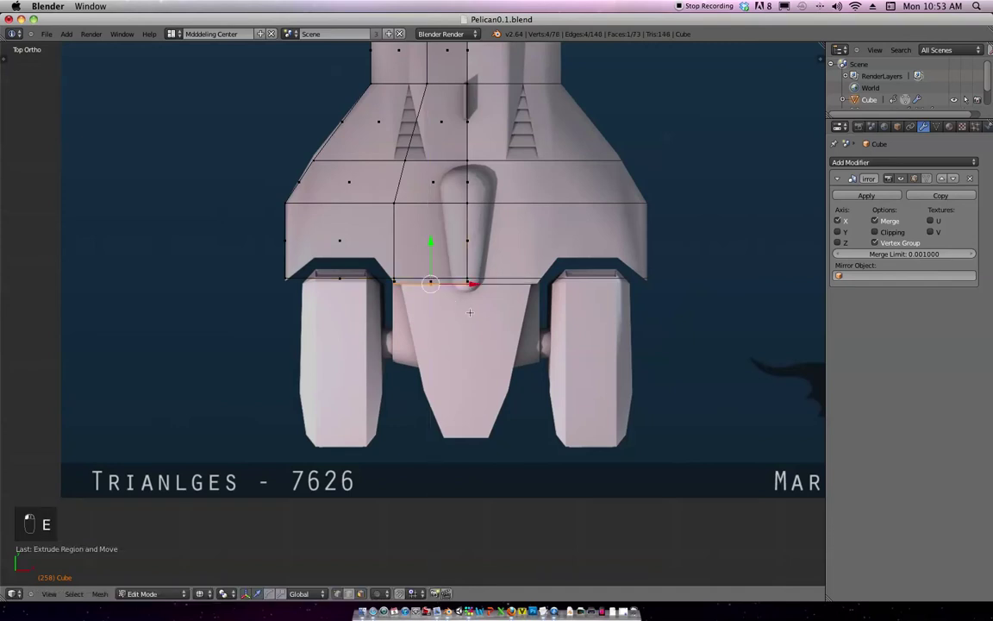
key("g")
left_click(466, 309)
Extrude the inner end face back by a tiny amount and scale it down toward the tail cone's width.
scroll(493, 297, "up", 8)
key("e")
left_click(495, 302)
key("s")
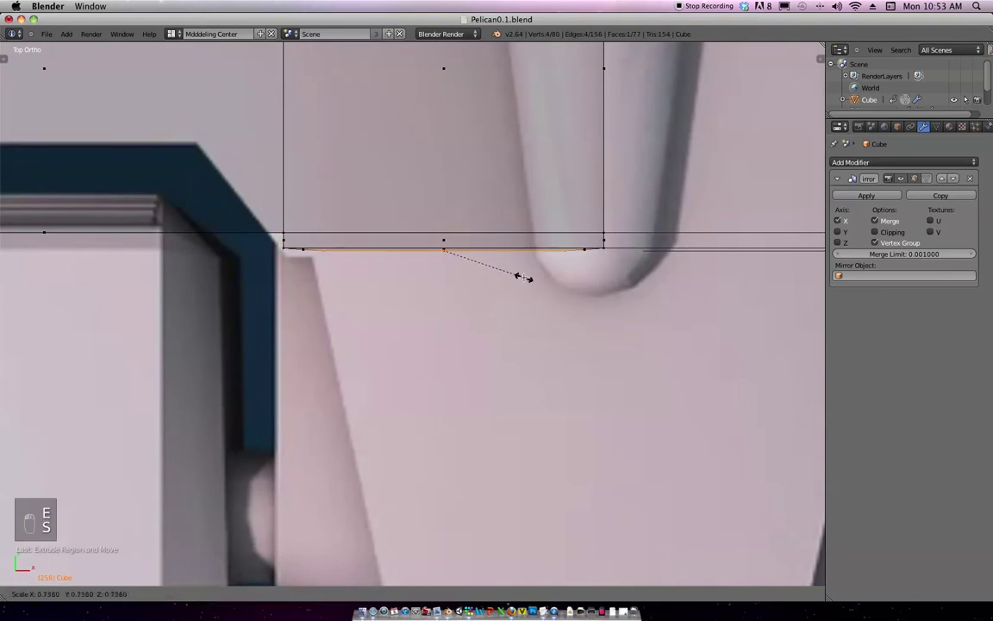
left_click(528, 276)
Move the scaled face's inner vertices along X to the centreline and enable Clipping in the Mirror modifier.
key("a")
key("b")
left_click_drag(577, 258, 563, 247)
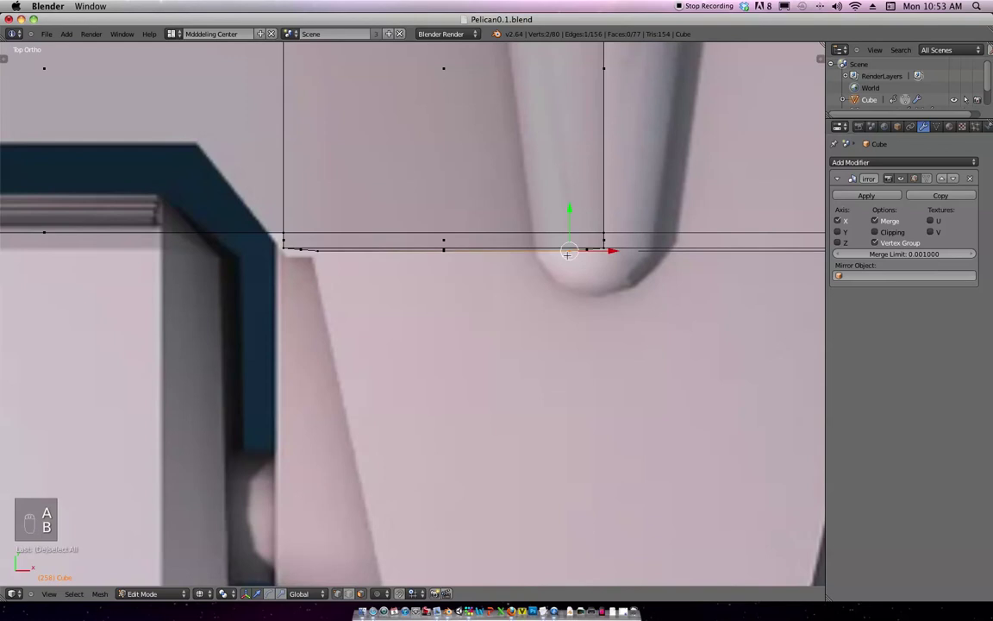
key("g")
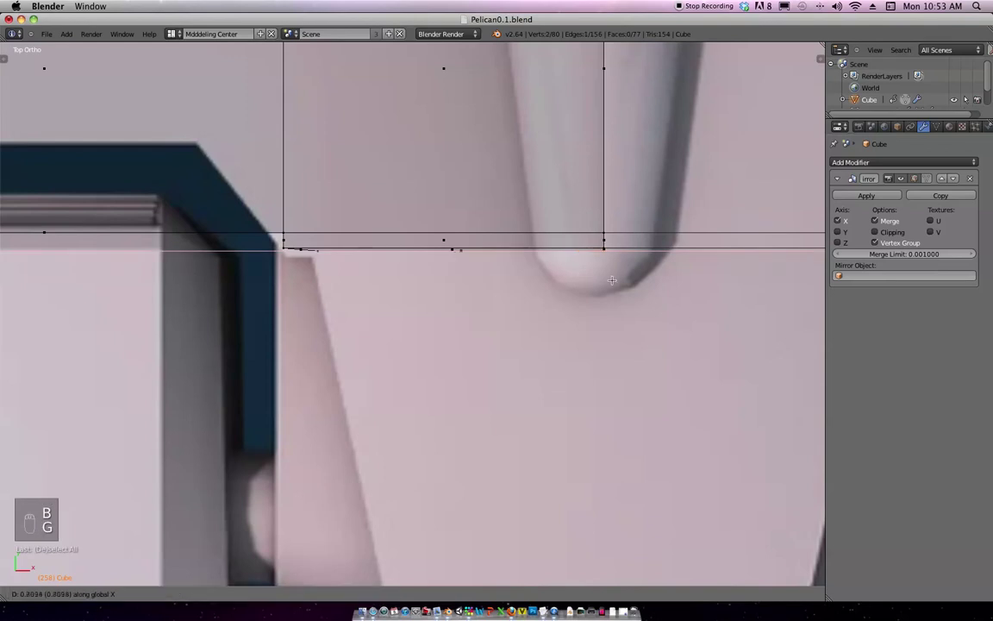
left_click(552, 254)
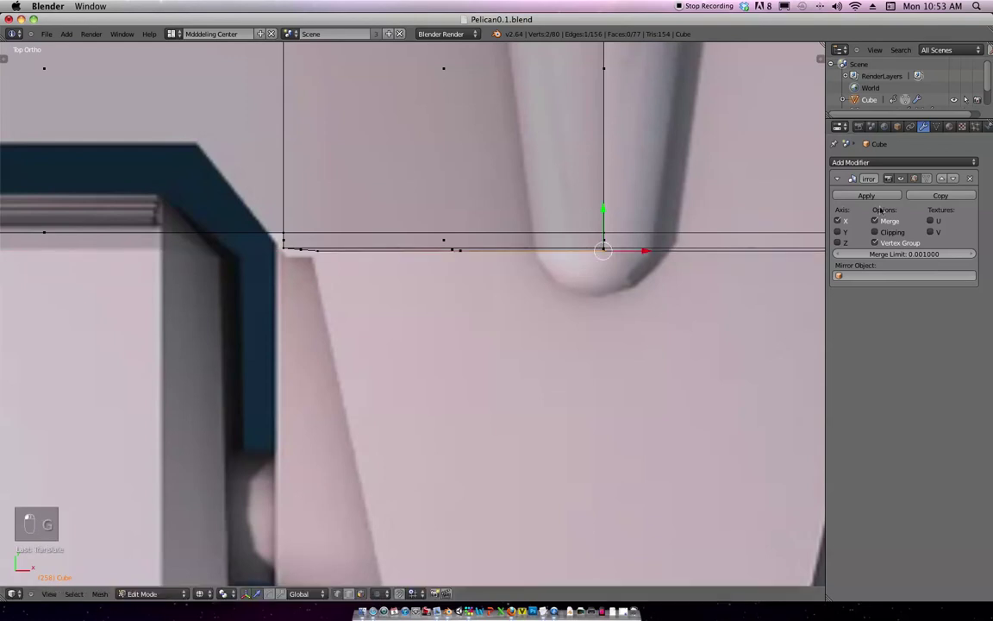
key("g")
key("x")
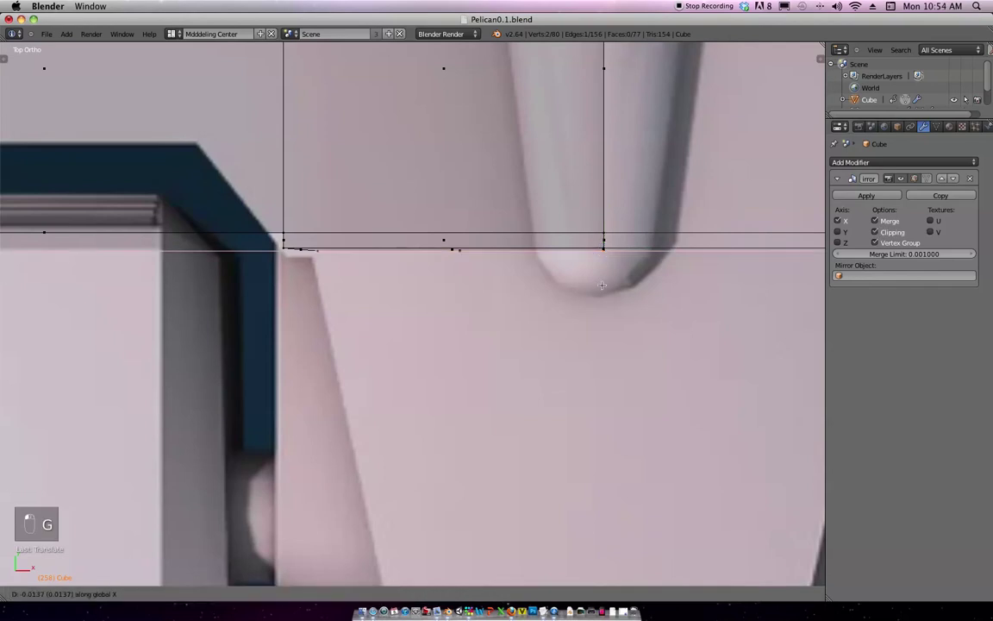
left_click(609, 287)
scroll(539, 256, "up", 1)
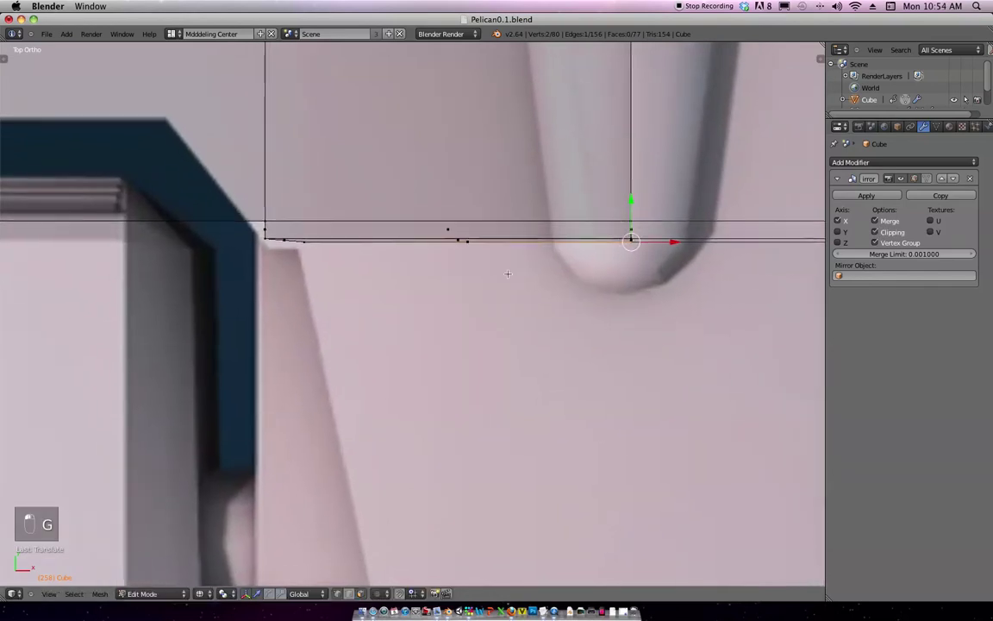
Examine the outer corner of the narrowed end face from an oblique angle and from above.
right_click(332, 260)
key("b")
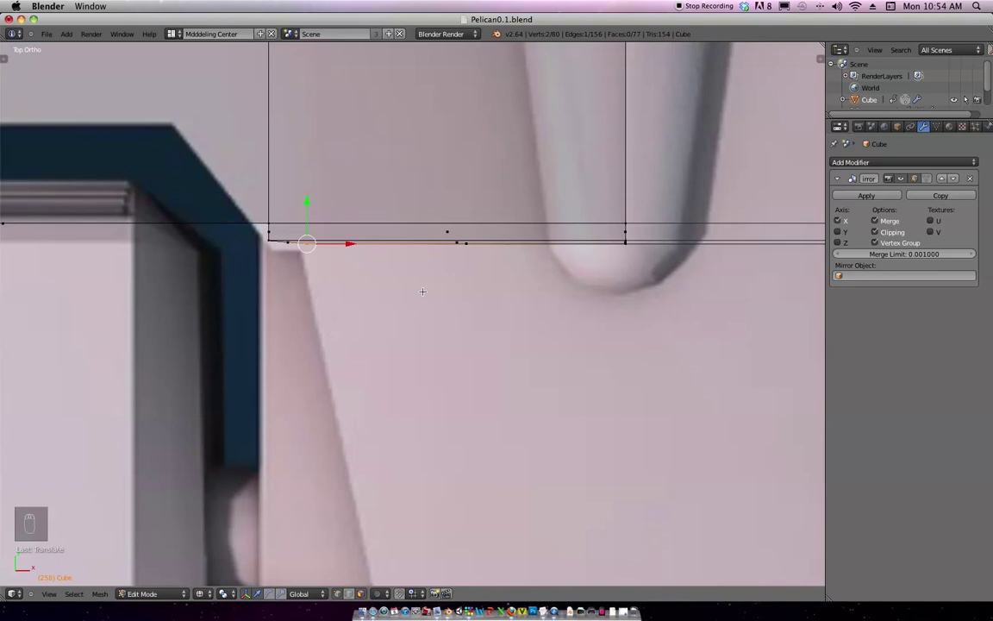
right_click(307, 242)
middle_click_drag(349, 291, 312, 235)
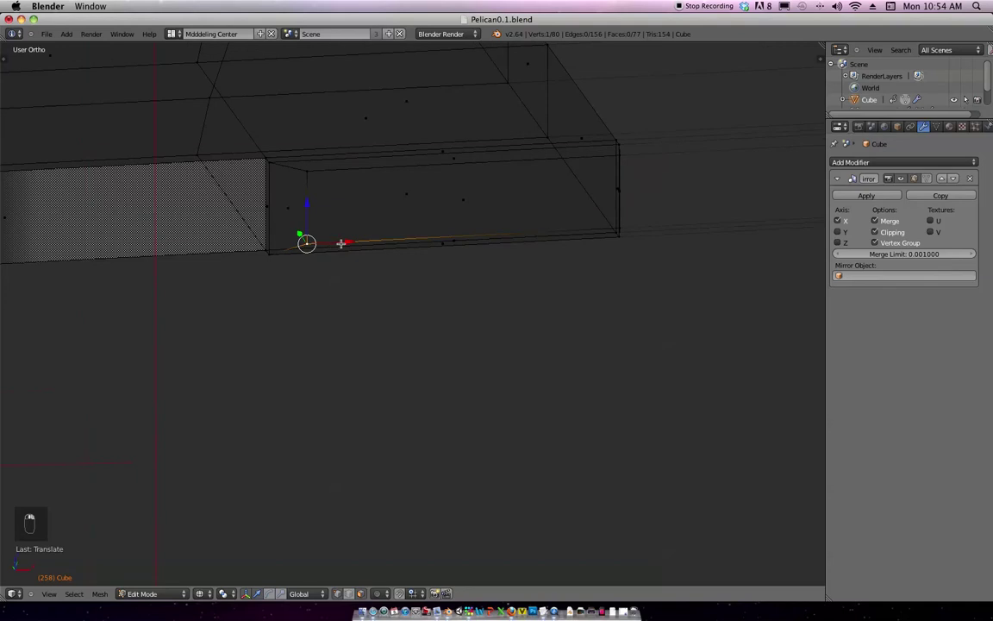
key("KP_7")
scroll(350, 317, "down", 8)
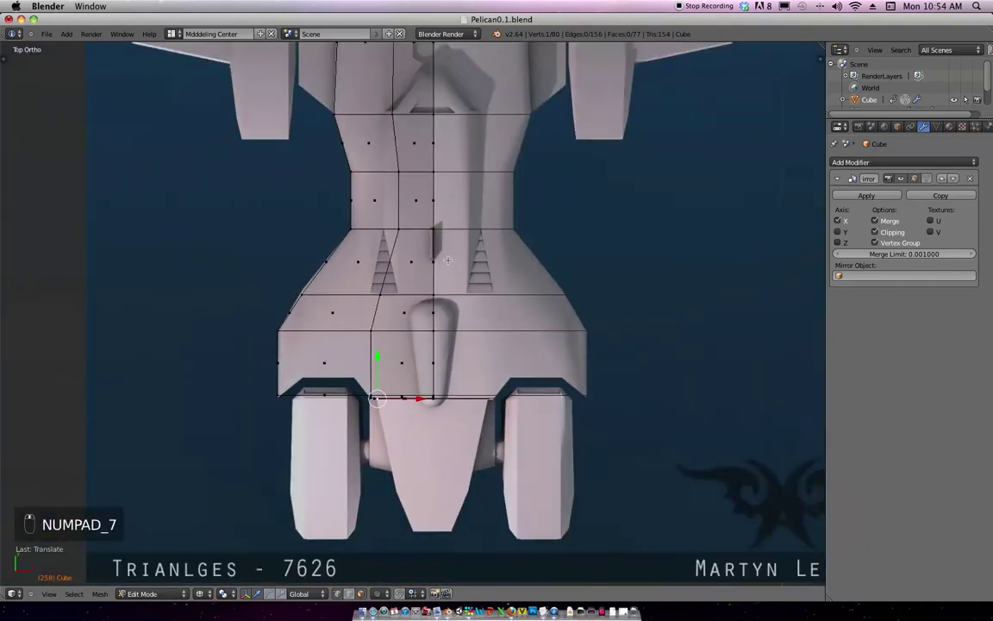
scroll(434, 286, "up", 8)
scroll(435, 285, "up", 1)
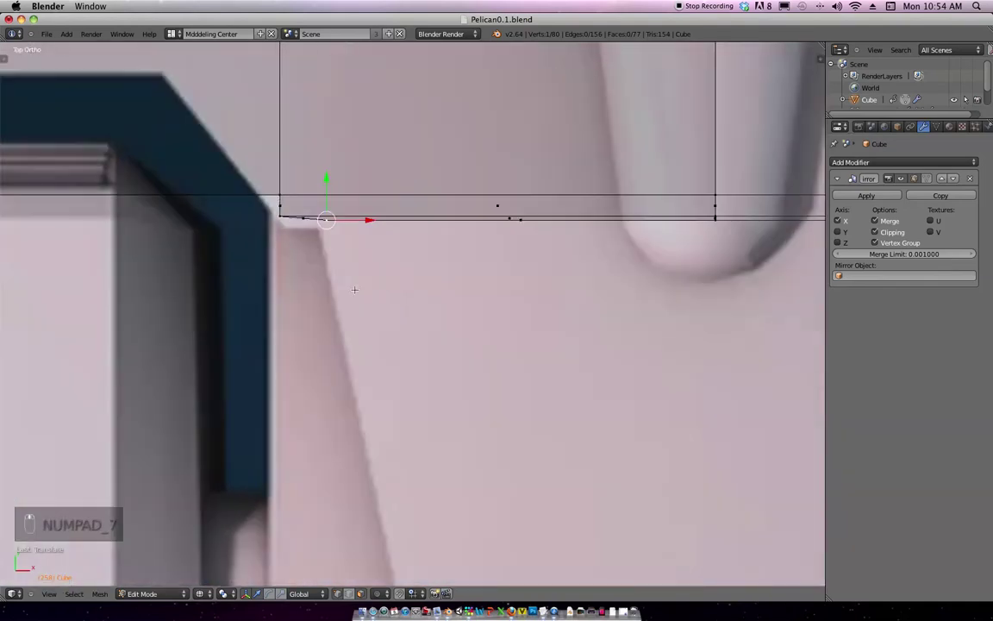
Try to extrude from the outer edge of the narrowed end face.
key("b")
left_click_drag(316, 220, 312, 213)
middle_click_drag(345, 241, 366, 226)
key("KP_7")
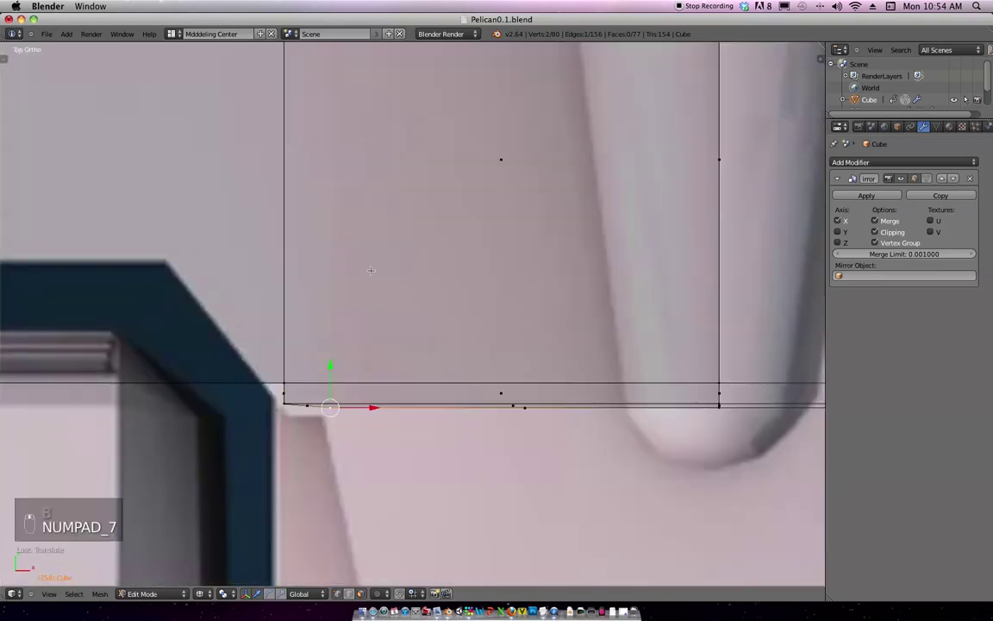
scroll(470, 276, "down", 5)
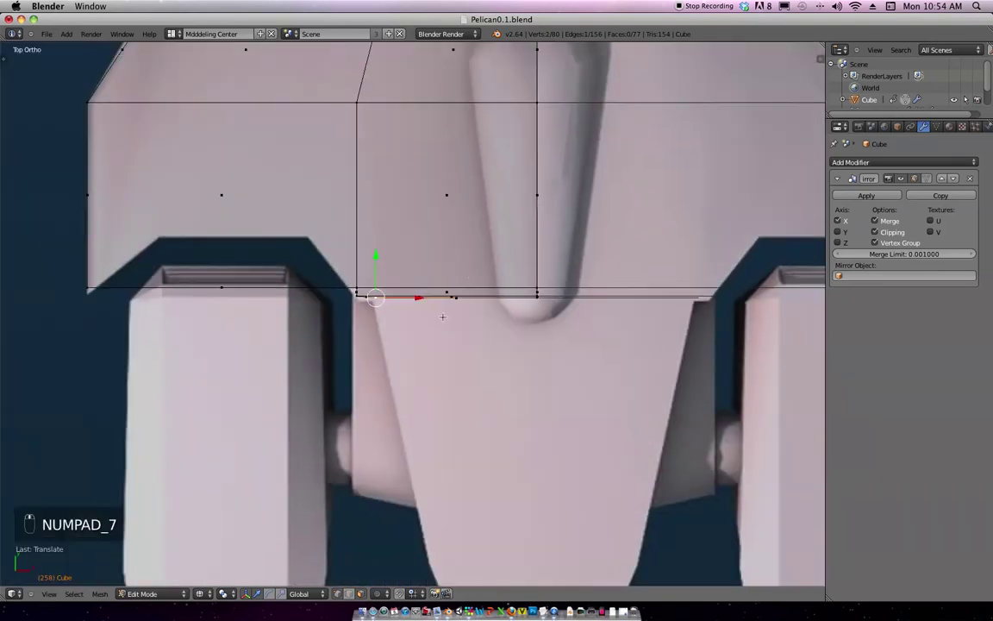
key("e")
key("super+z")
Select the narrowed end face at the centreline, extrude it back along the tail cone and move it further rearward over the reference.
middle_click_drag(461, 312, 470, 336)
right_click(454, 304)
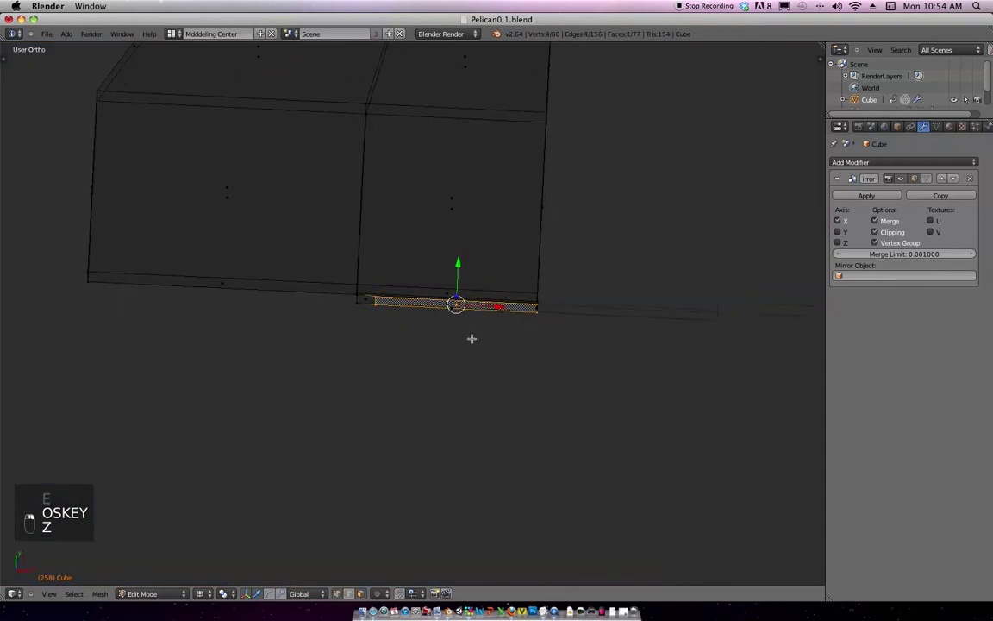
key("KP_7")
key("e")
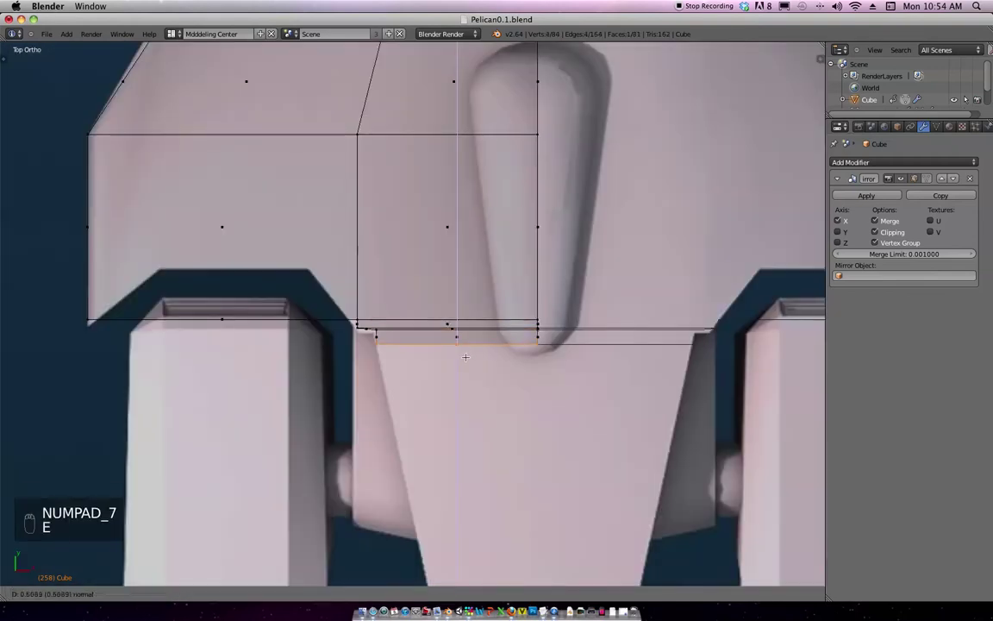
left_click(496, 448)
scroll(509, 346, "down", 5)
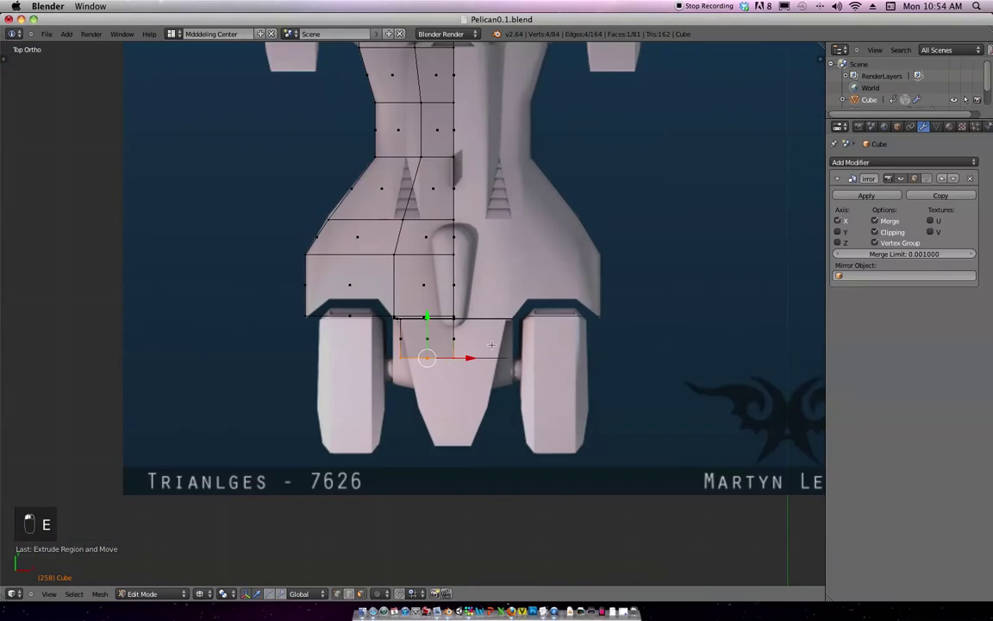
key("g")
left_click(418, 395)
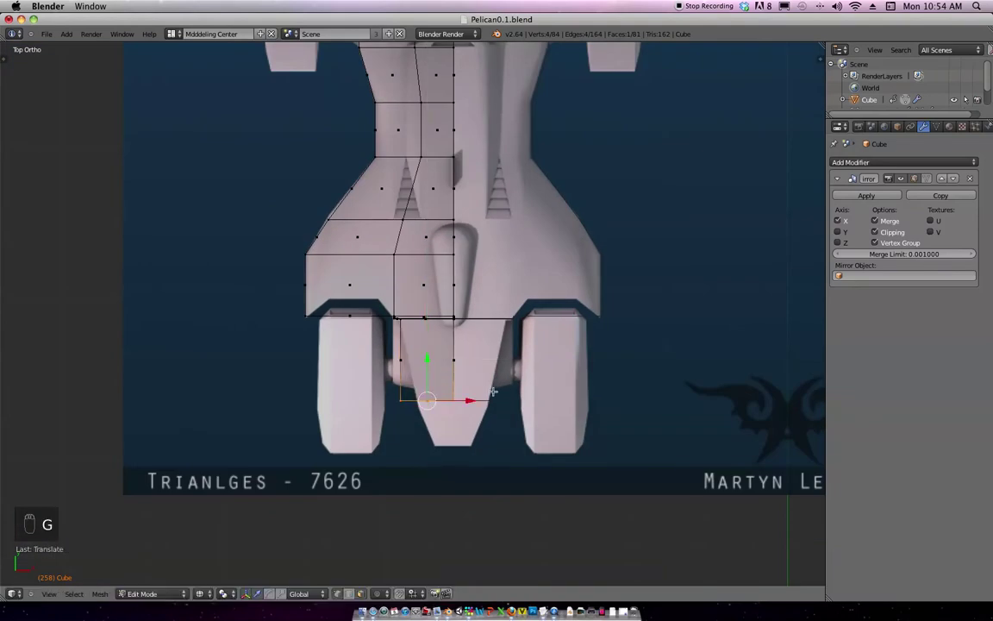
Move the outer vertices of the extruded tail end inward along X by about 2.1 units to the tail cone's edge.
scroll(418, 395, "up", 2)
middle_click_drag(434, 415, 439, 376, "shift")
key("a")
key("b")
left_click_drag(426, 441, 376, 385)
key("g")
middle_click(420, 412)
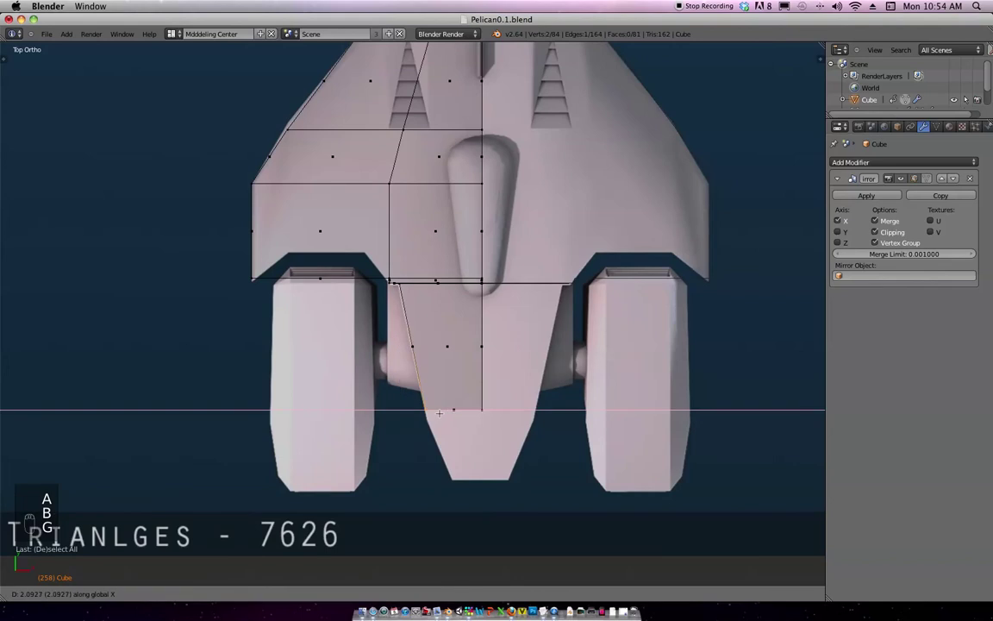
left_click(439, 414)
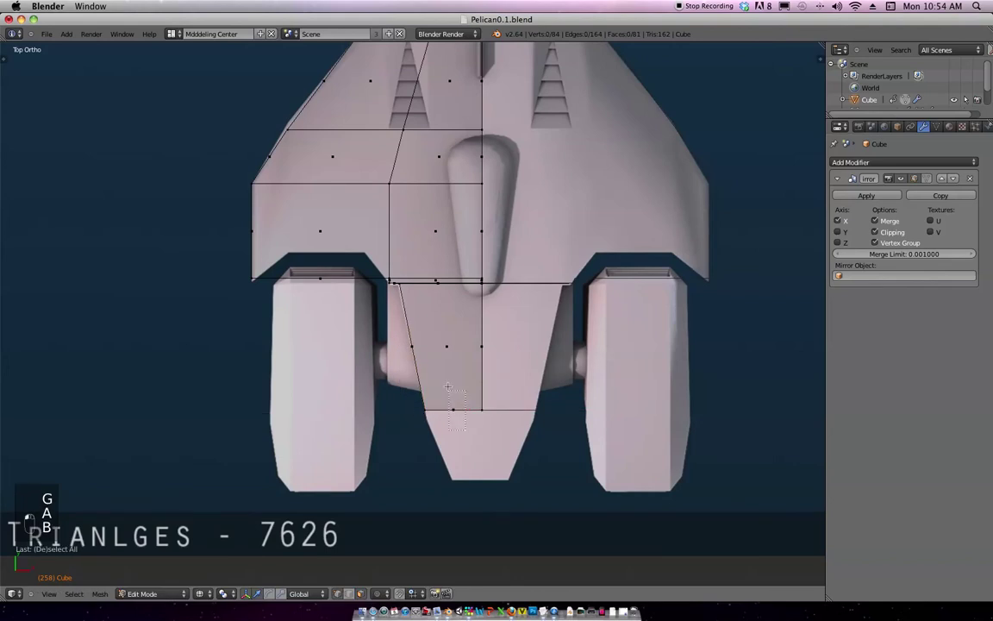
Shift the tail end back along Y to the bend in the cone's outline and refit its outer vertices along X.
key("g")
key("y")
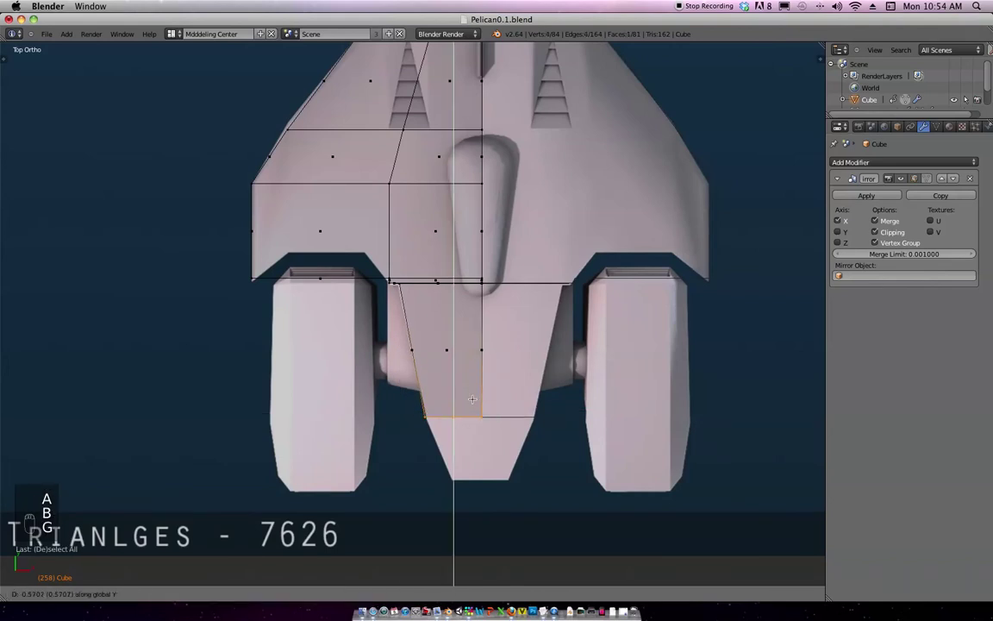
left_click(473, 399)
key("a")
key("b")
left_click_drag(438, 437, 418, 411)
key("g")
key("x")
left_click(438, 423)
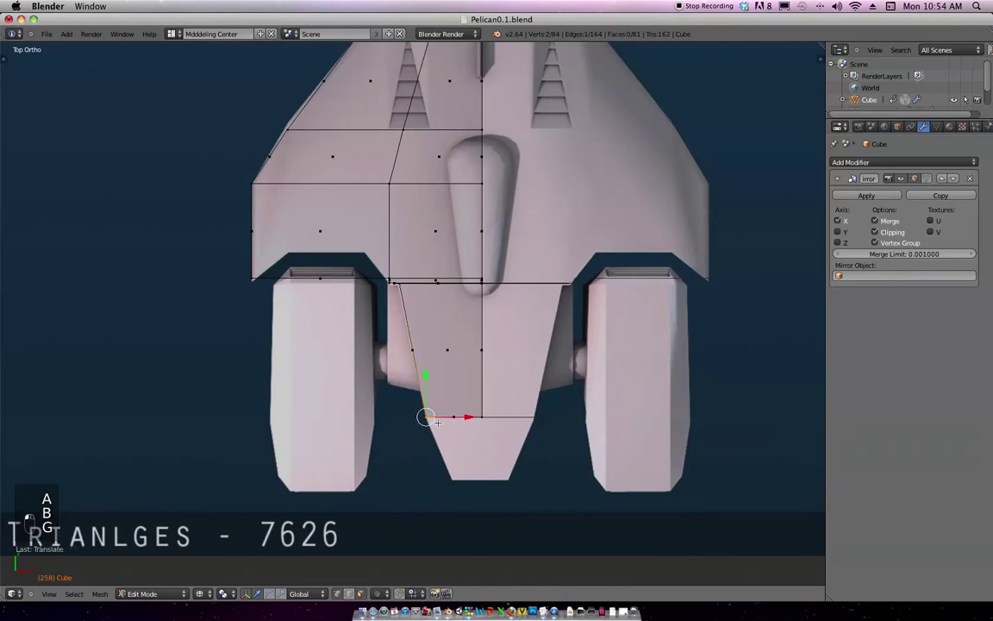
Examine the whole mirrored hull in solid shading from an oblique angle and from above against the top reference.
scroll(461, 355, "down", 3)
middle_click_drag(461, 355, 524, 217)
key("Tab")
middle_click_drag(528, 263, 561, 287)
key("z")
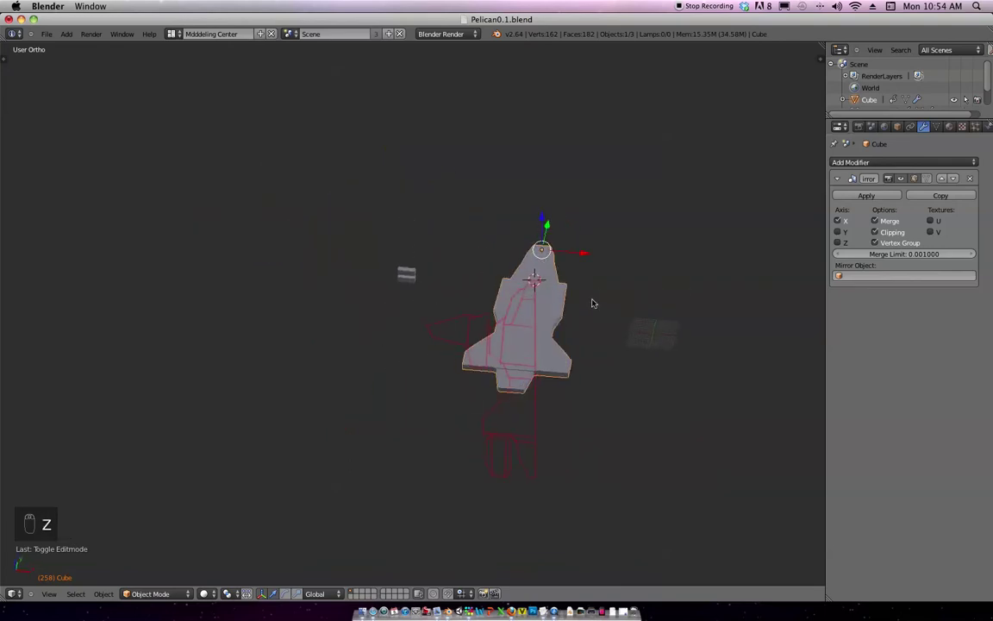
key("KP_7")
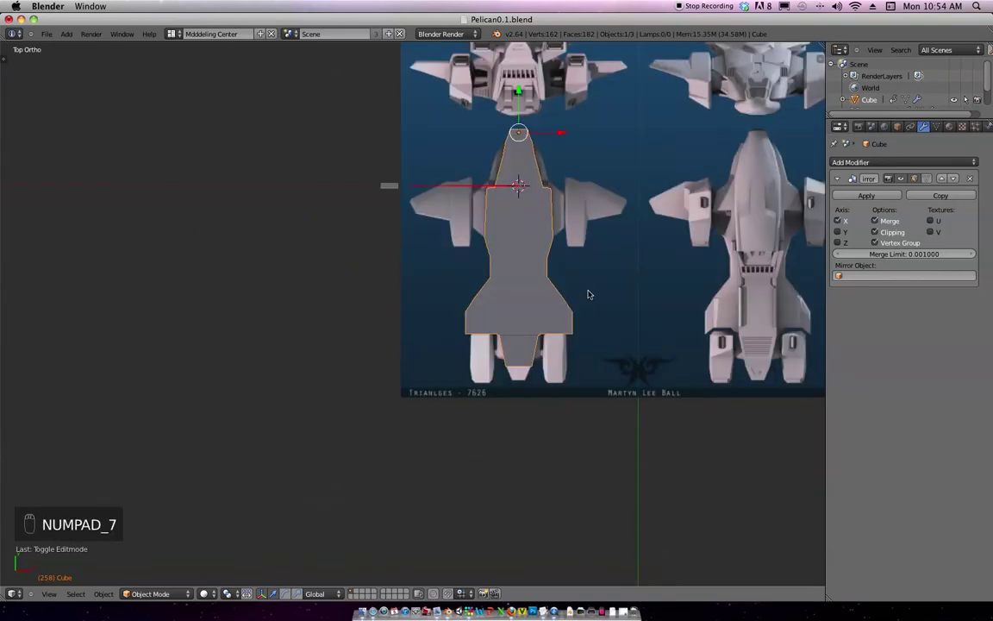
key("z")
scroll(589, 295, "up", 3)
scroll(534, 293, "down", 3, "ctrl")
key("Tab")
scroll(505, 298, "up", 1)
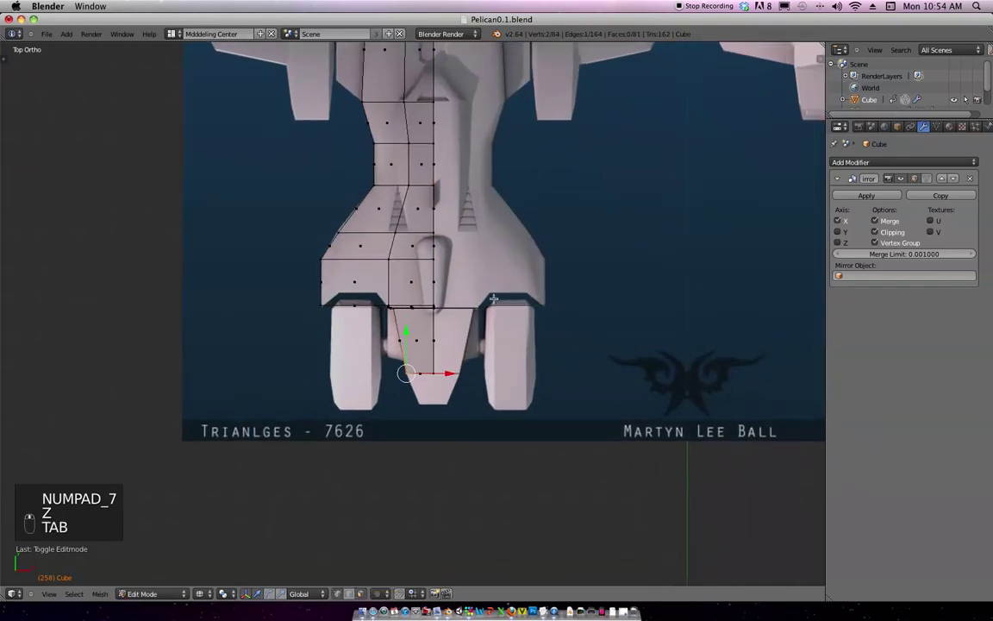
Select the tail's end vertices and extrude them straight back to the tip of the tail cone.
scroll(504, 297, "up", 6)
key("a")
key("a")
key("b")
left_click_drag(327, 395, 463, 335)
scroll(465, 318, "down", 2)
key("e")
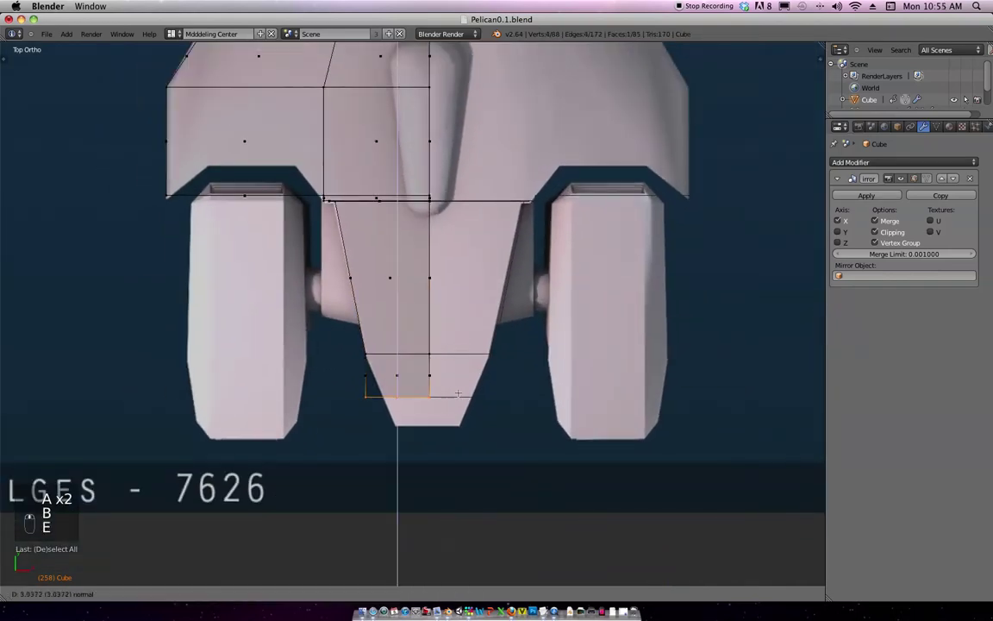
left_click(464, 421)
Move the outer vertices of the tail tip inward along X by about 2.1 units to match the tapered reference outline.
key("a")
key("b")
left_click_drag(373, 431, 352, 405)
key("x")
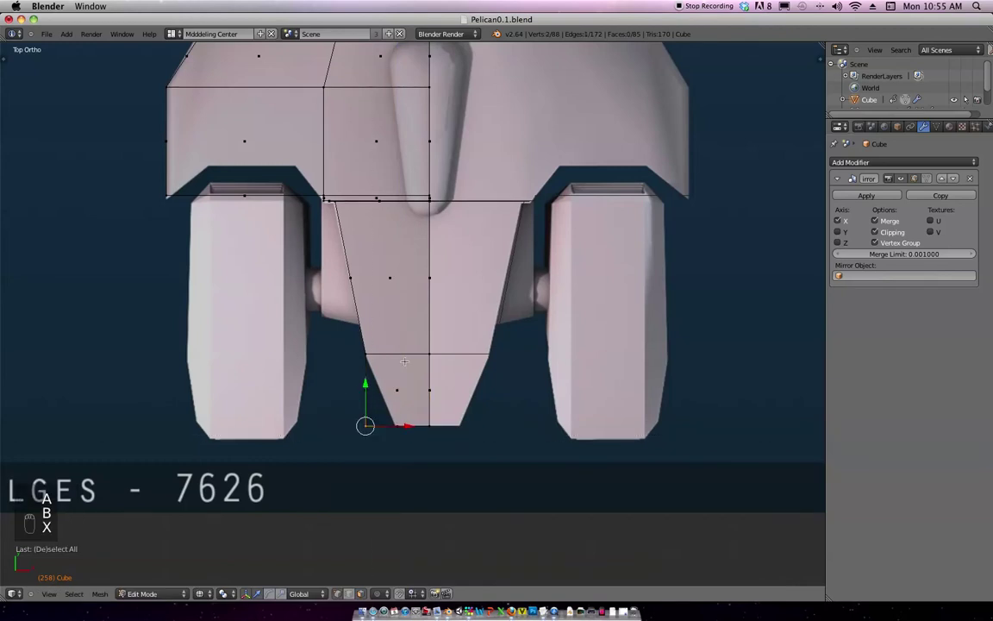
key("g")
key("x")
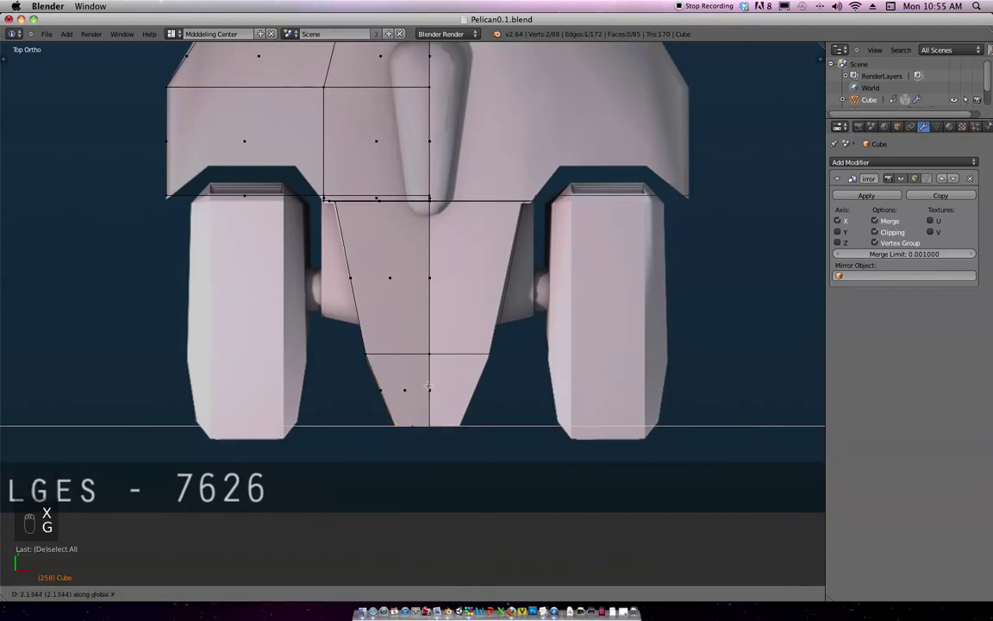
left_click(428, 388)
Save the file, overwriting the current version, and save it again under the incremented name Pelican0.2.blend.
scroll(507, 239, "down", 6)
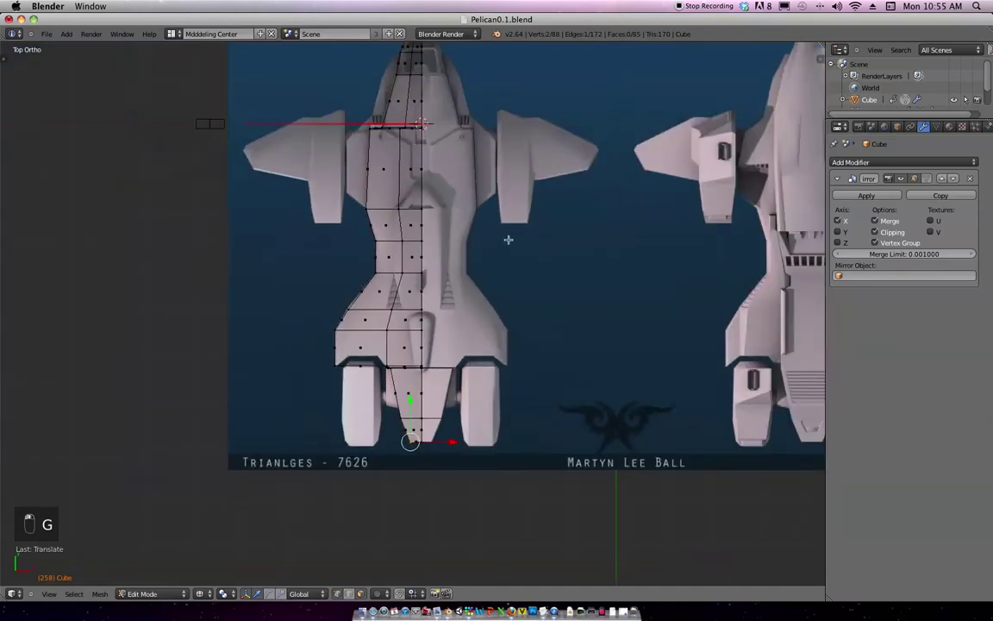
middle_click_drag(490, 208, 521, 315, "shift")
mouse_move(519, 182)
middle_mouse_down("shift")
mouse_move(532, 244)
mouse_move(425, 288)
mouse_move(517, 231)
mouse_move(512, 146)
mouse_move(476, 279)
middle_mouse_up("shift")
scroll(532, 244, "up", 3)
scroll(521, 228, "down", 3)
scroll(477, 279, "down", 1)
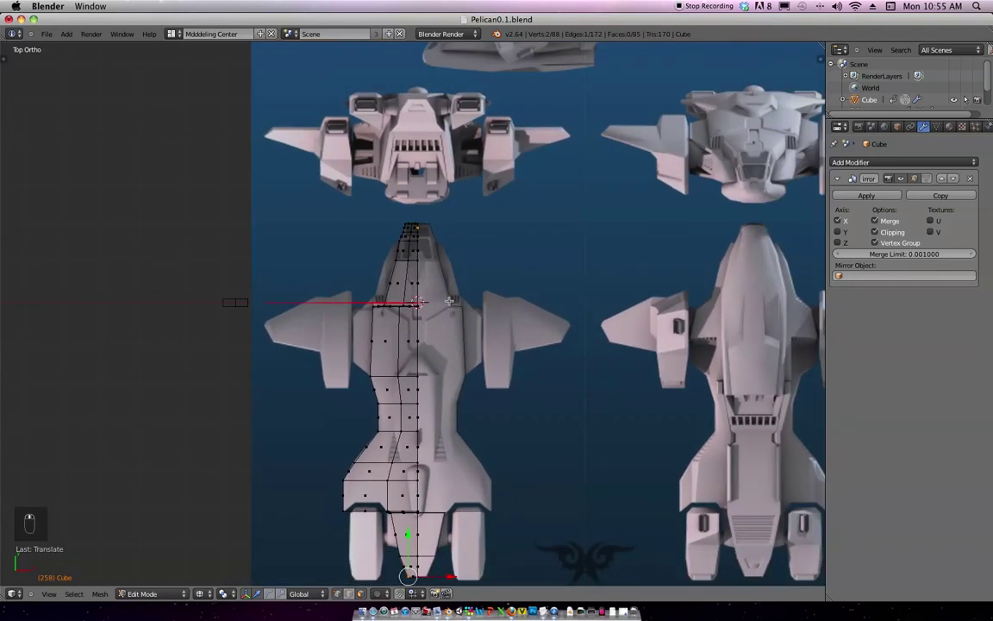
key("super+s")
left_click(457, 295)
key("shift+super+s")
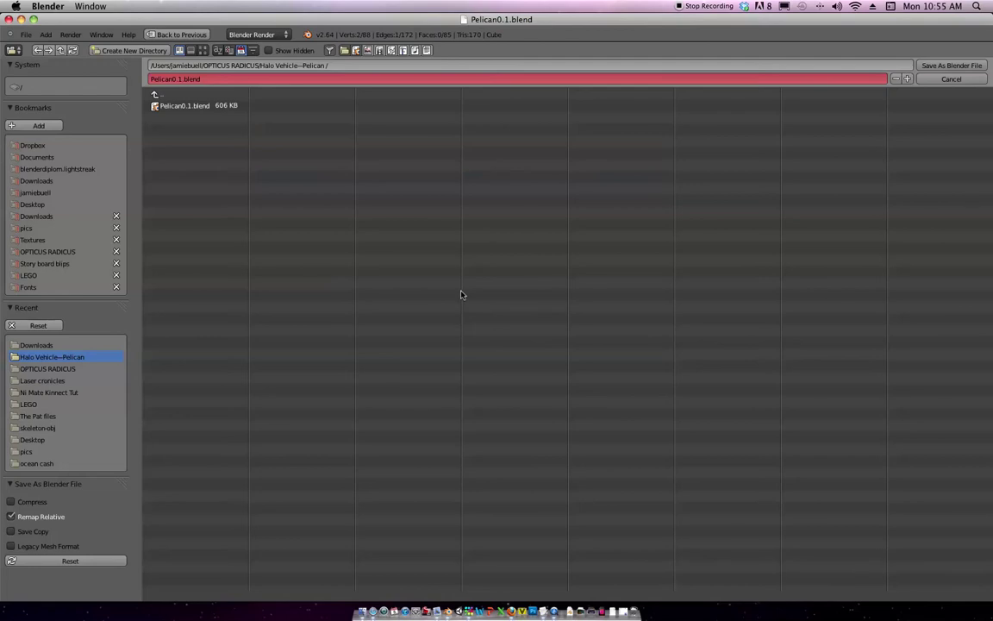
key("KP_Add")
key("KP_Enter")
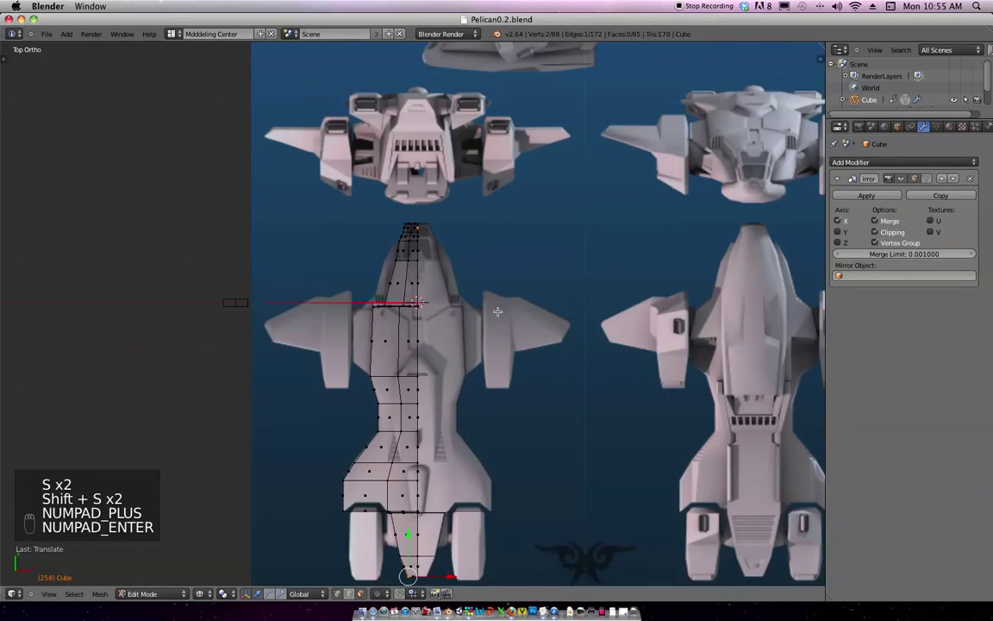
Show the hull from the front against the reference image and leave Edit Mode.
key("KP_1")
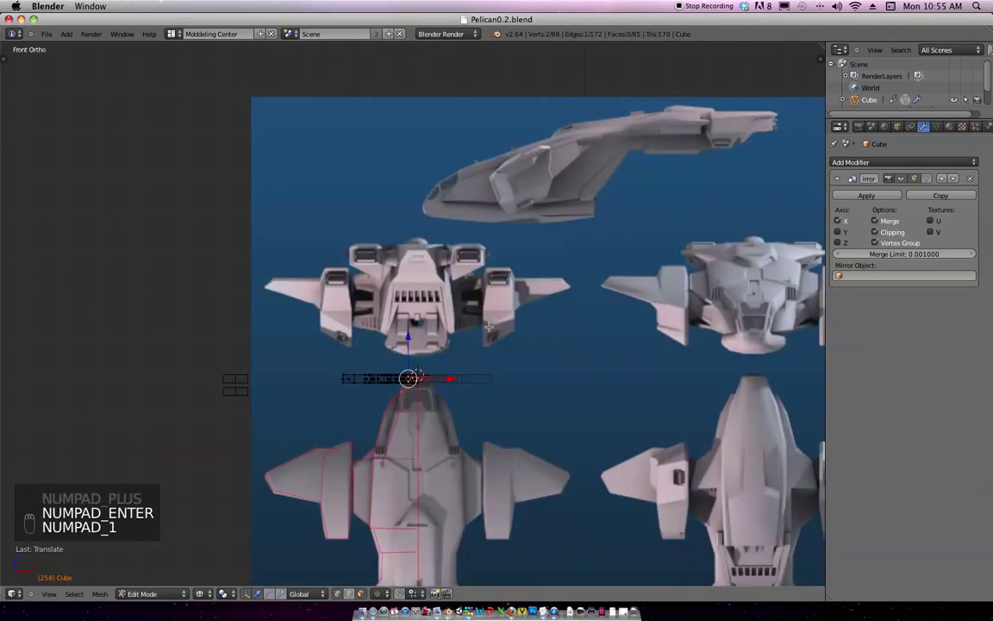
scroll(505, 269, "up", 3)
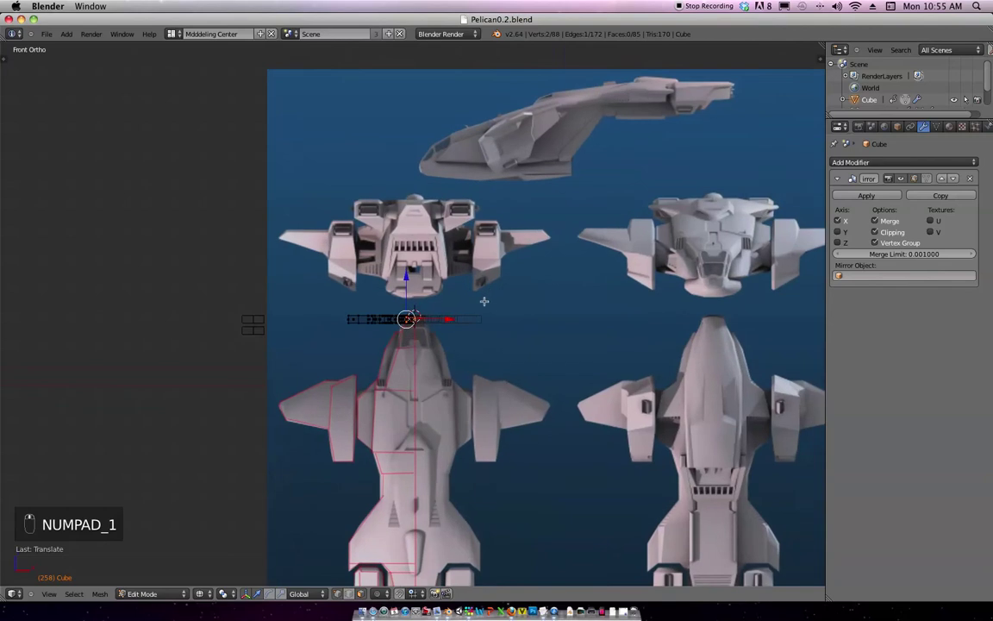
key("Tab")
middle_click_drag(557, 288, 459, 276, "shift")
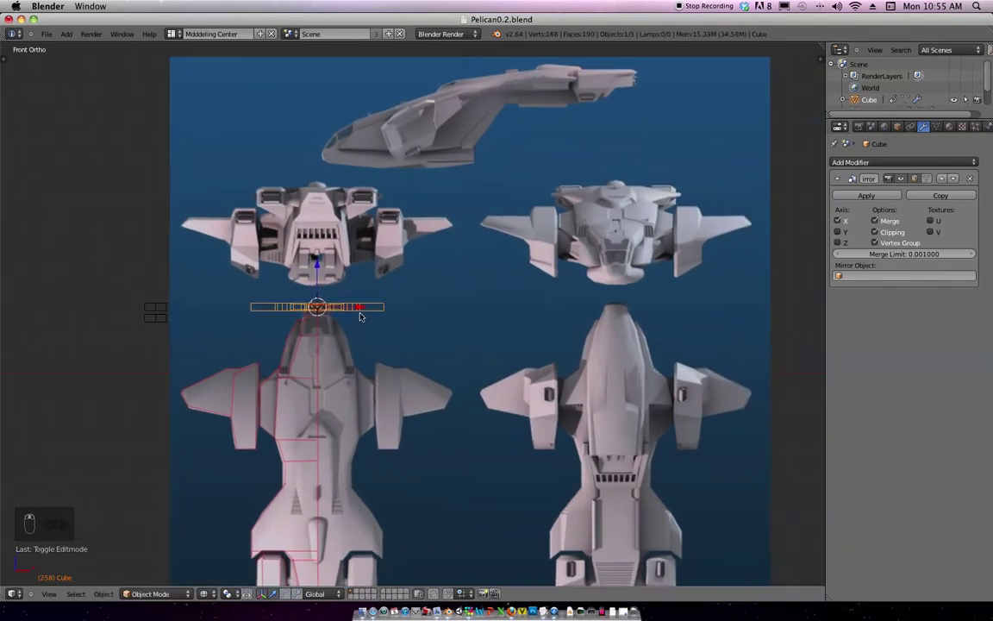
Try moving the hull about 83 units along X and about 12 units up Z onto the Pelican's front-view reference.
key("g")
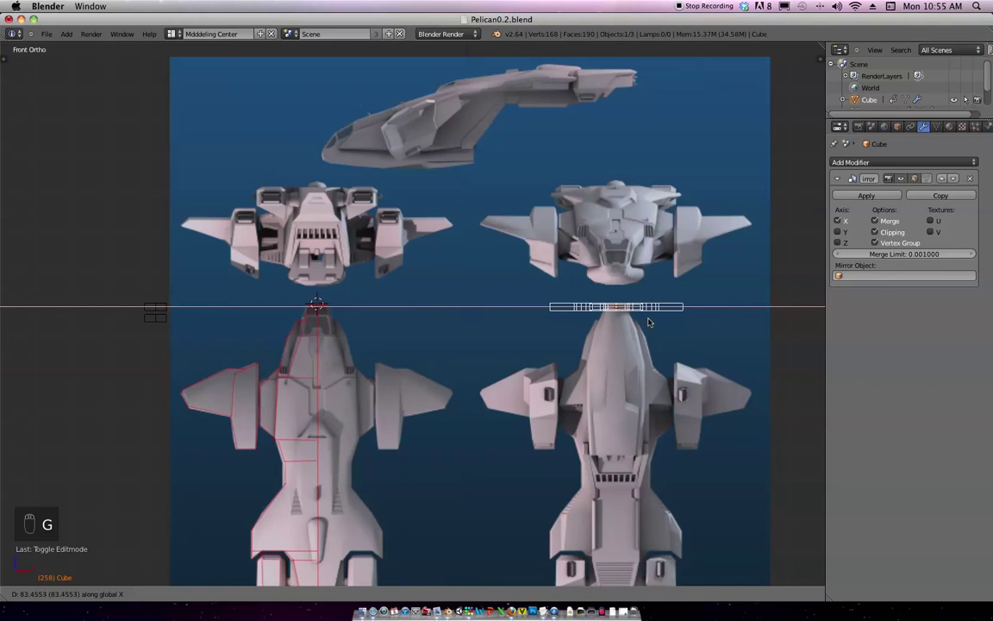
left_click(651, 323)
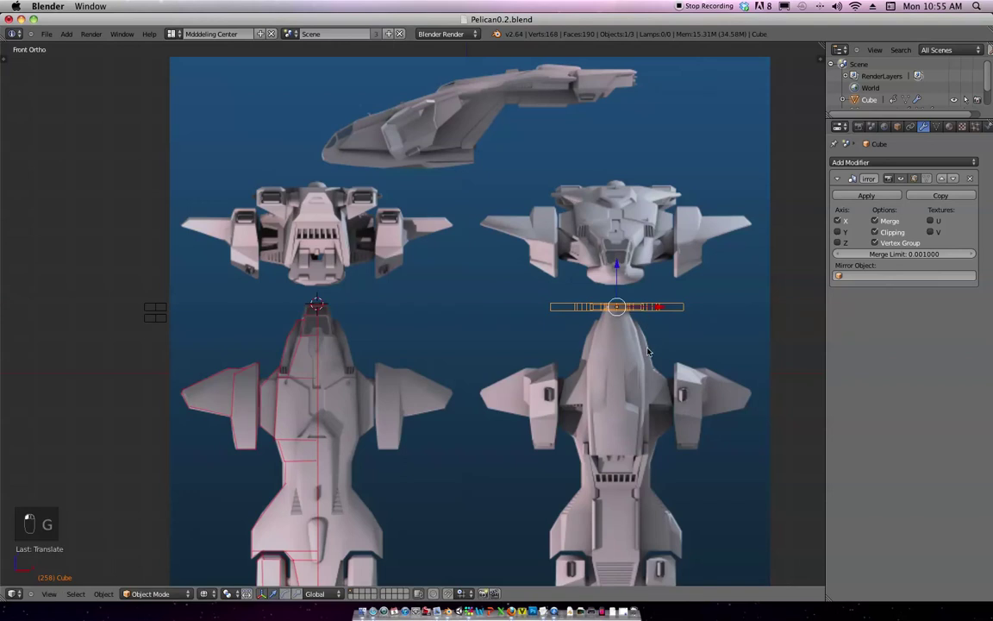
key("g")
key("z")
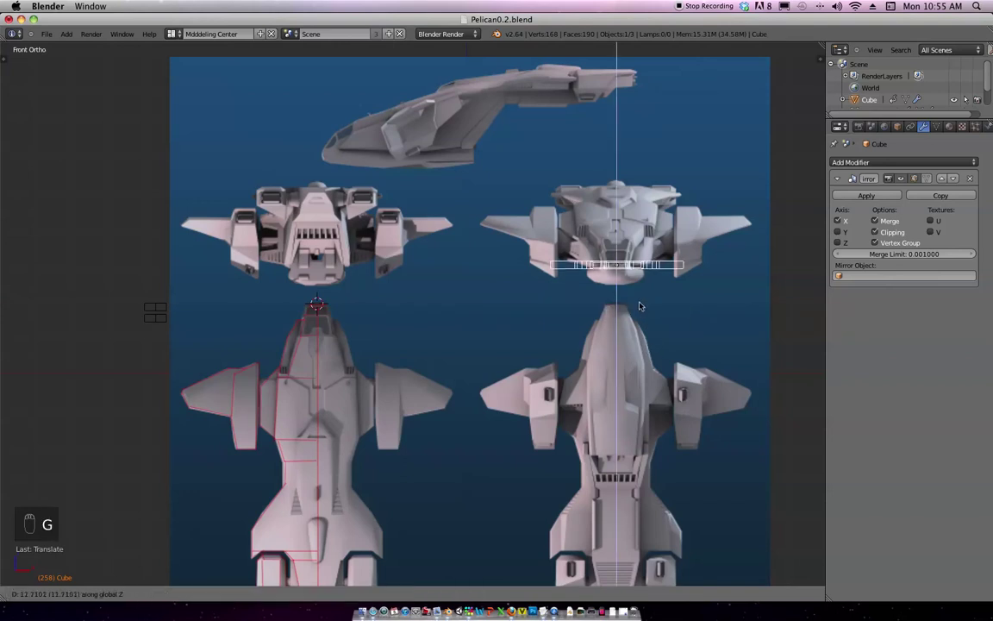
left_click(638, 306)
Check the moved hull in solid shading over the underside reference and undo both moves.
middle_click_drag(656, 274, 617, 382)
key("z")
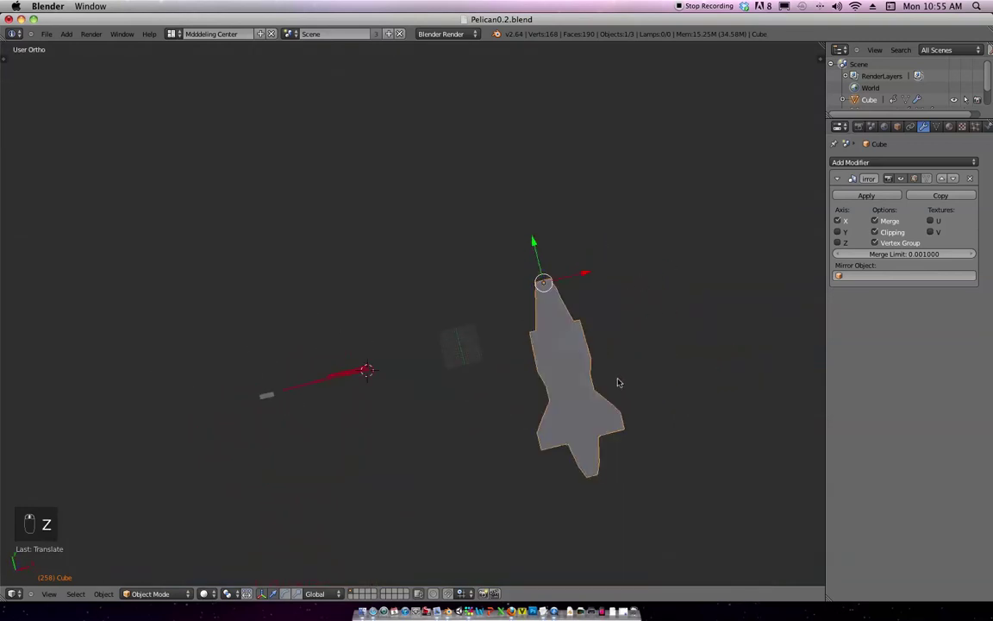
key("KP_7")
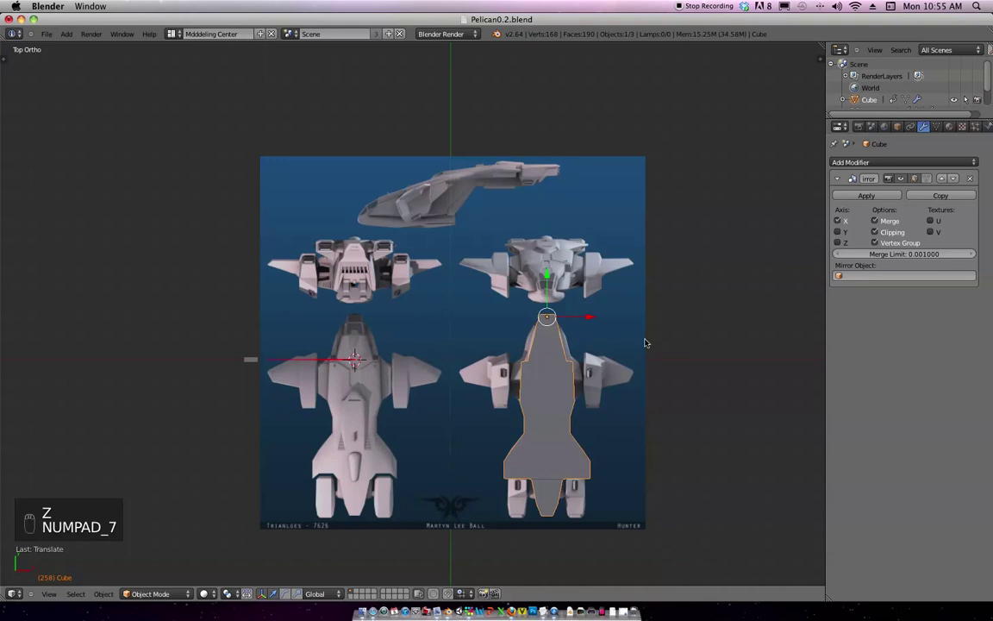
scroll(655, 312, "up", 1)
scroll(655, 312, "up", 2)
middle_click_drag(623, 326, 476, 272, "shift")
scroll(477, 273, "up", 3)
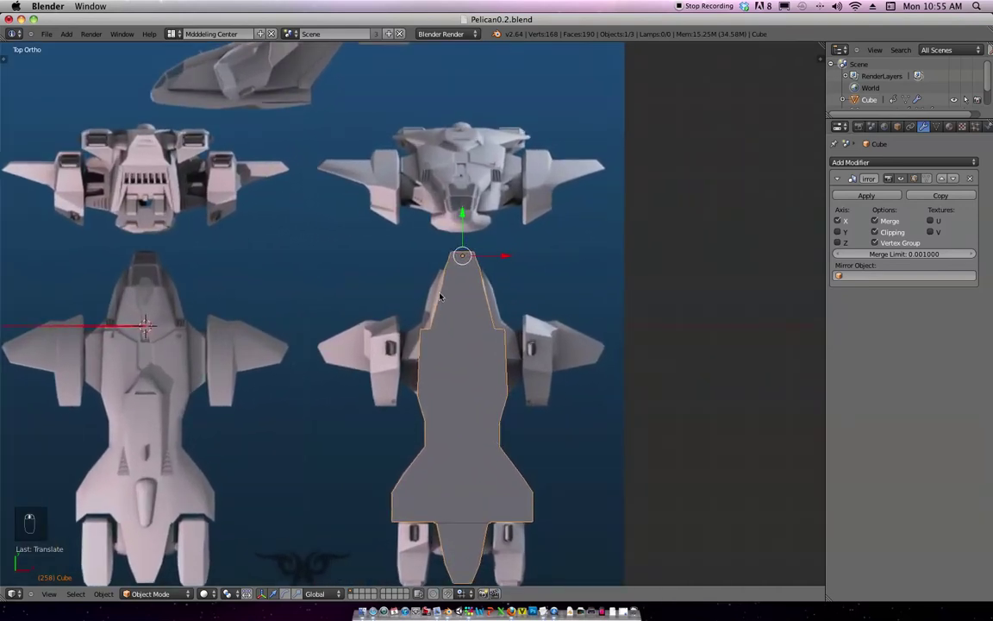
middle_click_drag(494, 293, 509, 291, "shift")
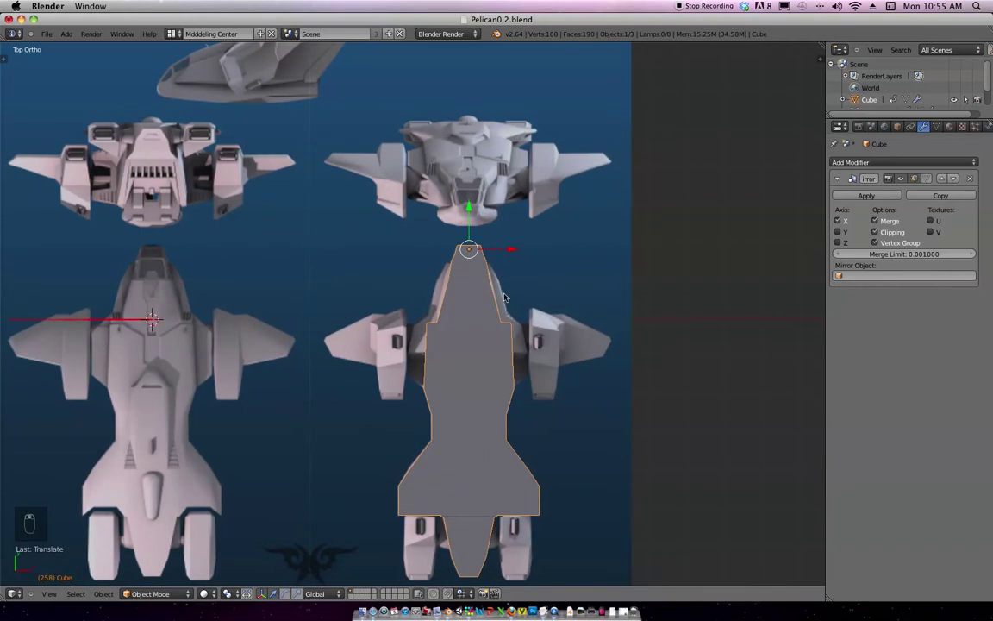
key("super+z")
key("super+z")
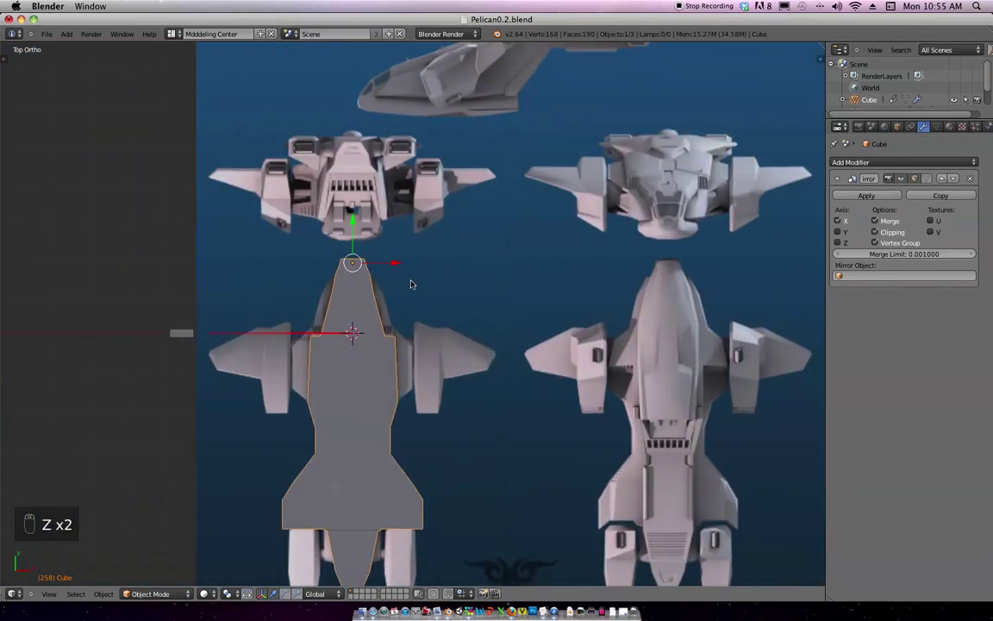
In front view, move the hull up along Z by about 16 units onto the Pelican's rear-view reference.
key("KP_7")
key("KP_1")
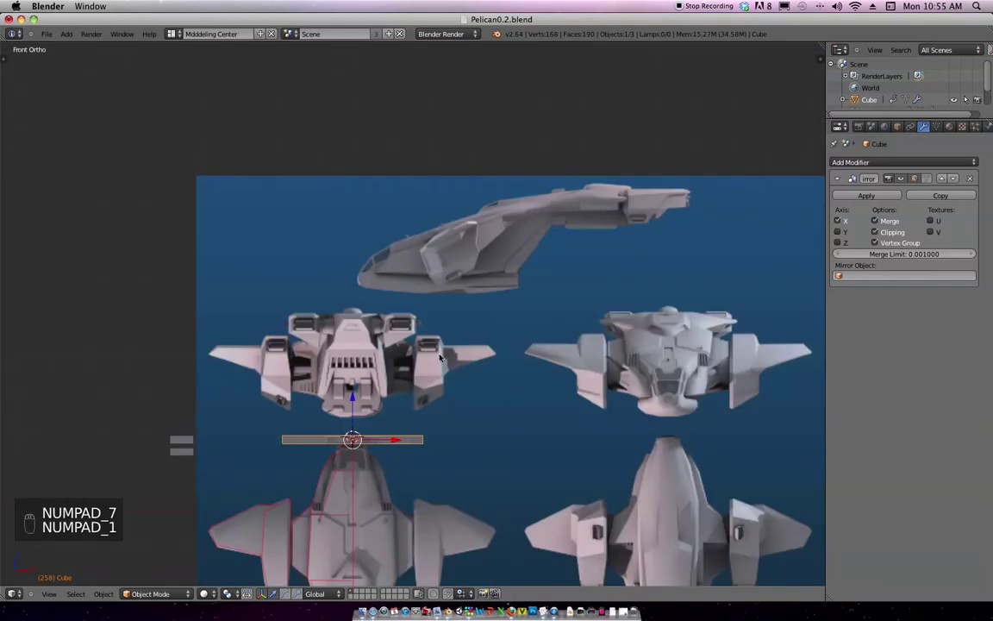
scroll(440, 357, "down", 3)
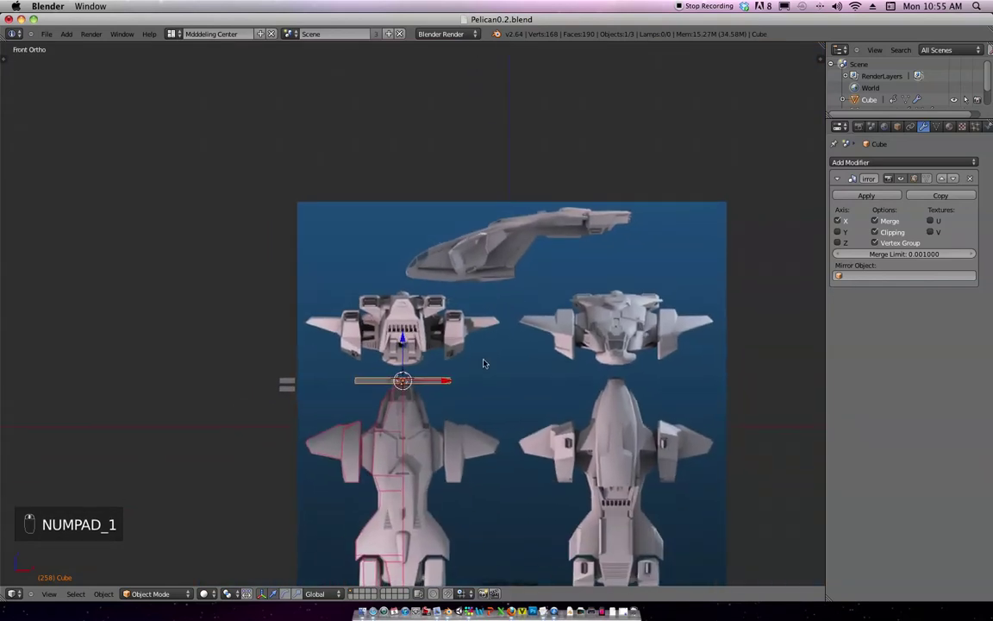
key("g")
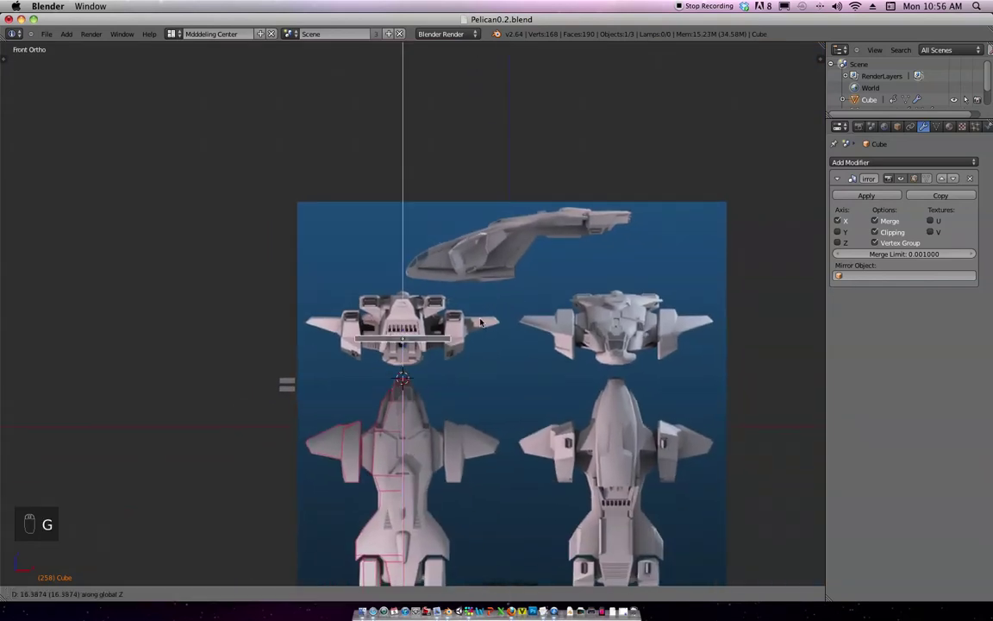
left_click(481, 326)
Scale the hull along Z in two passes to about the height of the rear-view reference and display it in wireframe.
scroll(520, 307, "up", 4)
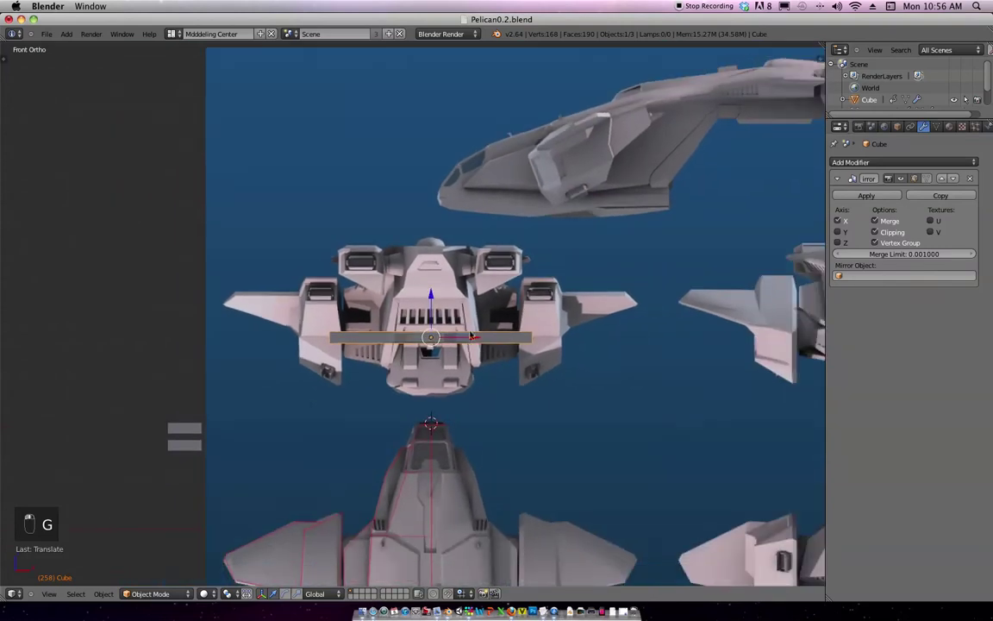
key("s")
key("z")
left_click(645, 224)
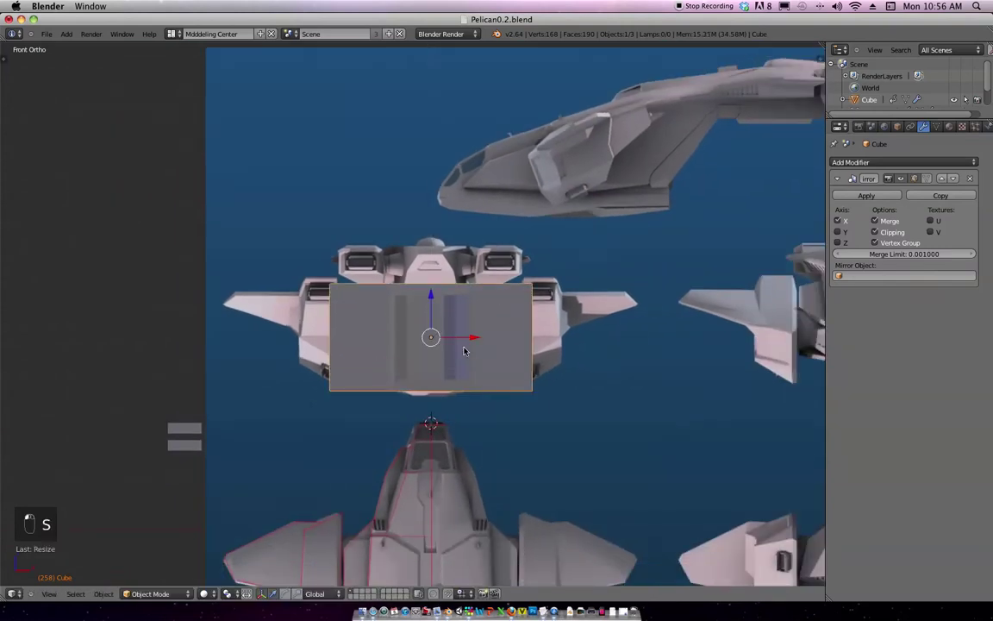
key("s")
key("z")
left_click(484, 329)
key("z")
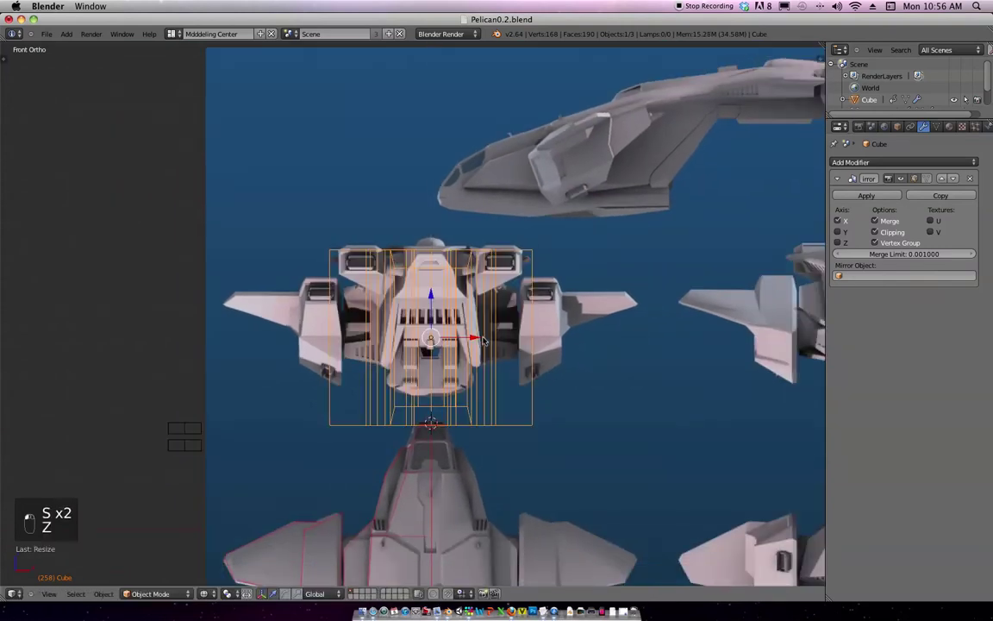
In front view, move the hull farther up along Z and scale it along Z by about 0.84 to fit the rear-view reference.
key("g")
key("z")
left_click(522, 326)
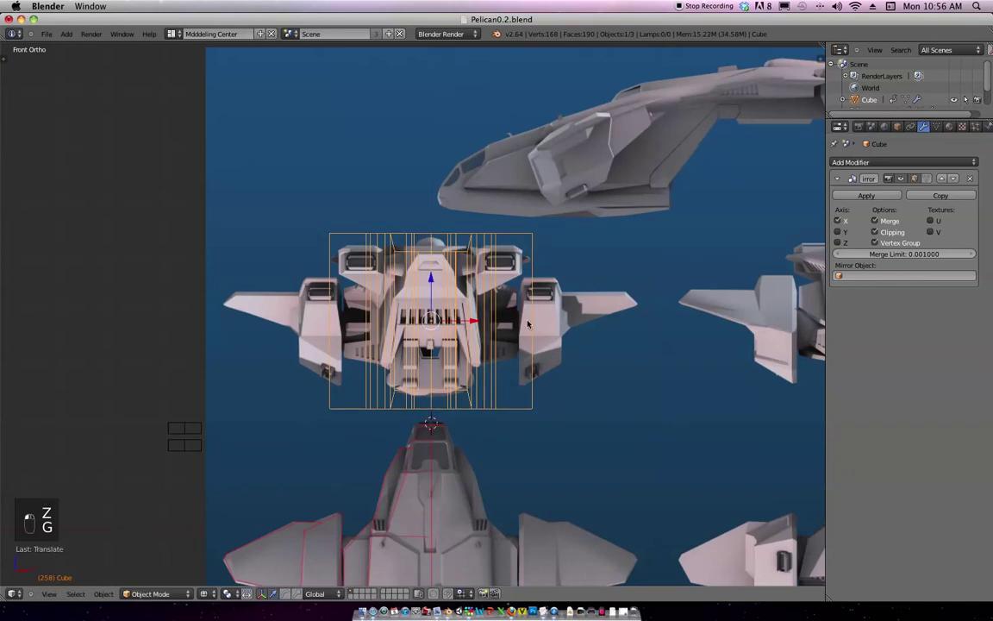
key("s")
key("z")
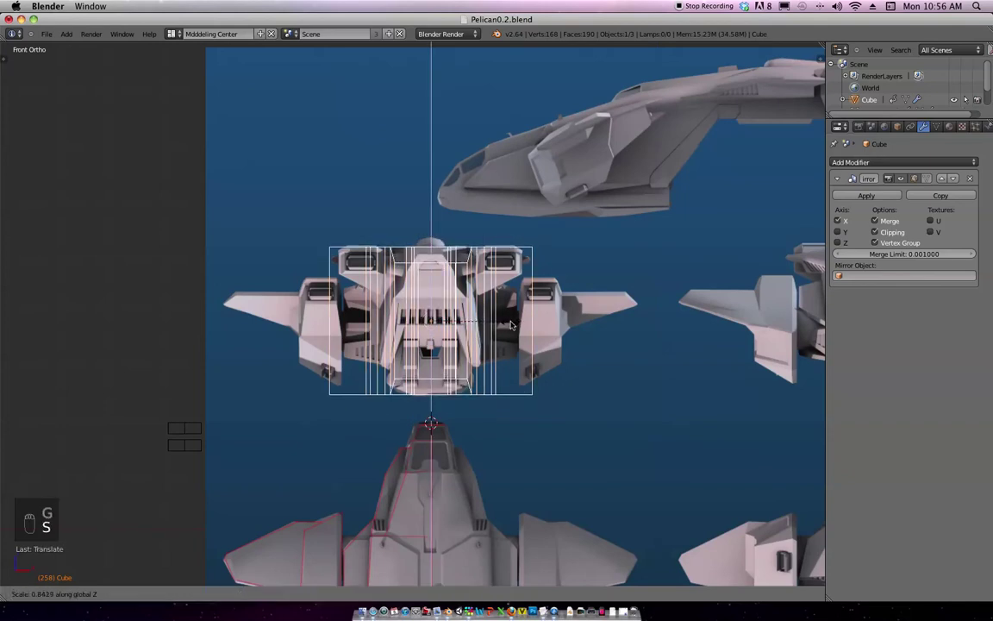
left_click(531, 314)
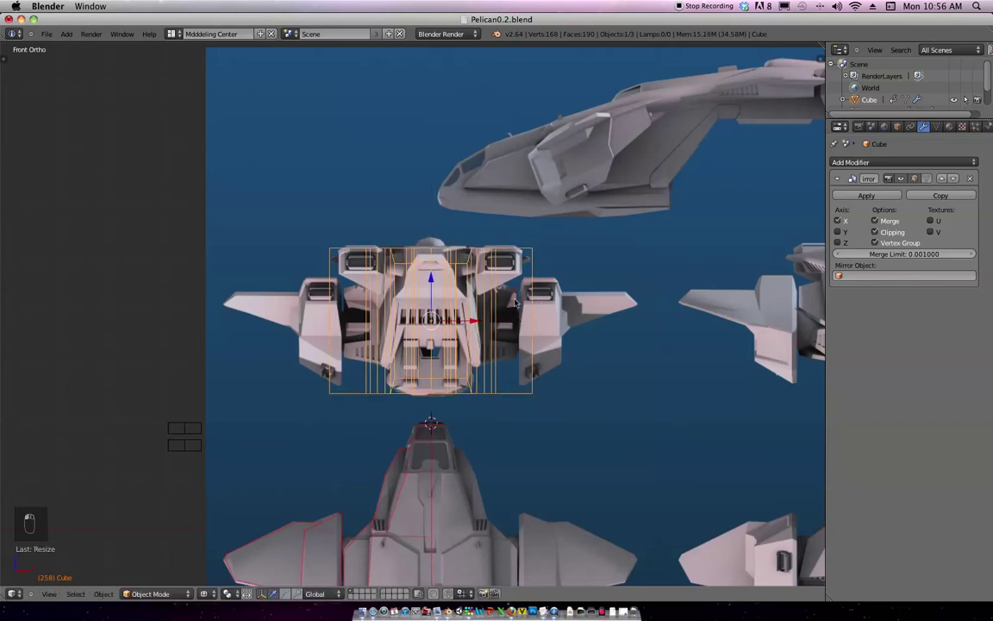
Compare the resized hull with the reference from the top, in both solid and wireframe display, and from angled views.
key("z")
middle_click_drag(510, 315, 555, 345)
key("KP_7")
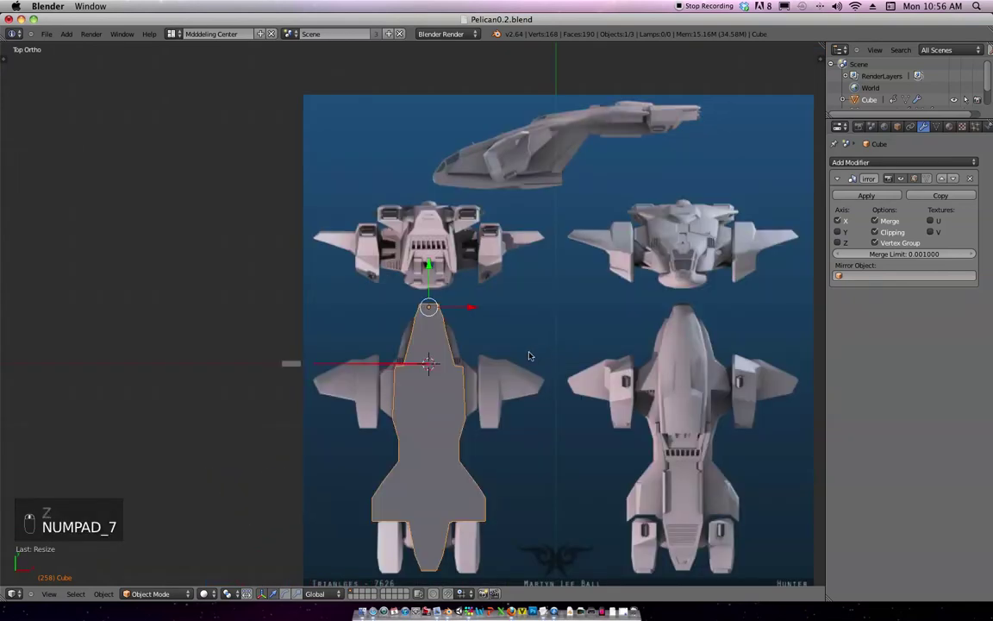
key("z")
scroll(512, 360, "up", 2)
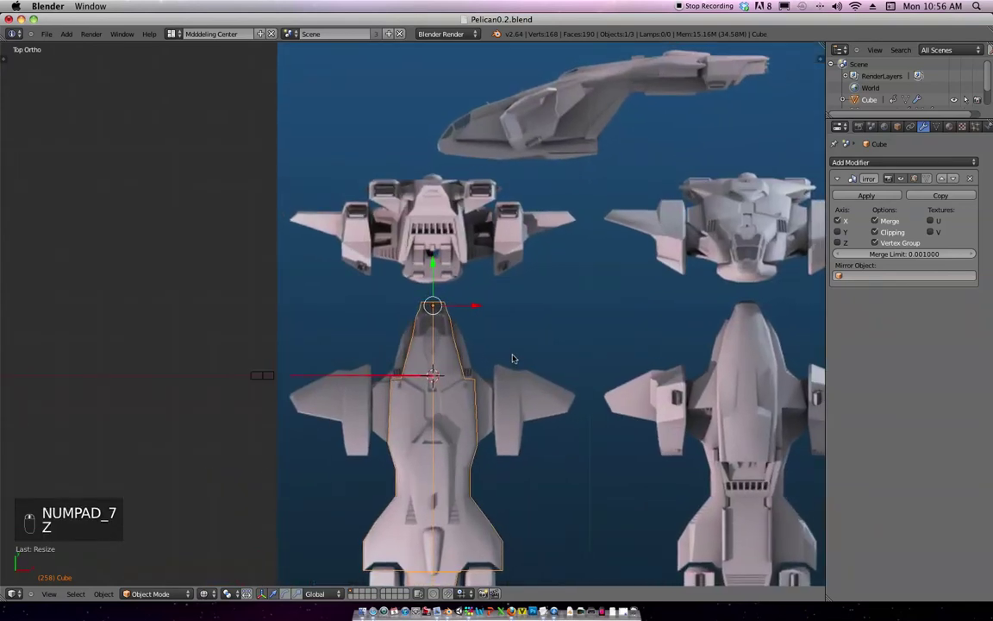
mouse_move(512, 356)
middle_mouse_down()
mouse_move(525, 359)
mouse_move(518, 349)
middle_mouse_up()
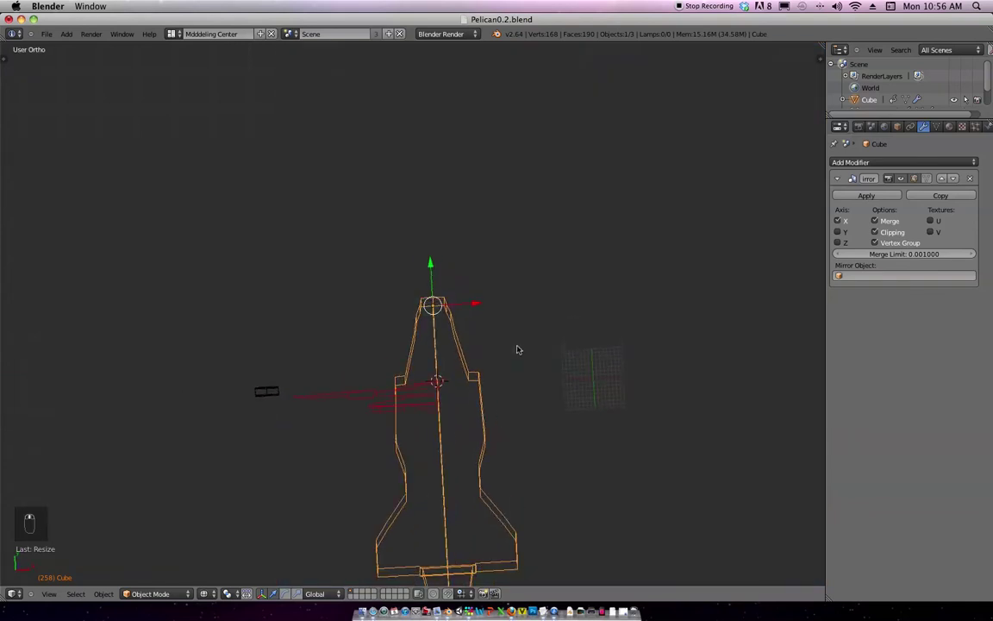
key("KP_1")
middle_click_drag(516, 348, 528, 393)
key("KP_7")
scroll(496, 357, "down", 1)
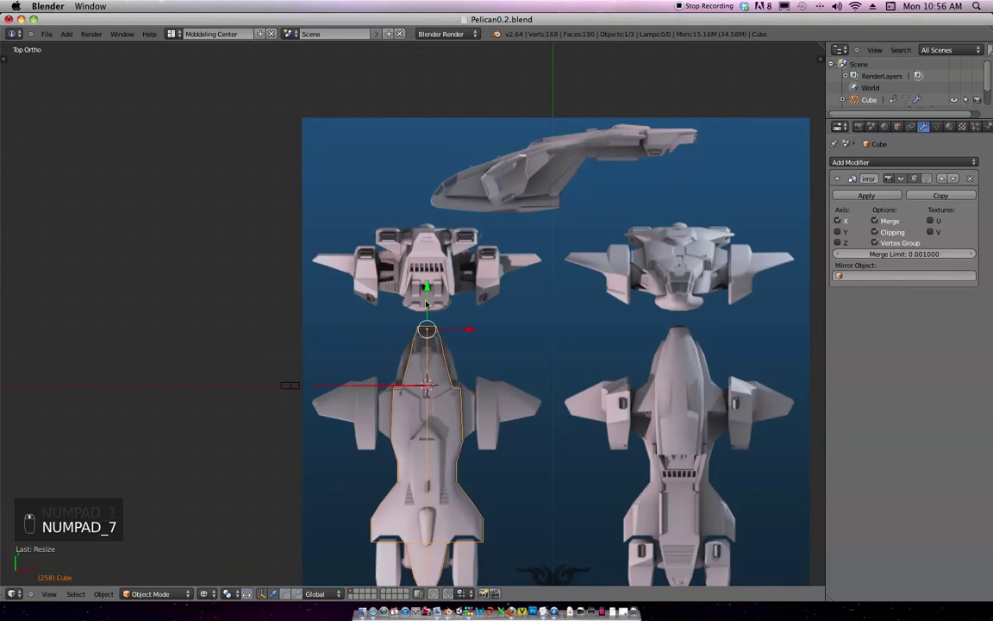
Add an icosphere, resize it, and place it just ahead of the hull's nose as a direction marker.
key("shift+a")
mouse_move(437, 310)
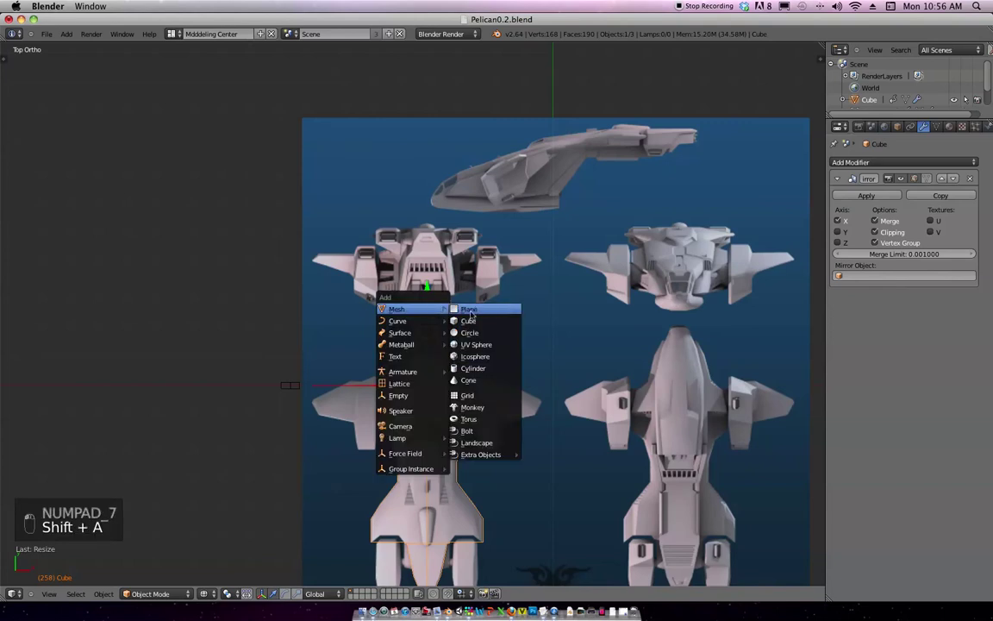
left_click(480, 357)
key("s")
left_click(548, 307)
key("g")
left_click(479, 328)
middle_click_drag(479, 329, 443, 258)
key("g")
left_click(450, 213)
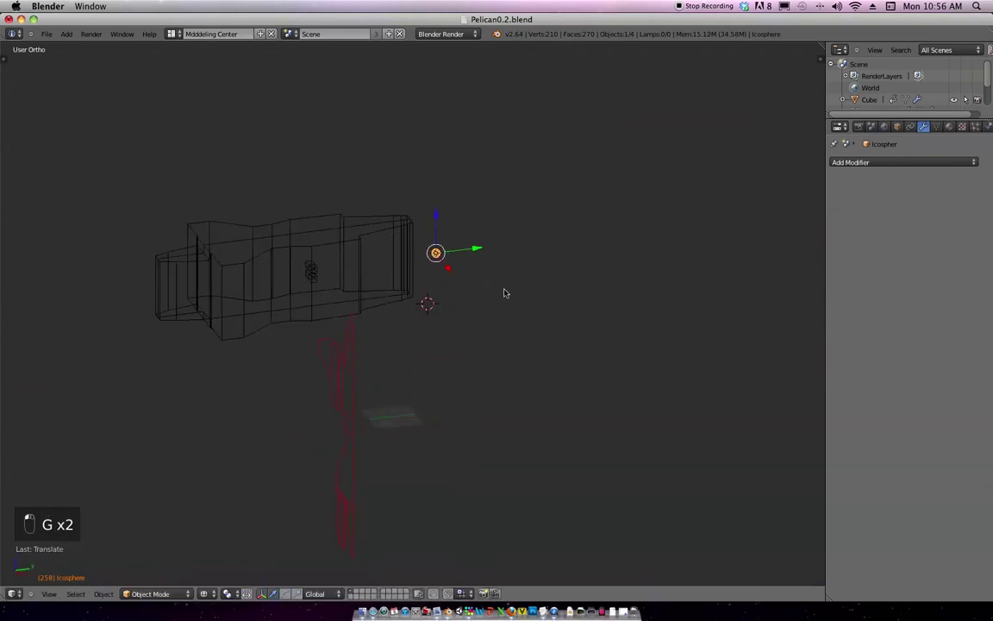
Check the icosphere's position relative to the nose, hide it in front view, and reselect the hull.
key("KP_1")
middle_click_drag(440, 294, 446, 319)
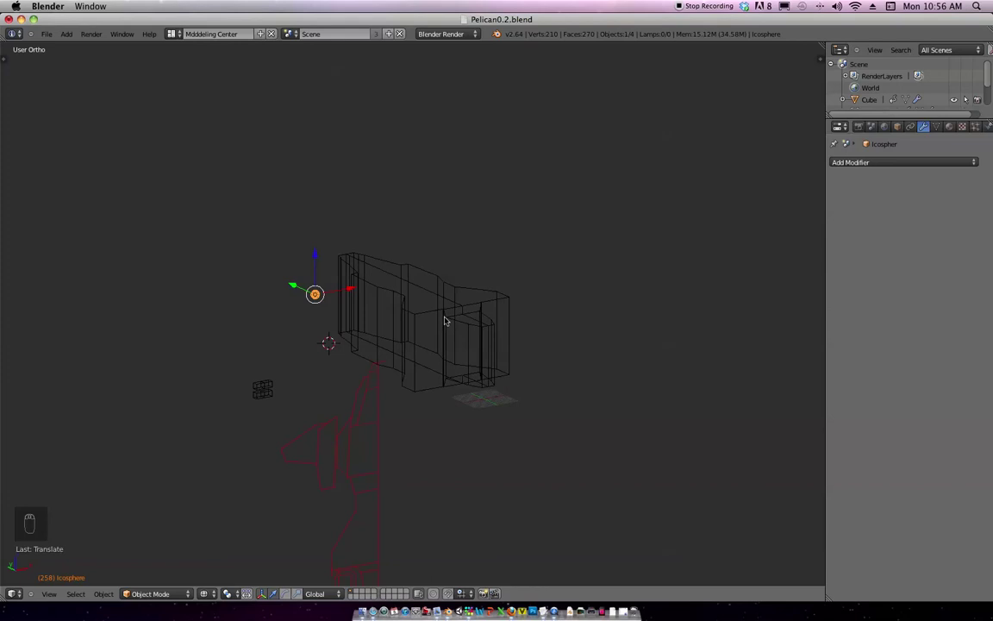
key("KP_1")
middle_click_drag(496, 265, 388, 281)
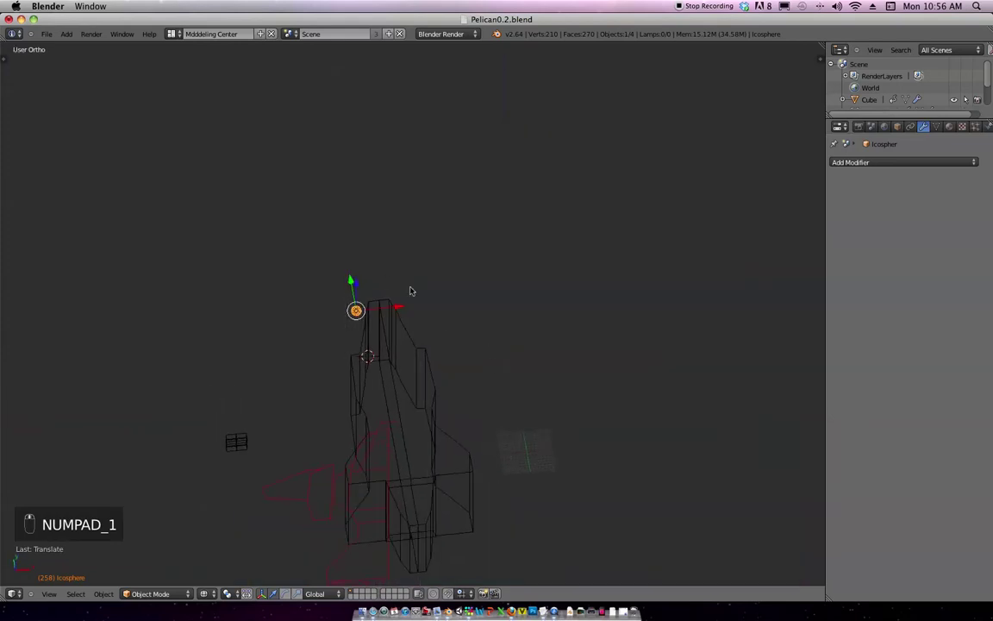
mouse_move(426, 326)
middle_mouse_down()
mouse_move(445, 341)
mouse_move(430, 328)
middle_mouse_up()
key("KP_1")
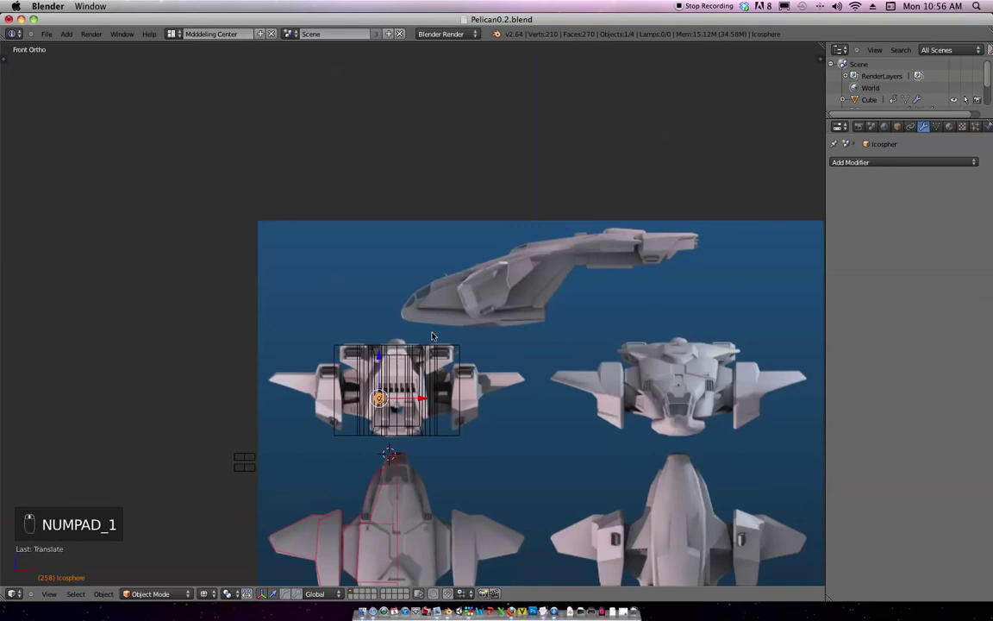
scroll(487, 356, "up", 4)
right_click(494, 343)
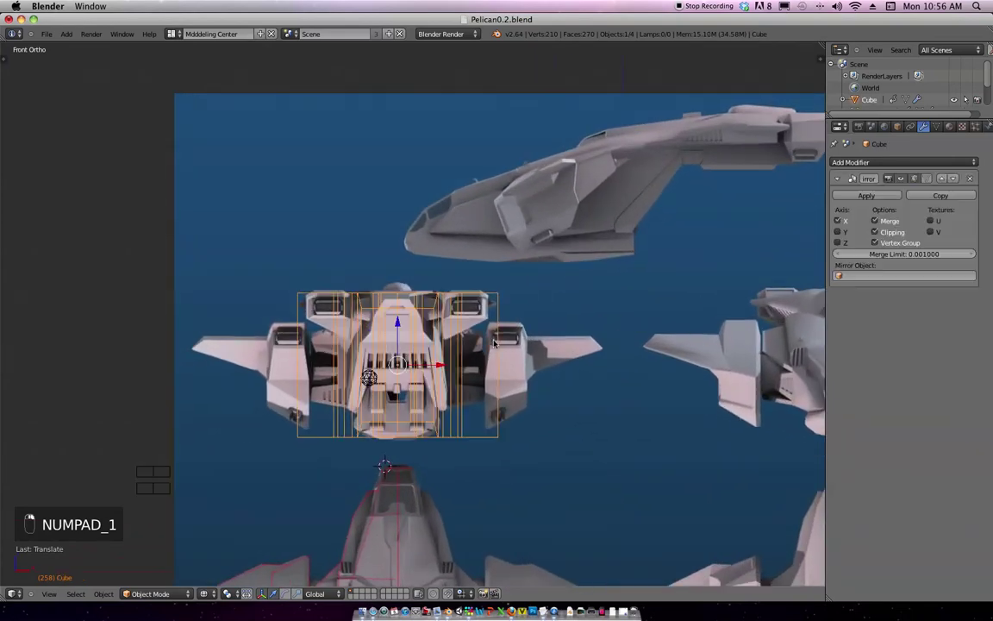
right_click(369, 379)
key("h")
scroll(459, 345, "down", 1)
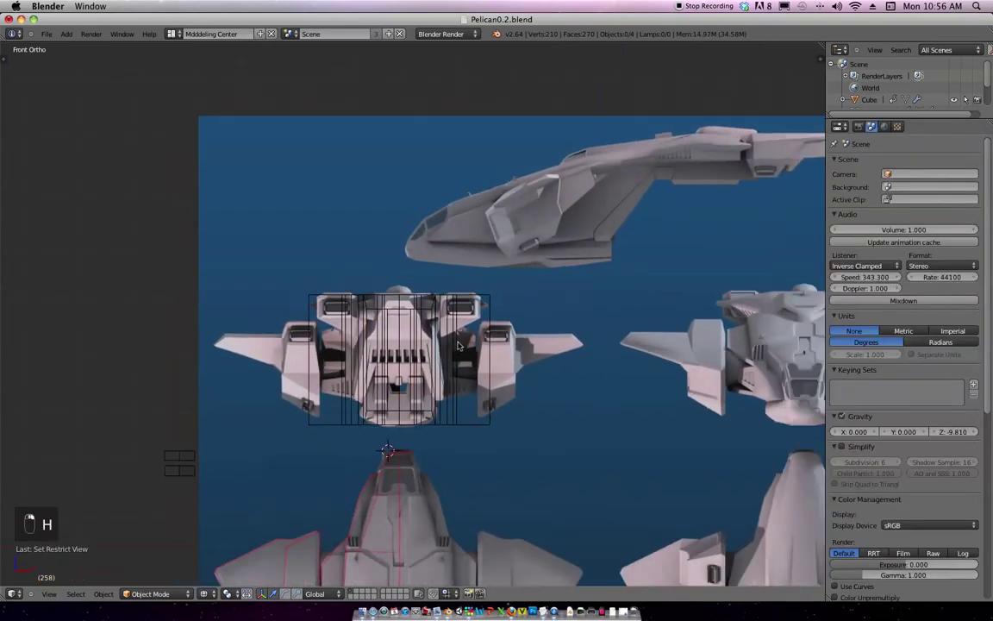
right_click(490, 338)
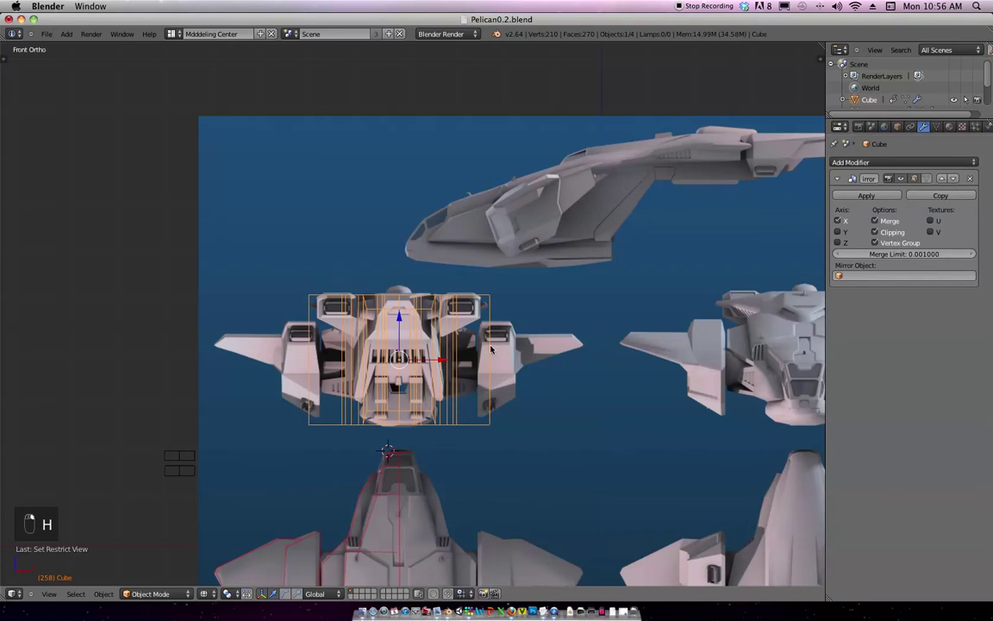
Inspect the hull's mesh in Edit Mode against the front and top references, and return to Object Mode.
key("Tab")
scroll(496, 365, "up", 4)
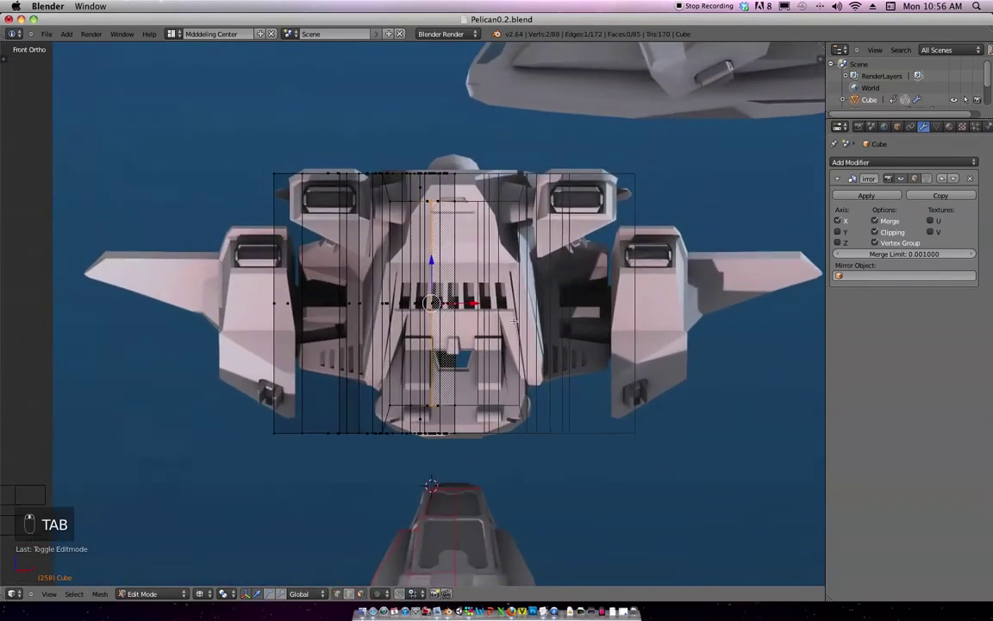
scroll(494, 365, "down", 3)
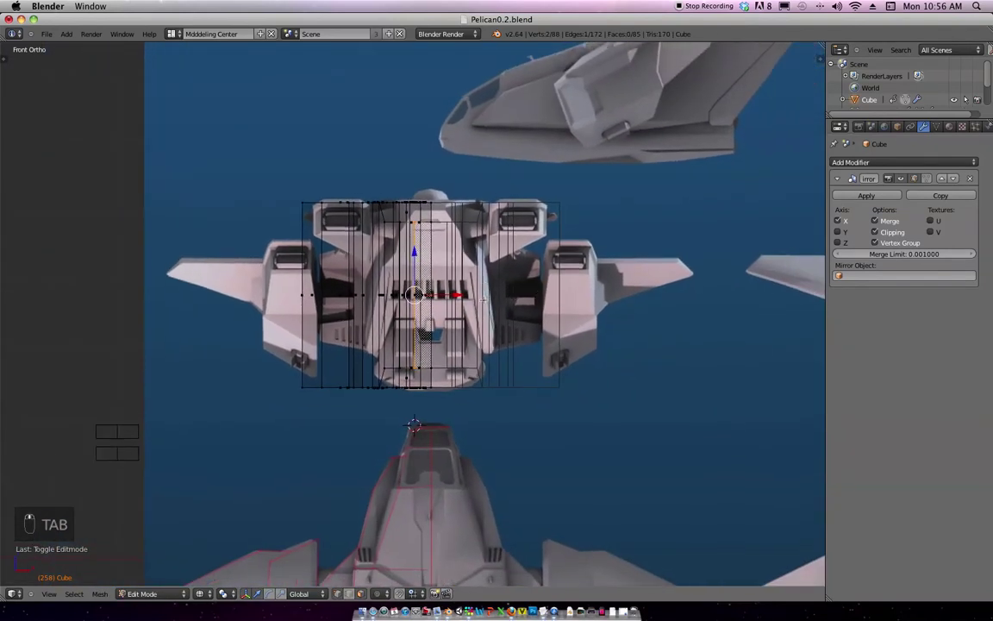
middle_click_drag(406, 191, 368, 192, "shift")
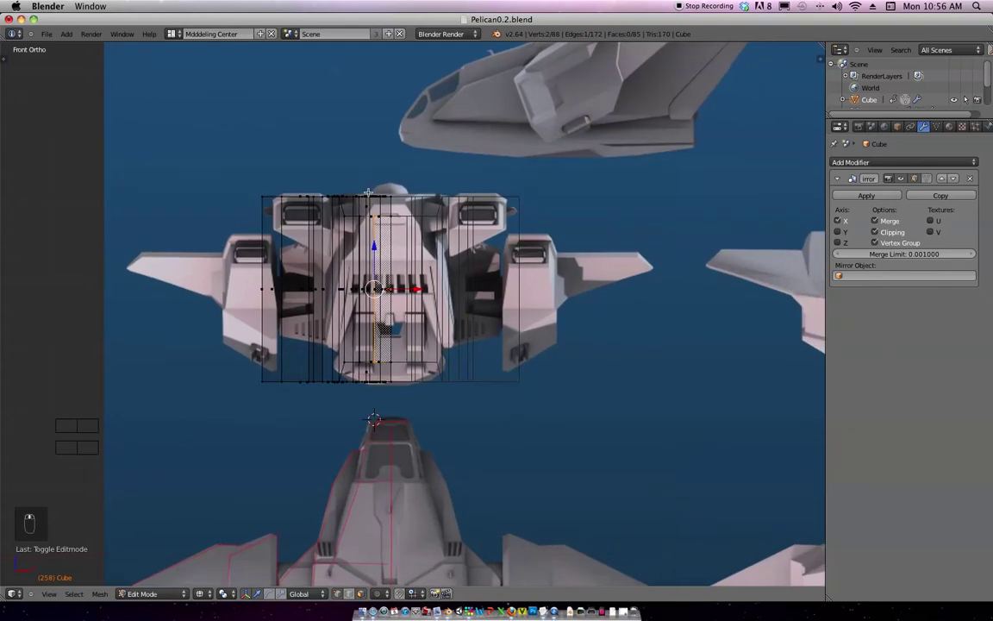
middle_click_drag(292, 239, 365, 237)
key("KP_7")
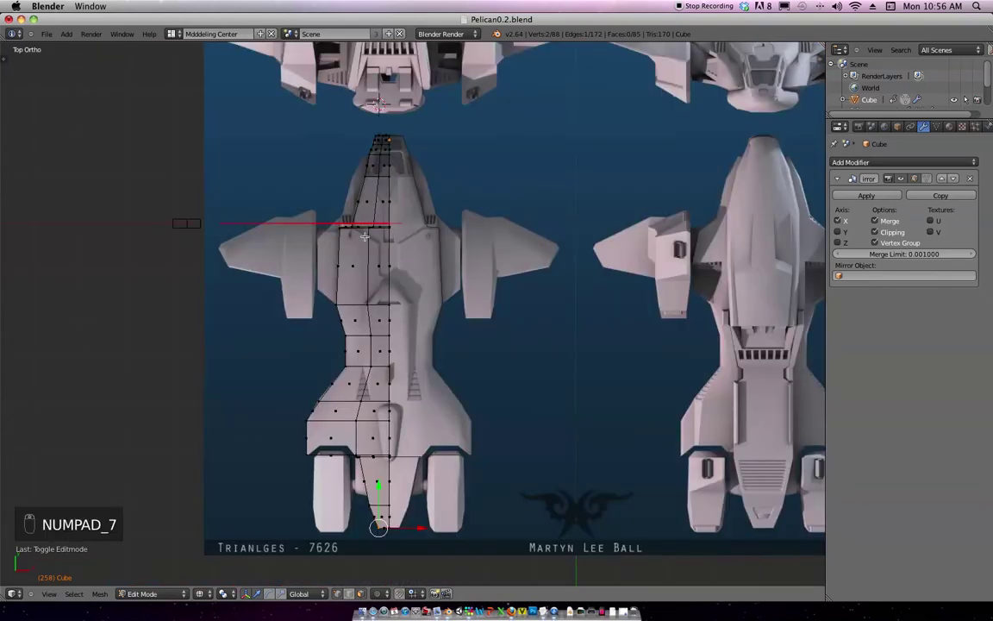
scroll(421, 229, "down", 3)
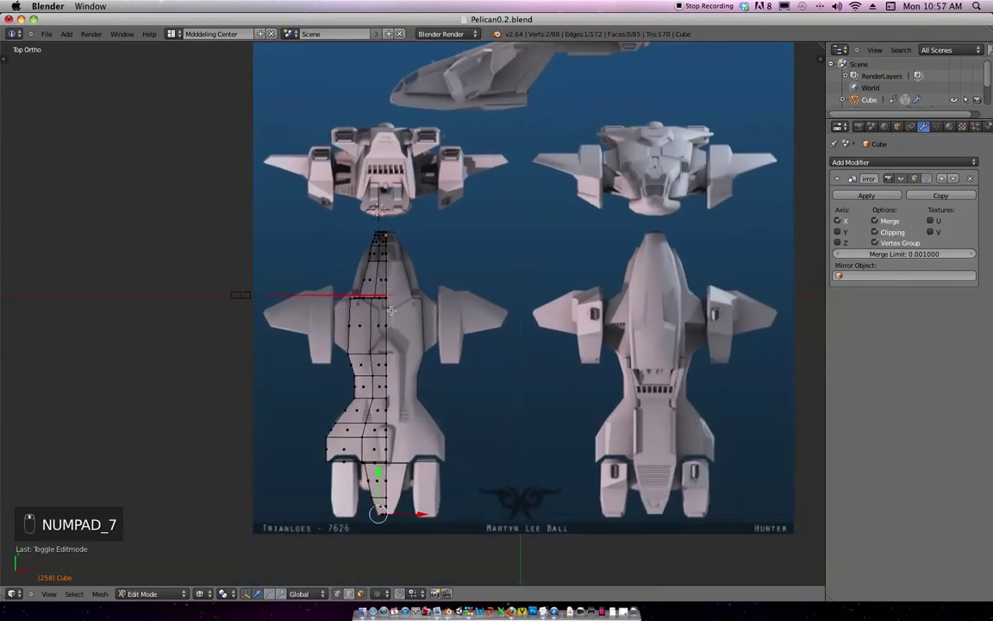
key("KP_7")
key("KP_1")
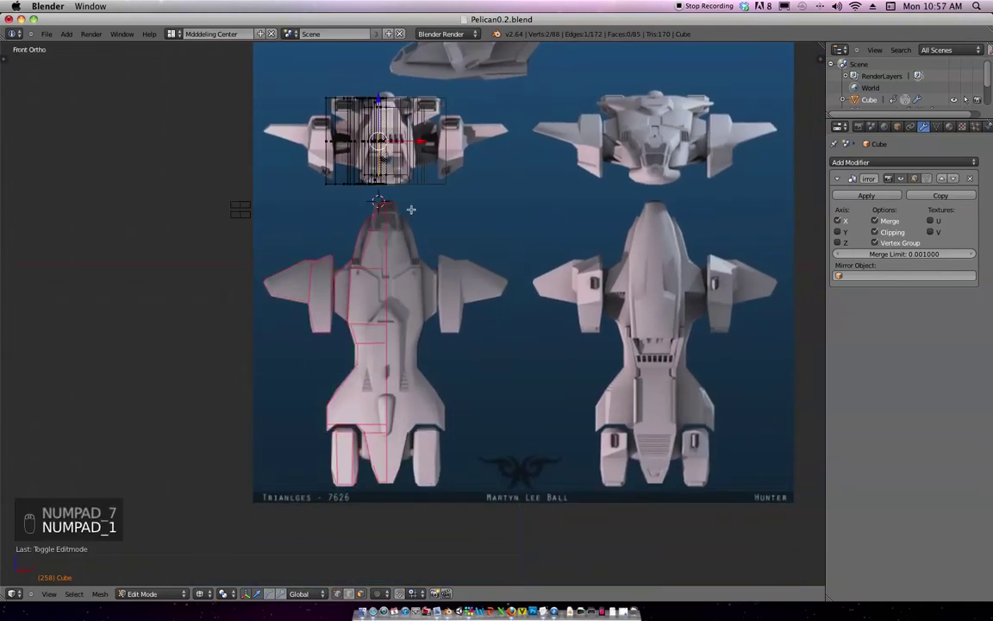
middle_click_drag(423, 174, 506, 203)
key("KP_1")
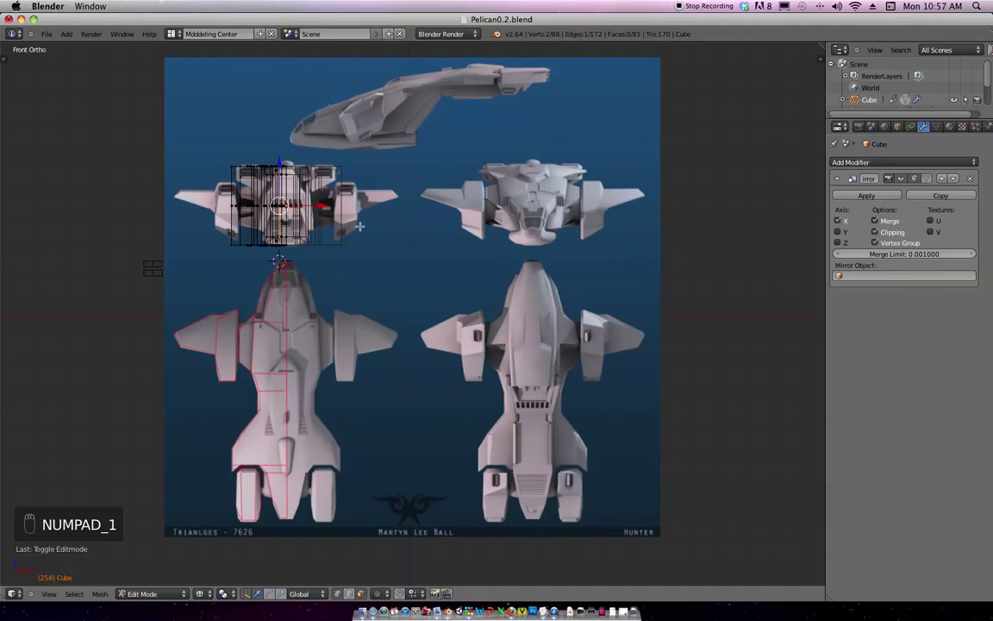
key("Tab")
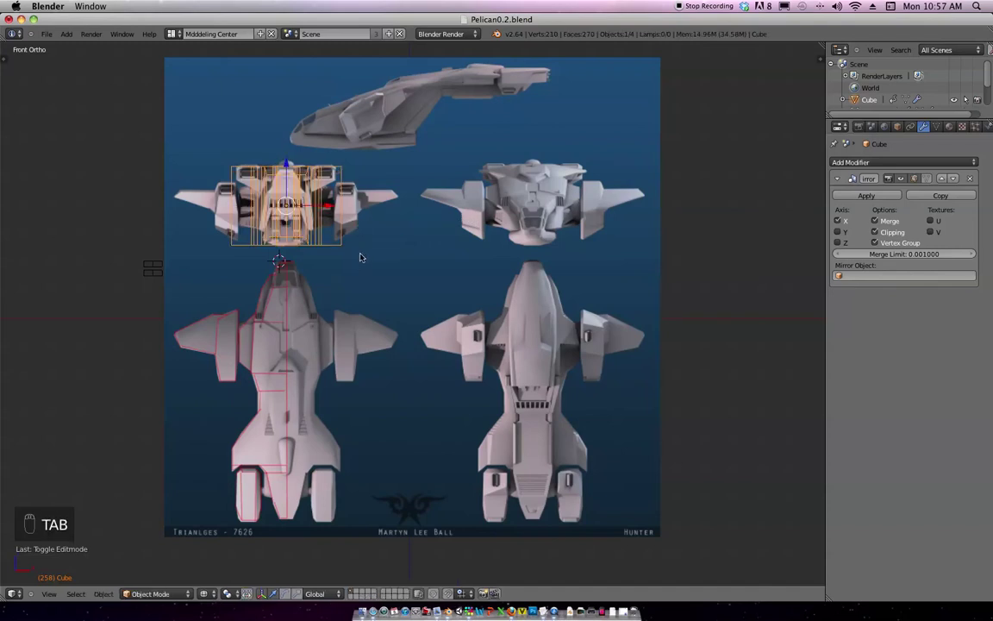
In right view, unhide the icosphere and rotate it together with the hull 180 degrees about Z, undoing the stray move.
key("KP_3")
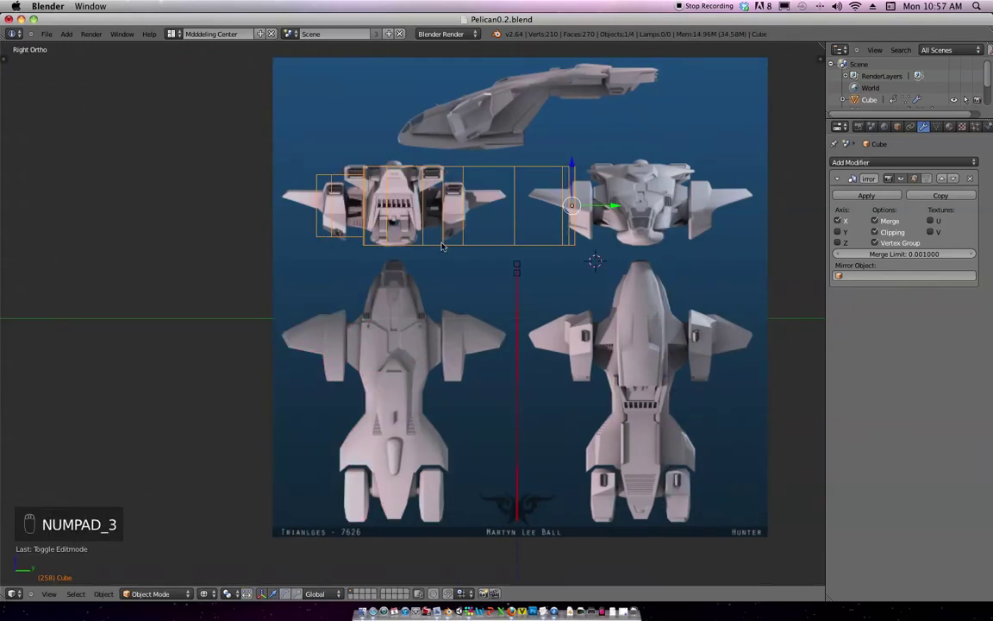
key("alt+h")
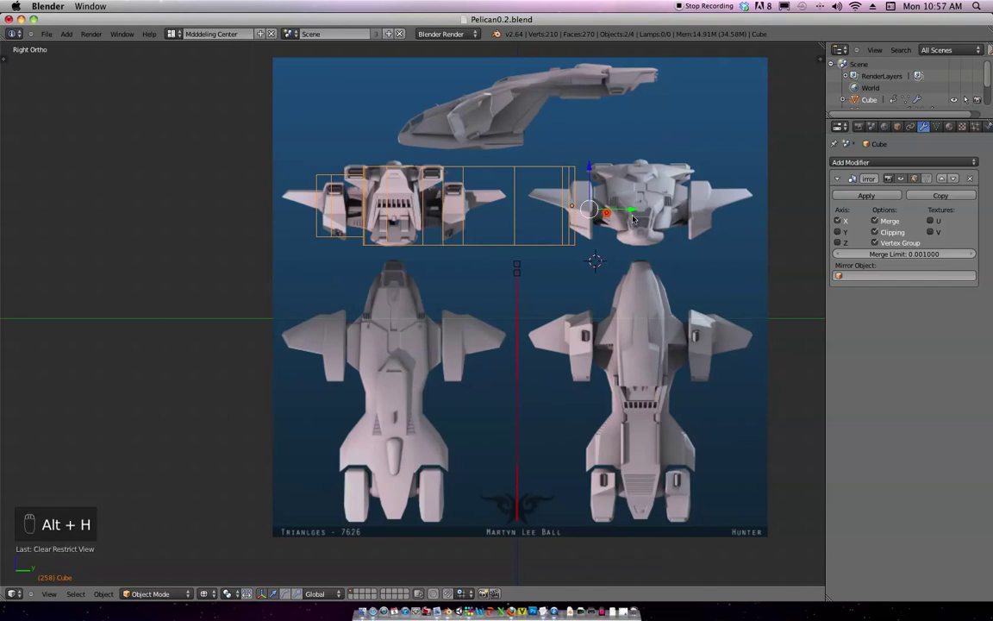
key("r")
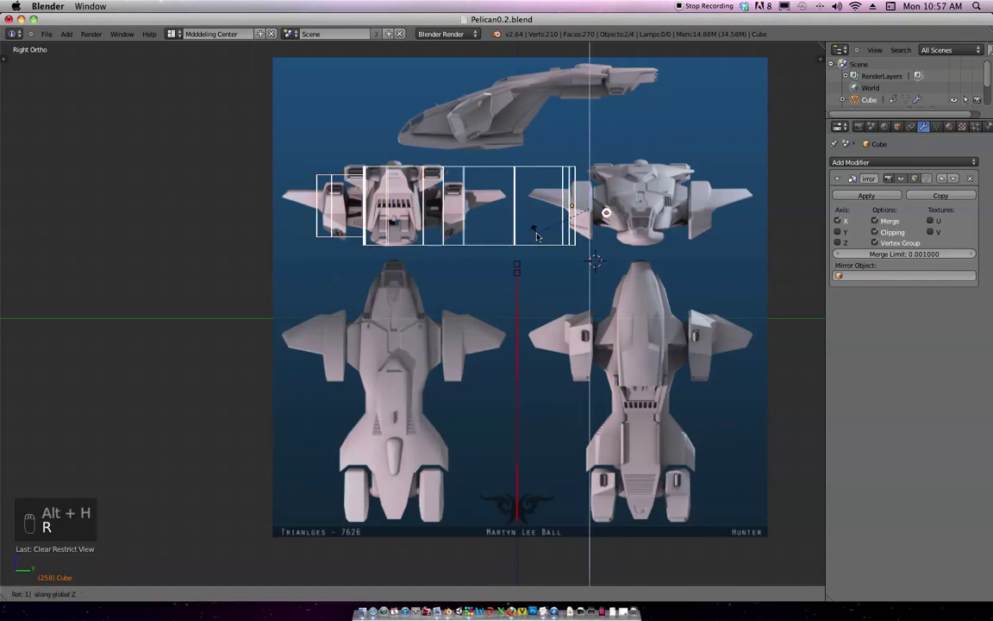
left_click(588, 239)
key("g")
left_click(592, 244)
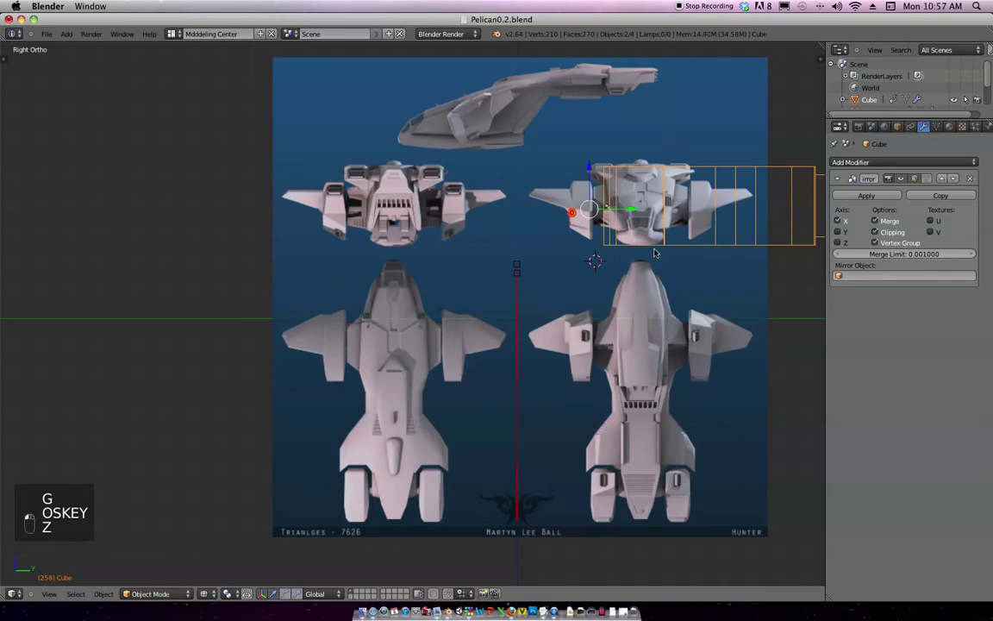
key("super+z")
Move the hull and icosphere onto the Pelican's side-view reference with the hull's nose over the cockpit end.
key("g")
left_click(465, 244)
key("g")
left_click(517, 263)
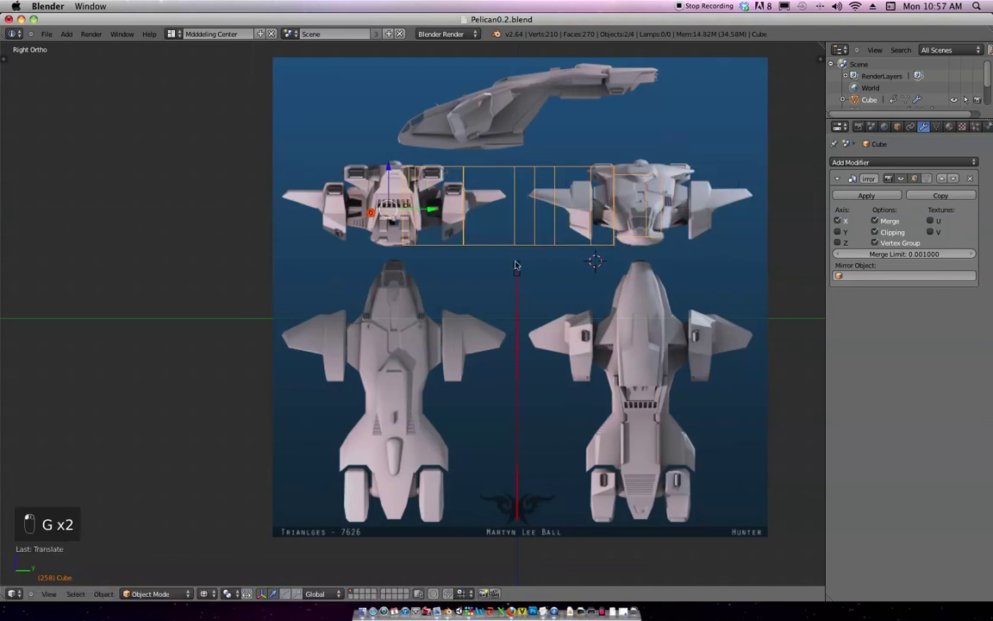
key("g")
left_click(599, 160)
scroll(599, 159, "up", 2)
middle_click_drag(599, 159, 518, 290, "shift")
scroll(560, 208, "up", 1)
middle_click_drag(561, 209, 516, 288, "shift")
scroll(538, 252, "down", 1)
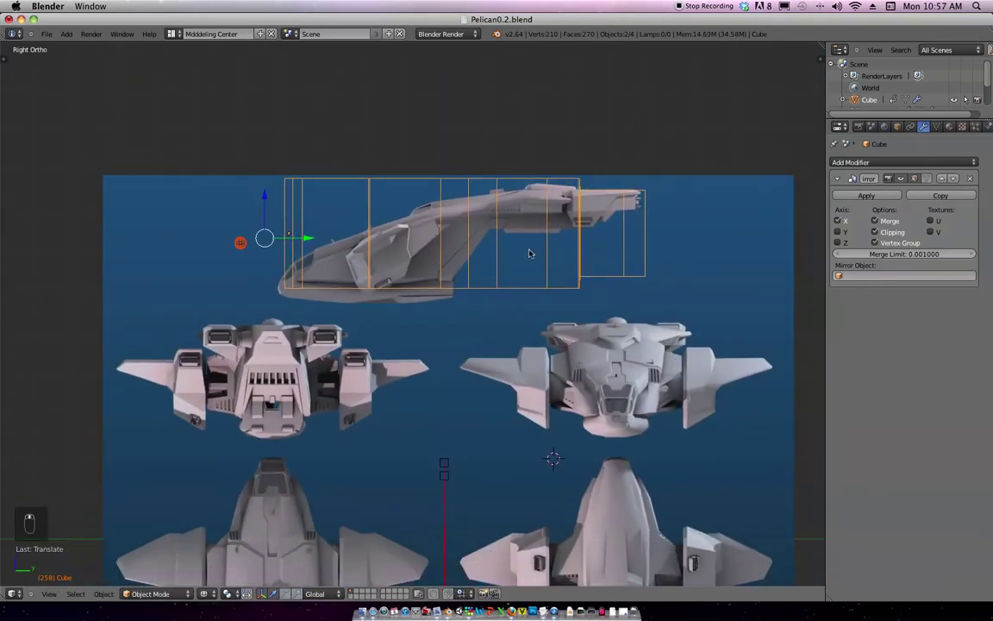
Align the hull and icosphere with the side view, moving them down about 3.15 units along Z and about -1.53 along Y.
key("g")
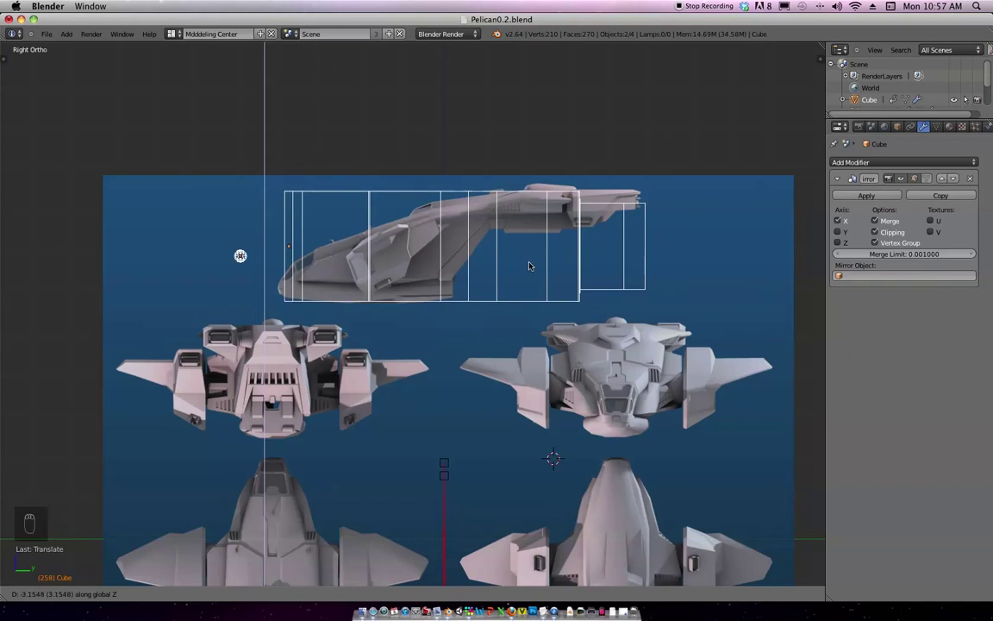
left_click(529, 265)
key("g")
key("y")
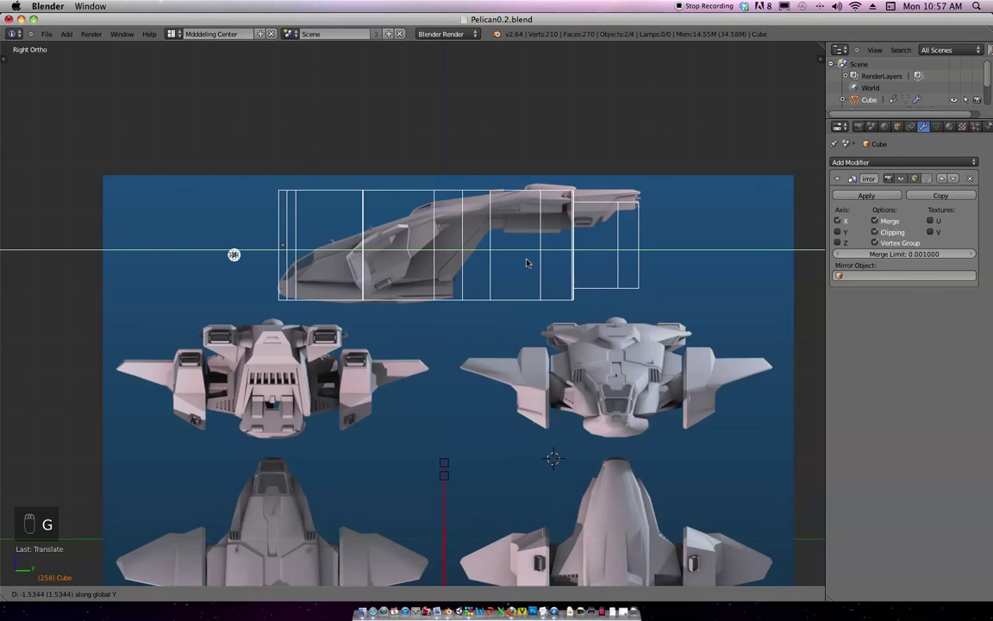
left_click(527, 263)
middle_click_drag(528, 260, 581, 162, "shift")
key("g")
right_click(543, 183)
Enter Edit Mode on the hull in right view and switch from face to vertex selection.
scroll(549, 224, "up", 2)
key("Tab")
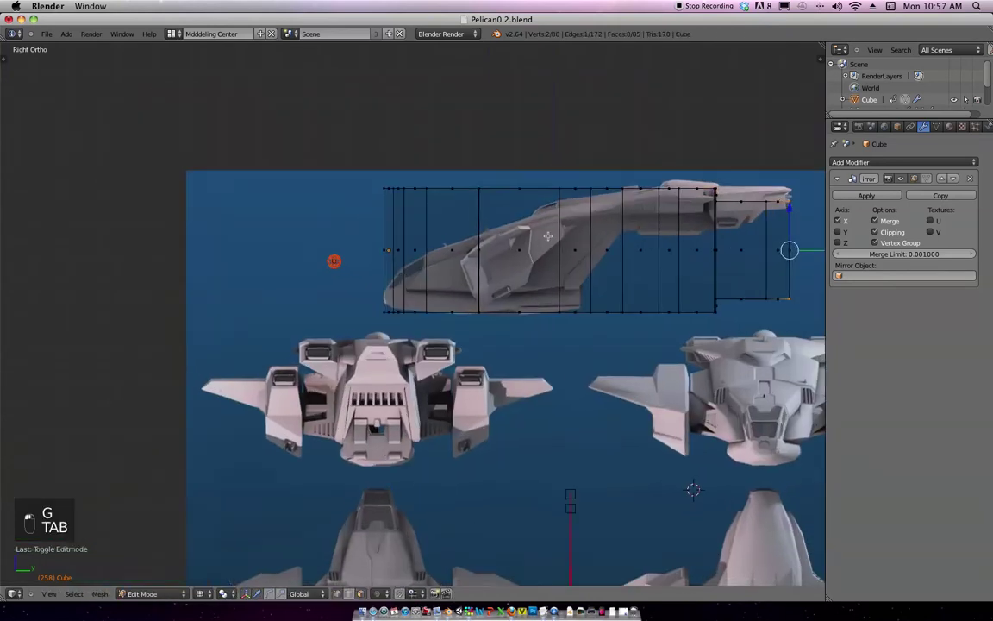
scroll(549, 235, "up", 2)
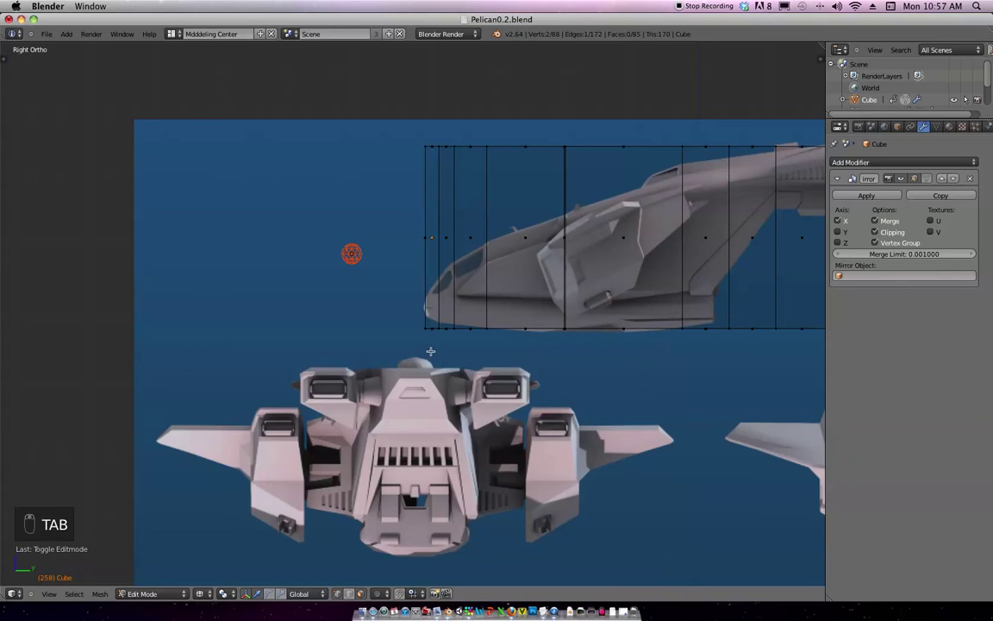
left_click(419, 413)
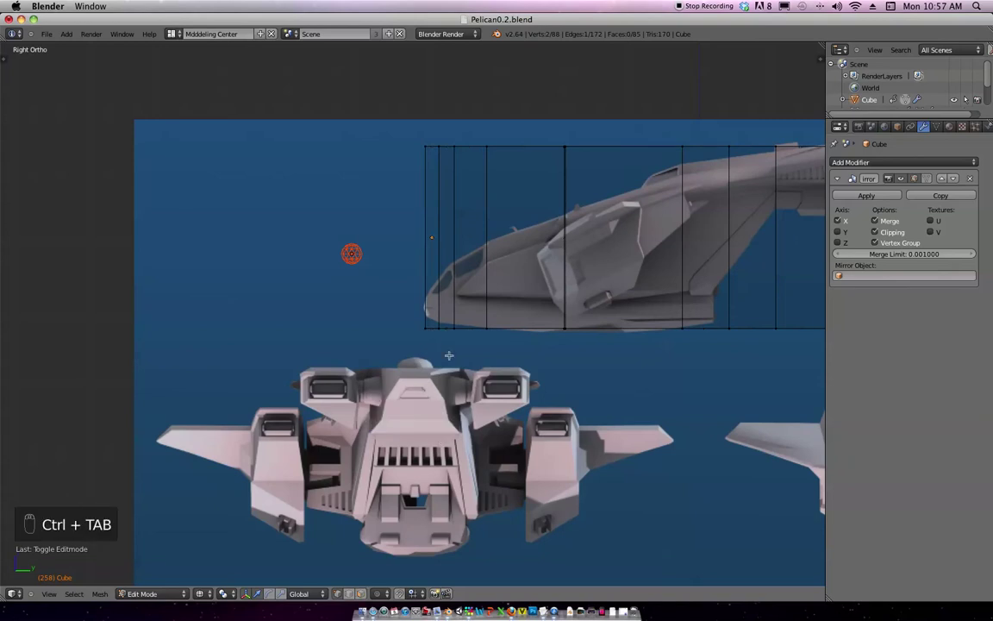
middle_click_drag(484, 199, 463, 288, "shift")
scroll(463, 289, "down", 1)
scroll(444, 254, "down", 1)
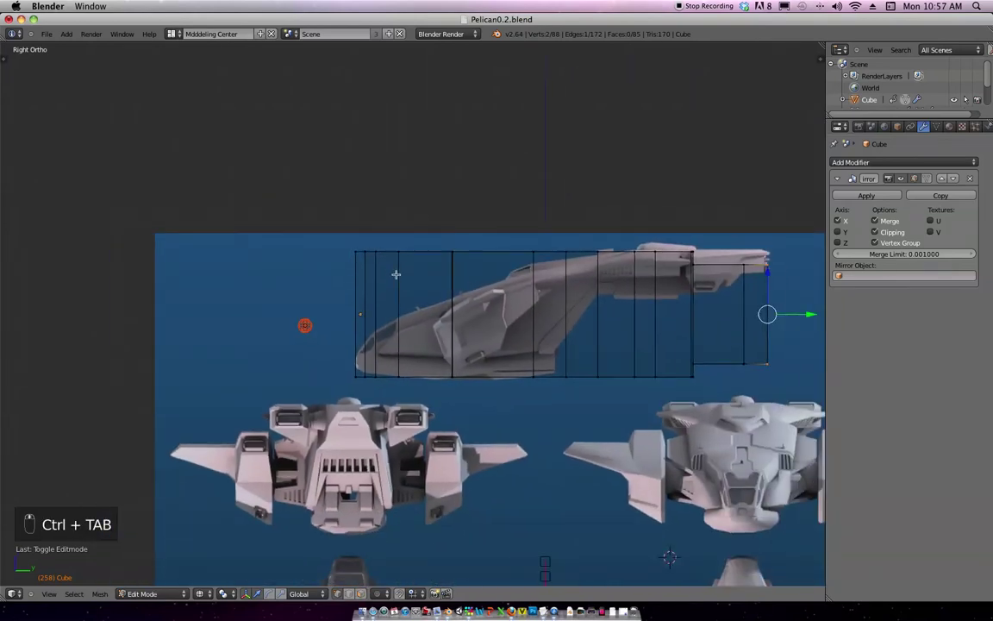
Try to lower the hull's upper front vertices along Z, and undo the move.
key("b")
left_click_drag(274, 197, 405, 266)
key("b")
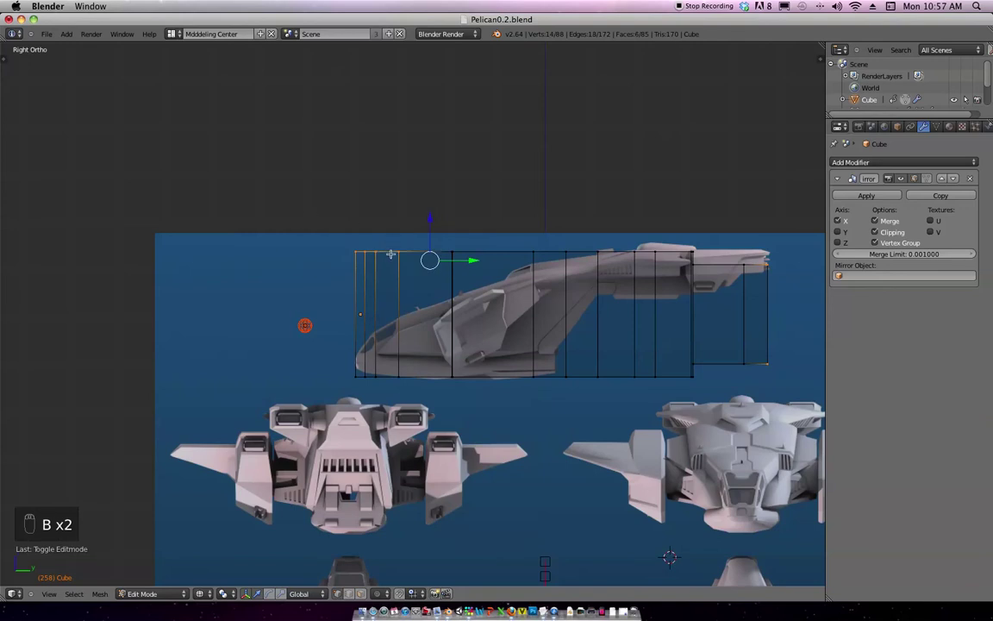
key("alt+o")
key("g")
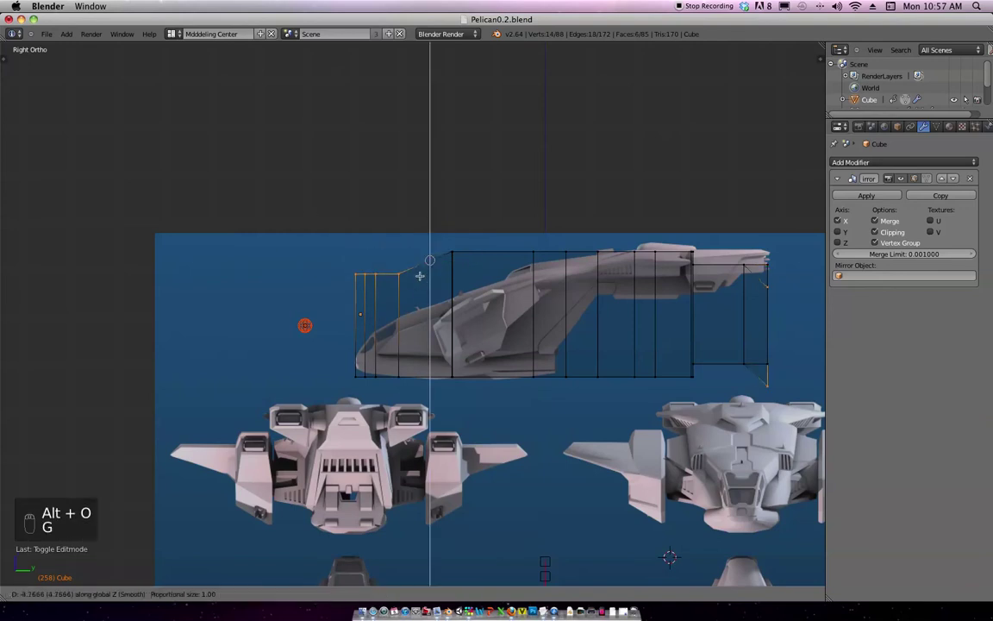
key("o")
key("x")
key("o")
key("o")
key("z")
left_click(399, 250)
Select only the upper vertices of the hull's four front columns and lower them along Z toward the canopy's height.
key("a")
key("b")
left_click_drag(382, 255, 335, 197)
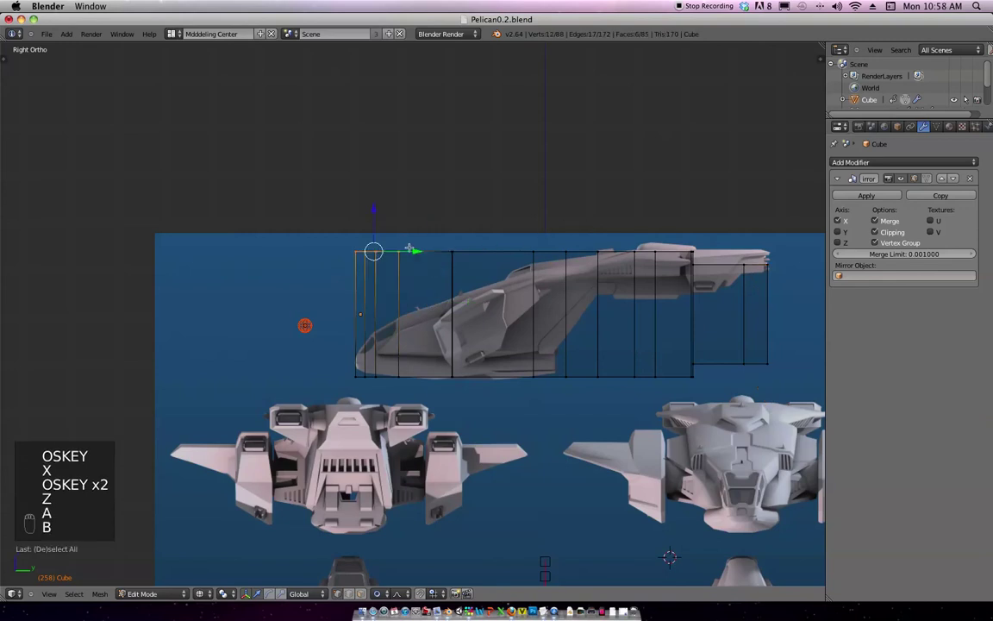
key("g")
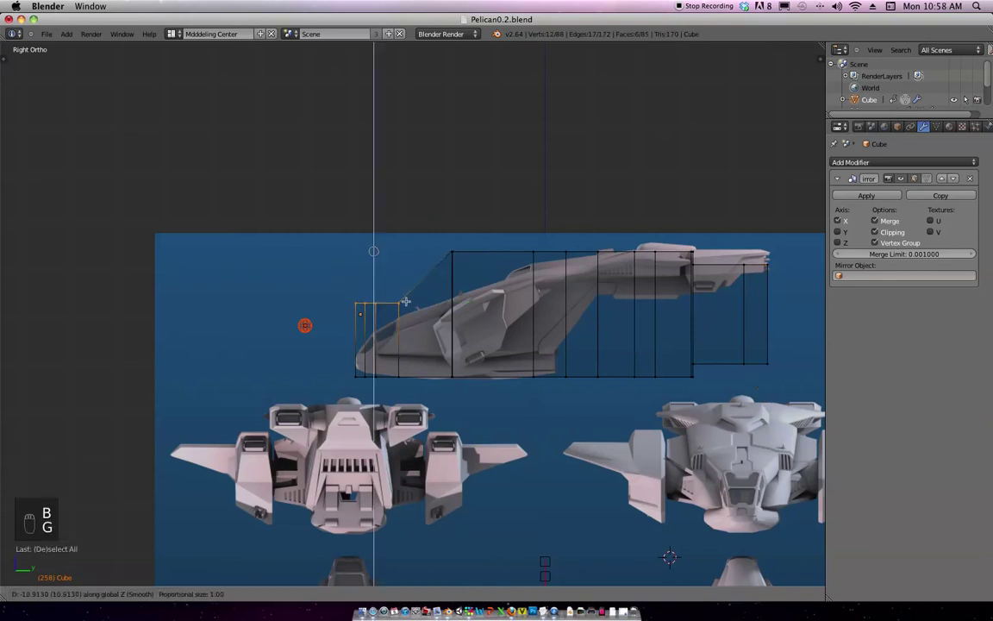
left_click(405, 310)
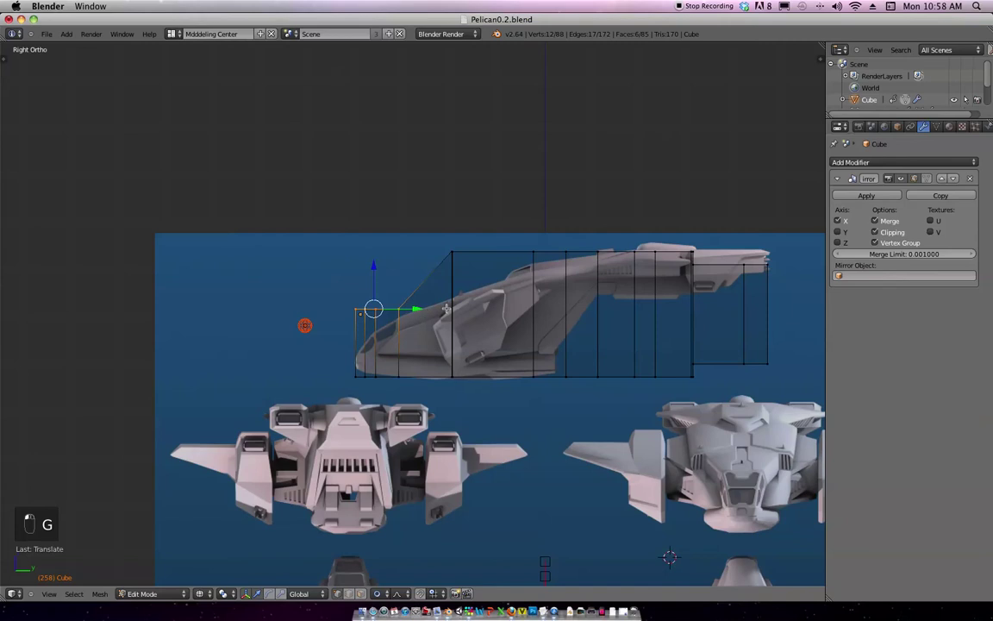
key("alt+o")
key("alt+o")
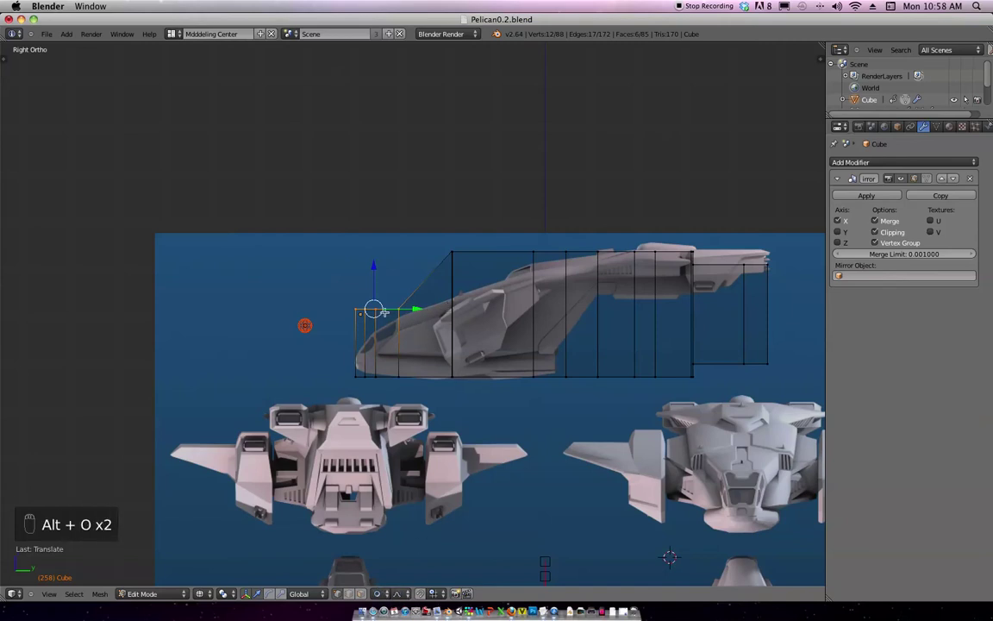
Select the upper vertices of the two foremost columns and lower them along Z toward the nose outline.
key("a")
key("b")
key("g")
key("z")
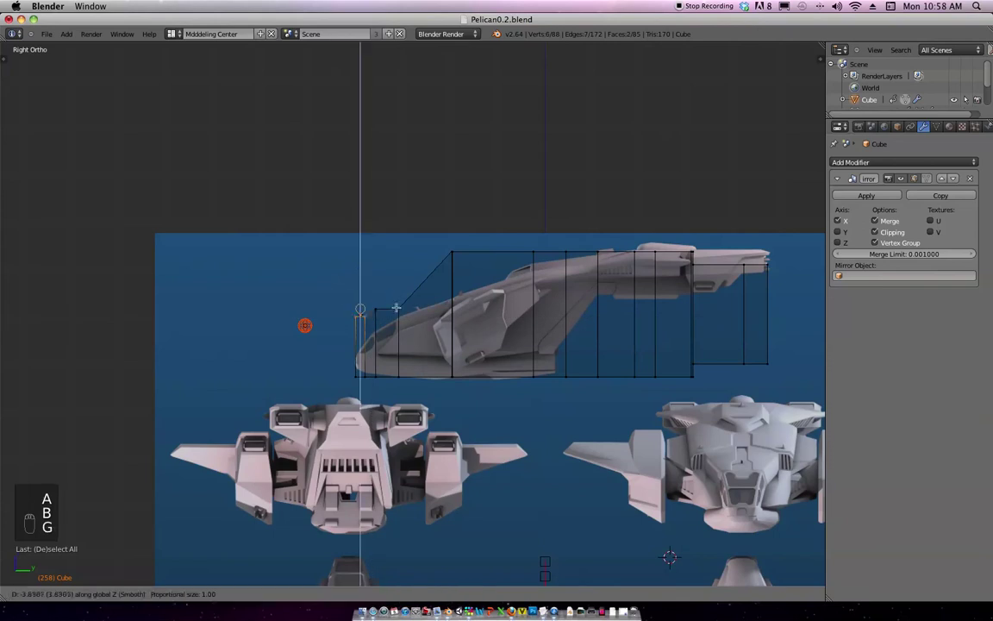
left_click(421, 343)
Add the third column's upper vertices to the selection and lower all three columns along Z toward the windshield outline.
scroll(392, 330, "up", 2)
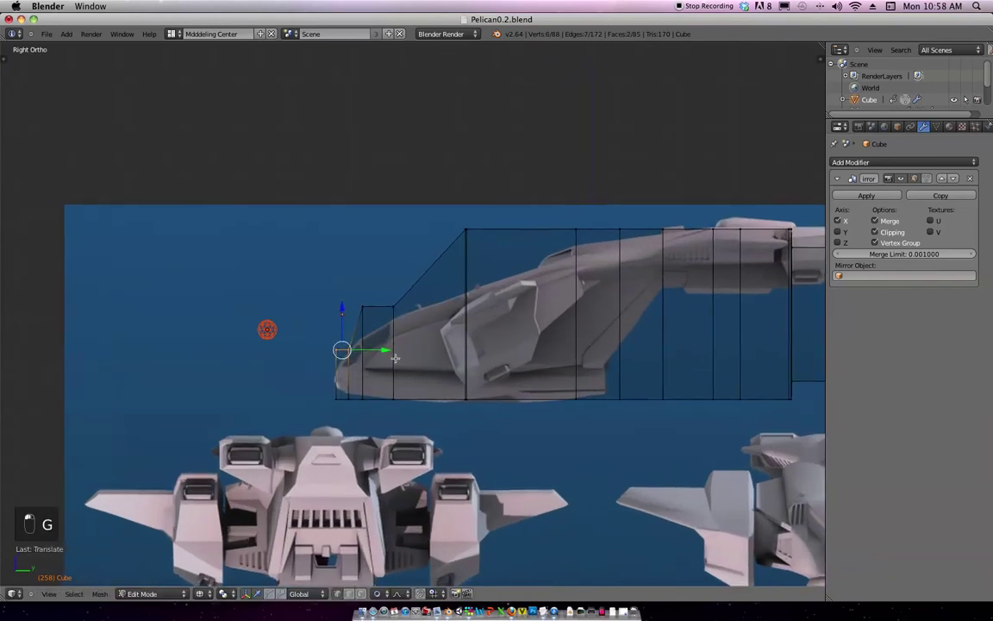
key("b")
left_click_drag(354, 315, 369, 301)
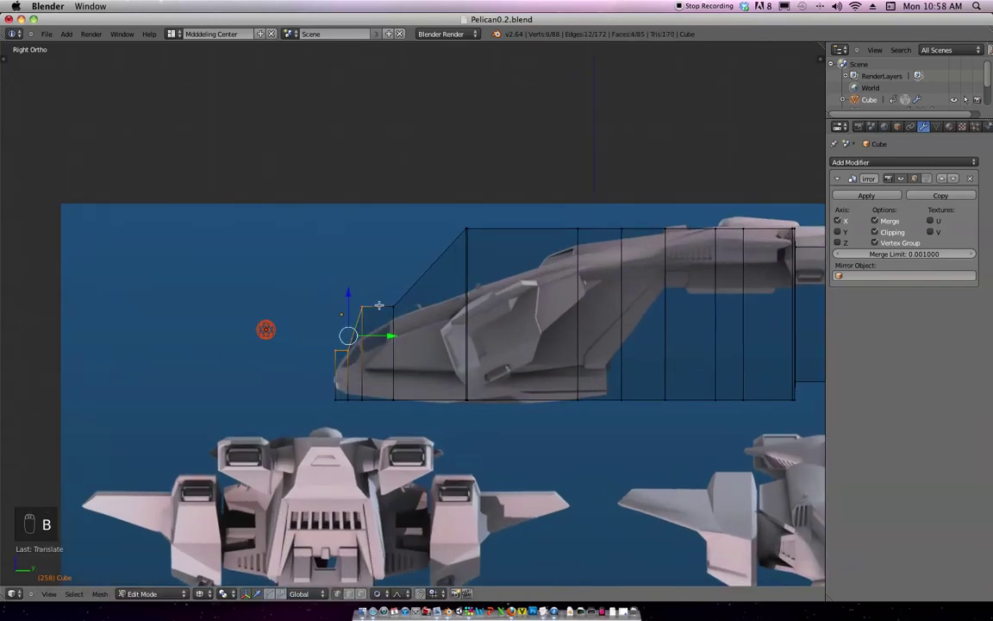
key("g")
key("z")
left_click(381, 328)
Select only the second column's upper vertices and raise them along Z toward the cockpit outline.
key("a")
key("b")
left_click_drag(354, 385, 345, 369)
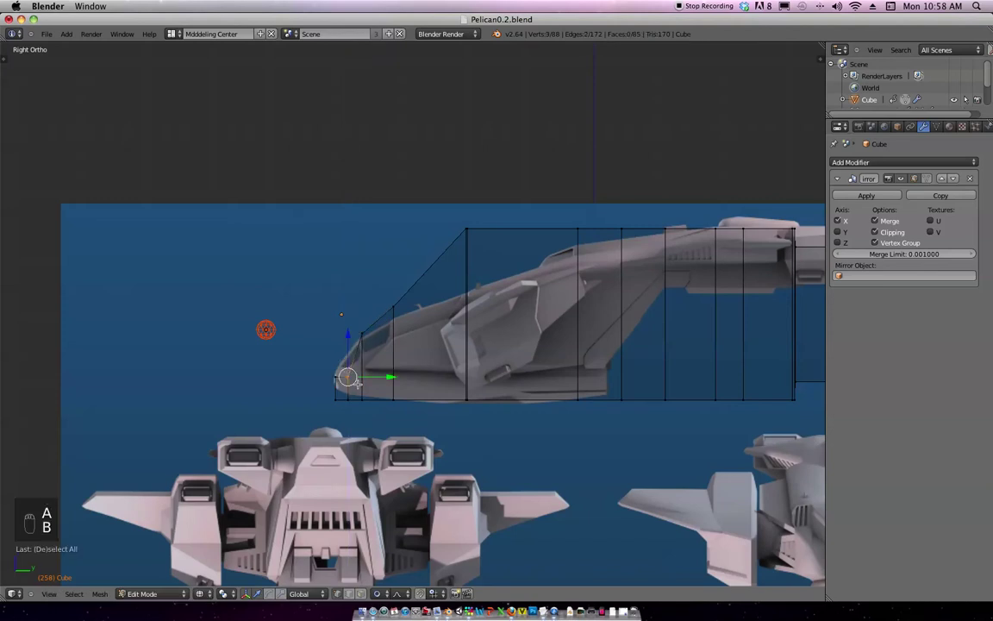
key("g")
key("z")
left_click(359, 365)
Select the third column's upper vertices and lower them slightly onto the reference's canopy edge.
key("a")
key("b")
left_click_drag(370, 344, 355, 326)
key("g")
left_click(381, 338)
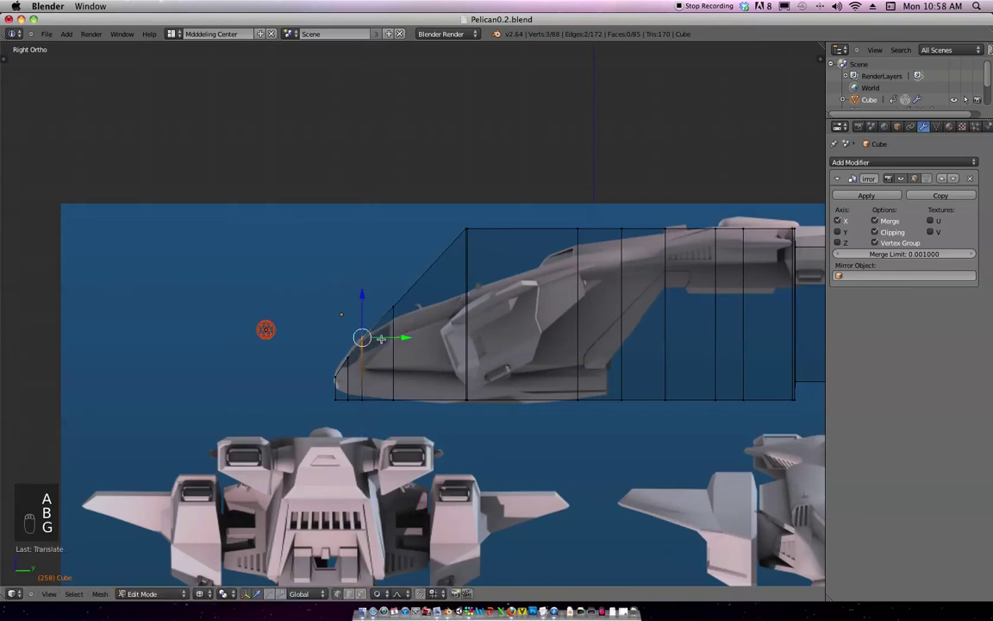
Maximize the 3D view and fit the third column's upper vertices to the canopy corner, shifting them noseward along Y and adjusting the height.
scroll(409, 333, "up", 5)
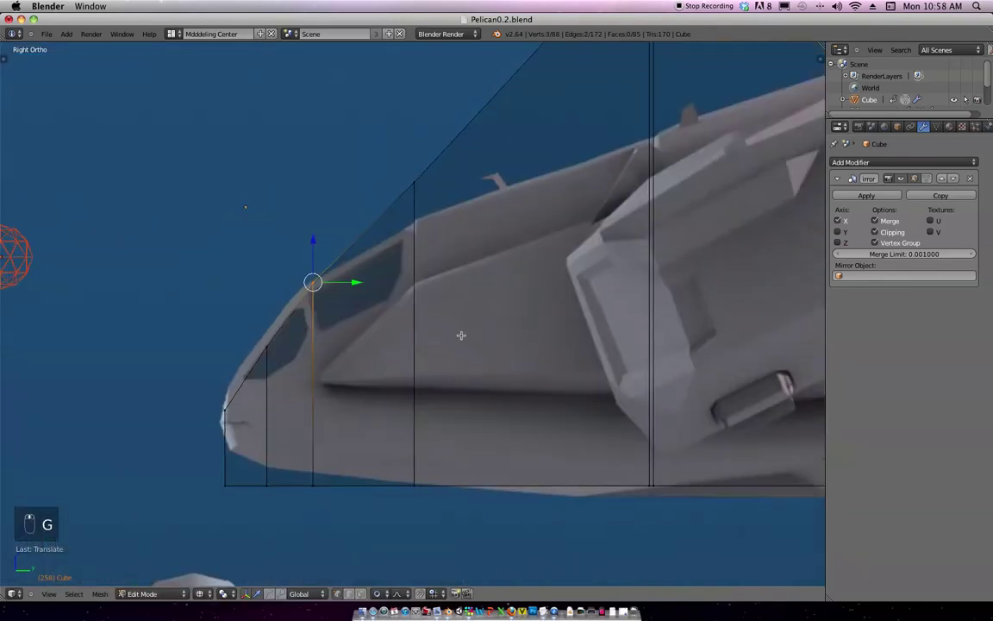
key("ctrl+Down")
scroll(537, 288, "down", 4)
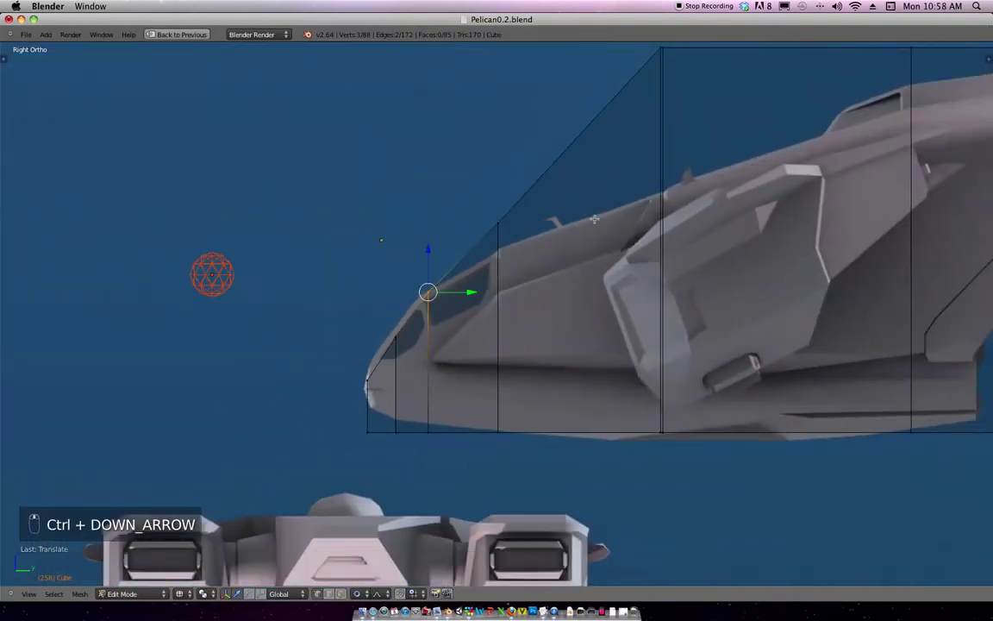
middle_click_drag(633, 217, 637, 222, "shift")
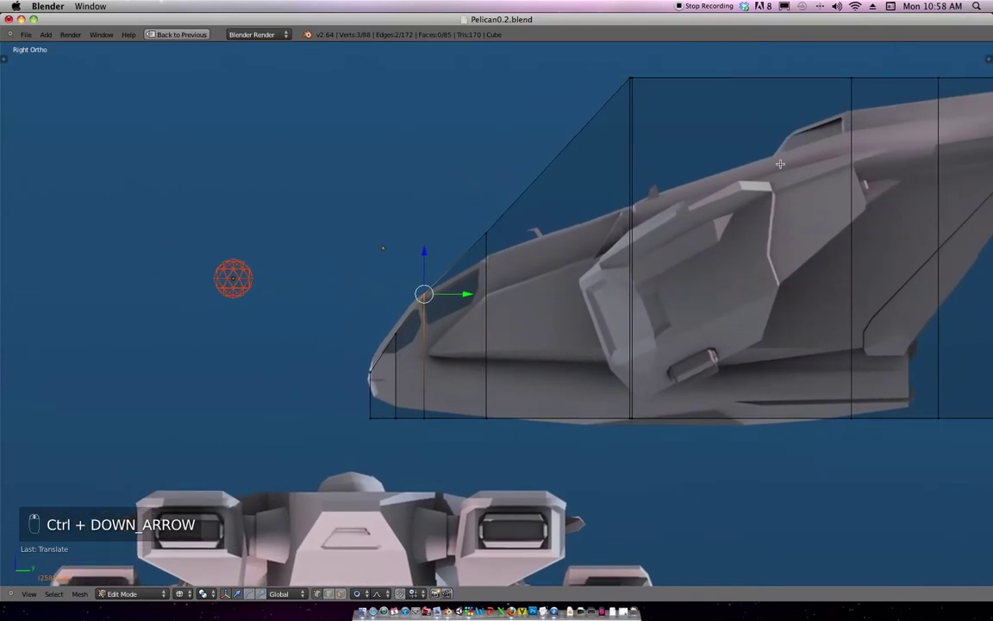
scroll(480, 216, "up", 4)
scroll(393, 310, "up", 1)
scroll(394, 311, "up", 1)
key("g")
middle_click(347, 333)
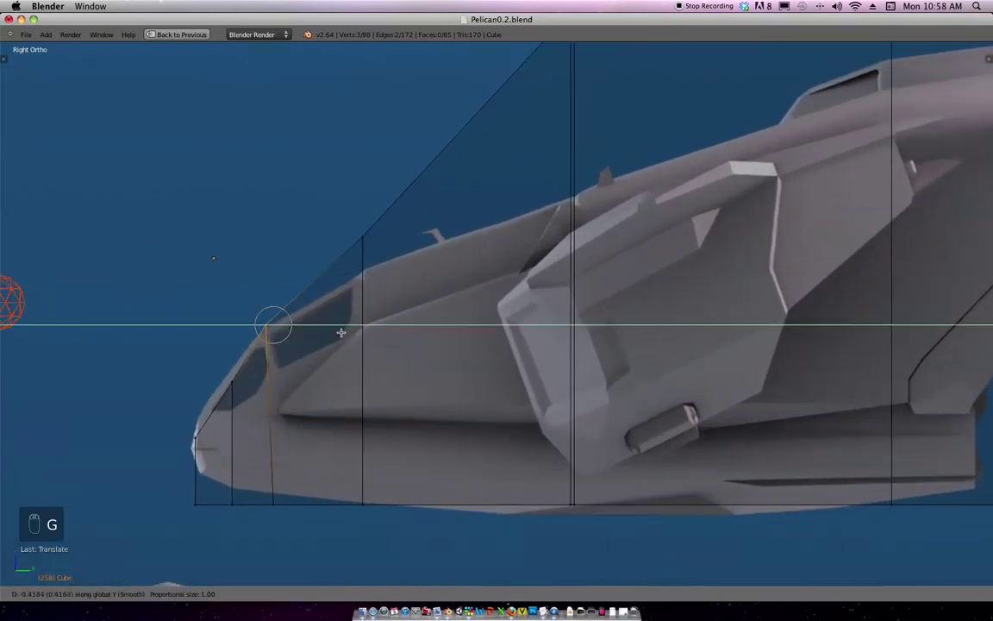
left_click(339, 333)
key("g")
middle_click(344, 321)
left_click(344, 324)
Select the second column's upper vertices and raise them along Z onto the windshield outline.
middle_click_drag(364, 326, 362, 289, "shift")
middle_click_drag(362, 289, 460, 209, "ctrl")
middle_click_drag(460, 209, 466, 246, "ctrl")
scroll(466, 246, "up", 1)
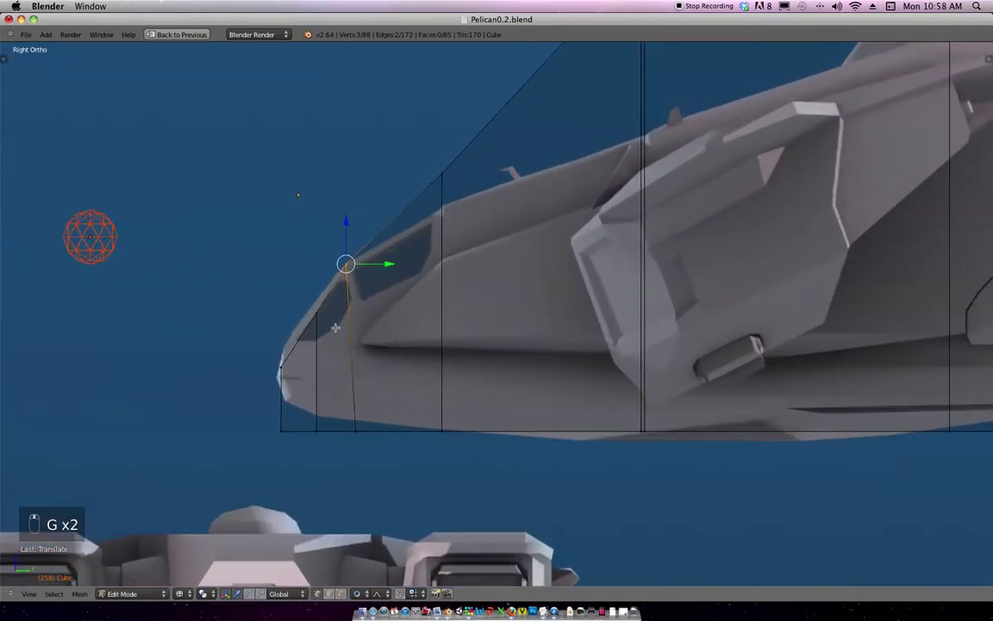
key("a")
key("b")
left_click_drag(327, 338, 272, 273)
key("g")
middle_click(335, 312)
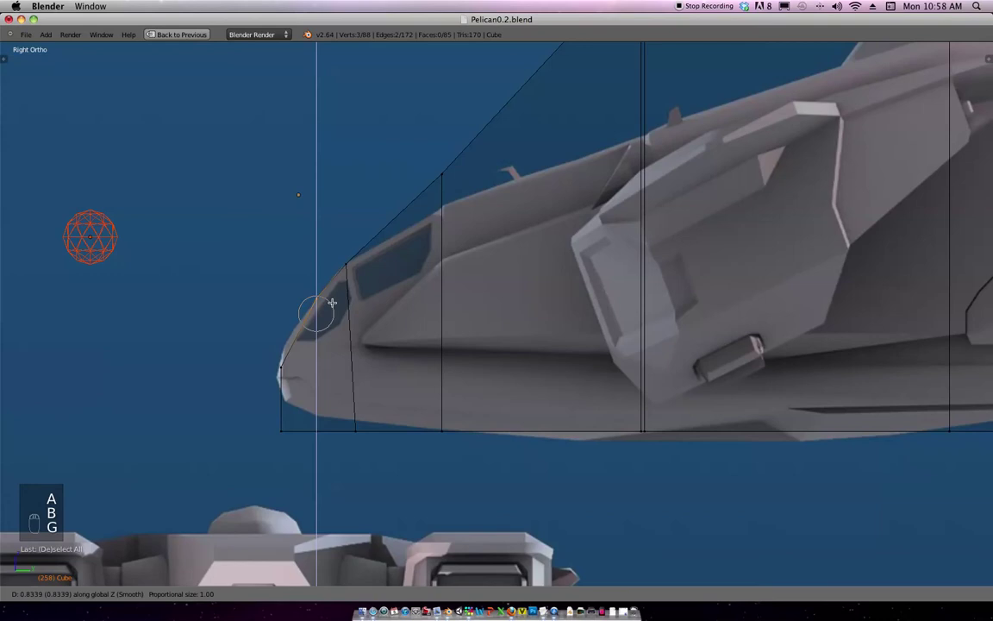
left_click(332, 298)
Select the foremost column's upper vertices and raise them along Z to the base of the windshield.
key("a")
key("b")
left_click_drag(301, 385, 259, 341)
key("g")
middle_click(330, 350)
left_click(332, 336)
key("g")
left_click(319, 347)
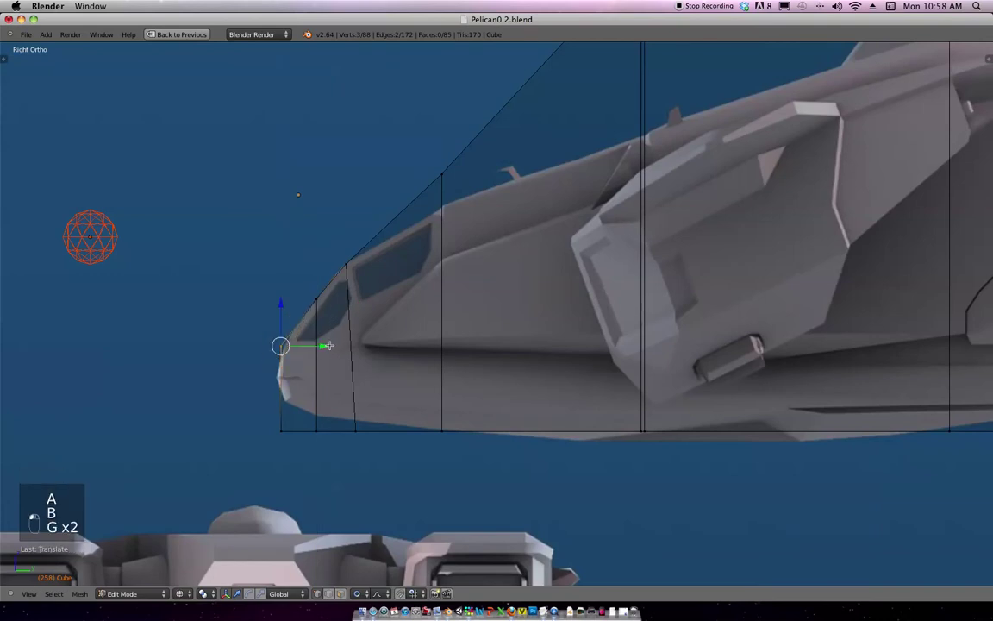
key("super+z")
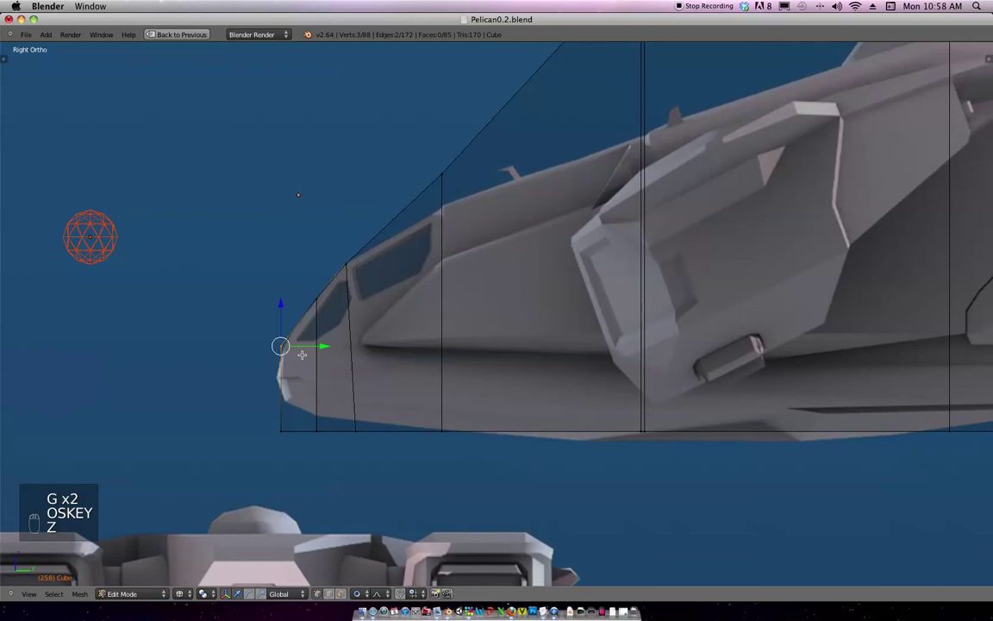
Nudge the foremost upper vertices slightly backward along Y onto the nose outline.
key("g")
middle_click(306, 355)
left_click(309, 354)
Select the foremost column's bottom vertices and raise them along Z to the height of the nose tip.
middle_click_drag(321, 405, 313, 337, "shift")
key("a")
key("b")
left_click_drag(256, 345, 293, 379)
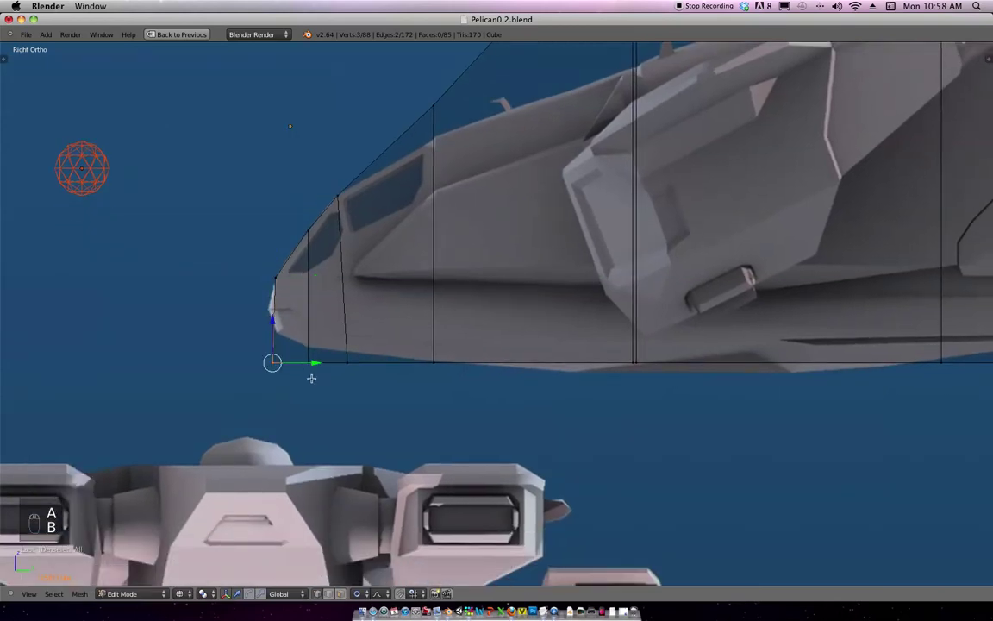
key("g")
middle_click(307, 370)
left_click(306, 341)
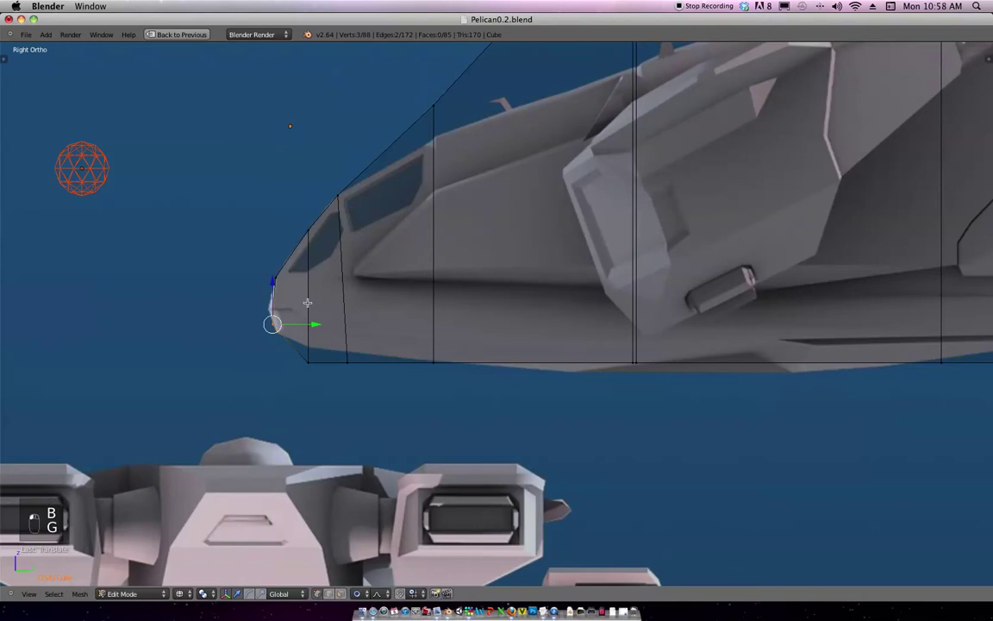
scroll(327, 345, "up", 4)
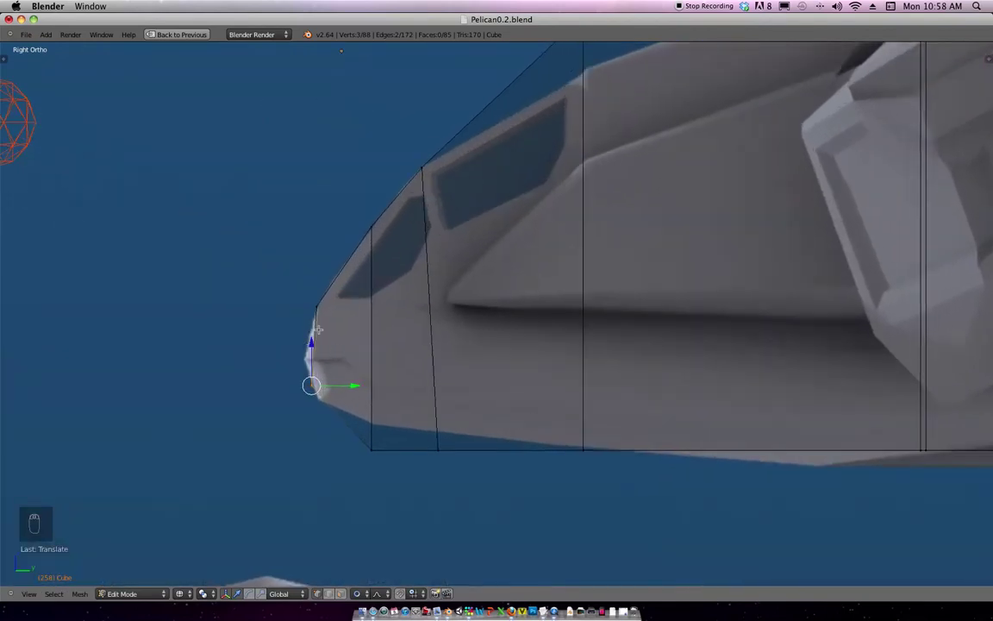
key("g")
key("z")
left_click(340, 358)
key("g")
key("x")
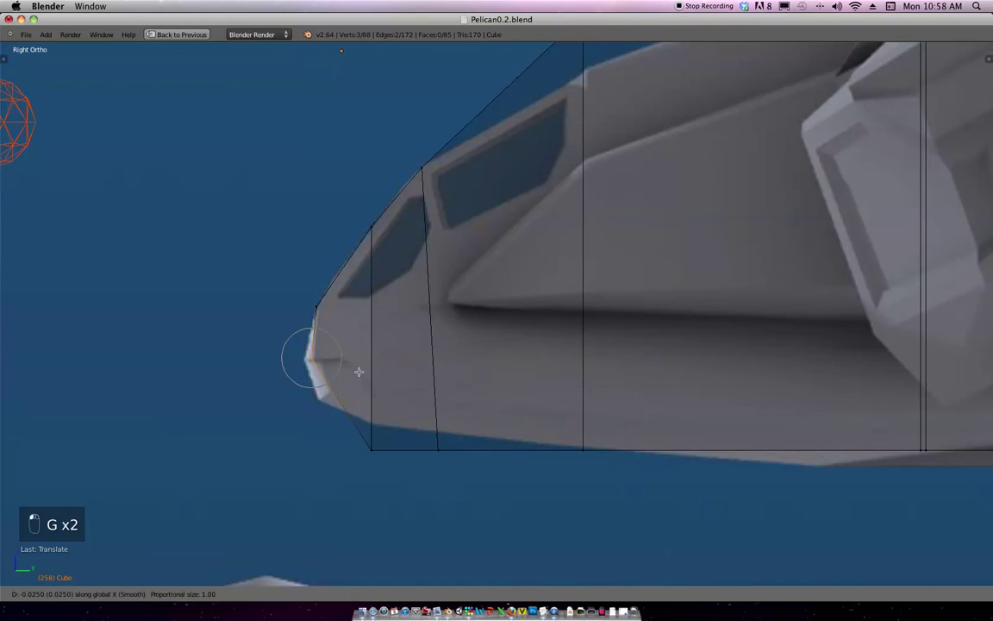
left_click(356, 372)
key("super+z")
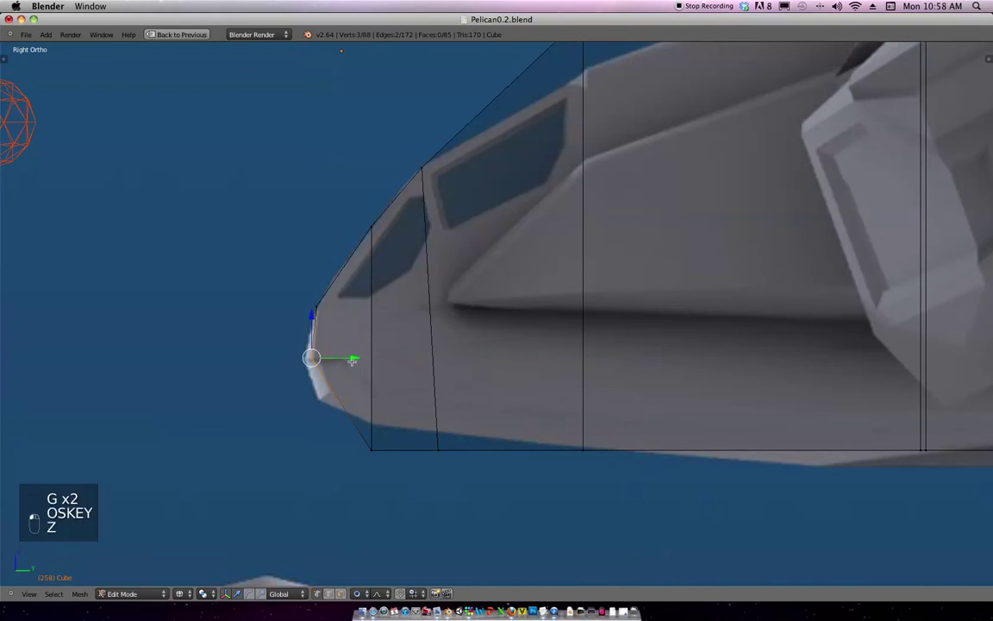
Nudge the foremost lower vertices onto the reference's nose tip and leave Edit Mode.
key("g")
left_click(349, 359)
scroll(431, 328, "down", 5)
key("Tab")
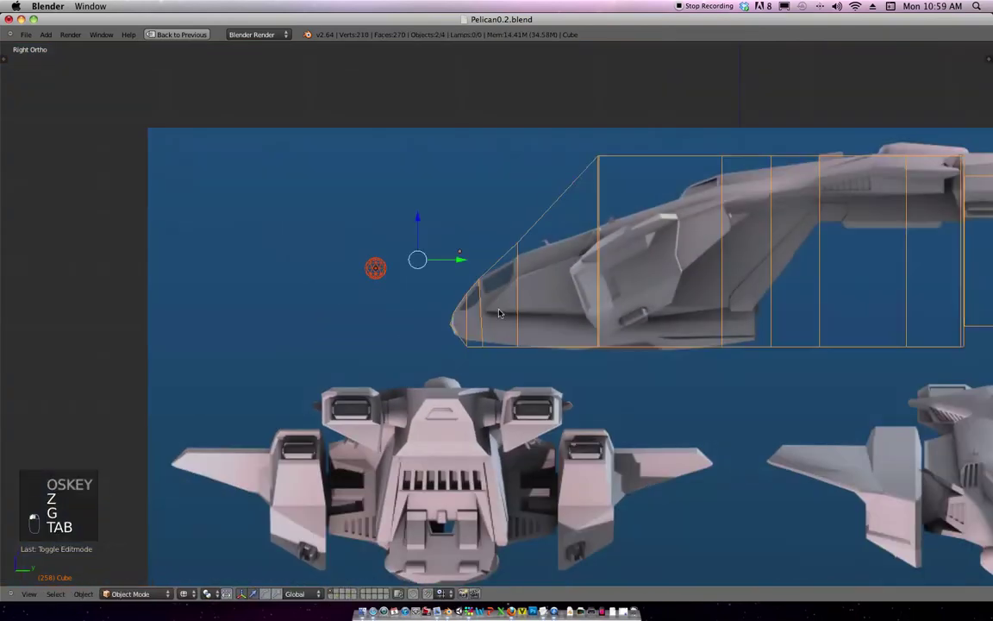
Rotate the hull and icosphere -90 degrees about Z so the side profile faces the front view.
scroll(498, 313, "down", 5)
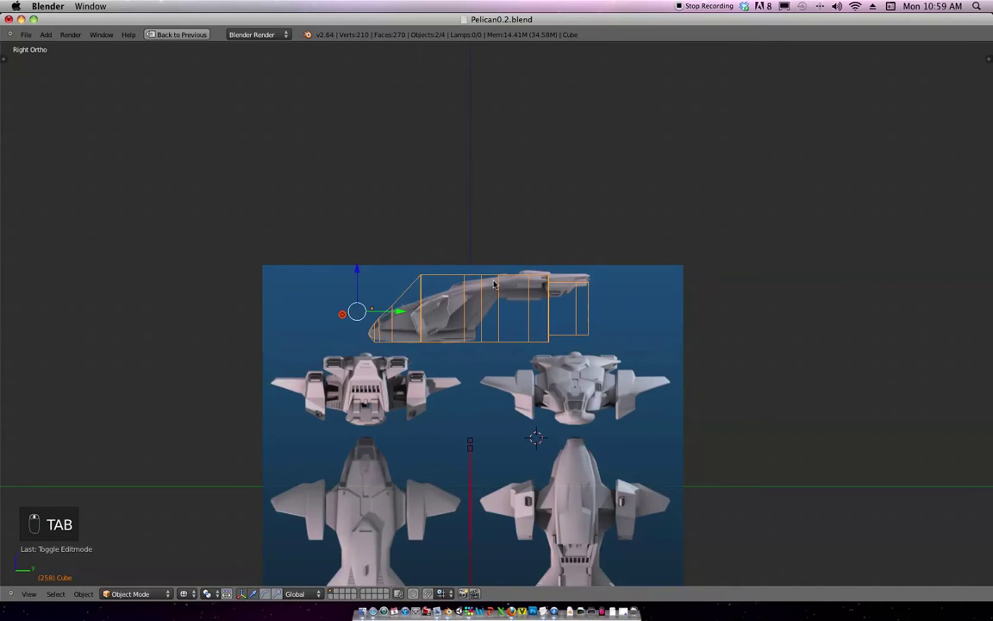
key("KP_3")
key("KP_1")
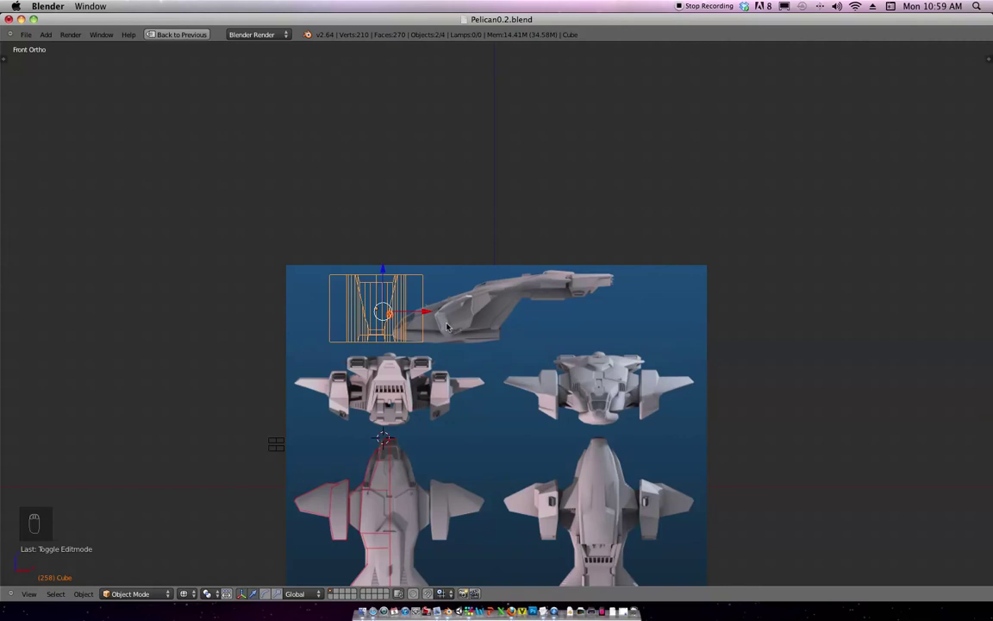
middle_click_drag(444, 325, 447, 354)
type("r90")
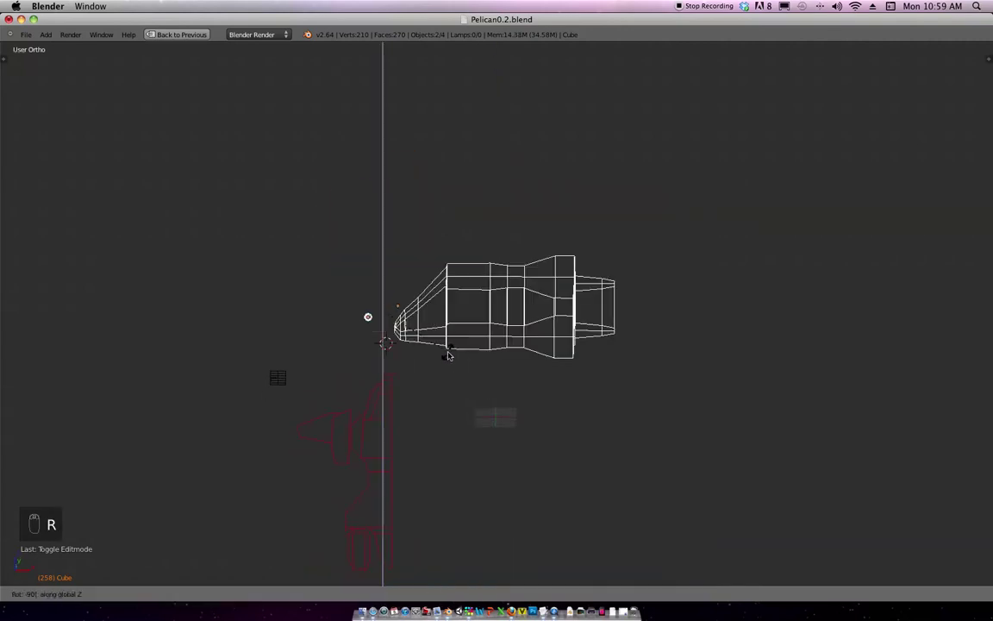
key("Return")
key("KP_1")
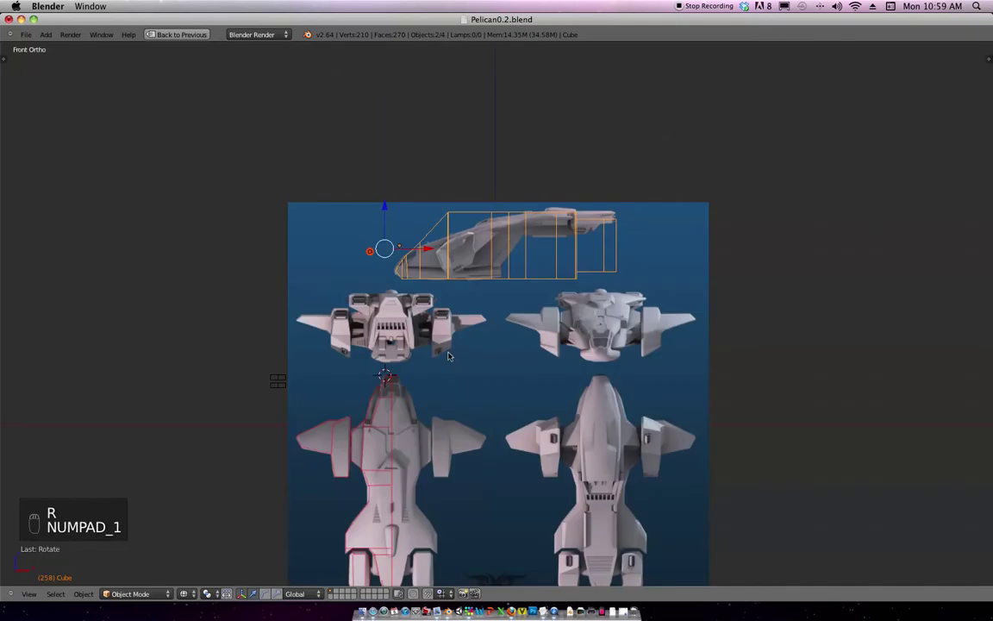
In front view, shift the hull and icosphere slightly noseward along X to align them with the side-view reference.
key("Tab")
scroll(591, 276, "up", 5)
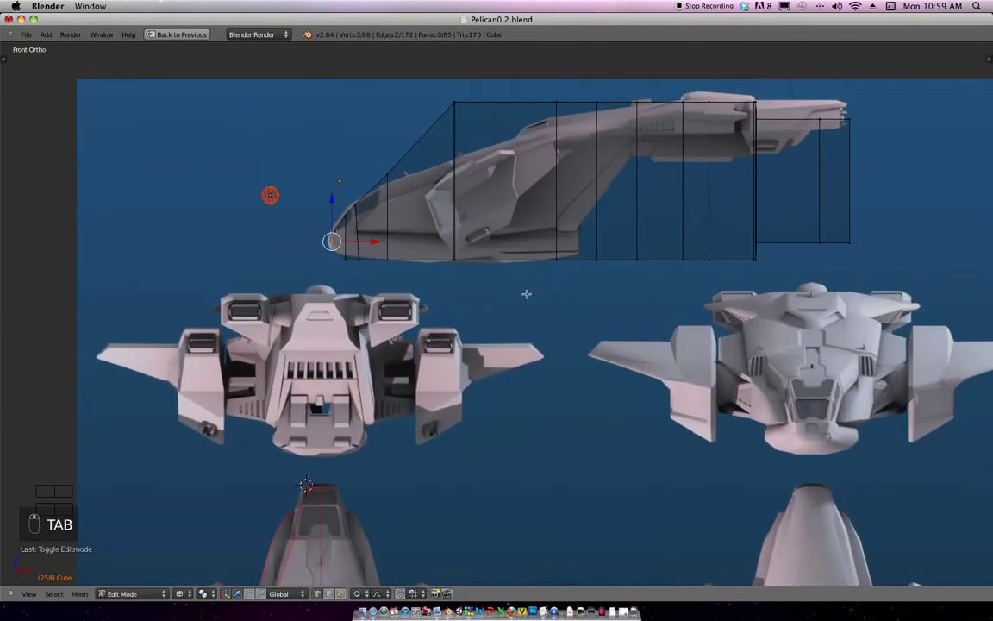
middle_click_drag(473, 275, 502, 346, "shift")
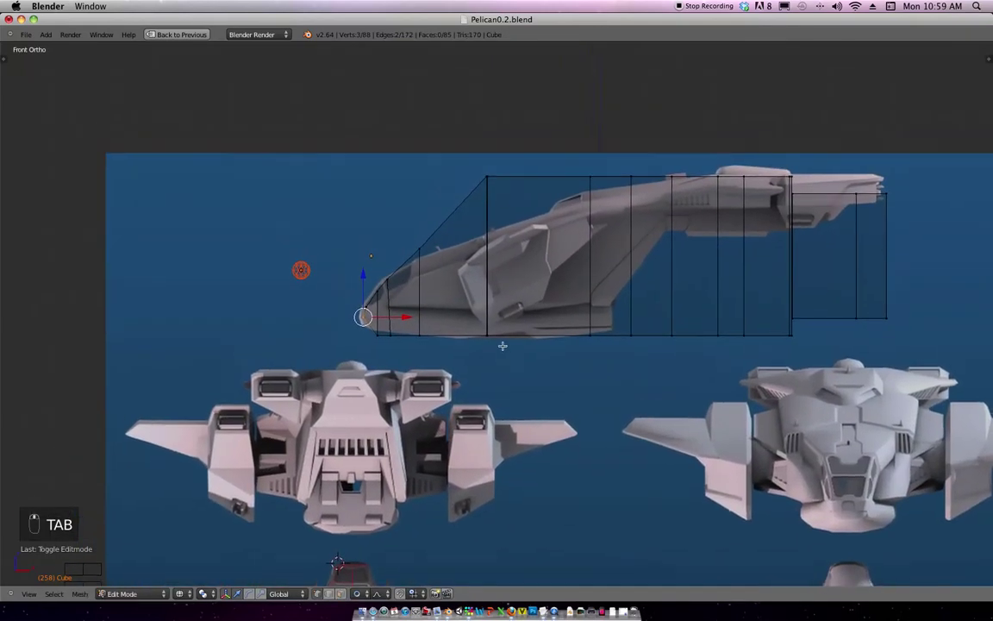
key("Tab")
scroll(517, 310, "left", 3)
scroll(581, 281, "up", 3)
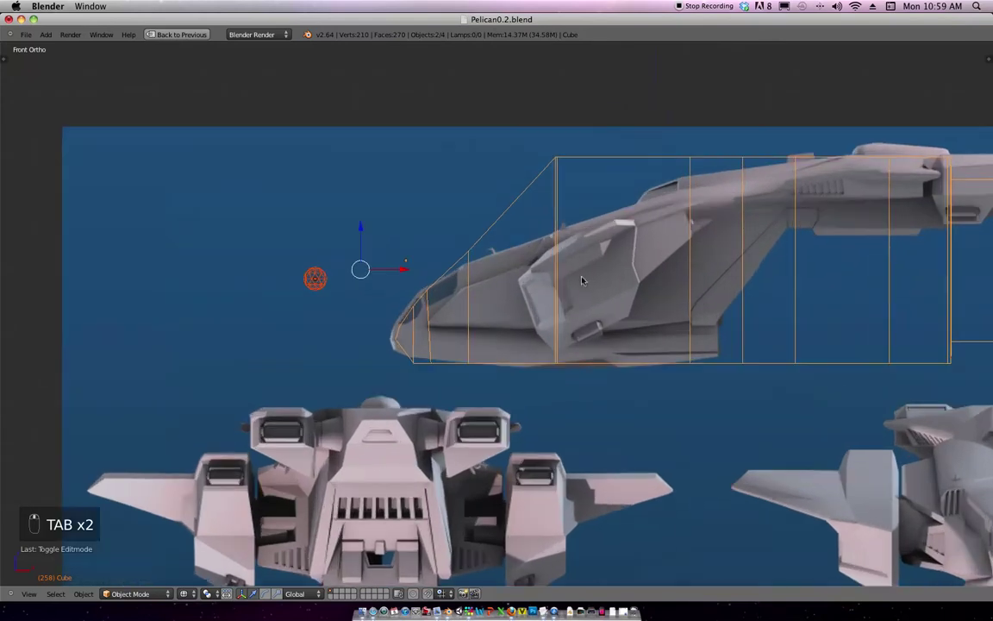
key("g")
left_click(633, 298)
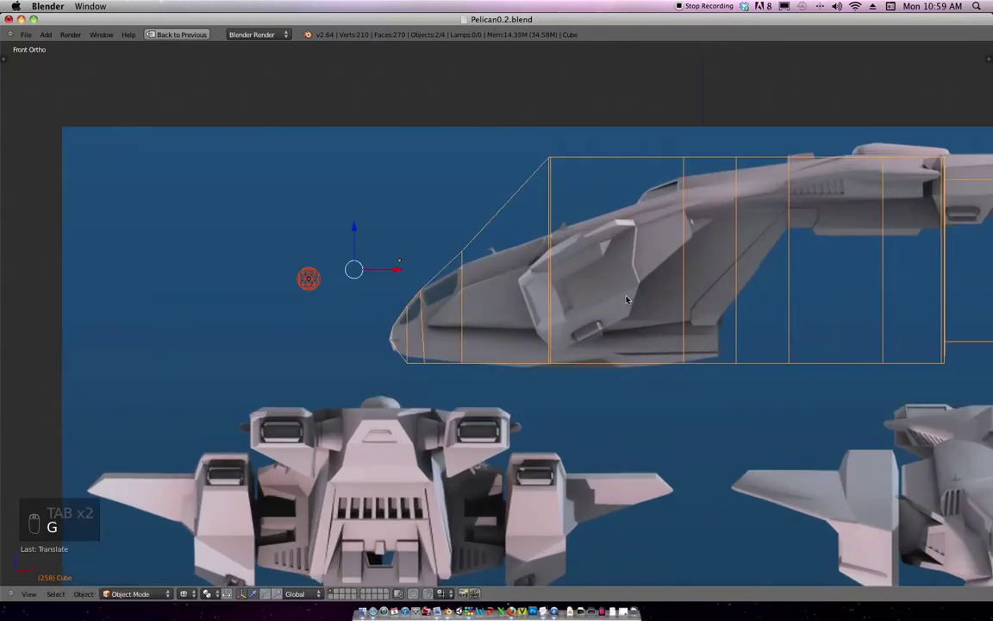
scroll(293, 319, "right", 5)
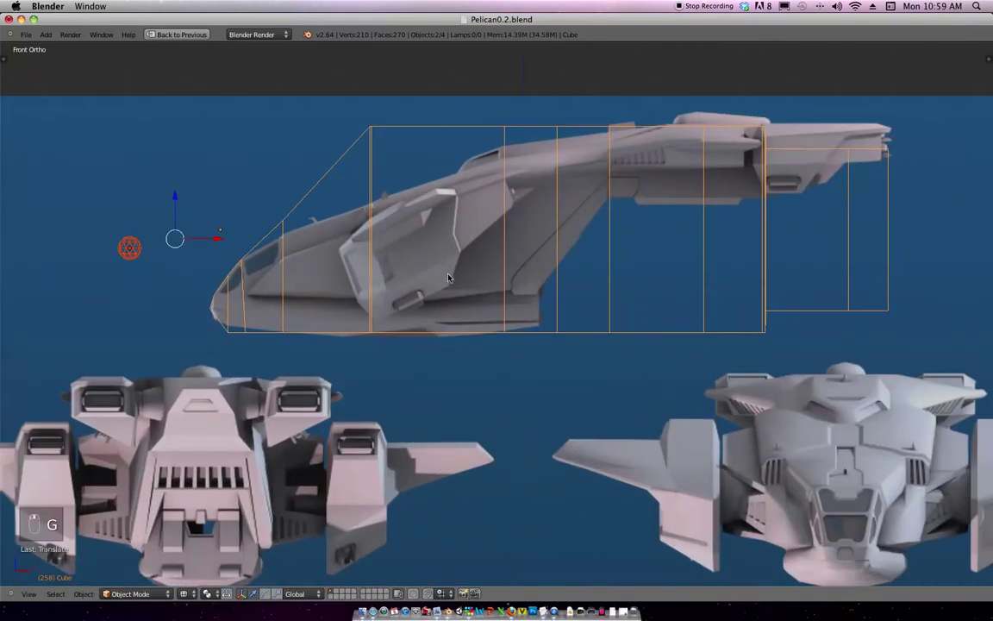
scroll(561, 245, "up", 2)
scroll(560, 246, "left", 2)
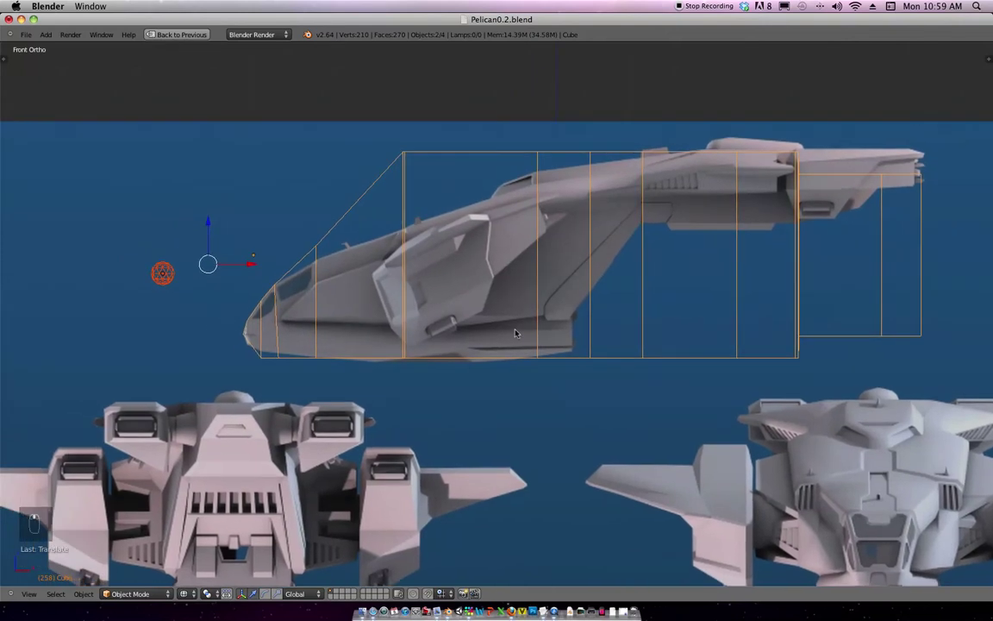
Enter Edit Mode and nudge the selected foremost vertices onto the reference's nose tip.
key("Tab")
scroll(539, 221, "left", 5)
scroll(539, 221, "down", 3)
scroll(539, 221, "up", 5)
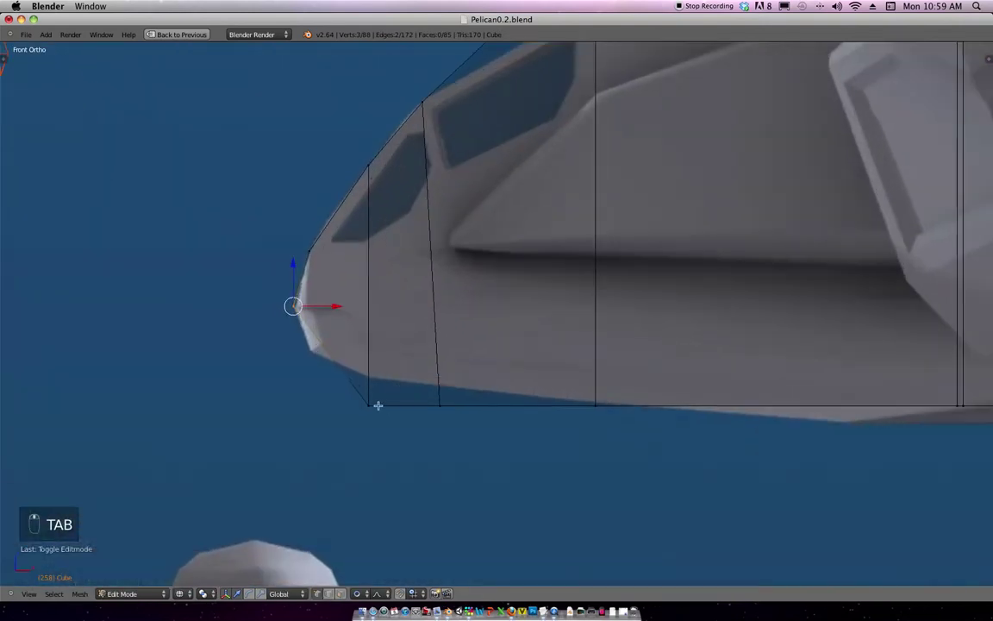
scroll(376, 339, "up", 2)
key("g")
left_click(375, 337)
key("g")
left_click(359, 337)
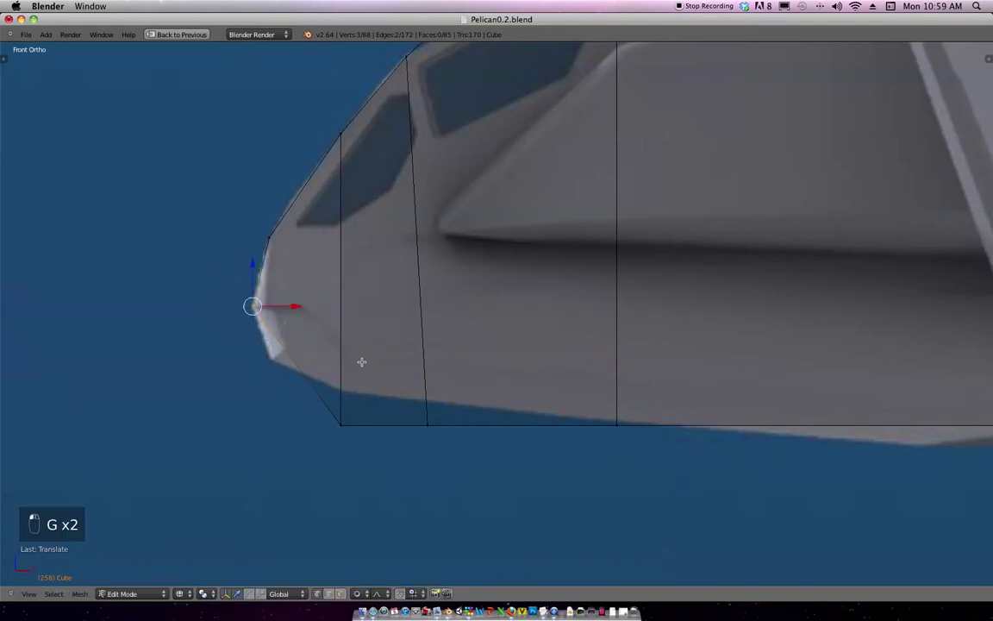
Select the bottom vertices of the column behind the nose tip and move them along Z and X to the nose's lower front corner.
key("a")
key("b")
left_click_drag(361, 432, 329, 414)
key("g")
left_click(312, 388)
key("g")
key("z")
left_click(310, 330)
key("g")
key("x")
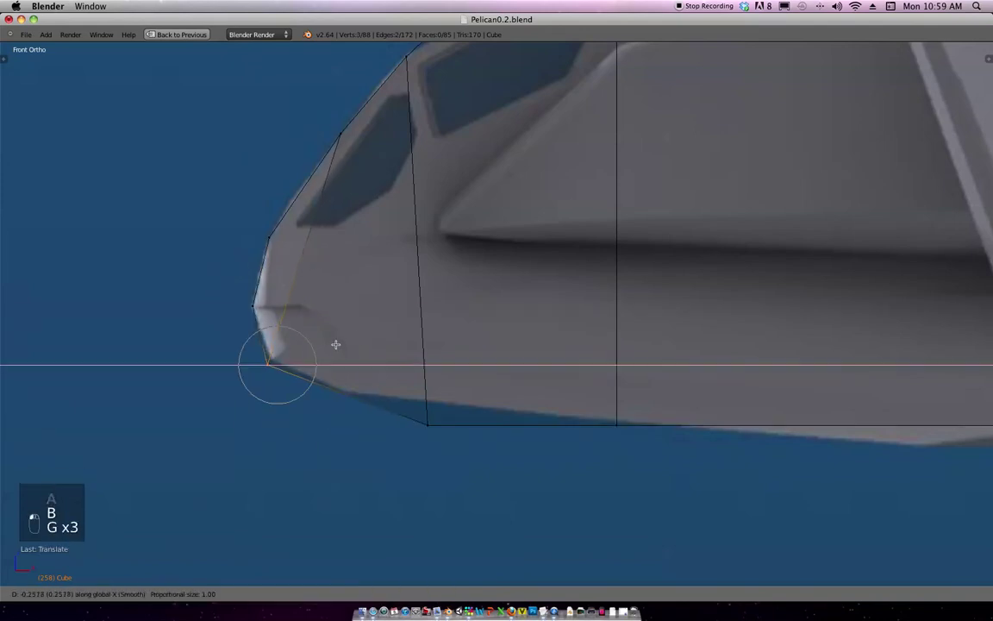
left_click(336, 344)
key("g")
key("z")
left_click(338, 338)
Select the next column's bottom vertices and shift them noseward and up onto the reference's chin line.
key("a")
key("b")
left_click_drag(450, 446, 395, 354)
key("g")
left_click(443, 382)
key("g")
key("x")
left_click(370, 374)
key("g")
key("z")
left_click(374, 363)
Select the top vertices of the column behind the cockpit windows and lower them along Z onto the canopy roofline.
middle_click_drag(488, 348, 477, 365, "shift")
scroll(477, 366, "down", 4)
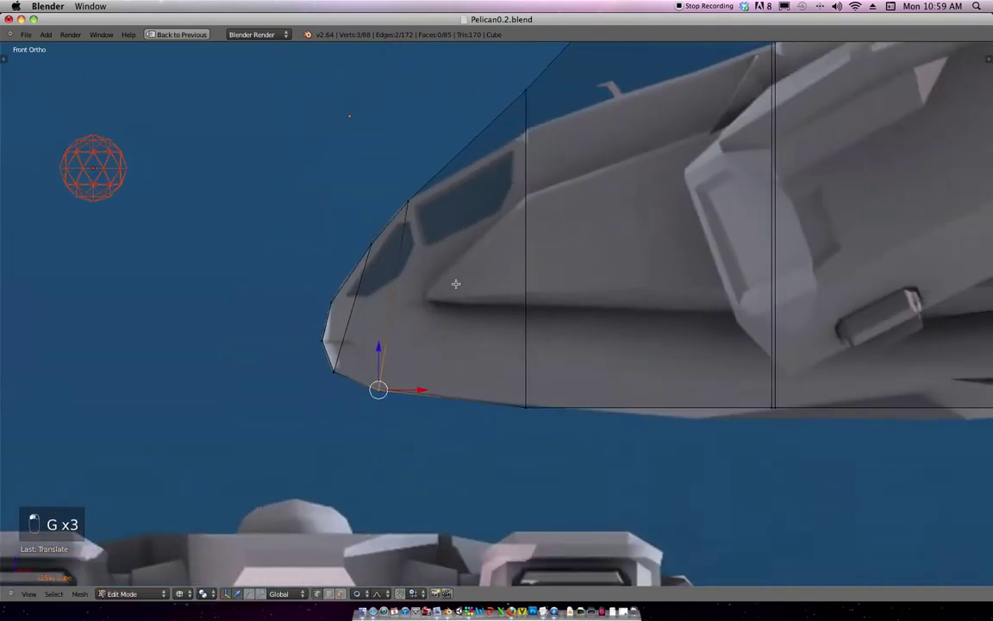
scroll(487, 226, "up", 3)
key("a")
key("a")
key("a")
key("s")
key("s")
key("b")
left_click_drag(487, 210, 411, 147)
key("g")
middle_click_drag(456, 176, 496, 258)
left_click(499, 262)
key("g")
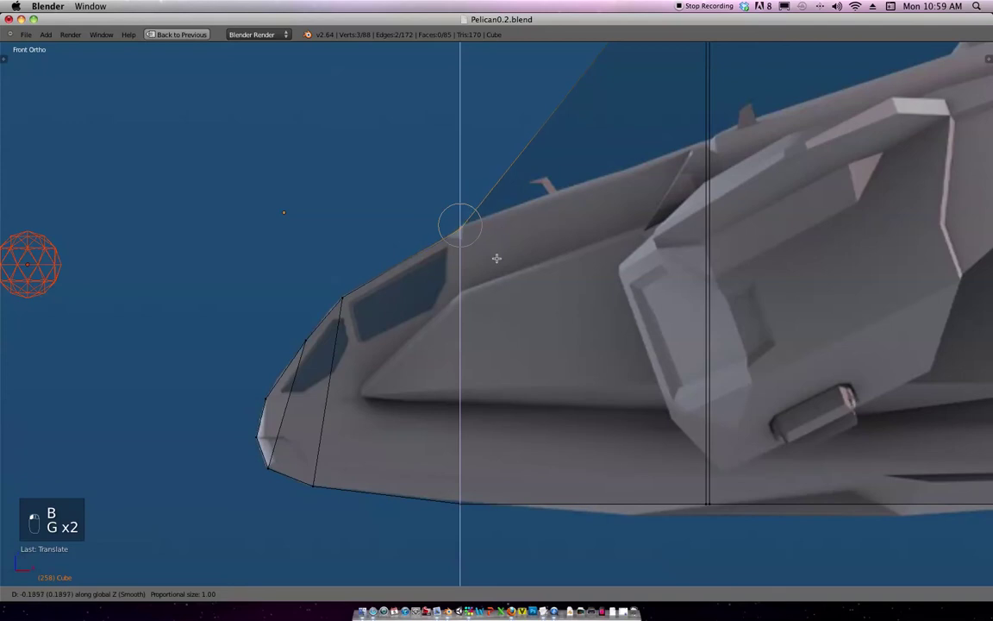
left_click(505, 255)
scroll(495, 244, "down", 3)
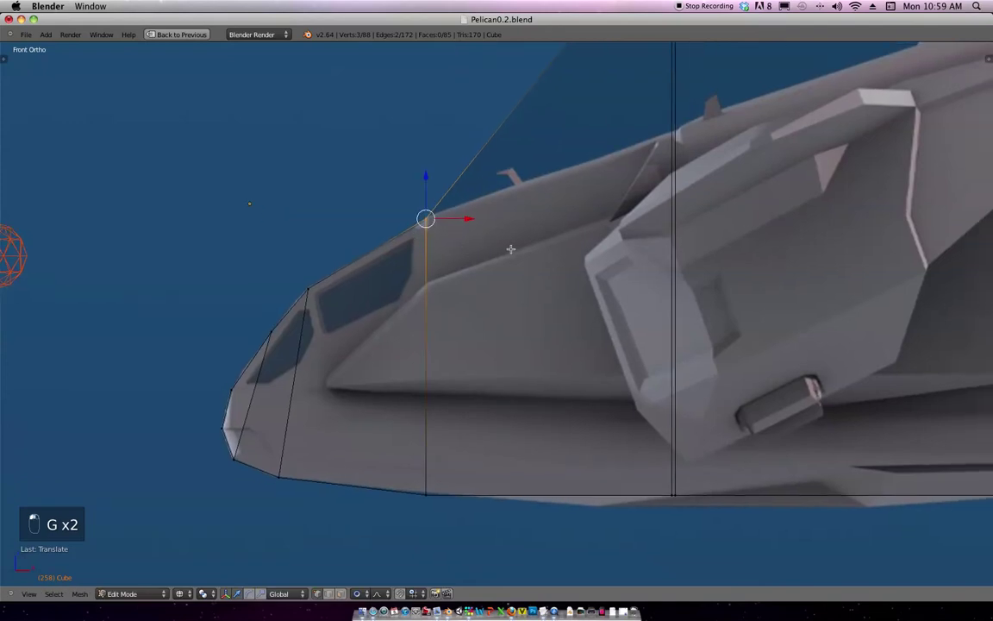
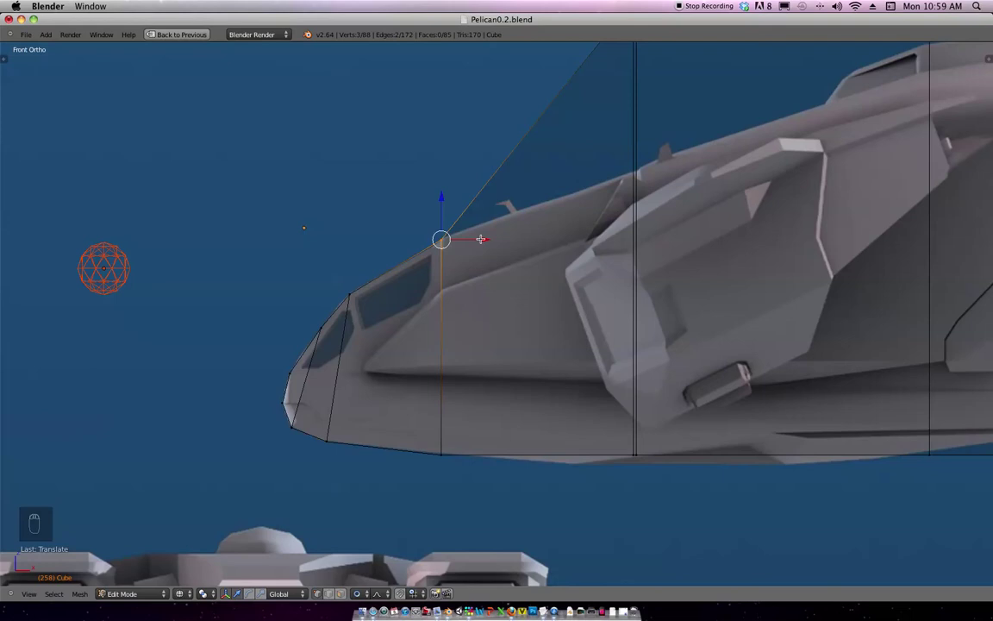
Lower the bottom vertices of the two adjacent columns along Z and shift them noseward to the front of the belly's flat section.
scroll(696, 245, "down", 3)
key("a")
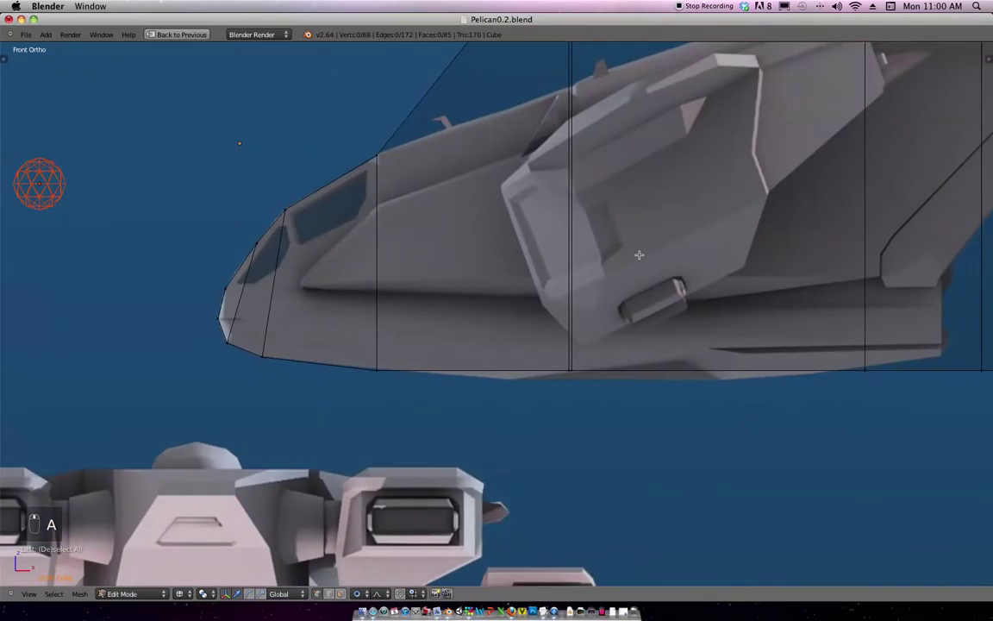
scroll(656, 267, "up", 3)
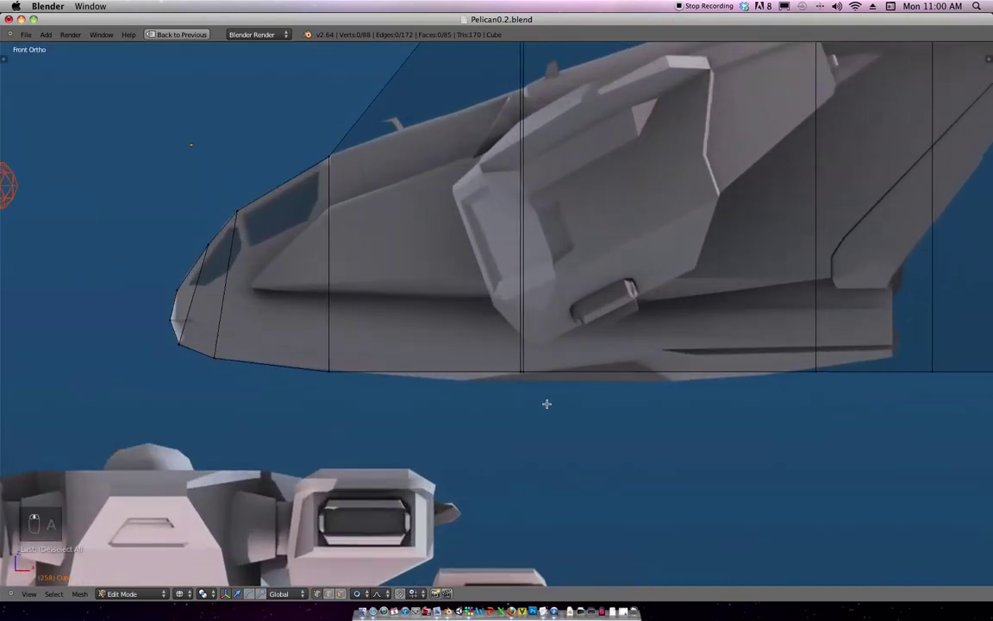
key("b")
left_click_drag(546, 403, 493, 345)
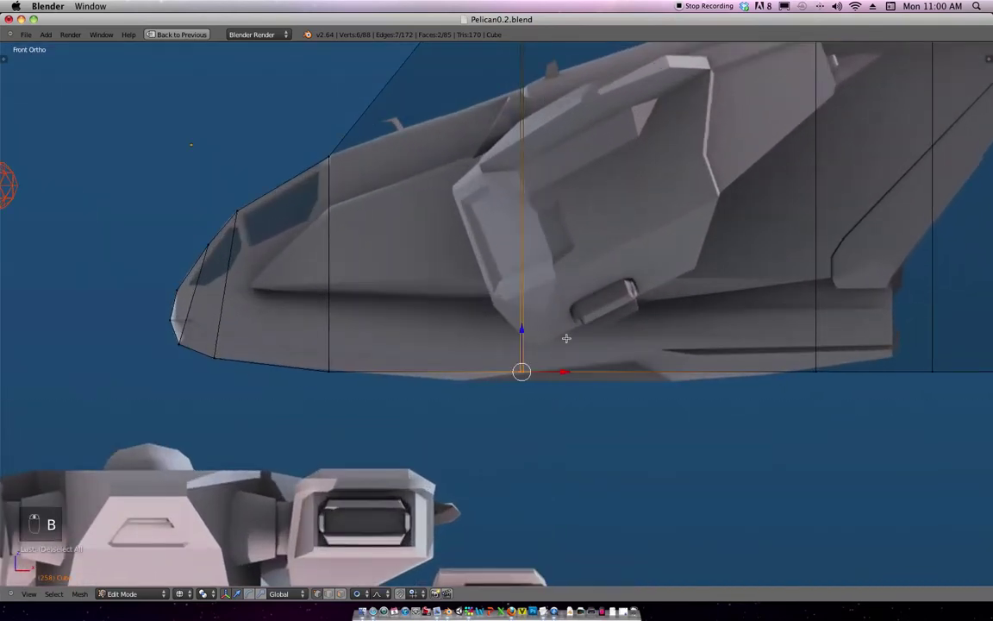
key("g")
key("g")
key("g")
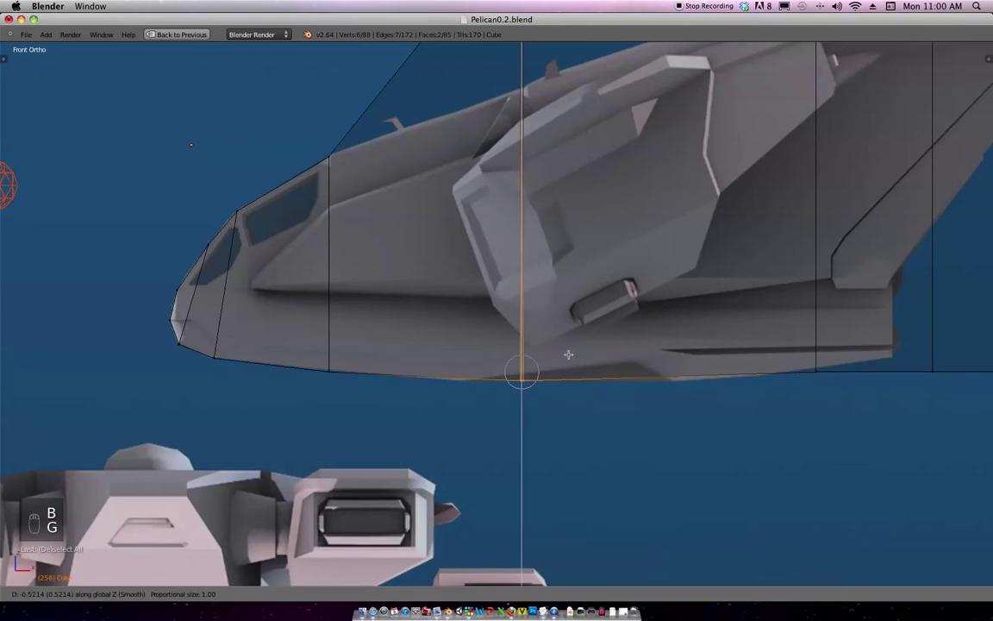
left_click(537, 352)
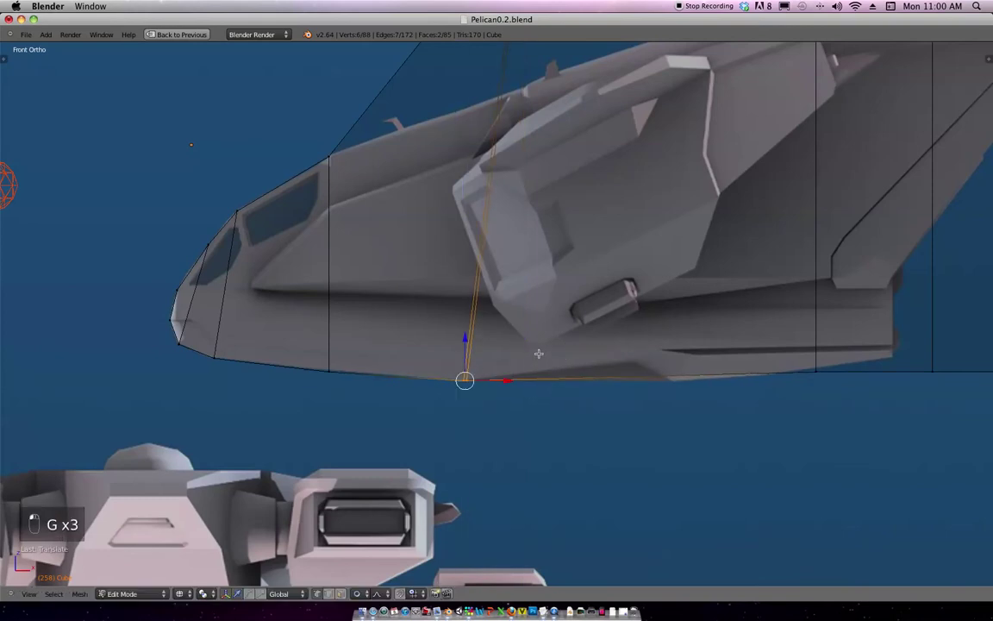
Select the following column's bottom vertices and move them noseward along X and down to where the belly starts rising toward the rear.
scroll(584, 276, "down", 2)
mouse_move(583, 263)
middle_mouse_down()
mouse_move(609, 297)
mouse_move(687, 277)
mouse_move(567, 284)
mouse_move(574, 302)
mouse_move(551, 291)
mouse_move(556, 320)
mouse_move(572, 295)
middle_mouse_up()
key("KP_1")
middle_click_drag(567, 181, 538, 292, "shift")
middle_click_drag(538, 292, 503, 368, "ctrl")
key("a")
key("b")
left_click_drag(493, 386, 443, 339)
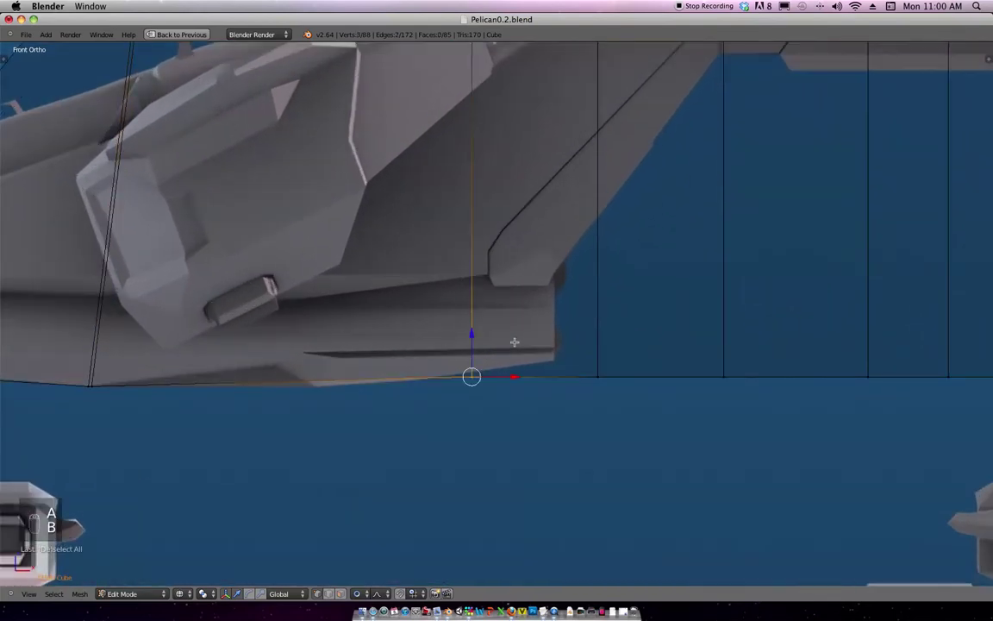
key("g")
key("x")
left_click(473, 350)
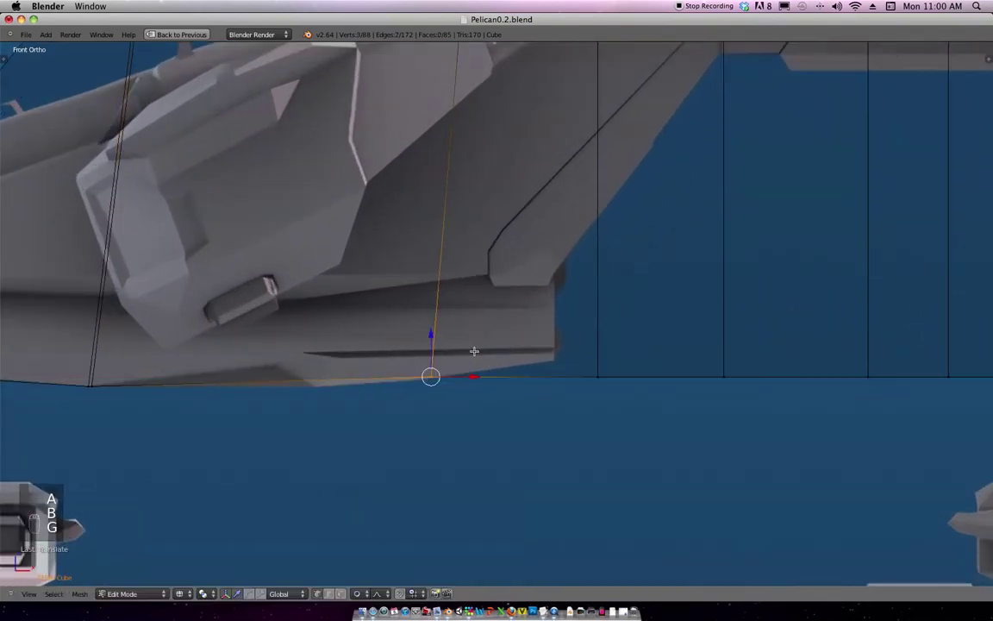
key("g")
key("z")
left_click(483, 355)
key("g")
key("x")
left_click(384, 366)
key("g")
key("z")
left_click(387, 375)
key("g")
key("x")
left_click(392, 371)
Select the next column's bottom vertices and move them to the lower rear corner of the reference's troop bay.
middle_click_drag(544, 333, 474, 357, "shift")
key("a")
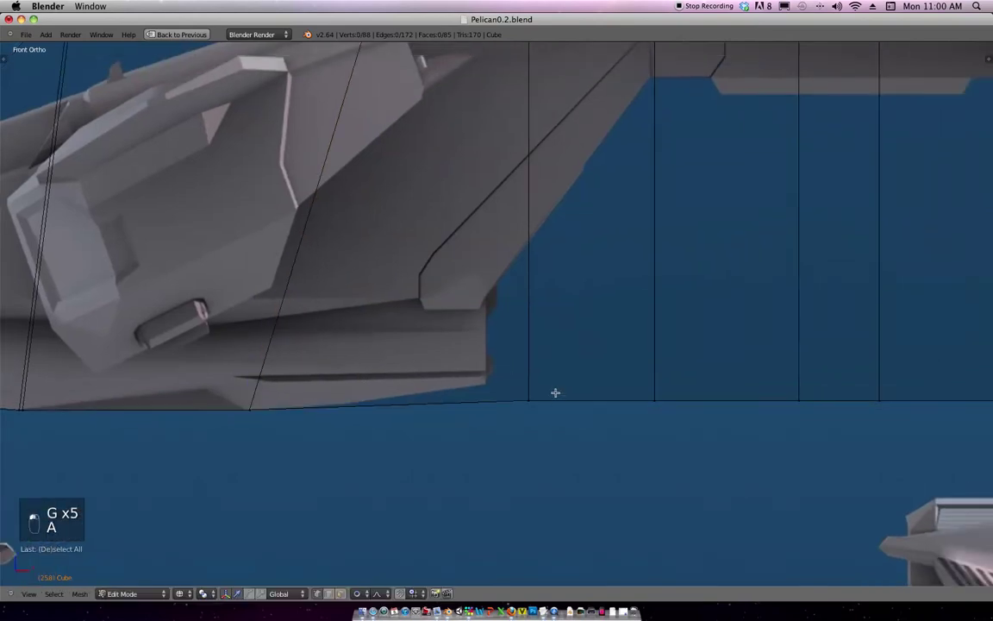
key("b")
left_click_drag(516, 416, 560, 357)
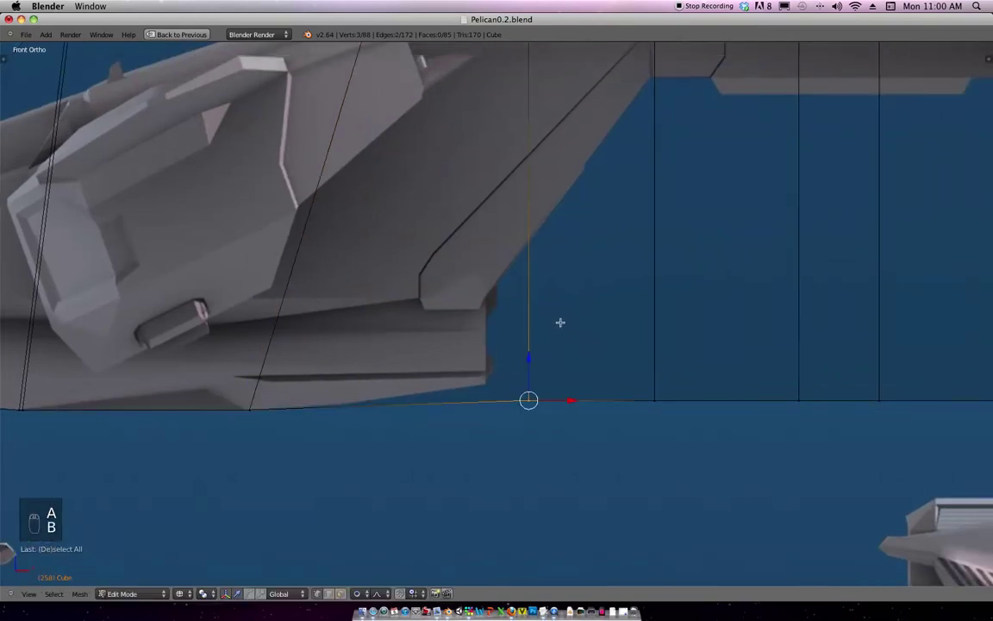
scroll(562, 283, "down", 2)
scroll(562, 283, "down", 2)
scroll(552, 303, "up", 2)
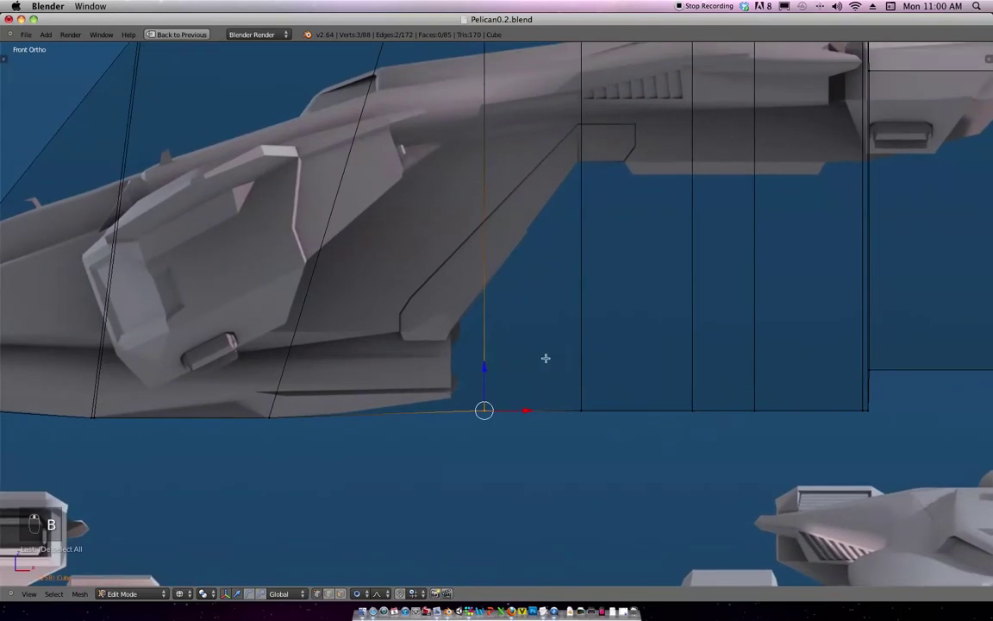
key("g")
key("g")
left_click(506, 348)
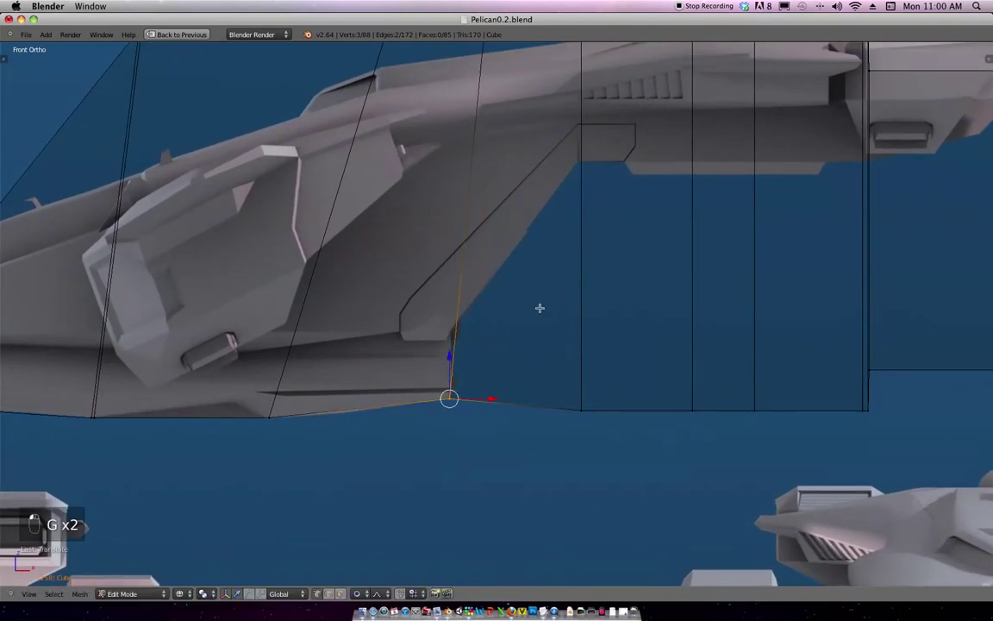
Try to raise only the rear body columns' bottom vertices along Z to the underside of the tail boom.
middle_click_drag(539, 308, 524, 356, "shift")
key("a")
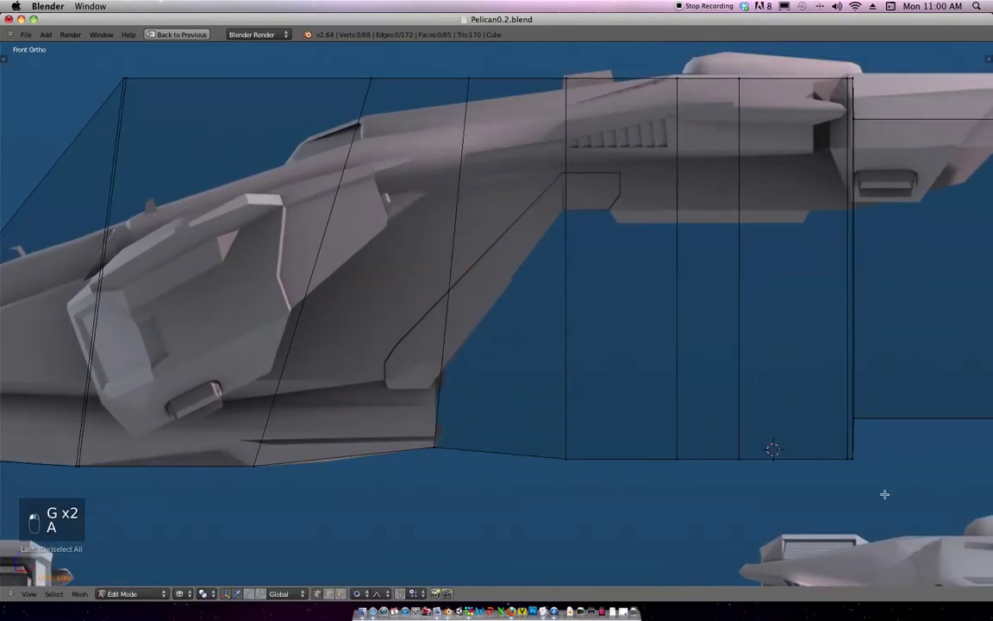
scroll(884, 483, "down", 1)
key("b")
left_click_drag(886, 494, 571, 380)
key("g")
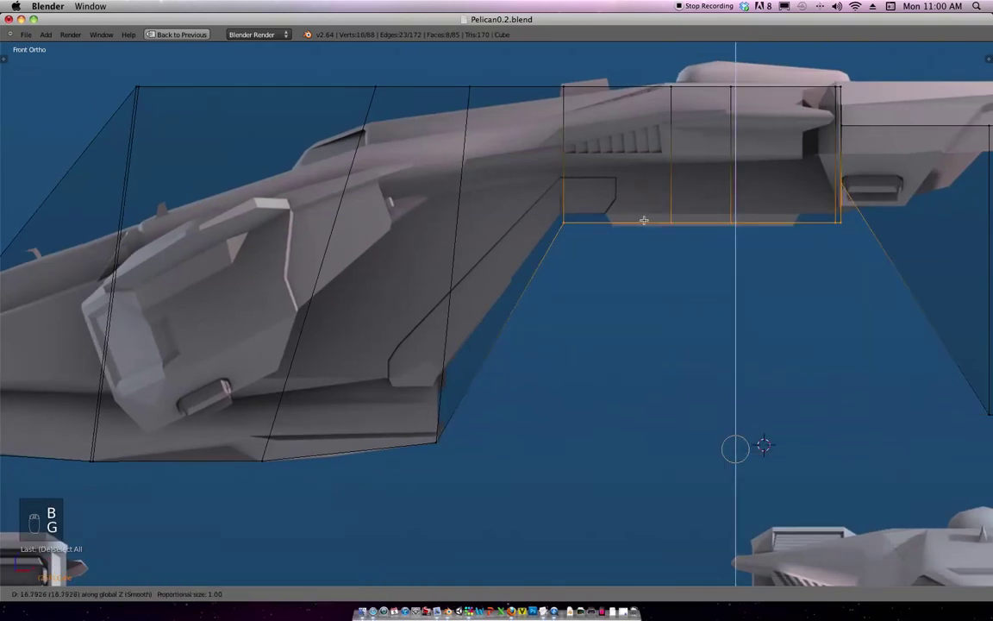
left_click(643, 222)
scroll(729, 214, "down", 2)
scroll(729, 214, "right", 3)
key("a")
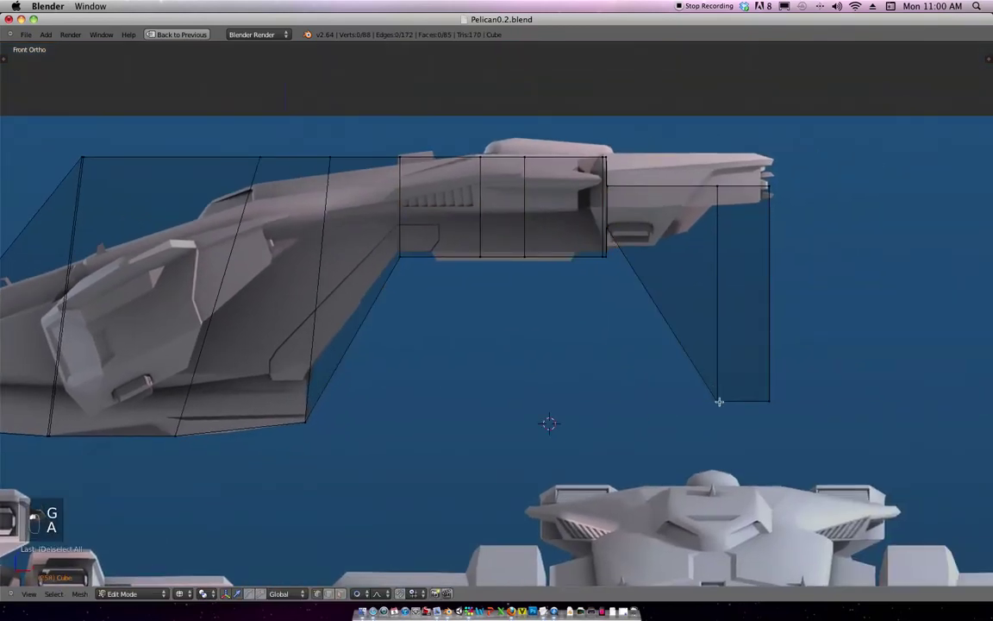
key("super+z")
key("super+z")
Select all bottom vertices behind the troop bay, including the tail section's, and raise them along Z to the boom's underside.
key("b")
left_click_drag(780, 462, 344, 333)
key("g")
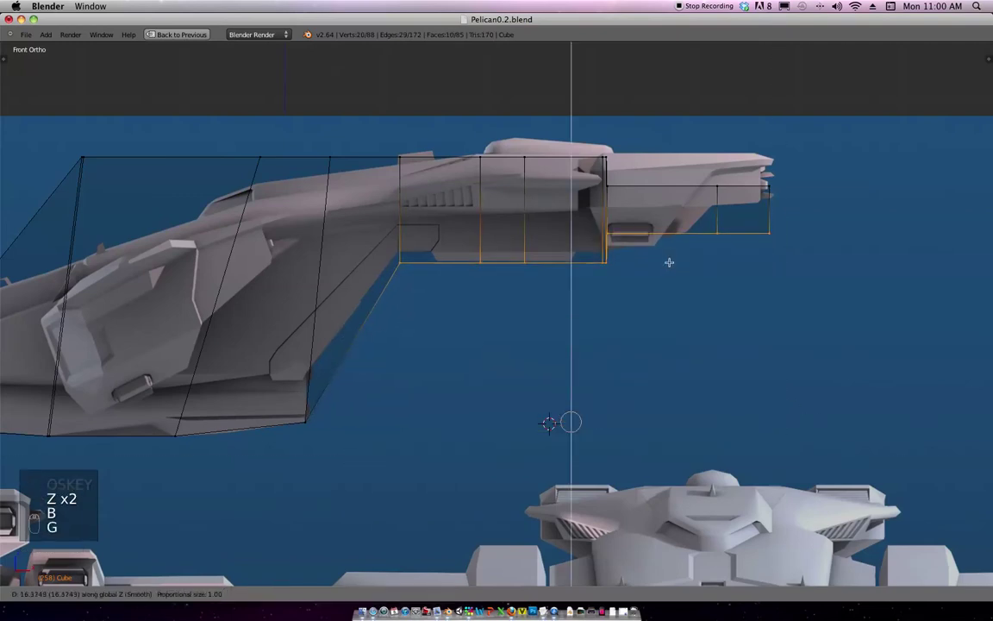
left_click(665, 257)
key("g")
key("z")
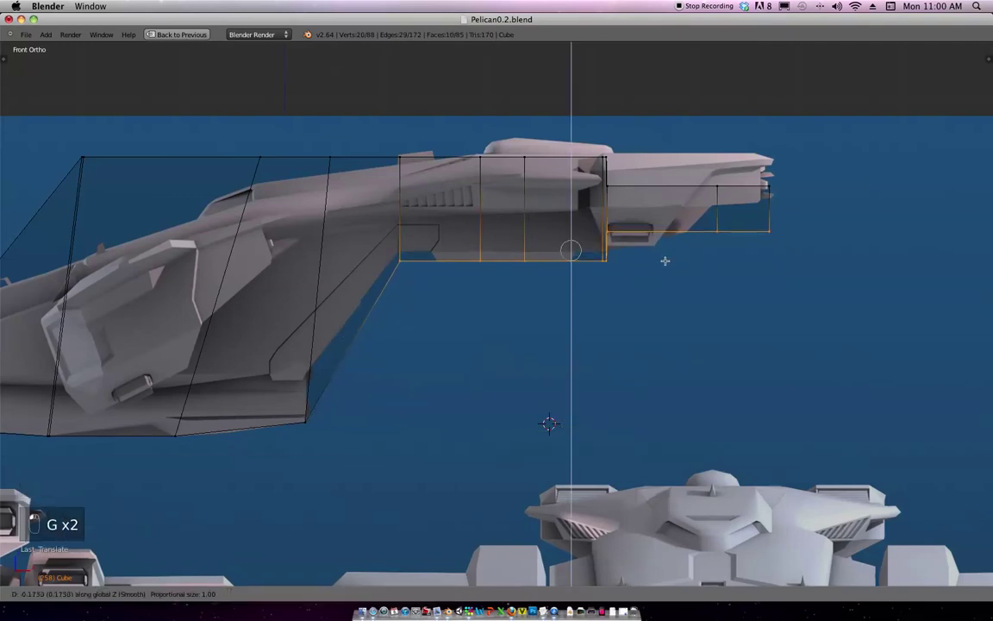
left_click(665, 261)
Try to reposition the tail section's middle bottom vertices along Z and X against the reference's sloped underside.
middle_click_drag(806, 231, 728, 277, "shift")
middle_click_drag(690, 279, 639, 296, "shift")
key("a")
key("b")
left_click_drag(583, 293, 607, 311)
key("g")
key("z")
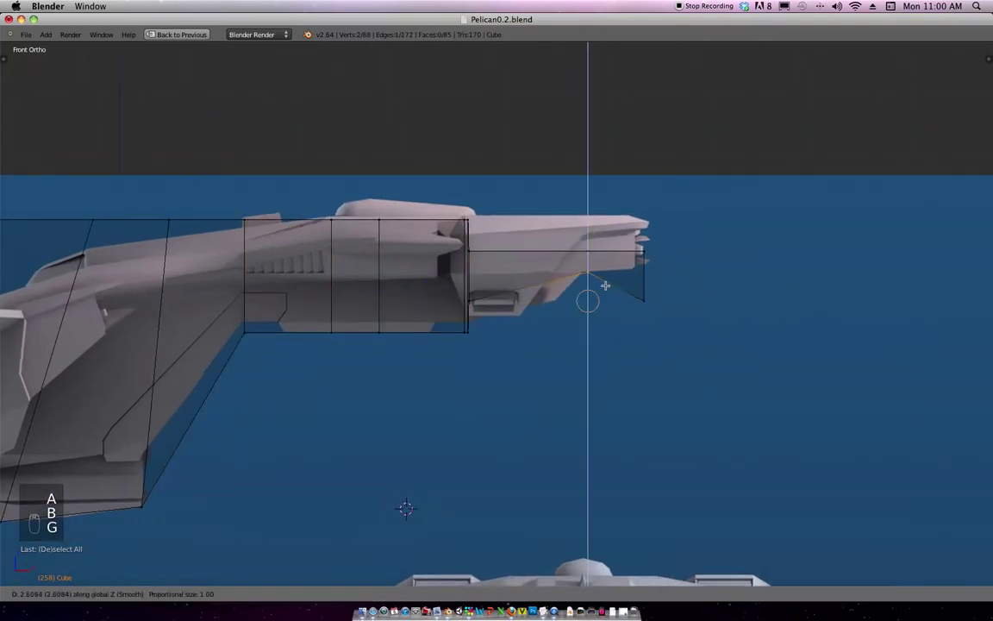
left_click(595, 307)
key("g")
key("x")
left_click(566, 315)
key("g")
key("z")
left_click(580, 314)
middle_click_drag(620, 290, 547, 408, "ctrl")
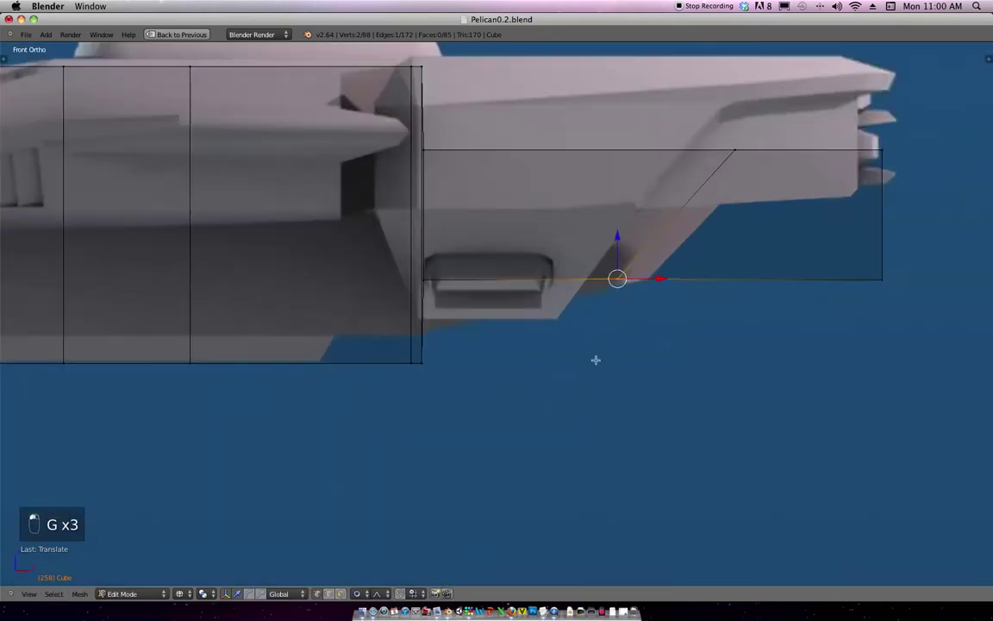
scroll(546, 409, "up", 1)
key("super+z")
key("super+z")
key("super+z")
key("super+z")
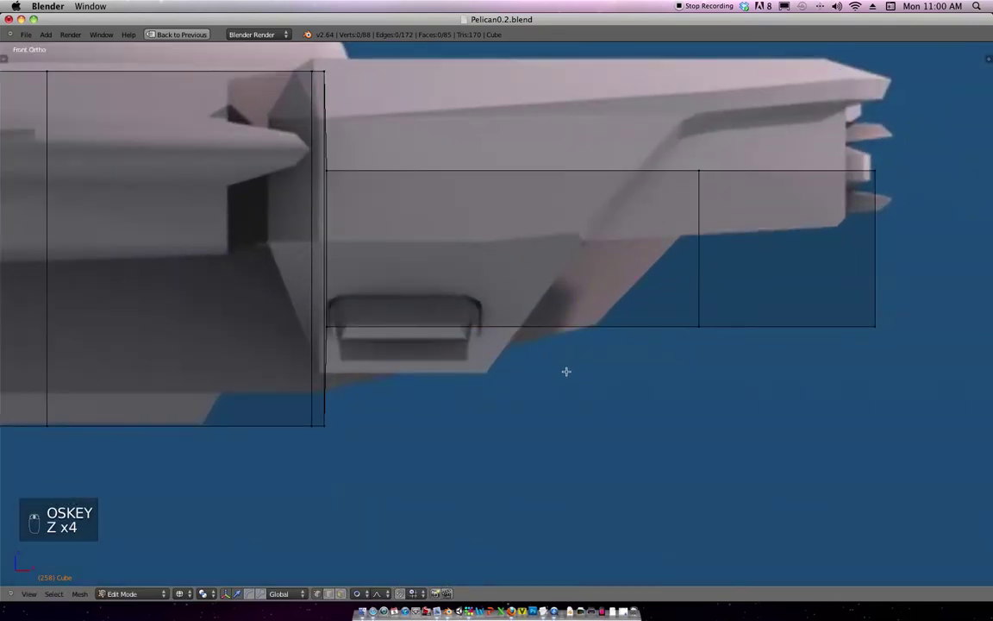
Select the tail section's middle bottom vertices and slide them noseward along X to the foot of the sloped underside.
key("b")
left_click_drag(716, 366, 688, 303)
key("g")
key("x")
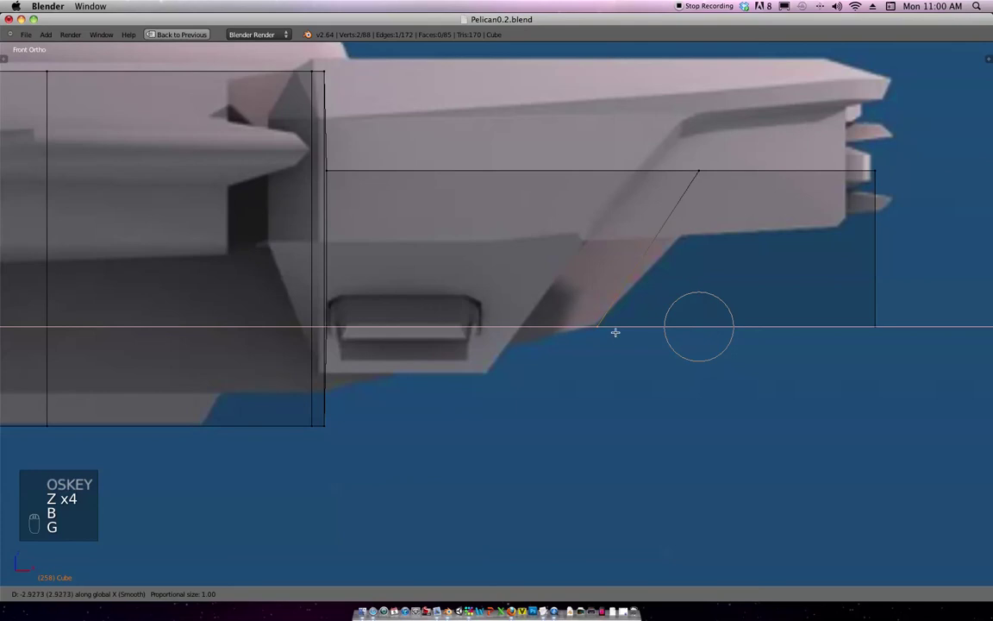
left_click(556, 334)
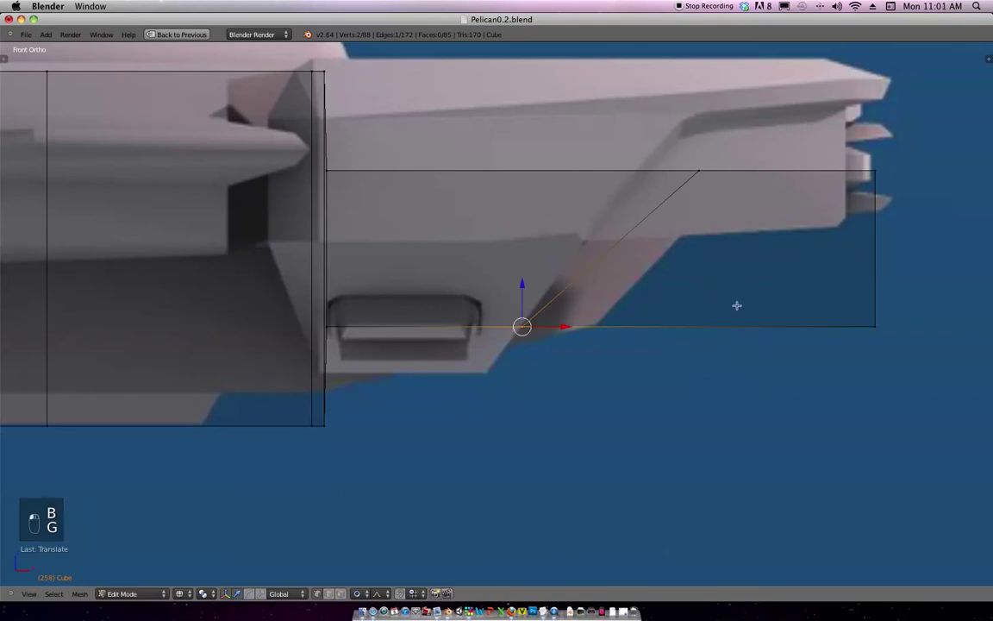
Shift the tail's rearmost vertices noseward along X to the reference's rear face and turn off proportional editing.
key("a")
key("b")
left_click_drag(897, 355, 848, 281)
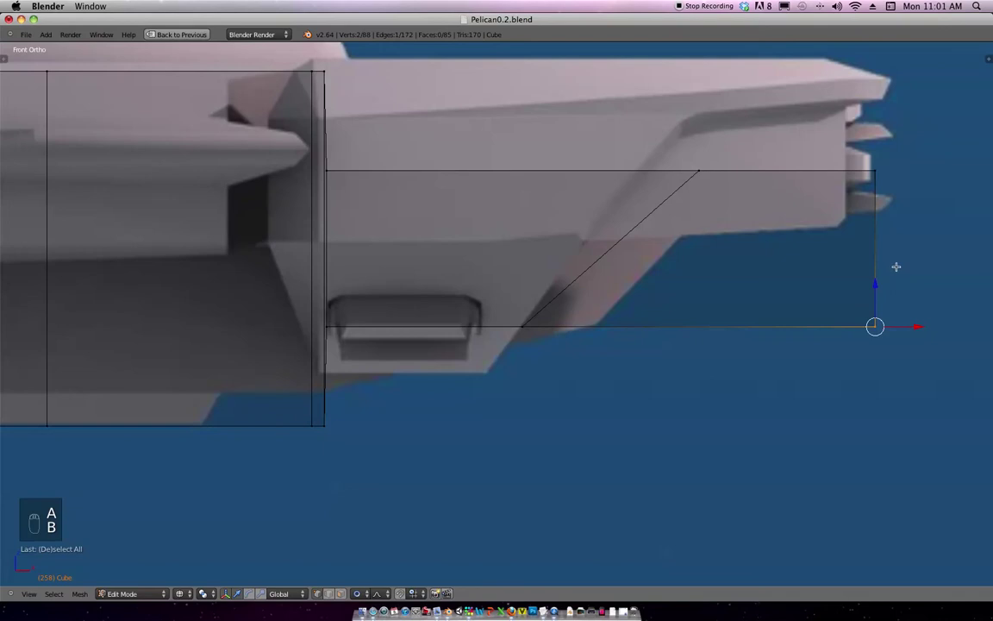
key("b")
left_click_drag(891, 358, 861, 218)
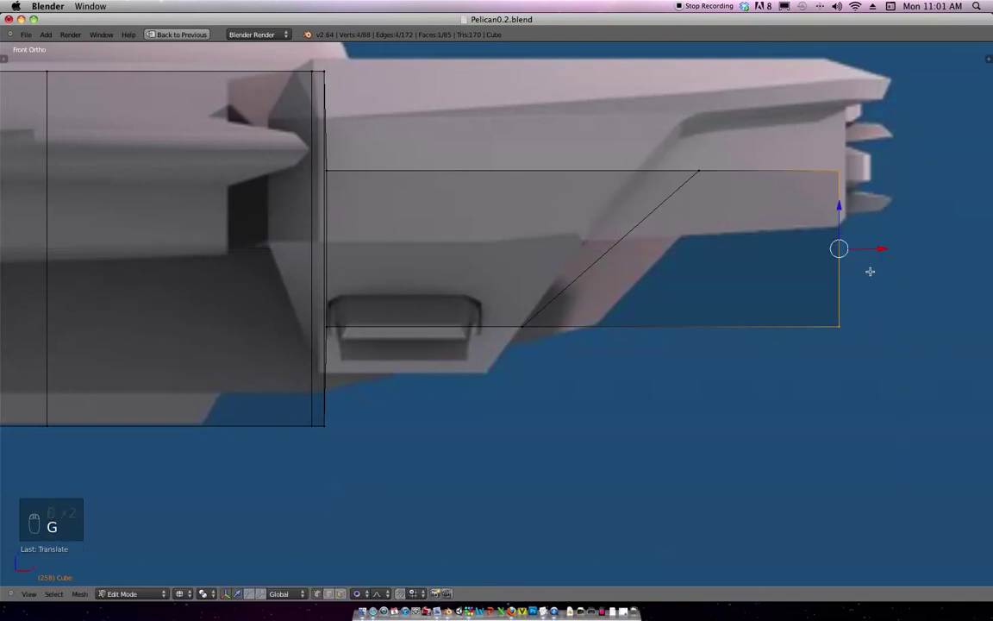
left_click(868, 271)
key("g")
key("x")
left_click(885, 273)
key("alt+o")
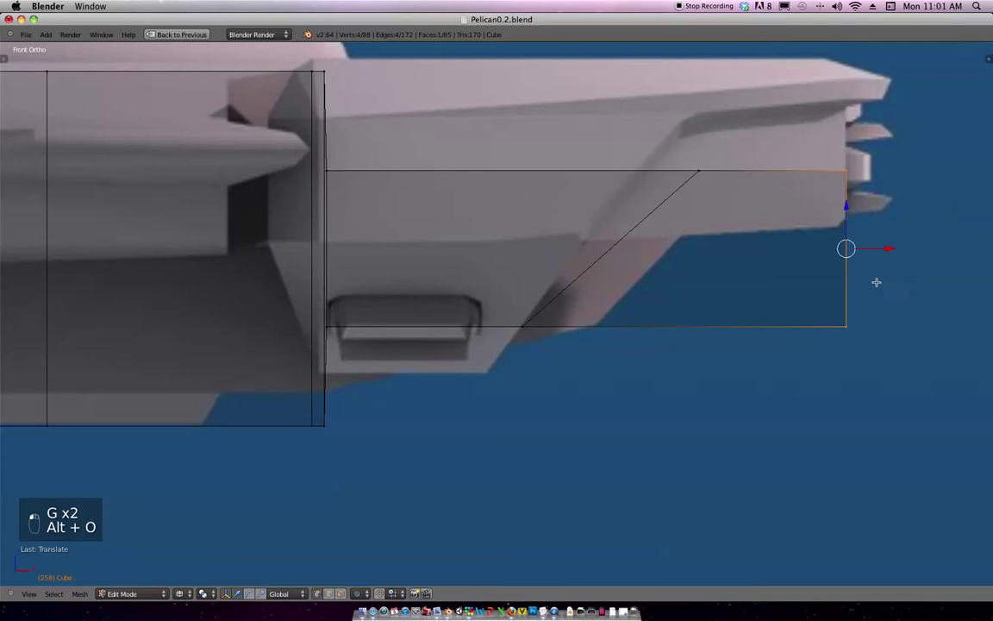
Select the tail section's front, middle and rear top vertices and raise them along Z to the reference tail's upper edge.
scroll(760, 276, "down", 2)
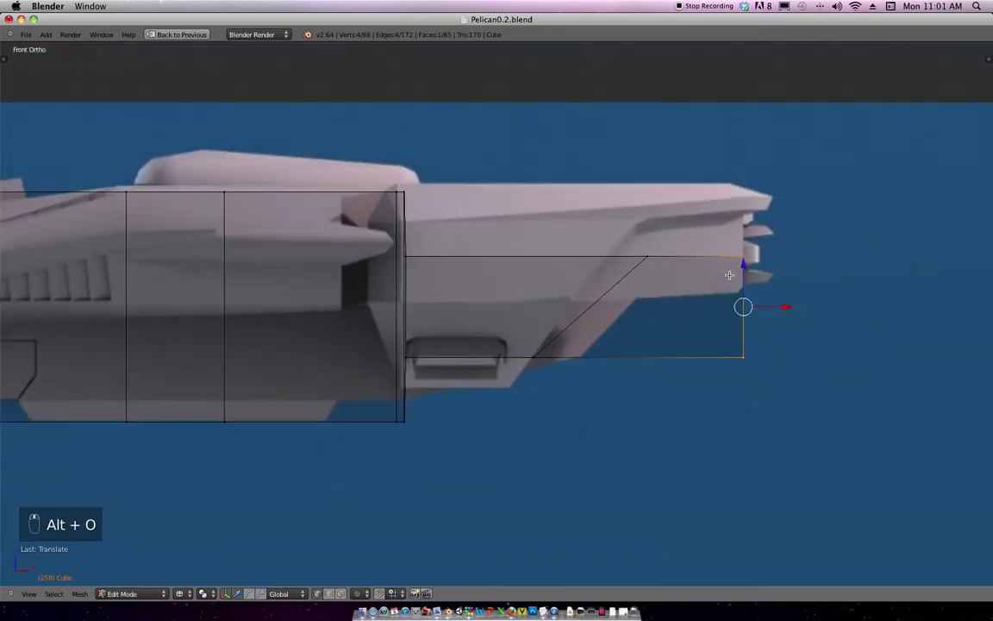
scroll(489, 276, "up", 2)
key("a")
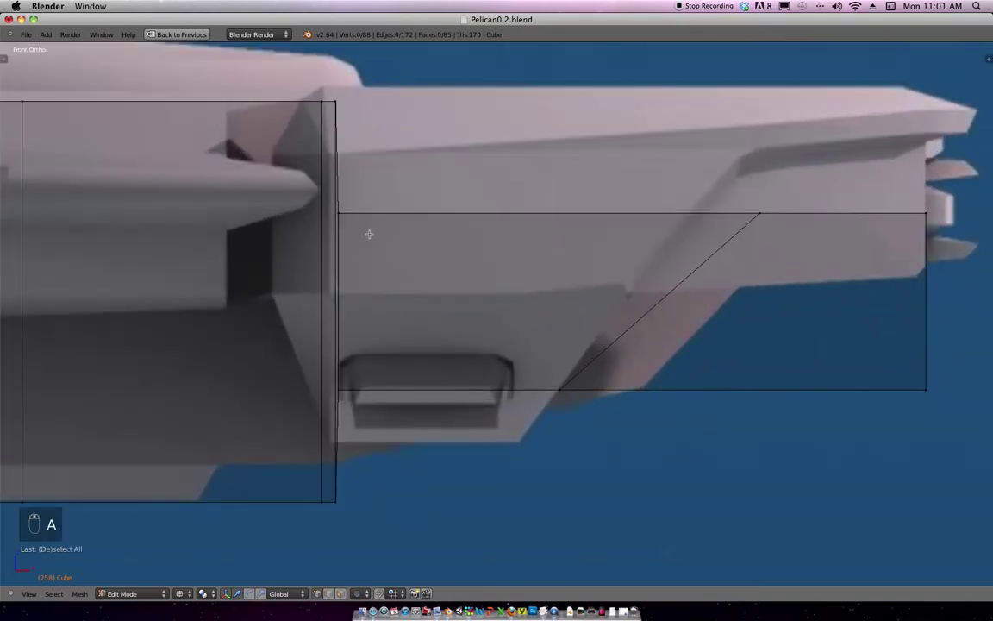
key("b")
left_click_drag(362, 233, 337, 199)
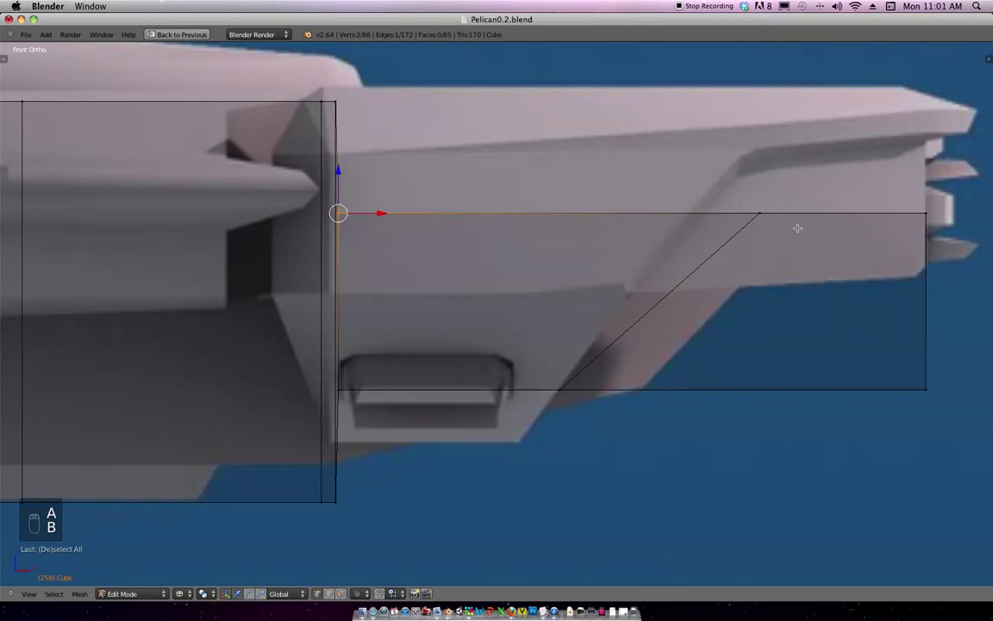
key("b")
left_click_drag(772, 200, 754, 221)
key("b")
left_click_drag(938, 229, 762, 187)
key("g")
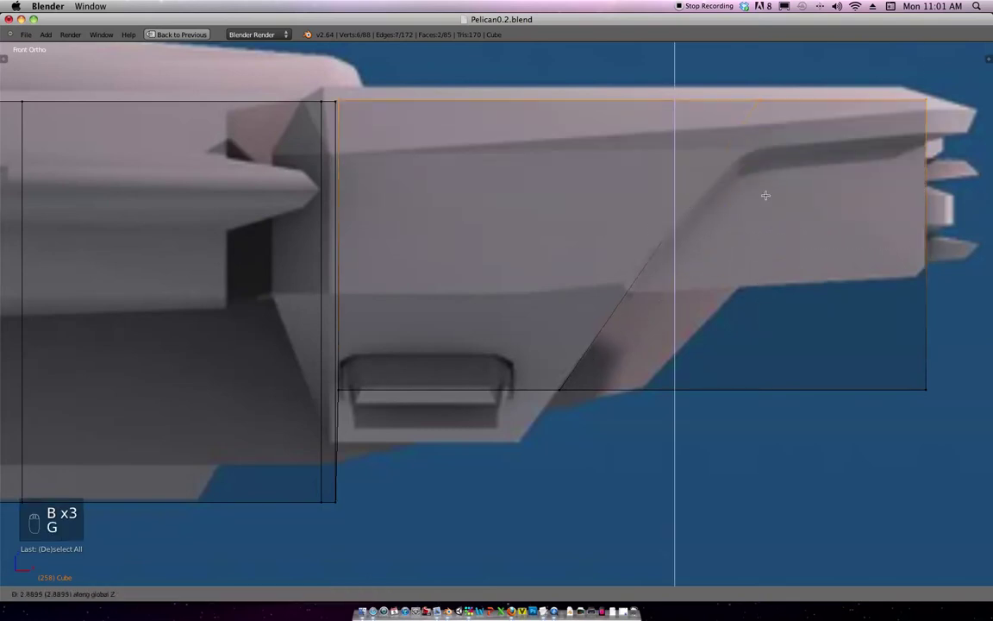
left_click(845, 135)
Select the top vertices of the closely spaced loops behind the cockpit and lower them along Z onto the reference roofline.
mouse_move(846, 135)
middle_mouse_down("shift")
mouse_move(681, 201)
mouse_move(838, 131)
middle_mouse_up("shift")
scroll(681, 201, "down", 2)
middle_click_drag(588, 129, 741, 147, "shift")
middle_click_drag(663, 183, 639, 154, "ctrl")
middle_click_drag(639, 155, 806, 132, "shift")
scroll(535, 206, "down", 3)
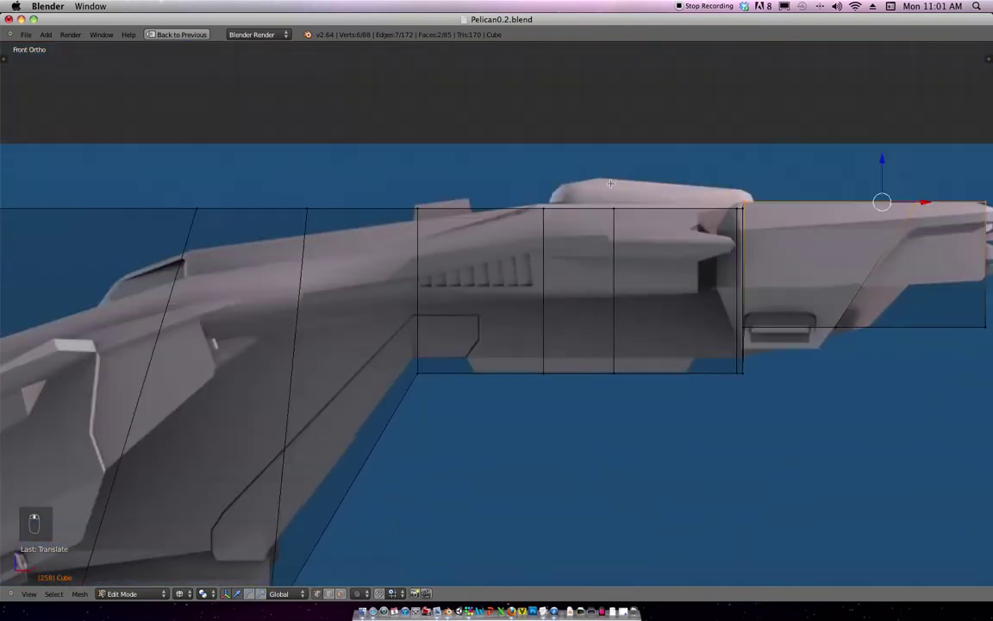
middle_click_drag(397, 257, 631, 211, "shift")
scroll(468, 269, "up", 2)
scroll(496, 255, "left", 5)
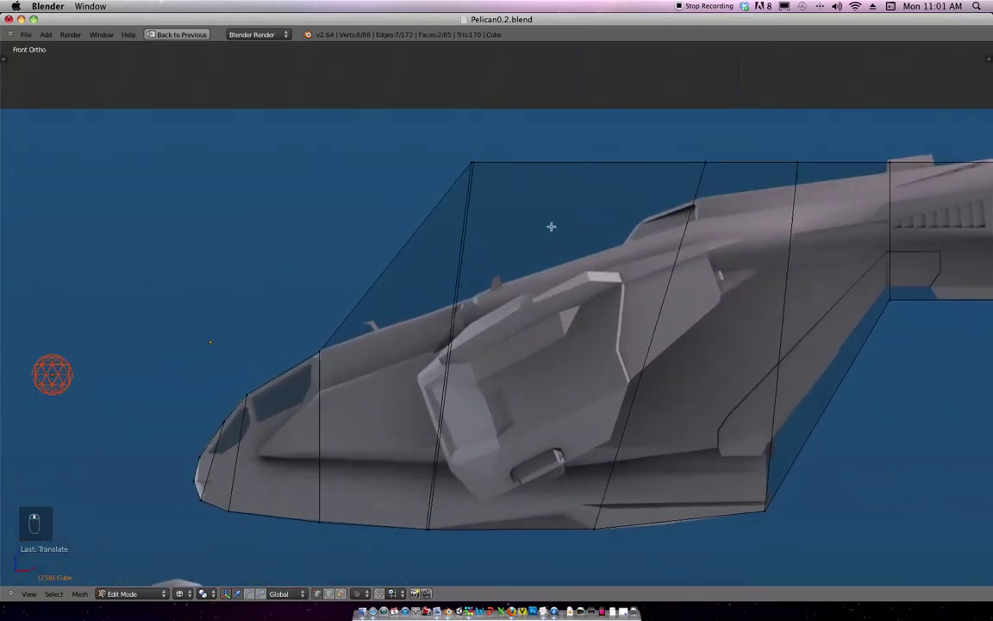
key("a")
key("a")
key("a")
key("super+s")
key("super+s")
key("b")
left_click_drag(511, 195, 382, 110)
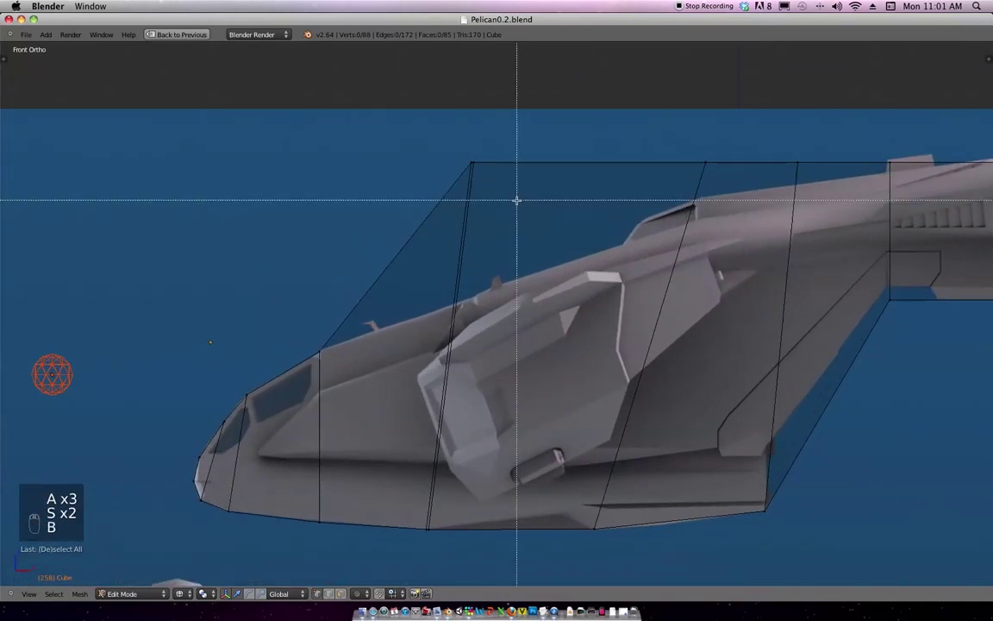
key("g")
key("z")
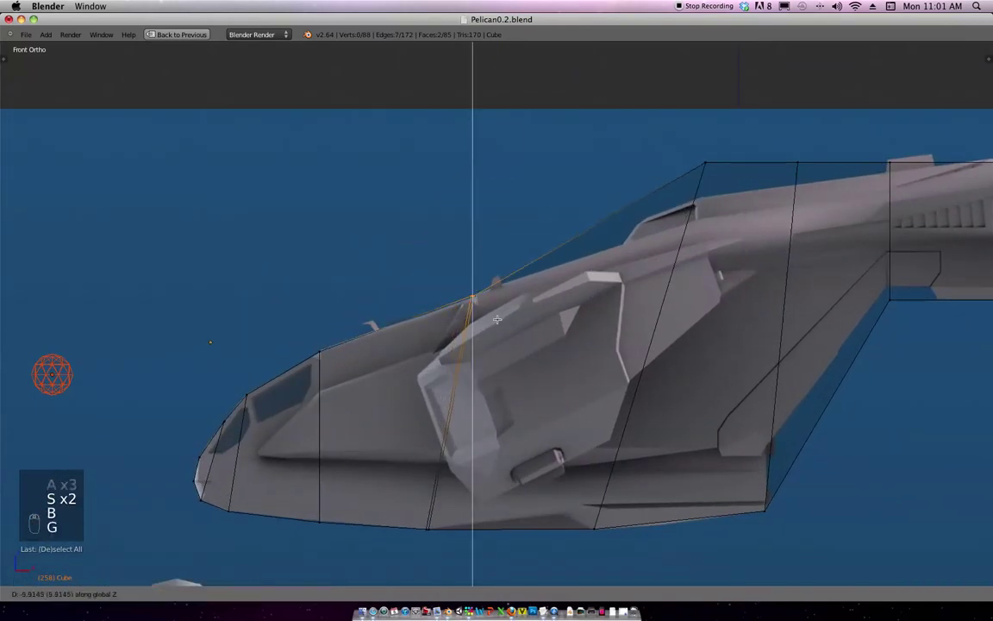
left_click(498, 320)
Select the top vertices of the next loop toward the tail and lower them along Z toward the dorsal hump.
scroll(552, 276, "right", 5)
key("a")
key("b")
left_click_drag(605, 238, 538, 166)
key("g")
key("z")
left_click(618, 244)
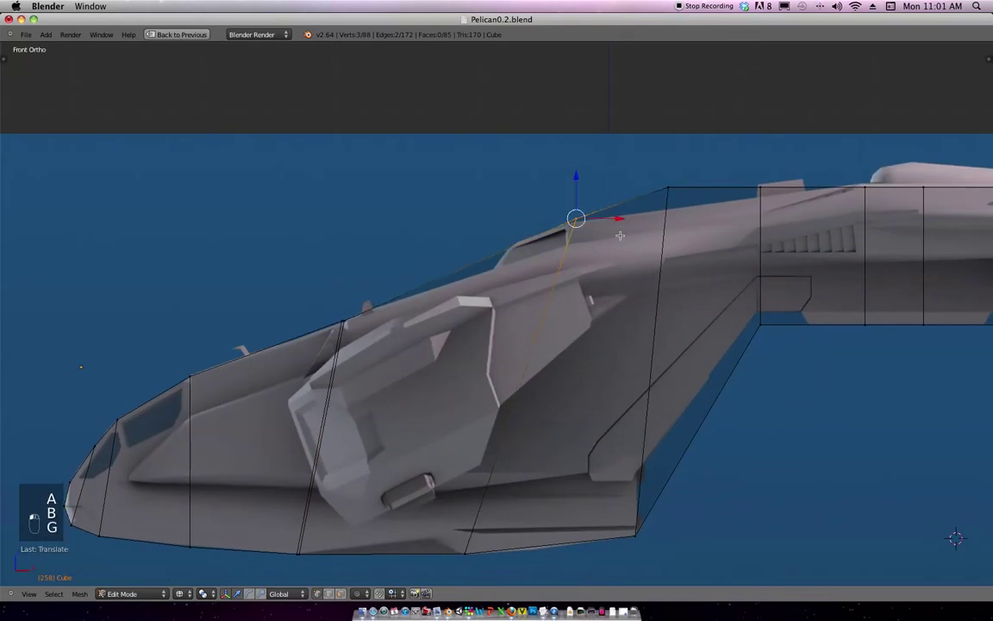
Slide these top vertices noseward along X to the foot of the dorsal hump and lower them along Z onto the roofline.
key("g")
key("x")
double_click(531, 255)
key("g")
key("z")
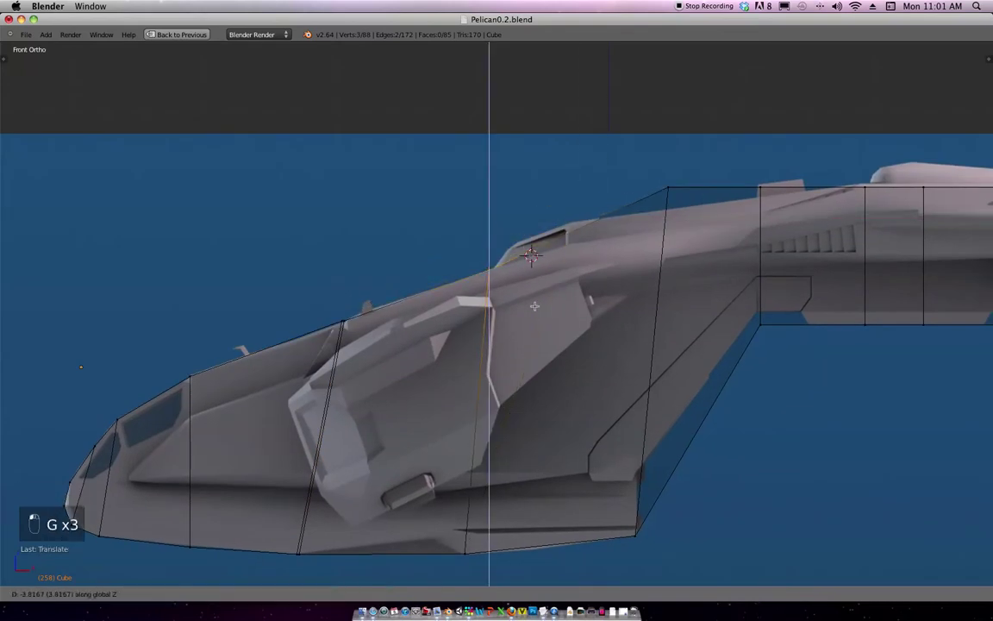
left_click(536, 274)
Select the top vertices of the loop just ahead of the boom and lower them along Z to the roofline below the hump.
scroll(534, 250, "right", 4)
scroll(533, 245, "down", 2)
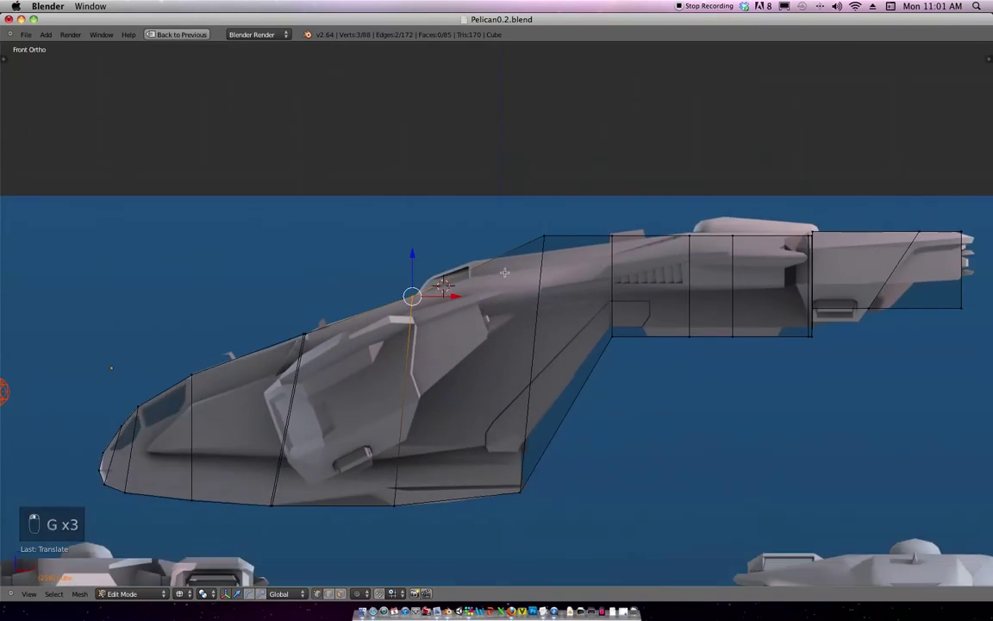
key("a")
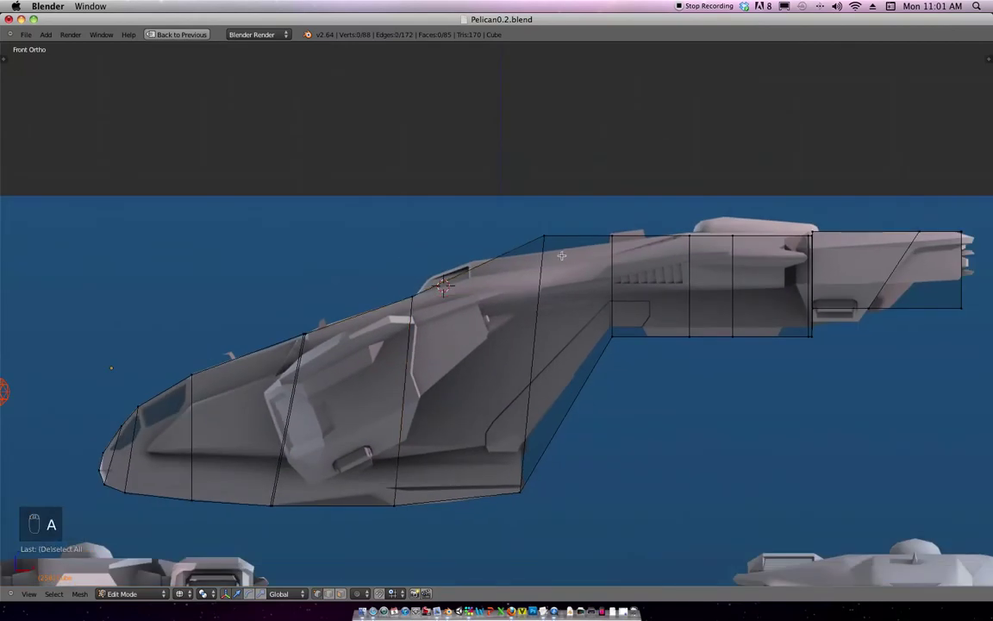
key("b")
left_click_drag(563, 255, 529, 218)
key("g")
key("z")
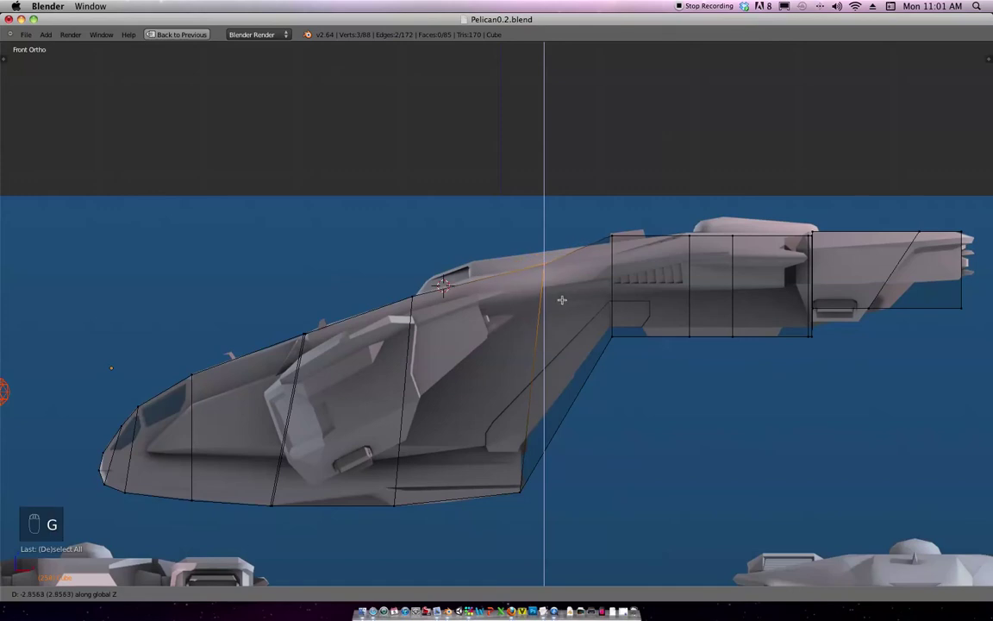
left_click(562, 302)
Draw Grease Pencil guide lines along the hull's roofline from the dorsal hump up the boom and straight back to the tail's end.
middle_click_drag(659, 252, 587, 279, "shift")
key("a")
scroll(587, 278, "up", 3)
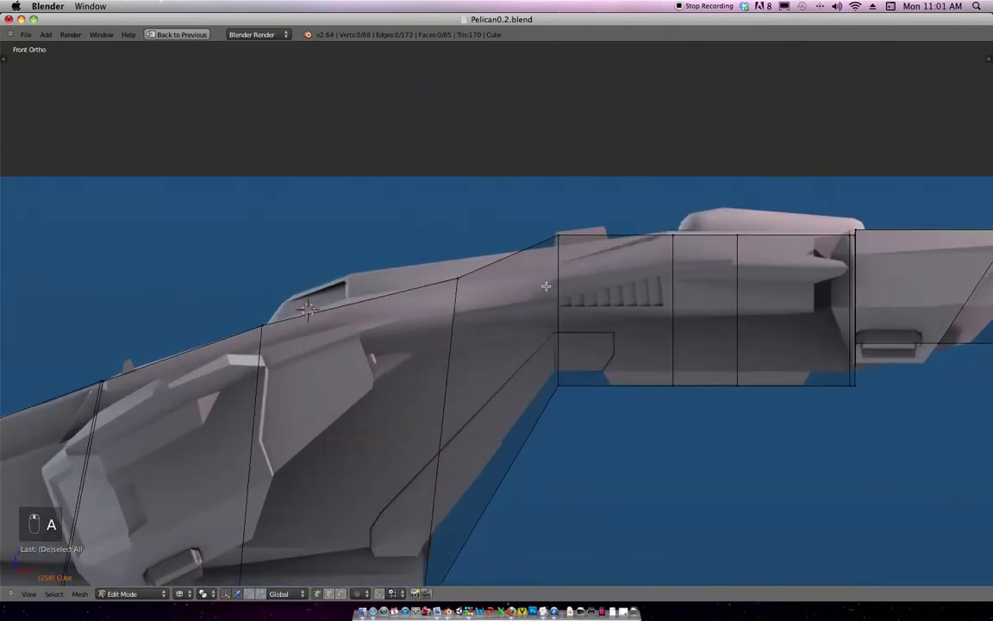
key("ctrl+d")
left_click_drag(347, 304, 560, 260, "ctrl")
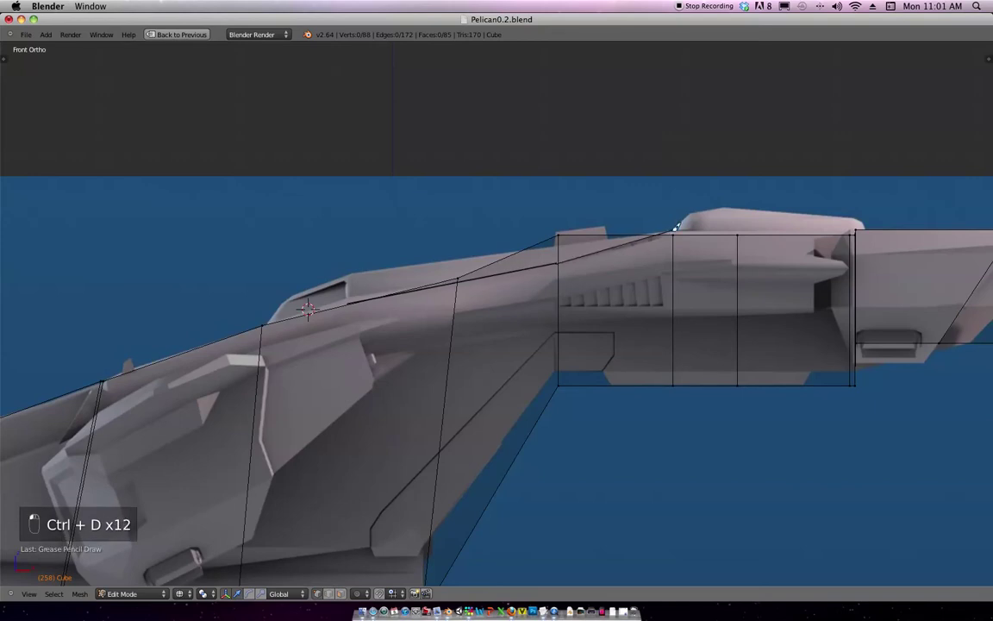
key("ctrl+d")
middle_click_drag(729, 226, 606, 241, "shift")
key("ctrl+shift+d")
left_click_drag(550, 247, 957, 237, "ctrl")
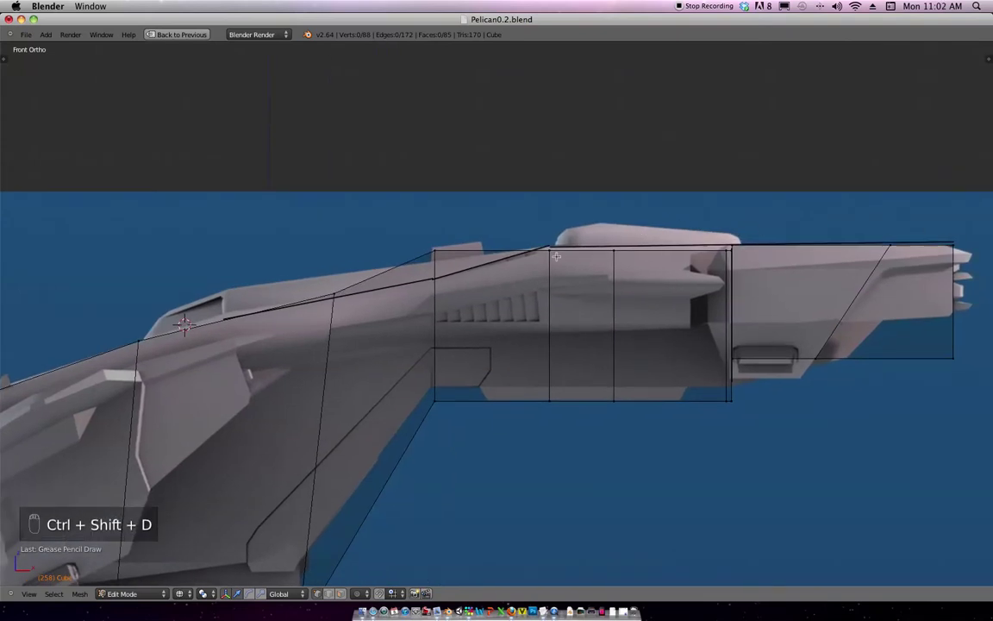
Set the Grease Pencil layer's colour to red and its opacity to 0.300.
key("n")
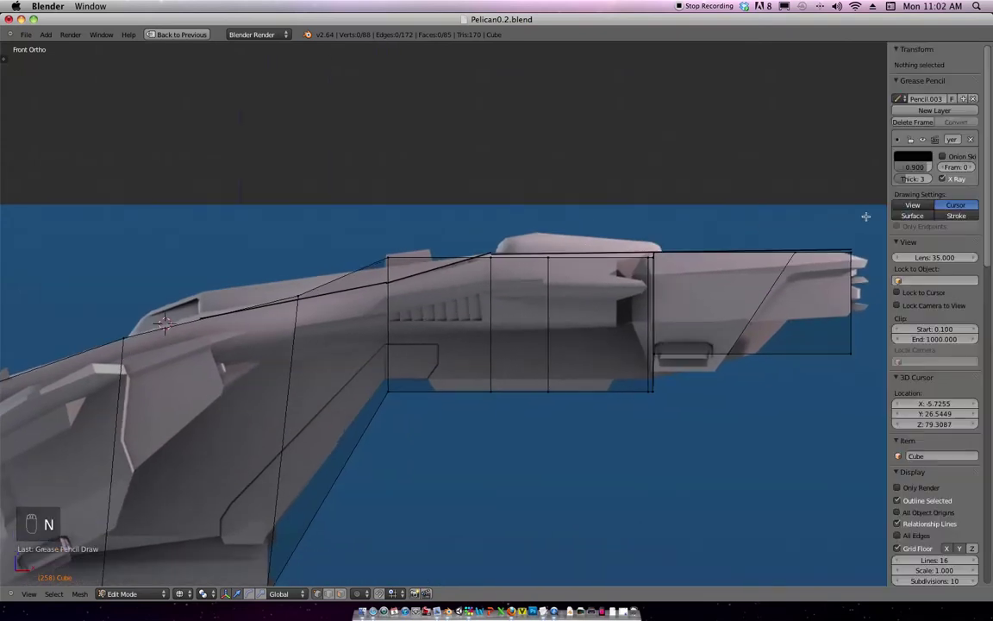
left_click(912, 158)
left_click(925, 169)
left_click(883, 220)
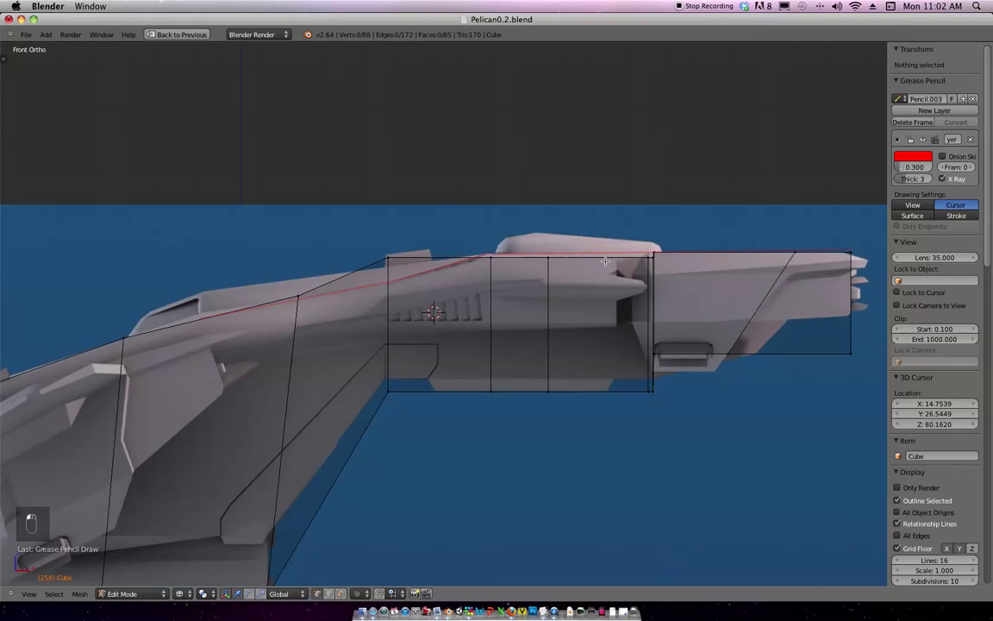
key("n")
Select the top vertices at the boom's front edge and lower them along Z onto the red guide line.
scroll(637, 229, "up", 4)
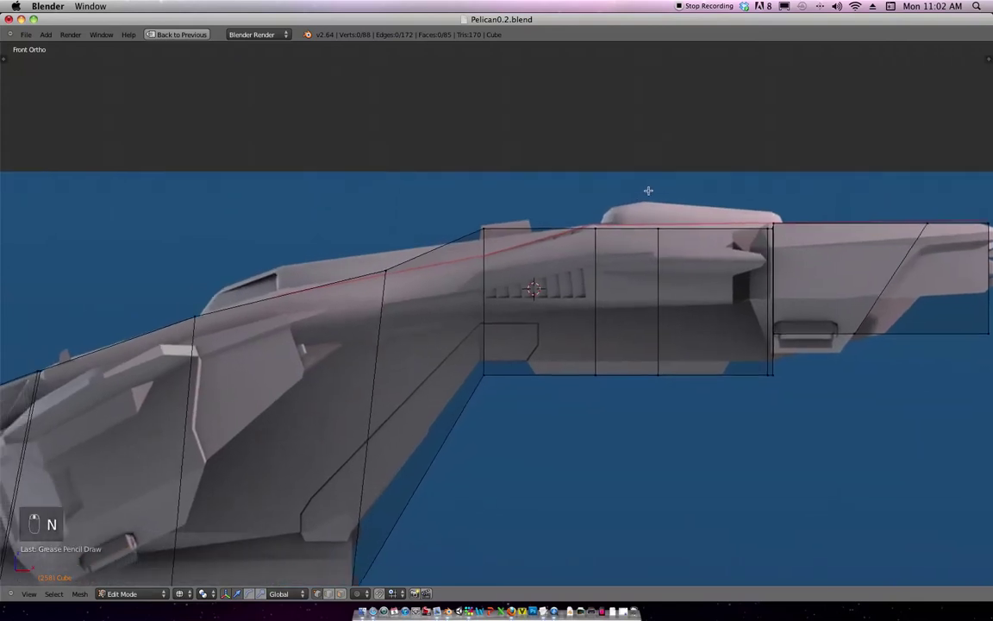
scroll(621, 211, "up", 1)
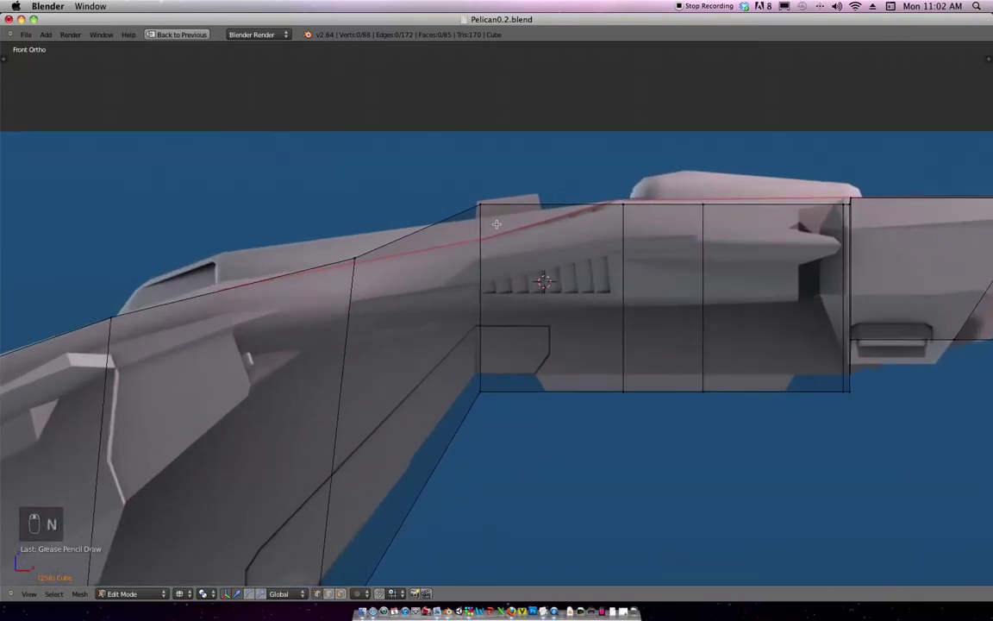
key("b")
left_click_drag(490, 221, 467, 193)
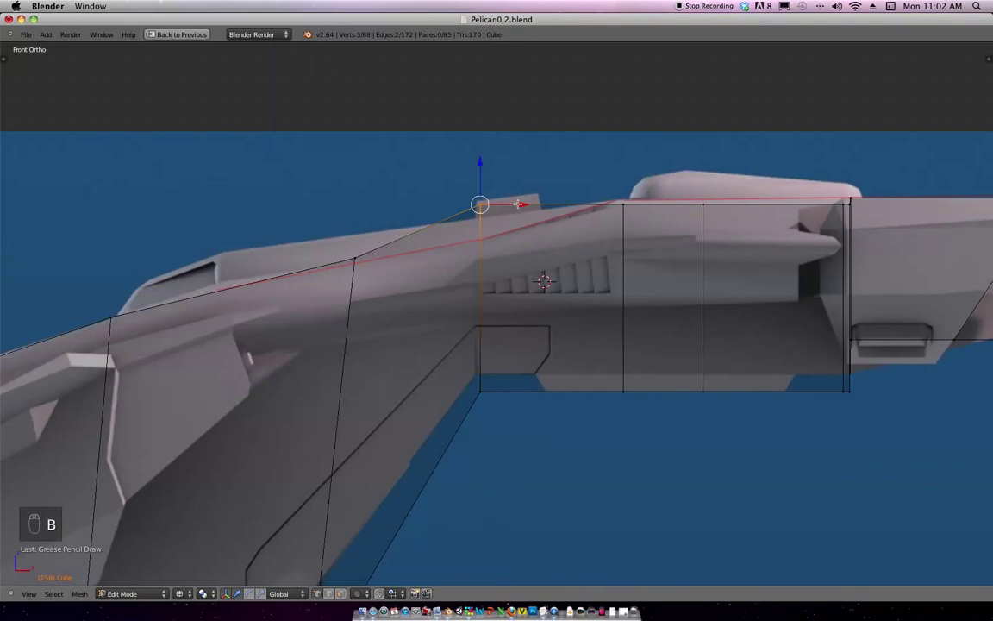
key("g")
key("z")
left_click(515, 241)
key("a")
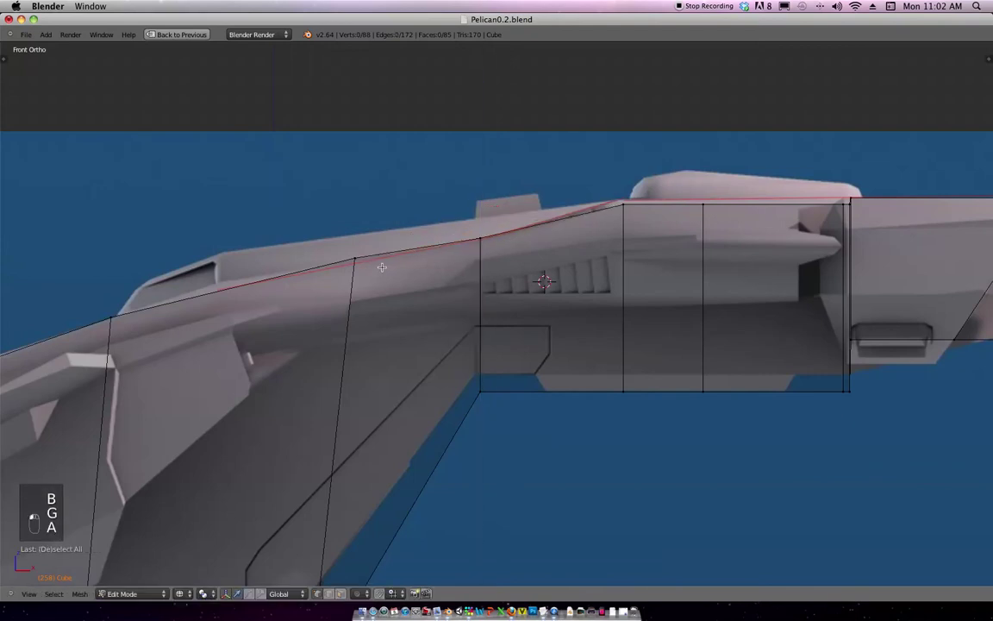
Select the top vertices of the loop ahead of the boom and lower them slightly along Z onto the guide line.
key("b")
left_click_drag(373, 275, 341, 250)
key("g")
key("z")
left_click(380, 262)
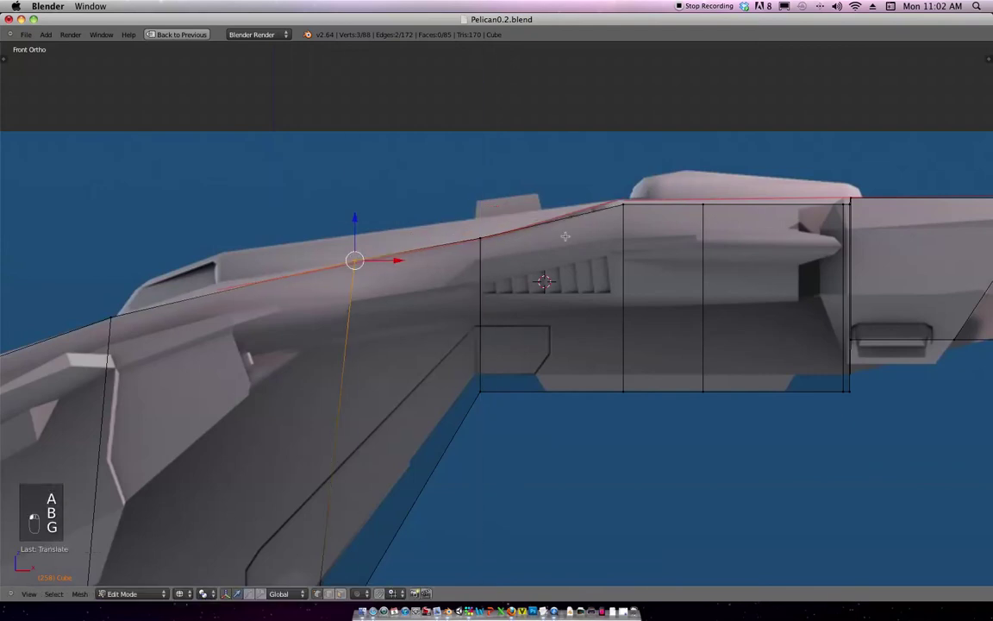
Select the top vertices of the boom's second loop and raise them along Z to the guide line's bend.
middle_click_drag(534, 220, 421, 257, "shift")
key("a")
key("b")
left_click_drag(530, 268, 493, 230)
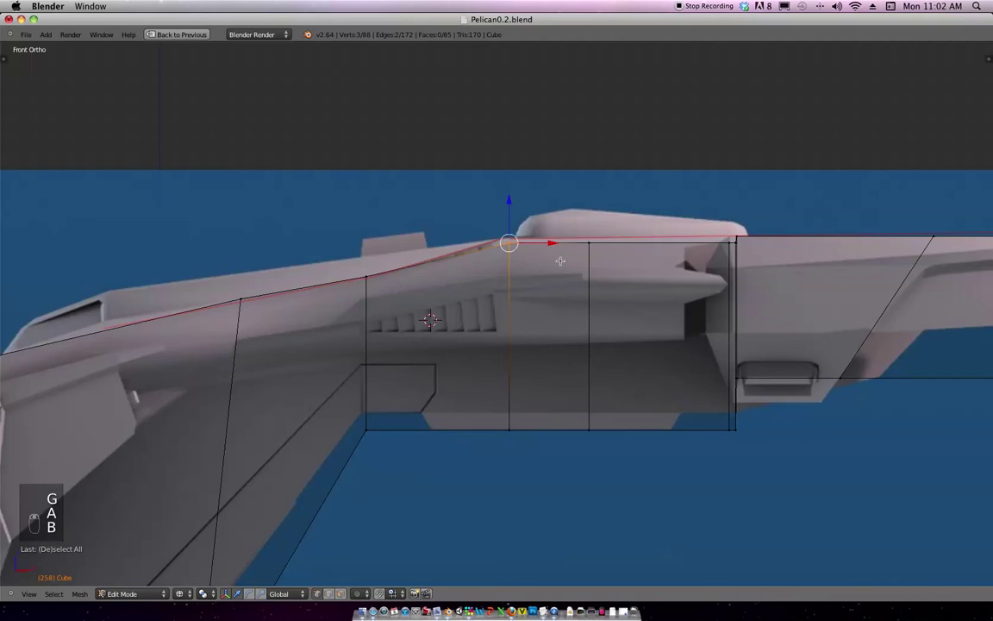
key("g")
middle_click(500, 235)
left_click(552, 258)
Select the top vertices of the boom's third loop, beneath the engine pod, and raise them along Z onto the guide line.
middle_click_drag(552, 258, 448, 269, "shift")
key("a")
key("b")
left_click_drag(456, 252, 528, 271)
key("g")
middle_click(526, 275)
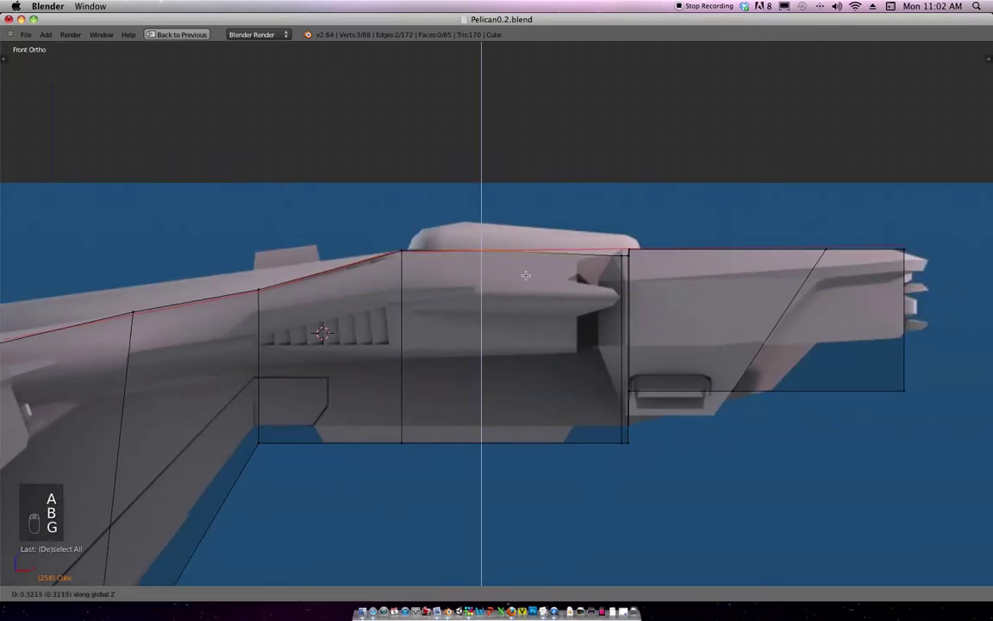
left_click(525, 274)
Select the top vertices of the narrow loop just before the boom's rear edge and raise them along Z to the guide line.
middle_click_drag(576, 228, 481, 232, "shift")
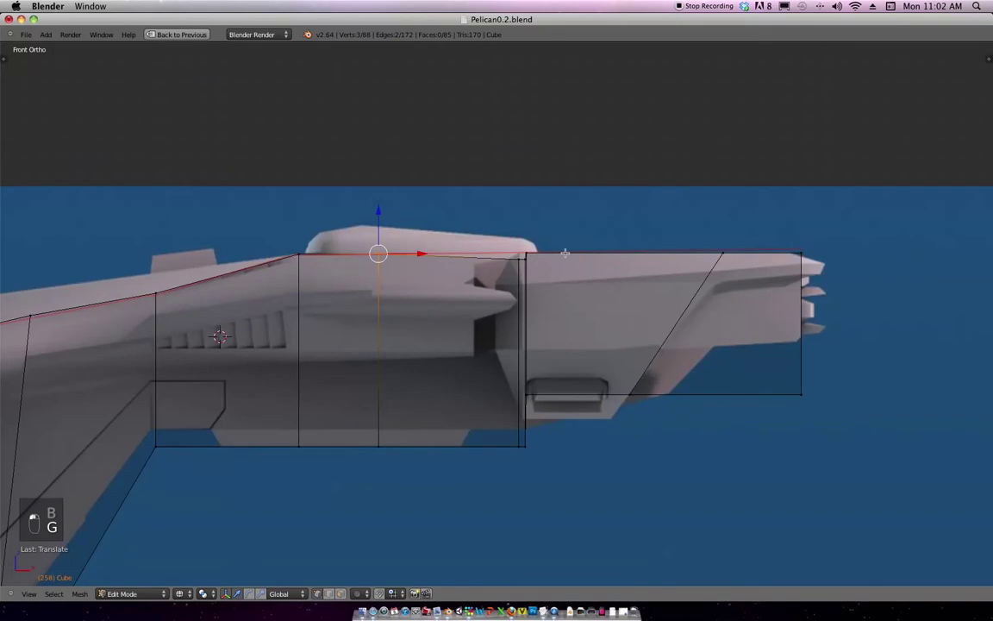
scroll(543, 272, "up", 2)
scroll(543, 272, "up", 2)
key("a")
scroll(476, 297, "up", 2)
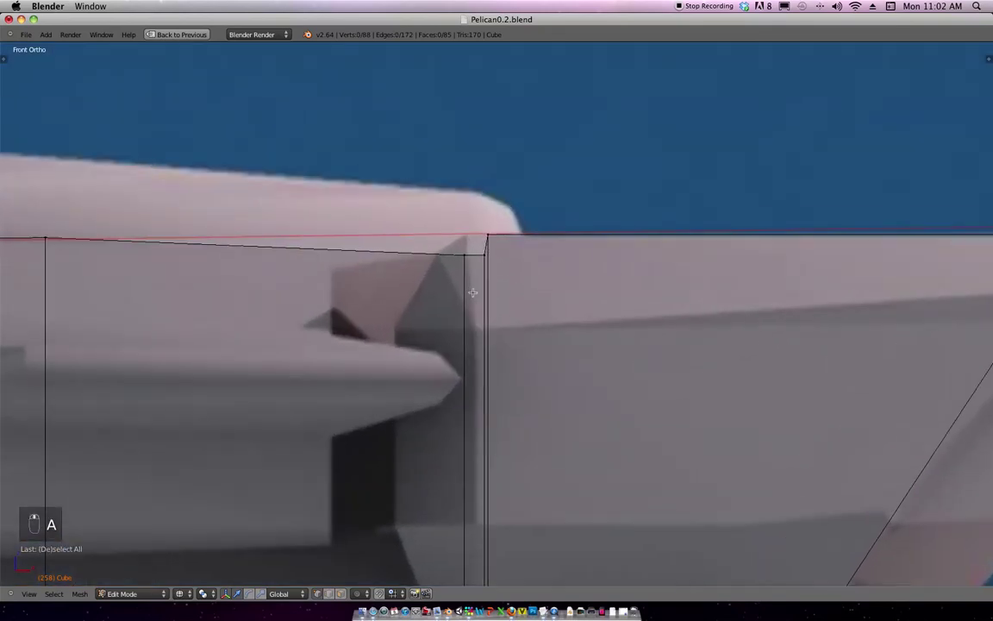
key("b")
left_click_drag(450, 239, 477, 268)
key("g")
middle_click(464, 275)
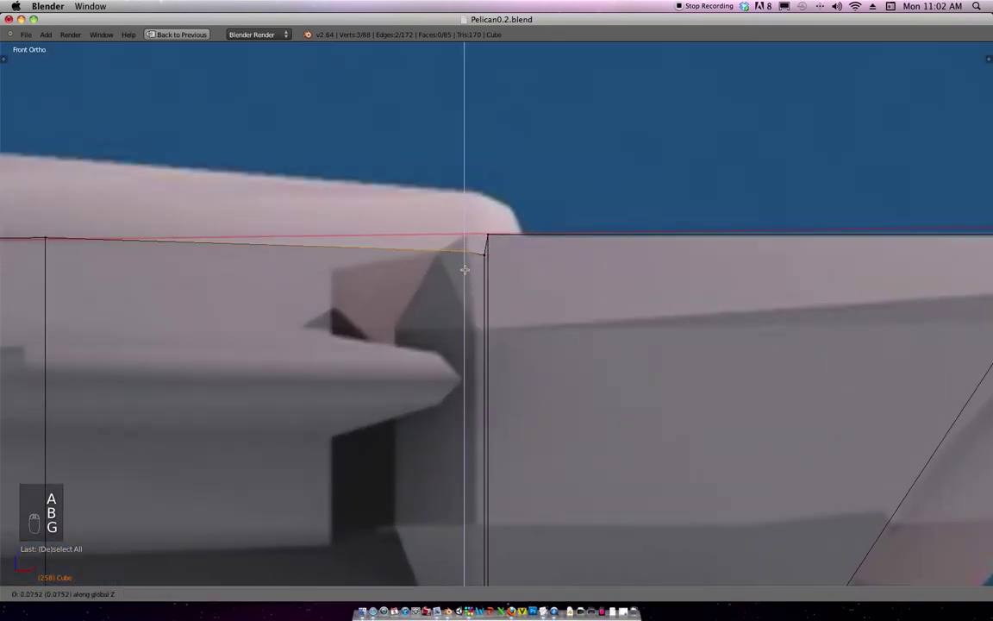
left_click(490, 260)
Select the top vertices at the boom's rear edge, raise them to the guide line and adjust them along X beside the tail section.
key("a")
scroll(480, 243, "up", 1)
key("b")
left_click_drag(469, 171, 483, 231)
key("g")
key("g")
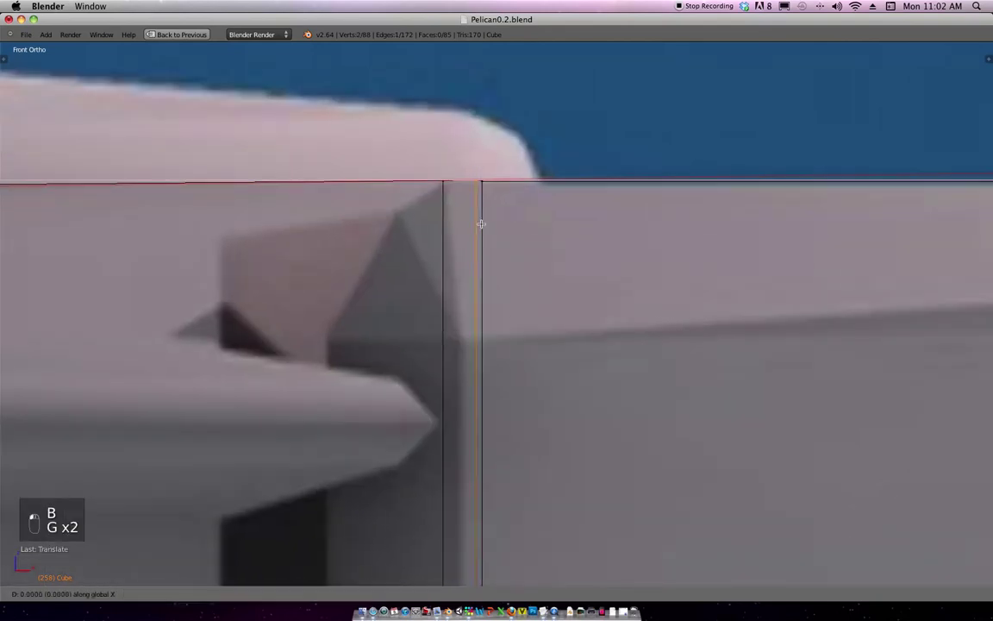
left_click(476, 224)
Try a loop cut between the tail section's slanted edge and its rear face, and undo it.
scroll(653, 232, "down", 5)
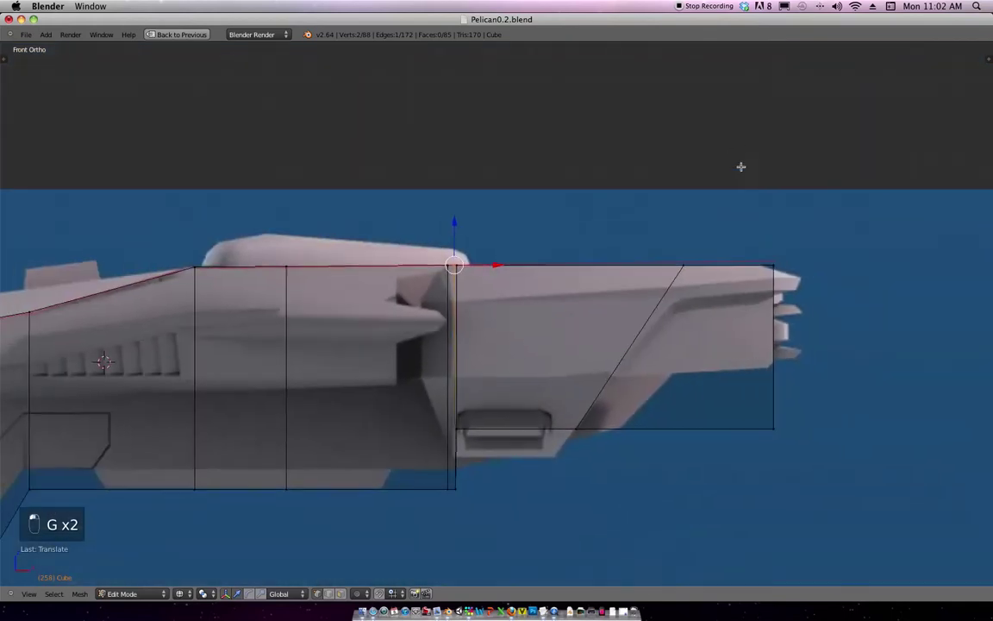
middle_click_drag(677, 206, 578, 186, "shift")
middle_click_drag(592, 257, 640, 275, "shift")
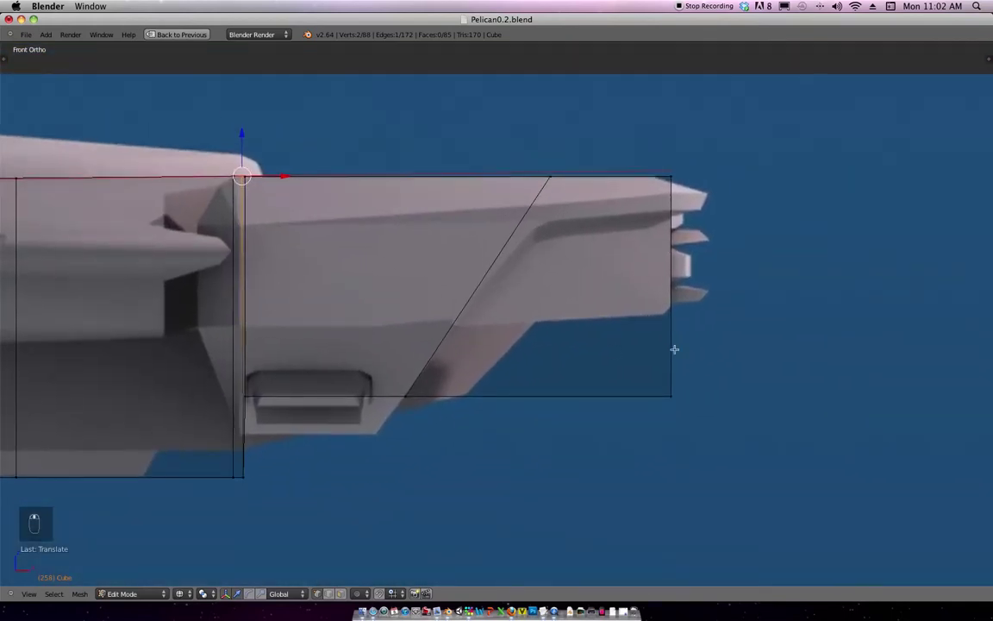
key("ctrl+r")
left_click(552, 182)
left_click(563, 185)
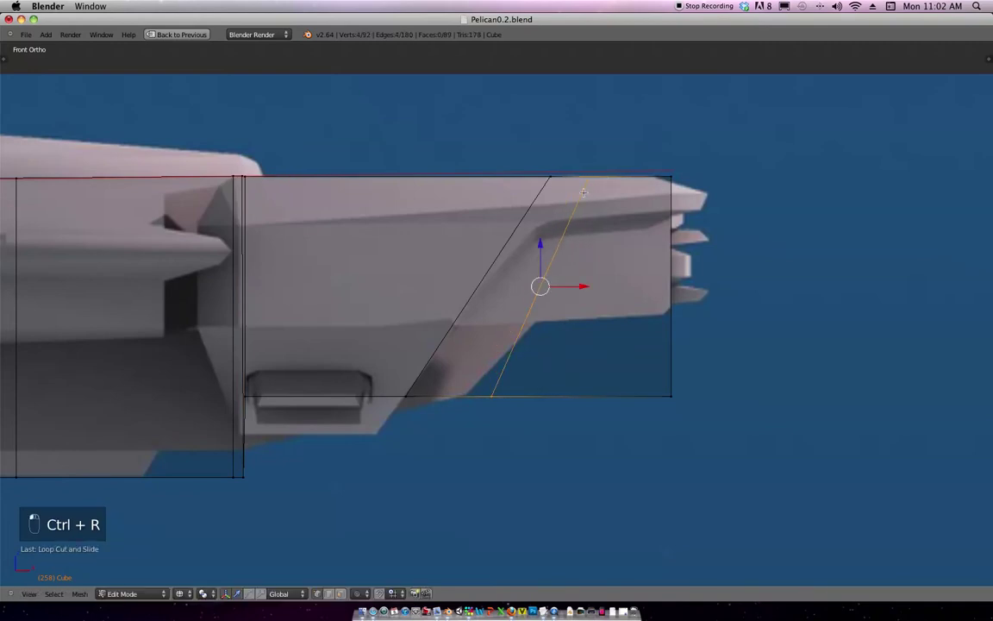
key("super+z")
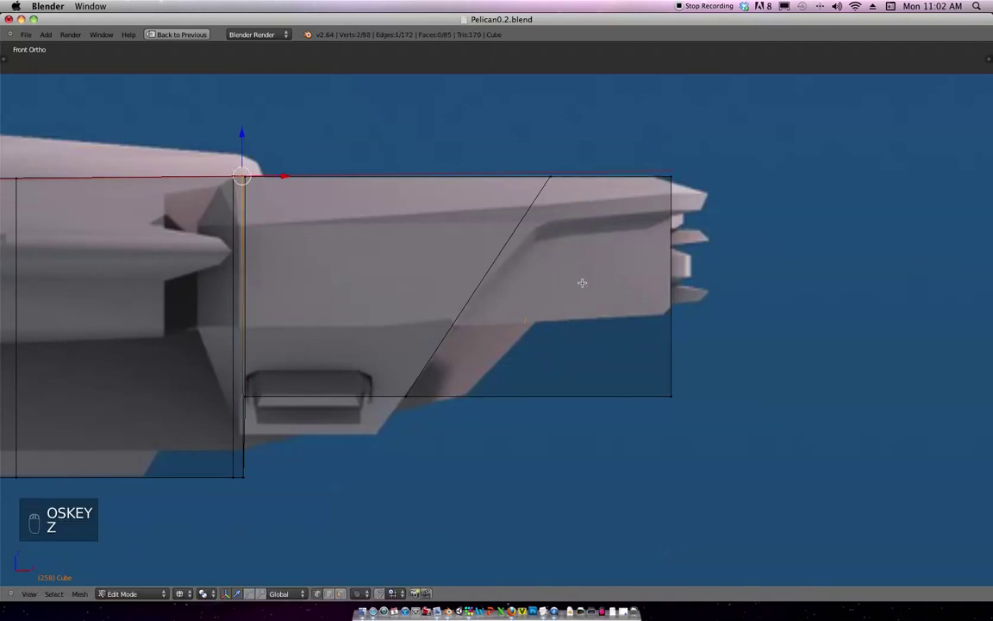
Add a loop cut to the tail section between its slanted edge and rear face, placed closer to the slanted edge.
key("ctrl+r")
left_click(577, 281)
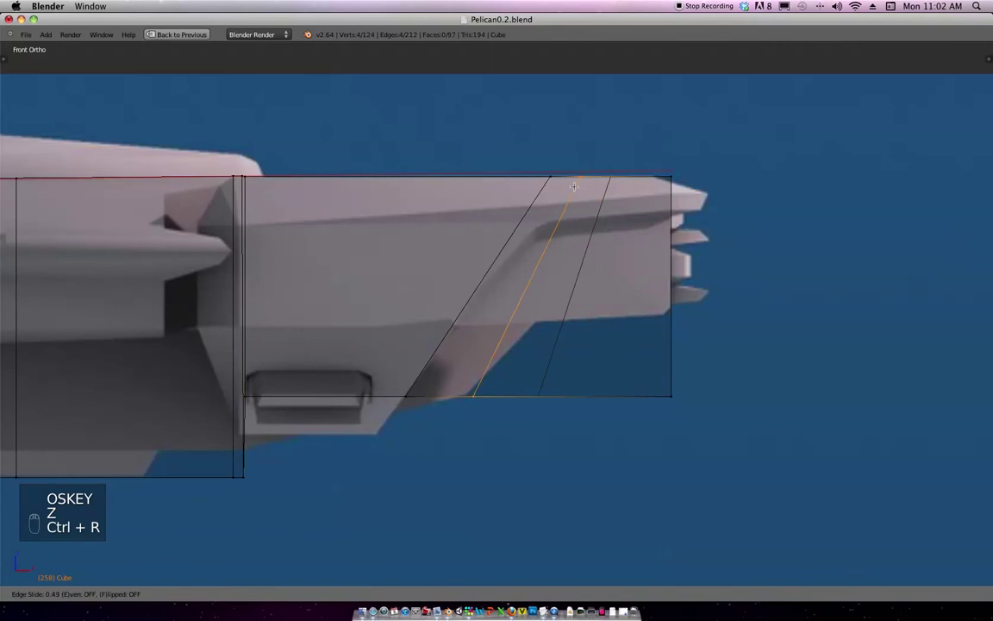
left_click(587, 188)
scroll(597, 338, "up", 1)
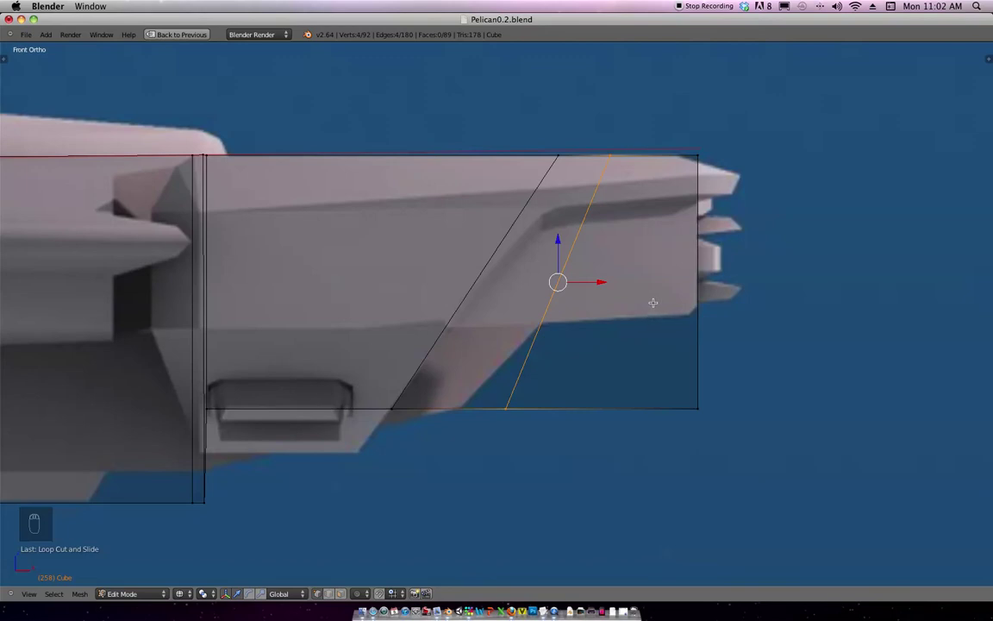
Rotate the tail section's new loop to a steeper angle and scale it along Z to fit between the top and bottom edges.
key("r")
left_click(673, 273)
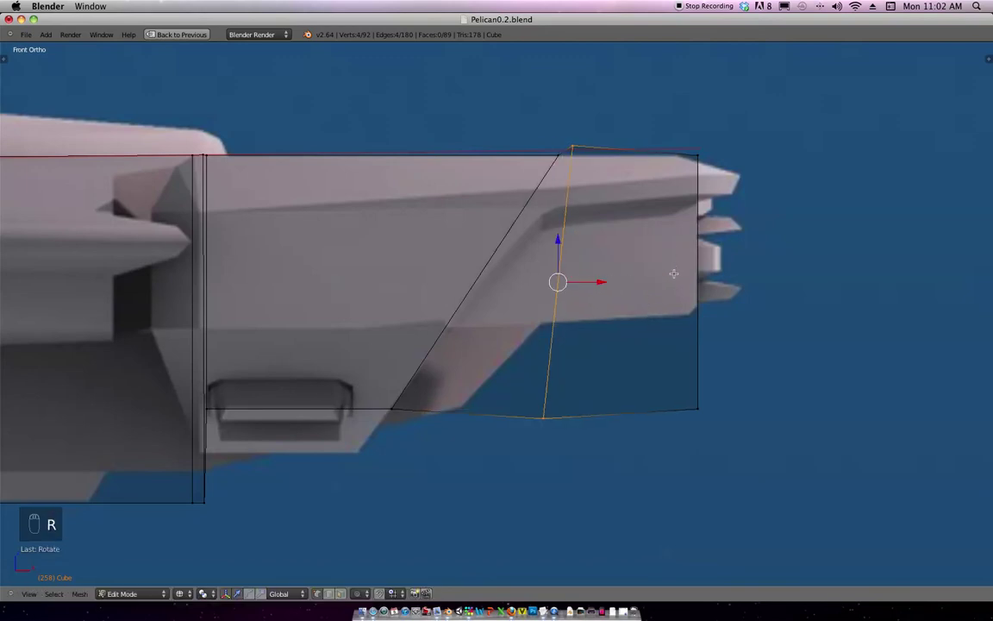
key("s")
key("z")
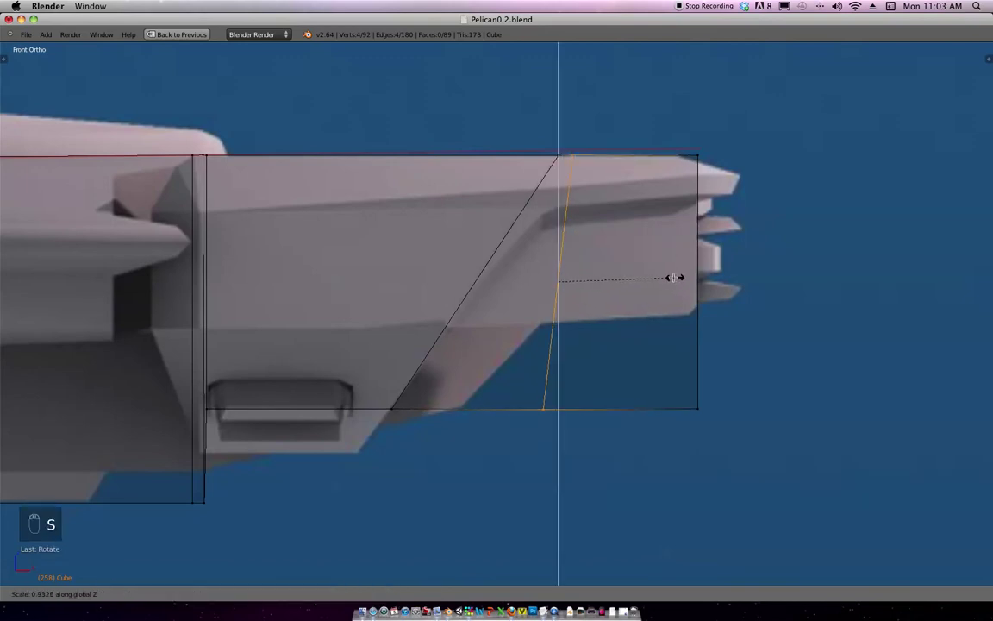
left_click(671, 277)
Select the bottom vertices of the tail section's new loop and raise them along Z to the corner of the reference's underside.
key("a")
key("b")
left_click_drag(528, 384, 556, 425)
key("g")
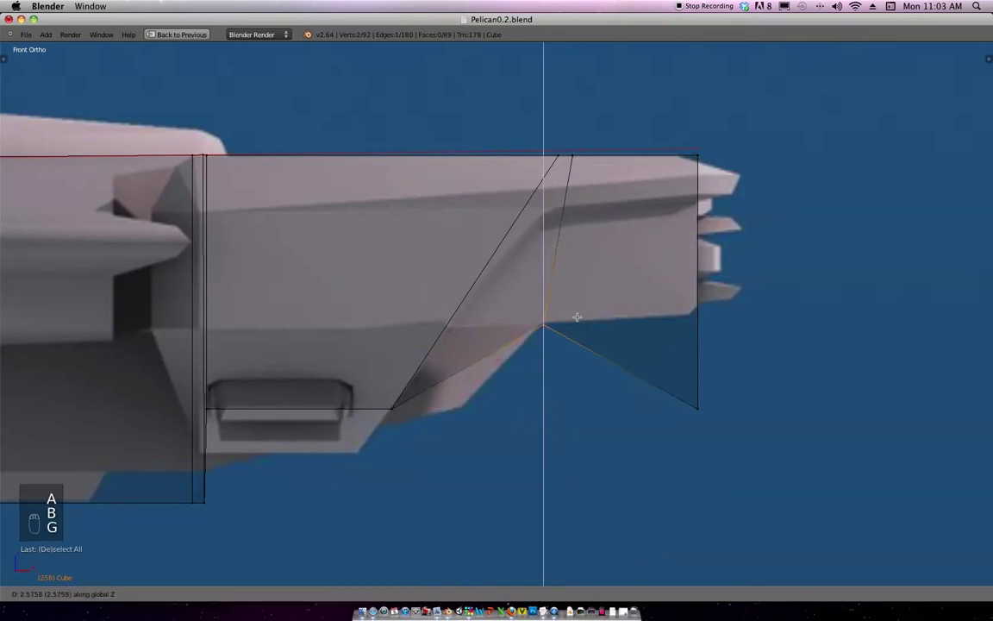
left_click(696, 395)
Select the bottom vertices of the tail's rear face and raise them along Z to the reference's lower edge.
key("a")
key("b")
left_click_drag(726, 421, 676, 359)
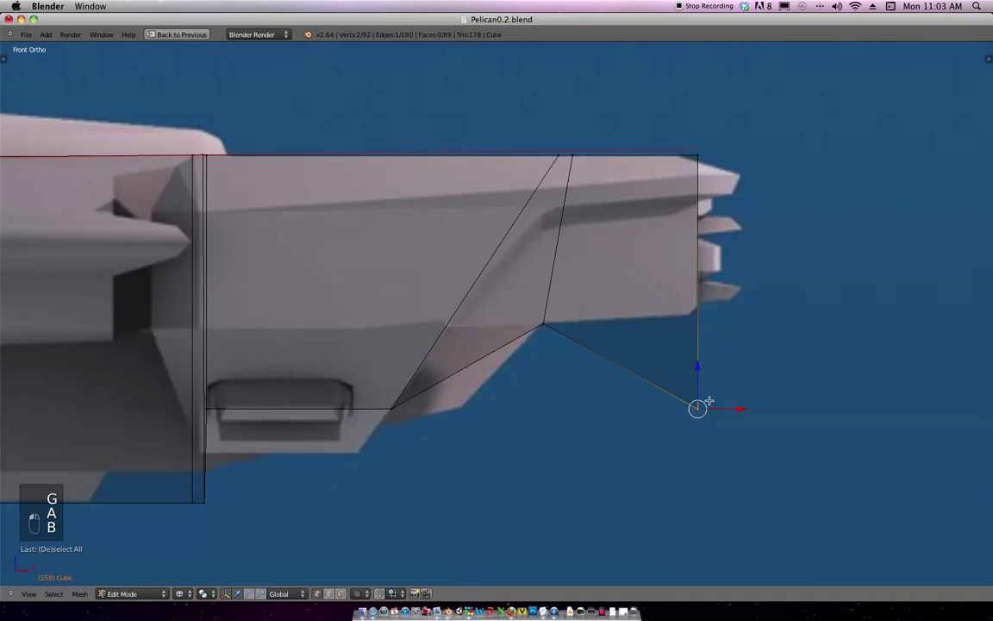
key("g")
left_click(714, 307)
Examine the tail's underside and the whole hull outline against the side-view reference.
middle_click_drag(552, 300, 684, 189, "shift")
scroll(684, 188, "down", 4)
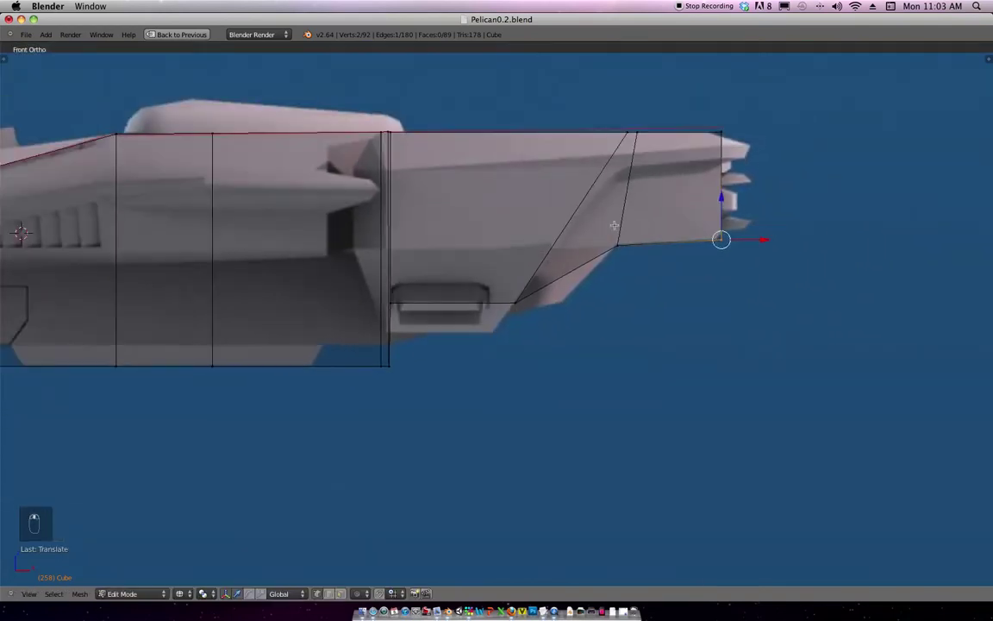
scroll(590, 288, "up", 6)
middle_click_drag(590, 288, 555, 324, "shift")
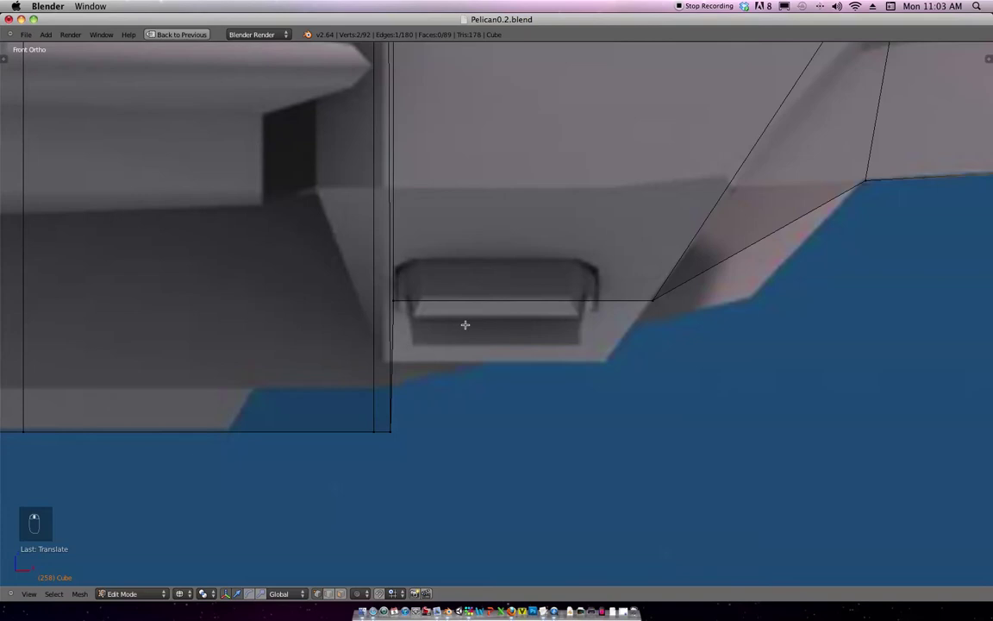
scroll(462, 324, "down", 5)
scroll(501, 275, "up", 5)
middle_click_drag(485, 286, 540, 254, "shift")
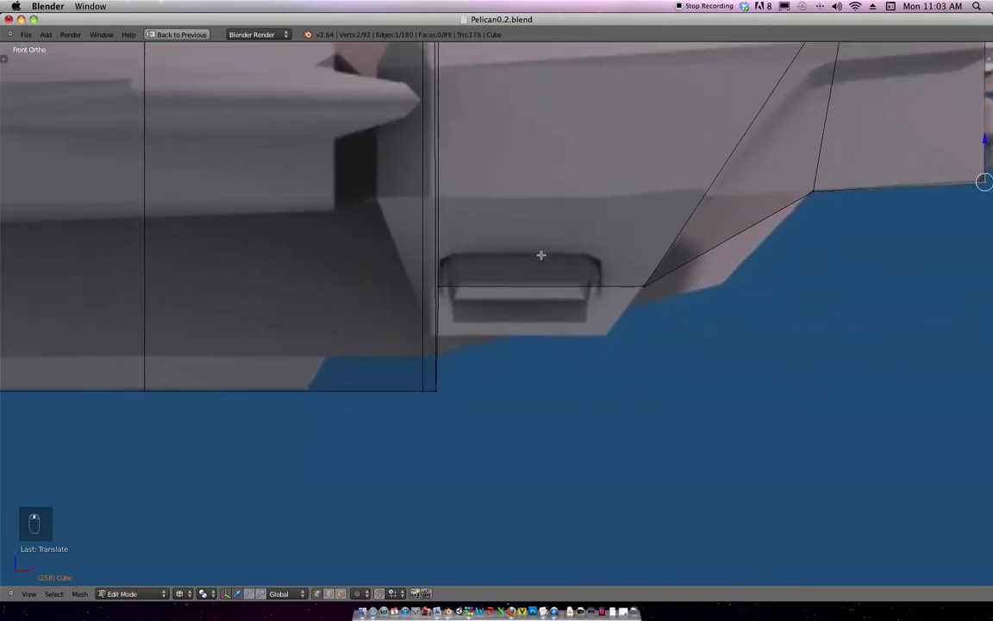
scroll(541, 254, "down", 3)
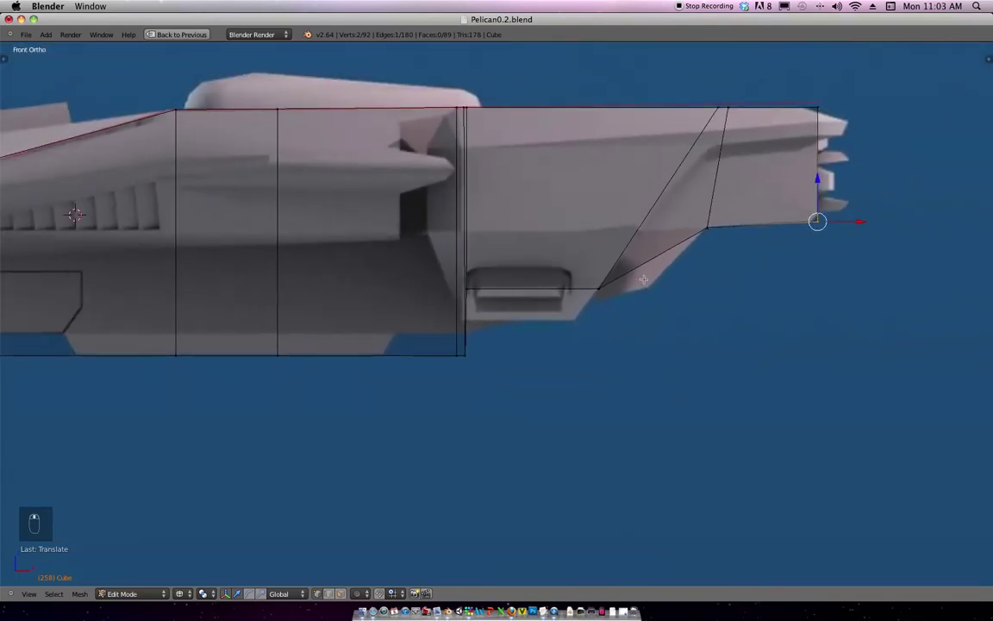
scroll(628, 280, "down", 8)
middle_click_drag(563, 350, 687, 210, "shift")
scroll(687, 211, "down", 2)
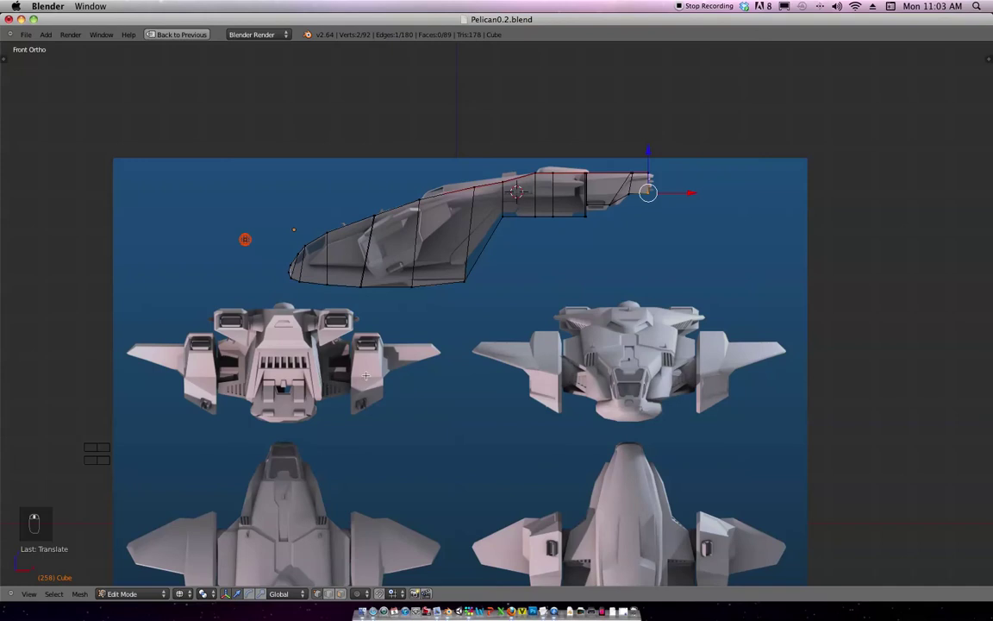
middle_click_drag(609, 234, 632, 224, "shift")
scroll(587, 279, "up", 3)
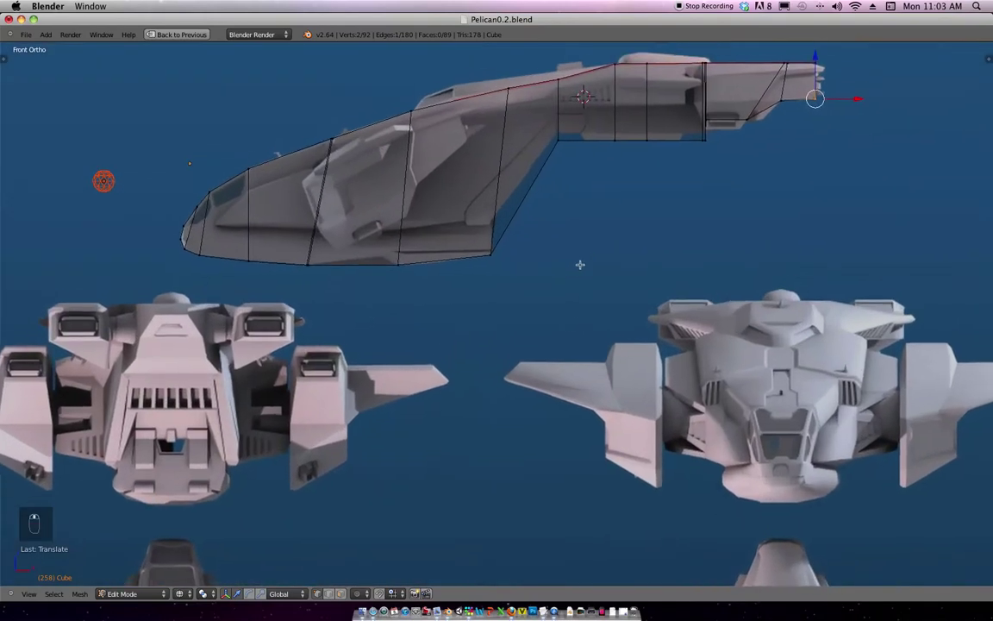
mouse_move(580, 277)
middle_mouse_down("shift")
mouse_move(582, 268)
mouse_move(591, 278)
middle_mouse_up("shift")
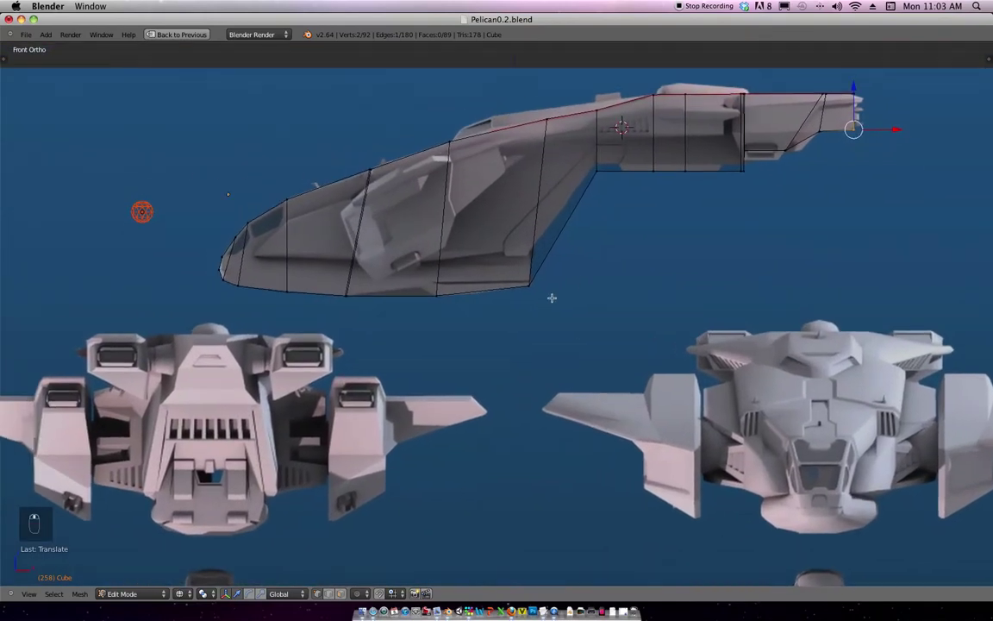
Add the bottom vertices at the main hull's rear corner to the selection and shift the selection slightly forward along X.
key("b")
left_click_drag(541, 299, 518, 274)
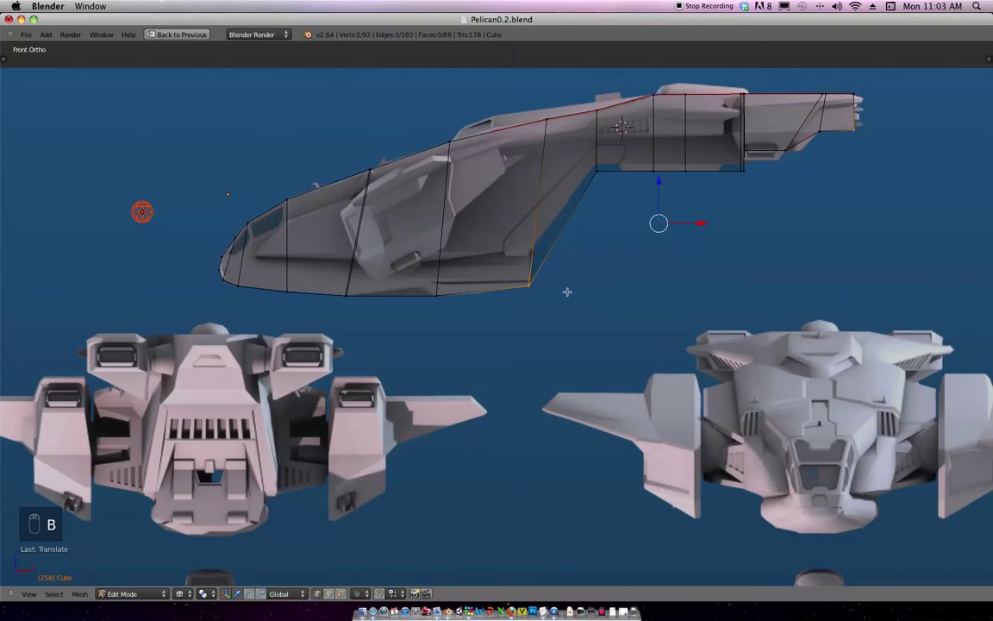
scroll(595, 293, "up", 2)
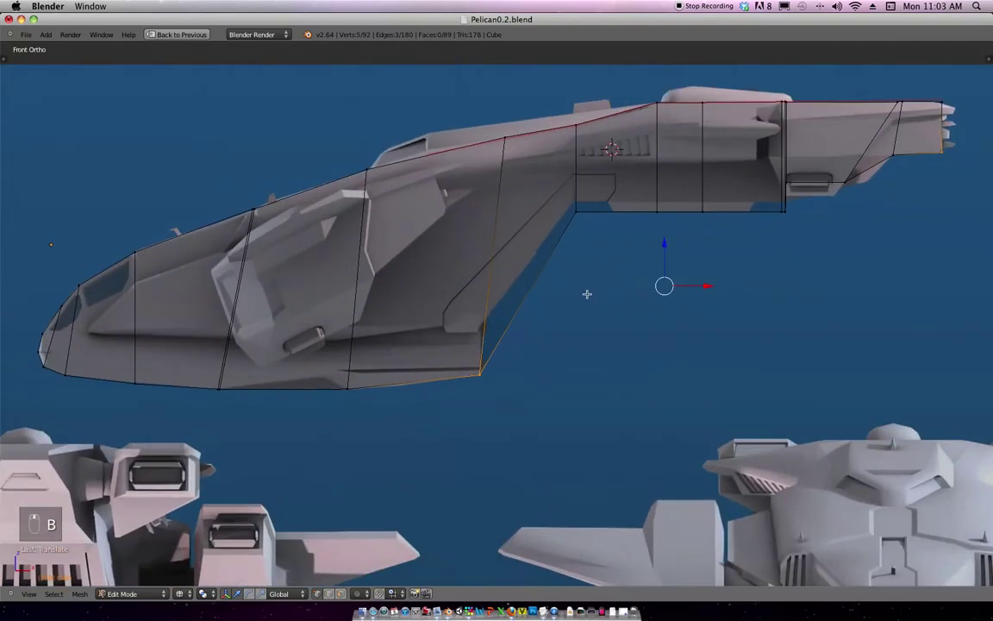
key("g")
key("x")
left_click(521, 343)
Select the top vertices of the main hull's rear loop and move them forward and down onto the guide line, making the loop upright.
key("a")
key("b")
left_click_drag(516, 148, 498, 128)
key("g")
key("x")
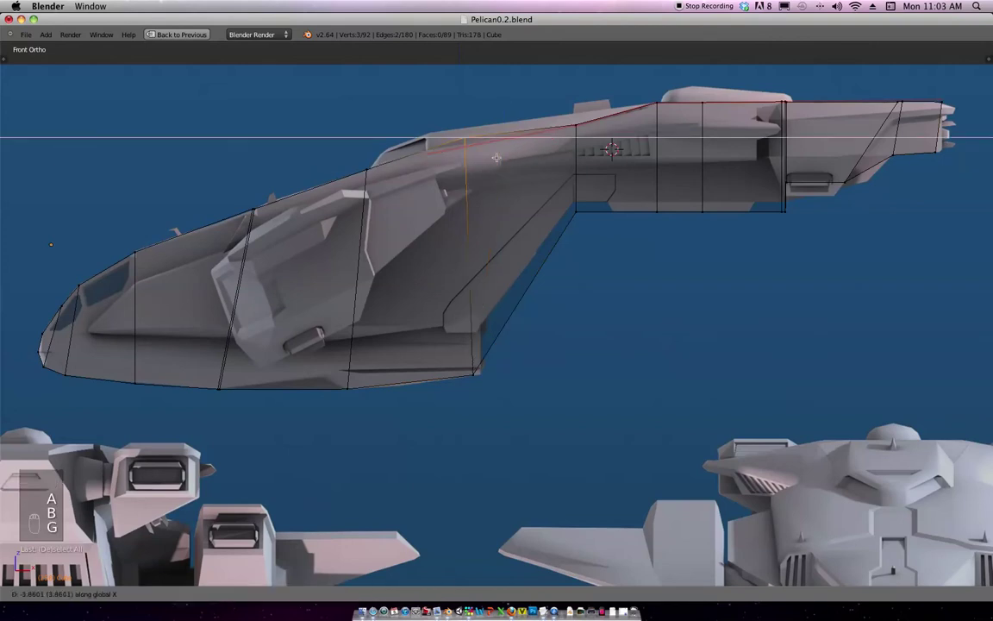
key("x")
left_click(506, 164)
key("g")
key("x")
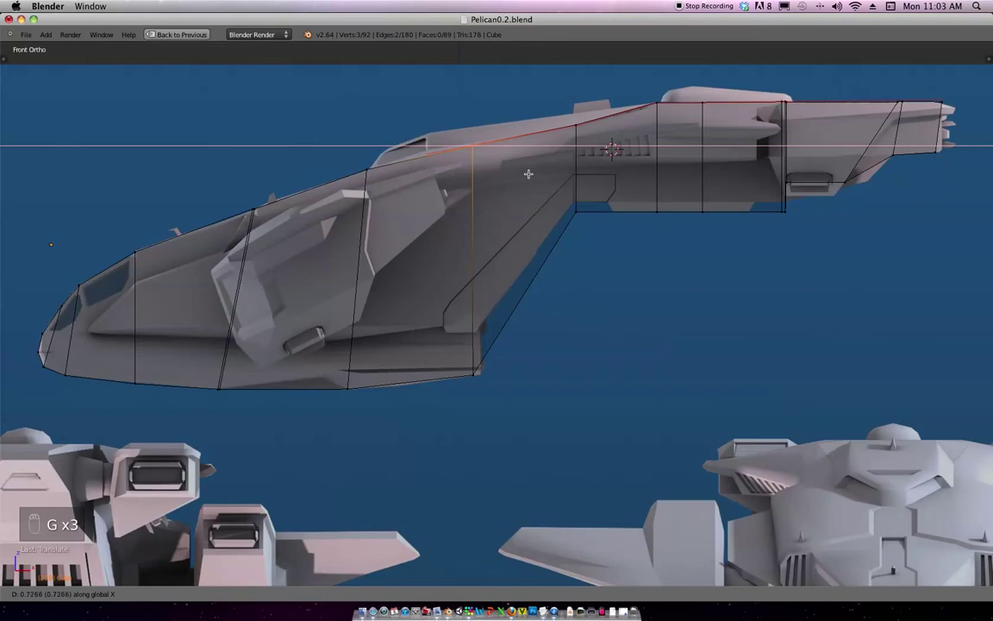
Finish moving the hull's top vertices along X and add a loop cut close behind the lower hull's rear vertical edge.
left_click(534, 170)
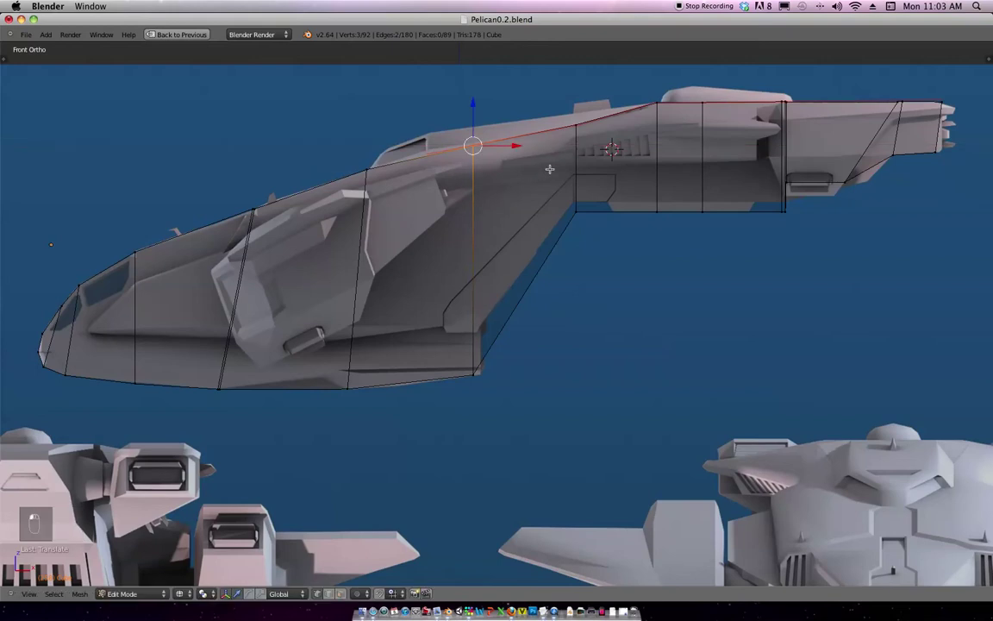
scroll(526, 327, "up", 3)
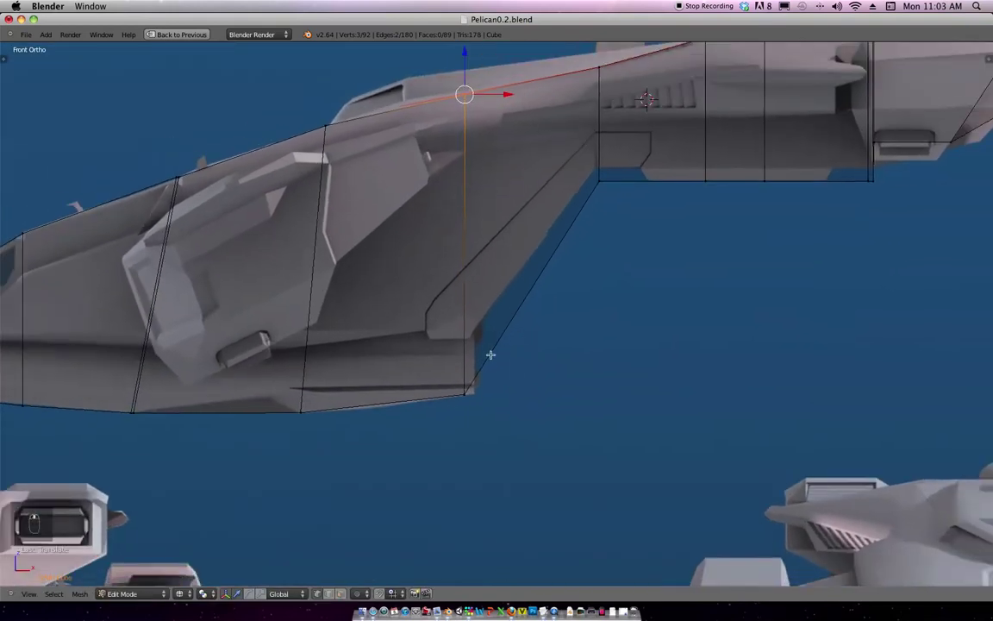
key("ctrl+r")
left_click(496, 344)
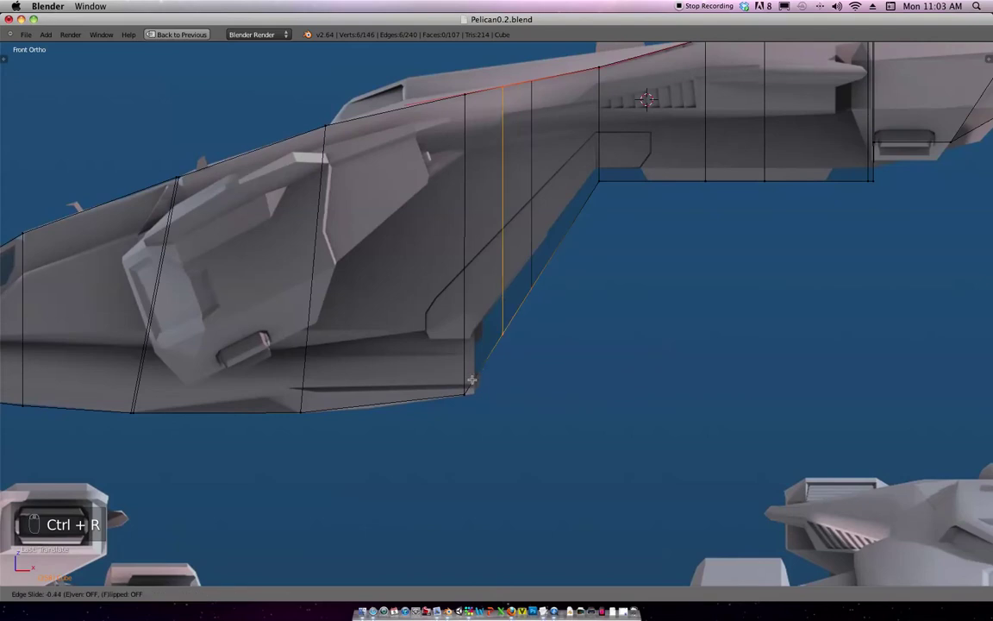
left_click(437, 408)
scroll(512, 376, "up", 1)
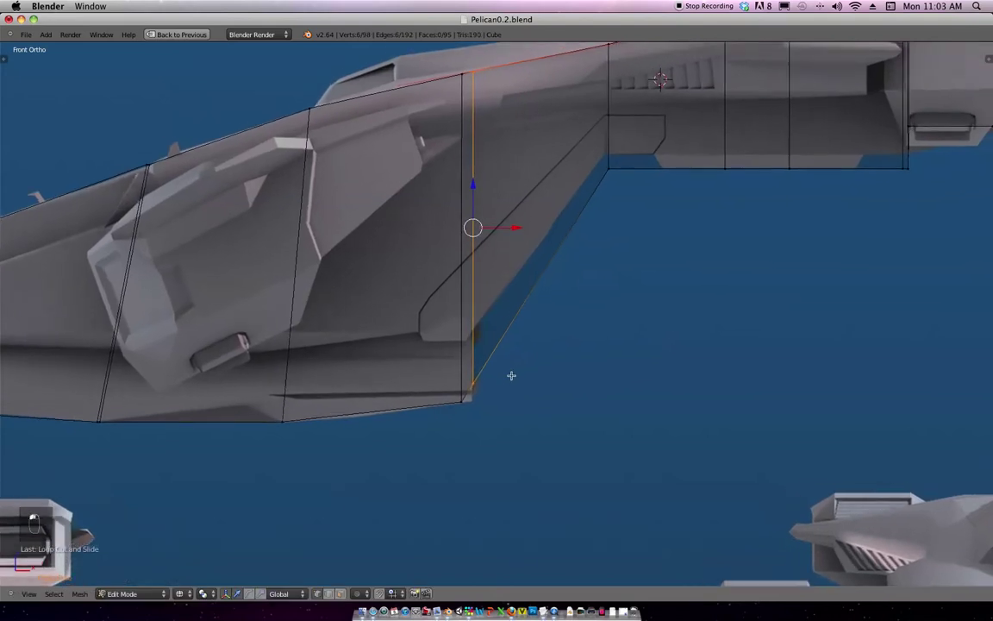
Select only the bottom vertices of the new edge loop near the lower hull's rear corner.
middle_click_drag(505, 357, 517, 325, "shift")
scroll(507, 317, "up", 2)
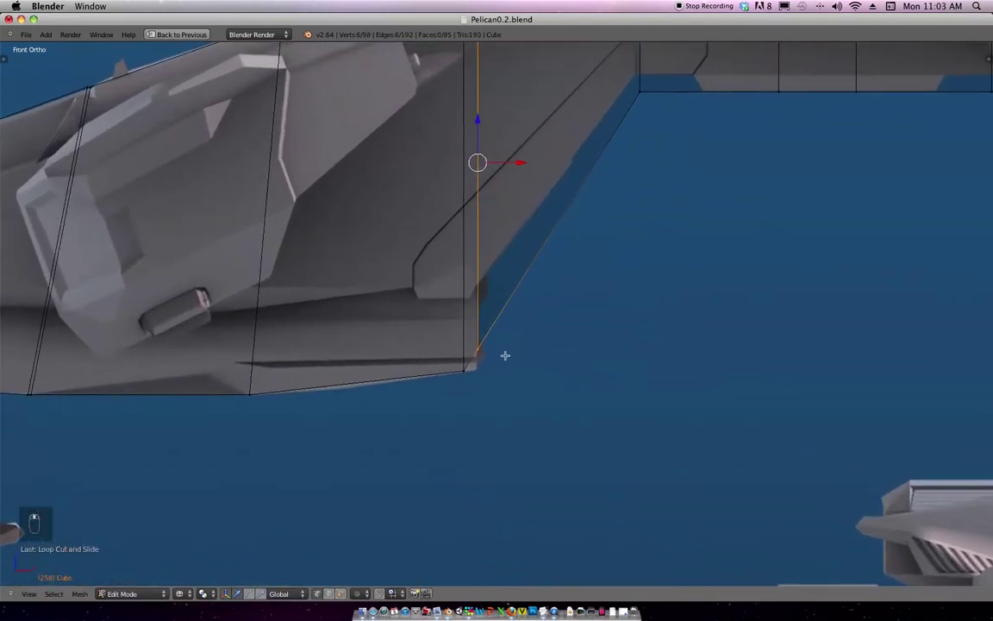
key("a")
key("b")
left_click_drag(472, 334, 491, 355)
Try raising the selected vertices freely to the start of the reference's sloped underside, and undo that move.
key("g")
left_click(513, 306)
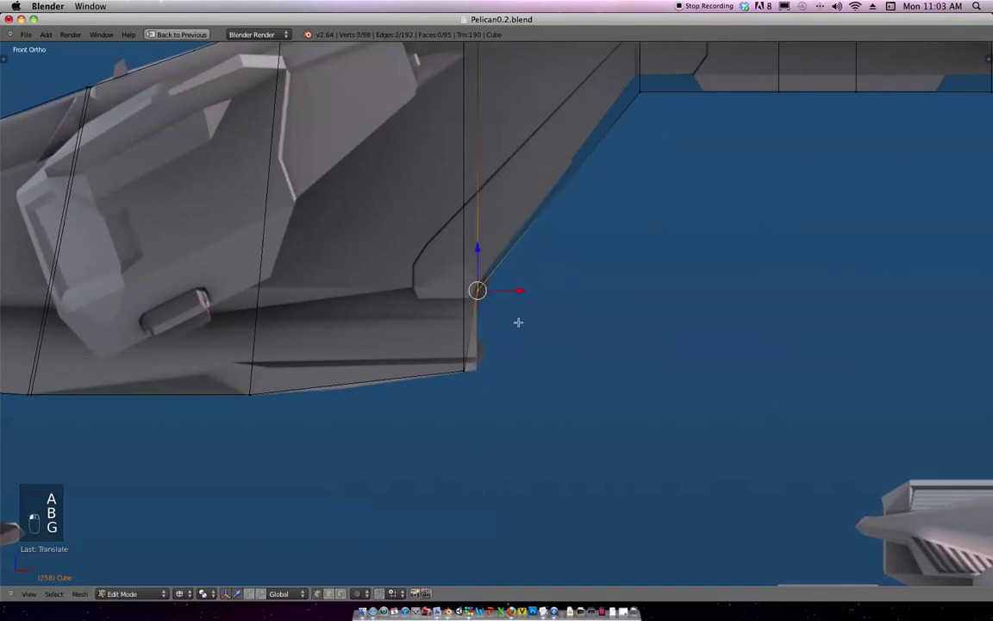
key("super+z")
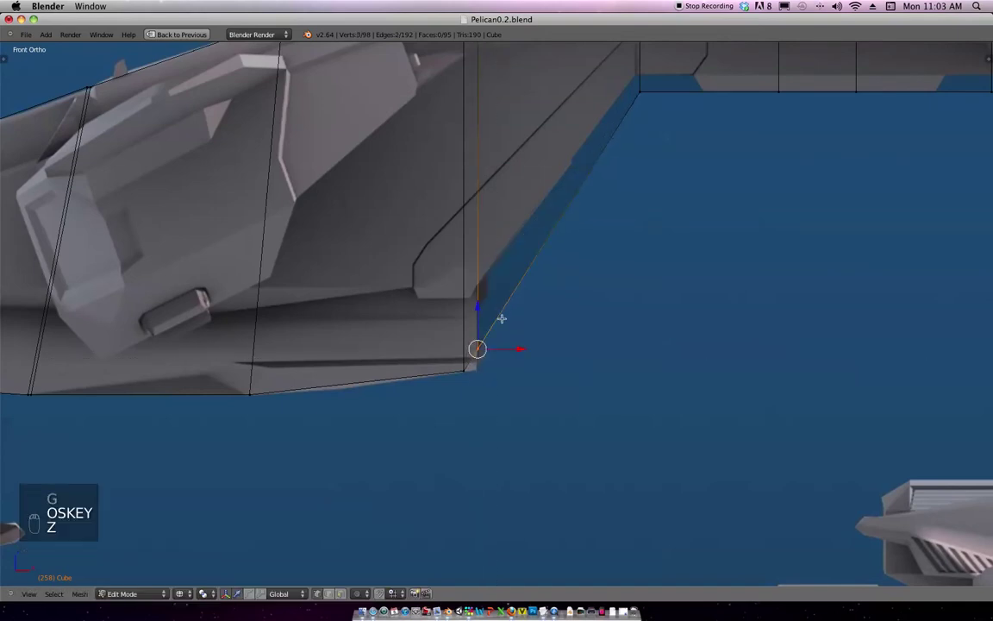
Lower the selected vertices along Z to the reference's bottom rear corner.
key("g")
key("z")
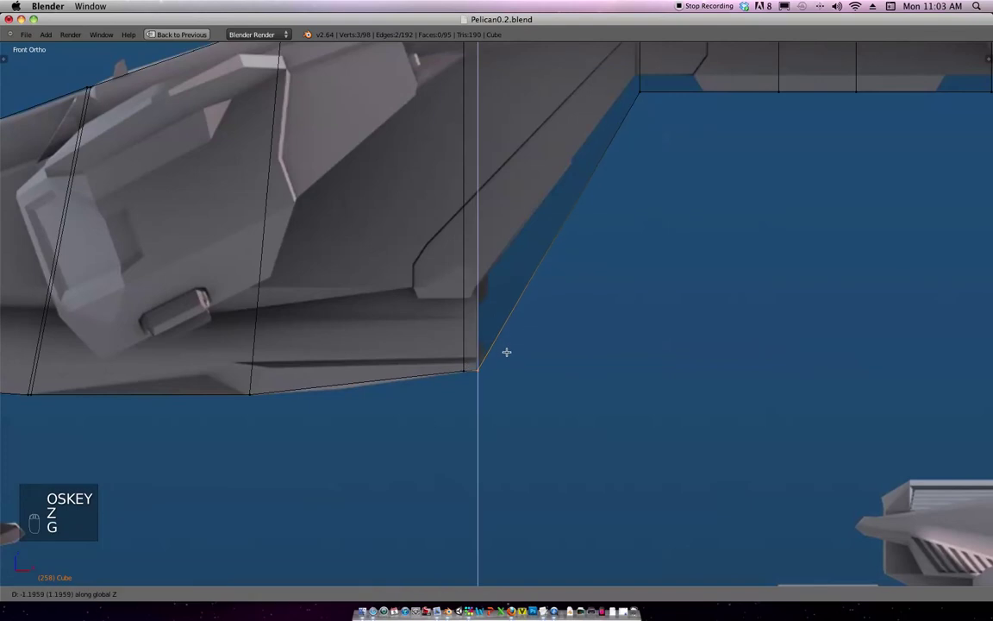
left_click(506, 343)
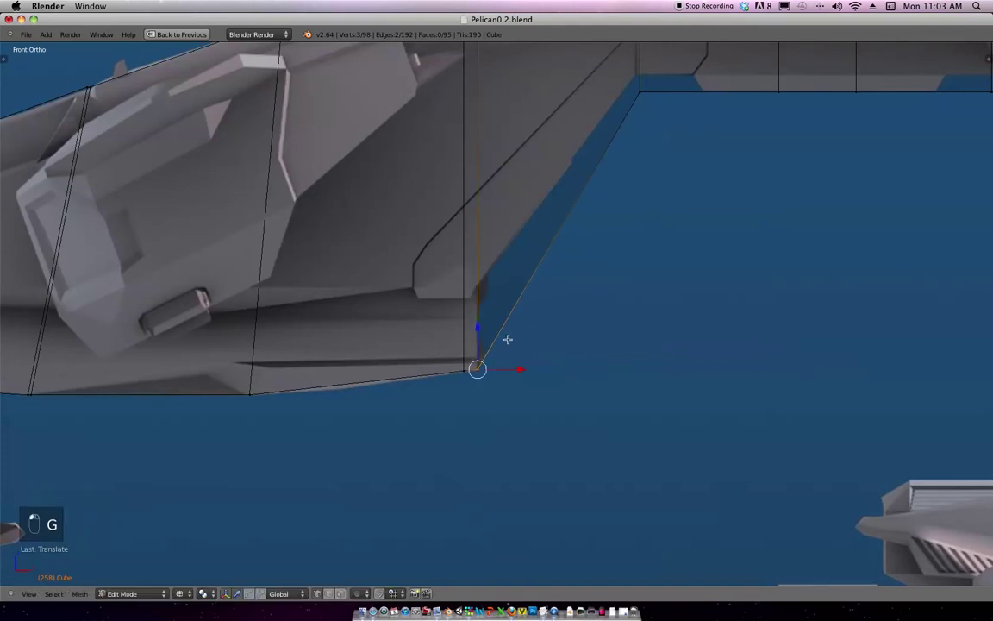
Add another loop cut immediately behind the lower hull's rear corner edge.
middle_click_drag(523, 329, 541, 326, "shift")
middle_click_drag(542, 326, 528, 334, "ctrl")
key("ctrl+r")
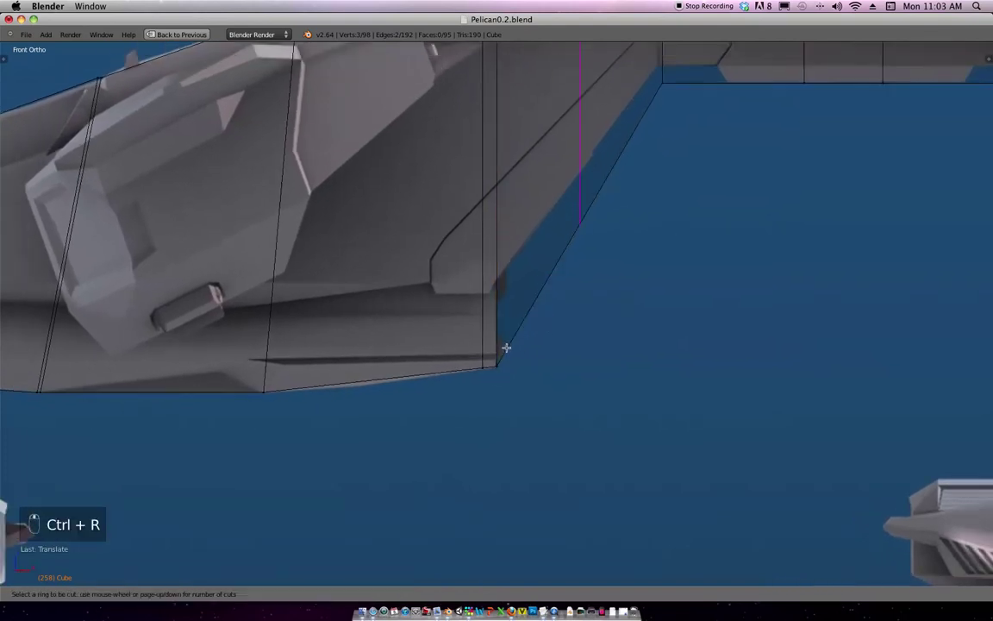
left_click(512, 342)
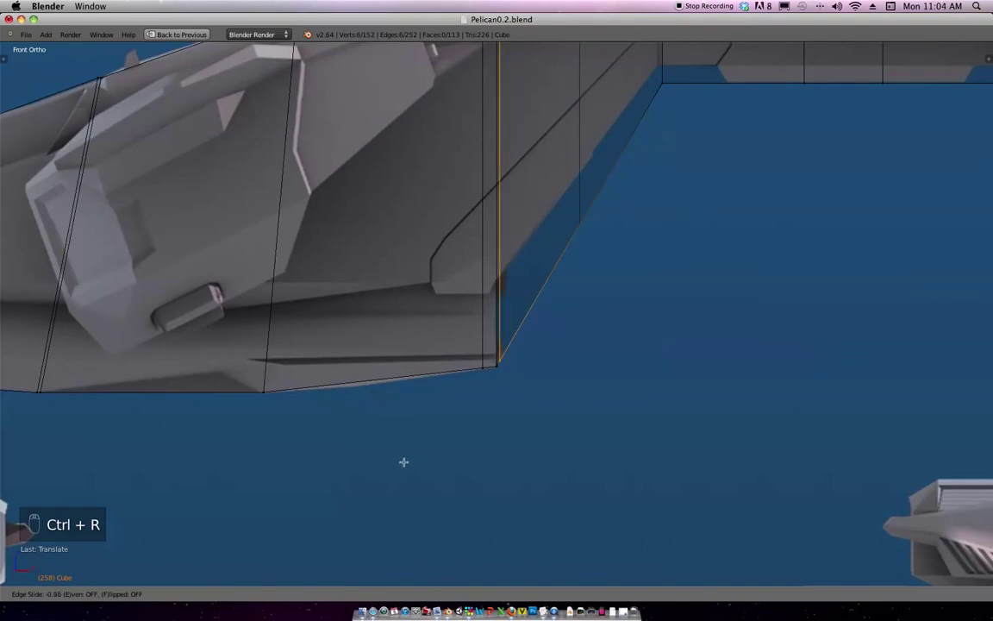
left_click(399, 462)
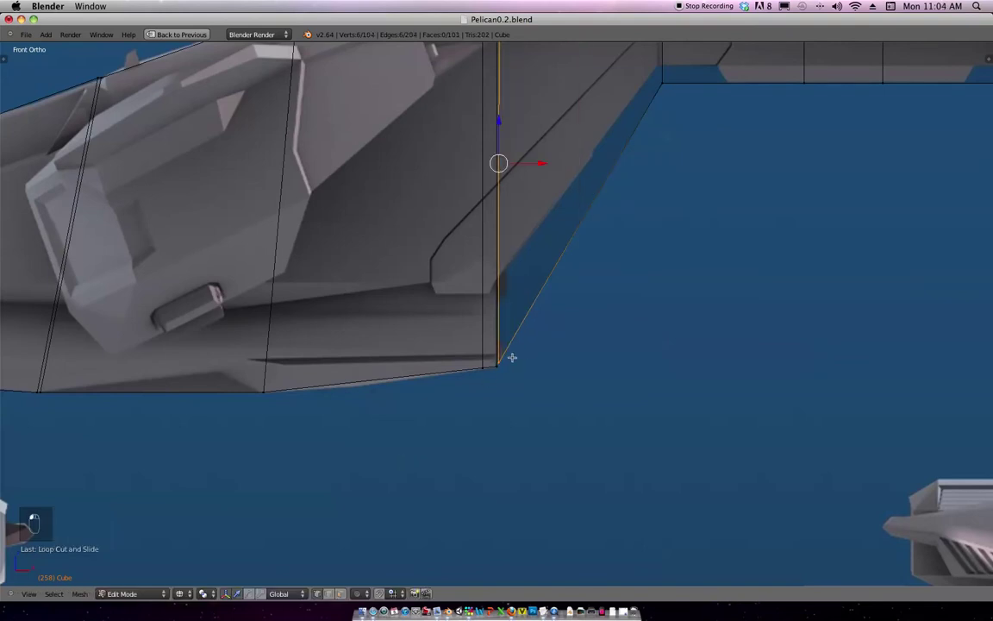
Select the newest loop's bottom vertices in front view and raise them along Z to where the reference's sloped underside begins.
scroll(558, 354, "up", 7)
middle_click_drag(445, 401, 476, 352)
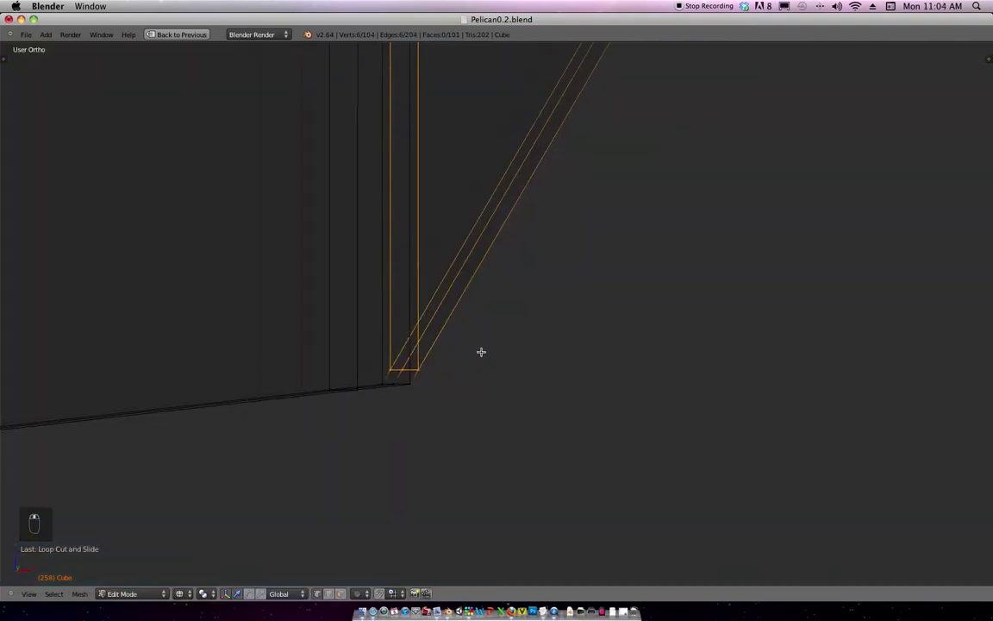
key("KP_1")
key("a")
key("b")
left_click_drag(297, 397, 257, 365)
scroll(493, 227, "down", 5)
middle_click_drag(492, 227, 510, 289, "shift")
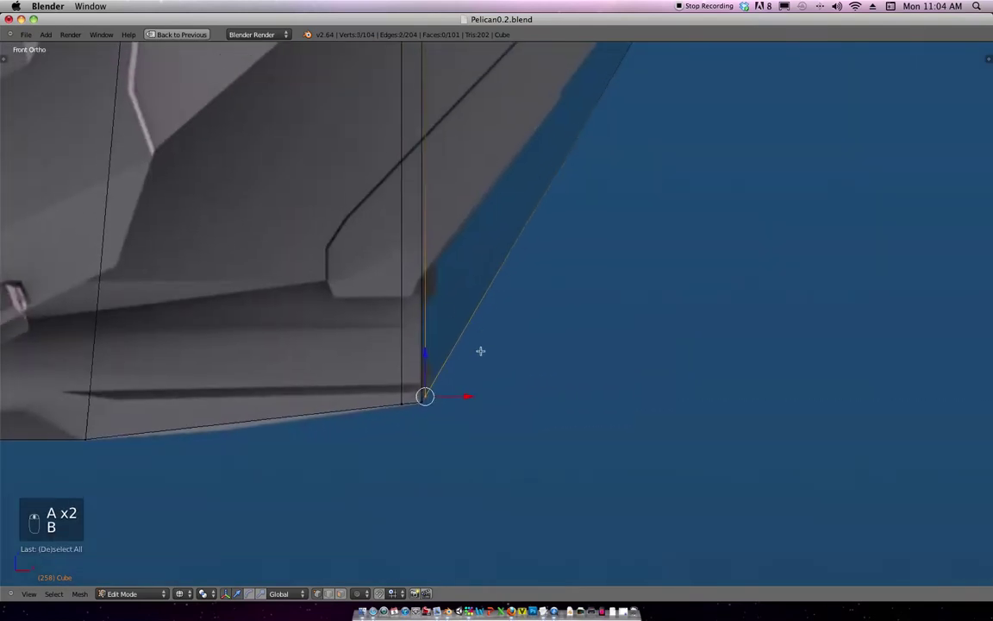
key("g")
key("z")
left_click(487, 245)
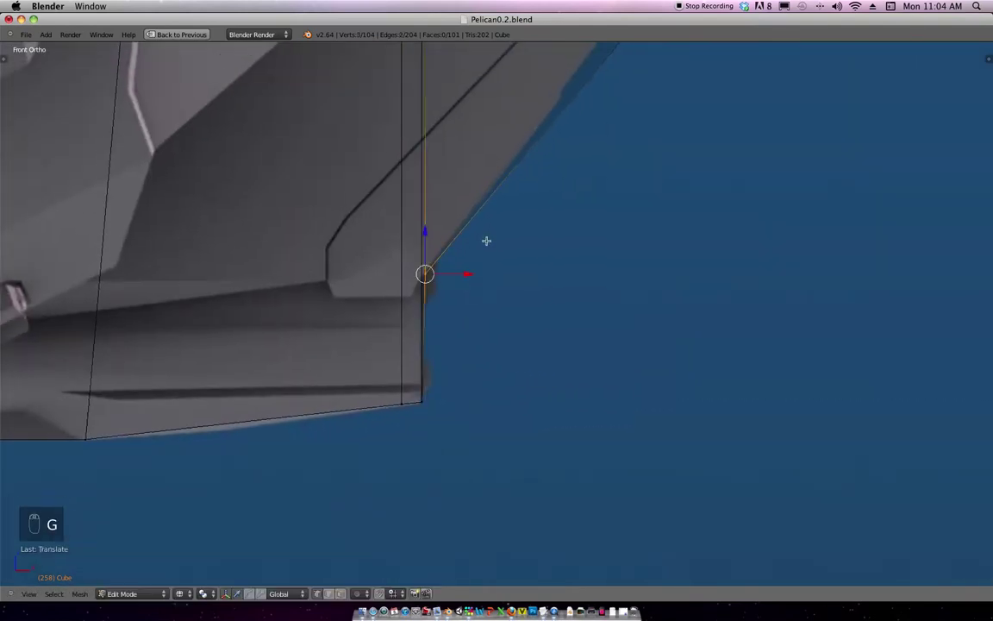
Check the reshaped rear step from another angle, return to front view, and save over Pelican0.2.blend.
scroll(565, 220, "down", 4)
middle_click_drag(594, 215, 594, 246)
key("KP_1")
middle_click_drag(540, 220, 559, 286, "shift")
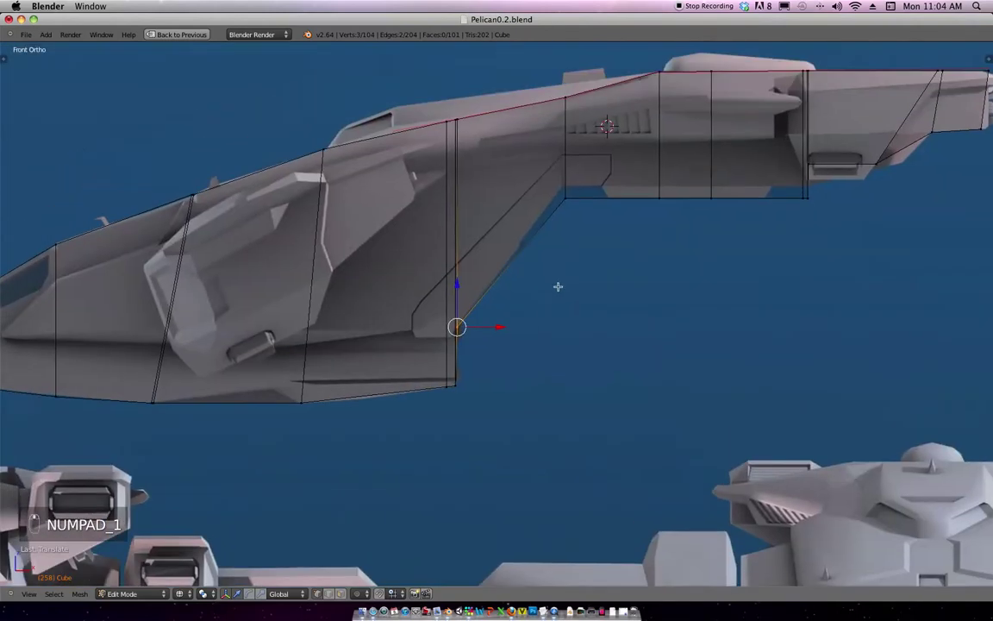
scroll(594, 238, "up", 1)
key("super+s")
left_click(597, 237)
Move the bottom vertices where the slope meets the tail boom along Z and X to match the reference corner.
middle_click_drag(639, 186, 594, 277, "shift")
scroll(594, 277, "up", 2)
key("a")
key("b")
left_click_drag(530, 238, 599, 275)
key("g")
key("z")
left_click(587, 261)
key("g")
key("x")
left_click(608, 257)
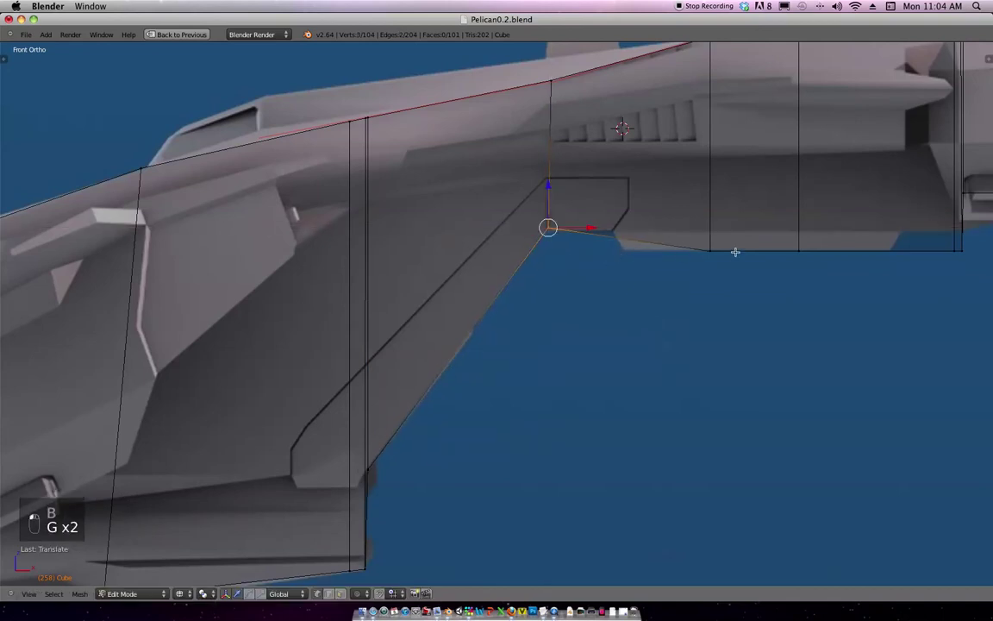
scroll(659, 280, "down", 3)
middle_click_drag(527, 344, 550, 367, "shift")
middle_click_drag(606, 330, 607, 308, "shift")
middle_click_drag(618, 262, 616, 260, "shift")
scroll(615, 259, "up", 2)
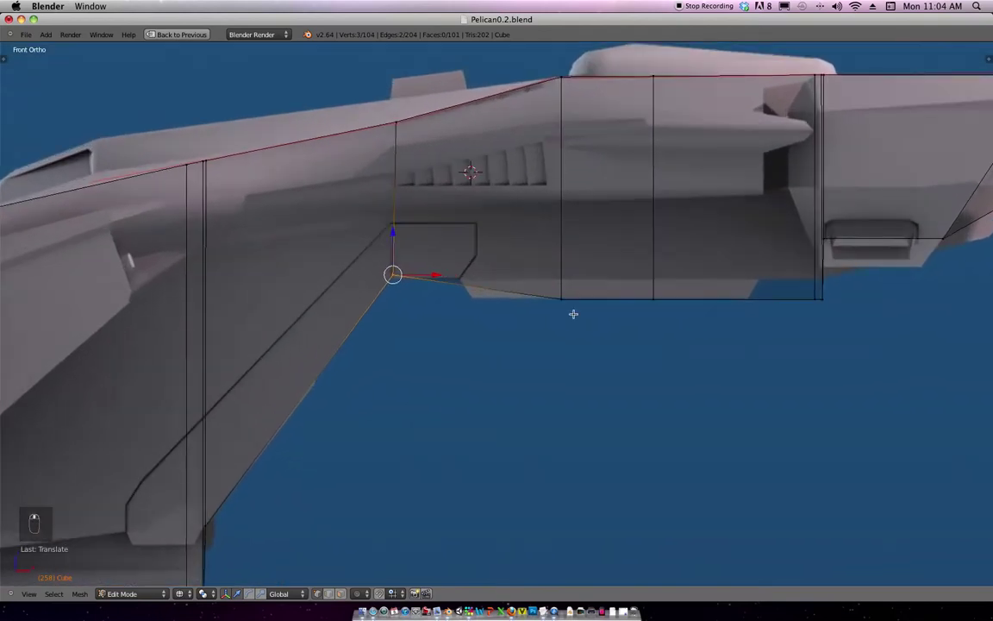
key("z")
key("b")
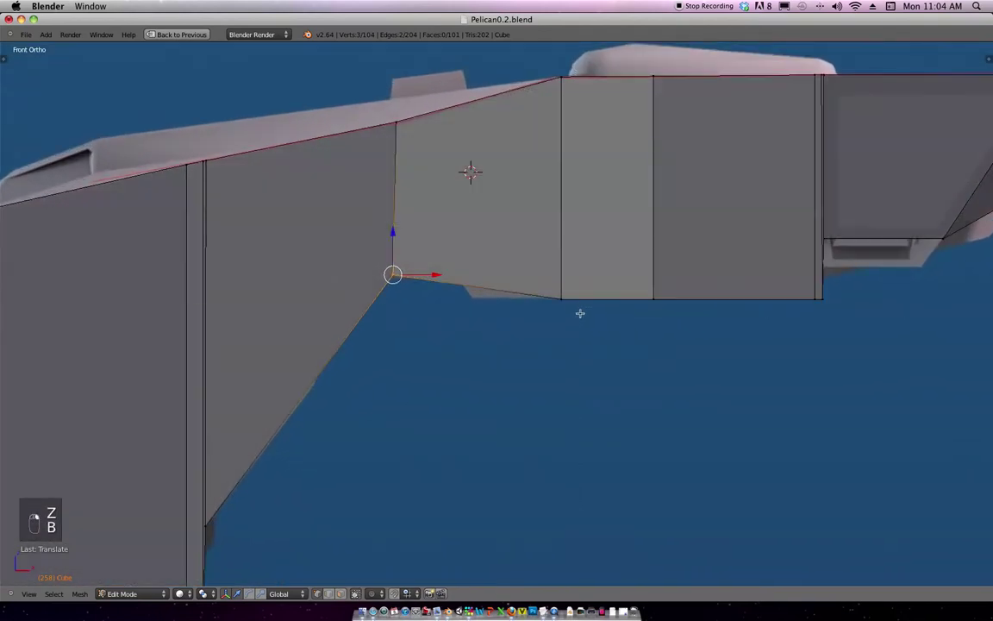
key("z")
key("KP_1")
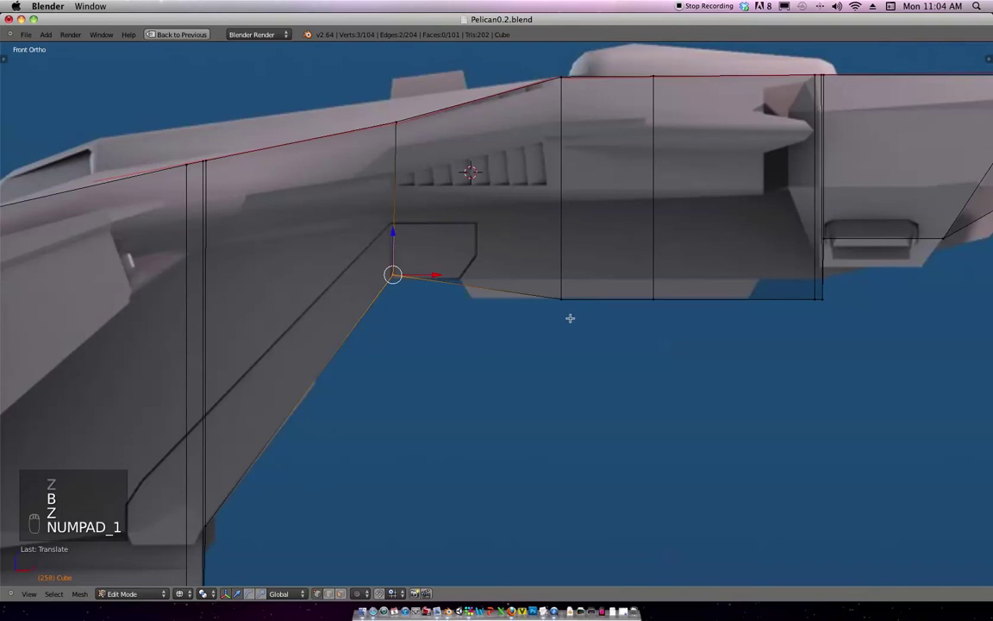
Raise the bottom vertices of the tail boom's next two vertical loops along Z to the reference underside.
key("a")
key("b")
left_click_drag(573, 319, 545, 289)
key("g")
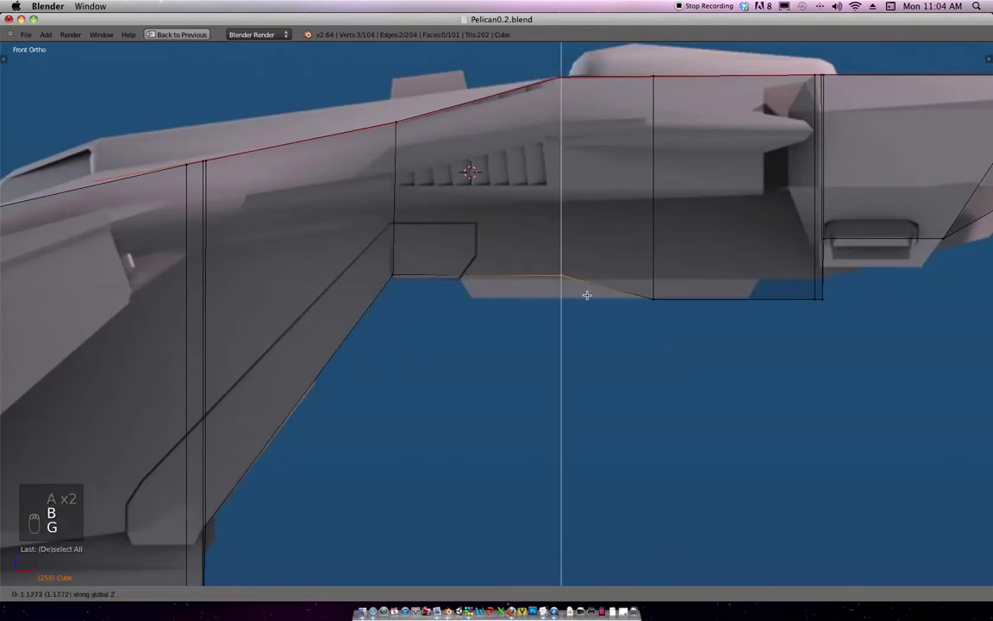
left_click(582, 283)
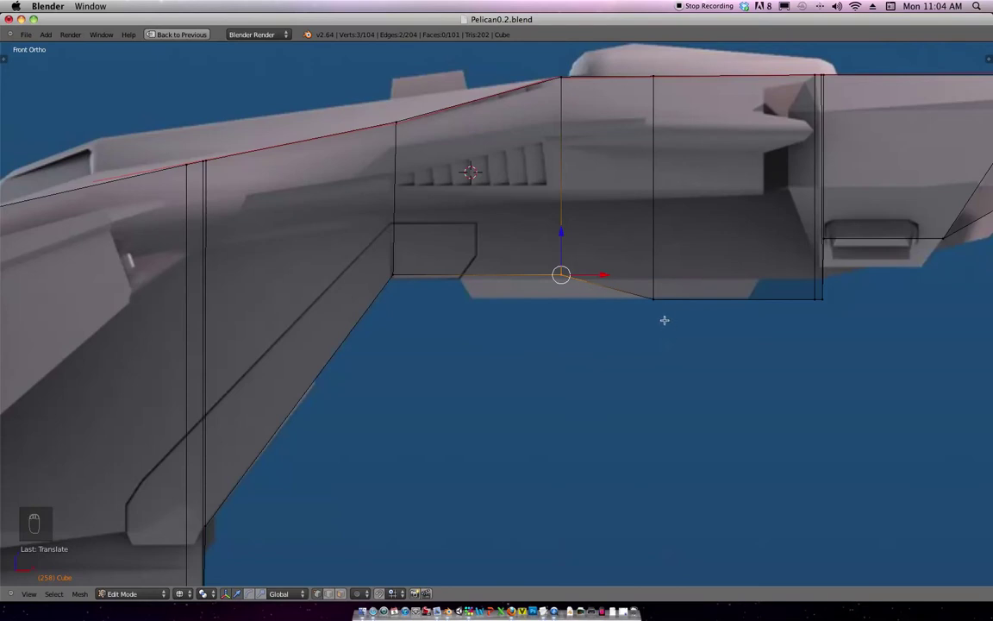
key("a")
key("g")
key("z")
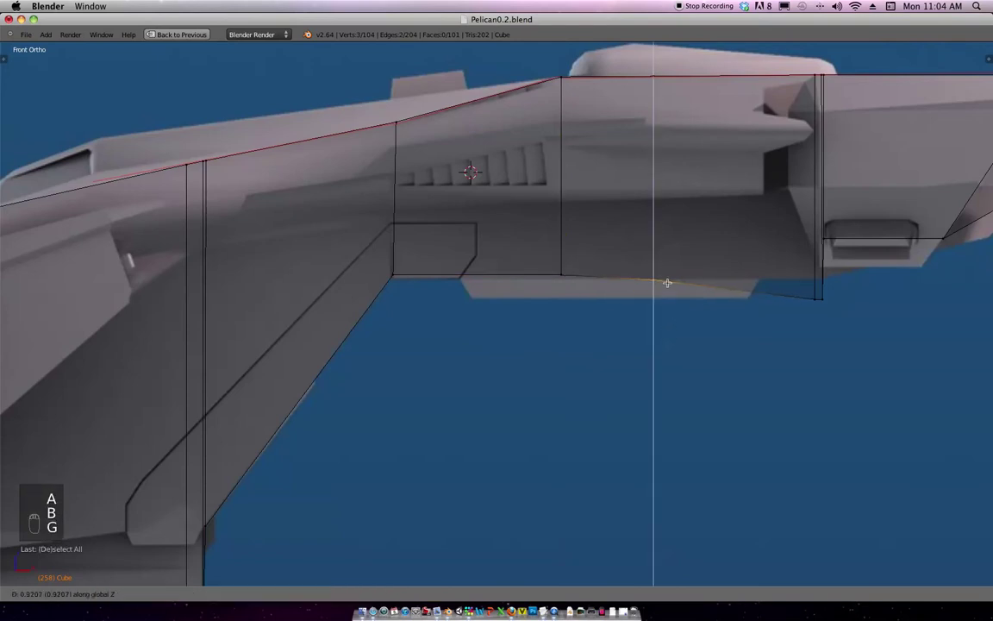
left_click(664, 257)
Raise the bottom vertices of the closely spaced loops at the rear of the boom along Z, level with the underside.
middle_click_drag(847, 277, 709, 281, "shift")
left_click_drag(642, 309, 642, 309)
key("g")
key("z")
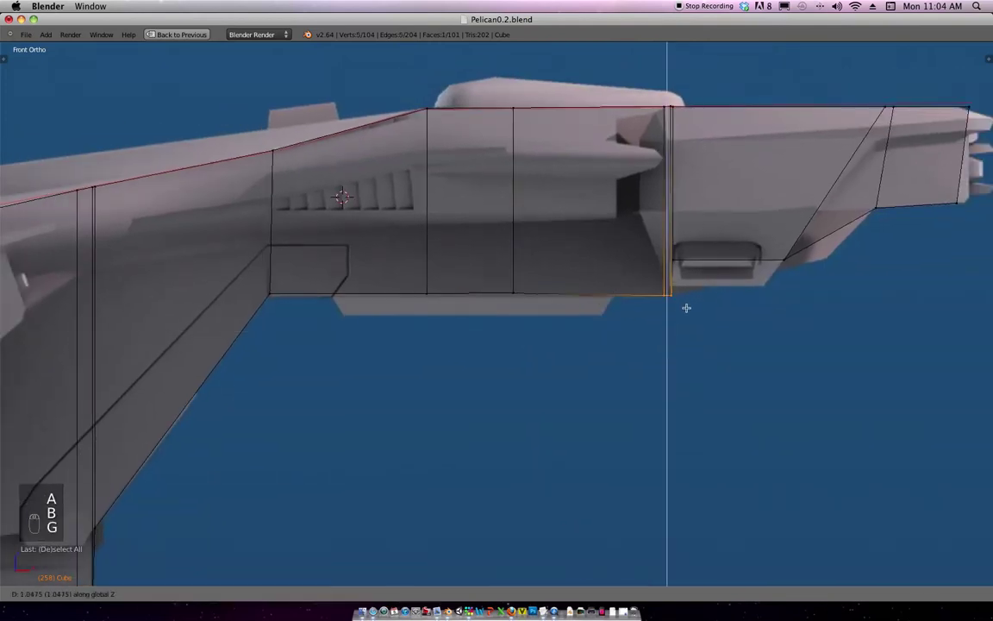
left_click(685, 303)
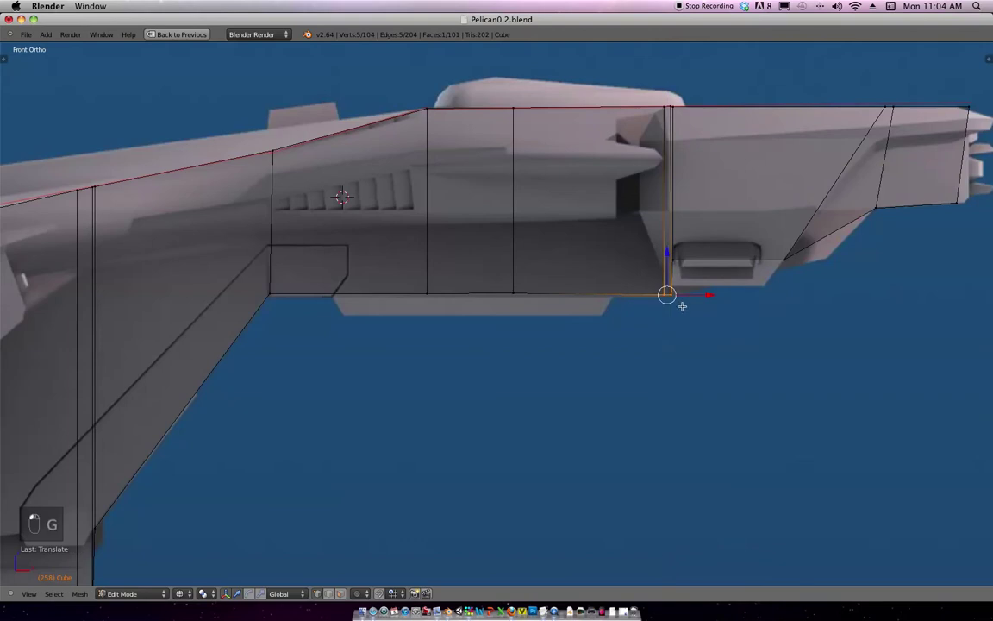
Select the tail boom's entire row of bottom vertices and fine-tune its height along Z against the reference.
key("b")
left_click_drag(705, 307, 264, 284)
key("g")
key("z")
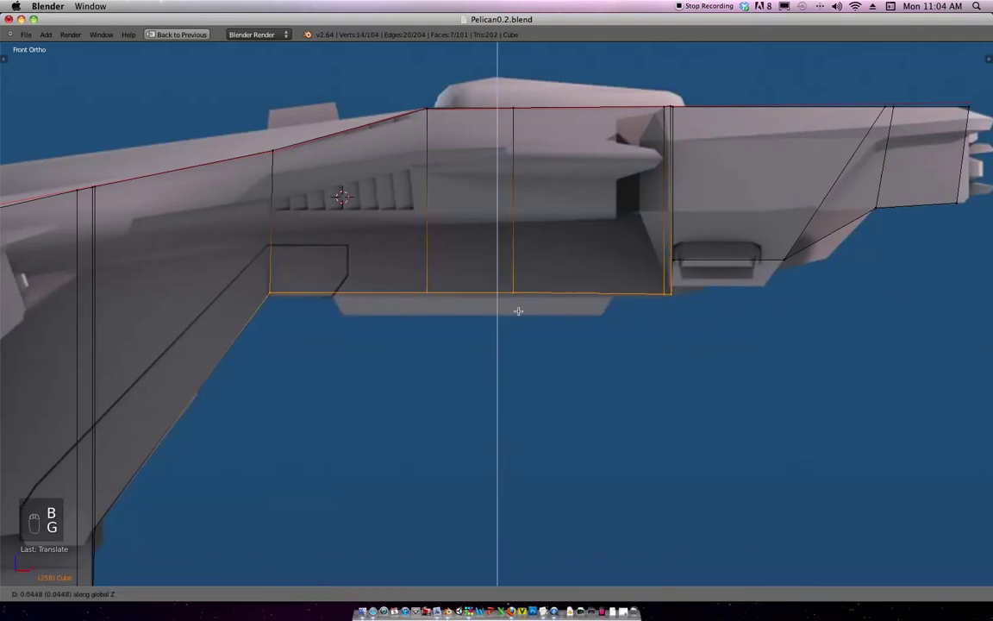
left_click(519, 333)
Compare the mesh's side profile with the reference image from the nose to the tail.
middle_click_drag(535, 332, 634, 285, "ctrl")
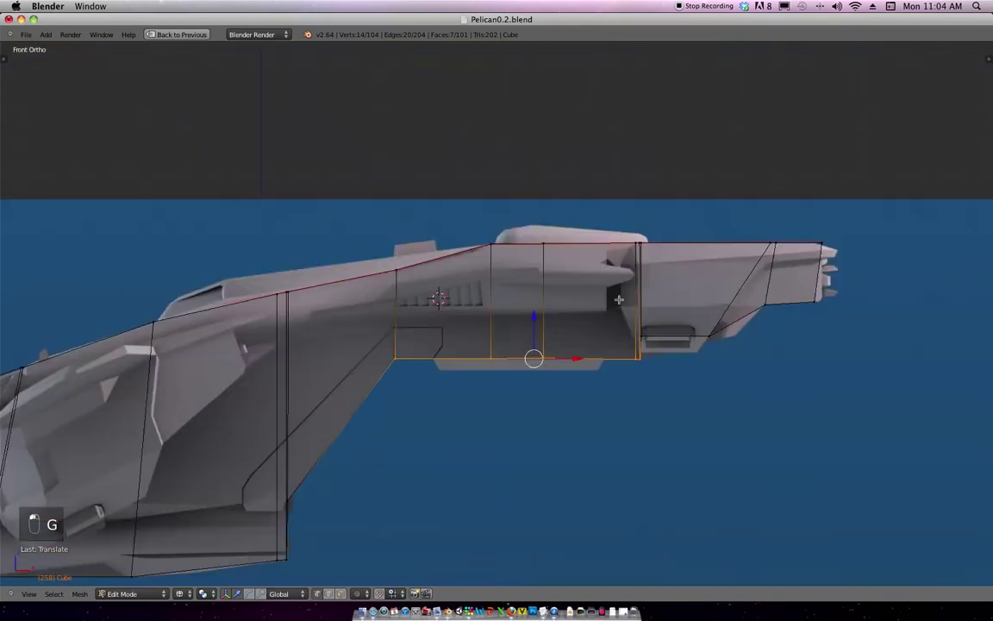
middle_click_drag(576, 301, 672, 287, "shift")
scroll(671, 287, "down", 1)
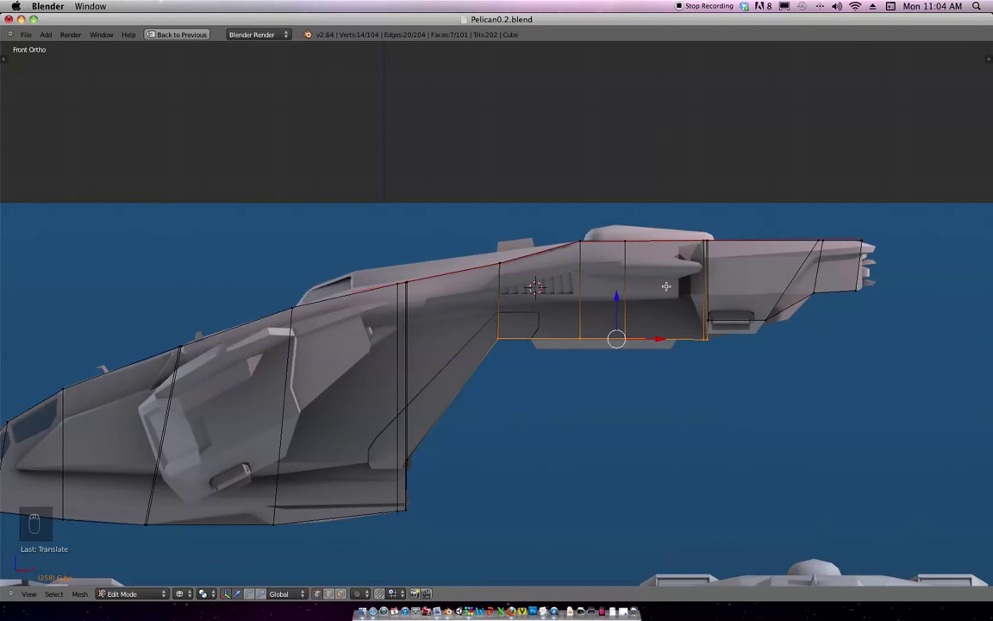
middle_click_drag(461, 313, 470, 405, "ctrl")
middle_click_drag(498, 378, 575, 280, "shift")
scroll(576, 280, "up", 1)
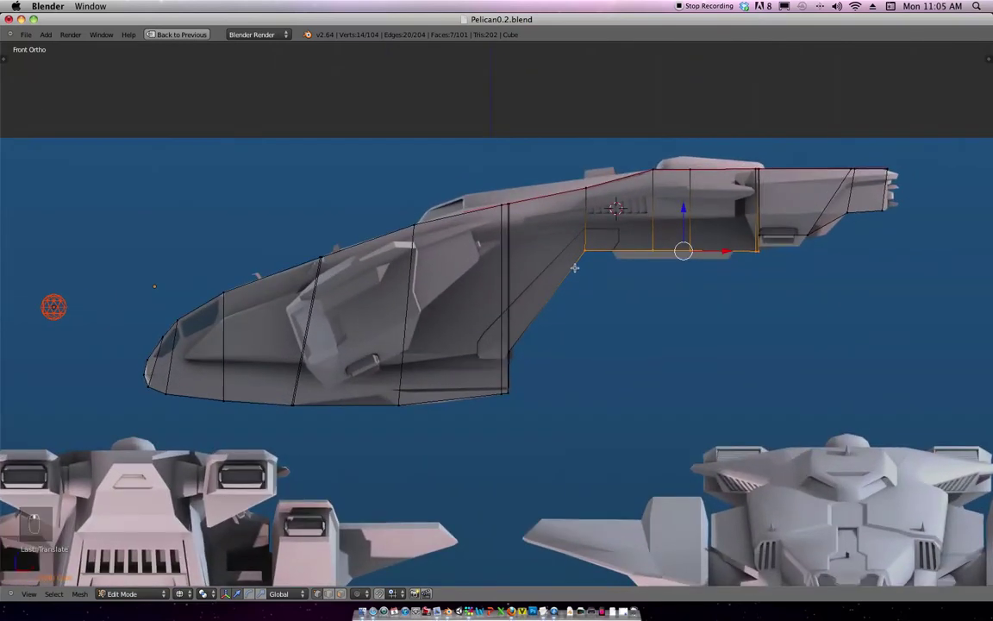
scroll(569, 288, "up", 2)
scroll(568, 292, "up", 4)
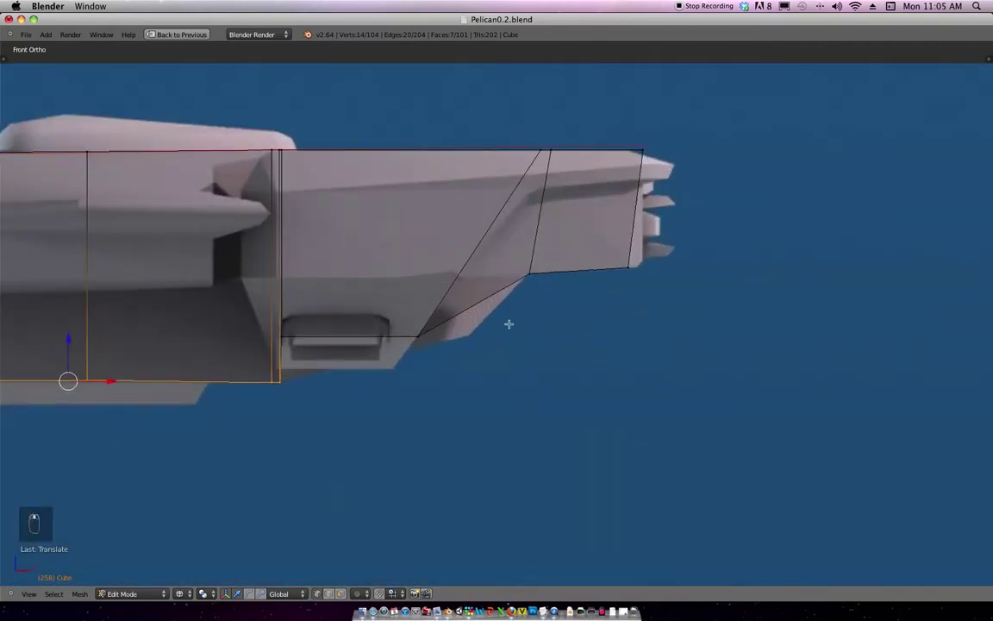
middle_click_drag(584, 309, 685, 297, "shift")
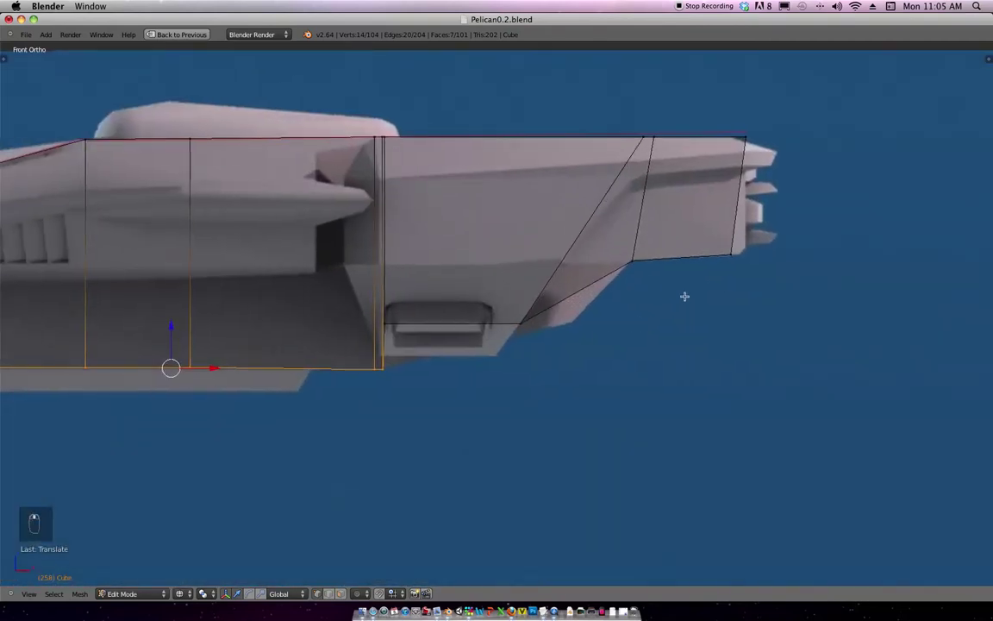
Select the two bottom vertices at the tail's rear end and move them along X to the reference's rear edge.
middle_click_drag(866, 239, 682, 268, "shift")
scroll(627, 294, "up", 2)
key("a")
key("a")
key("a")
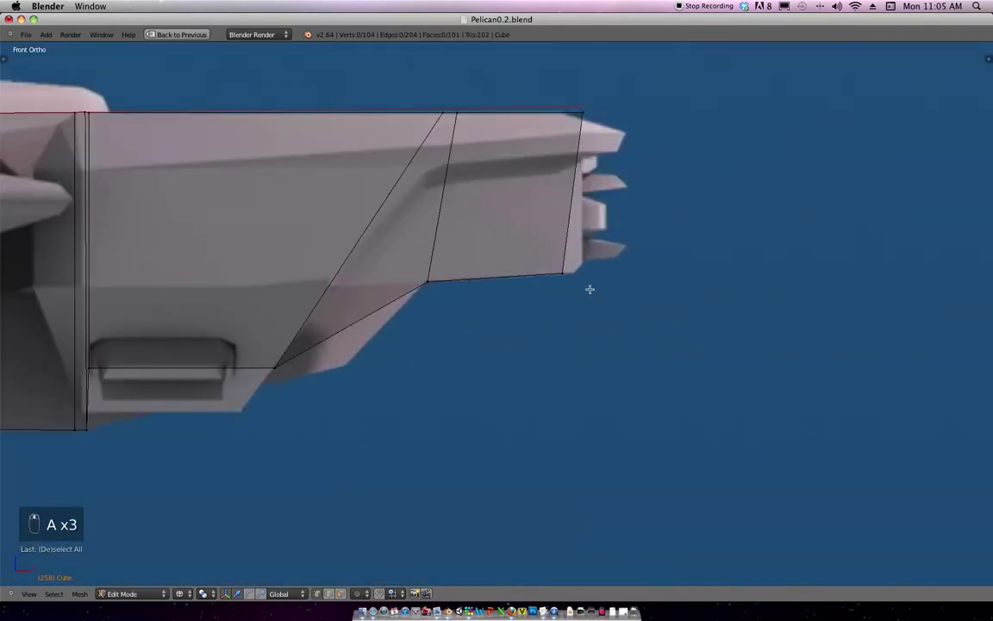
key("b")
left_click_drag(538, 258, 597, 293)
mouse_move(690, 210)
middle_mouse_down("shift")
mouse_move(702, 226)
mouse_move(692, 215)
mouse_move(689, 226)
middle_mouse_up("shift")
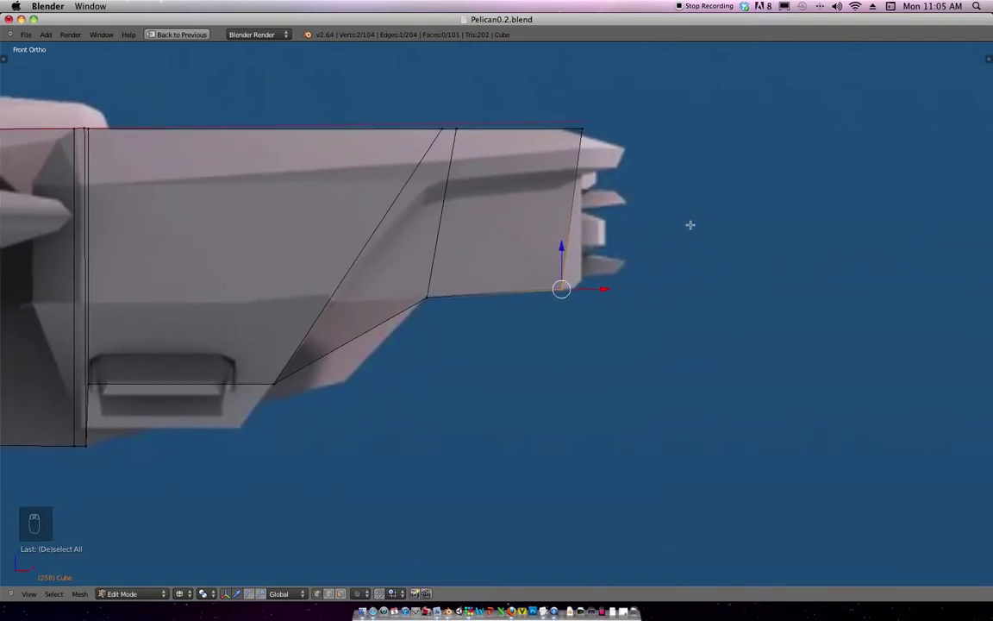
key("g")
key("x")
left_click(614, 311)
Switch to solid shading, orbit to a perspective of the whole hull, and return to Object Mode.
scroll(656, 228, "down", 8)
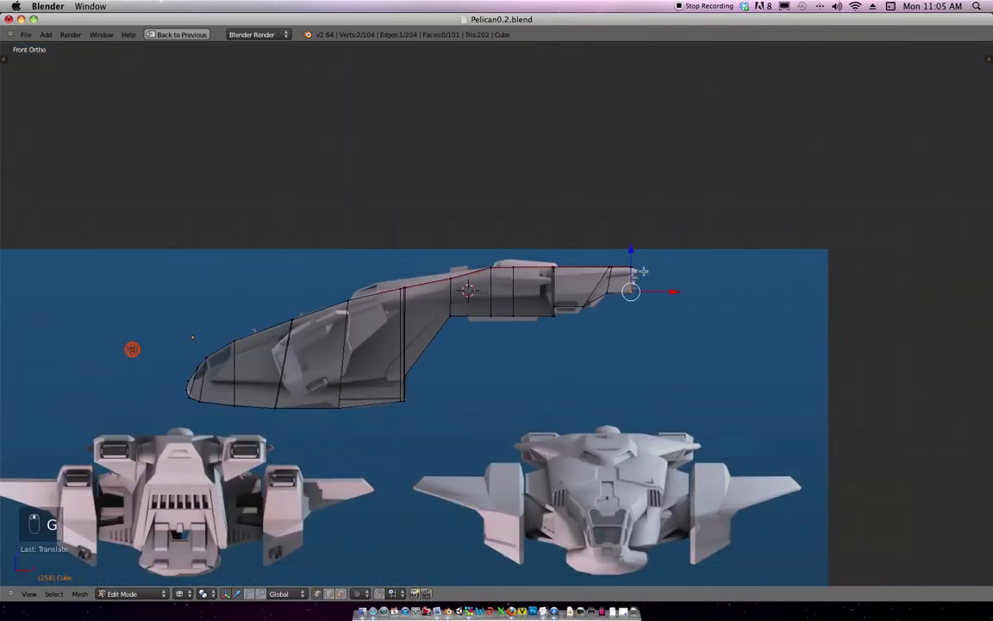
key("z")
mouse_move(539, 262)
middle_mouse_down()
mouse_move(694, 328)
mouse_move(745, 314)
mouse_move(572, 357)
mouse_move(664, 288)
mouse_move(650, 329)
mouse_move(552, 309)
mouse_move(650, 344)
middle_mouse_up()
key("Tab")
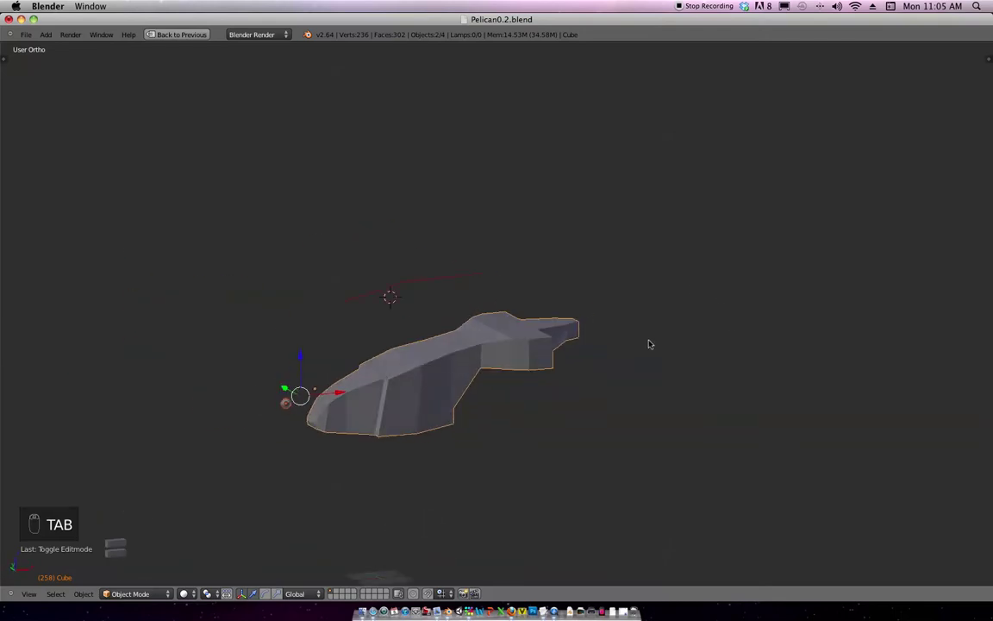
Add a Subdivision Surface modifier to the hull, set its view subdivisions to 2, and inspect the seam in Edit Mode.
key("ctrl+Down")
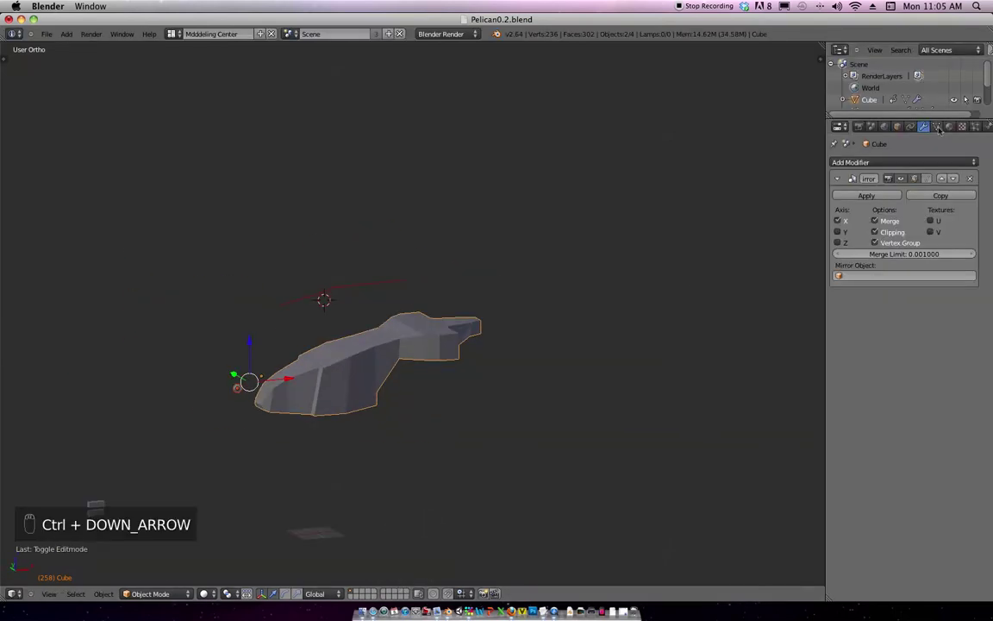
left_click(907, 163)
left_click(775, 329)
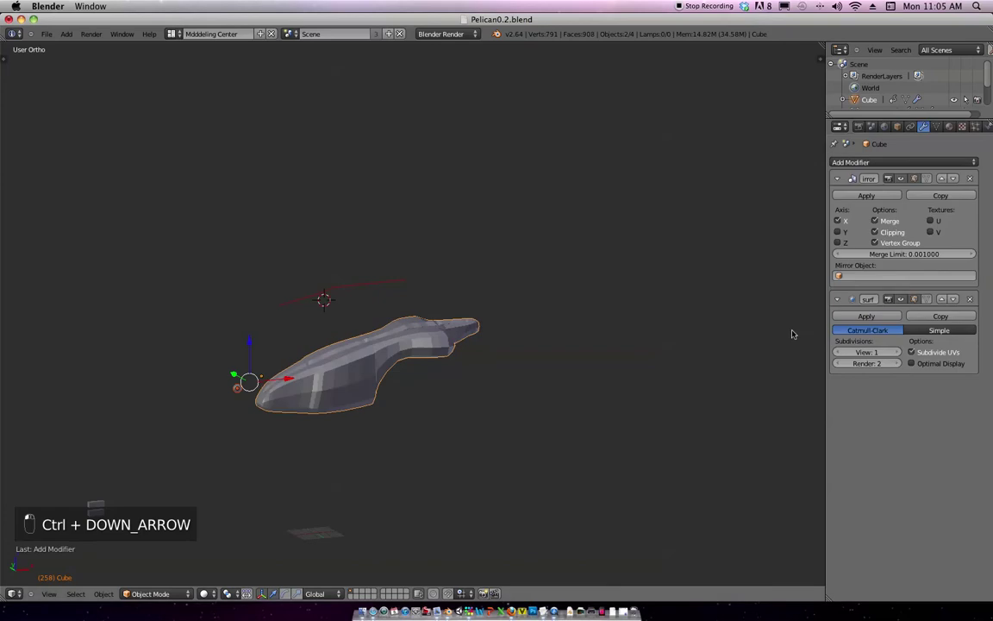
left_click(898, 353)
middle_click_drag(590, 337, 662, 393)
key("Tab")
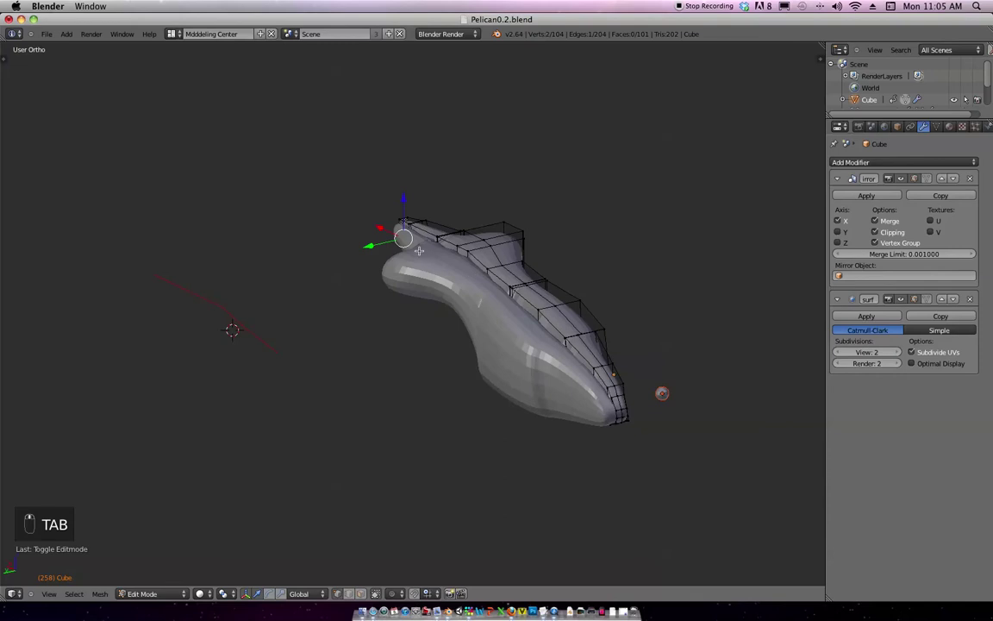
middle_click_drag(443, 259, 554, 321)
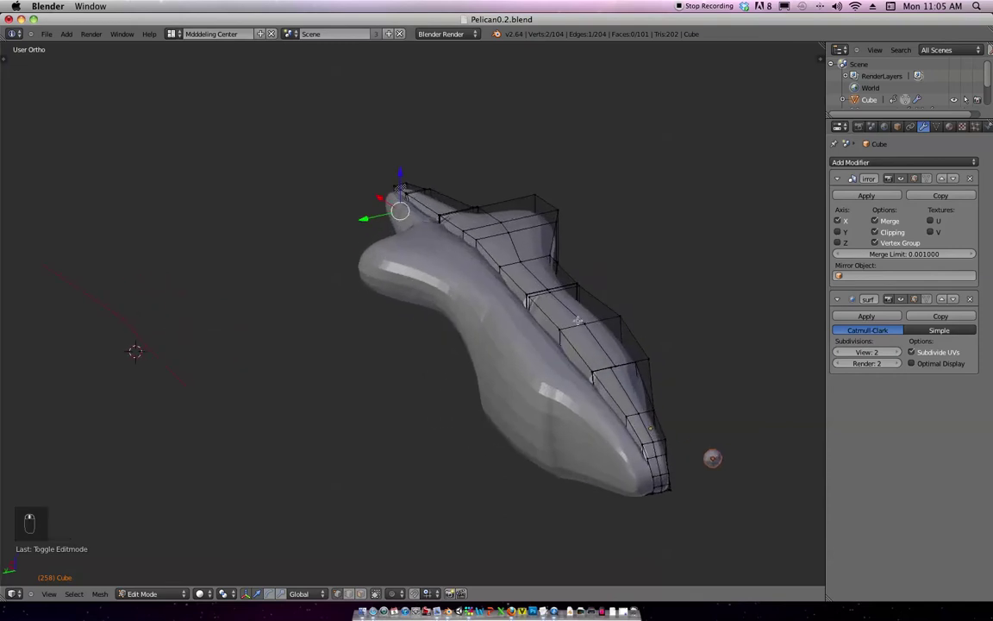
Set the view subdivisions to 1, inspect the hull, and remove the Subdivision Surface modifier.
left_click(837, 354)
middle_click_drag(802, 349, 725, 326)
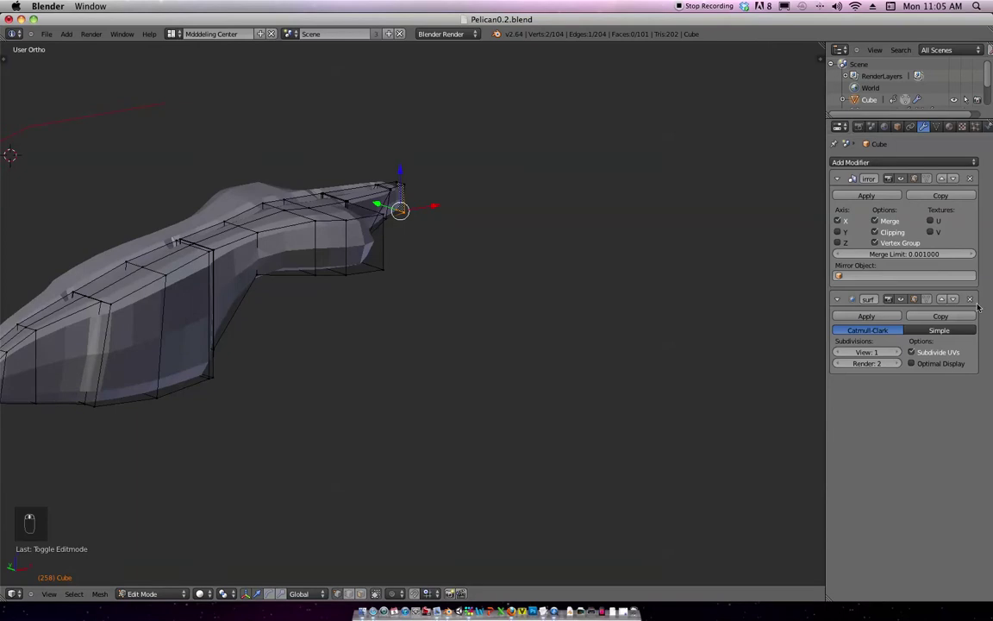
left_click(970, 299)
Show the hull in wireframe and enable face select mode.
middle_click_drag(679, 299, 598, 350)
key("z")
key("ctrl+Tab")
left_click(587, 390)
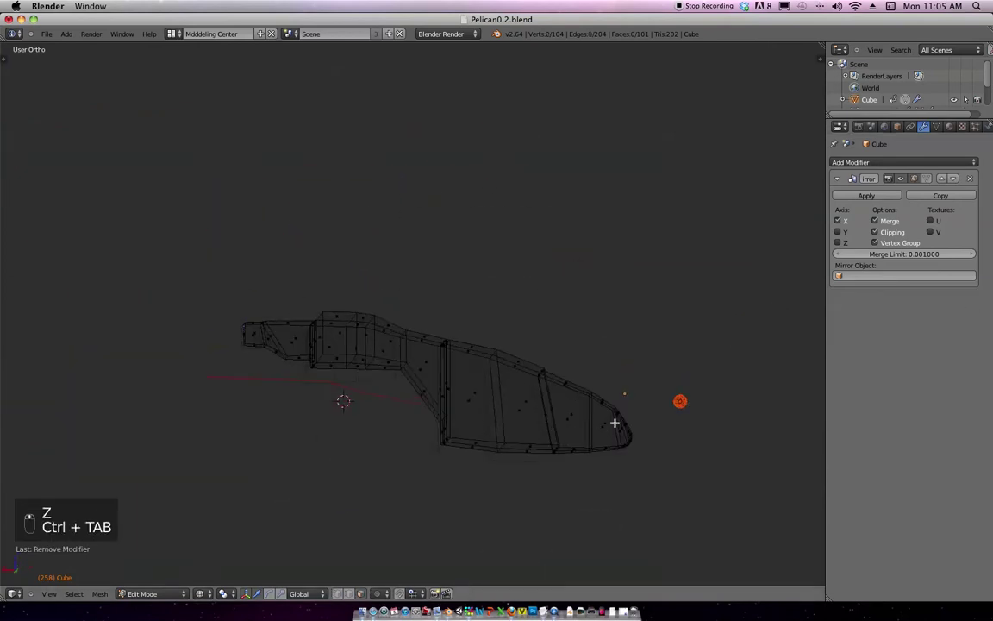
scroll(586, 433, "up", 2)
Select only the inner faces lying along the mirror centre plane and delete those faces.
right_click(556, 449)
middle_click_drag(569, 444, 645, 429)
key("a")
key("a")
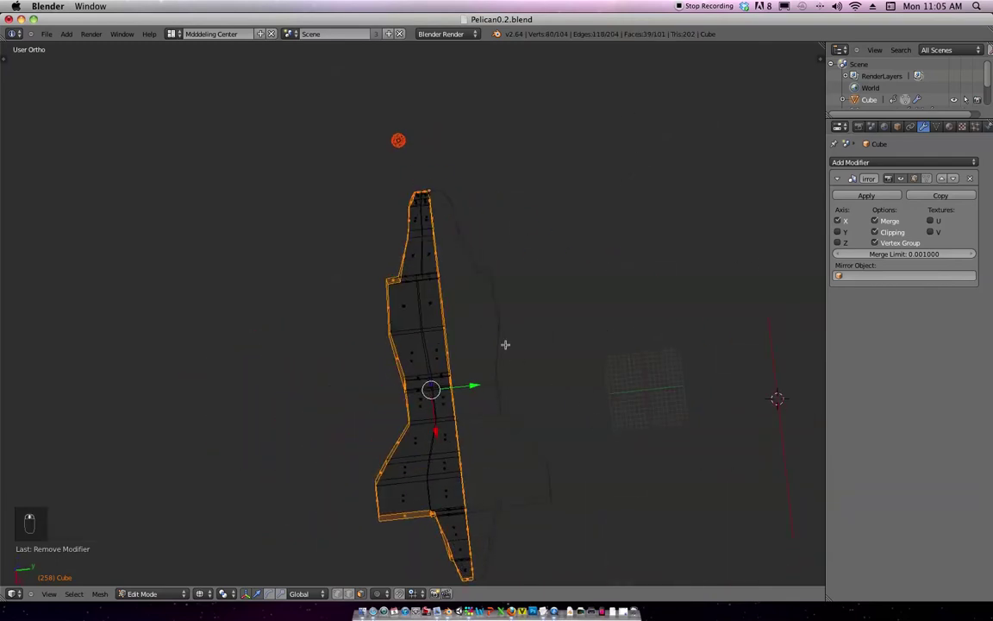
mouse_move(396, 199)
middle_mouse_down()
mouse_move(411, 199)
mouse_move(391, 288)
mouse_move(396, 485)
mouse_move(385, 533)
mouse_move(381, 481)
mouse_move(421, 509)
mouse_move(450, 567)
mouse_move(452, 559)
middle_mouse_up()
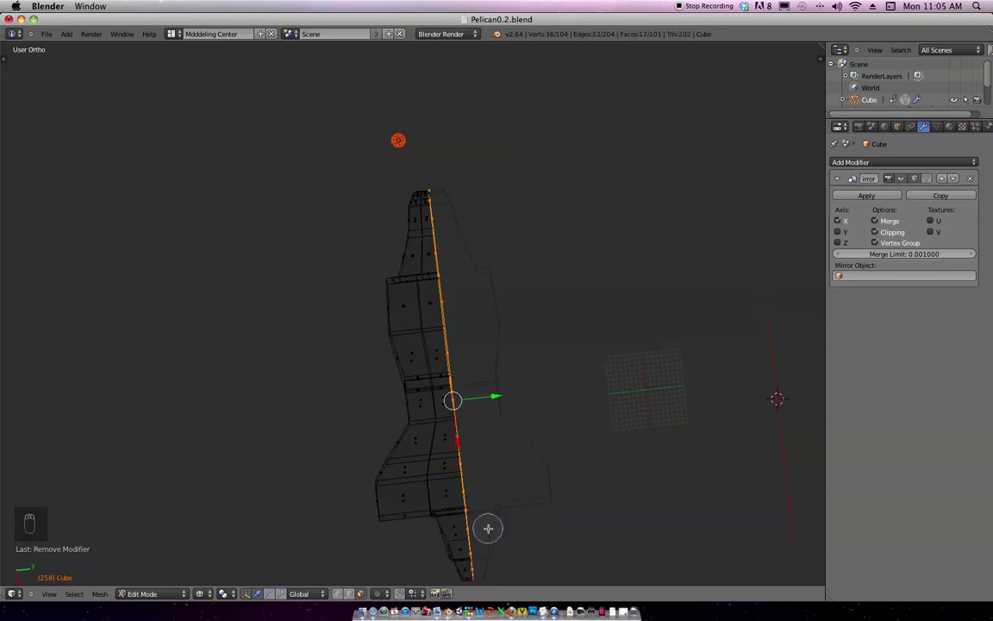
middle_click_drag(546, 465, 534, 362)
key("x")
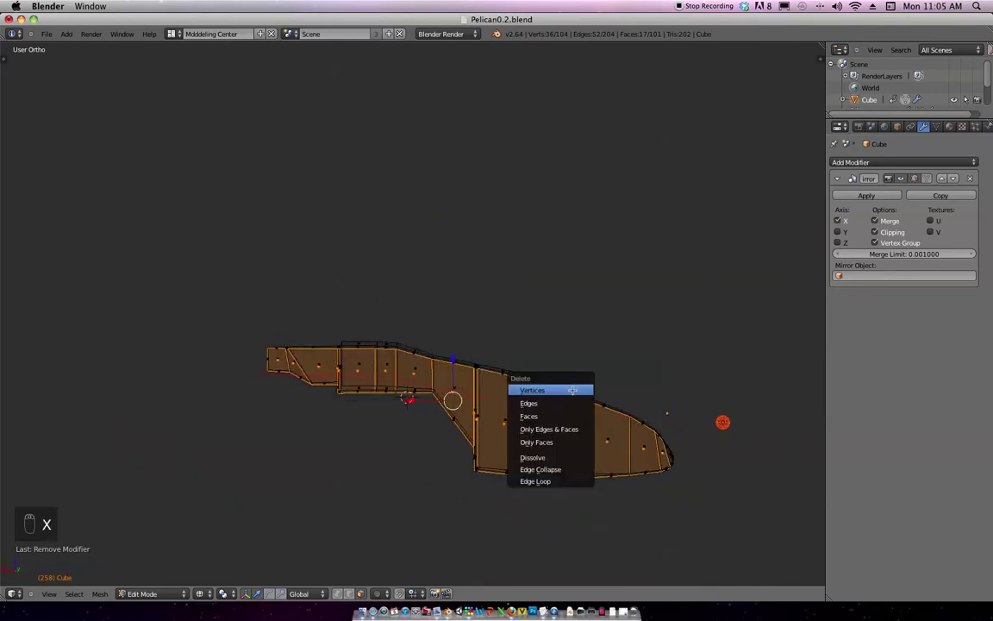
left_click(569, 414)
mouse_move(569, 415)
middle_mouse_down()
mouse_move(585, 434)
mouse_move(505, 478)
mouse_move(532, 437)
mouse_move(587, 415)
middle_mouse_up()
Return to Object Mode with solid shading and add a Subdivision Surface modifier with view subdivisions of 2.
key("Tab")
left_click(862, 162)
left_click(770, 327)
mouse_move(771, 328)
middle_mouse_down()
mouse_move(603, 365)
mouse_move(616, 368)
mouse_move(610, 356)
mouse_move(691, 375)
middle_mouse_up()
key("z")
scroll(693, 375, "down", 1)
left_click(896, 352)
middle_click_drag(803, 385, 569, 327)
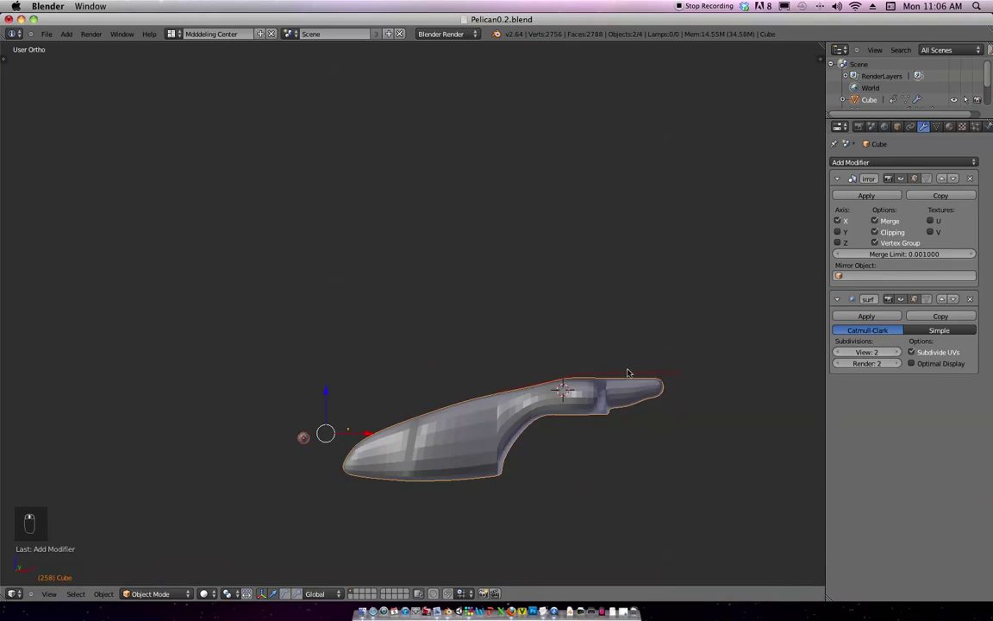
Apply smooth shading to the subdivided hull and inspect it from another angle.
key("t")
scroll(26, 312, "down", 5)
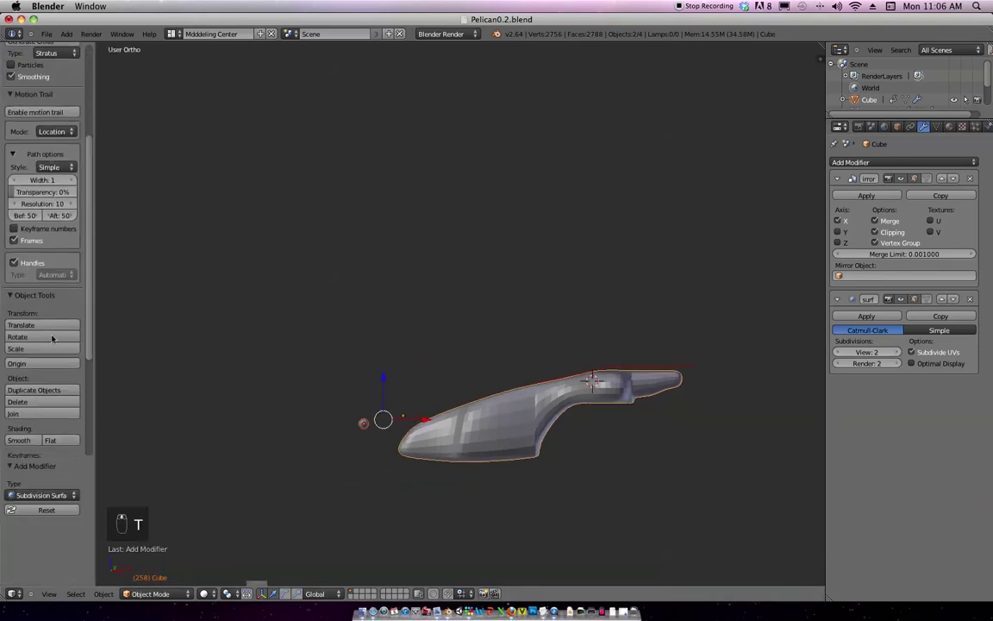
scroll(35, 419, "down", 3)
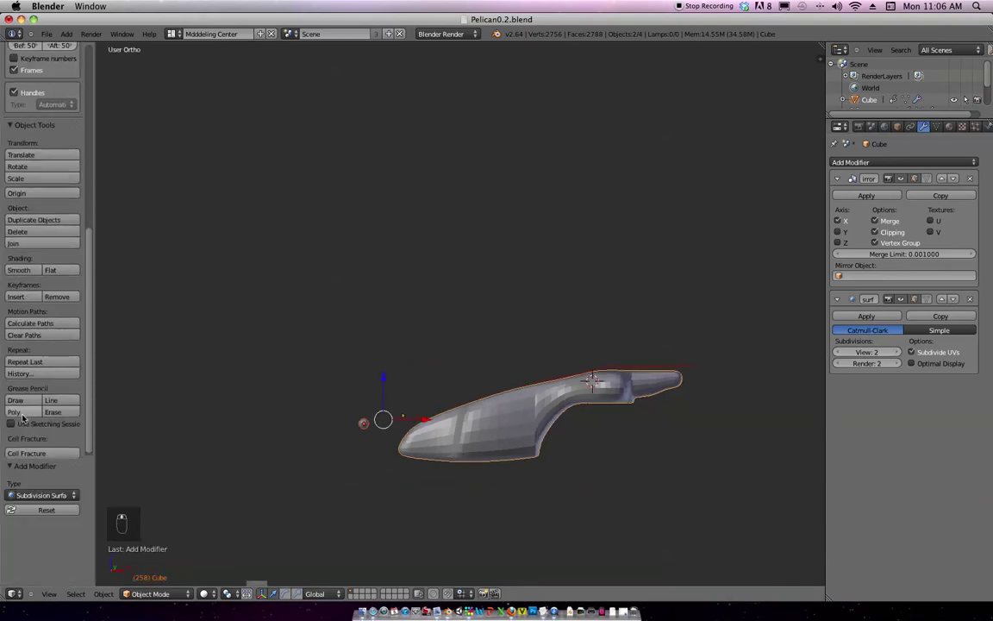
left_click(17, 270)
middle_click_drag(172, 288, 320, 307)
Restore flat shading on the hull and remove the Subdivision Surface modifier.
left_click(62, 269)
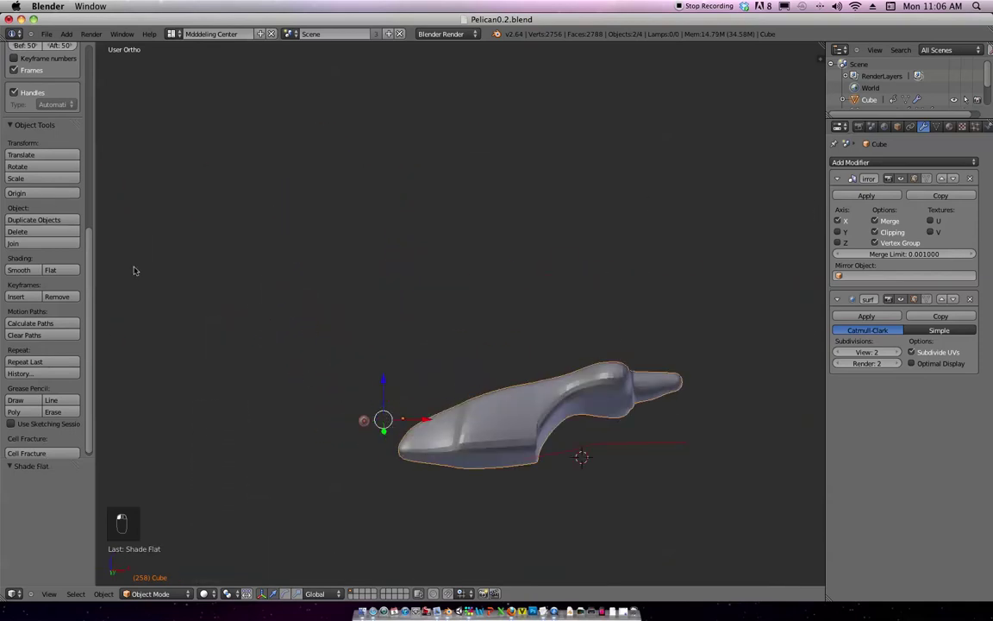
left_click(968, 298)
middle_click_drag(747, 311, 699, 361)
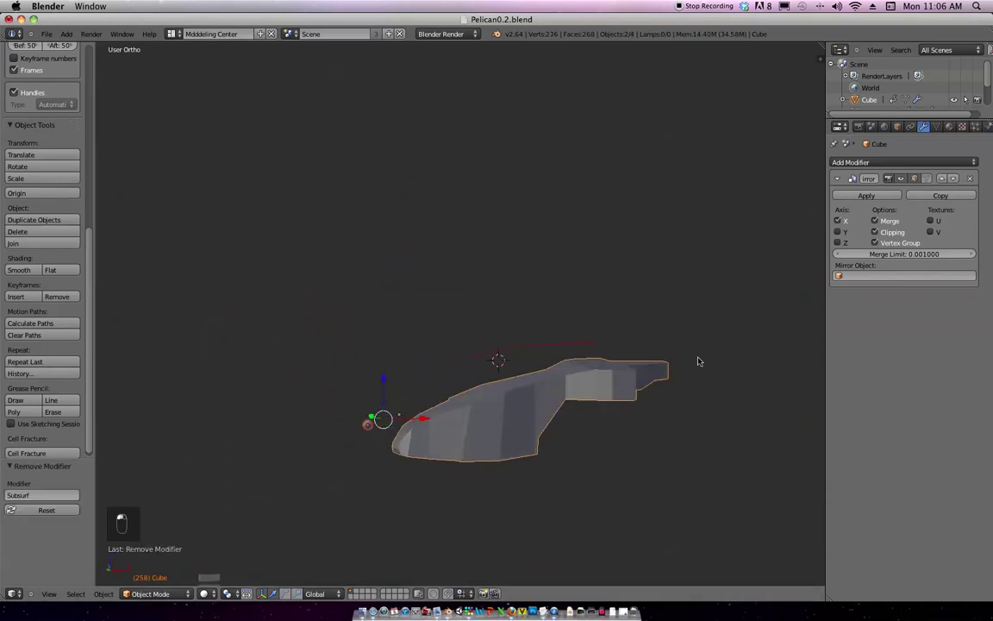
Maximize the 3D view and show the whole reference sheet in front view with the hull in wireframe.
key("ctrl+Down")
middle_click_drag(745, 296, 703, 359)
key("t")
key("KP_1")
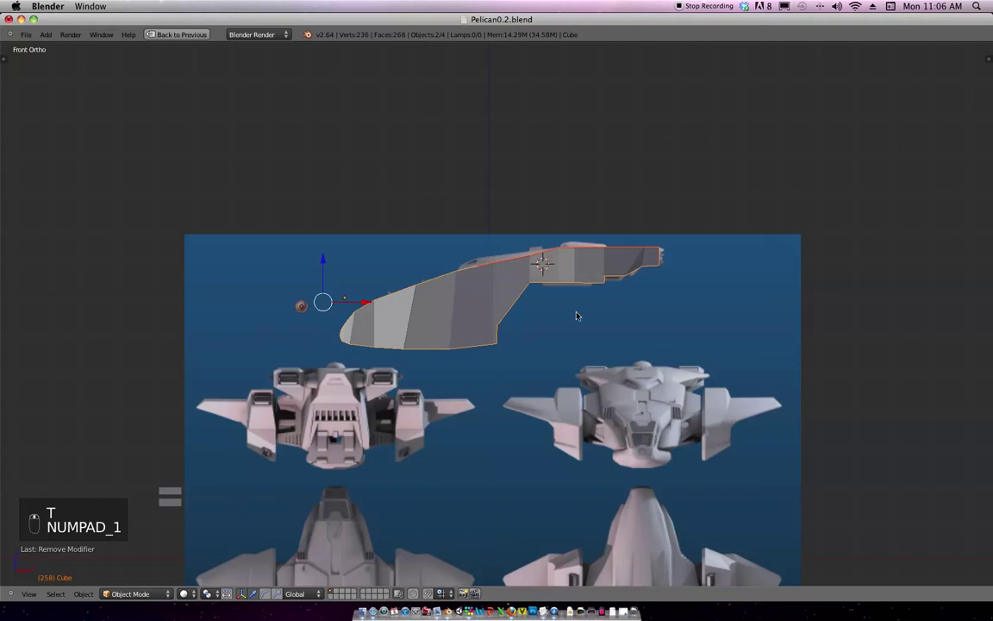
key("z")
scroll(603, 321, "down", 3)
middle_click_drag(597, 312, 606, 269, "shift")
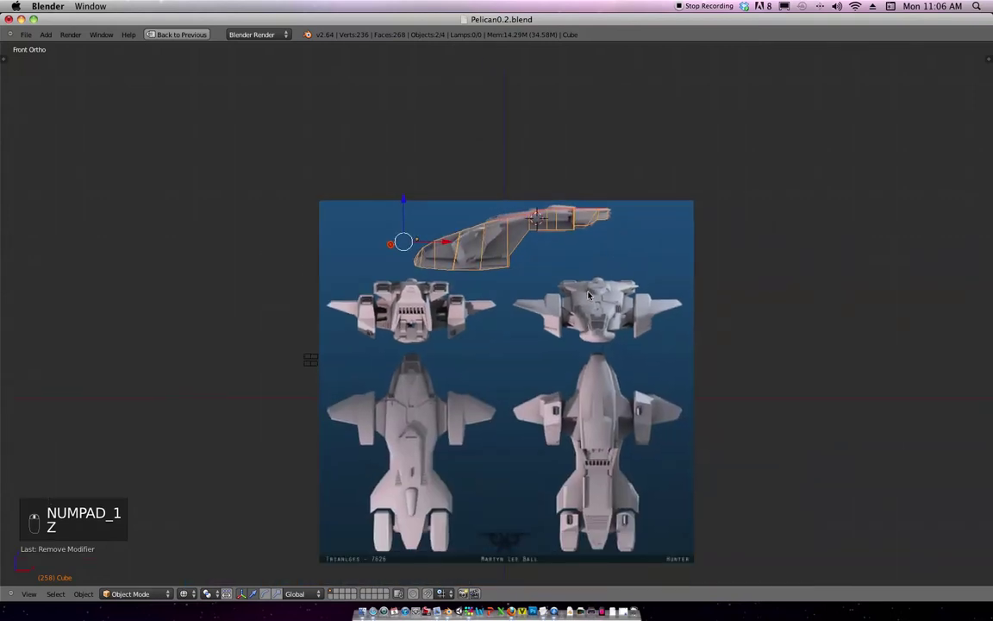
key("KP_7")
key("KP_1")
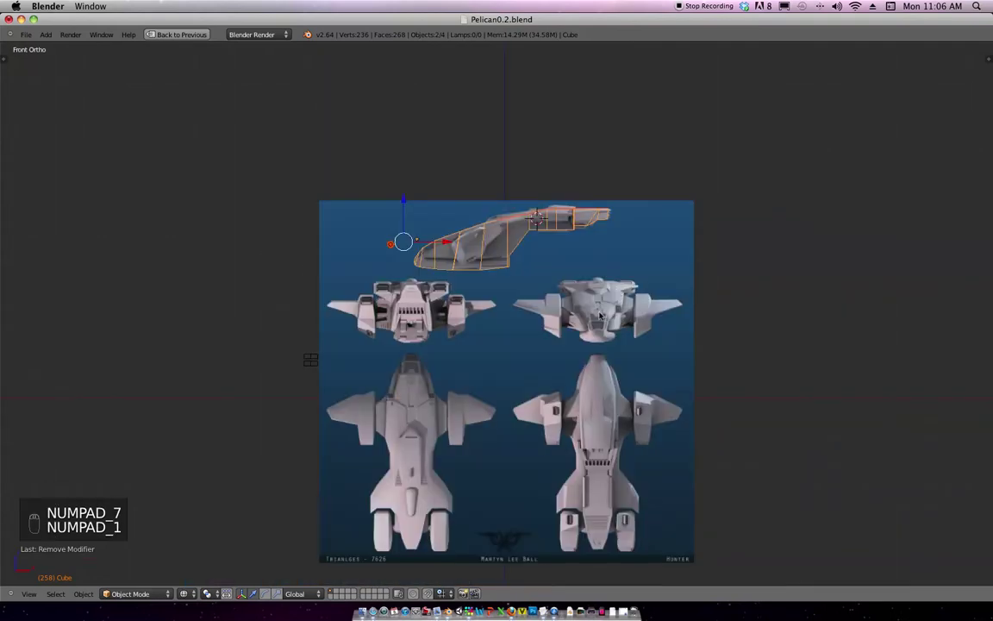
scroll(596, 288, "down", 2)
scroll(600, 291, "up", 1)
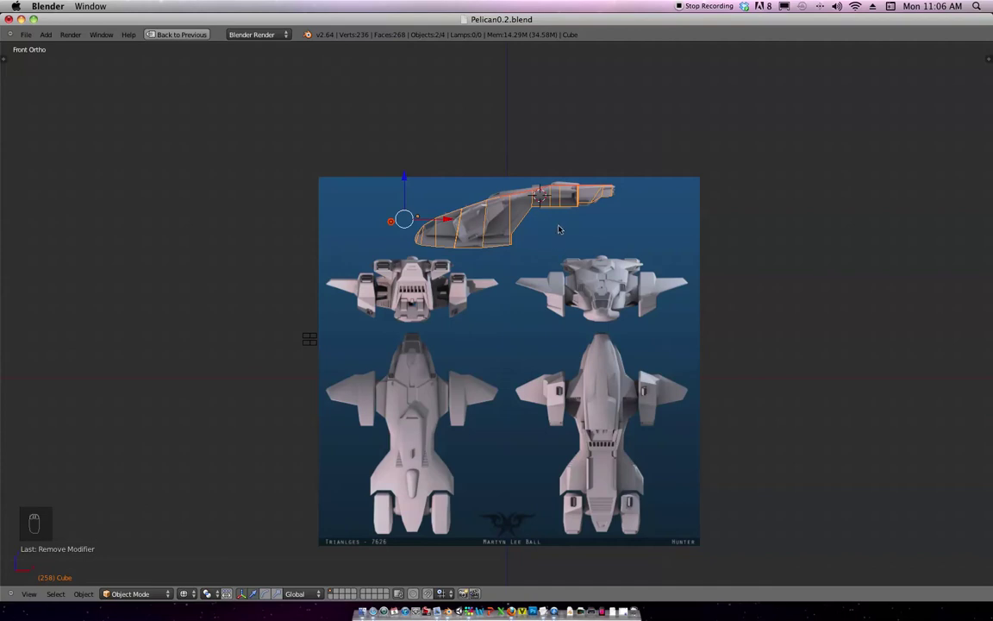
Rotate the hull 90 degrees about the Z axis and return to the front view.
key("r")
type("90")
left_click(551, 233)
middle_click_drag(552, 232, 522, 300)
key("KP_1")
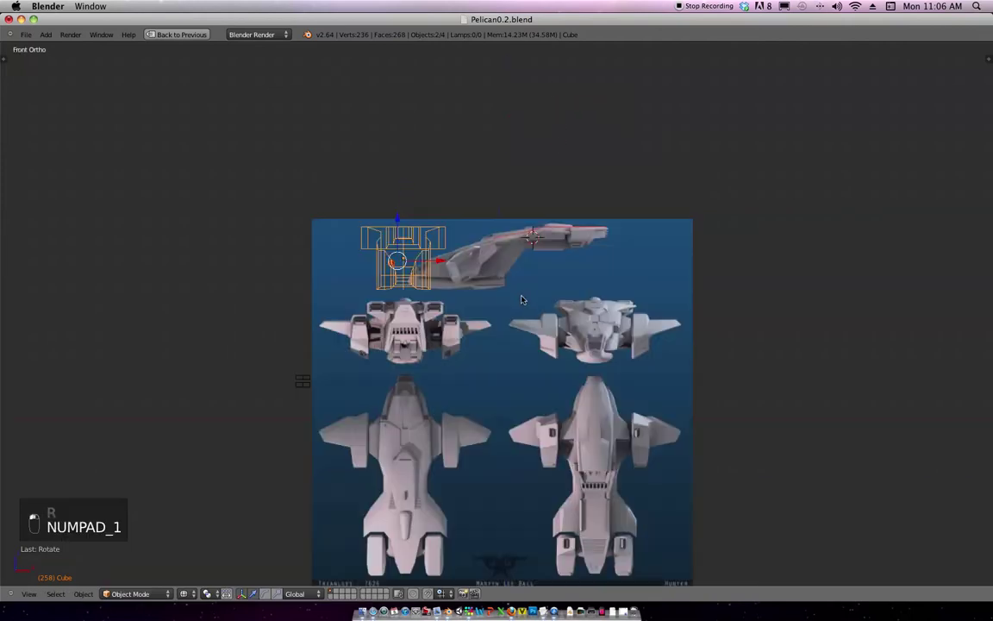
Move the hull down along Z onto the rear-view reference drawing and fine-tune its height against it.
key("g")
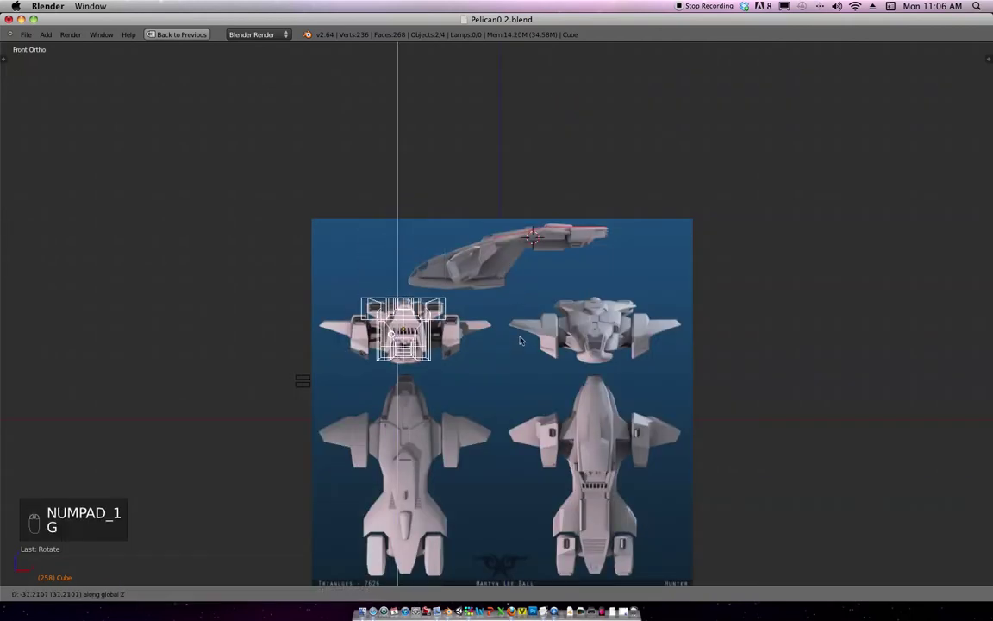
left_click(520, 343)
scroll(547, 293, "up", 8)
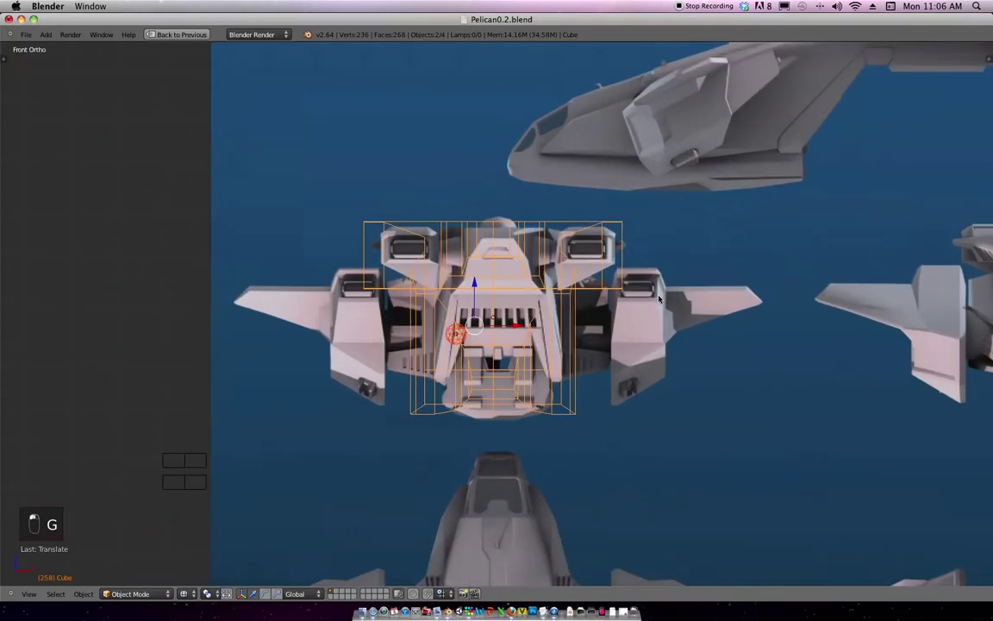
key("g")
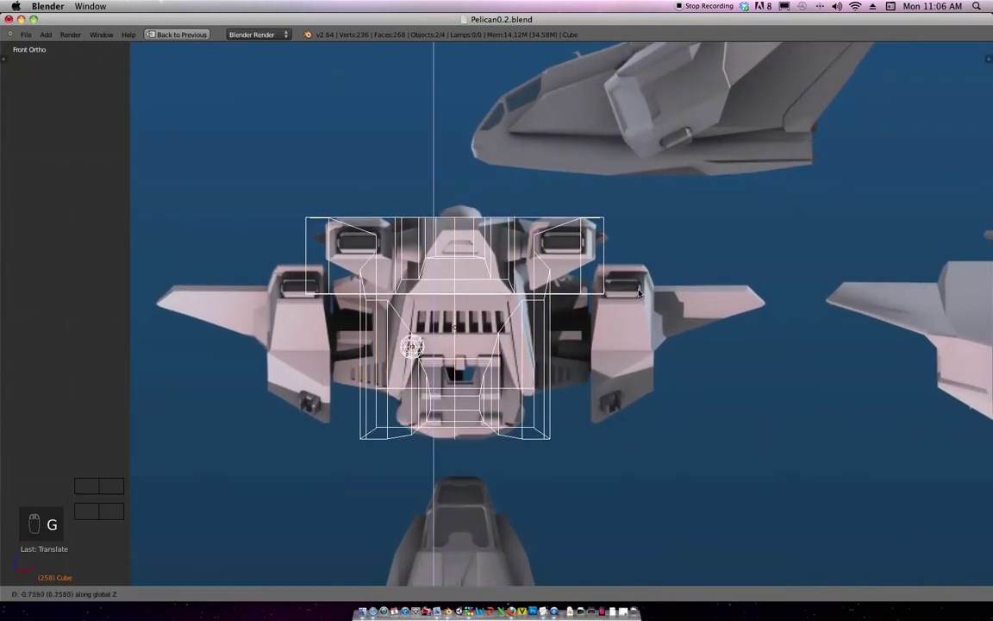
left_click(640, 296)
scroll(603, 276, "down", 5)
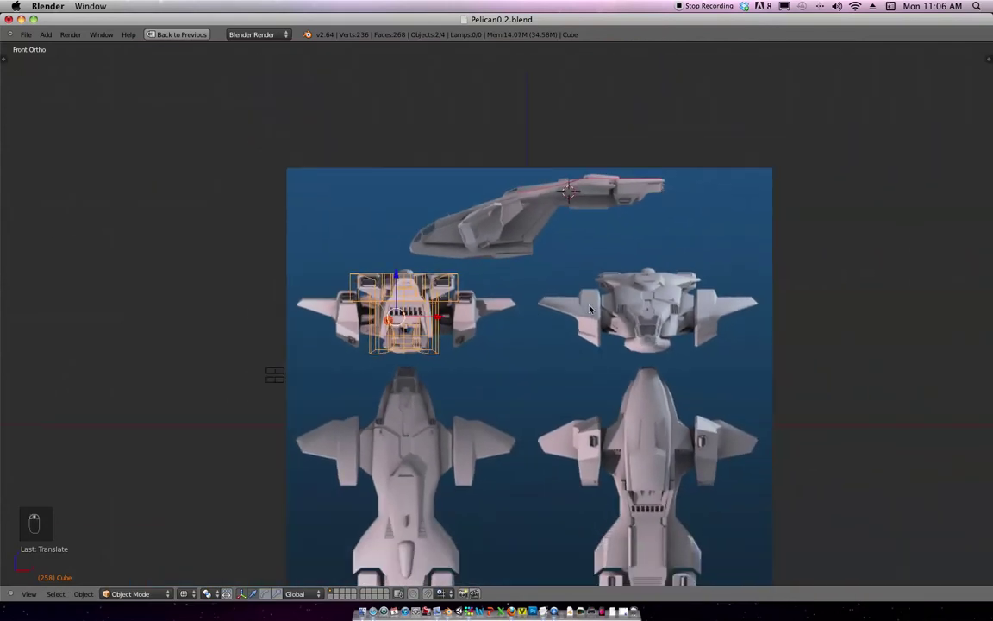
Rotate the hull 180 degrees about the Z axis so its nose faces the front view.
key("r")
key("z")
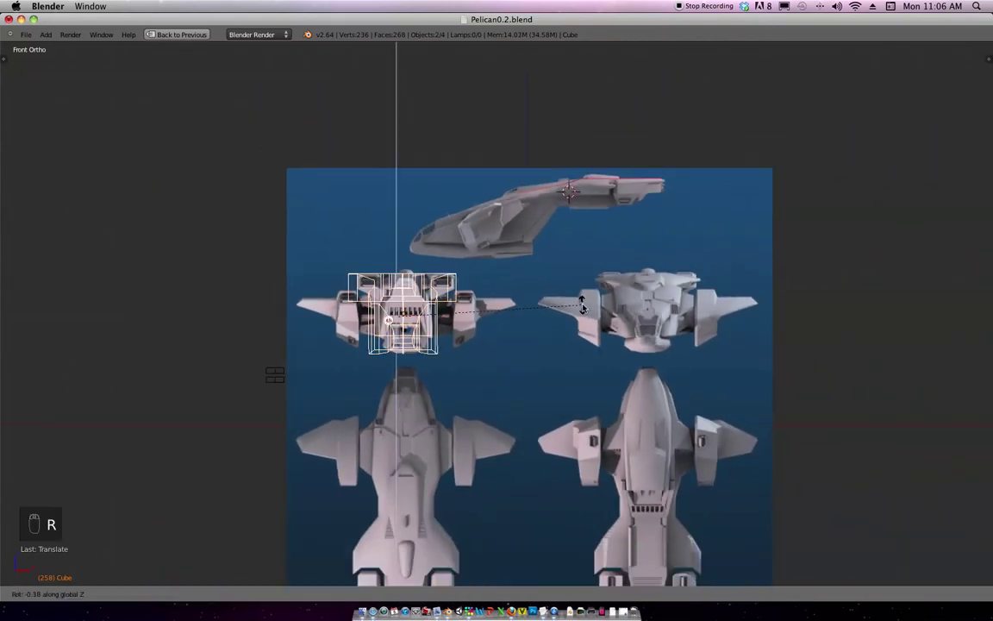
type("180")
key("Return")
mouse_move(582, 306)
middle_mouse_down()
mouse_move(588, 341)
mouse_move(578, 324)
middle_mouse_up()
key("KP_1")
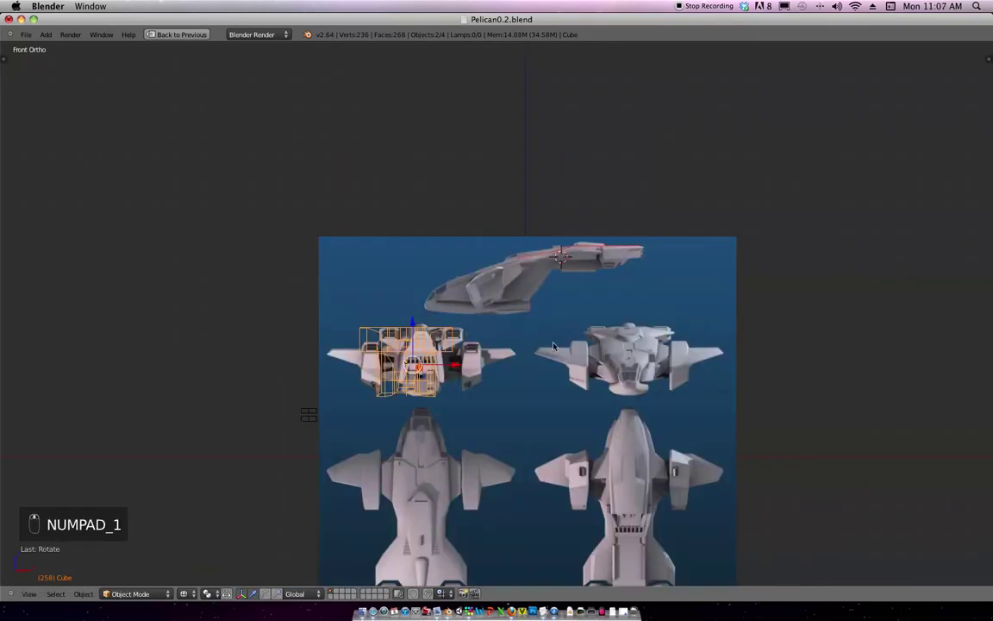
Move the hull along X onto the front-view reference drawing, keeping the wireframe display.
key("g")
key("x")
left_click(742, 341)
middle_click_drag(764, 326, 563, 393, "shift")
middle_click_drag(562, 393, 568, 335, "shift")
scroll(568, 334, "up", 3)
key("z")
key("z")
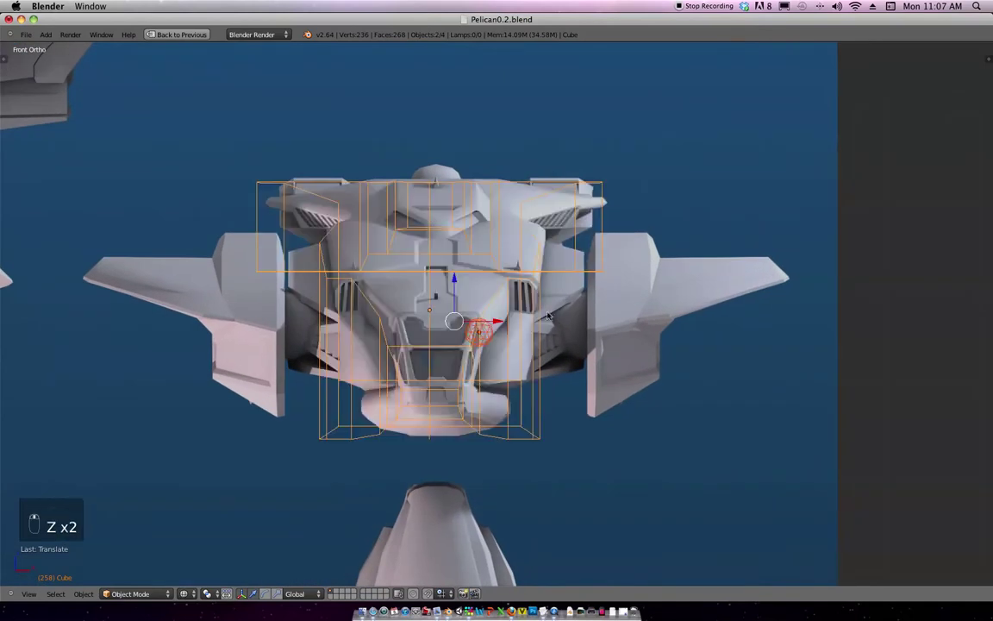
Fine-tune the hull along X by about 0.72 units to centre it on the front-view reference.
scroll(569, 296, "up", 1)
scroll(569, 296, "up", 2)
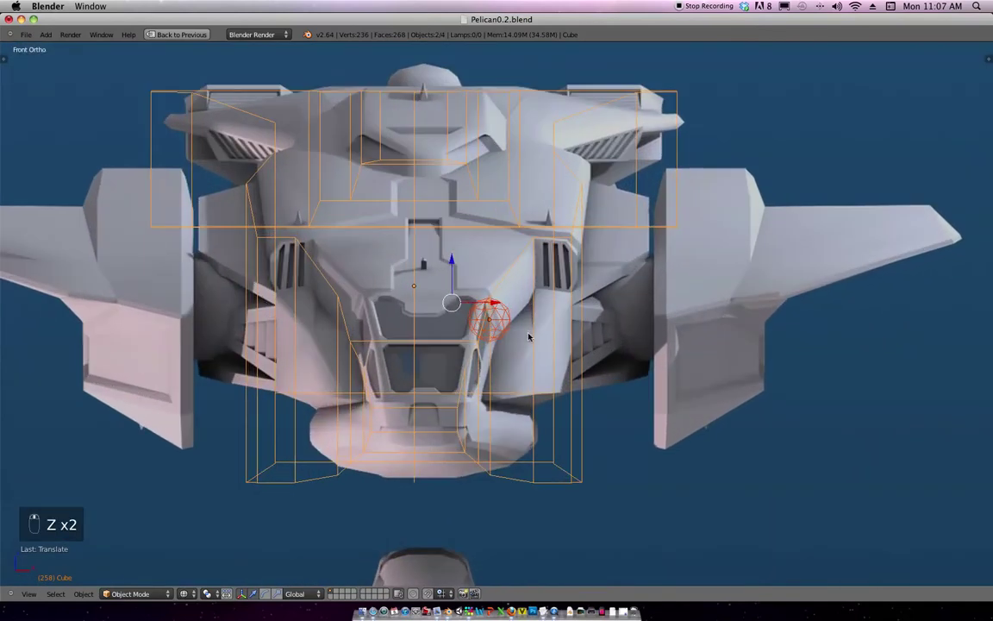
key("g")
key("x")
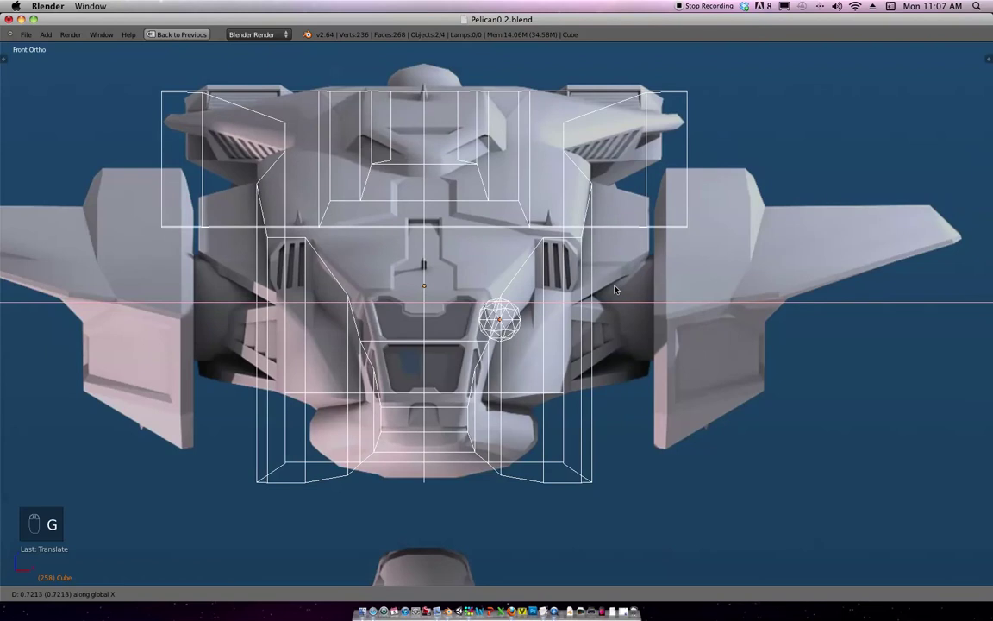
left_click(615, 289)
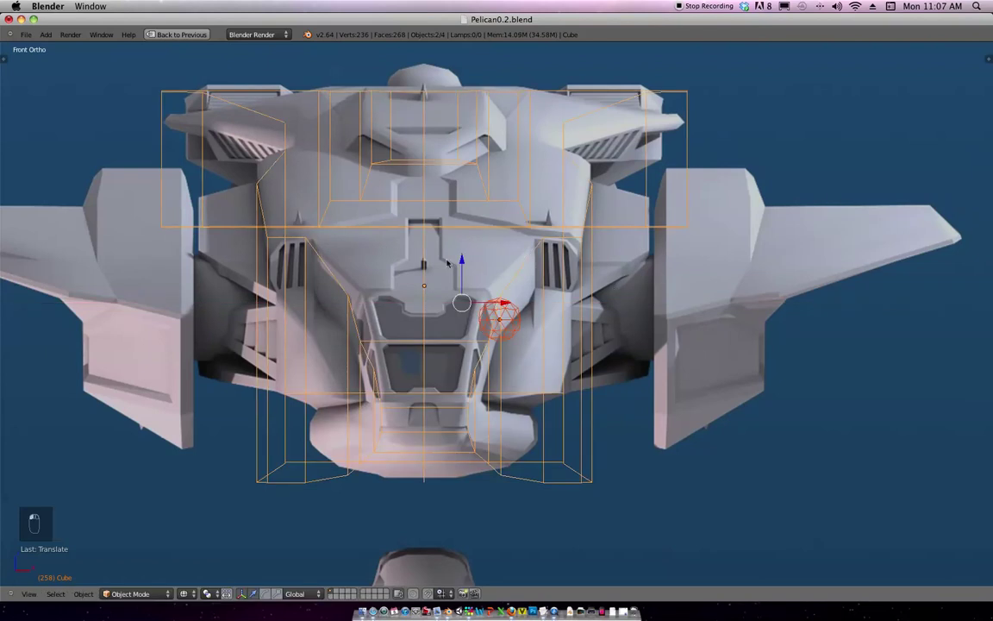
scroll(517, 362, "down", 3)
scroll(517, 328, "up", 2)
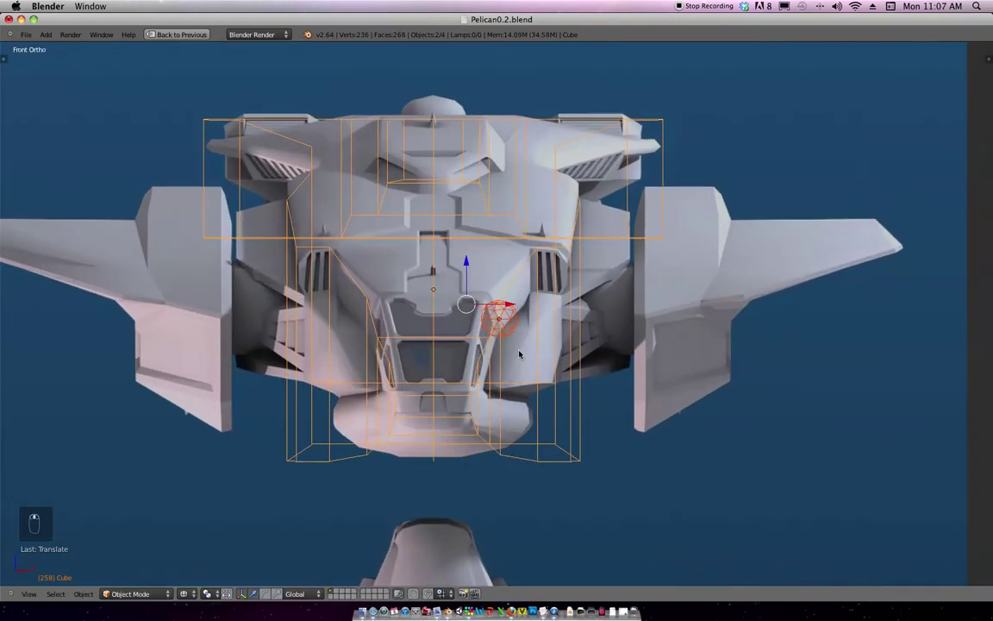
Enter Edit Mode on the hull and display it with solid shading in a perspective angle.
key("Tab")
scroll(534, 345, "up", 2)
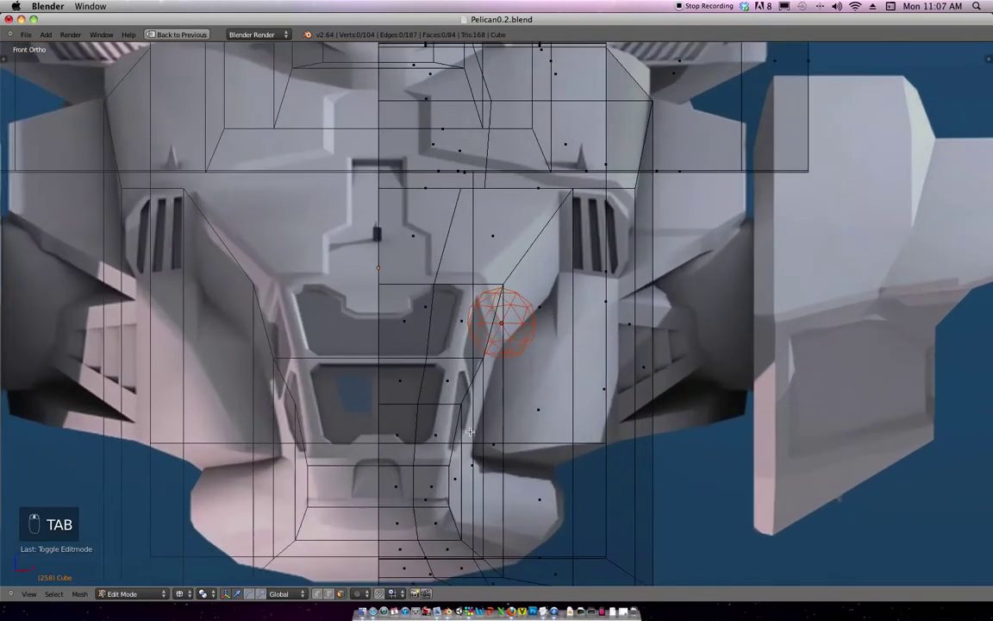
scroll(626, 270, "down", 4)
middle_click_drag(626, 270, 549, 320)
key("z")
mouse_move(611, 299)
middle_mouse_down()
mouse_move(598, 288)
mouse_move(625, 258)
mouse_move(722, 186)
mouse_move(653, 303)
middle_mouse_up()
Open the view properties and check the axis options of the ican_Wire_2.jpg background image.
key("n")
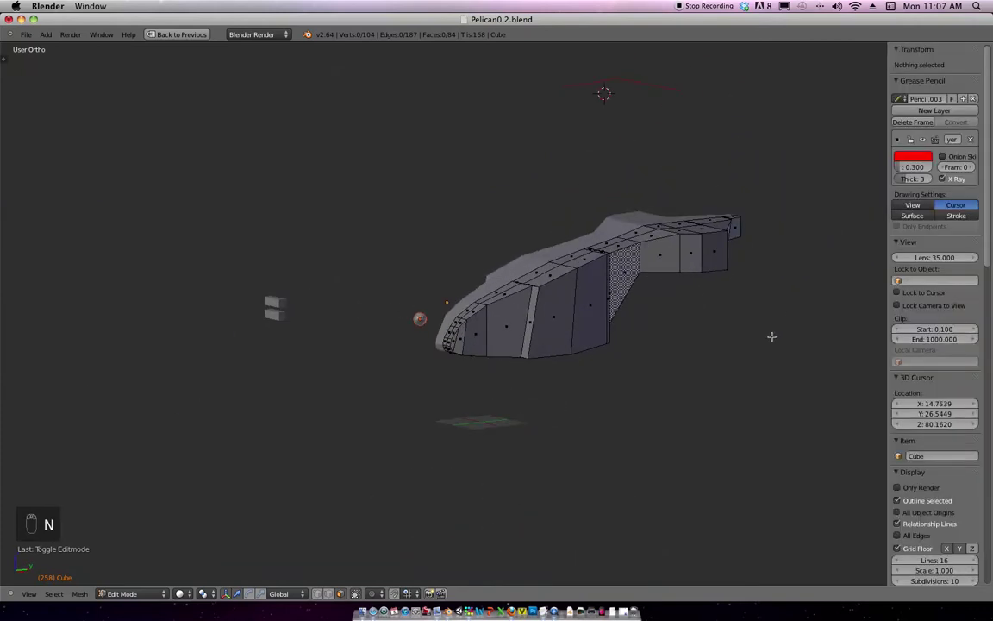
scroll(942, 352, "down", 15)
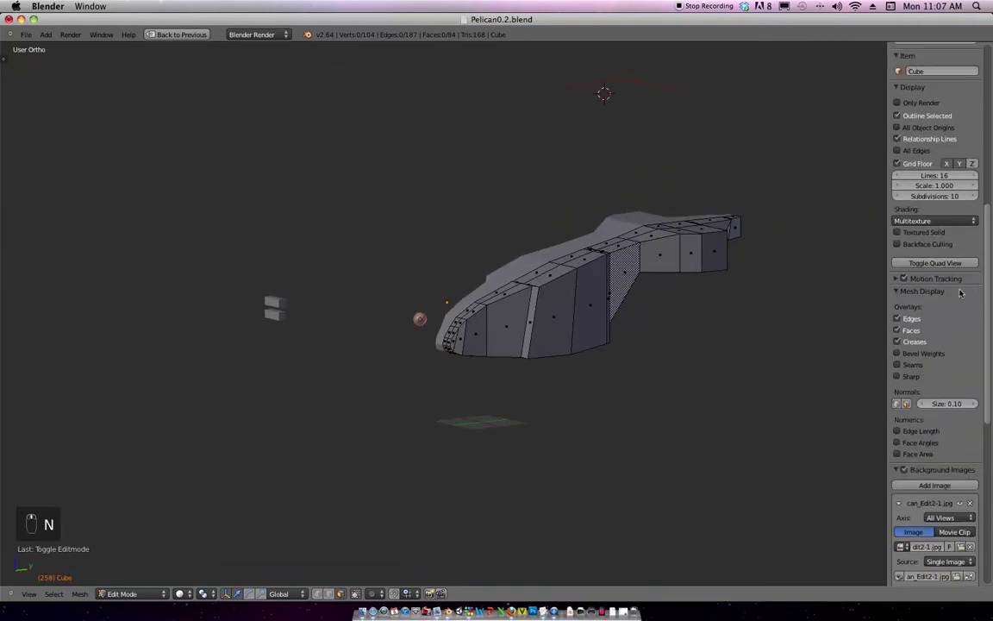
scroll(943, 327, "down", 5)
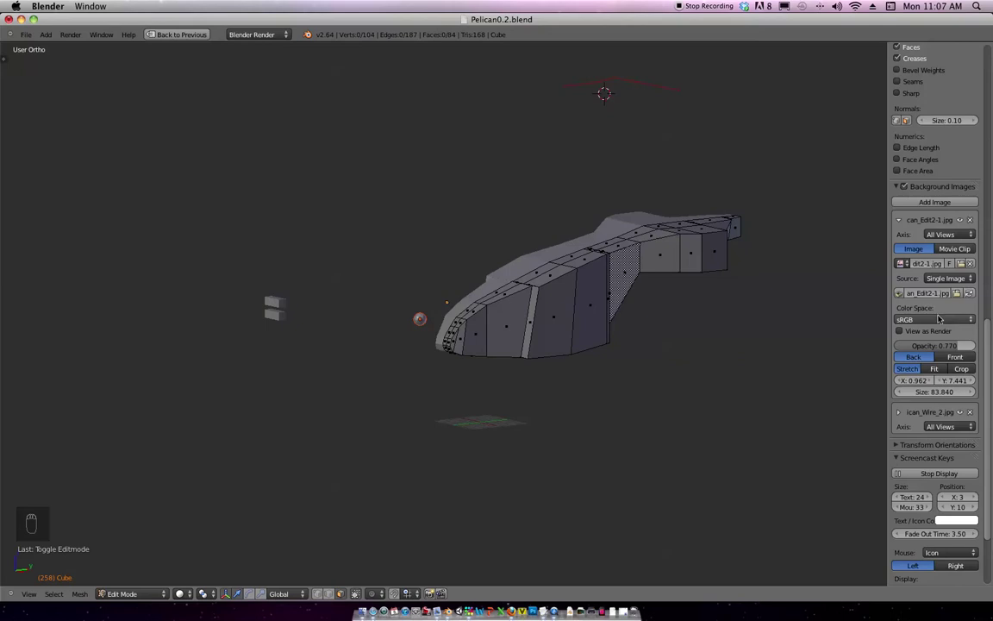
left_click(948, 427)
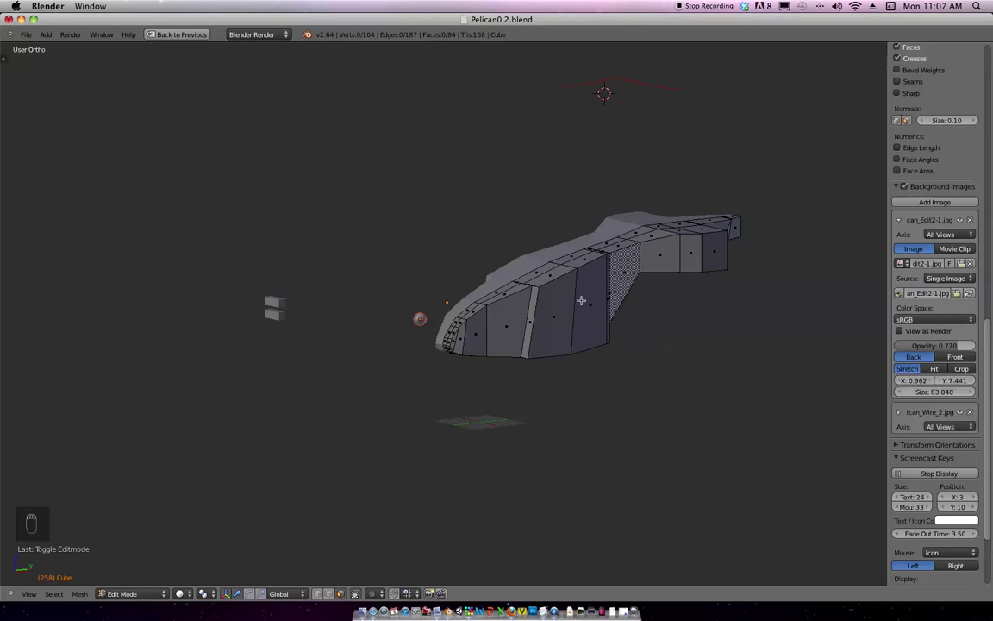
Show the hull in wireframe over the front-view reference and switch the mesh to vertex selection.
key("KP_1")
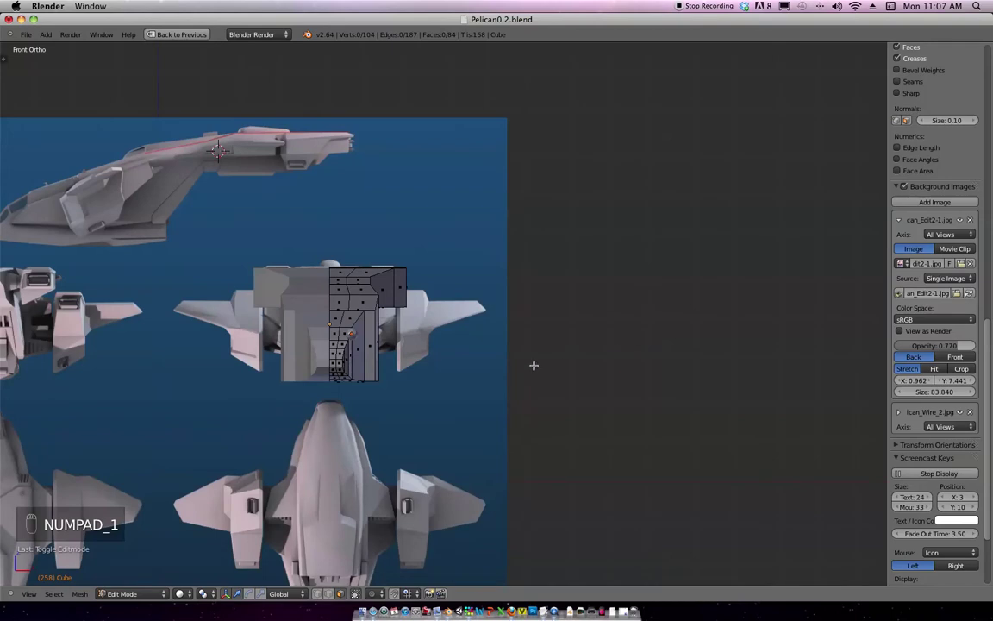
middle_click_drag(620, 237, 594, 366, "shift")
scroll(594, 365, "up", 3)
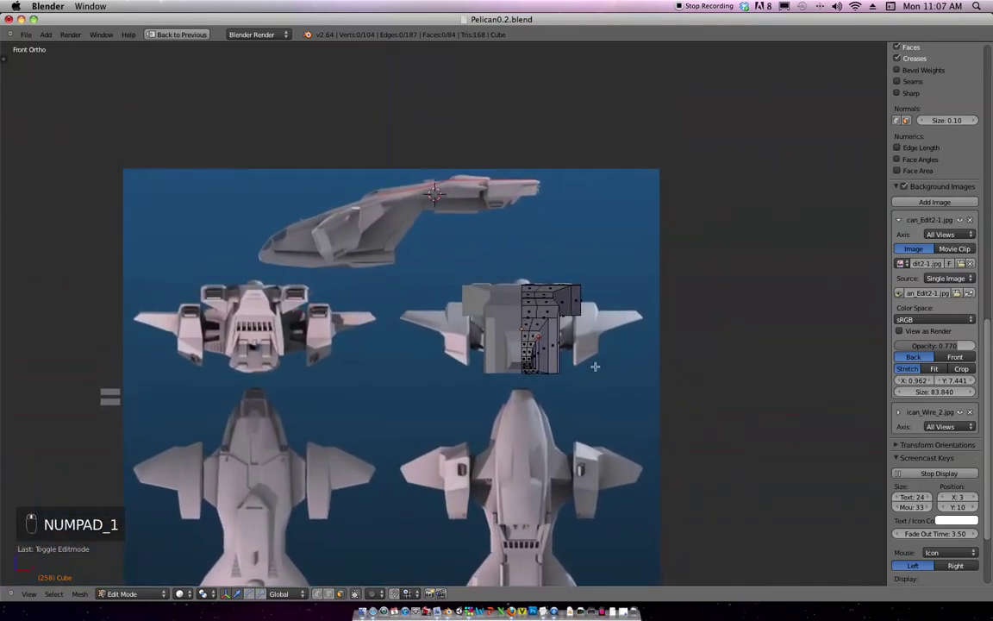
scroll(622, 323, "up", 4)
key("ctrl+z")
key("z")
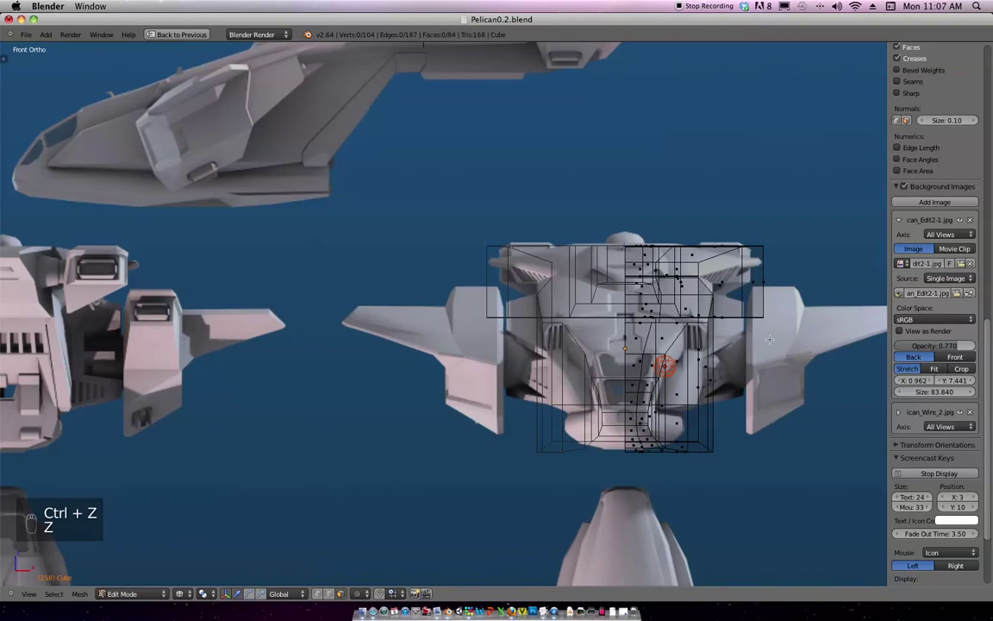
scroll(770, 339, "up", 5)
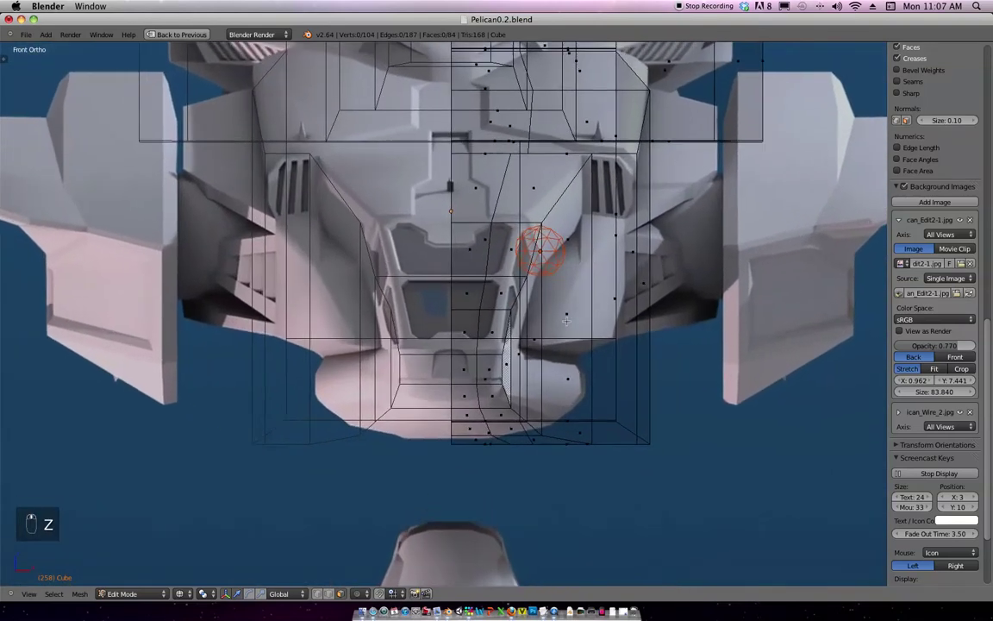
middle_click_drag(566, 321, 520, 365, "ctrl")
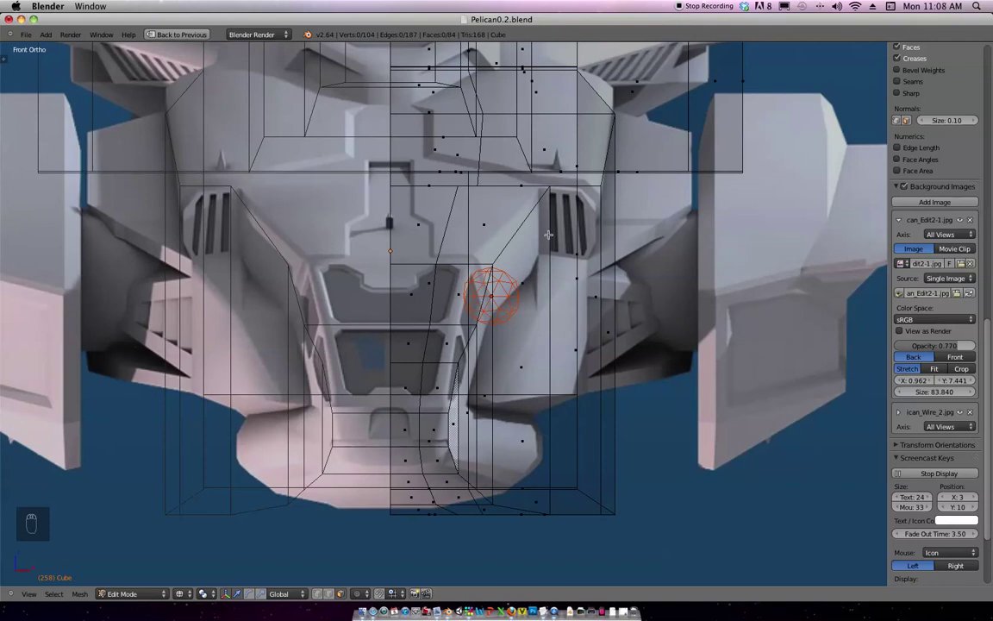
middle_click_drag(581, 279, 557, 369, "ctrl")
middle_click_drag(547, 323, 533, 216, "shift")
key("ctrl+Tab")
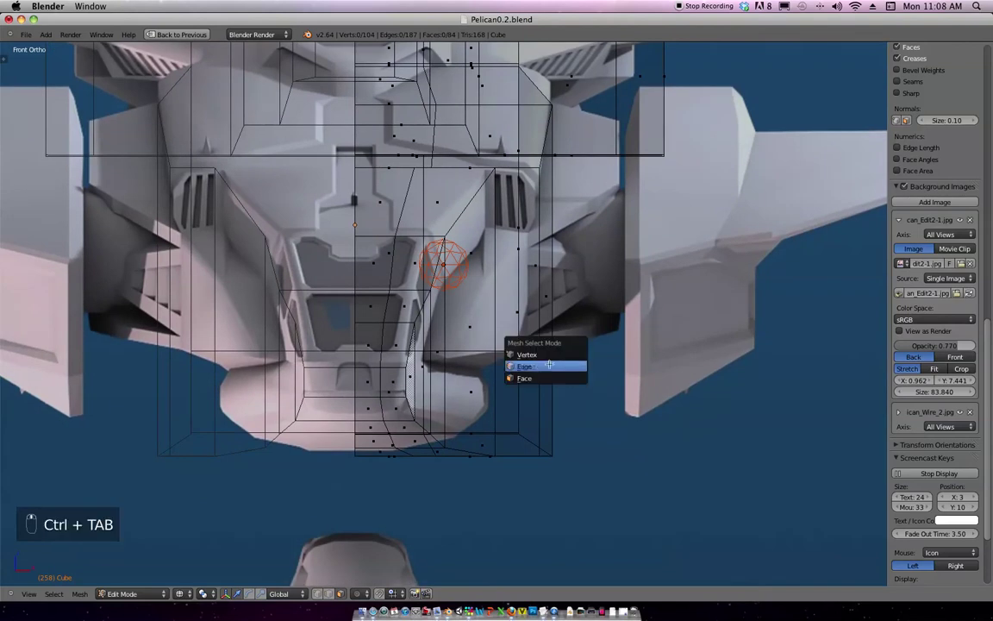
left_click(543, 365)
Raise the vertices at the hull's lower outer corner along Z.
key("b")
left_click_drag(506, 407, 567, 459)
key("g")
key("z")
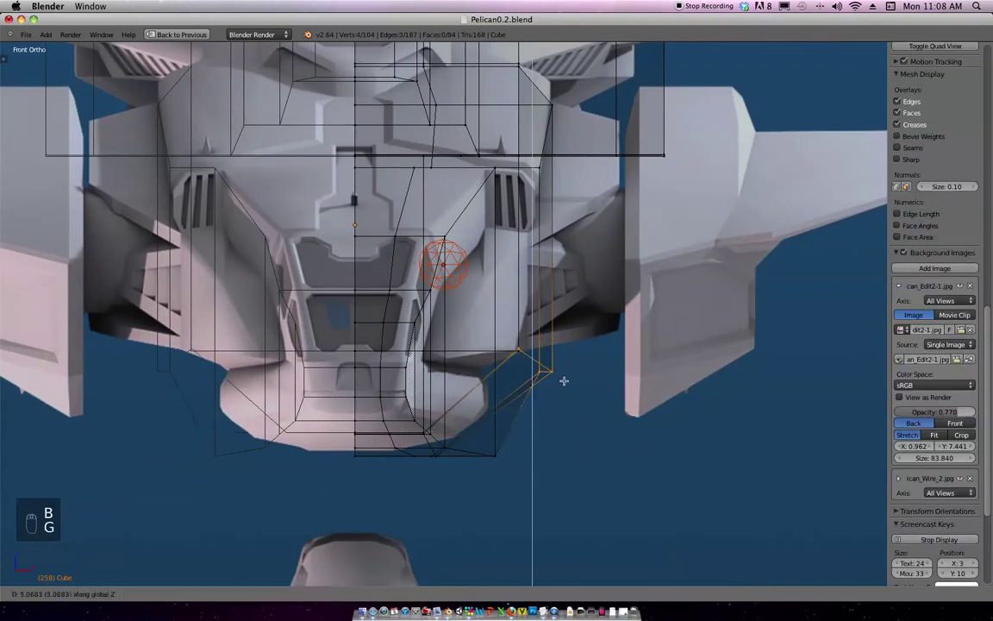
left_click(564, 405)
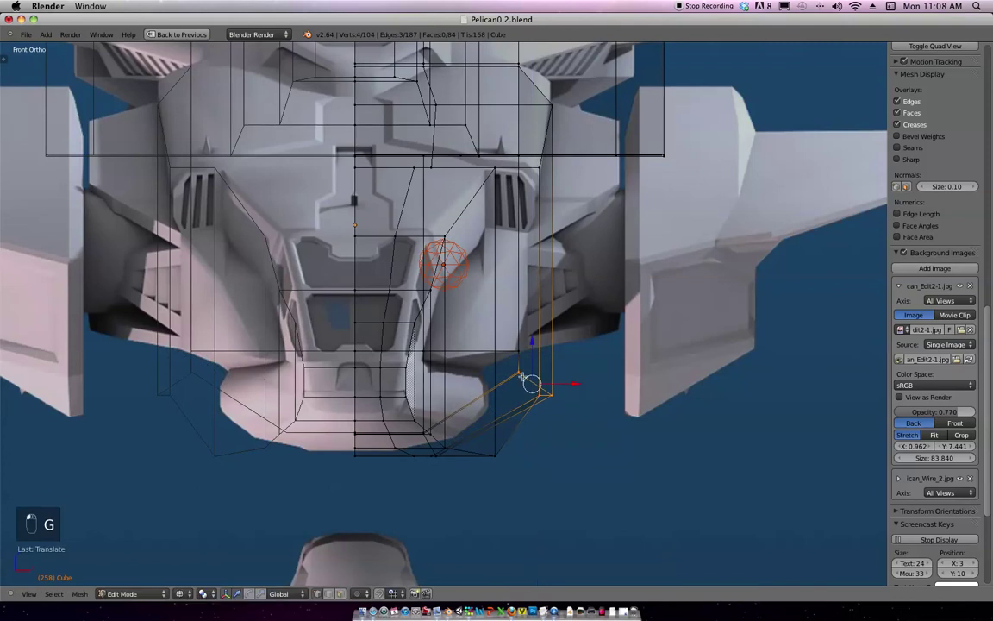
Raise the next bottom vertices inward from the hull's lower outer corner to slope the underside.
key("a")
key("b")
left_click_drag(512, 470, 405, 450)
key("g")
left_click(524, 418)
Turn on proportional editing and raise the inner bottom vertices of the nose slightly along Z.
key("a")
key("b")
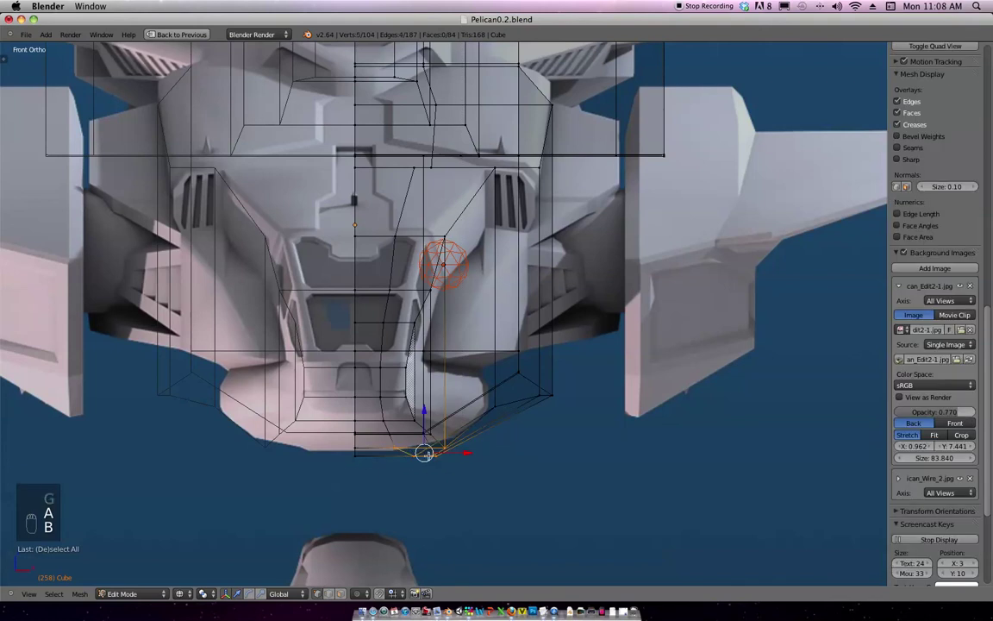
key("alt+o")
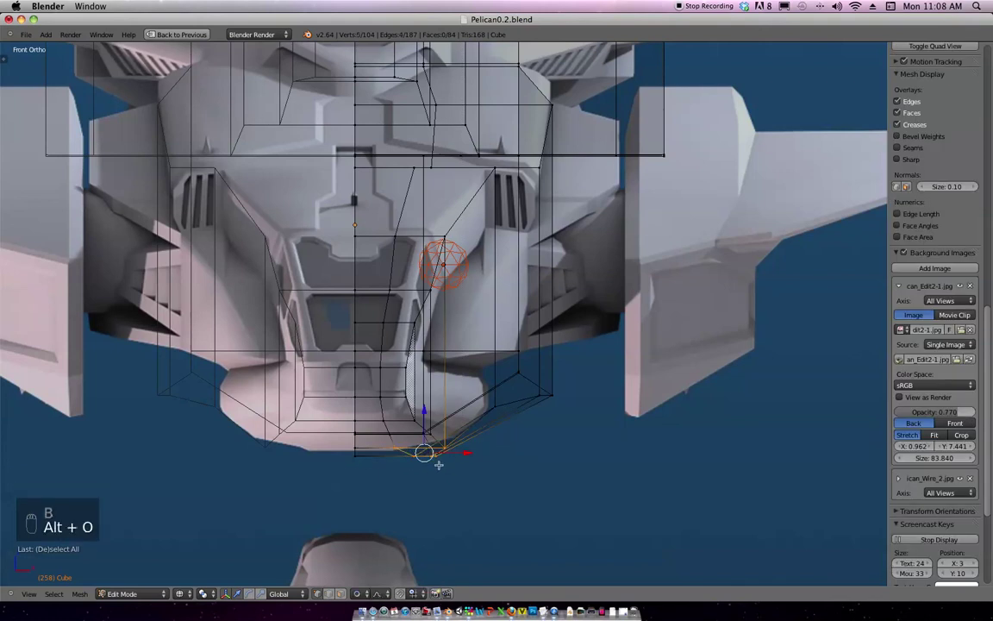
key("g")
key("z")
left_click(437, 452)
Move the single vertex beside the nose's lower outline inward along X to the reference edge.
scroll(549, 396, "up", 2)
key("a")
key("b")
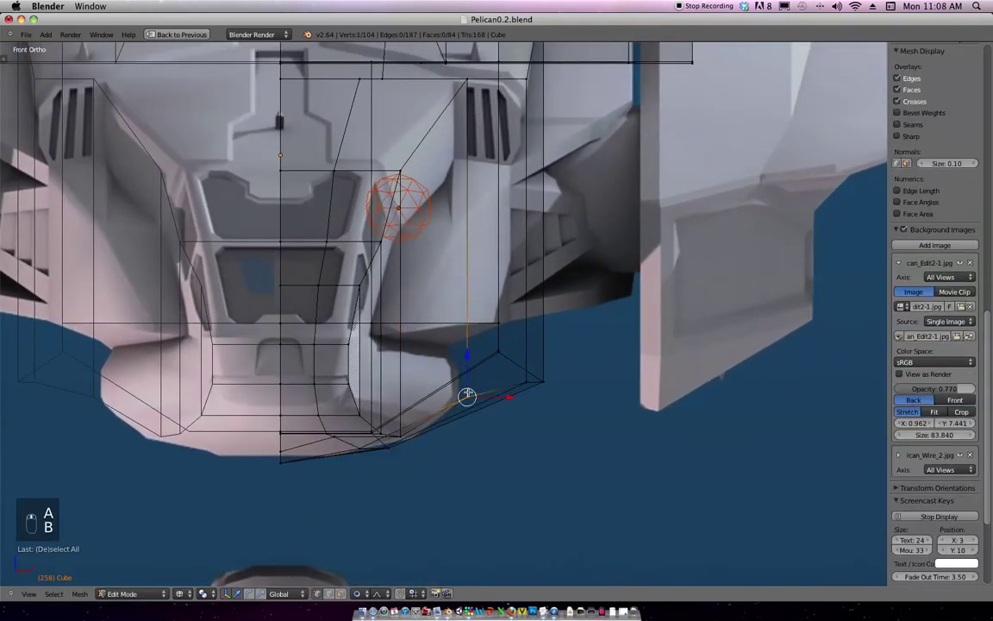
key("g")
key("x")
left_click(476, 397)
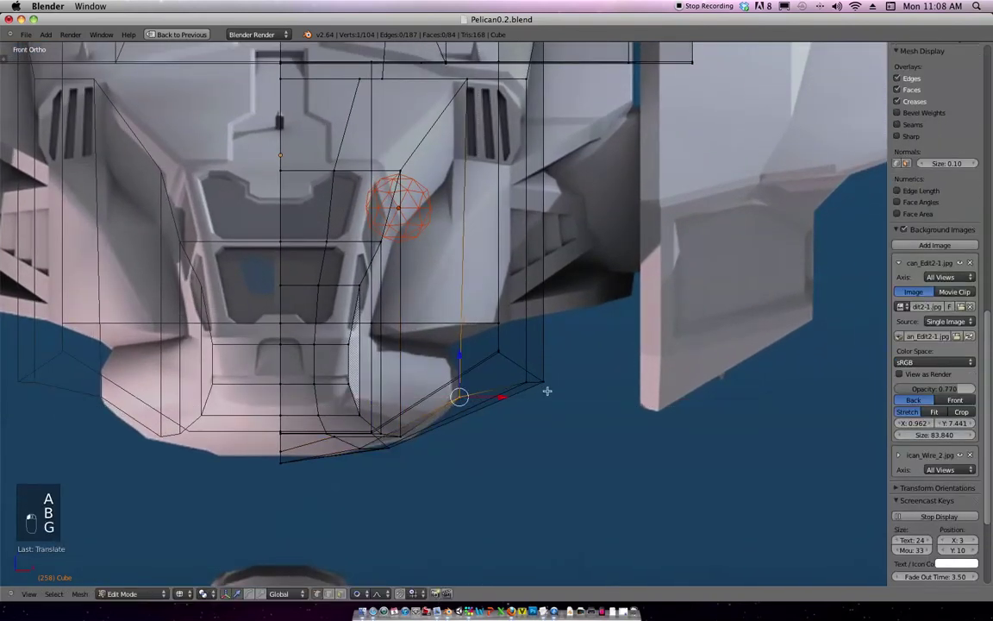
Move the two outermost lower side vertices inward along X to the nose's reference outline.
key("a")
key("b")
left_click_drag(559, 392, 530, 376)
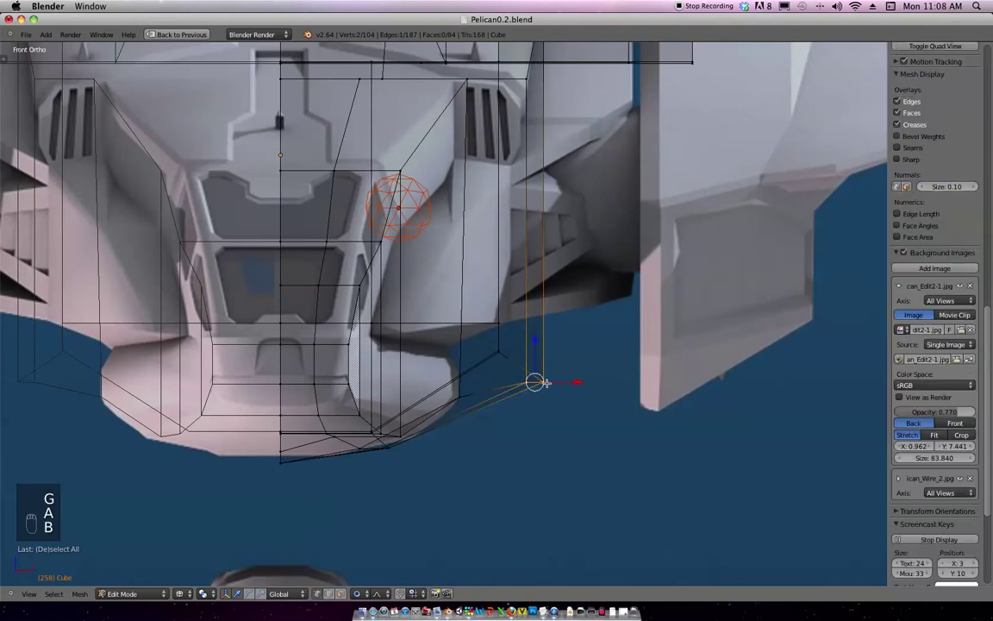
key("g")
left_click(464, 382)
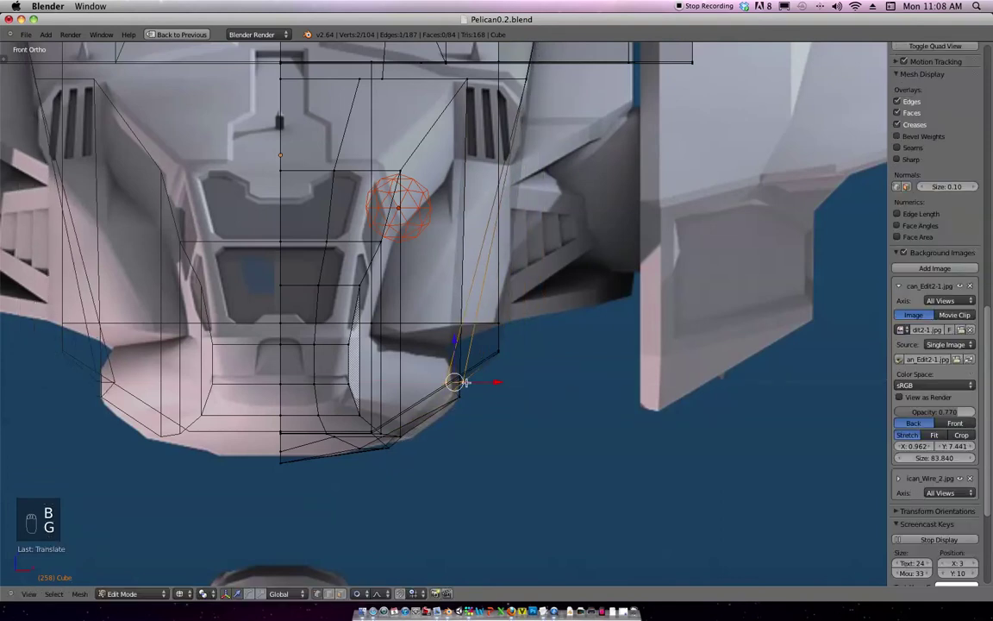
Fine-tune the inner of the two lower side vertices along X until it sits slightly inside the nose outline.
left_click_drag(454, 382, 446, 382)
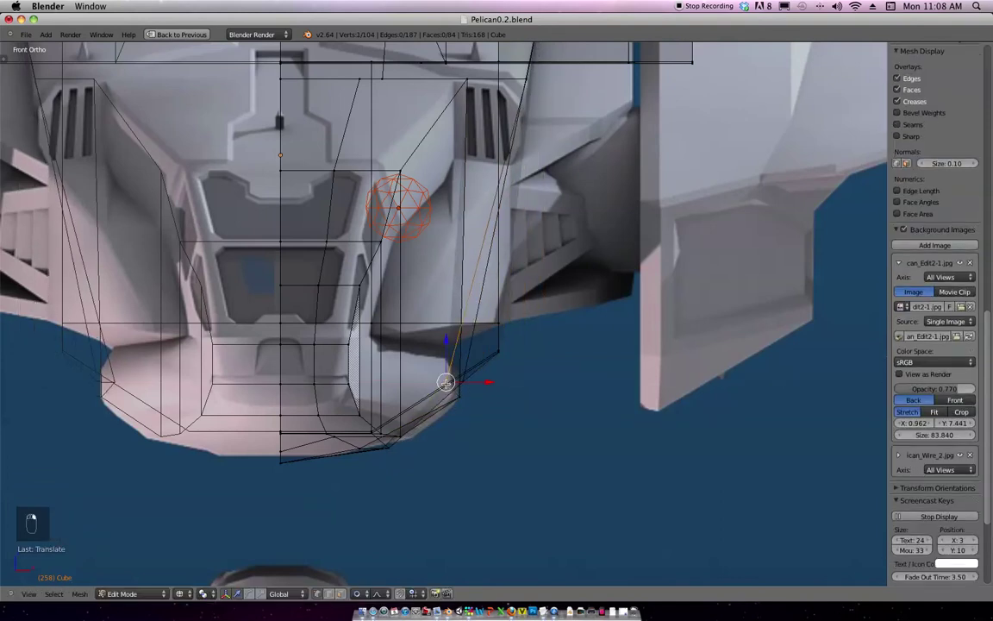
key("g")
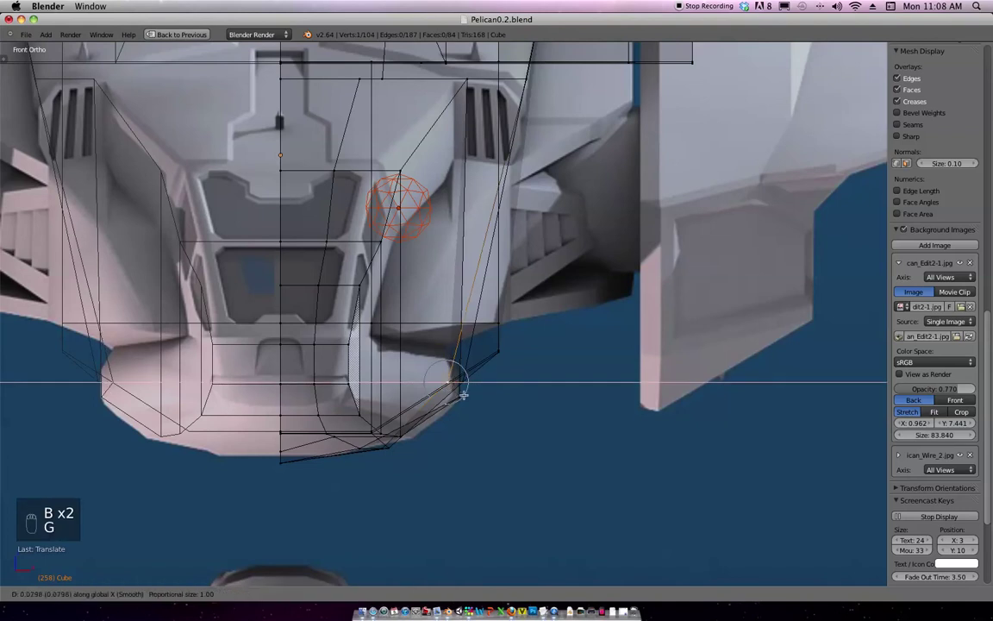
left_click(472, 395)
key("g")
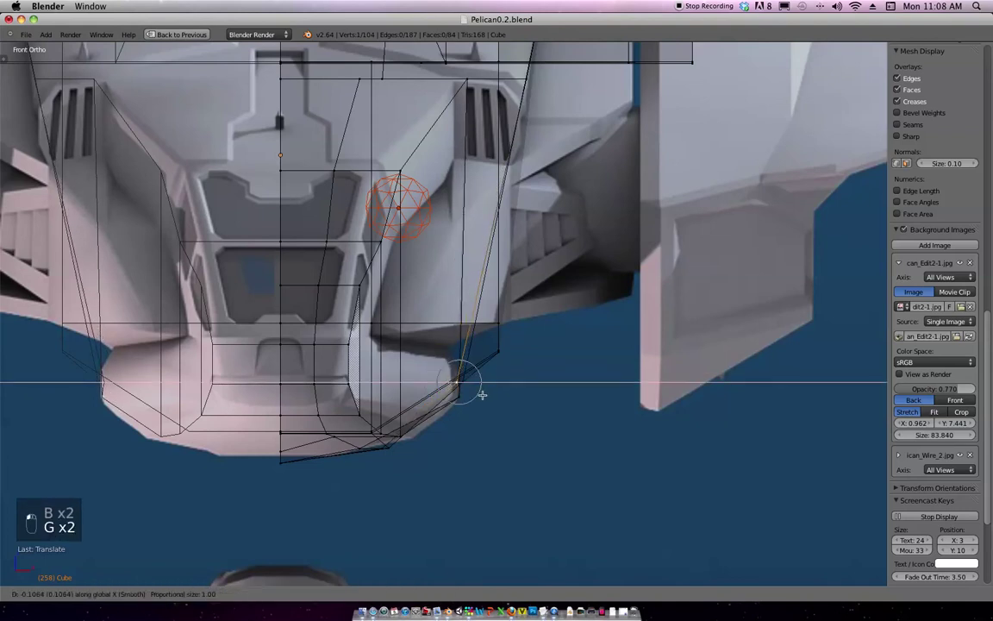
left_click(481, 394)
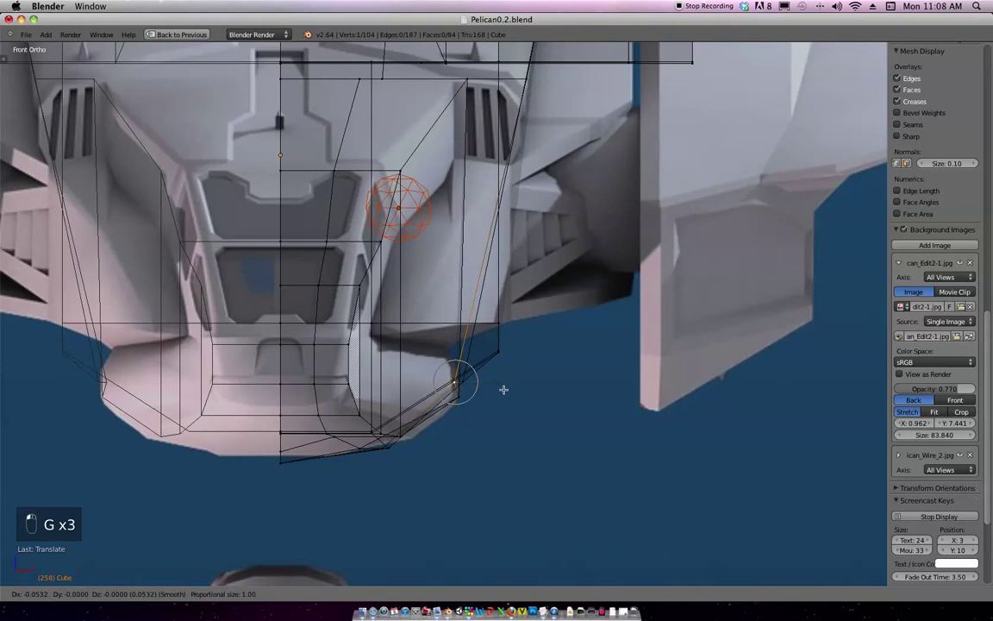
key("g")
left_click(472, 408)
Move the lower vertex on the nose's outer outline farther inward along X.
key("a")
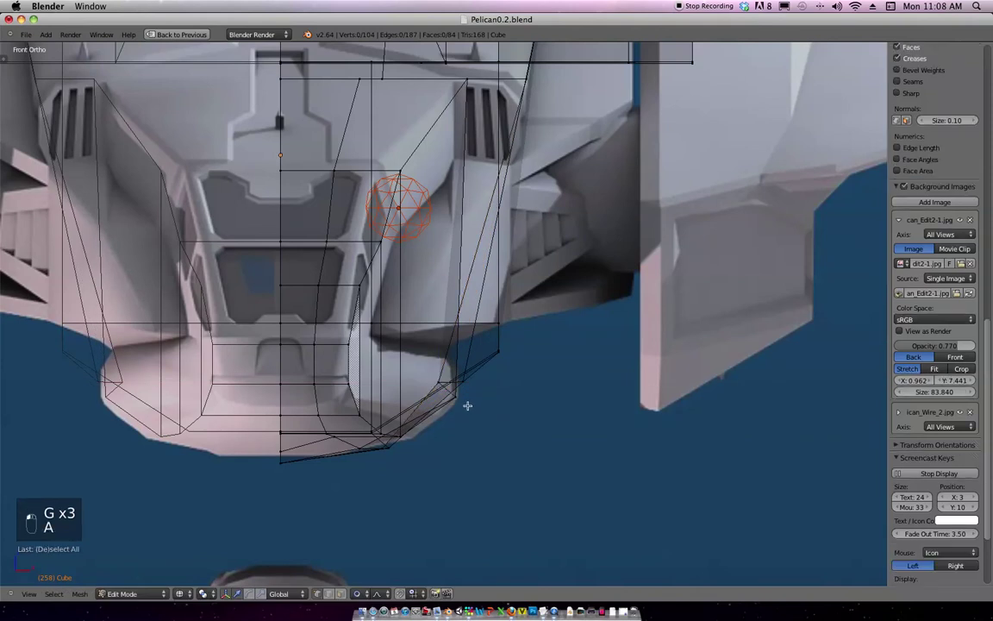
key("b")
left_click_drag(467, 408, 450, 391)
key("g")
key("x")
left_click(470, 397)
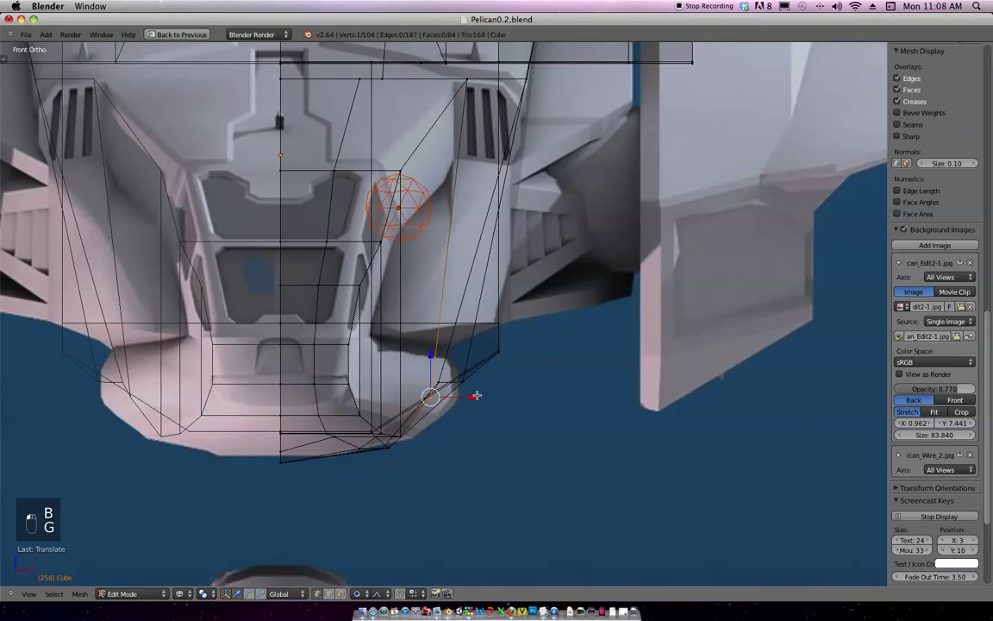
Move the remaining outer side vertex inward along X in line with its neighbour.
key("a")
left_click_drag(461, 380, 469, 395)
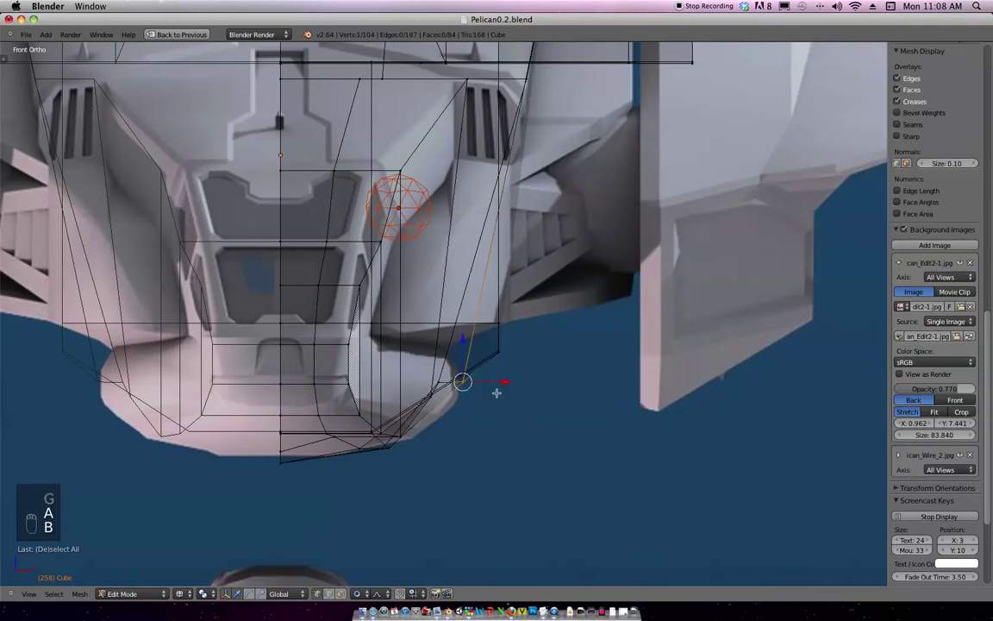
key("g")
left_click(518, 359)
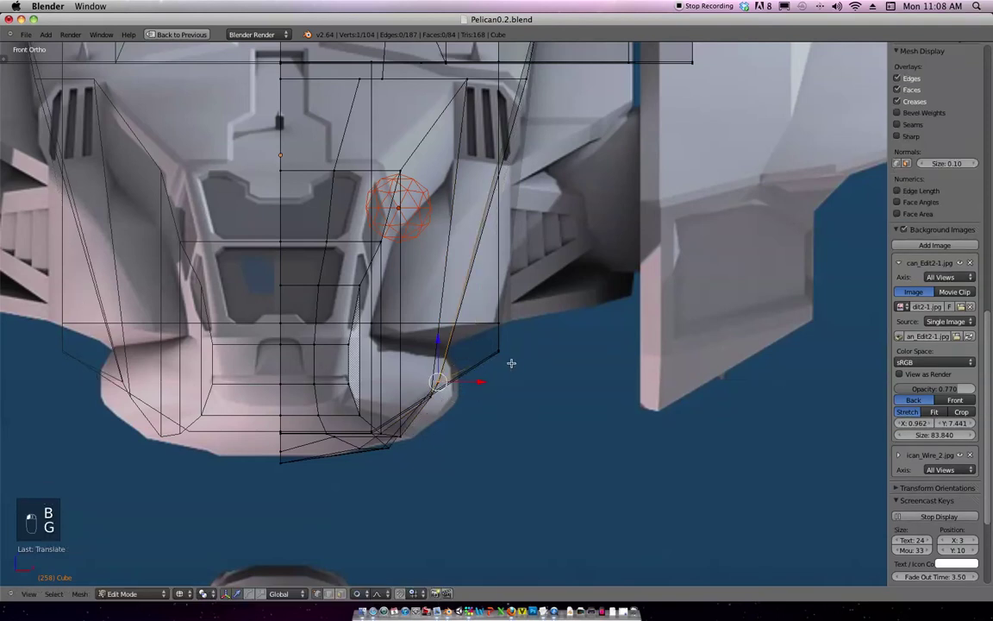
Move the two protruding vertices above the nose bulge inward along X to the reference outline.
key("a")
key("b")
left_click_drag(482, 340, 539, 356)
key("g")
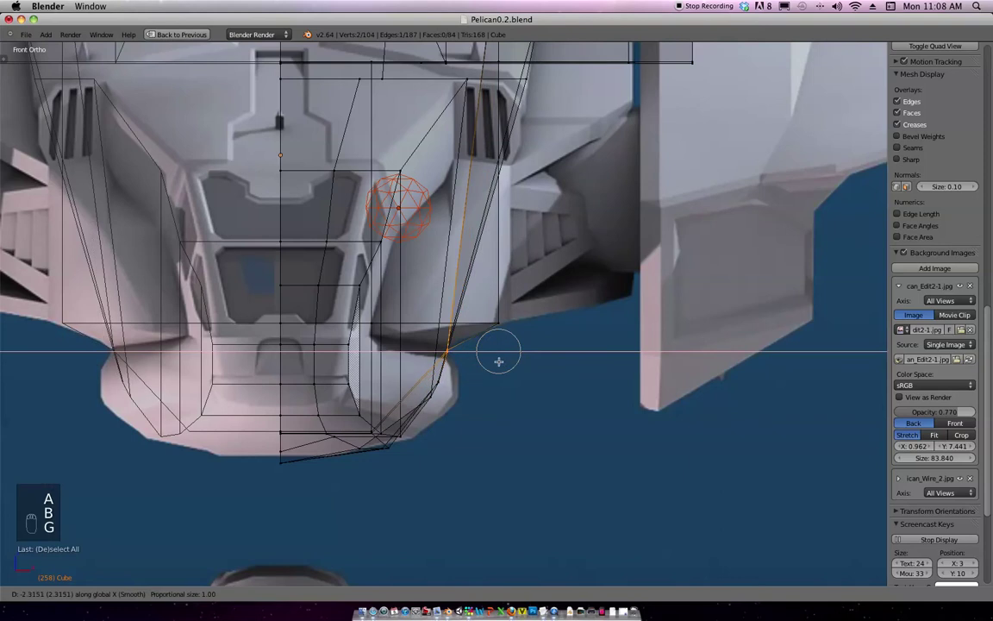
left_click(517, 341)
Raise the lower outer vertices of the hull's upper side block along Z to match the engine housing in the reference.
middle_click_drag(532, 348, 597, 354, "ctrl")
key("KP_1")
scroll(588, 344, "down", 4)
key("KP_1")
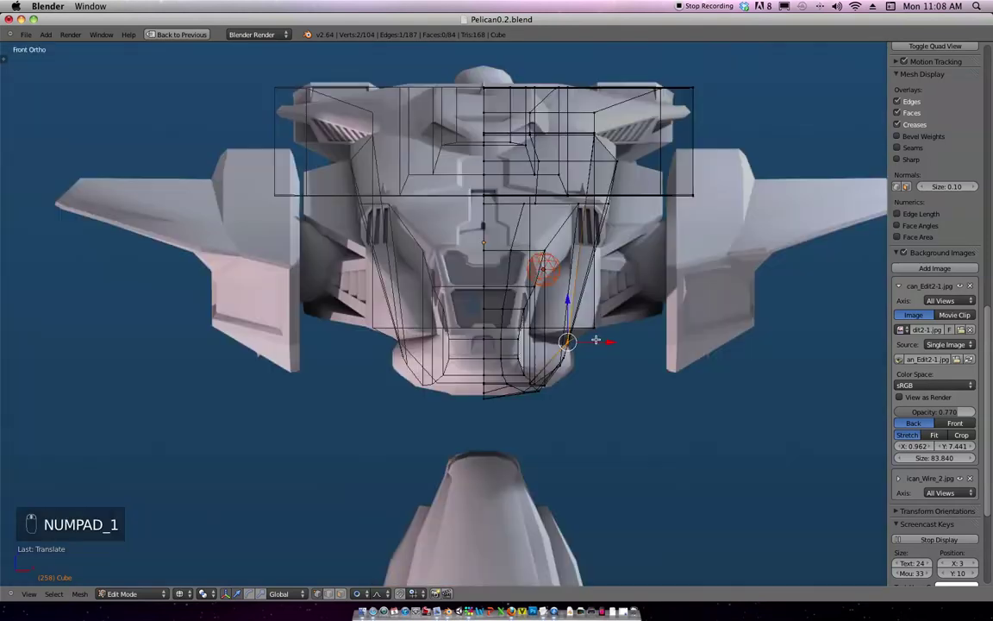
scroll(609, 324, "up", 2)
middle_click_drag(609, 325, 576, 391, "shift")
scroll(608, 297, "down", 3)
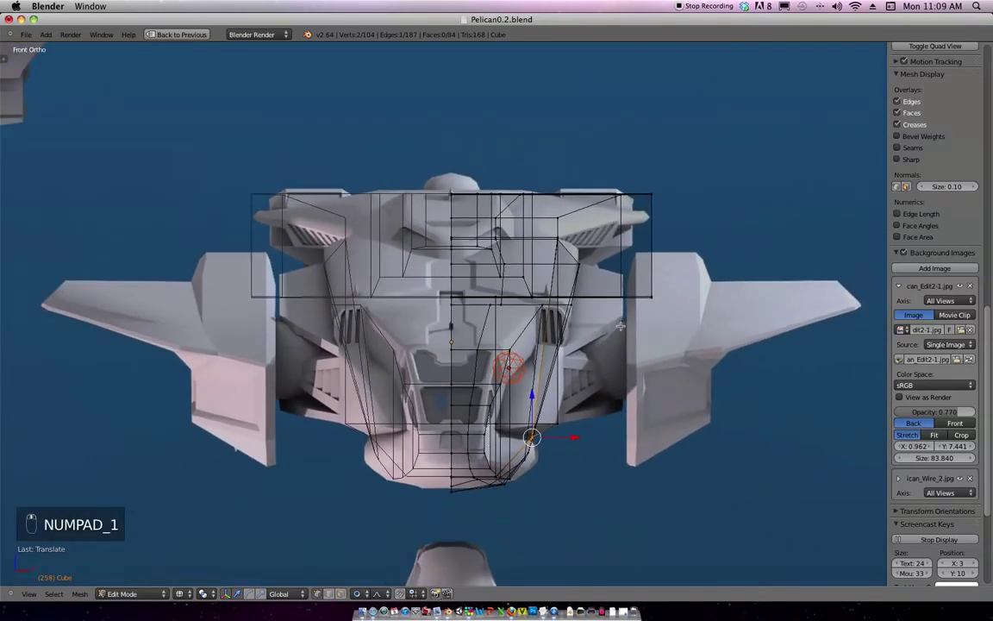
scroll(609, 298, "up", 4)
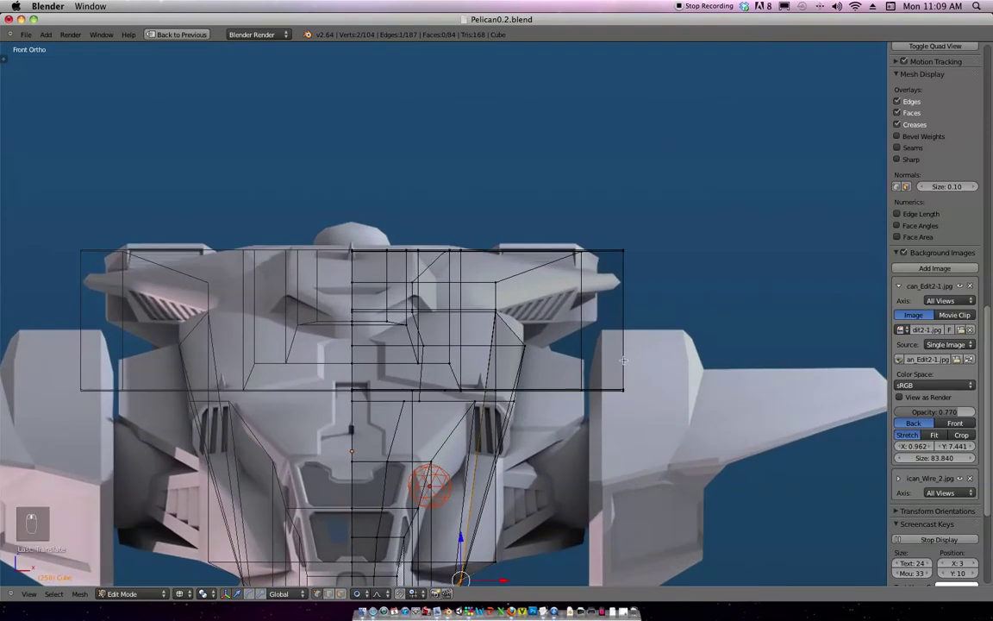
key("a")
key("a")
key("a")
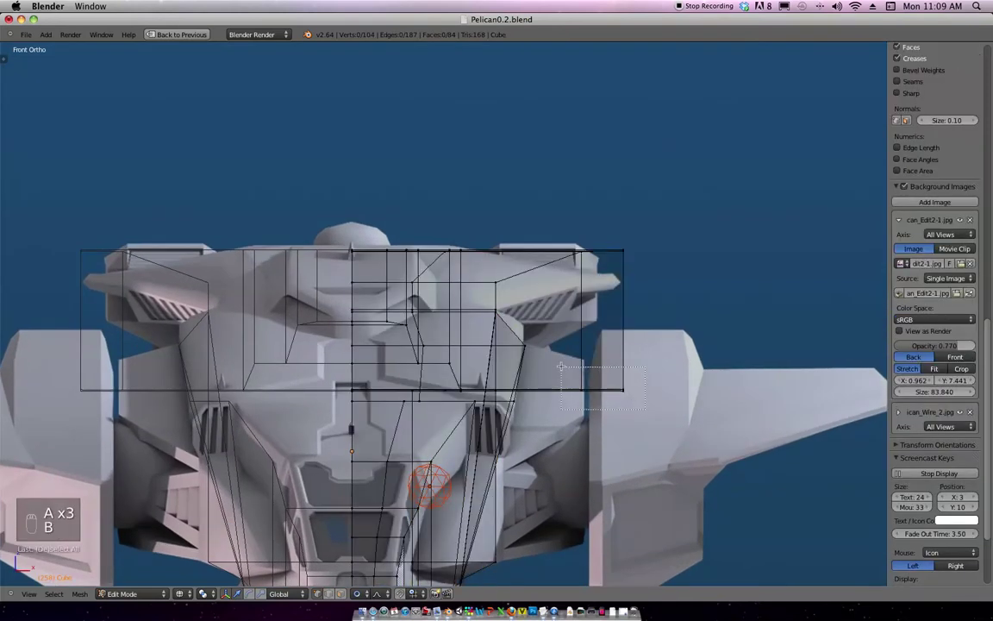
left_click_drag(560, 366, 562, 367)
key("g")
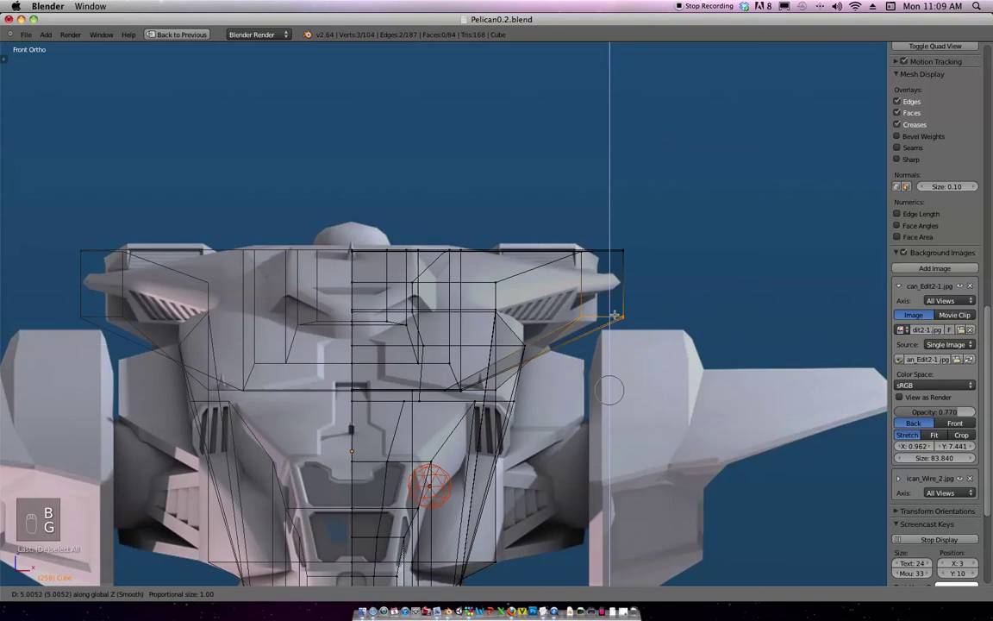
left_click(612, 307)
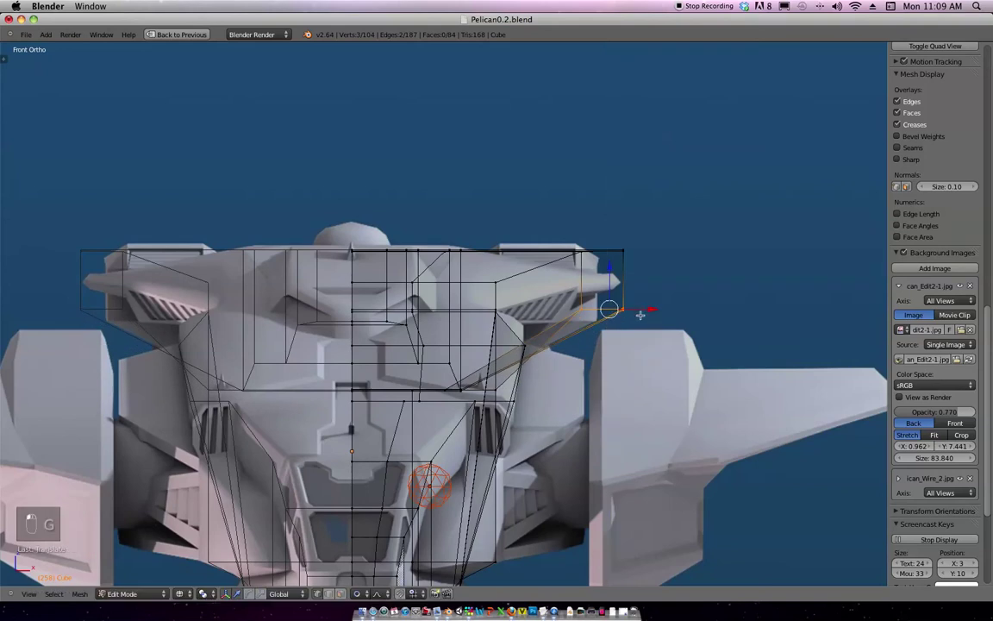
Move the upper side block's outermost vertices inward to the reference outline and undo the last nudge.
key("a")
key("b")
left_click_drag(640, 331, 605, 236)
key("g")
key("g")
left_click(634, 303)
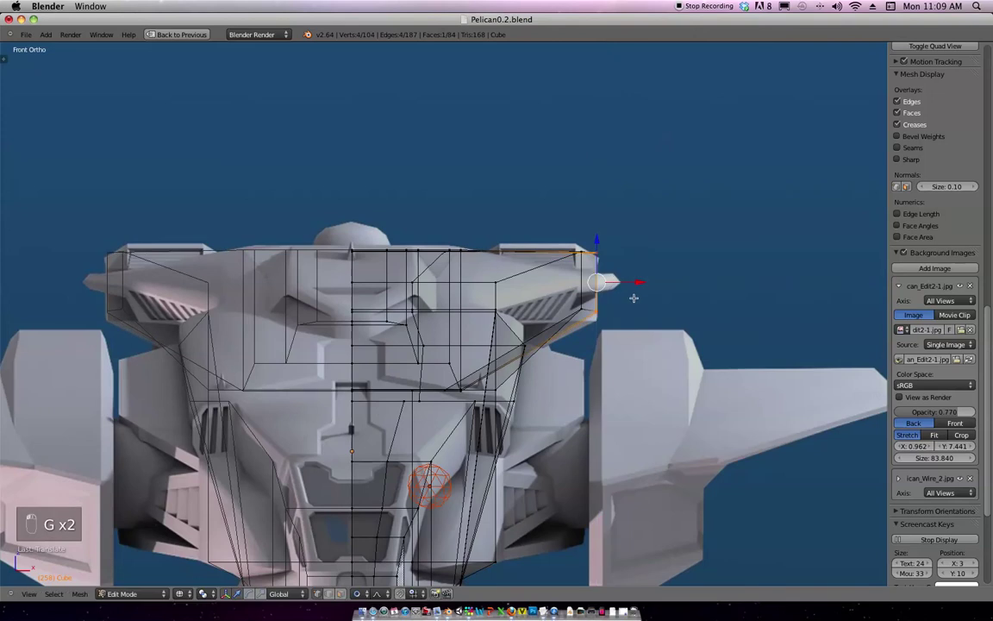
key("super+z")
Lower the two bottom outermost vertices of the upper side block slightly along Z.
scroll(640, 319, "up", 2)
key("a")
key("b")
left_click_drag(619, 324, 653, 298)
key("g")
key("z")
left_click(659, 314)
scroll(663, 295, "down", 1)
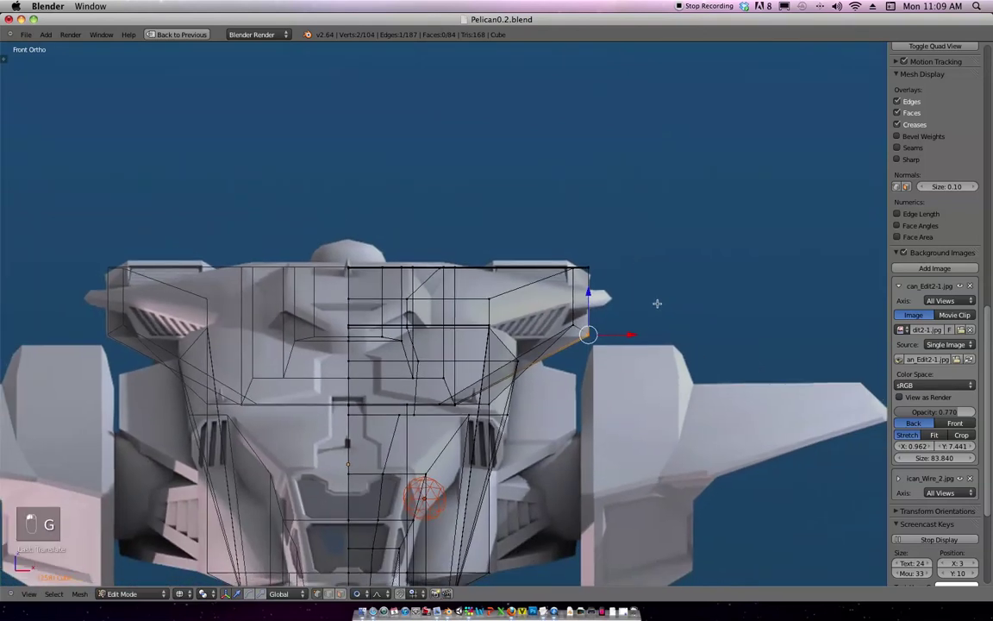
key("z")
key("z")
Raise the vertices at the centre of the hull's top edge slightly to follow the reference roofline.
middle_click_drag(649, 296, 700, 283, "shift")
scroll(582, 262, "up", 1)
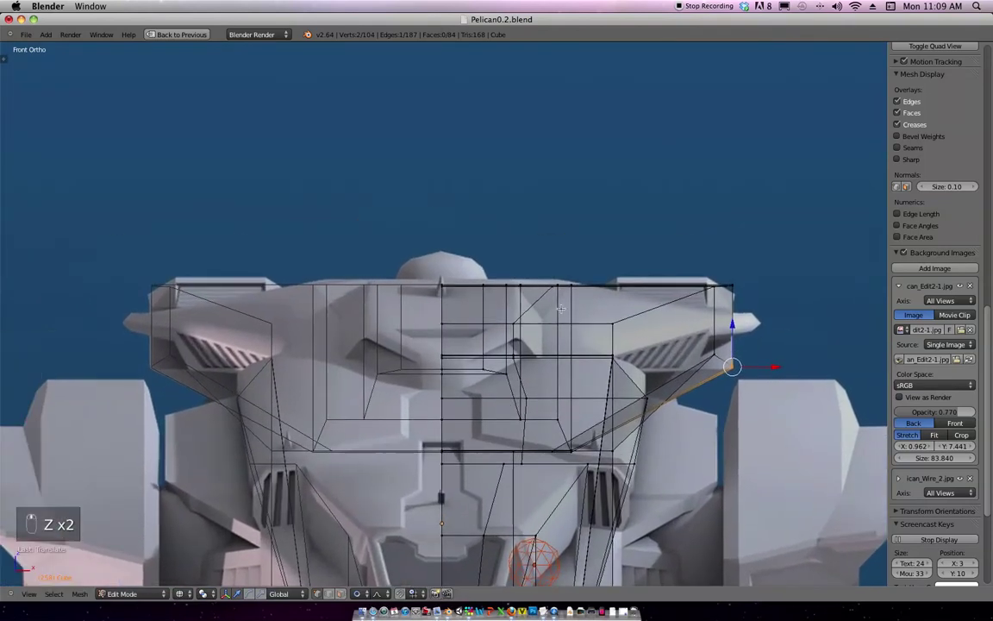
key("a")
key("a")
key("a")
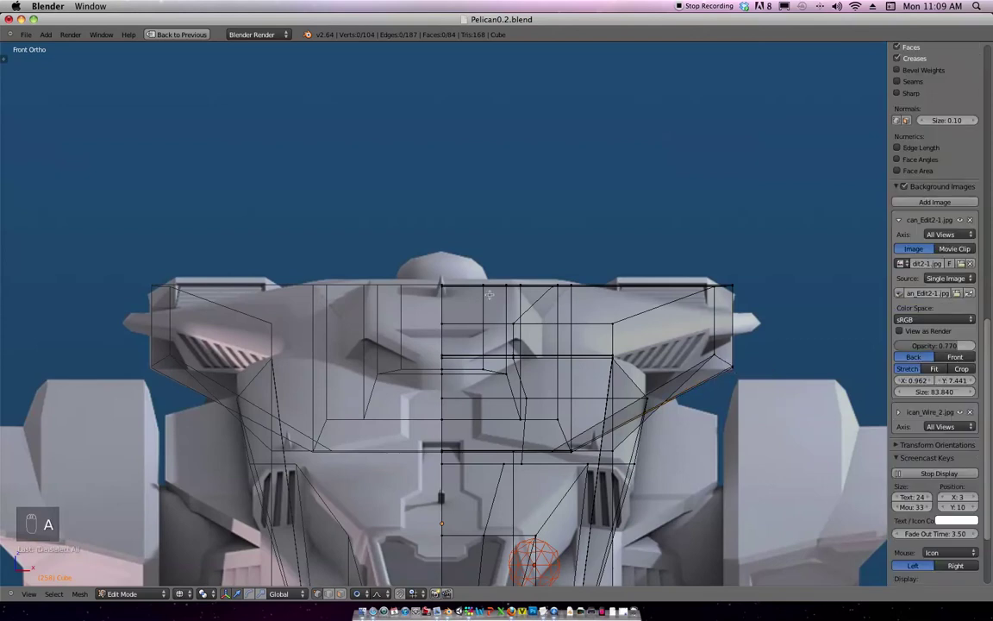
left_click_drag(406, 261, 406, 261)
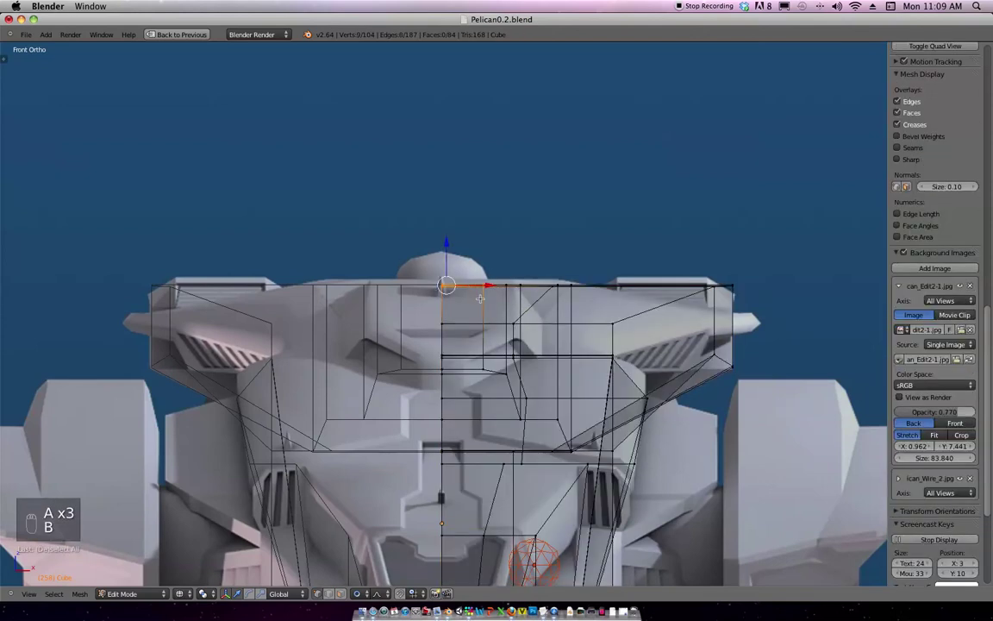
key("g")
left_click(479, 292)
Raise the two top-edge vertices just outside the hull's centre slightly along Z to follow the reference roofline.
middle_click_drag(561, 249, 478, 244, "shift")
key("a")
left_click_drag(397, 257, 449, 287)
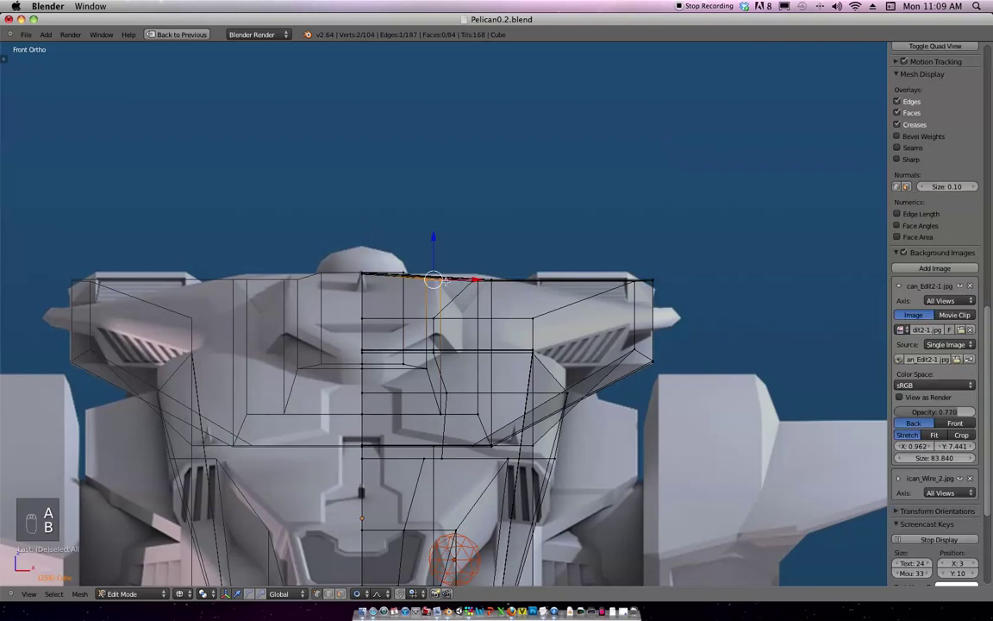
key("g")
key("z")
left_click(459, 281)
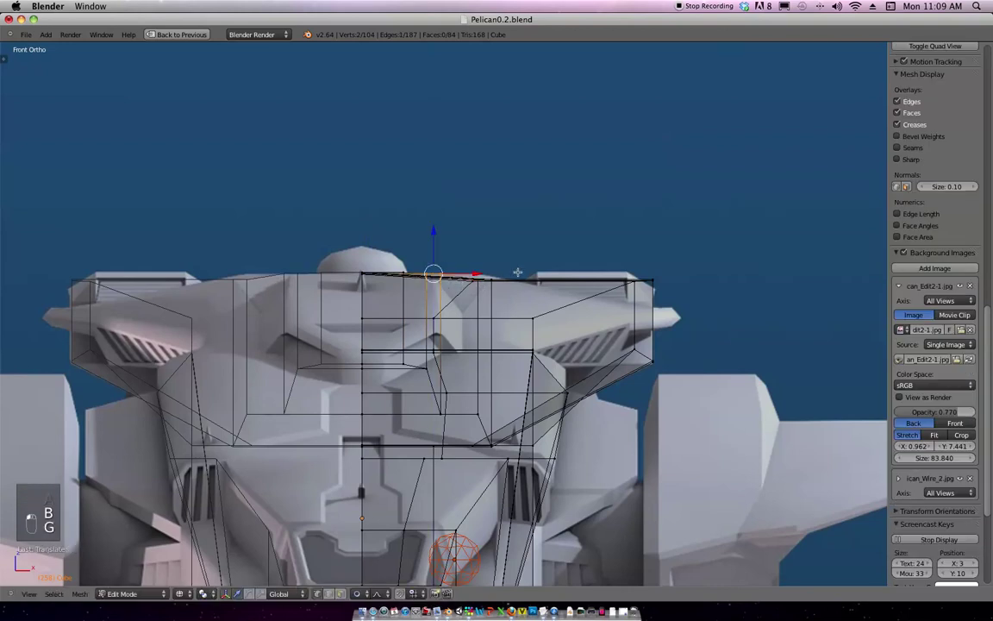
Raise the next group of top-edge vertices farther out along Z to level them with the reference roofline.
key("a")
key("b")
left_click_drag(474, 265, 505, 290)
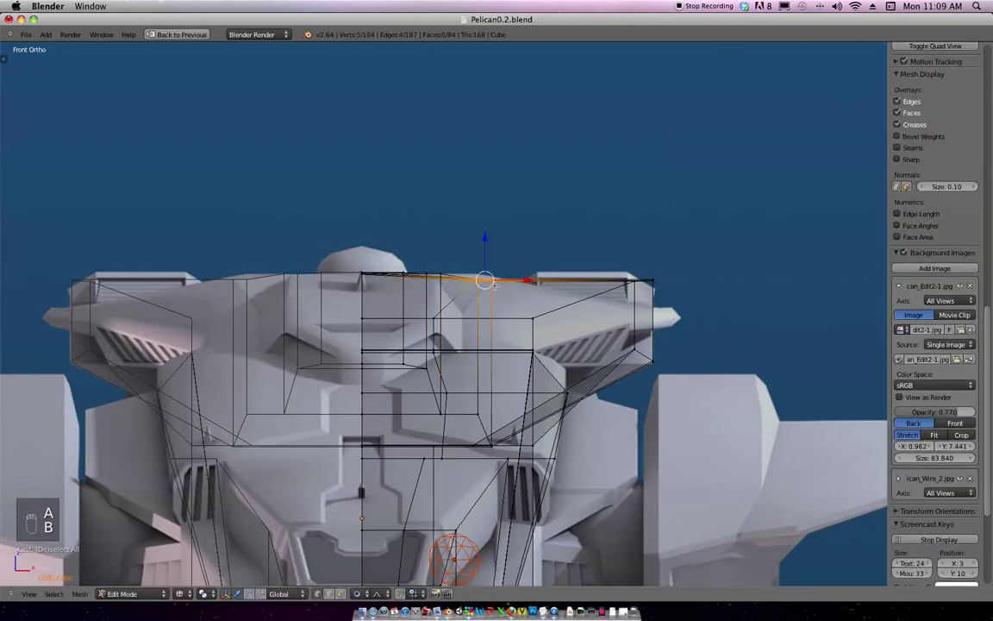
key("g")
key("z")
left_click(499, 288)
scroll(492, 276, "right", 5)
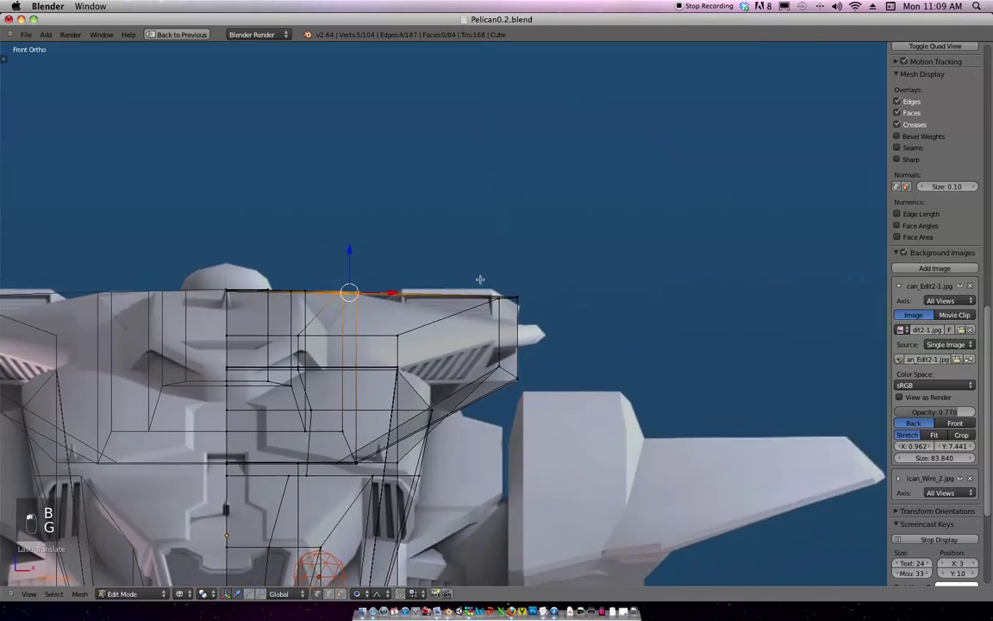
Lower the upper outermost vertices of the hull's side block along Z so the roof slopes down to the reference side tip.
key("a")
key("b")
left_click_drag(354, 277, 487, 306)
key("g")
key("z")
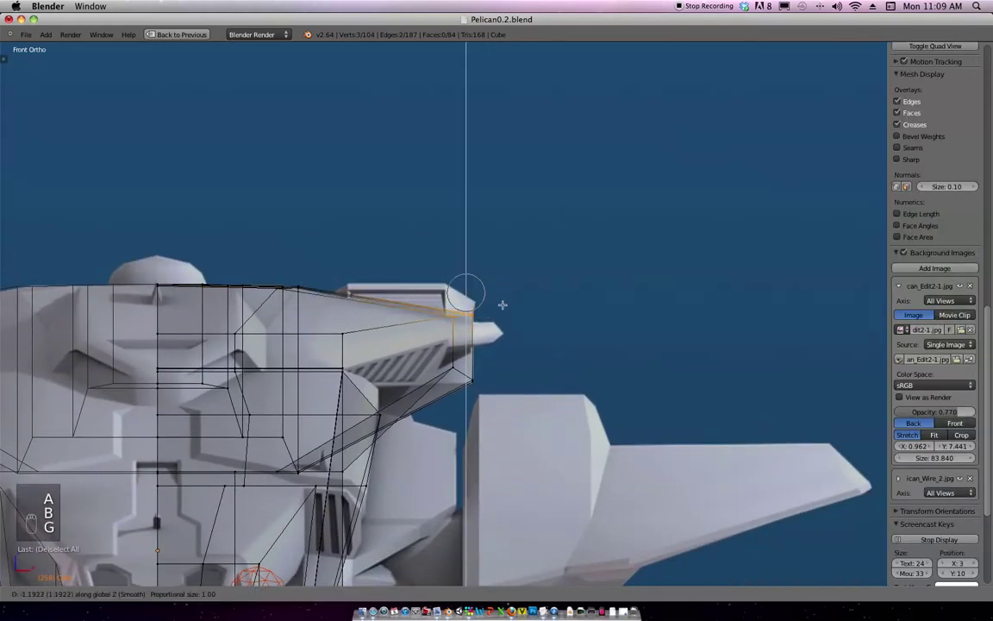
left_click(502, 309)
In front view, raise the lower outermost vertices of the side block along Z to thin it towards the reference tip.
middle_click_drag(506, 297, 446, 264, "shift")
scroll(527, 215, "down", 3)
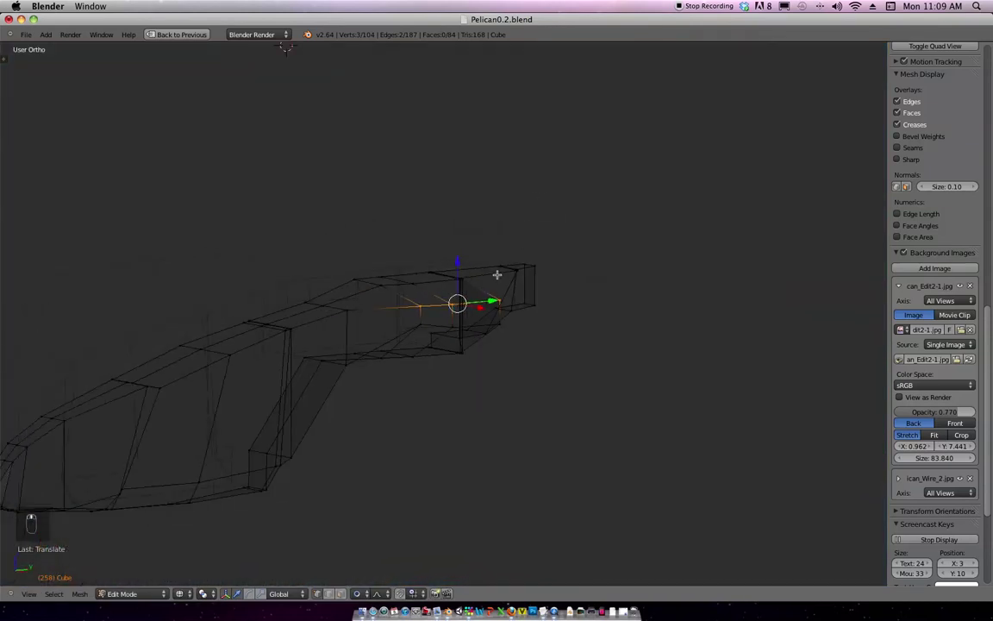
key("KP_1")
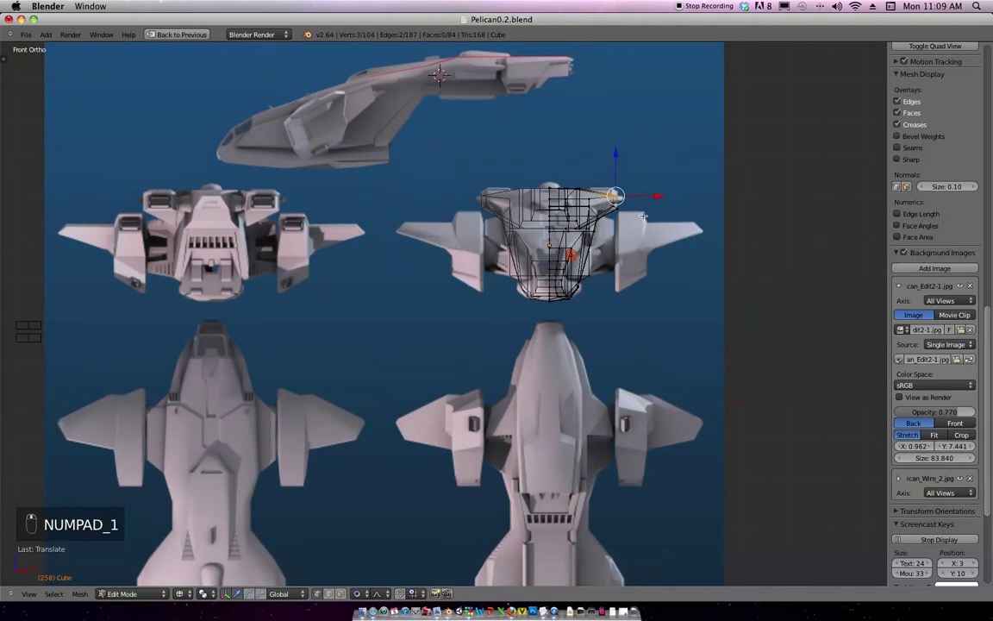
middle_click_drag(623, 243, 451, 384, "shift")
middle_click_drag(551, 328, 408, 346, "ctrl")
scroll(539, 326, "up", 5)
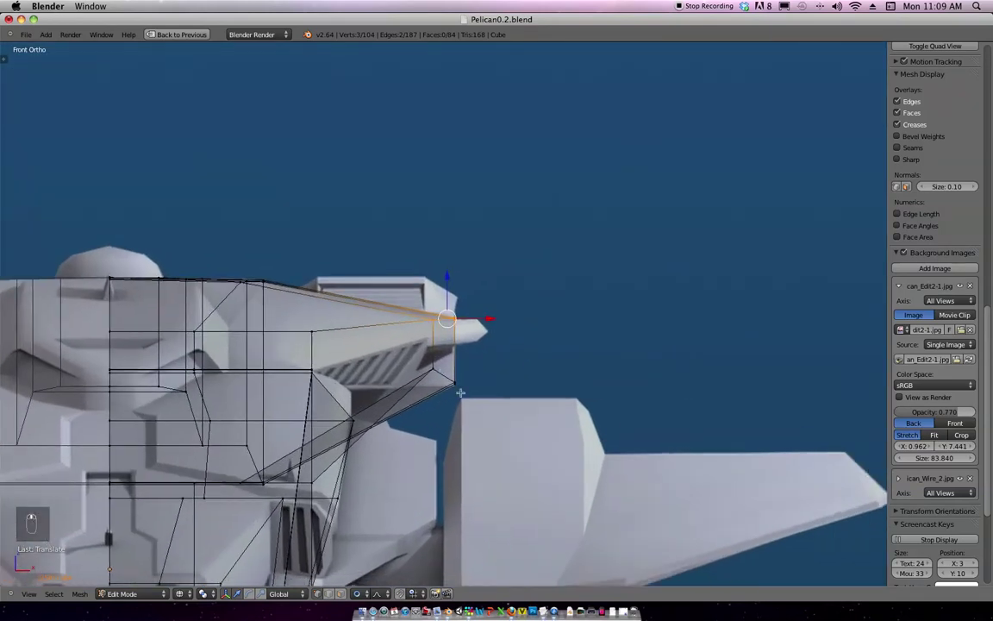
key("a")
left_click_drag(464, 394, 464, 394)
key("g")
key("z")
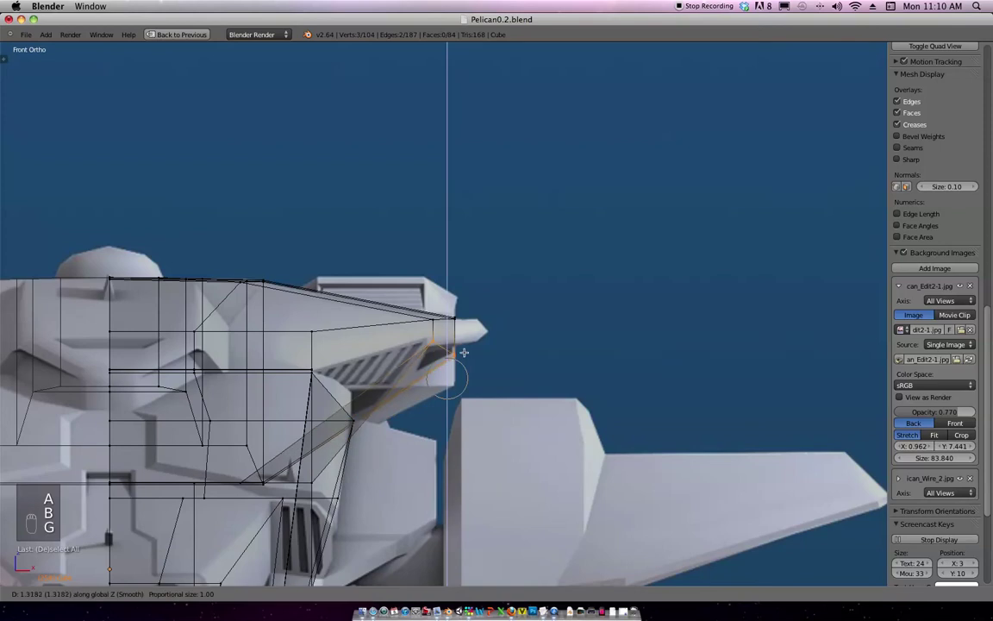
left_click(463, 343)
Move the lower and upper outermost vertices of the side block outward along X to reach the reference side tip.
key("g")
key("x")
left_click(496, 339)
key("a")
key("b")
left_click_drag(463, 325, 443, 307)
key("g")
key("x")
left_click(492, 317)
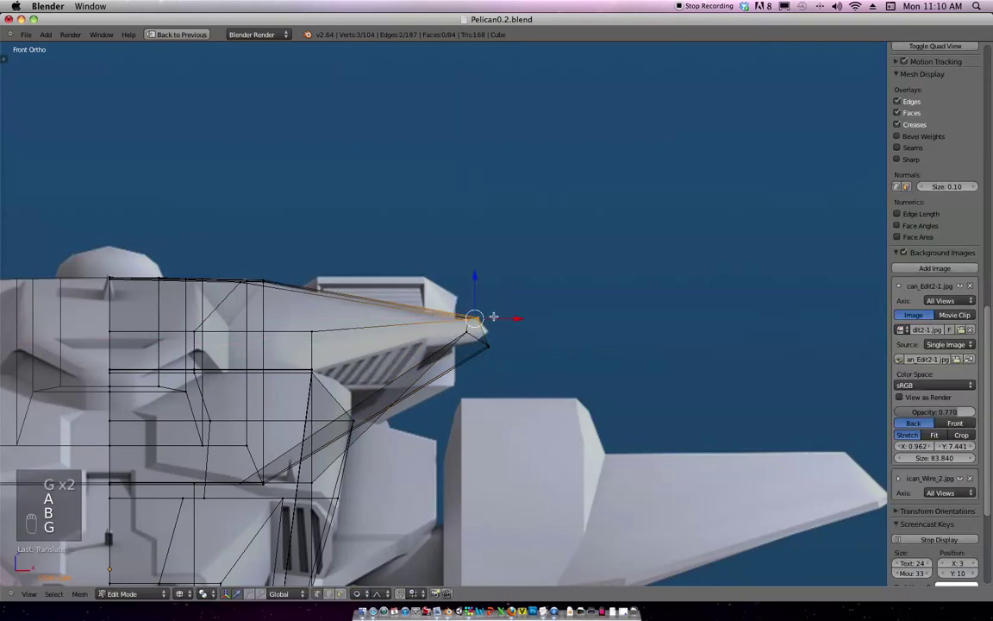
Turn off proportional editing and raise the two lowest side-tip vertices slightly along Z.
key("a")
key("b")
left_click_drag(466, 334, 507, 353)
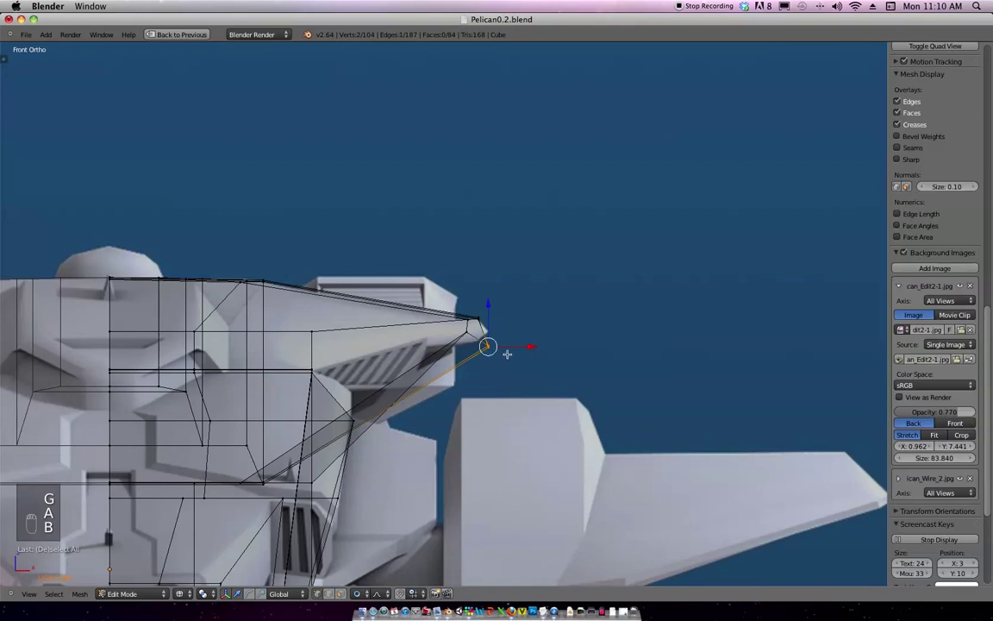
key("alt+o")
key("g")
key("z")
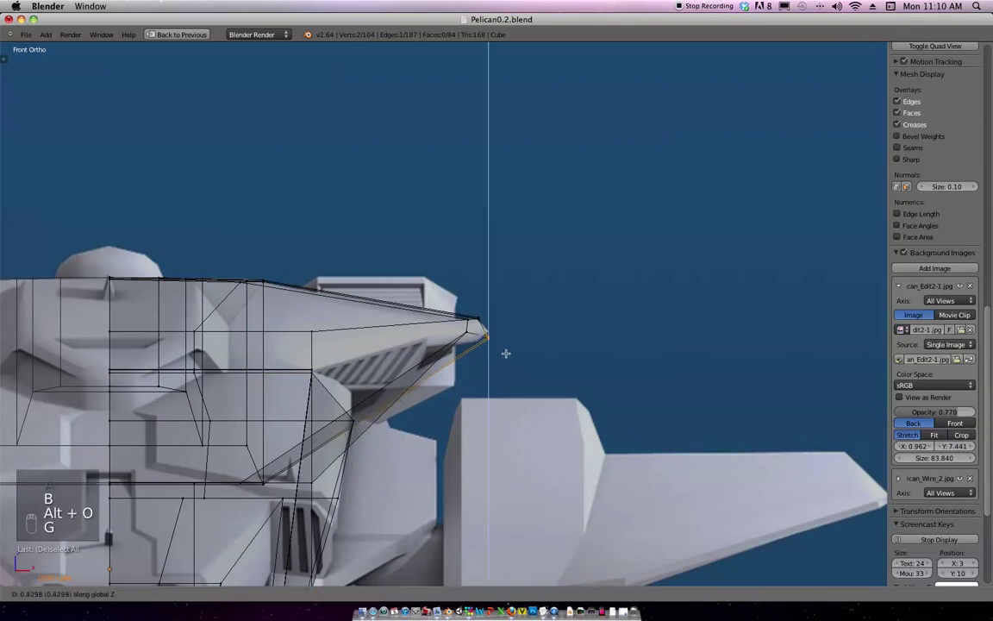
left_click(506, 346)
Undo the last raise of the side-tip vertices and clear the selection.
middle_click_drag(527, 339, 578, 298, "shift")
middle_click_drag(573, 314, 553, 214, "ctrl")
middle_click_drag(516, 276, 575, 219, "shift")
middle_click_drag(571, 224, 548, 265, "ctrl")
middle_click_drag(510, 311, 500, 223, "shift")
scroll(499, 223, "up", 3)
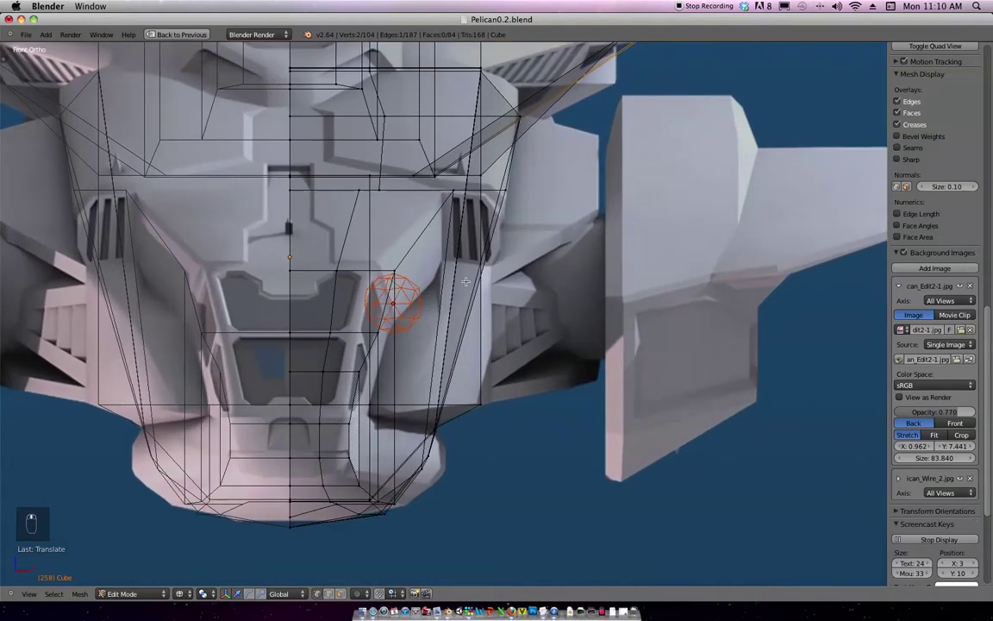
middle_click_drag(533, 369, 478, 315)
key("ctrl+z")
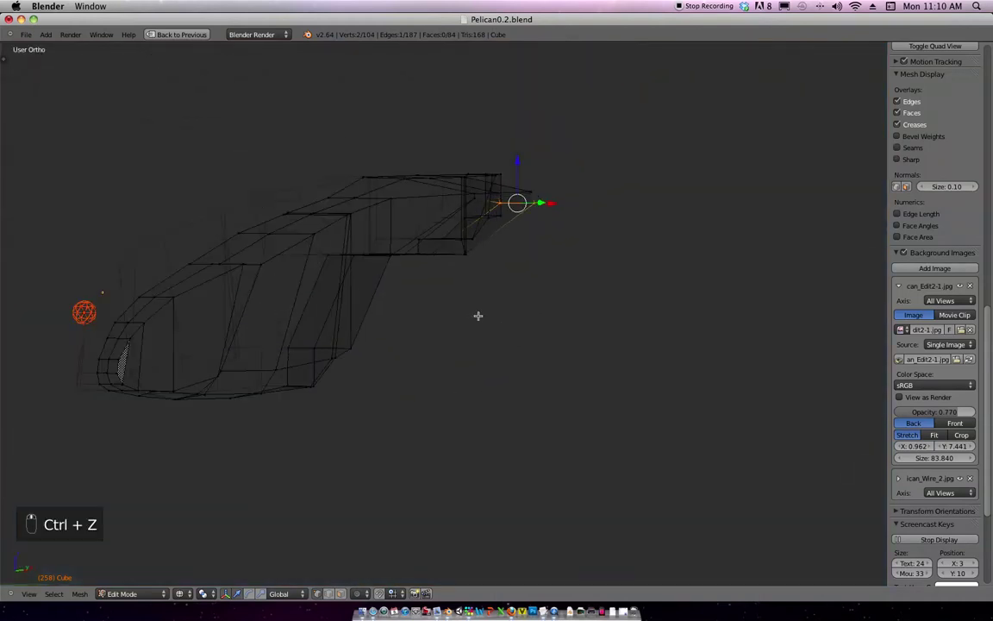
key("a")
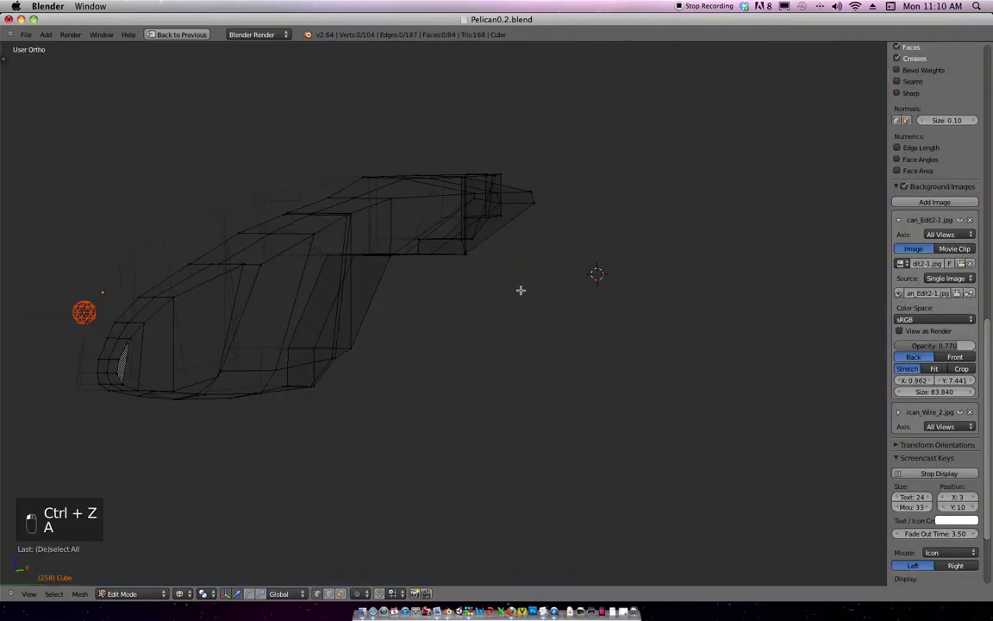
Examine the hull's shape in solid shading from the side and the front.
key("super")
key("z")
mouse_move(512, 292)
middle_mouse_down()
mouse_move(544, 260)
mouse_move(577, 268)
mouse_move(494, 268)
mouse_move(555, 237)
mouse_move(536, 297)
mouse_move(505, 263)
mouse_move(540, 270)
mouse_move(543, 280)
mouse_move(516, 290)
mouse_move(561, 284)
middle_mouse_up()
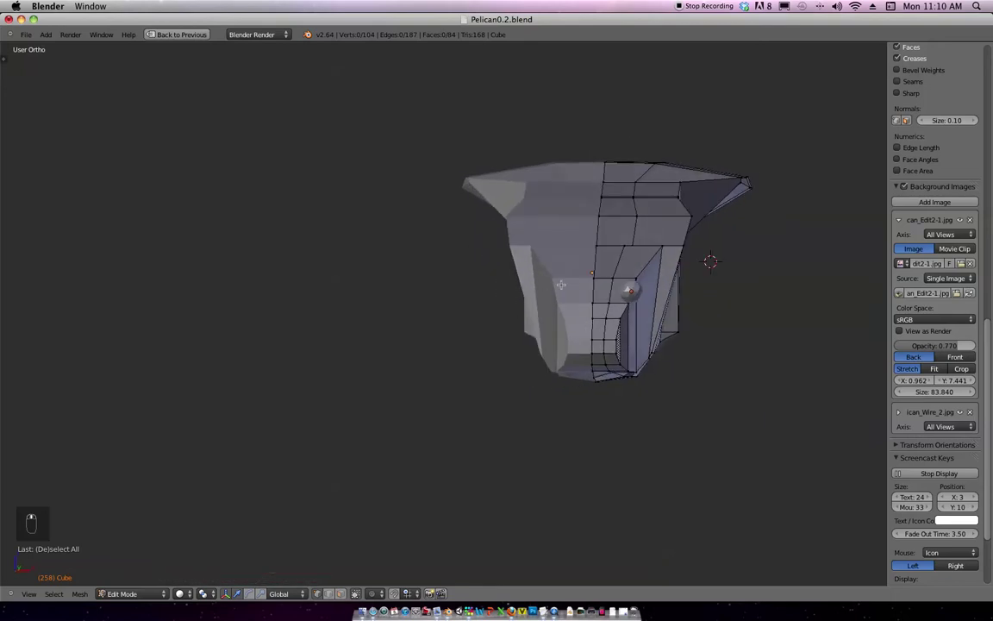
middle_click_drag(666, 296, 606, 295)
key("KP_1")
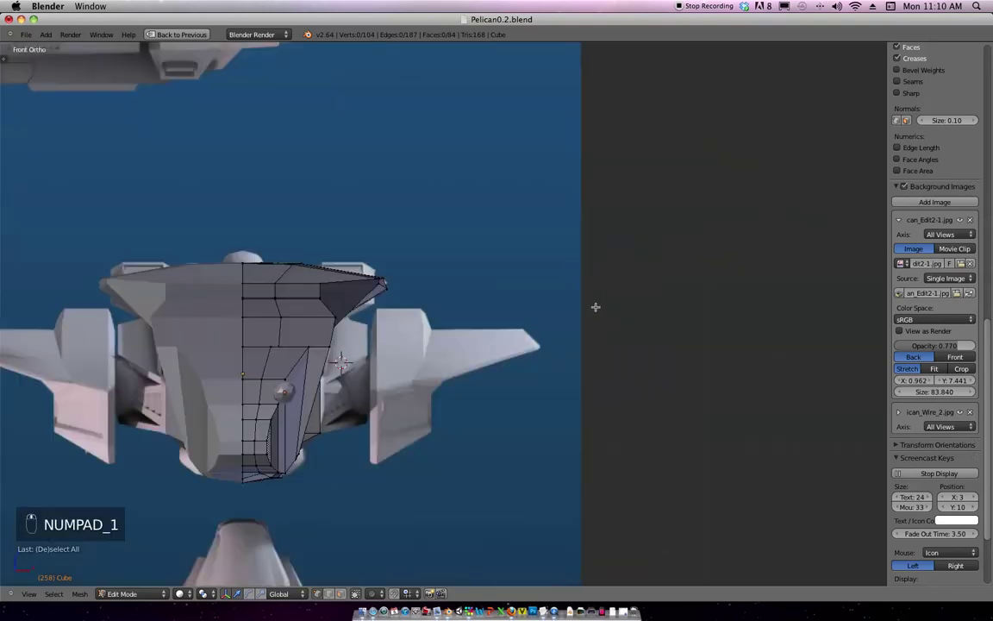
Move the two lowest side-tip vertices up to the reference tip in wireframe front view and save the file over the existing one.
key("z")
scroll(687, 351, "up", 8)
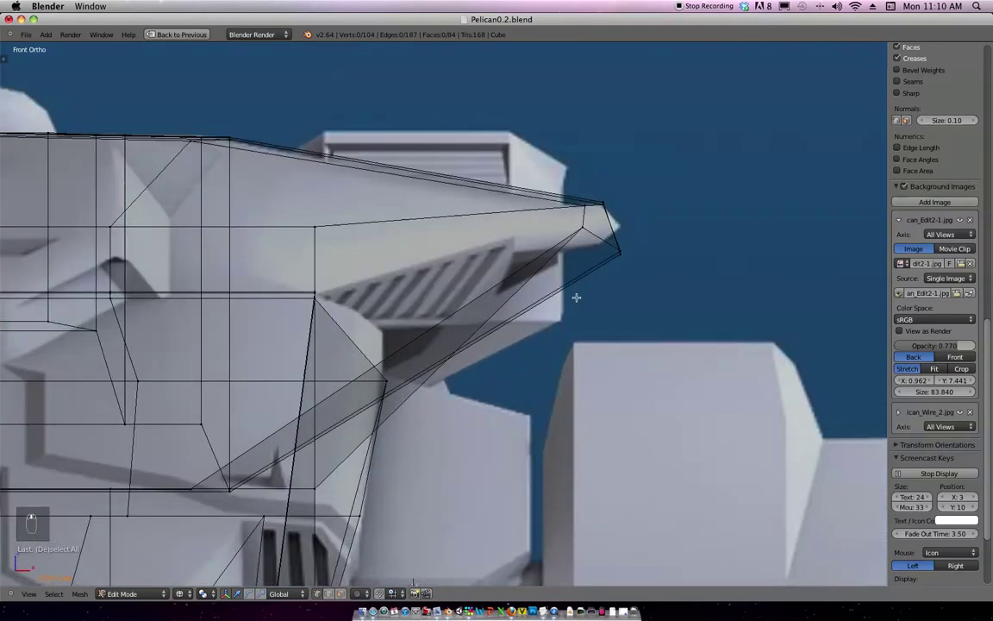
key("a")
key("a")
key("b")
left_click_drag(610, 238, 642, 278)
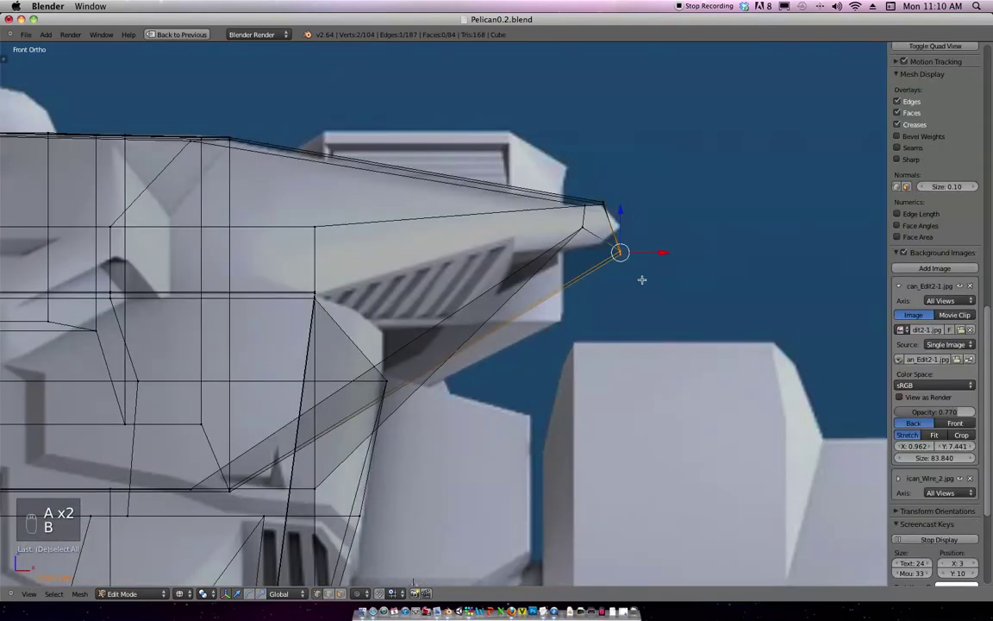
key("g")
left_click(639, 256)
middle_click_drag(604, 303, 640, 235, "shift")
key("super+s")
left_click(616, 286)
Raise the outer hull corner vertex below the side tip along Z to the corner of the reference body.
middle_click_drag(556, 311, 620, 226, "shift")
middle_click_drag(595, 246, 538, 262, "ctrl")
key("a")
key("a")
key("a")
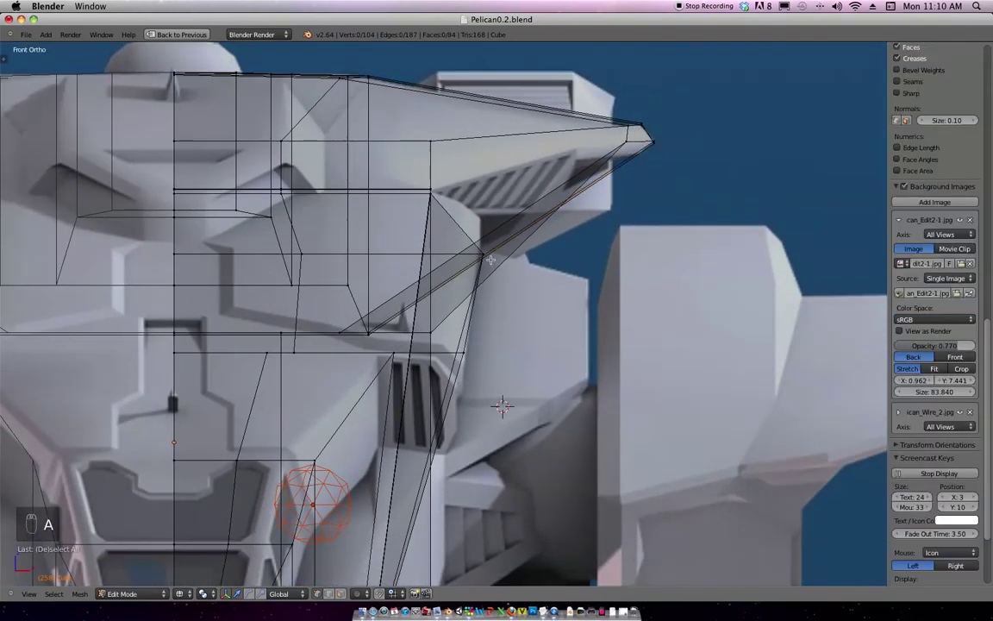
key("b")
left_click_drag(474, 249, 487, 262)
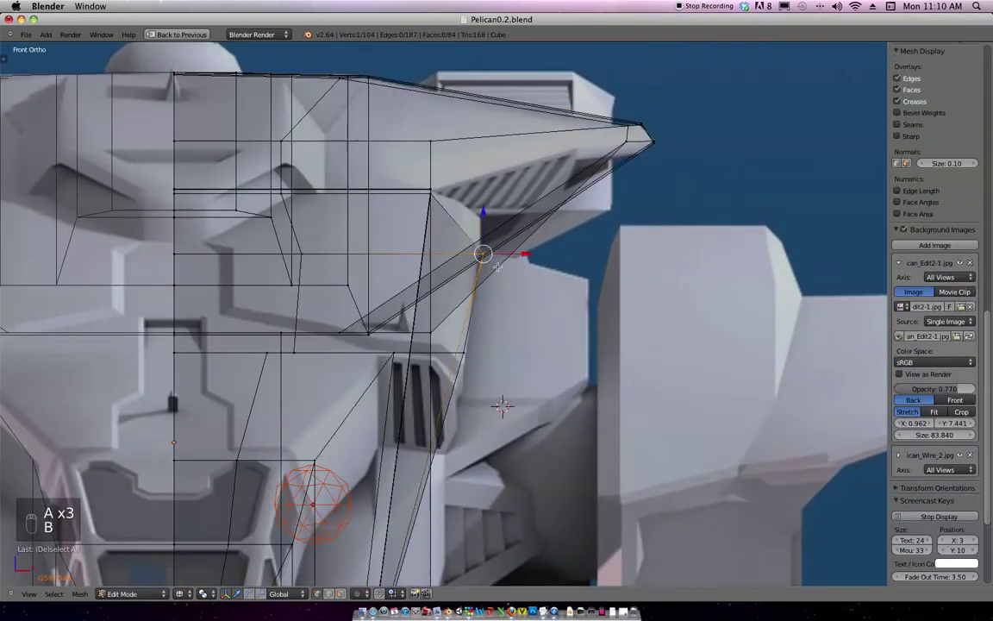
key("g")
key("z")
left_click(497, 231)
key("g")
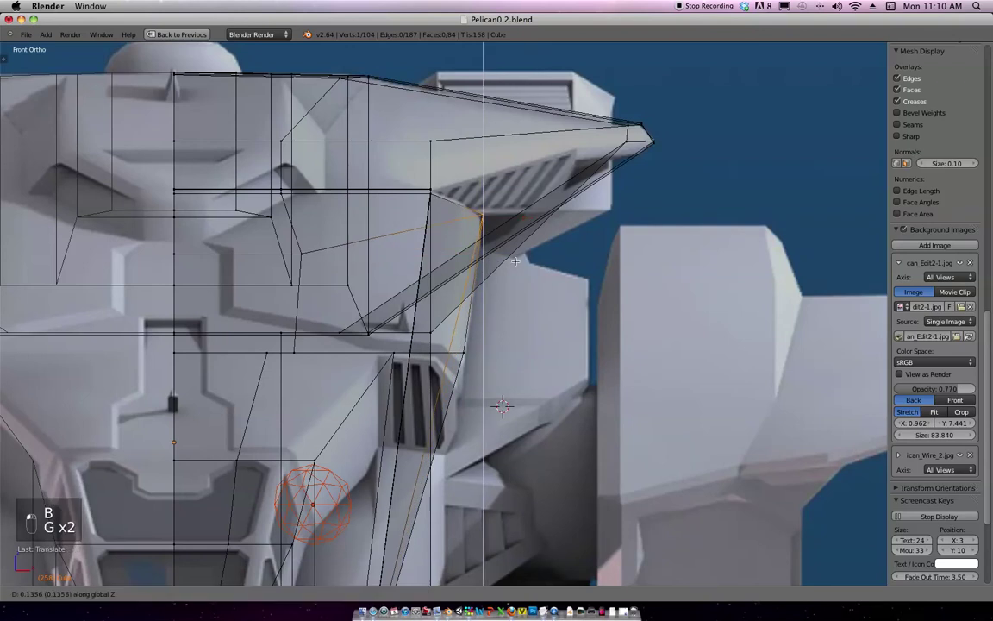
left_click(548, 260)
Check the raised hull corner in solid shading and against the front-view reference, and clear the selection.
key("z")
mouse_move(576, 255)
middle_mouse_down()
mouse_move(539, 261)
mouse_move(570, 235)
middle_mouse_up()
key("KP_1")
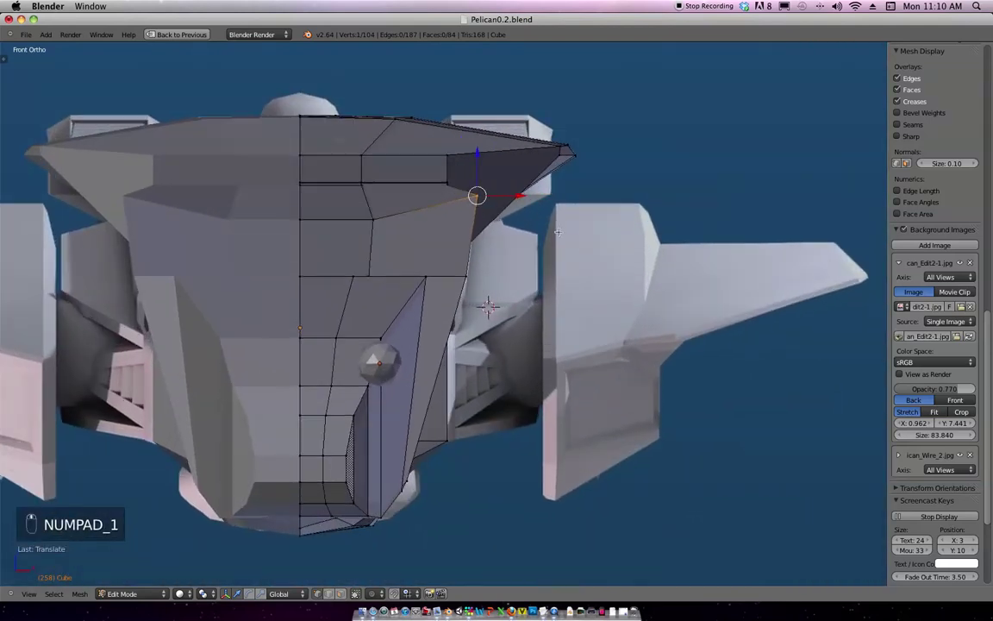
mouse_move(502, 210)
middle_mouse_down("shift")
mouse_move(533, 171)
mouse_move(540, 142)
middle_mouse_up("shift")
key("z")
middle_click_drag(540, 209, 543, 237, "ctrl")
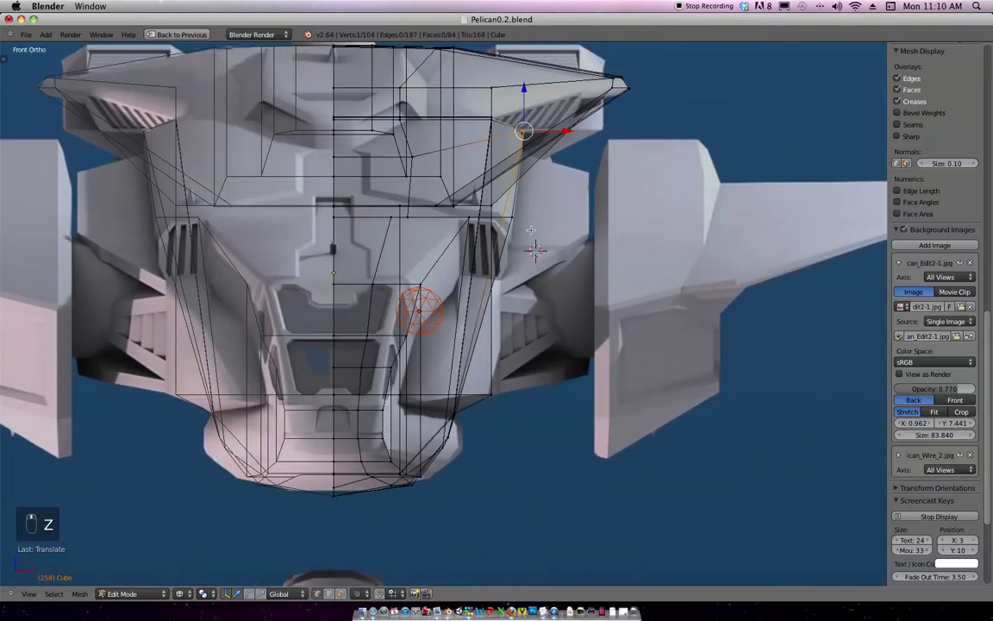
middle_click_drag(471, 244, 399, 261)
key("a")
Hide all hull geometry behind the nose section and bring the nose into front view.
scroll(400, 261, "down", 8)
middle_click_drag(515, 211, 560, 204)
key("b")
left_click_drag(700, 405, 365, 183)
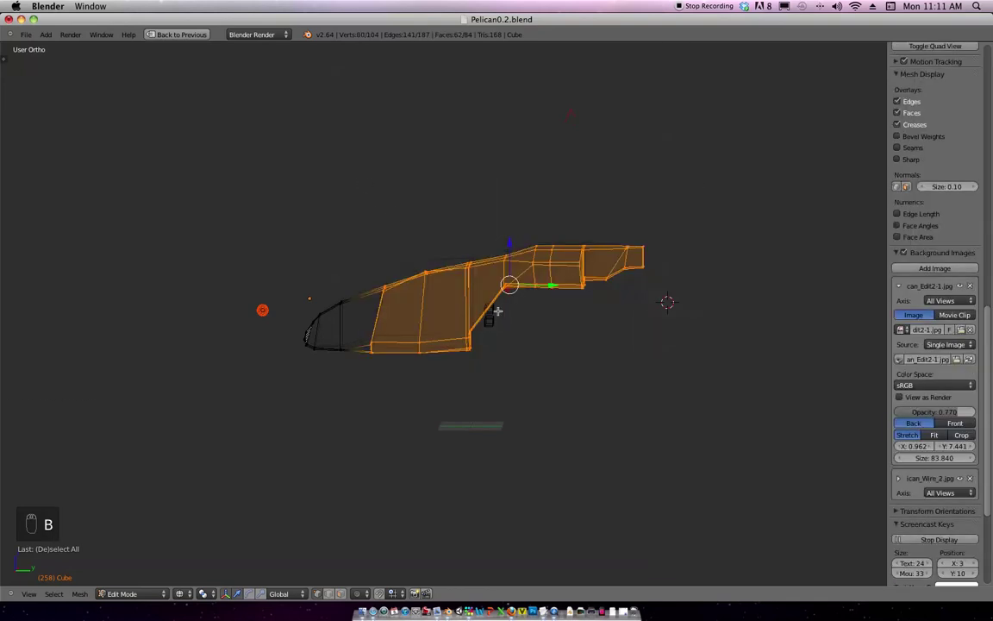
key("h")
middle_click_drag(493, 299, 561, 299)
key("KP_1")
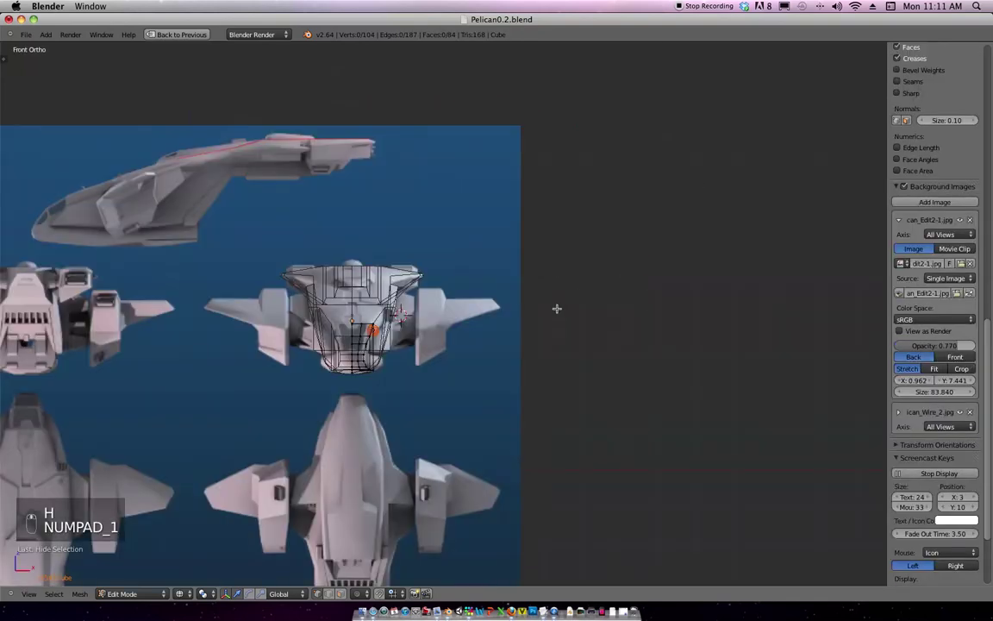
scroll(499, 307, "up", 8)
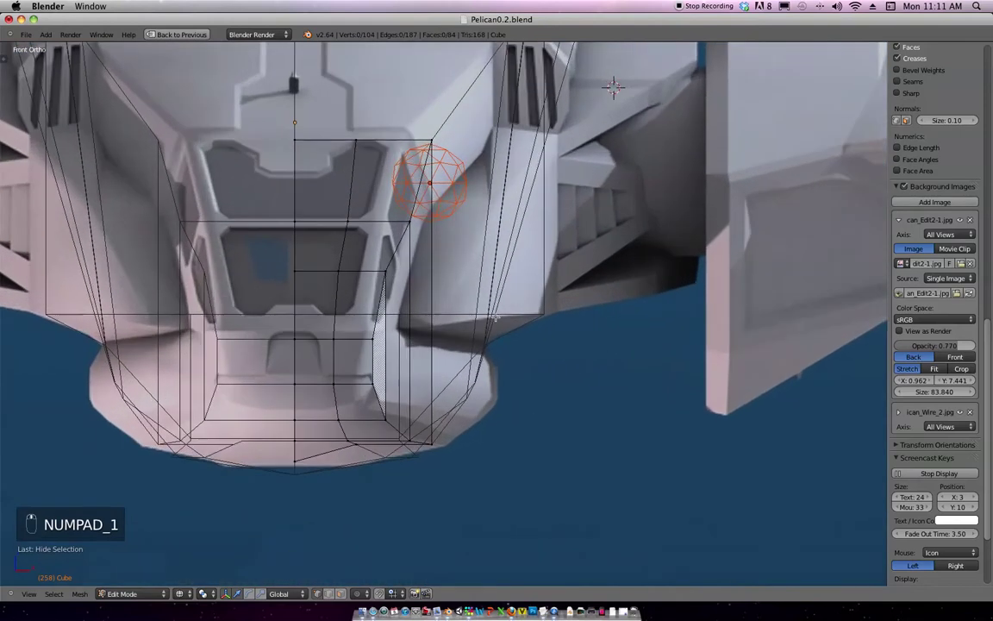
Start a knife cut on the nose, cancel it, and reveal all hidden geometry.
middle_click_drag(496, 318, 483, 491, "shift")
scroll(543, 304, "down", 1)
middle_click_drag(544, 303, 371, 398)
key("KP_1")
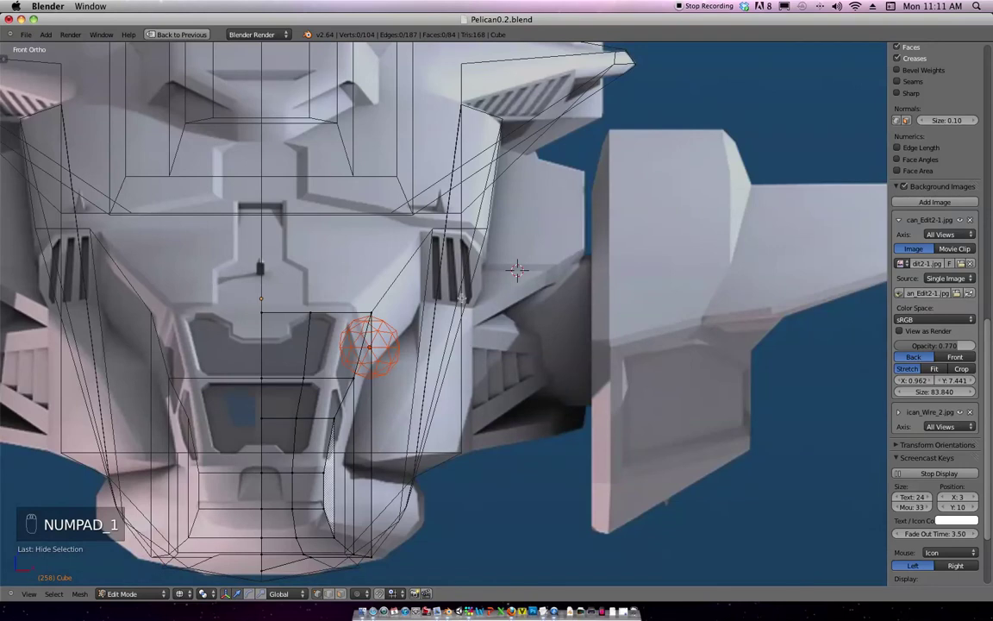
scroll(518, 269, "down", 1)
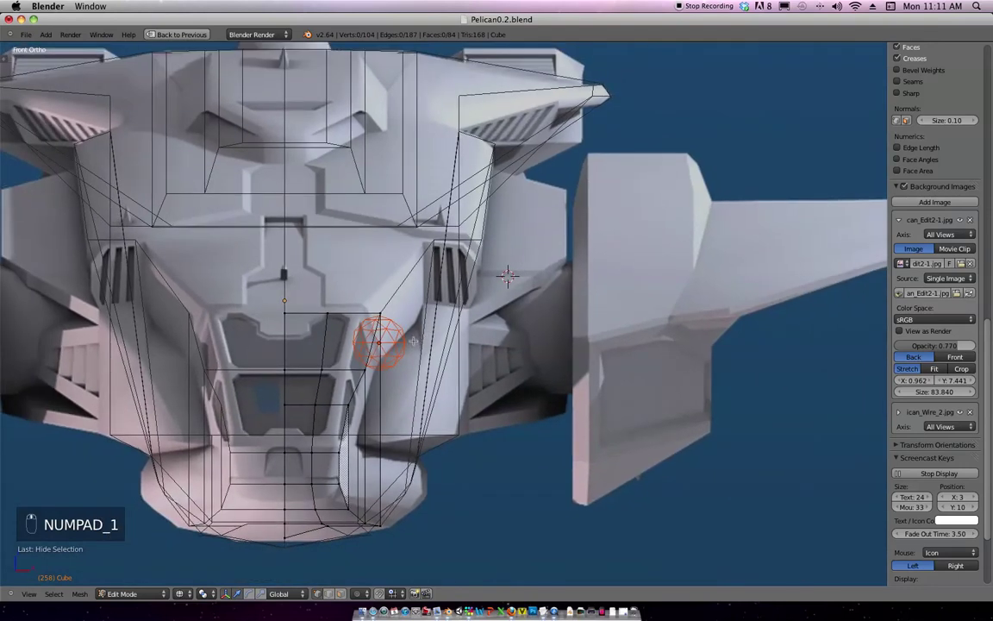
key("k")
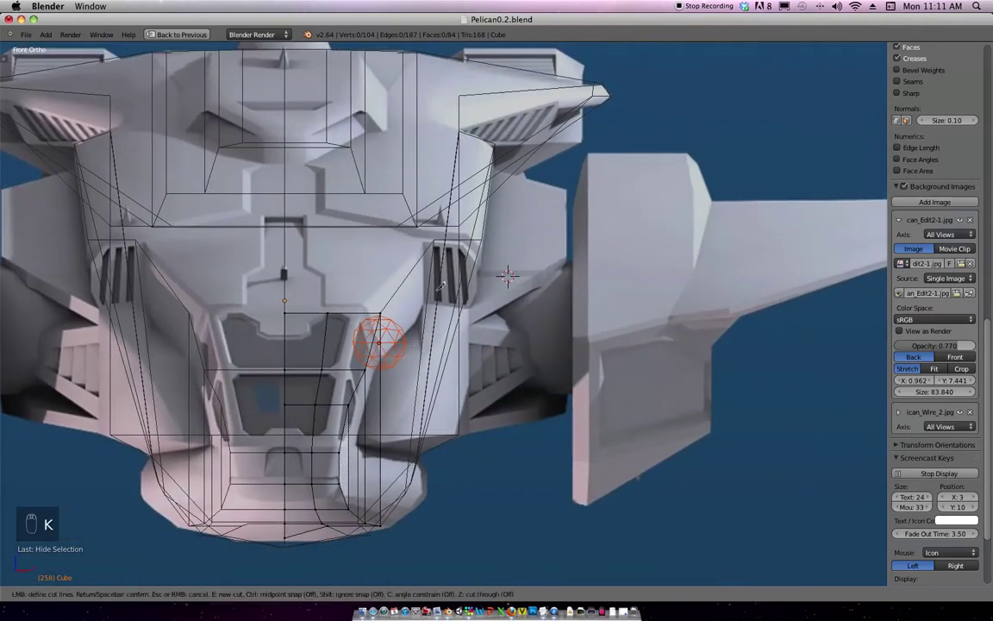
right_click(487, 349)
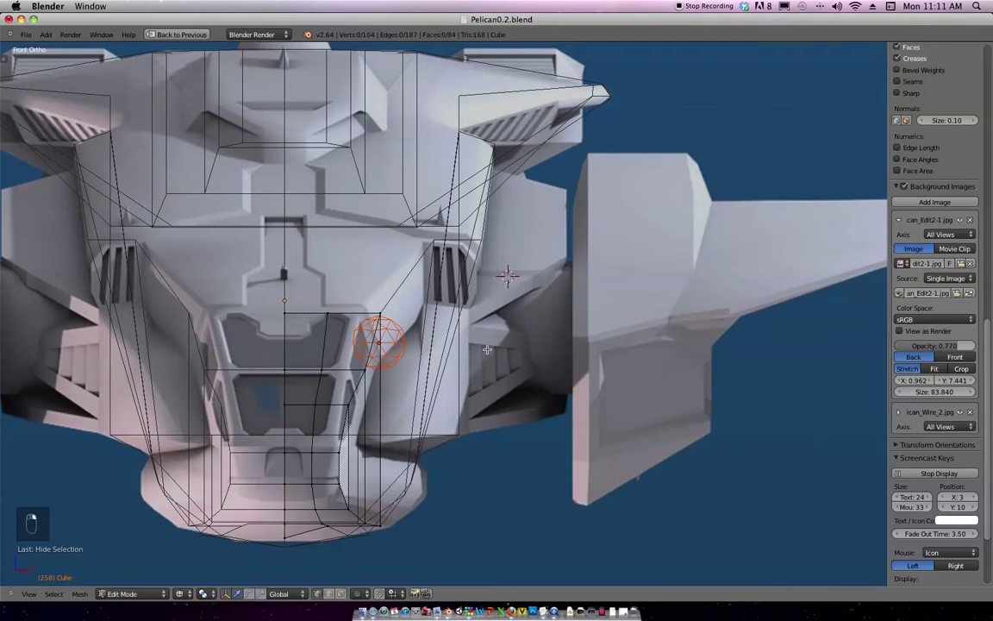
key("alt+h")
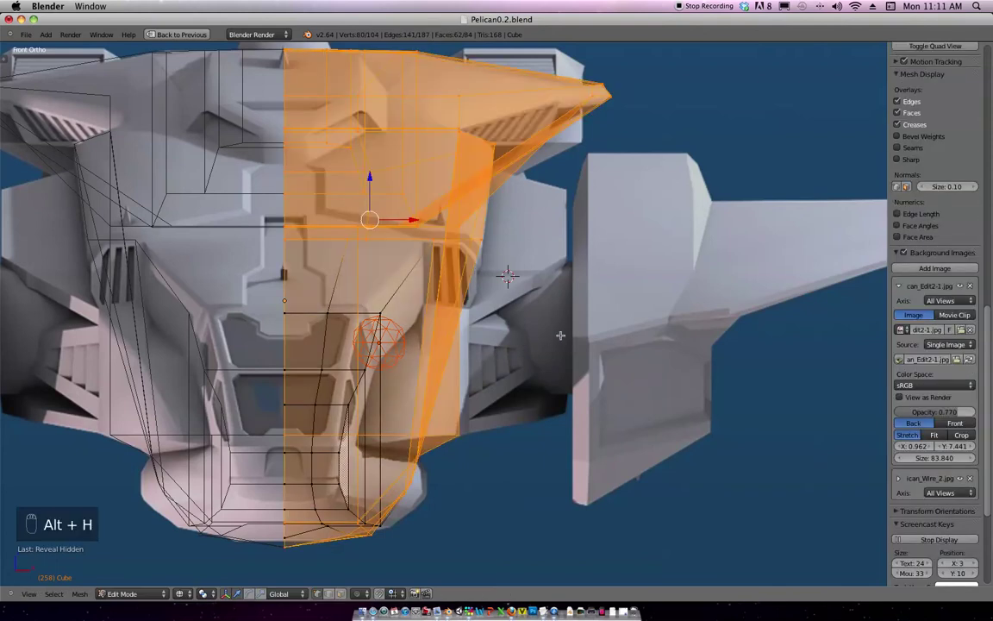
Close the properties sidebar, hide the hull's middle and rear geometry, and return to front view.
middle_click_drag(504, 302, 622, 361)
key("a")
key("n")
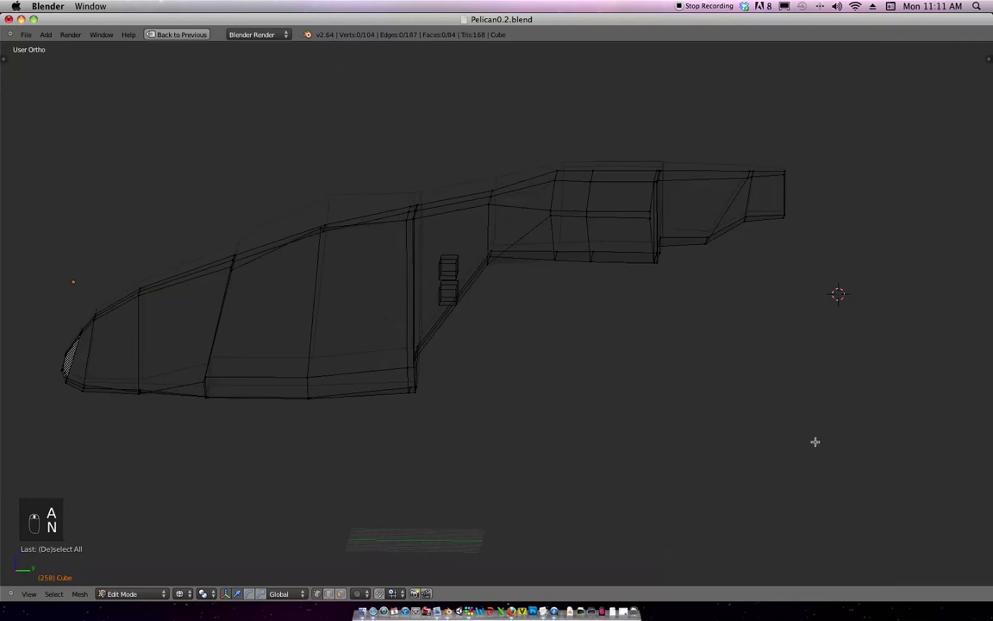
key("b")
left_click_drag(813, 471, 346, 111)
key("h")
key("KP_1")
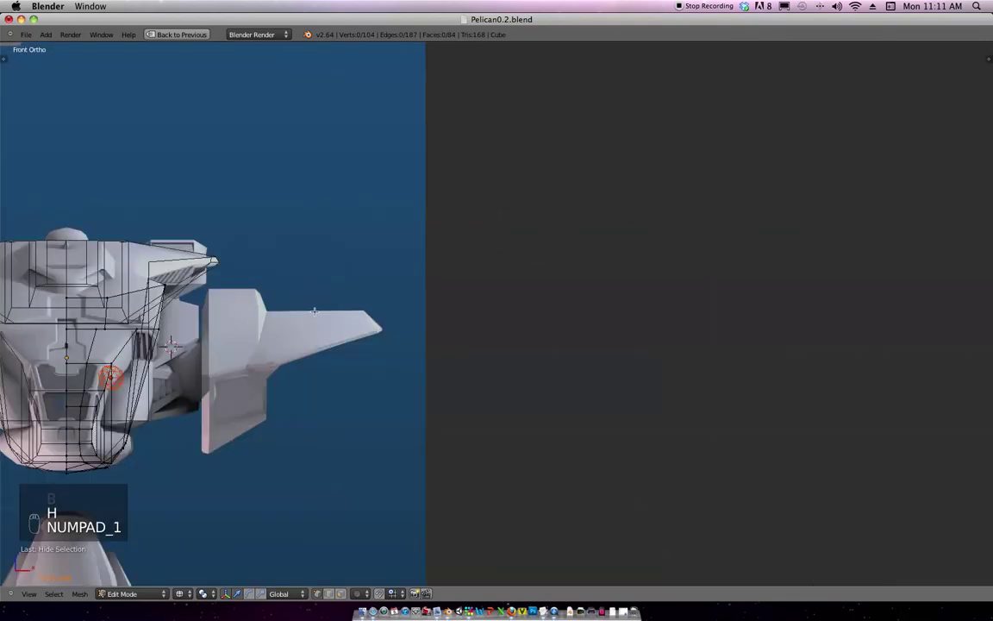
Hide additional hull geometry behind the nose to isolate the cockpit area further.
middle_click_drag(314, 311, 201, 414)
key("b")
left_click_drag(230, 288, 211, 233)
key("h")
middle_click_drag(264, 261, 273, 324)
key("h")
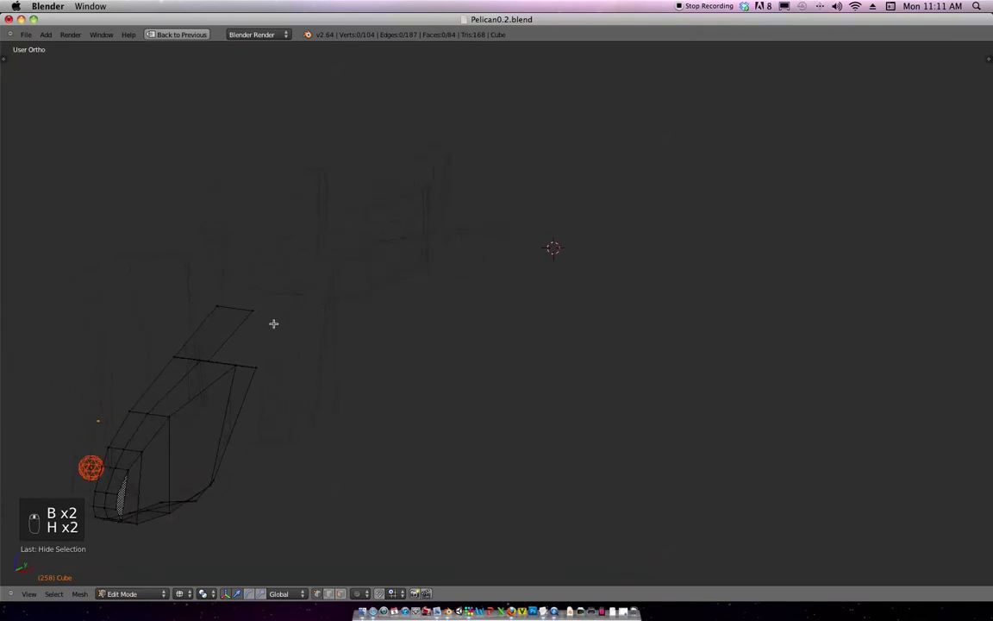
Knife-cut across the nose's narrow side face along the lower edge of the vent grille in front view.
key("h")
key("KP_1")
scroll(476, 326, "up", 6)
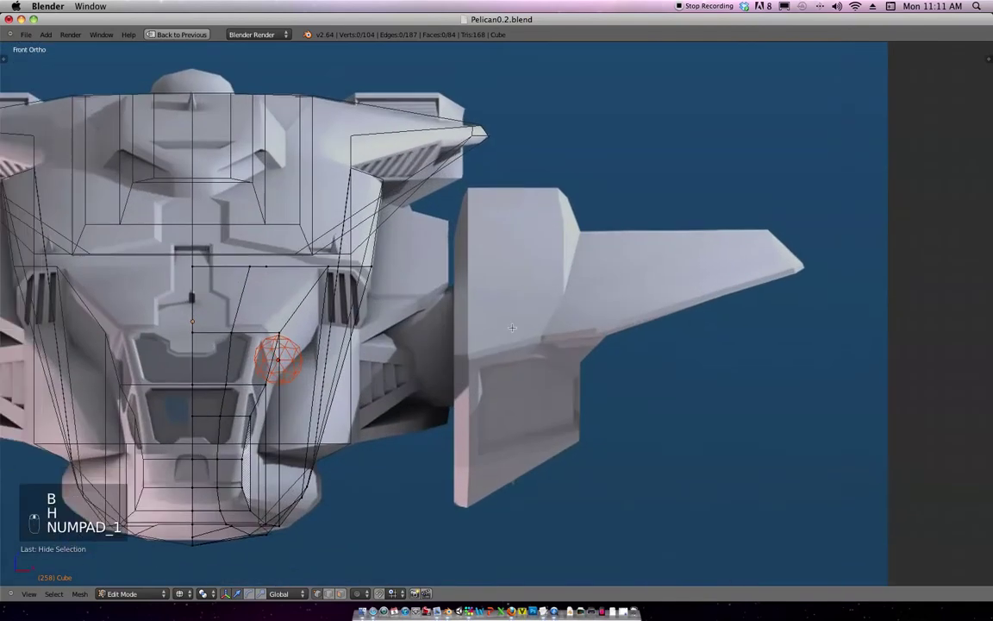
key("k")
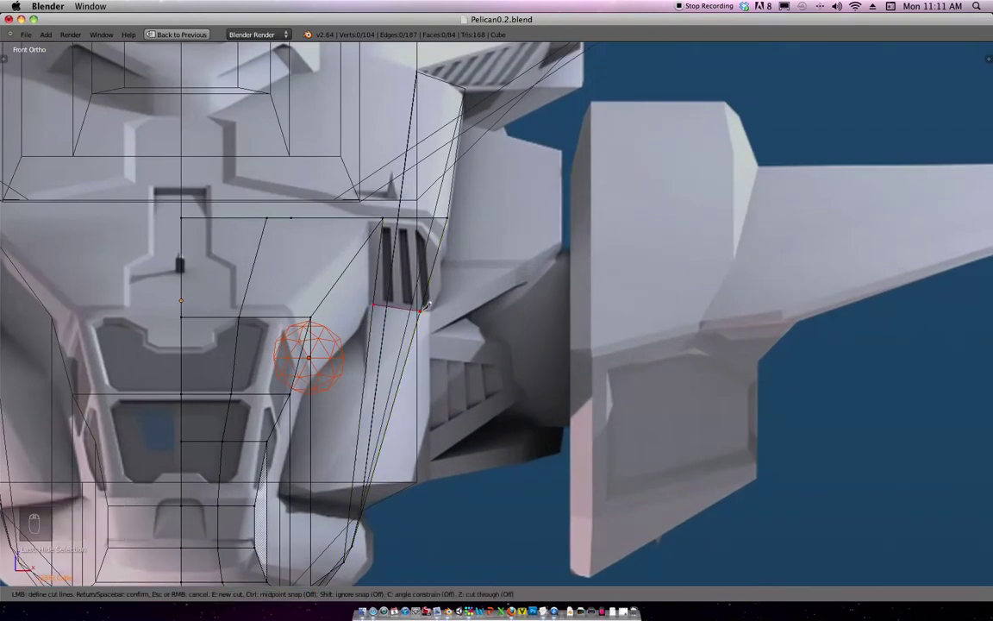
key("Return")
Select the newly cut vent face on the nose's side in face mode and extrude it.
scroll(468, 245, "down", 1)
middle_click_drag(471, 243, 512, 240)
key("ctrl+Tab")
left_click(407, 284)
key("e")
left_click(448, 297)
Lower the extruded vent face along the Z axis to line up with the vent in the front reference.
key("KP_1")
scroll(551, 175, "up", 8)
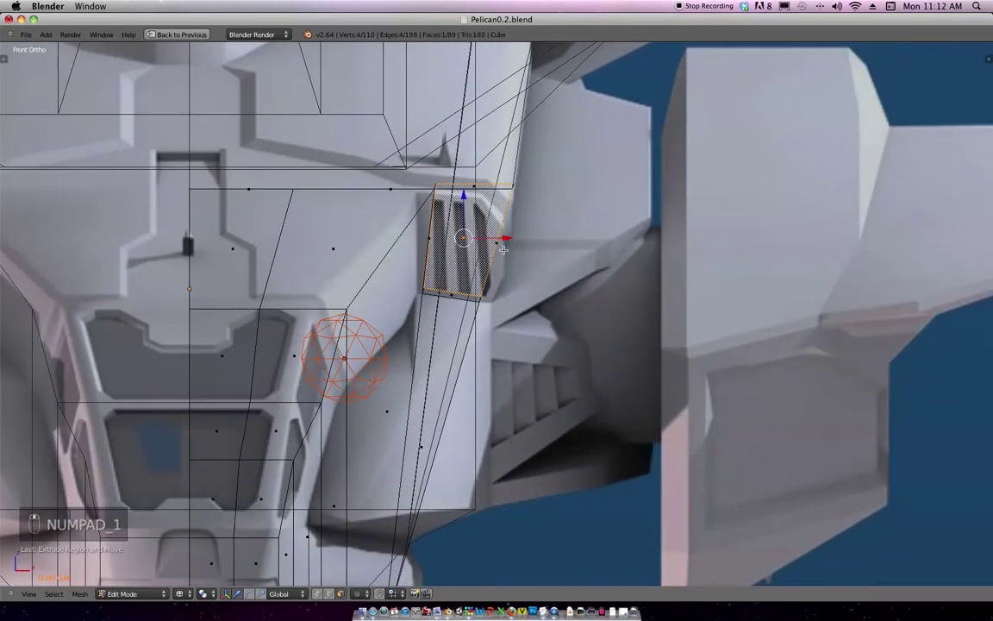
key("g")
key("z")
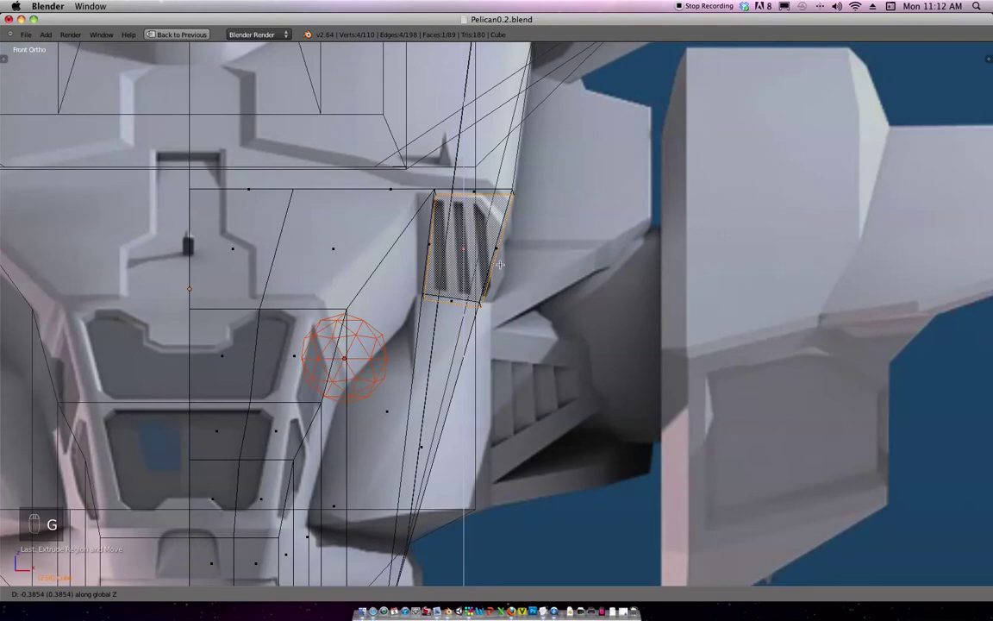
left_click(499, 262)
Select the two lower base vertices of the vent block in vertex mode and move them down the nose's side.
middle_click_drag(499, 259, 505, 246)
scroll(505, 246, "down", 1, "shift")
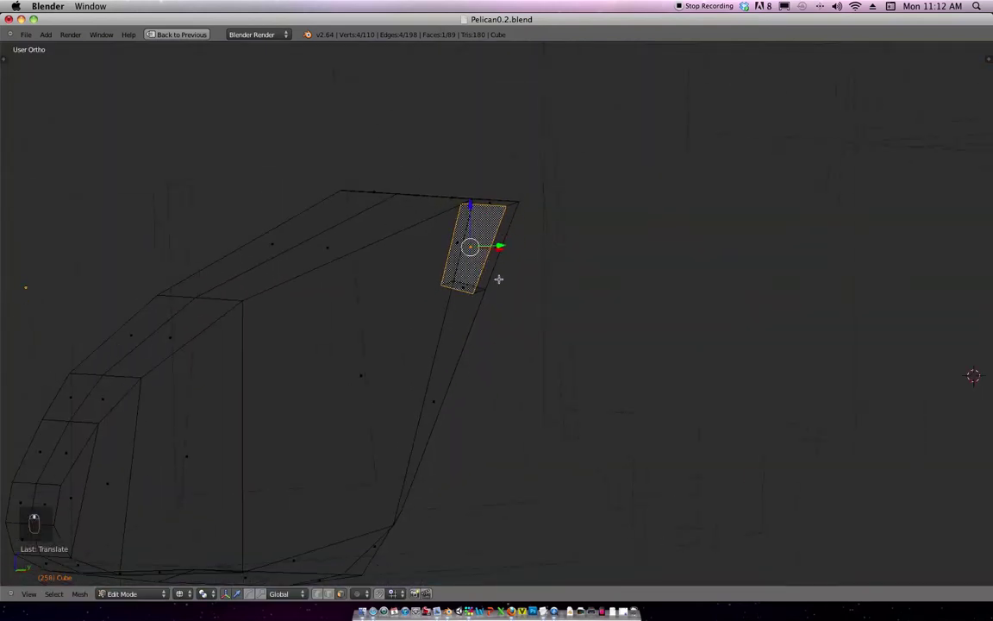
key("ctrl+Tab")
left_click(493, 257)
key("a")
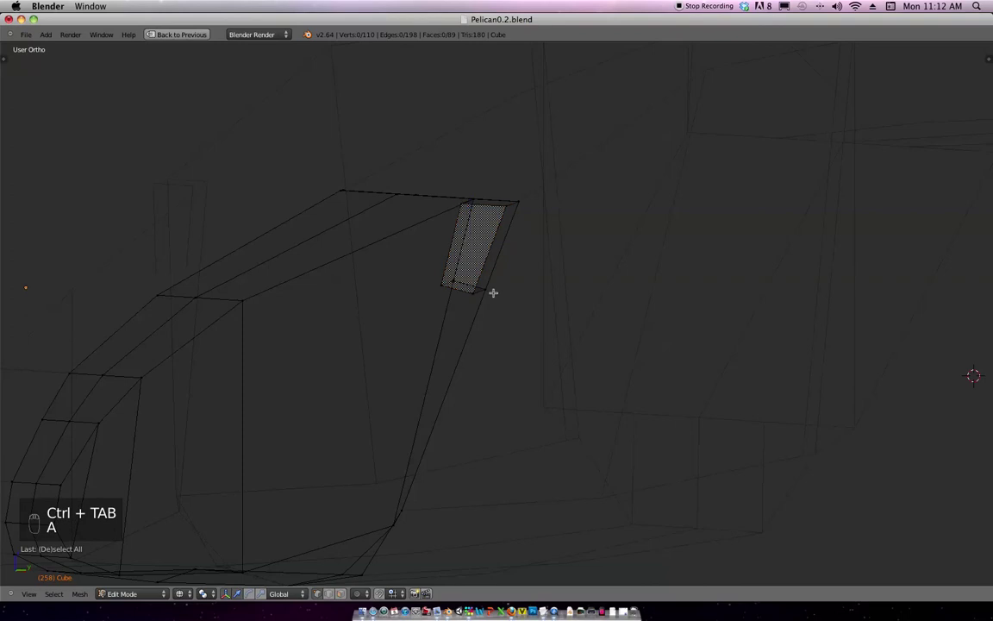
key("b")
key("b")
left_click_drag(480, 301, 438, 281)
scroll(488, 295, "up", 5)
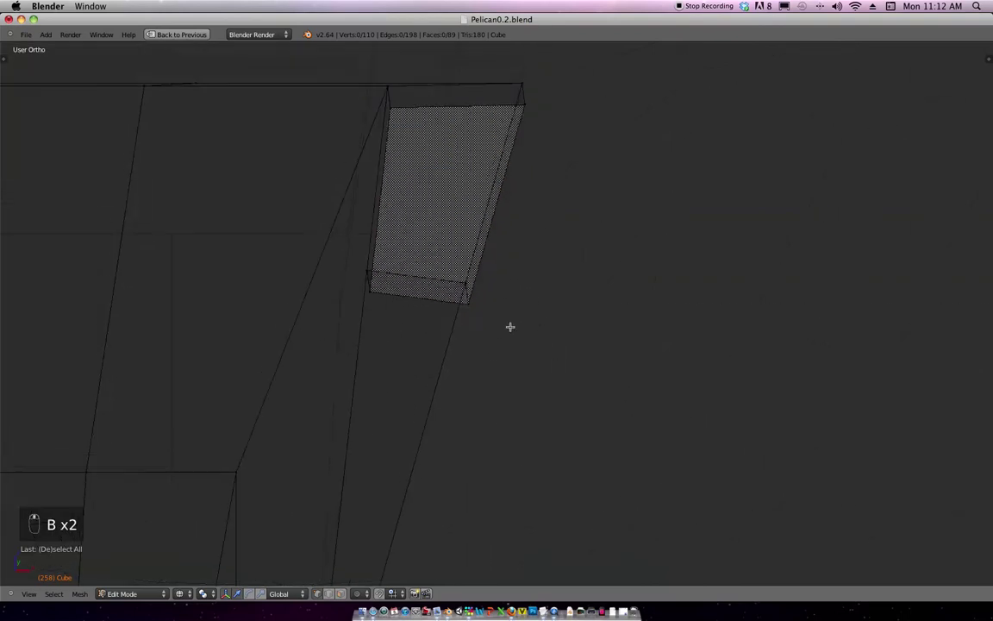
middle_click_drag(446, 295, 392, 279)
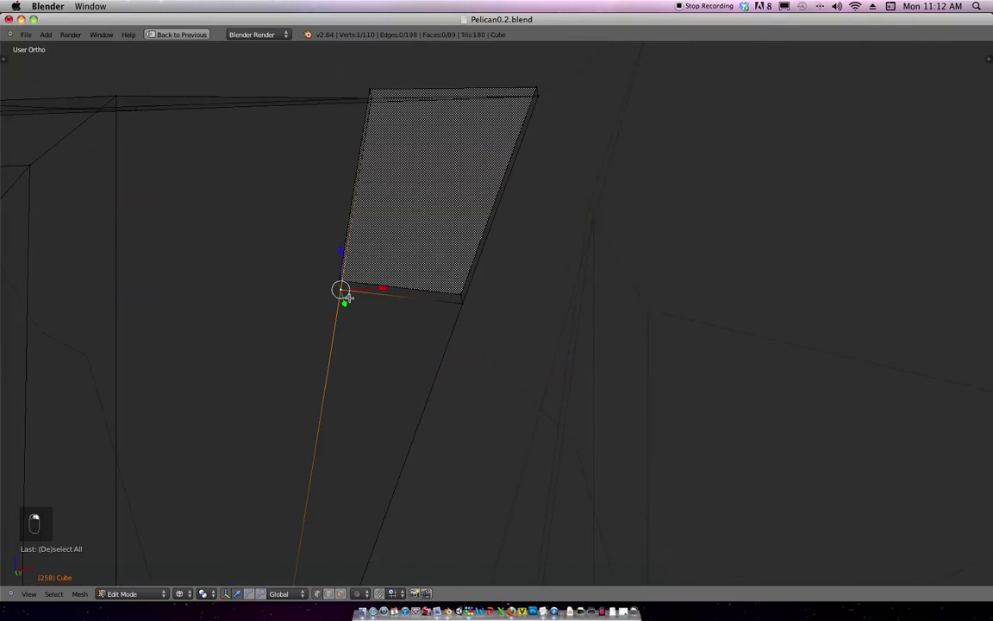
right_click(464, 312, "shift")
mouse_move(463, 311)
middle_mouse_down()
mouse_move(465, 356)
mouse_move(482, 312)
mouse_move(449, 321)
mouse_move(461, 317)
mouse_move(455, 310)
middle_mouse_up()
key("g")
left_click(482, 395)
key("g")
left_click(473, 345)
key("a")
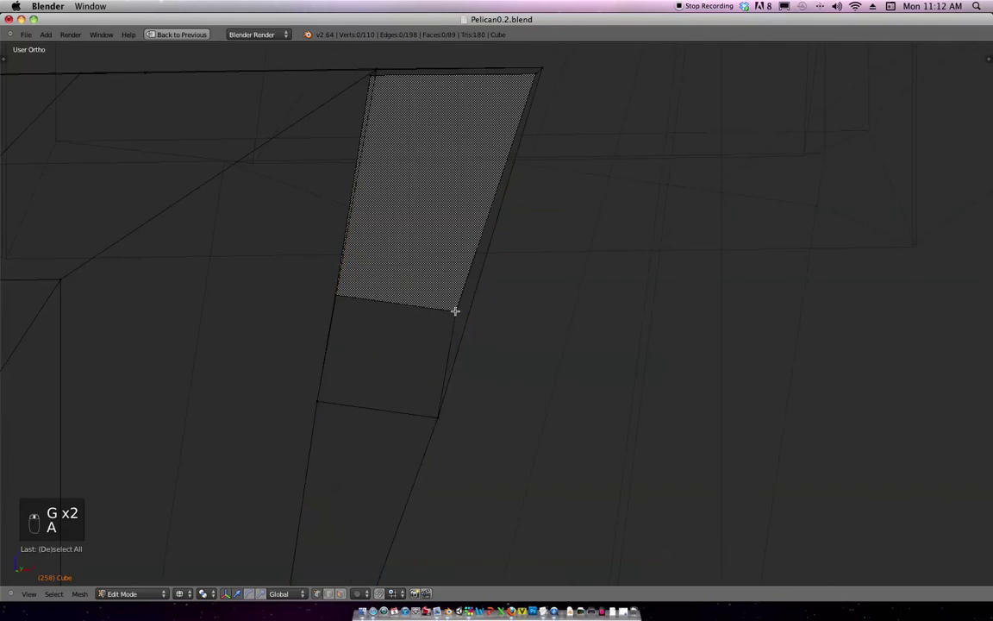
Select the extruded vent face's lower two vertices and move them down towards the base edge.
right_click(359, 300, "shift")
mouse_move(395, 285)
middle_mouse_down()
mouse_move(327, 288)
mouse_move(393, 284)
middle_mouse_up()
key("g")
left_click(439, 350)
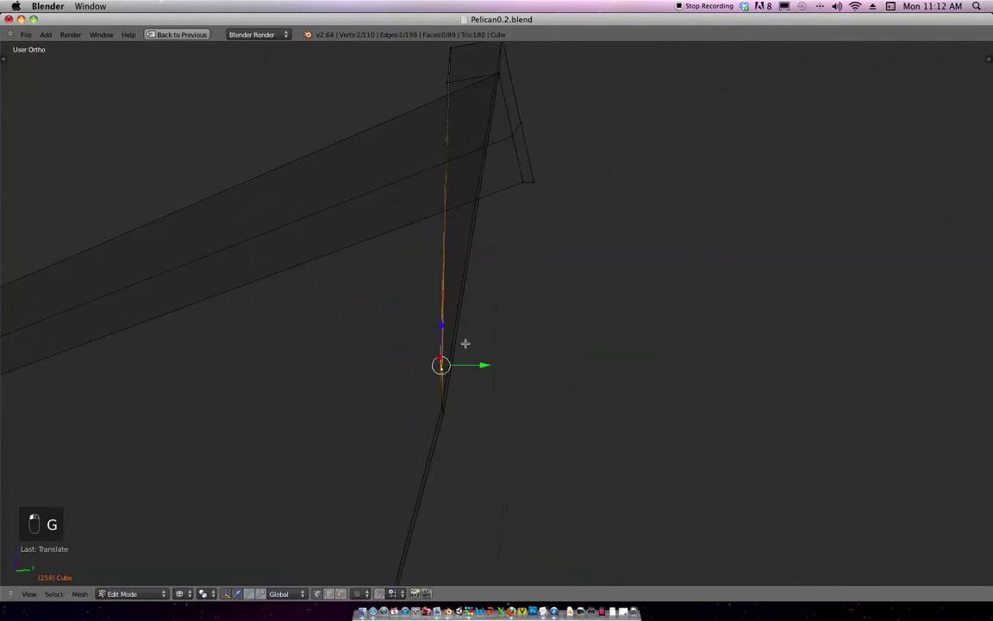
key("g")
left_click(453, 356)
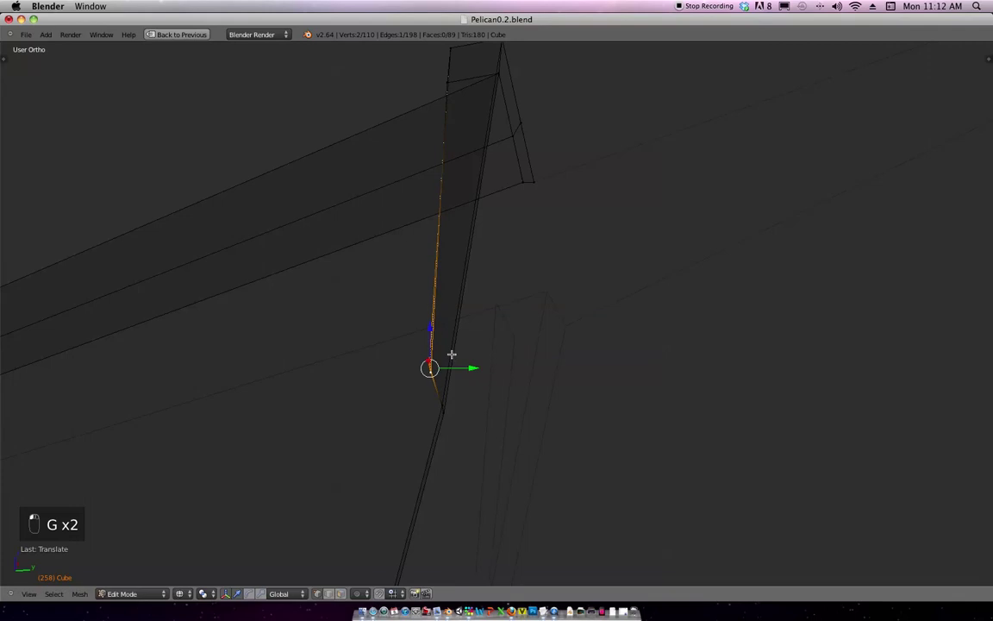
Select the sloped face beneath the vent block and move it up to the bottom of the reference vent grille.
key("KP_1")
scroll(378, 229, "down", 8)
middle_click_drag(616, 205, 286, 157, "shift")
middle_click_drag(692, 308, 532, 292, "shift")
scroll(532, 292, "up", 3)
scroll(532, 293, "up", 4)
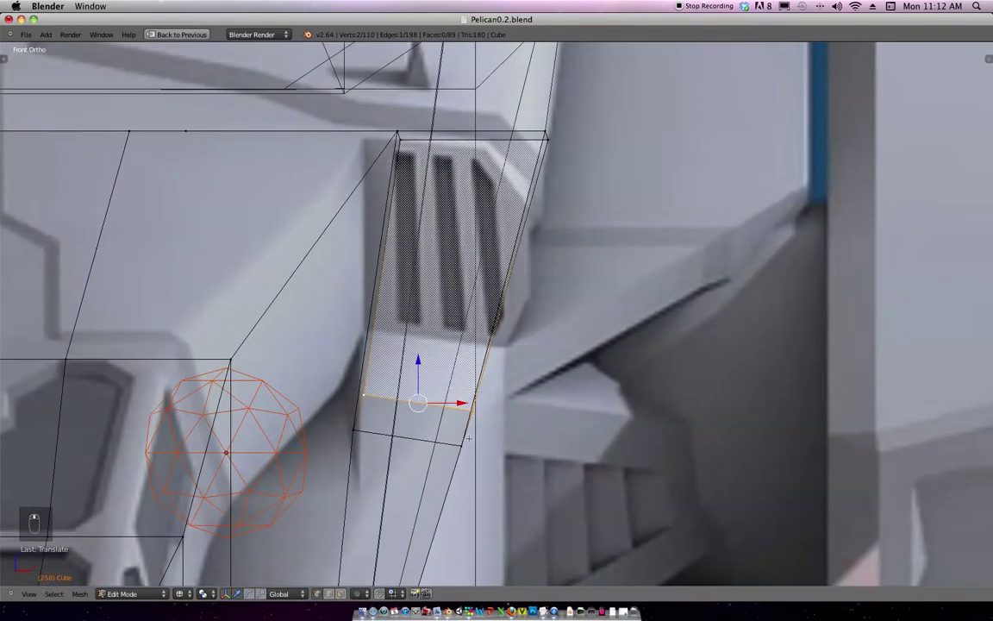
right_click(392, 431)
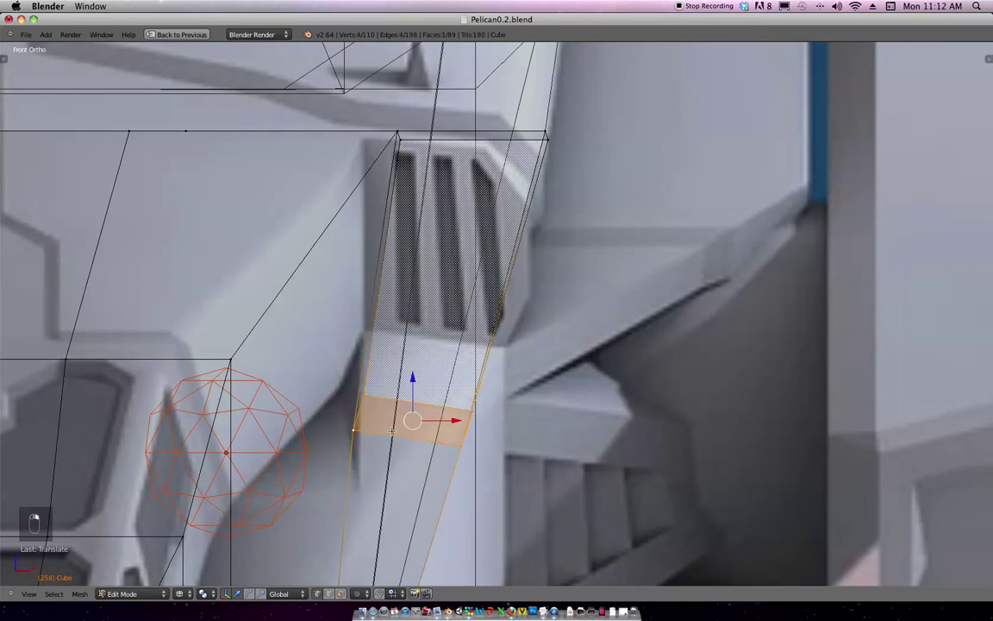
key("g")
left_click(445, 317)
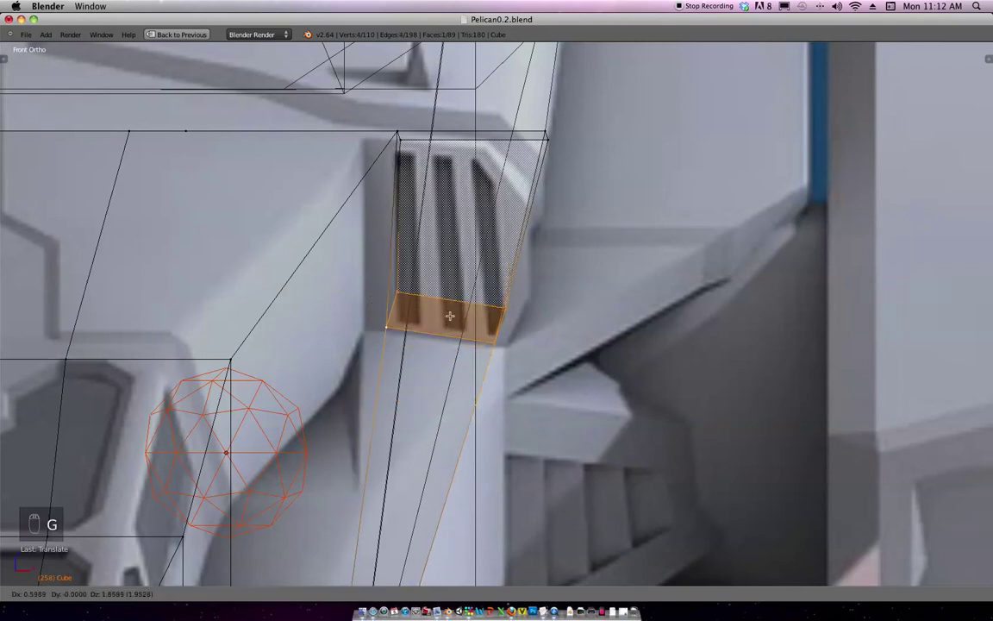
Select the vent face's lower edge, shift it along the Y axis, and move it closer to the base edge.
key("a")
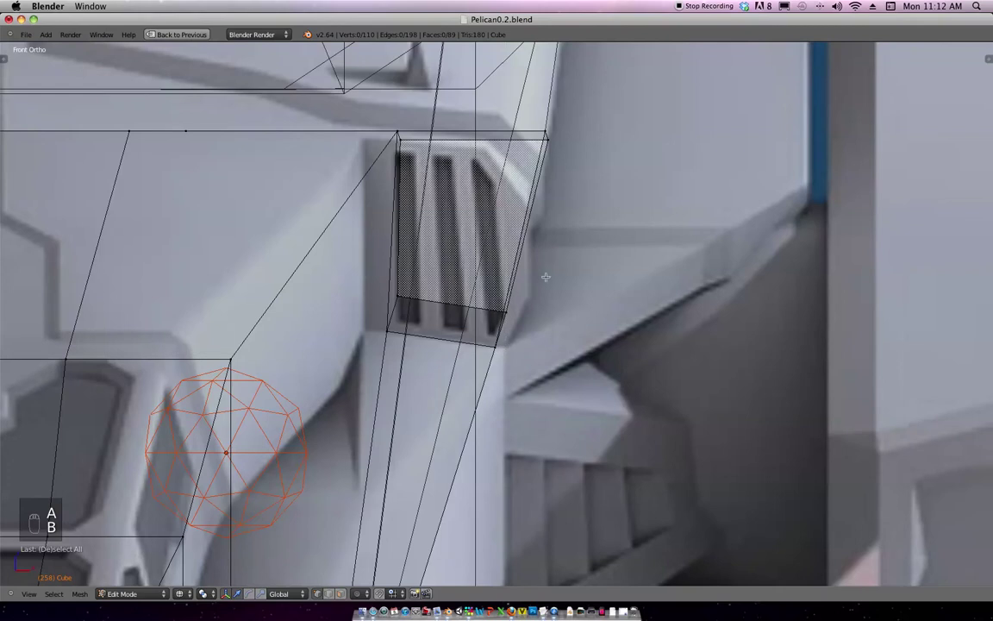
middle_click_drag(571, 152, 561, 207, "shift")
middle_click_drag(558, 255, 396, 190, "ctrl")
key("KP_1")
right_click(496, 244)
middle_click_drag(439, 222, 488, 299)
key("g")
key("y")
left_click(478, 233)
middle_click_drag(478, 233, 368, 279)
key("g")
left_click(438, 324)
Reposition the vent face's lower edge in front view to match the bottom of the reference vent.
key("KP_1")
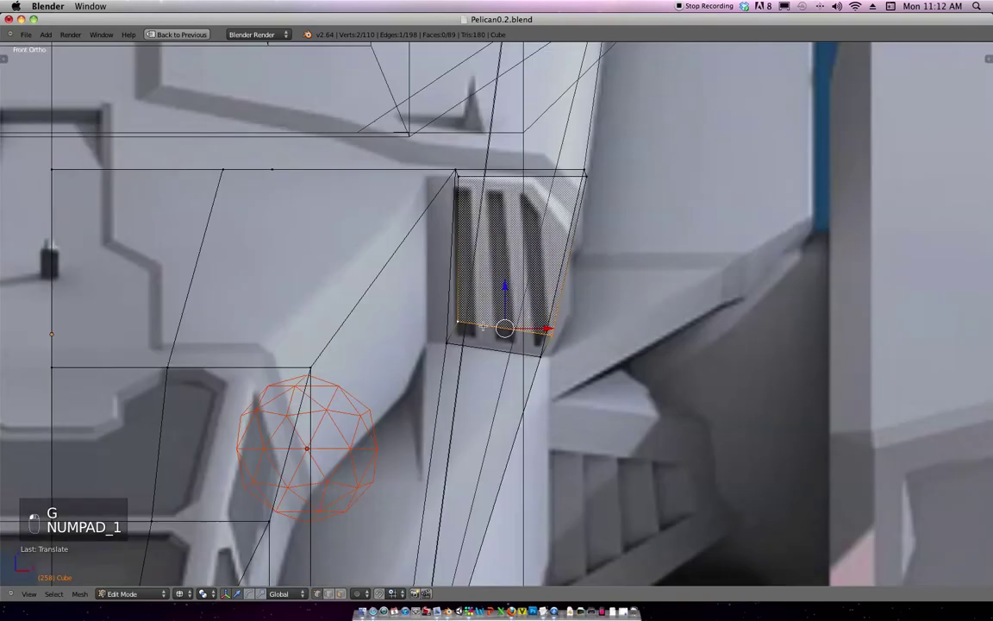
key("g")
left_click(548, 342)
mouse_move(548, 341)
middle_mouse_down()
mouse_move(543, 316)
mouse_move(539, 327)
middle_mouse_up()
key("KP_1")
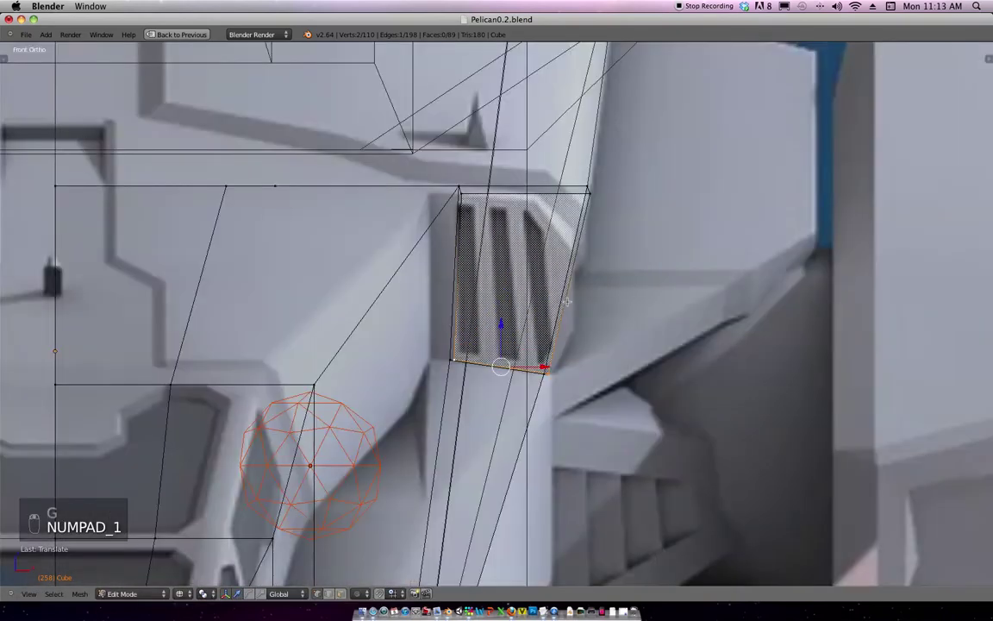
Select the vent face and knife-cut a diagonal across its upper outer corner, following the reference chamfer.
scroll(608, 247, "up", 1)
middle_click_drag(578, 179, 552, 250, "shift")
key("ctrl+Tab")
left_click(530, 304)
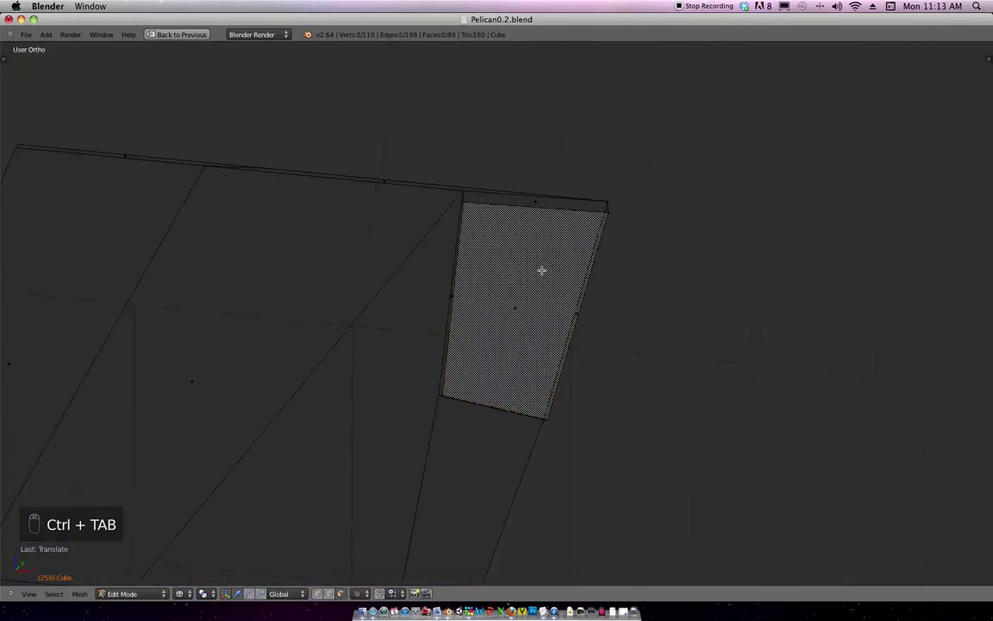
middle_click_drag(532, 300, 589, 261)
scroll(559, 248, "up", 3)
middle_click_drag(549, 232, 533, 280, "shift")
key("KP_1")
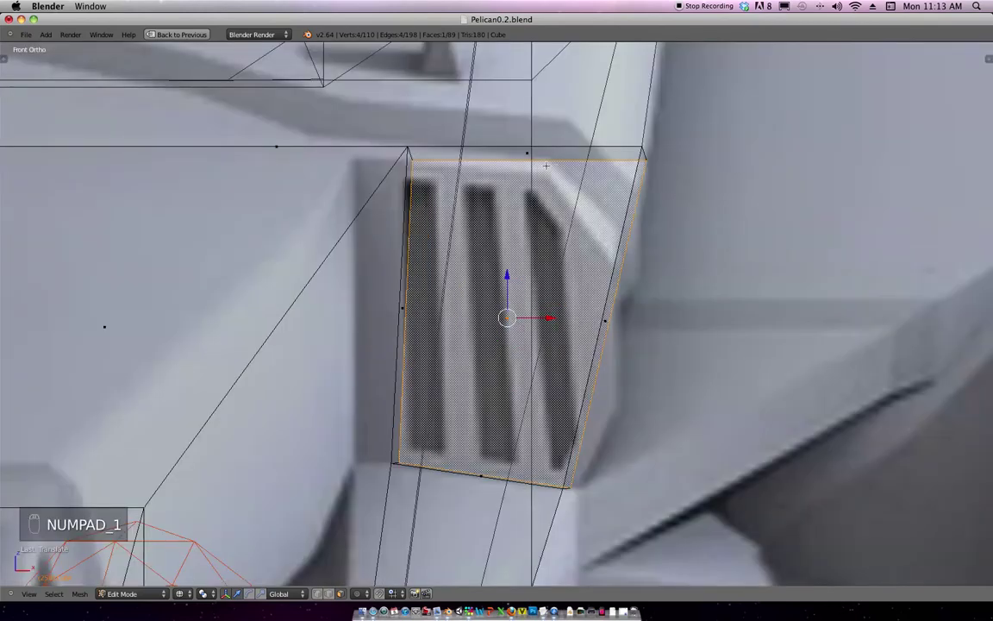
key("k")
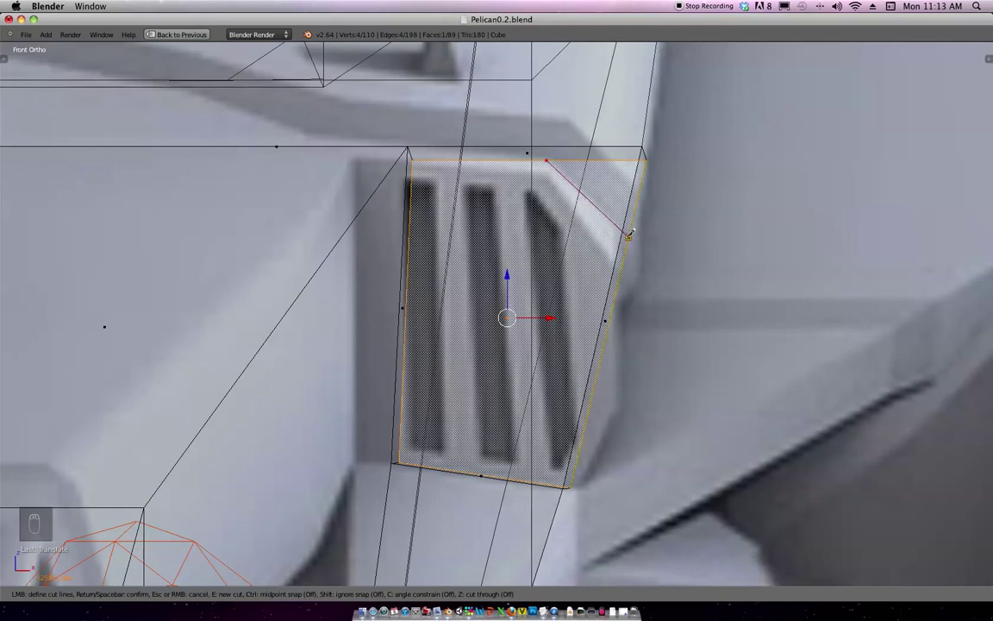
left_click(629, 233)
key("Return")
Select the vent block's lower outer corner vertices and move them outward about 0.52 to the reference outline.
scroll(614, 364, "down", 1)
middle_click_drag(612, 344, 625, 297, "shift")
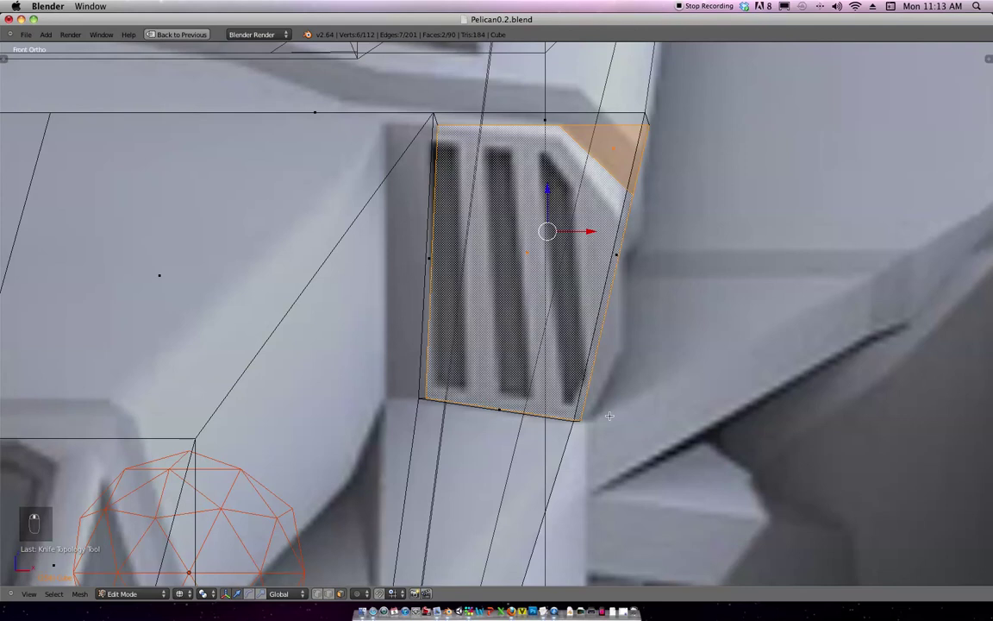
key("ctrl+Tab")
left_click(614, 402)
key("b")
left_click_drag(597, 430, 567, 403)
key("a")
key("b")
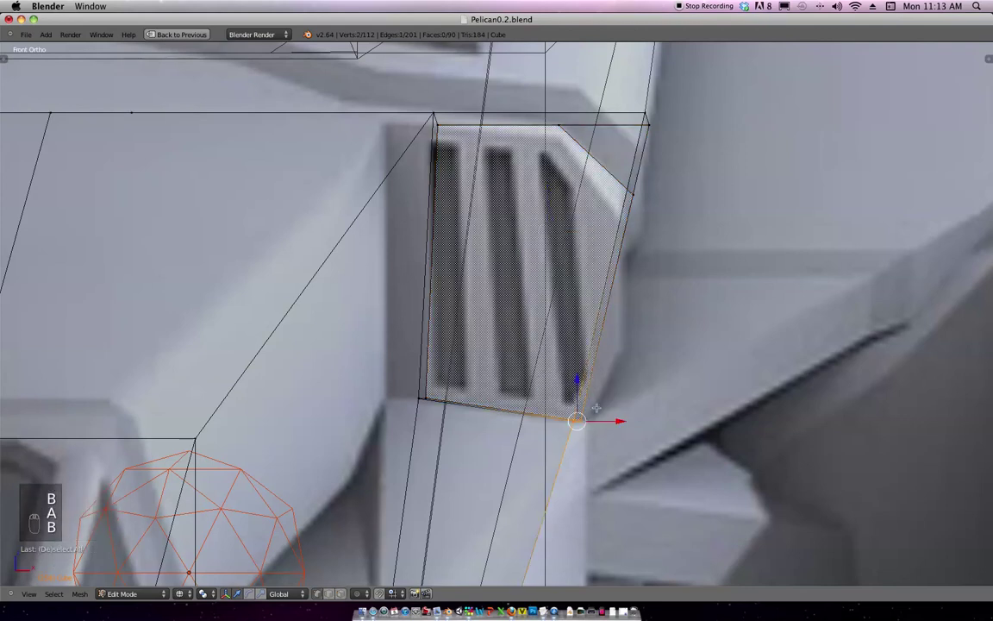
key("g")
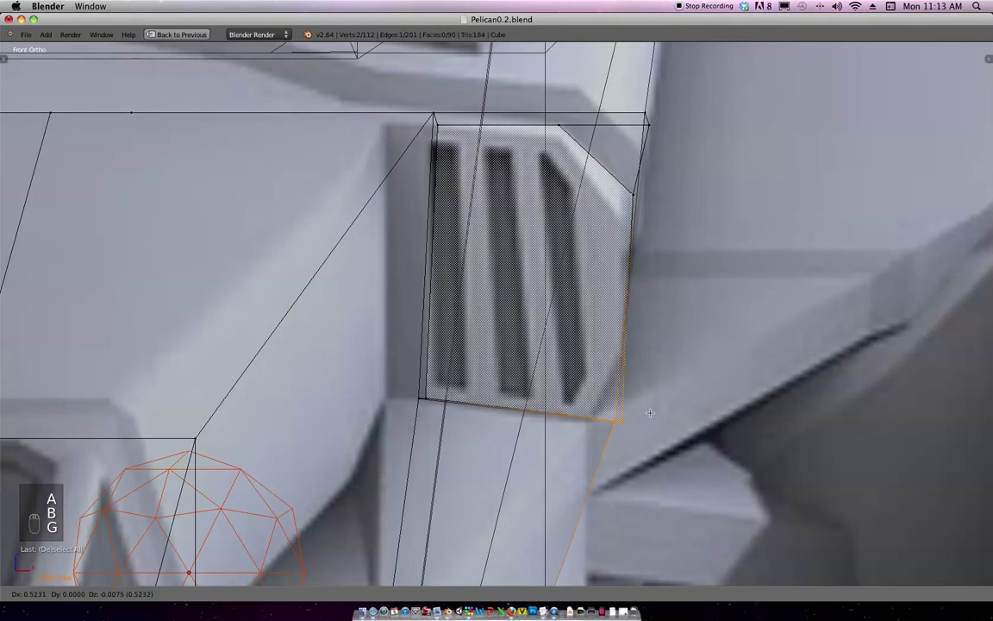
left_click(649, 415)
Knife-cut a diagonal across the vent face's lower outer corner.
key("a")
key("k")
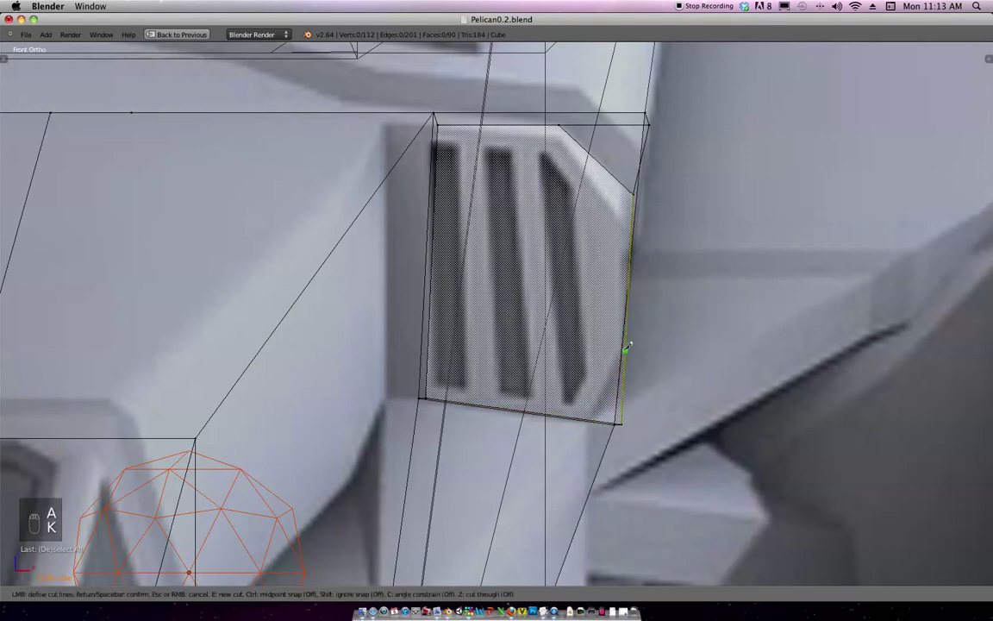
key("Return")
Select the main vent face between the two corner cuts and extrude it.
middle_click_drag(593, 415, 590, 368)
key("KP_1")
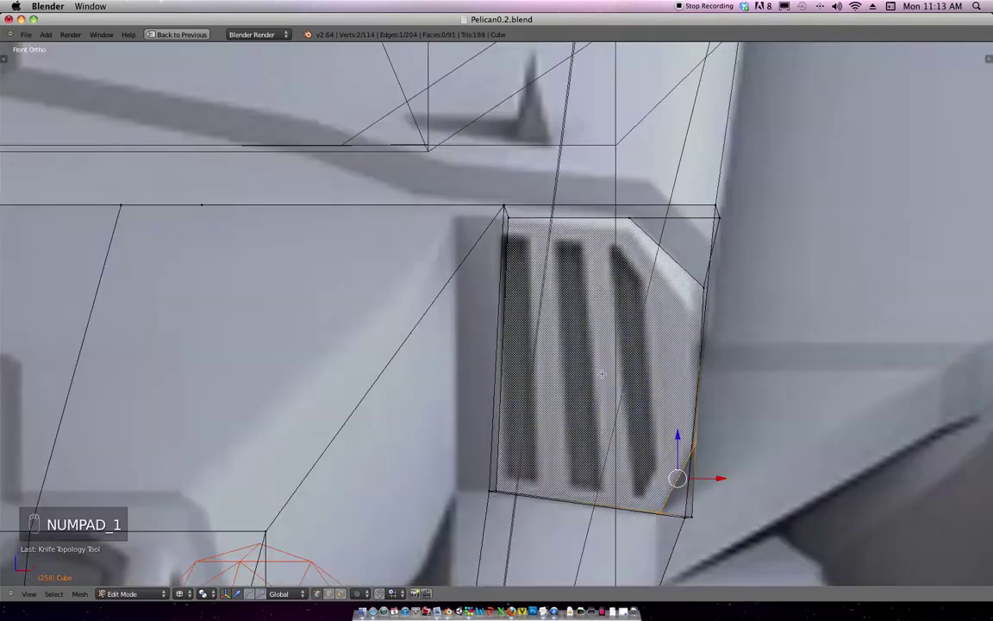
middle_click_drag(688, 398, 651, 397, "shift")
middle_click_drag(651, 396, 651, 372, "ctrl")
key("ctrl+Tab")
left_click(625, 360)
right_click(617, 328)
middle_click_drag(618, 327, 711, 339)
key("KP_1")
key("e")
left_click(616, 399)
Scale the extruded vent face down slightly and align it along Z and X with the reference grille.
key("KP_1")
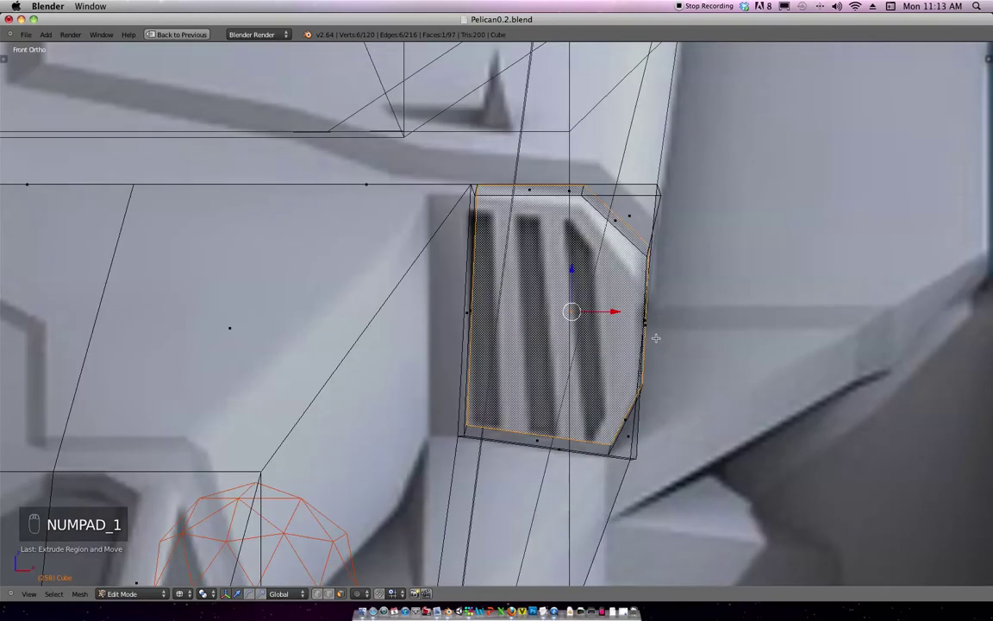
scroll(664, 319, "down", 1)
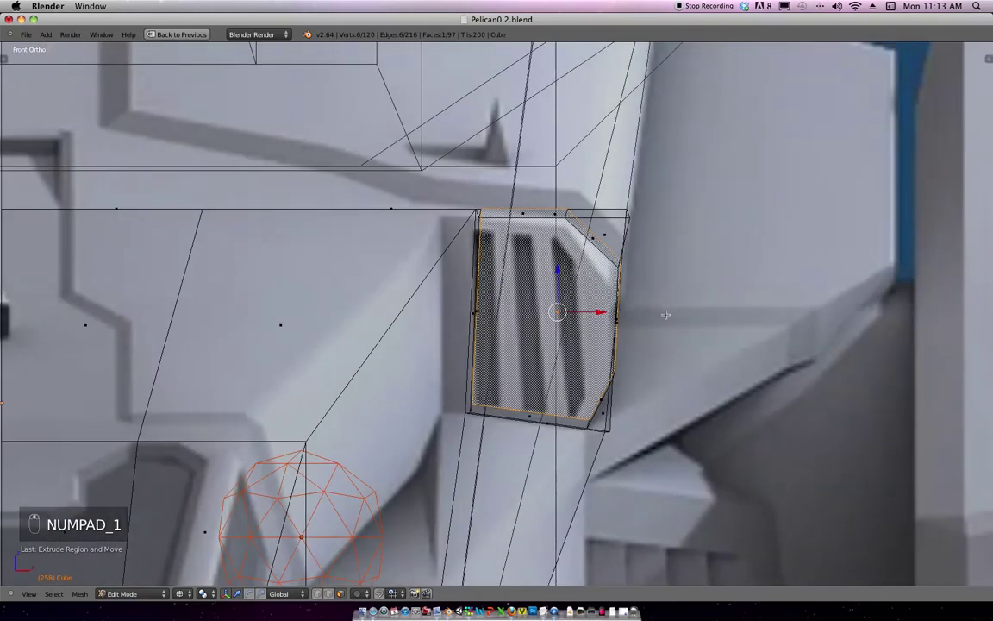
key("s")
left_click(664, 317)
key("g")
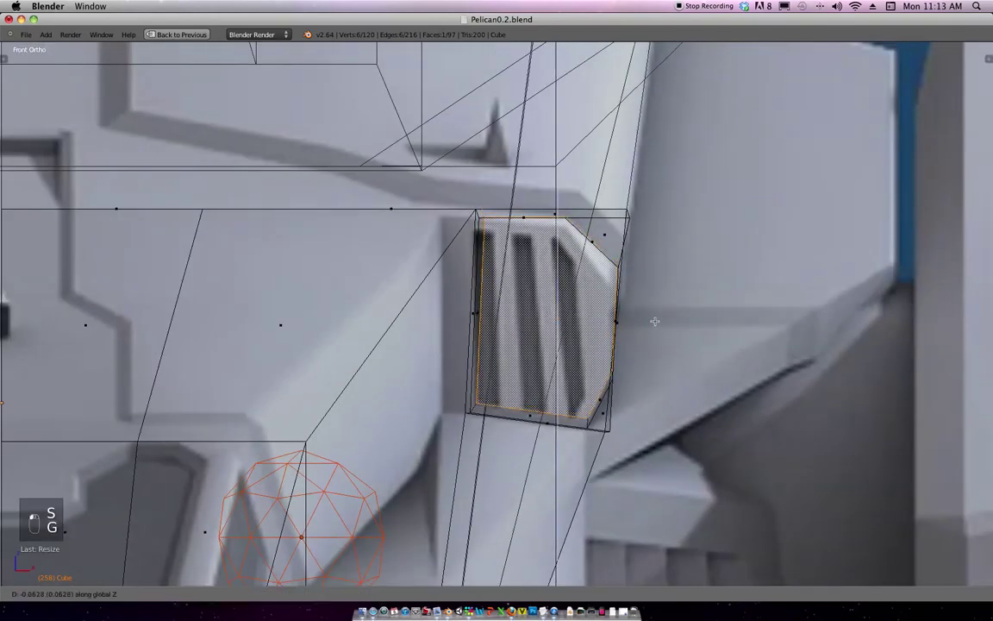
left_click(655, 328)
key("g")
key("x")
left_click(659, 324)
Show the model in solid shading and reveal all hidden geometry, viewed from the front.
key("z")
mouse_move(660, 323)
middle_mouse_down()
mouse_move(660, 297)
mouse_move(563, 343)
mouse_move(594, 307)
mouse_move(600, 322)
mouse_move(569, 317)
mouse_move(638, 300)
mouse_move(625, 295)
mouse_move(663, 294)
middle_mouse_up()
key("alt+h")
key("KP_1")
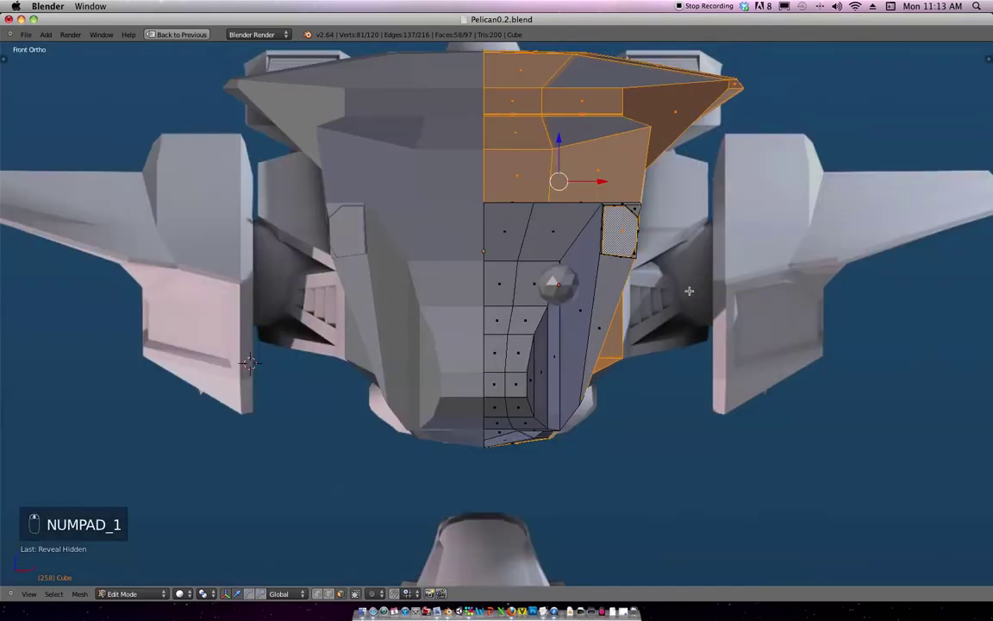
Return to wireframe and vertex selection, then box-select the rear hull geometry and hide it.
key("z")
scroll(681, 289, "up", 3)
scroll(651, 282, "up", 2)
key("ctrl+Tab")
left_click(566, 291)
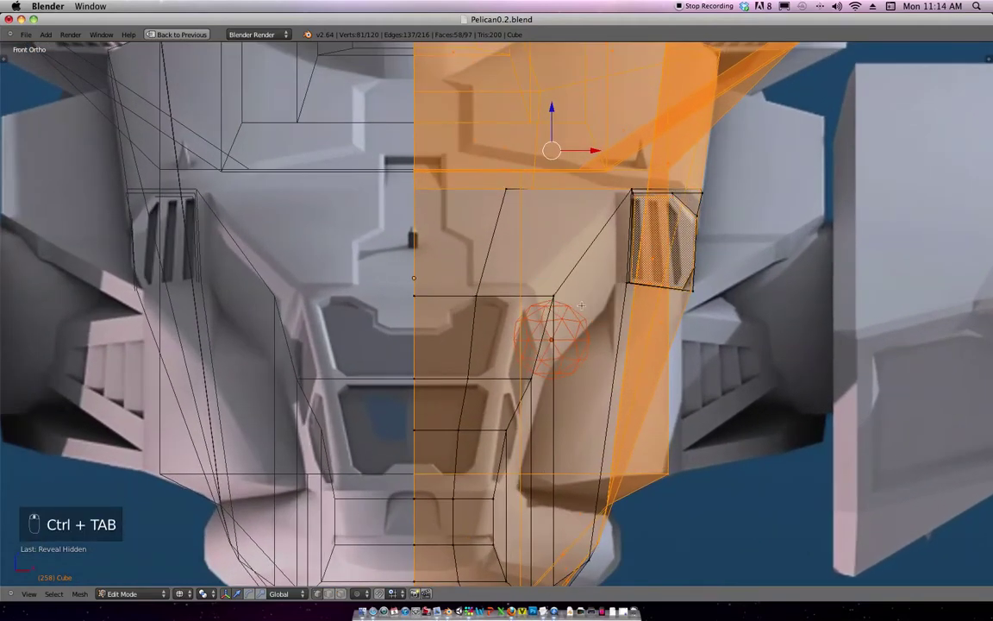
key("a")
key("b")
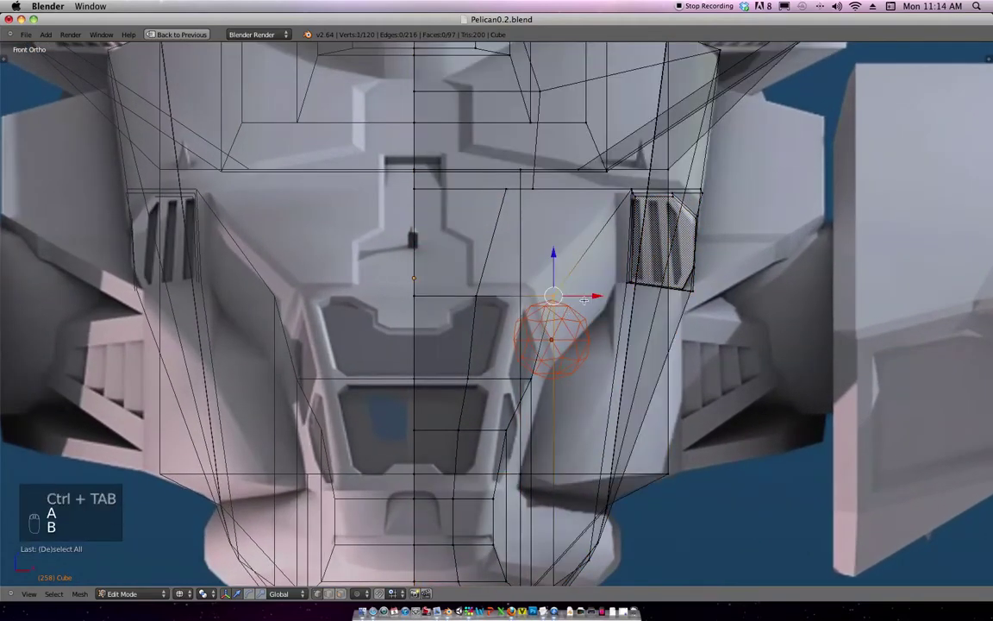
middle_click_drag(545, 289, 745, 259)
key("b")
left_click_drag(512, 206, 829, 431)
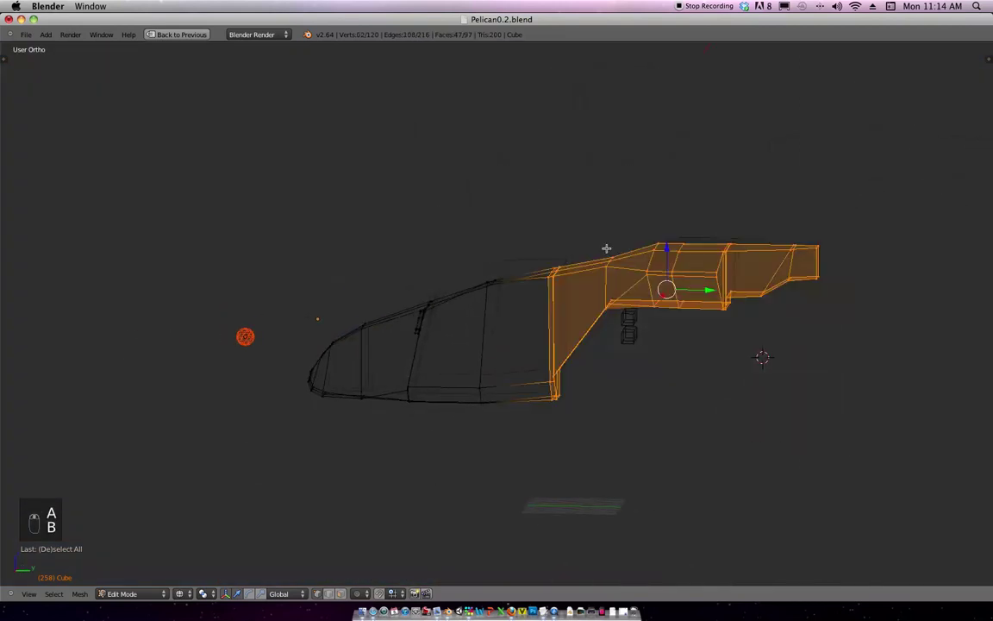
key("h")
Hide the remaining hull section directly behind the nose and return to front view.
left_click_drag(525, 416, 470, 272)
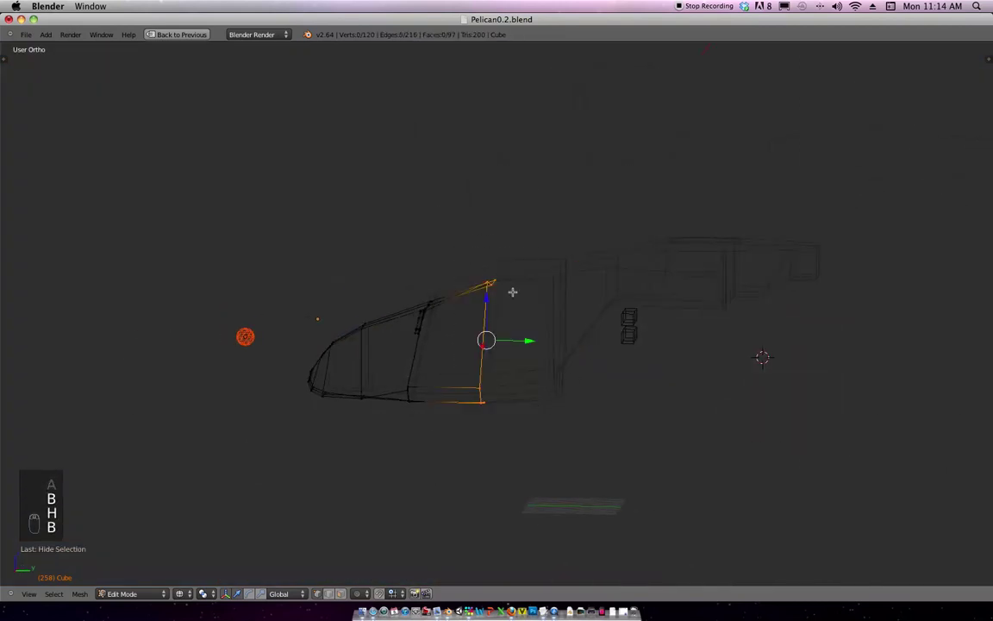
key("h")
middle_click_drag(529, 339, 579, 344)
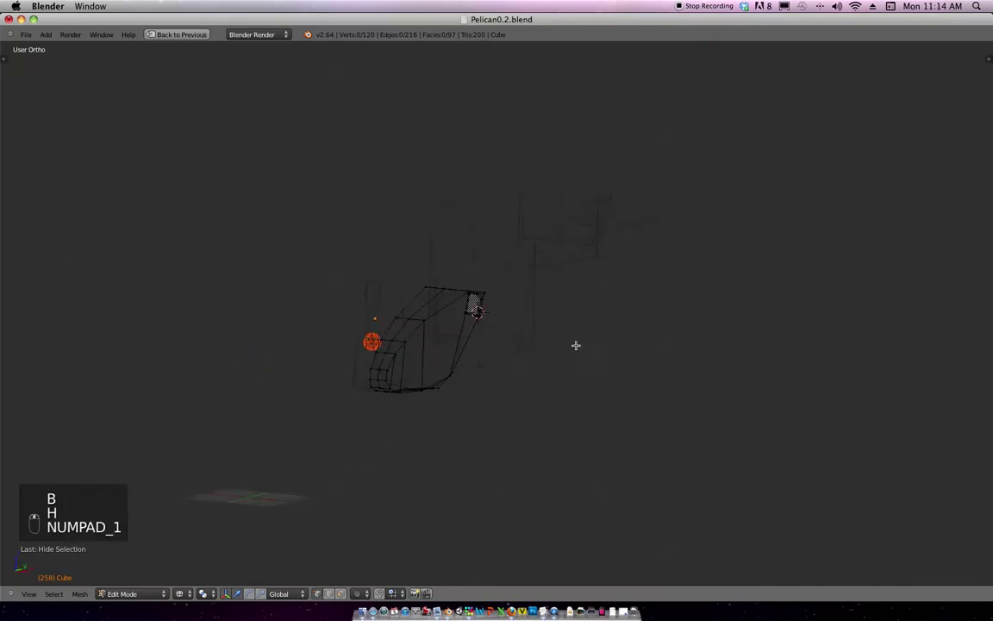
key("KP_1")
scroll(617, 311, "up", 8)
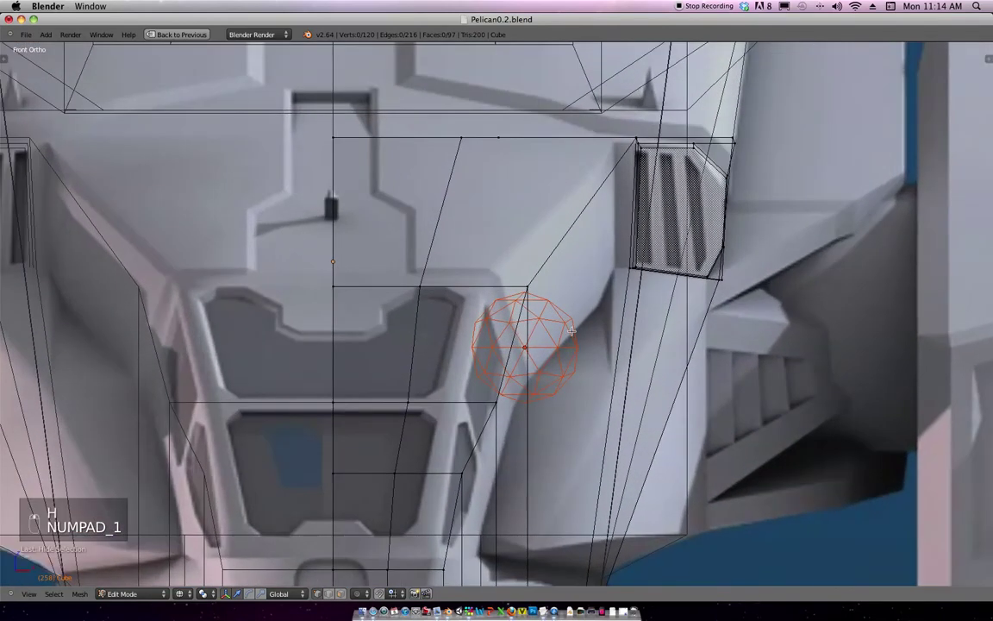
Move the nose vertex beside the cockpit along Z and X onto the upper window frame's outer corner in the reference.
key("b")
left_click_drag(560, 309, 513, 274)
key("g")
key("z")
left_click(569, 297)
key("g")
key("x")
left_click(537, 300)
key("g")
key("z")
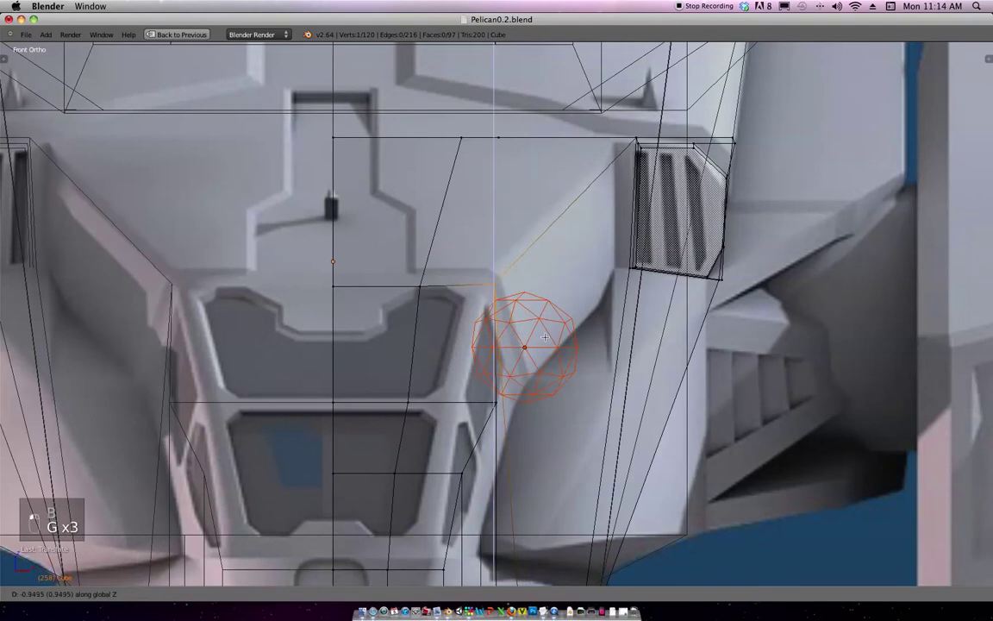
left_click(545, 332)
key("a")
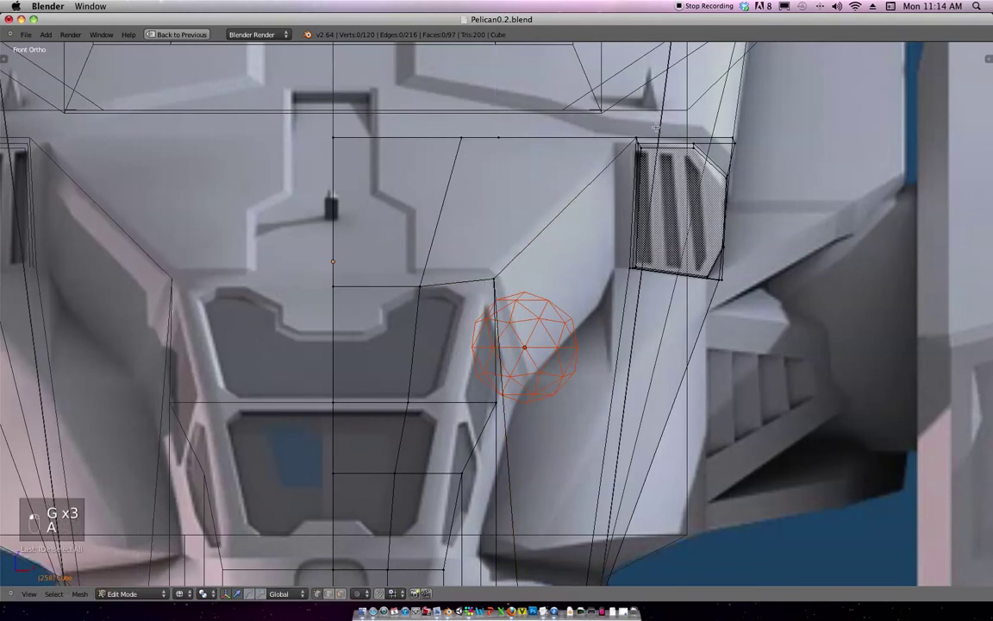
Shift the upper and lower hull vertices beside the vent's inner edge inward along X to match the reference panel.
middle_click_drag(581, 124, 558, 133, "shift")
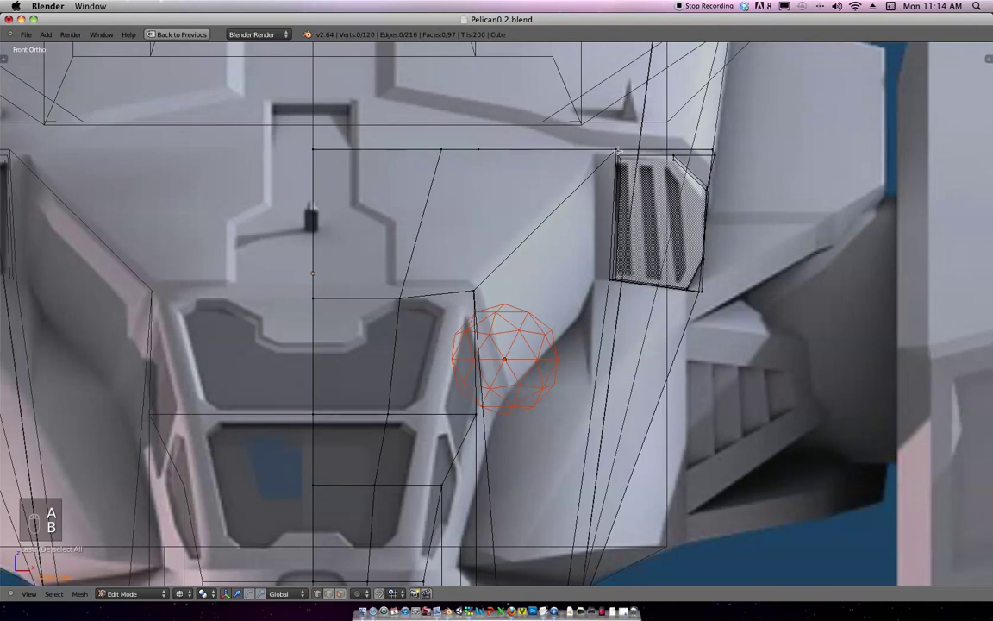
key("g")
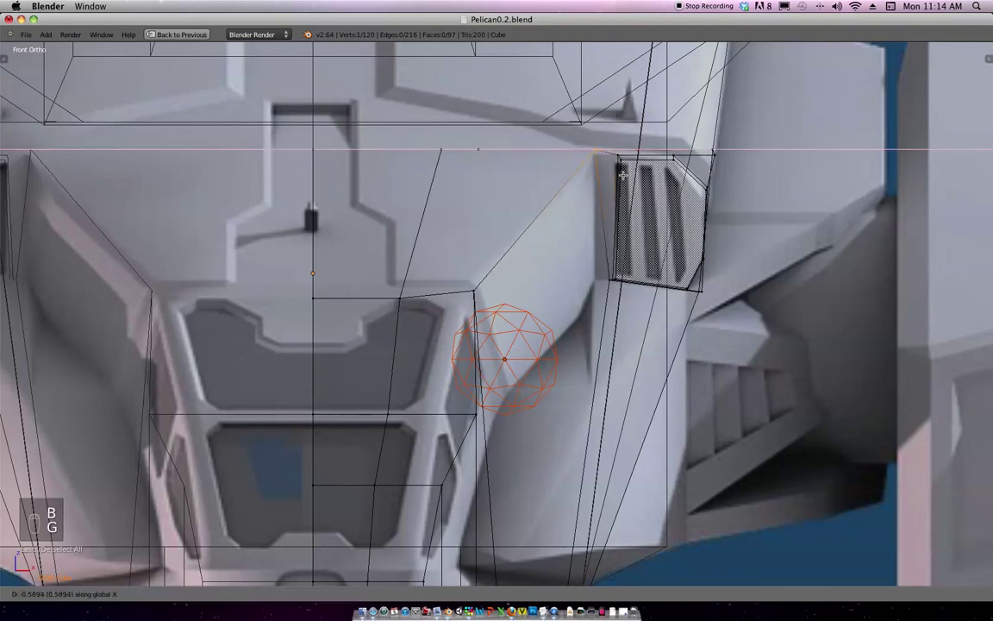
left_click(647, 274)
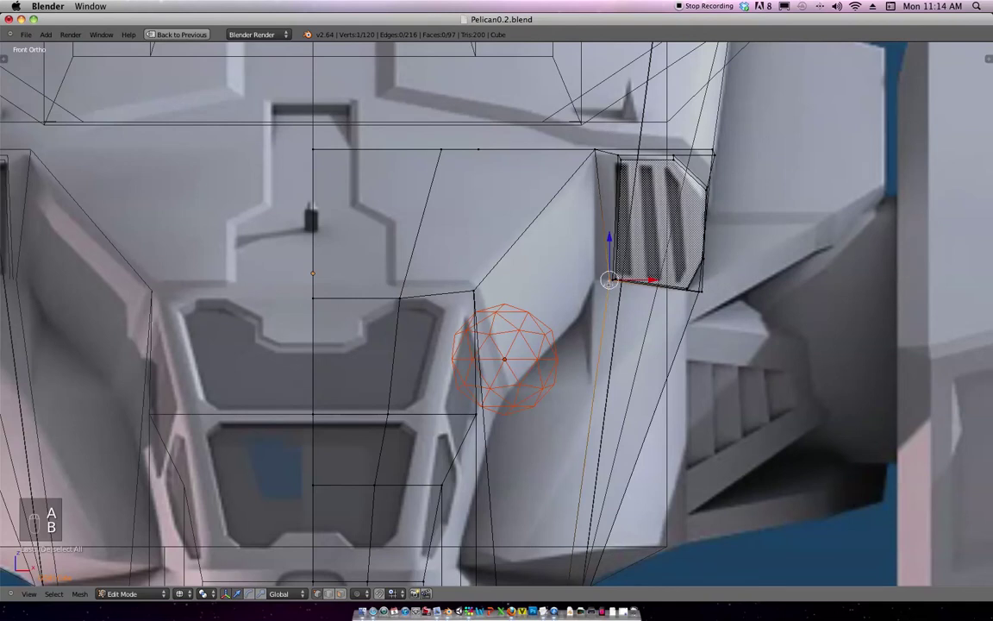
key("g")
key("x")
left_click(606, 284)
Box-select the horizontal edge row below the cockpit and raise it to the reference ledge line.
middle_click_drag(608, 290, 646, 210, "ctrl")
middle_click_drag(642, 307, 673, 258, "shift")
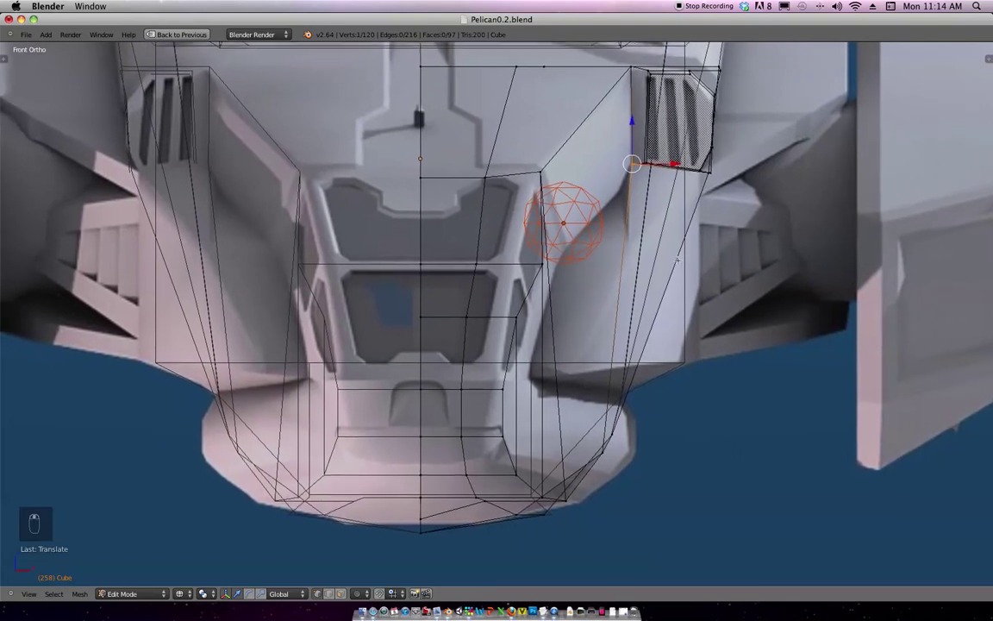
scroll(673, 258, "up", 3)
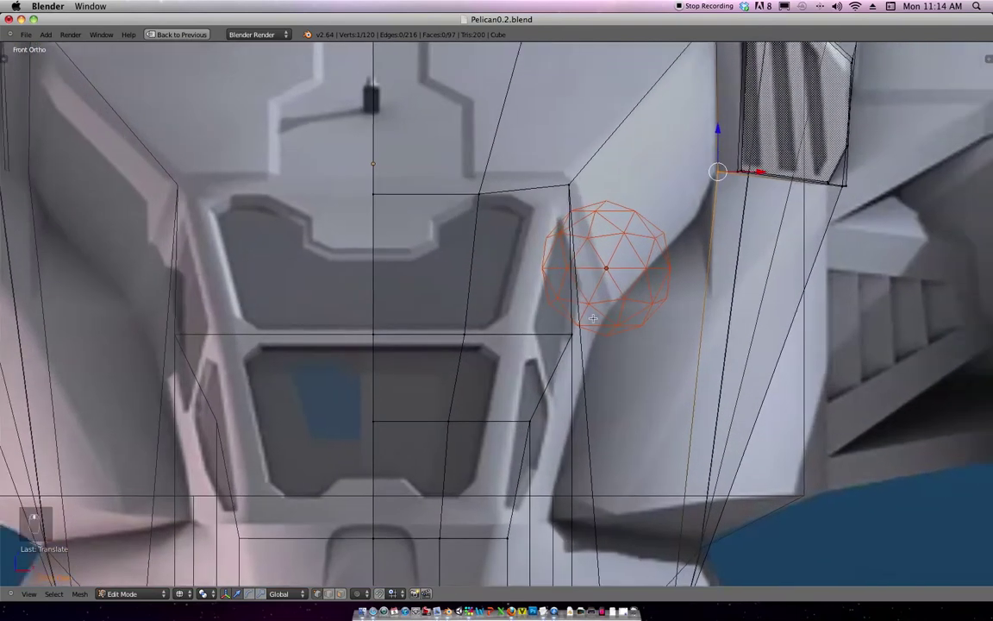
middle_click_drag(593, 318, 504, 151, "shift")
middle_click_drag(499, 241, 579, 144, "shift")
key("b")
left_click_drag(500, 402, 439, 379)
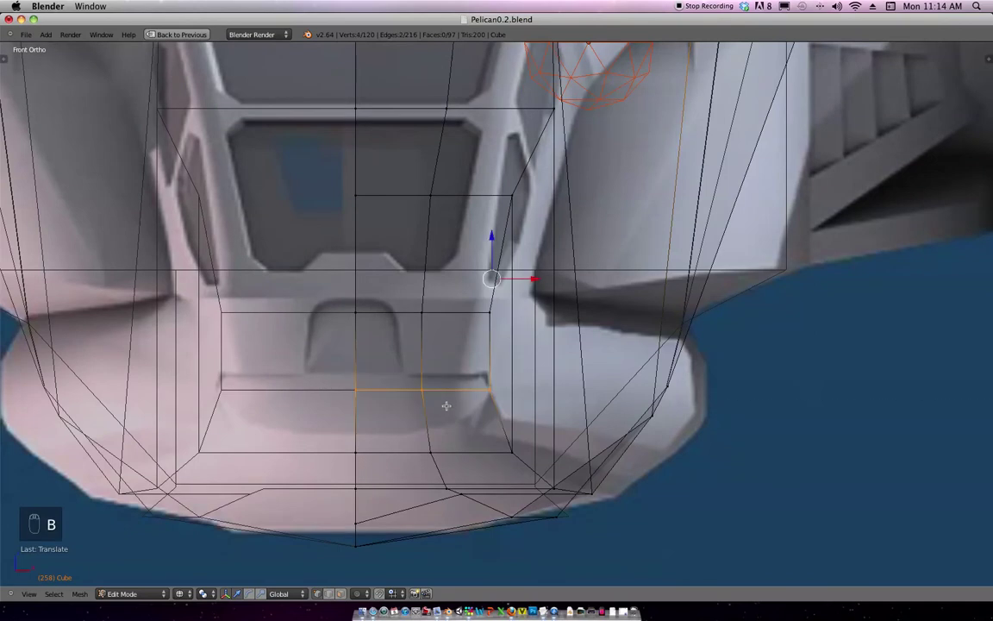
key("g")
left_click(438, 385)
scroll(475, 368, "down", 2, "shift")
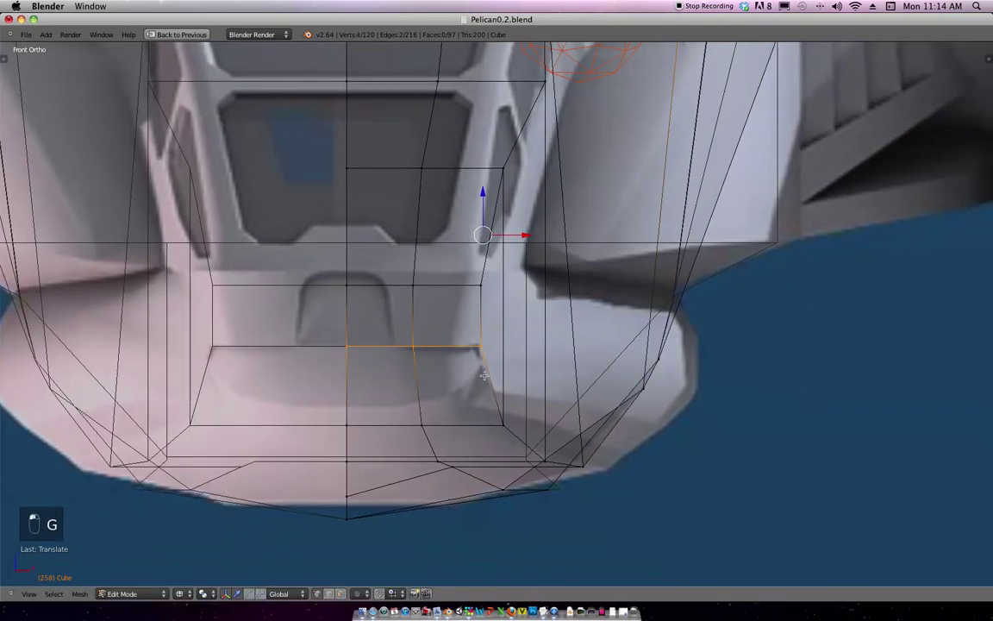
key("a")
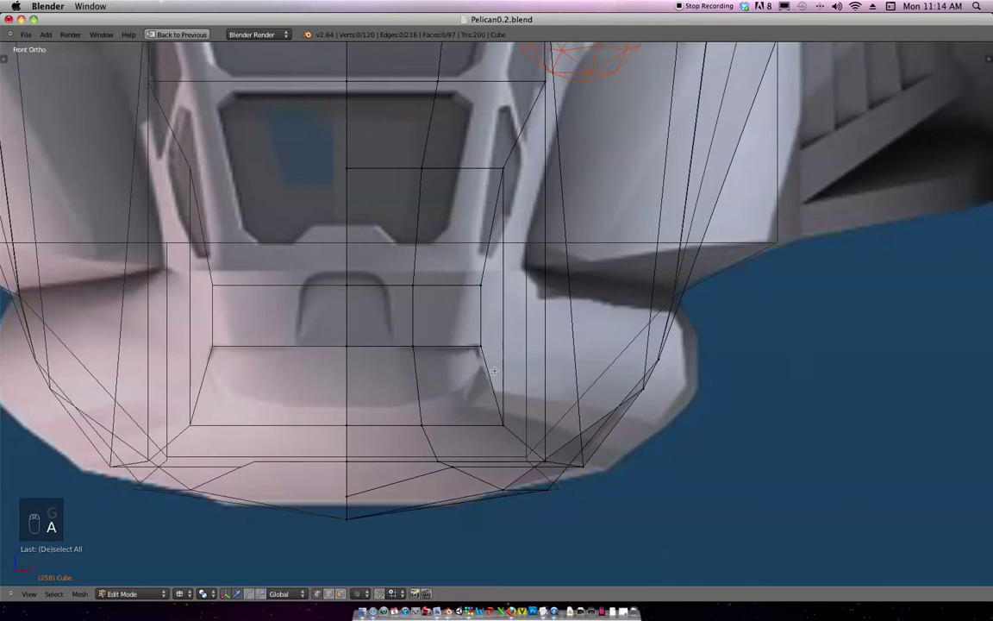
Knife-cut a new edge path across the nose just below the ledge, from its outer edge to the centreline.
key("k")
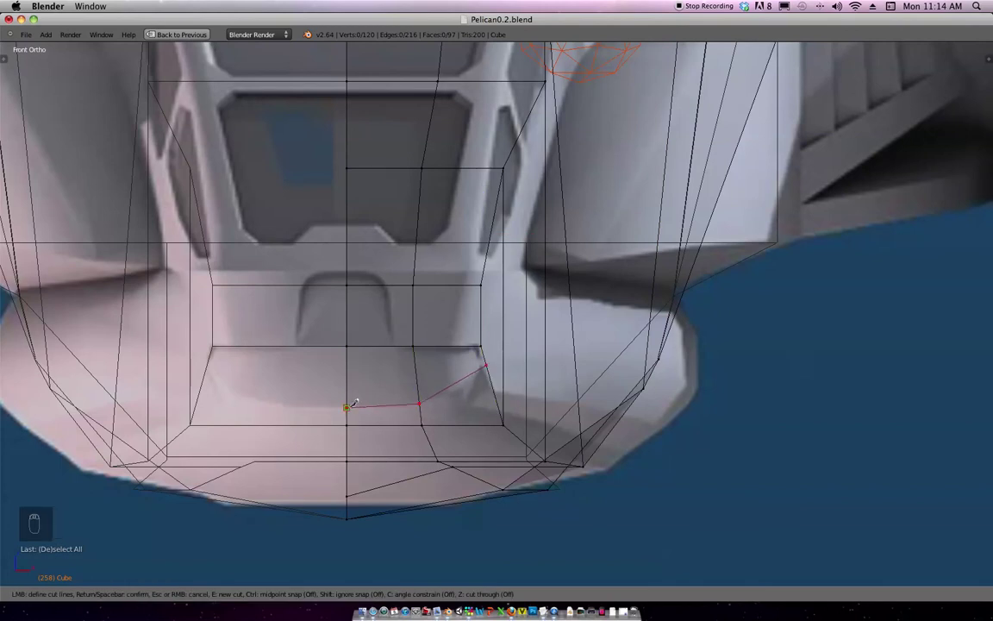
key("Return")
middle_click_drag(514, 385, 468, 395)
key("KP_1")
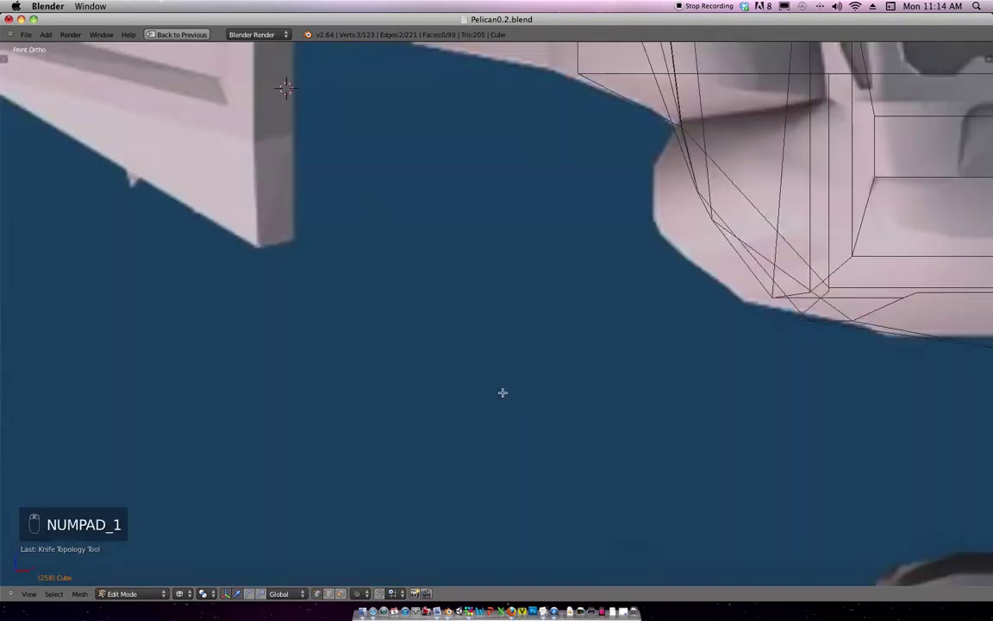
Examine the nose mesh against the front reference drawing in both wireframe and solid shading.
scroll(772, 302, "down", 2)
middle_click_drag(773, 303, 417, 403, "shift")
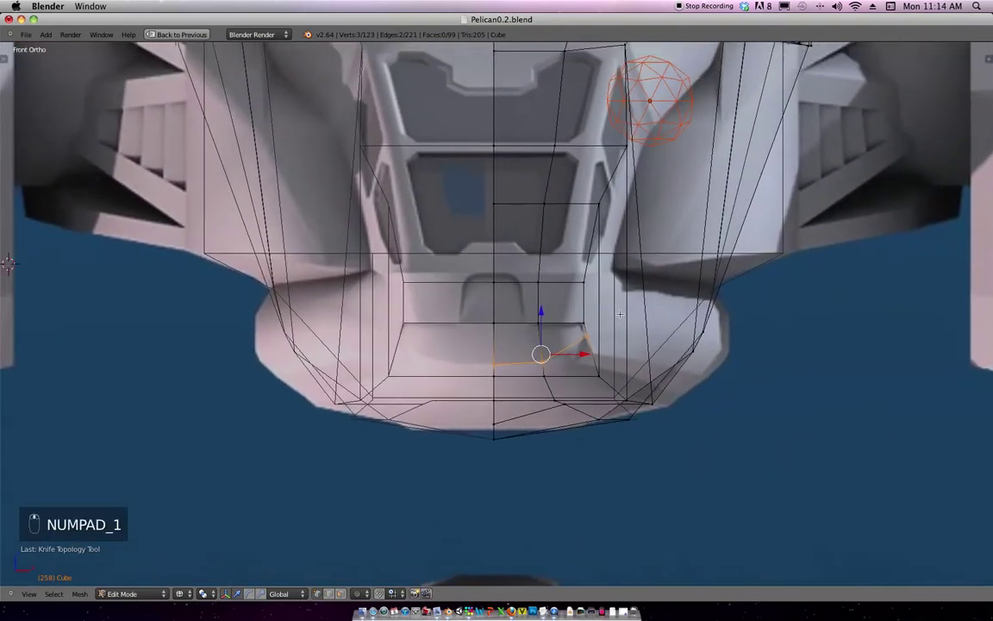
scroll(585, 344, "up", 1)
middle_click_drag(586, 344, 591, 351, "ctrl")
middle_click_drag(614, 388, 556, 362, "shift")
key("KP_1")
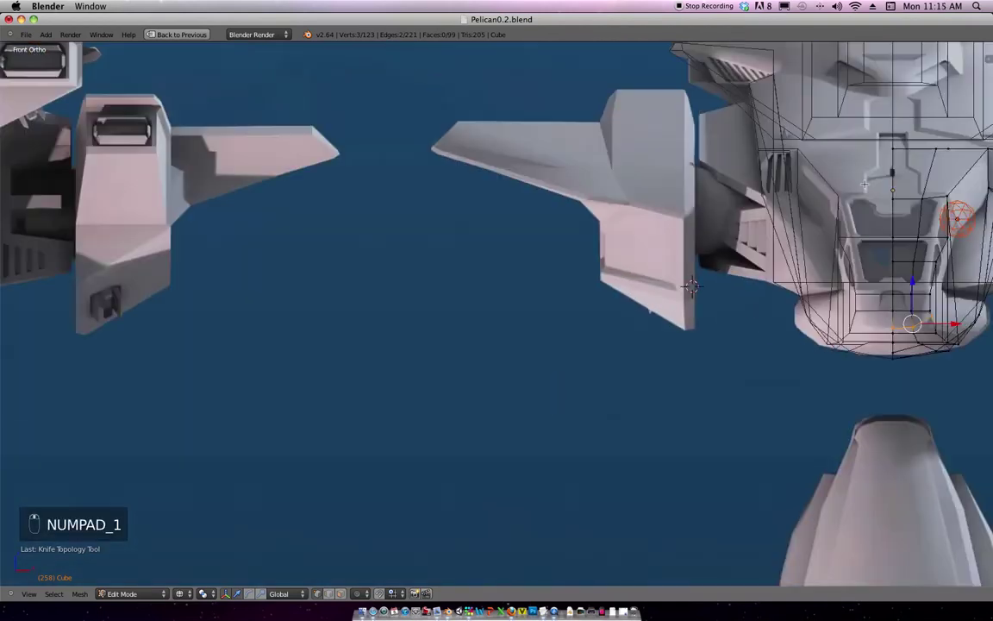
scroll(691, 287, "down", 5)
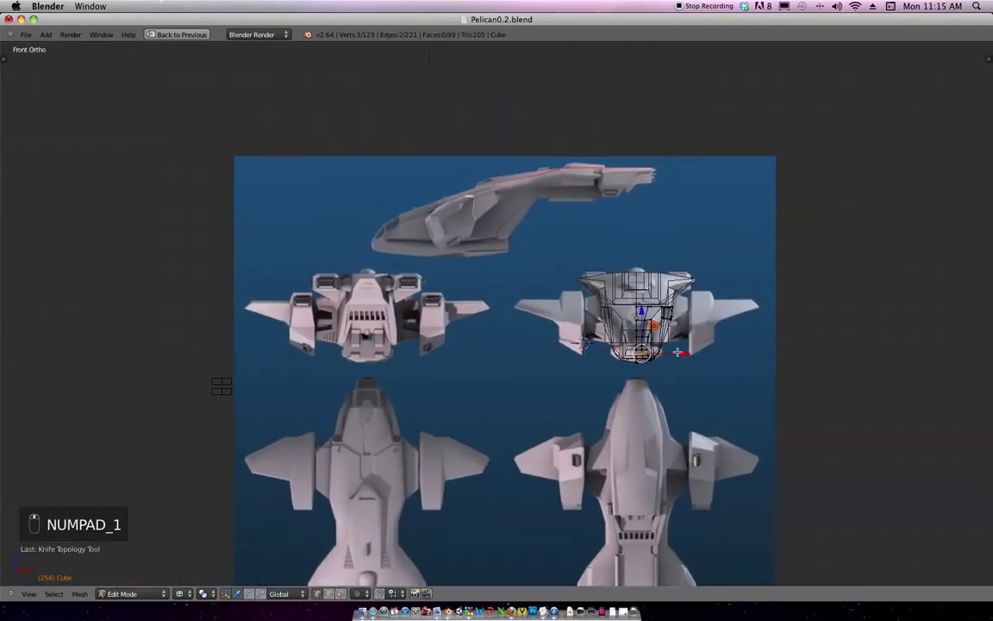
scroll(669, 350, "up", 4)
middle_click_drag(682, 306, 434, 265, "shift")
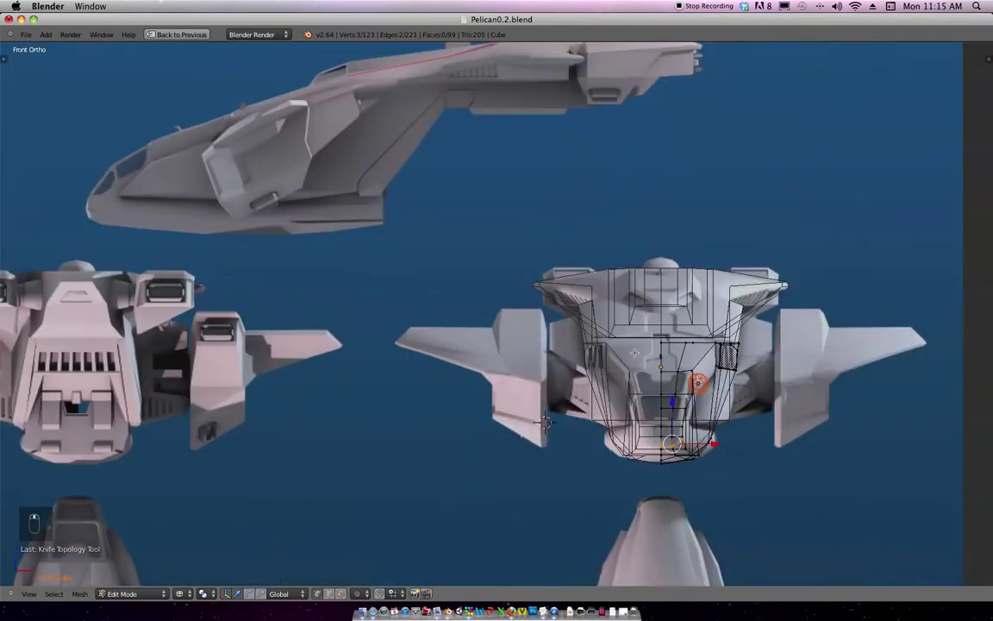
middle_click_drag(572, 317, 395, 232, "shift")
scroll(395, 232, "up", 3)
middle_click_drag(539, 427, 522, 352, "shift")
scroll(522, 352, "up", 2)
scroll(522, 352, "down", 5)
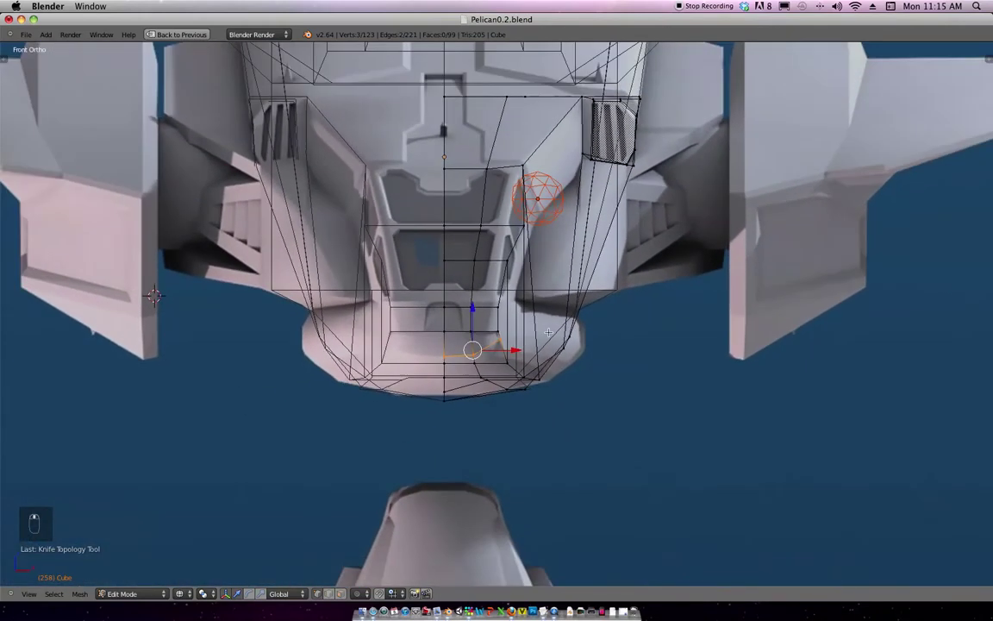
scroll(699, 224, "up", 2)
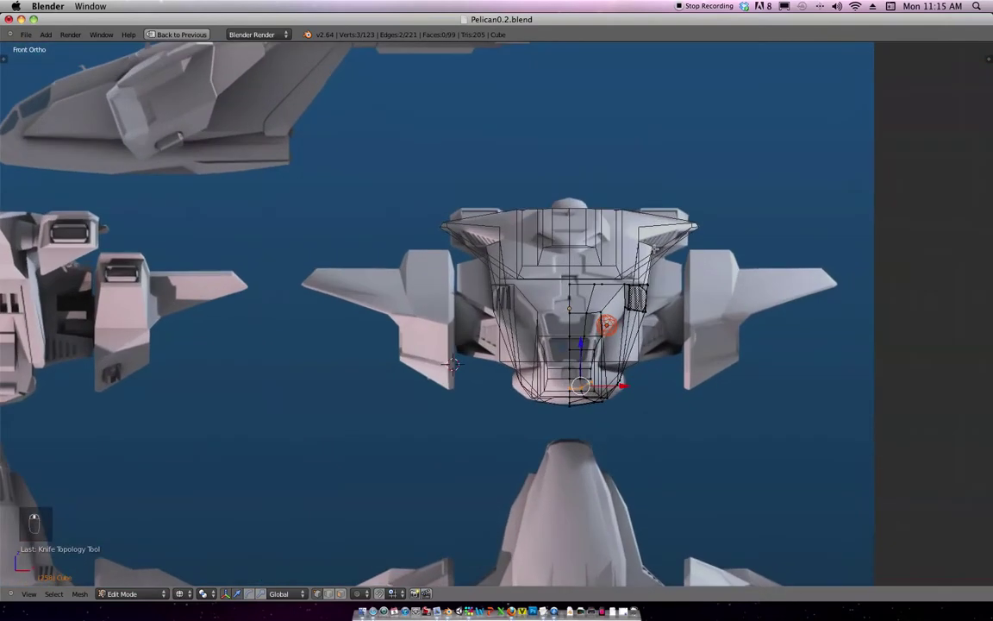
scroll(660, 246, "down", 1)
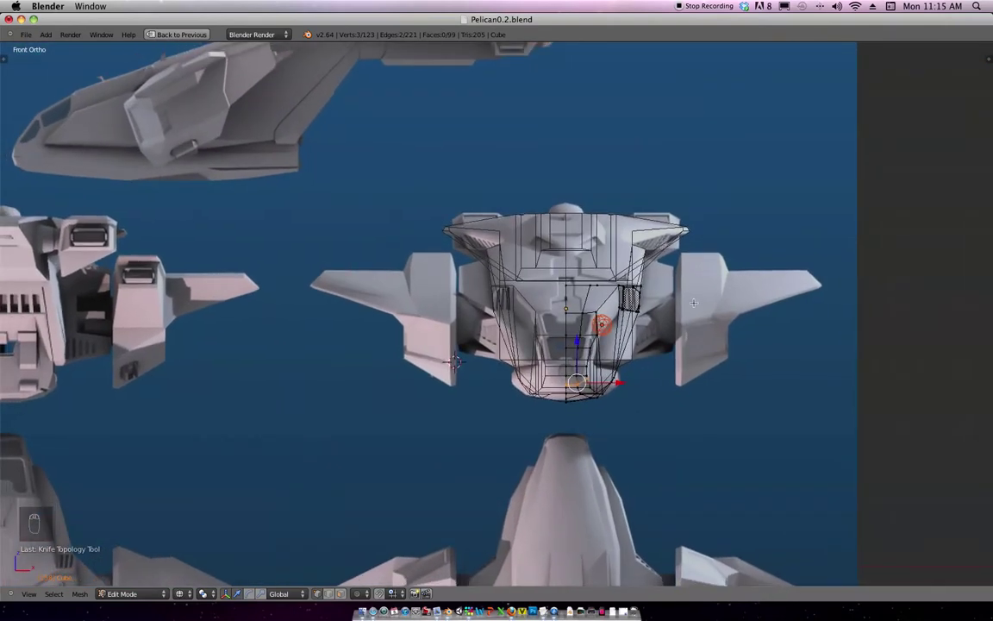
middle_click_drag(455, 362, 445, 394, "shift")
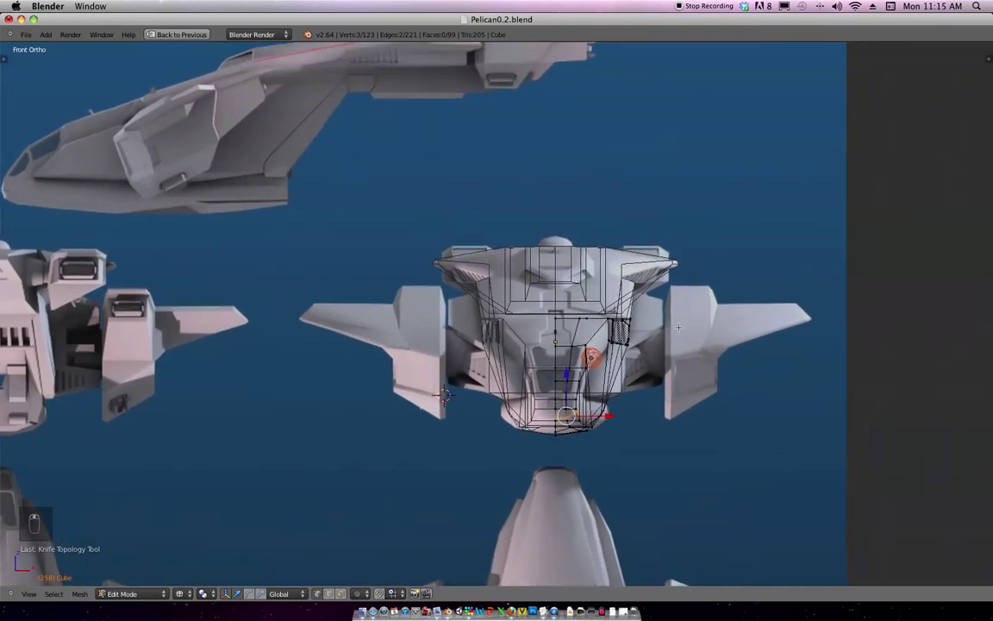
scroll(445, 395, "up", 5)
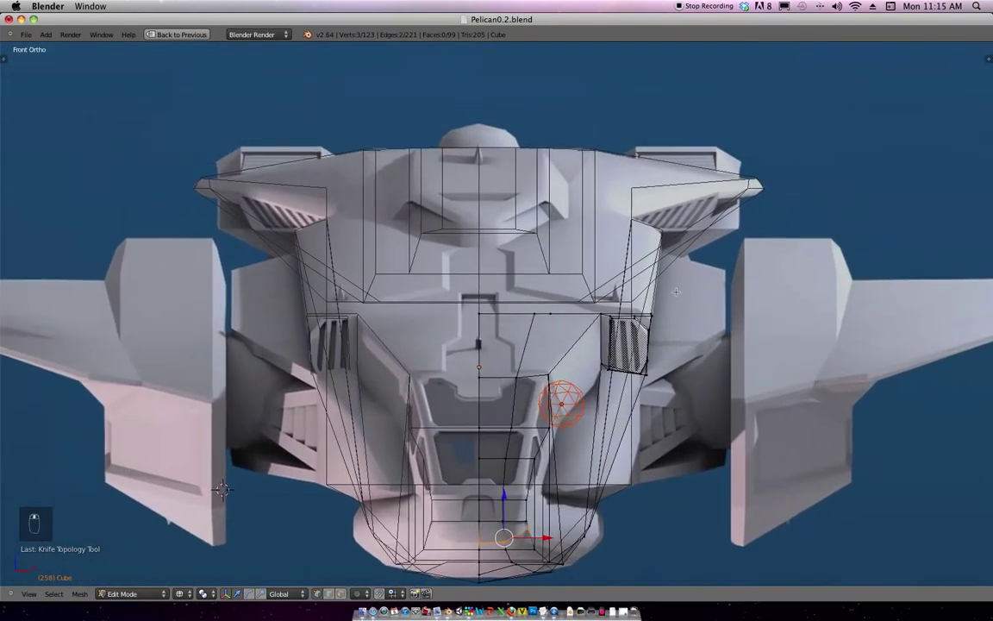
middle_click_drag(676, 292, 743, 267, "ctrl")
middle_click_drag(743, 267, 648, 323, "shift")
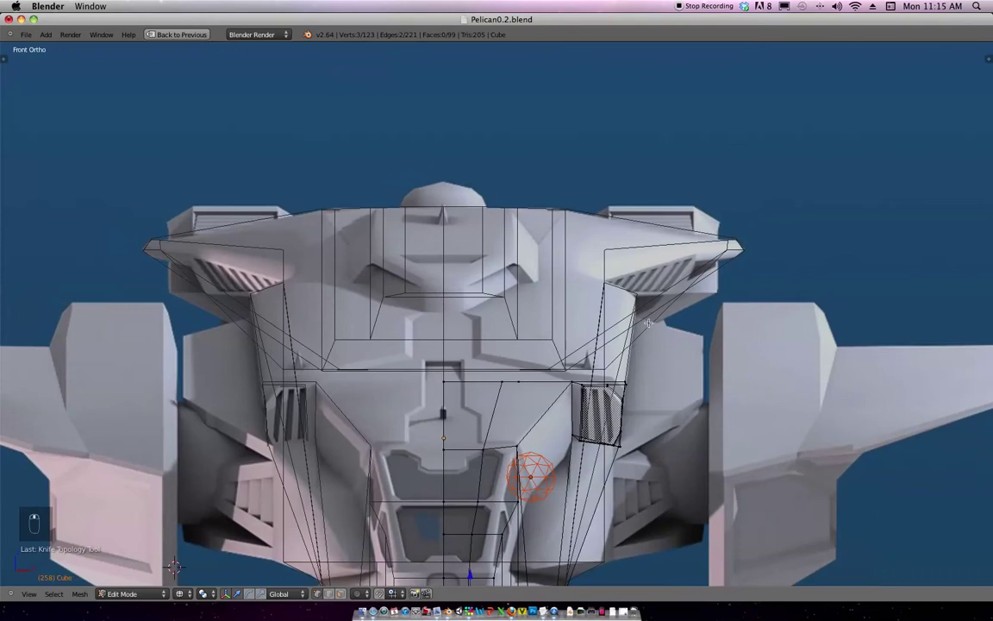
scroll(648, 322, "down", 2)
key("z")
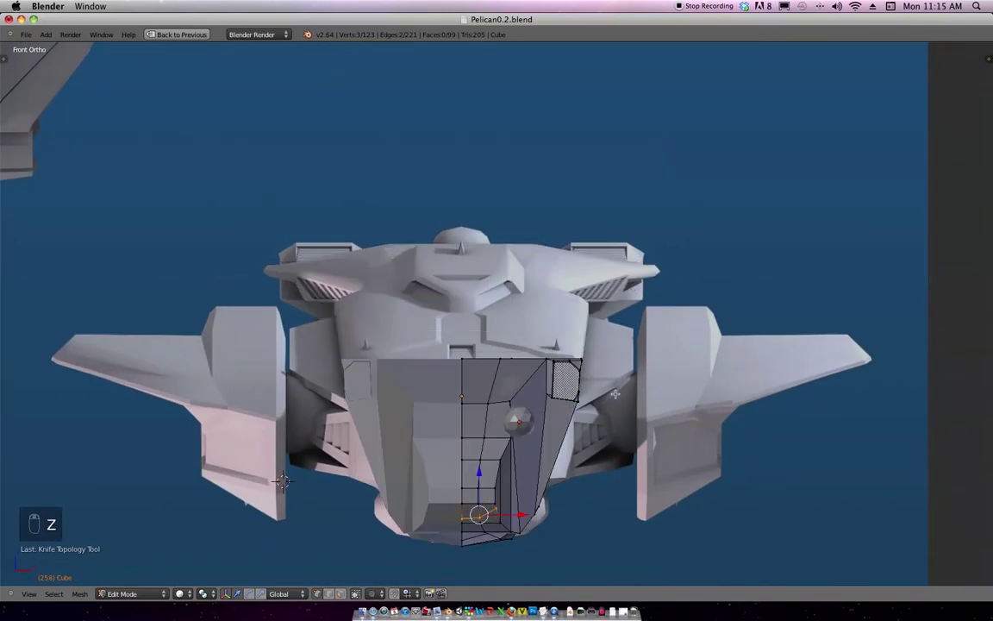
scroll(626, 365, "down", 2)
key("z")
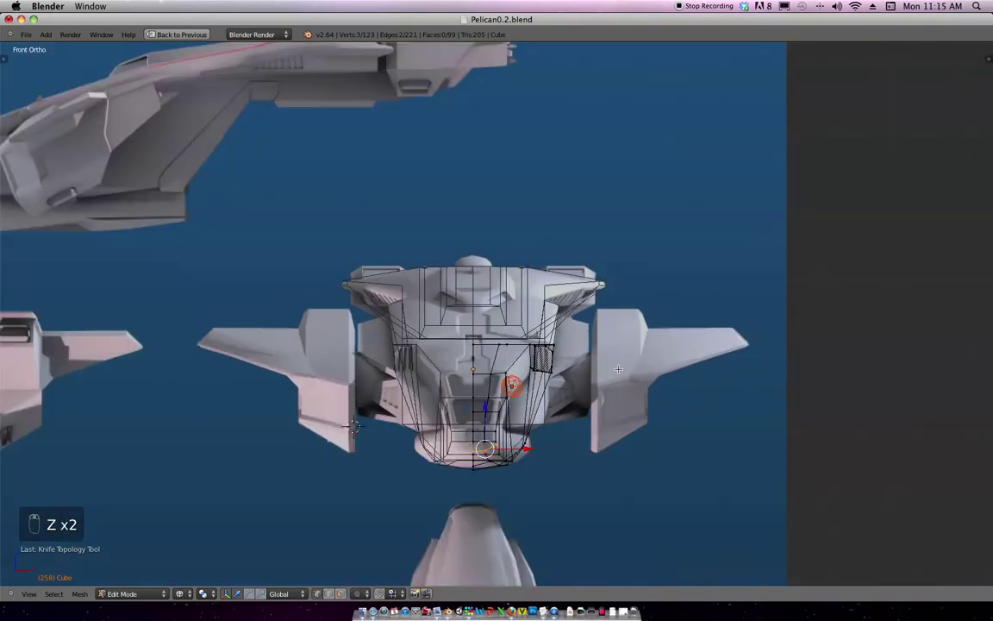
scroll(618, 368, "up", 2)
key("z")
mouse_move(602, 409)
middle_mouse_down()
mouse_move(587, 419)
mouse_move(596, 329)
middle_mouse_up()
key("KP_1")
key("z")
scroll(578, 361, "up", 1)
scroll(577, 360, "up", 4)
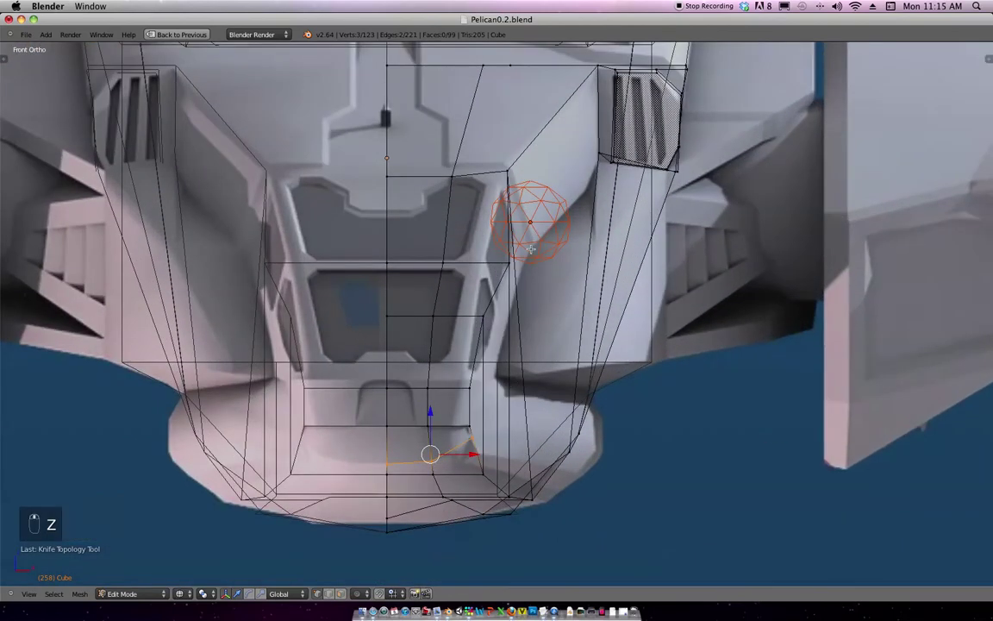
Hide the sphere object beside the cockpit and resume editing the fuselage mesh in front view.
key("Tab")
key("h")
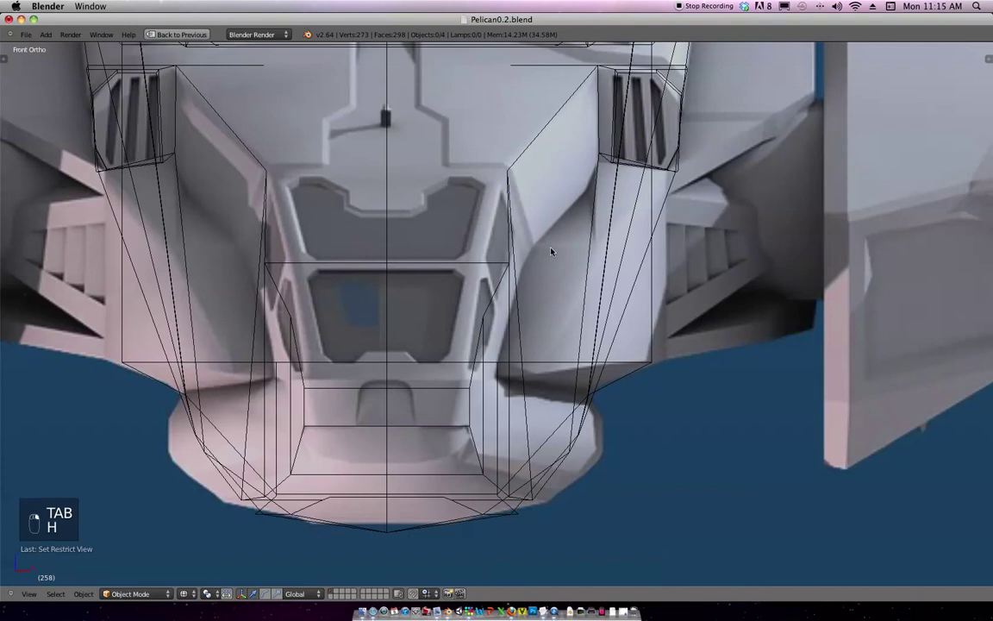
key("Tab")
mouse_move(527, 310)
middle_mouse_down()
mouse_move(561, 301)
mouse_move(543, 308)
middle_mouse_up()
key("KP_1")
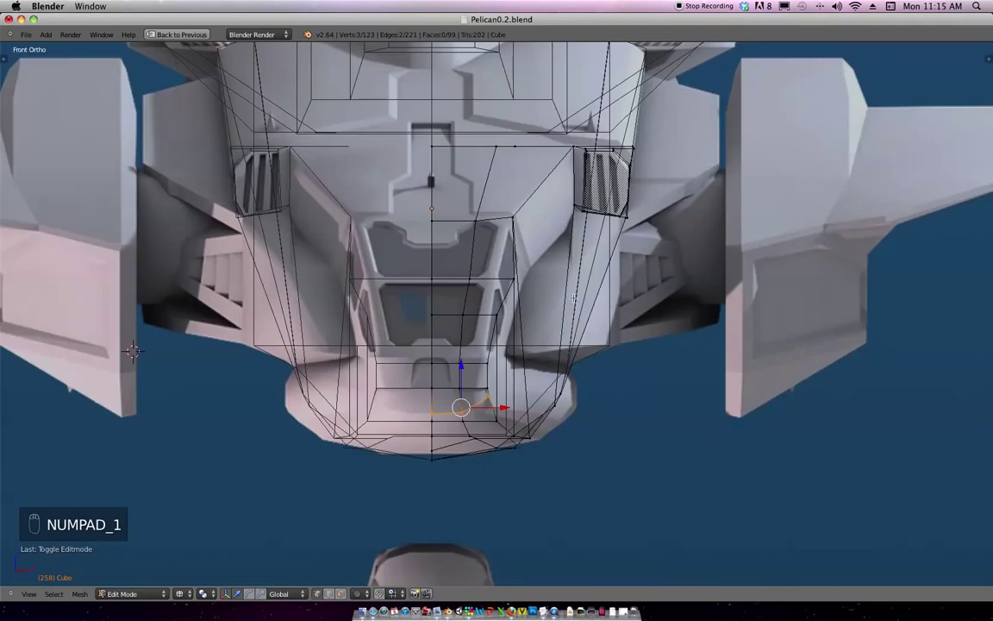
scroll(555, 296, "up", 2)
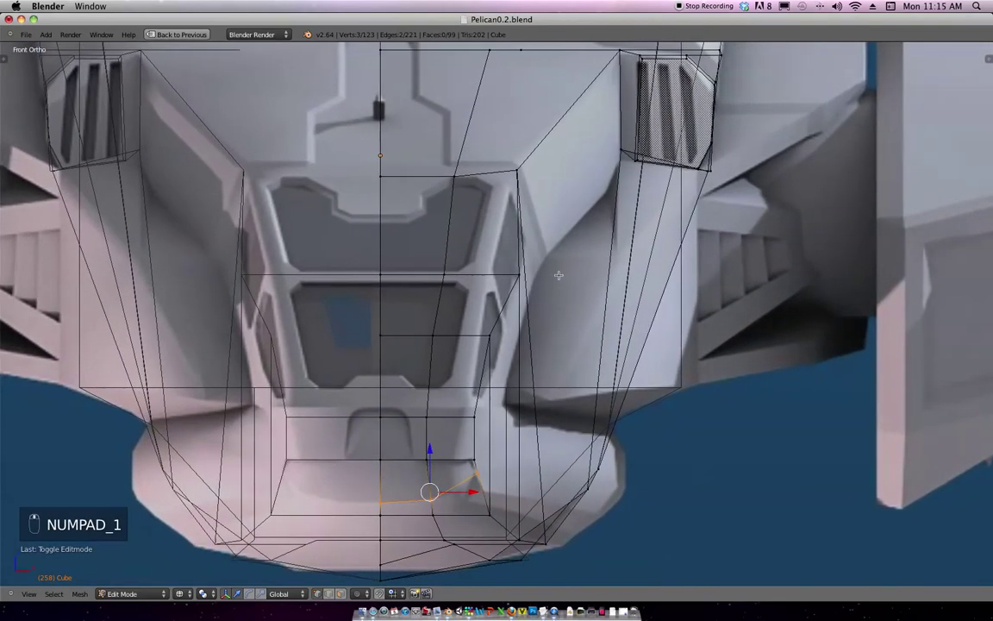
middle_click_drag(557, 292, 534, 299)
key("KP_1")
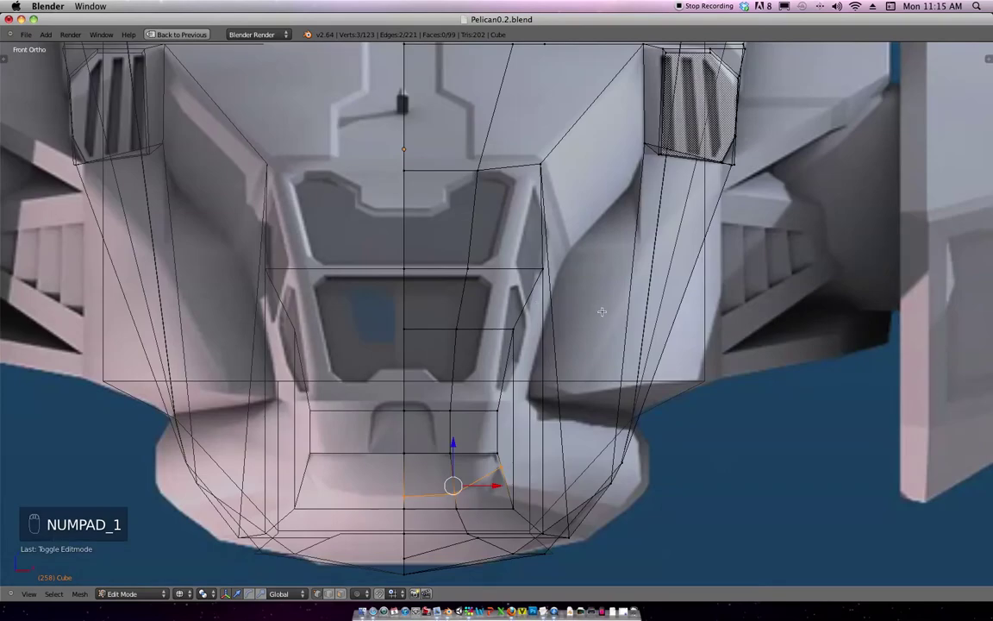
middle_click_drag(618, 297, 612, 321)
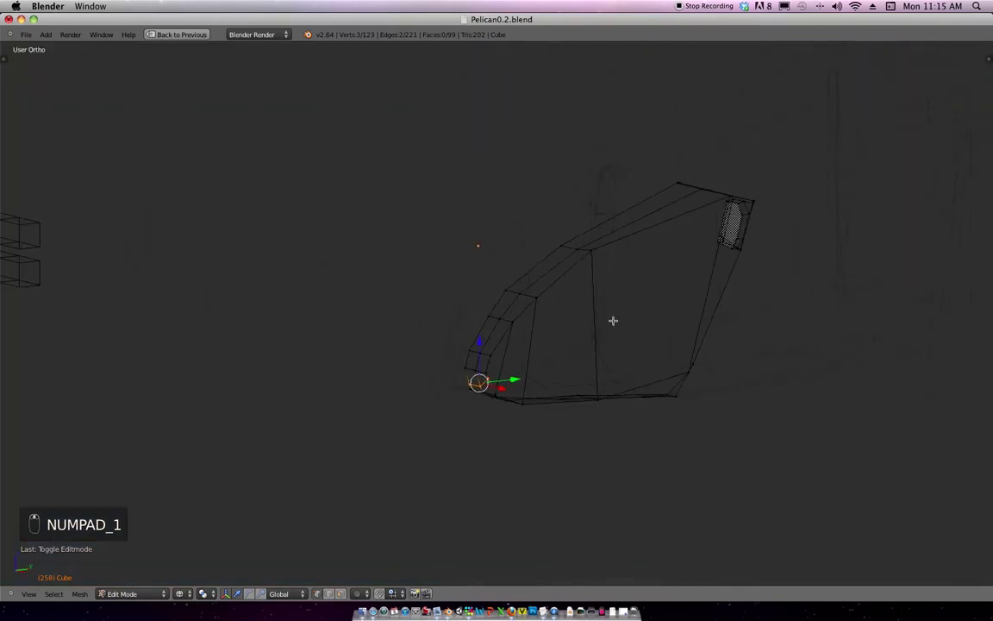
key("ctrl+r")
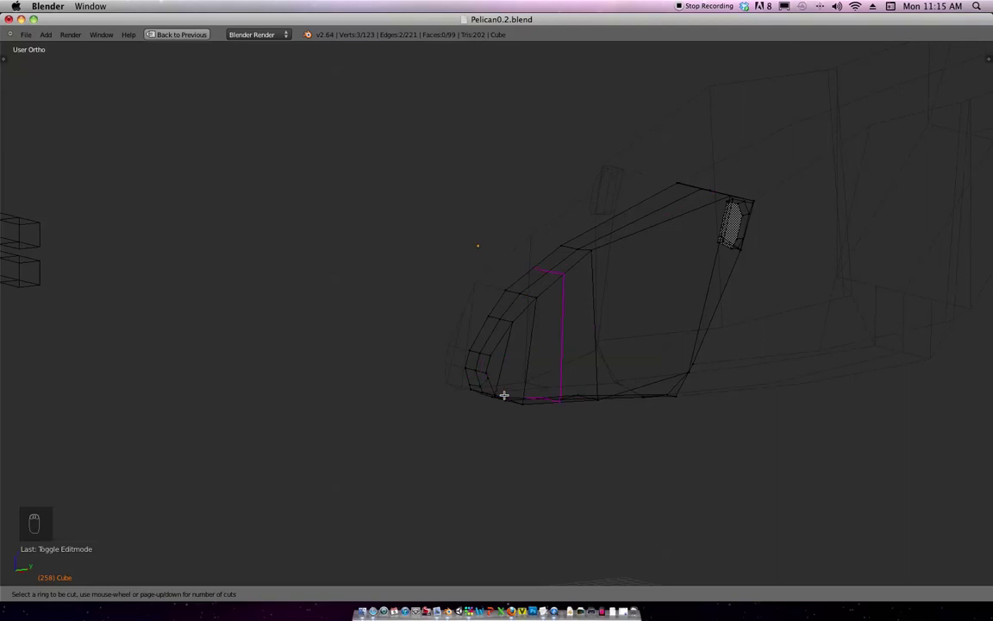
left_click(648, 494)
middle_click_drag(691, 383, 659, 365)
scroll(658, 364, "down", 3)
key("KP_1")
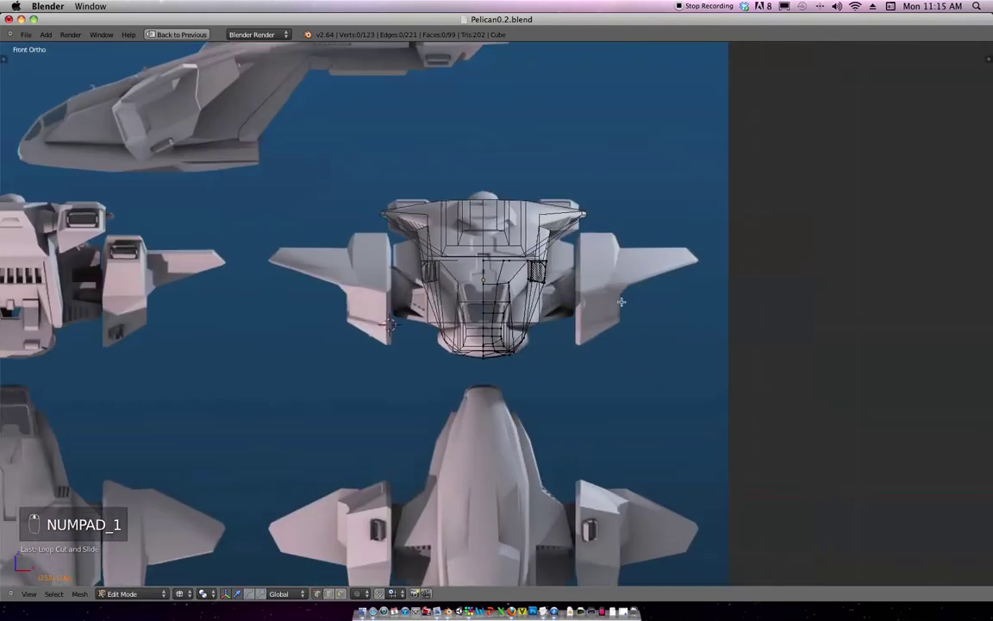
Switch to solid shading, reveal all hidden fuselage geometry and return to object mode.
key("z")
scroll(609, 322, "down", 1)
middle_click_drag(613, 304, 564, 338)
key("Tab")
key("Tab")
key("alt+h")
key("Tab")
middle_click_drag(618, 339, 697, 281)
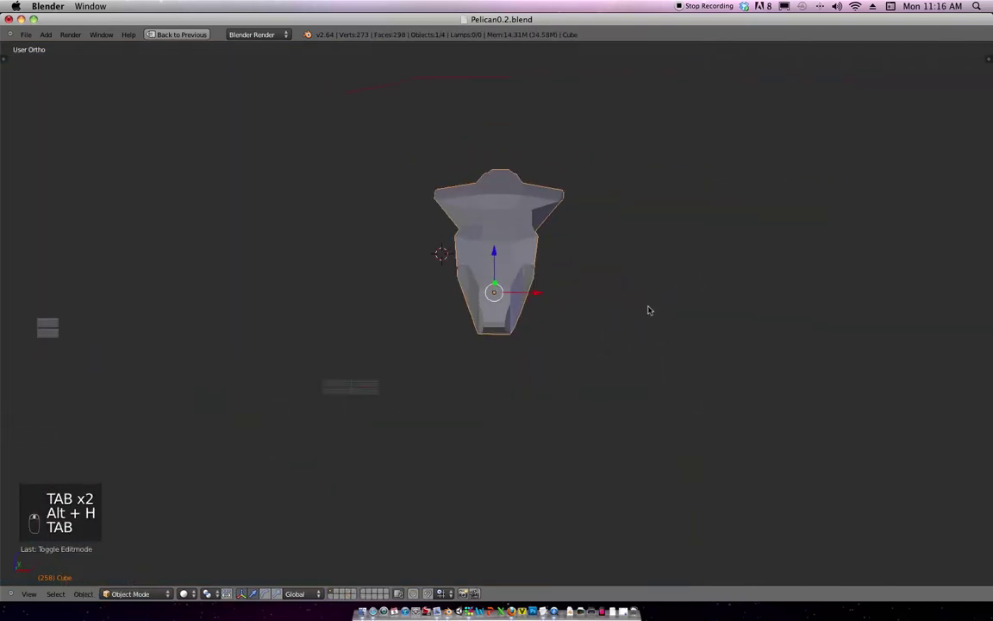
Rotate the fuselage object -90° about the global Z axis so its profile shows in front view.
key("KP_1")
scroll(483, 300, "down", 1)
scroll(509, 276, "up", 2)
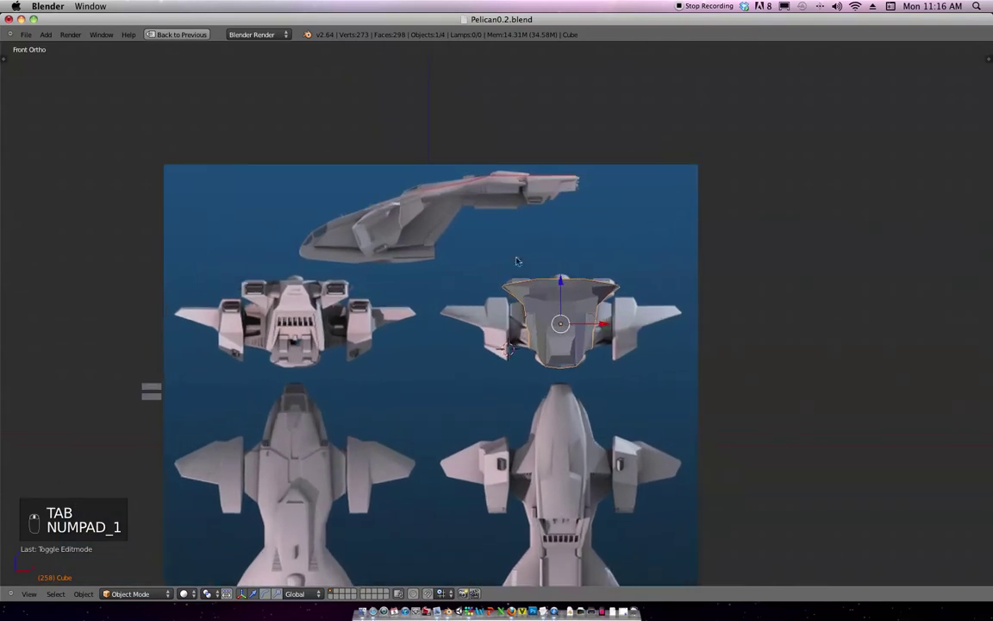
key("r")
key("z")
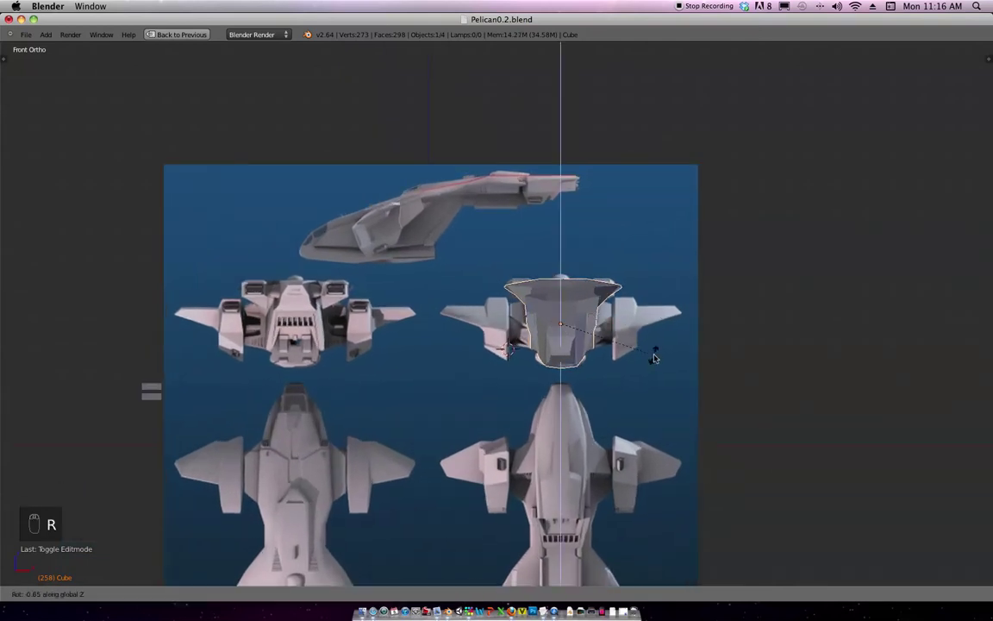
type("90")
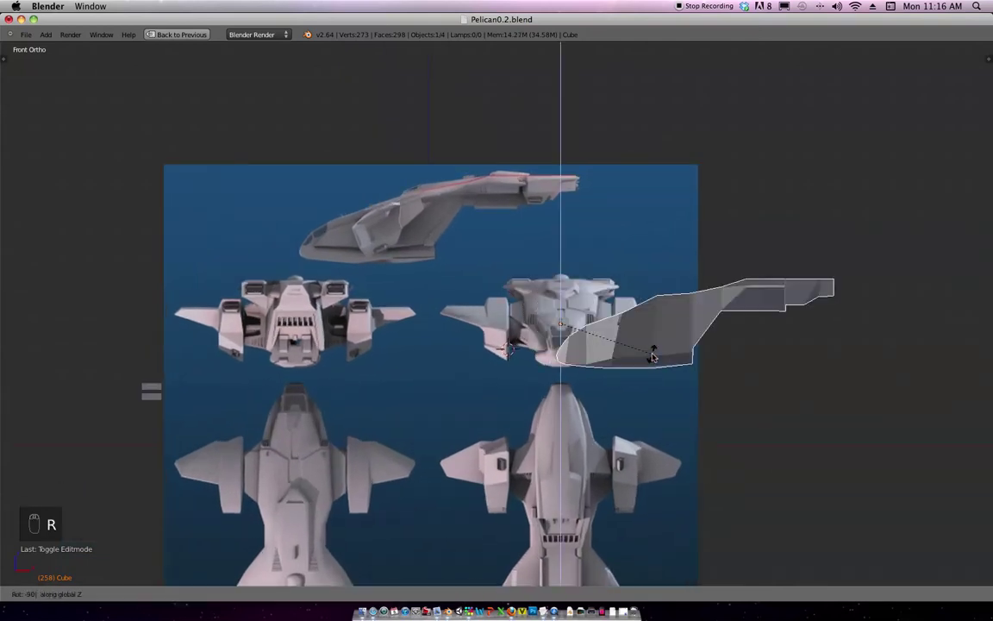
key("Return")
Move the fuselage along the X and Z axes until it overlays the side-profile drawing.
key("g")
key("x")
left_click(479, 345)
key("g")
key("z")
left_click(541, 231)
key("g")
key("x")
left_click(516, 249)
key("g")
key("z")
left_click(521, 269)
key("g")
key("x")
left_click(521, 263)
key("g")
key("z")
left_click(527, 262)
middle_click_drag(528, 262, 603, 270, "ctrl")
middle_click_drag(604, 270, 549, 226, "ctrl")
middle_click_drag(550, 225, 622, 299, "shift")
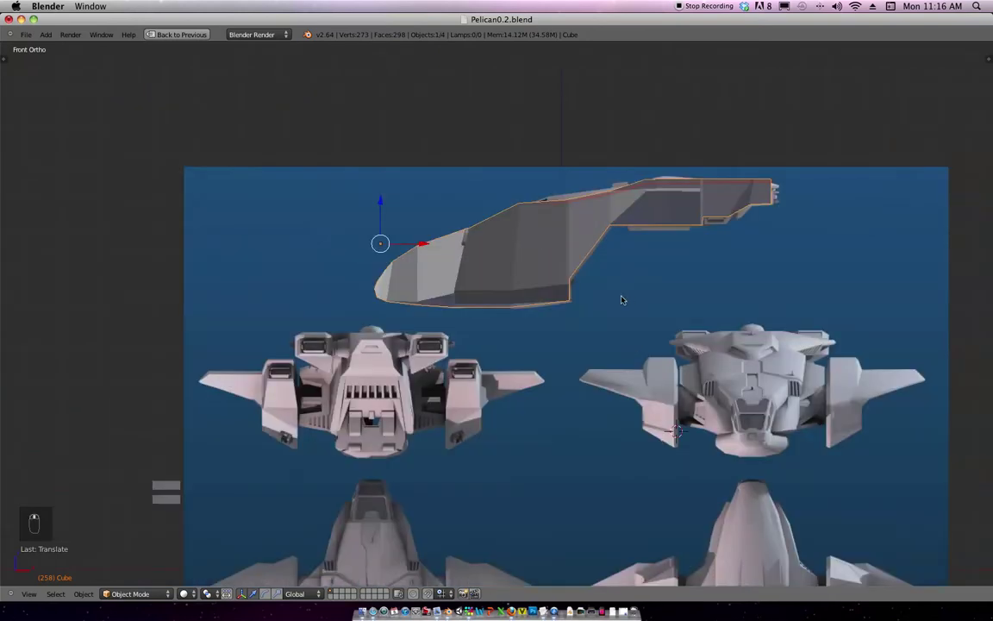
Fine-tune the fuselage's position over the side drawing in wireframe shading.
scroll(616, 304, "up", 2)
key("z")
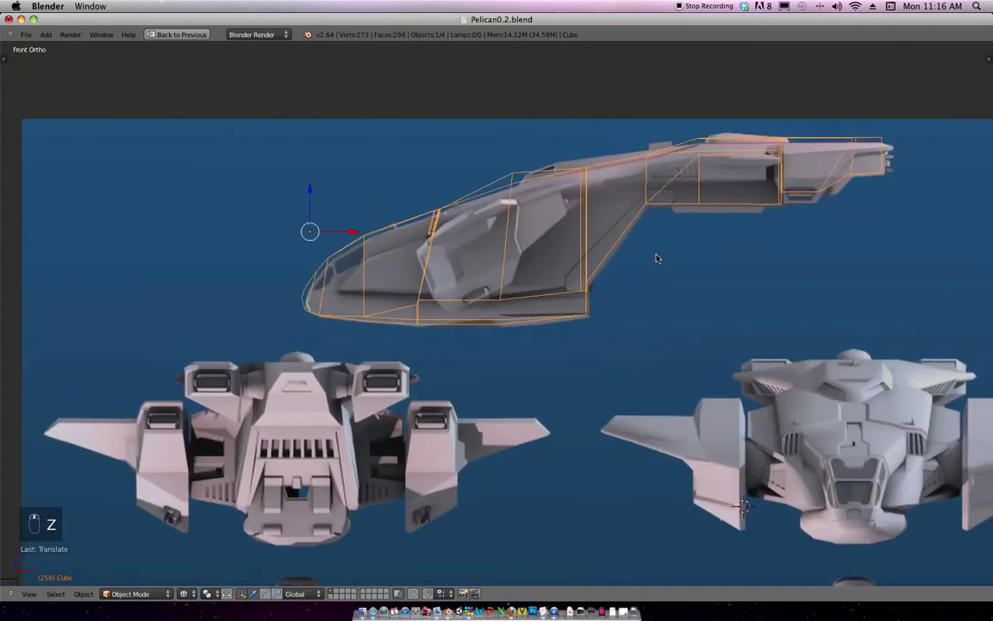
key("g")
key("g")
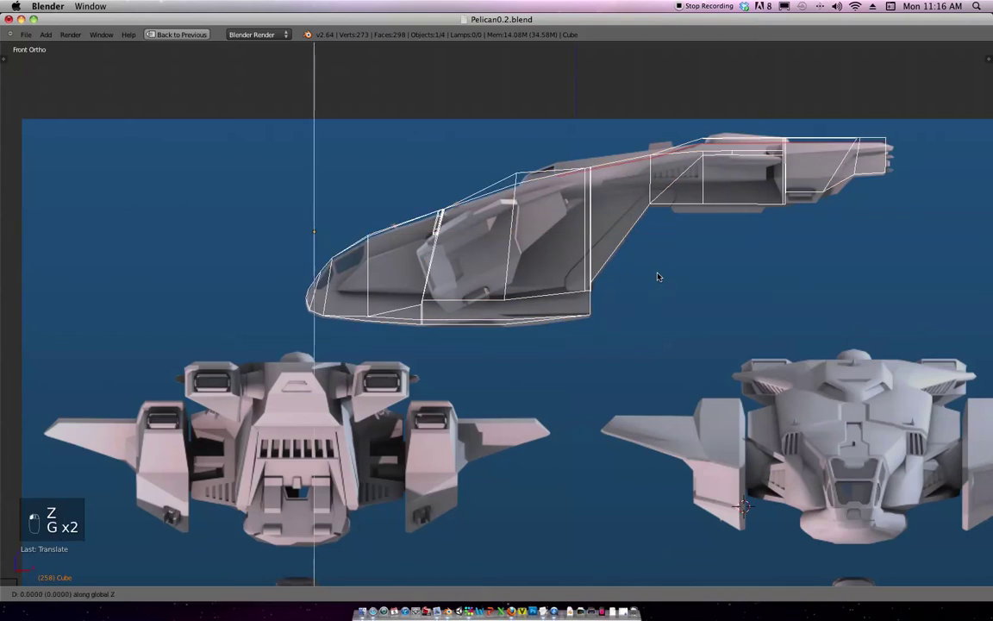
left_click(656, 278)
In edit mode, add a lengthwise loop cut along the nose side just below the cockpit windows.
scroll(643, 250, "up", 4)
key("Tab")
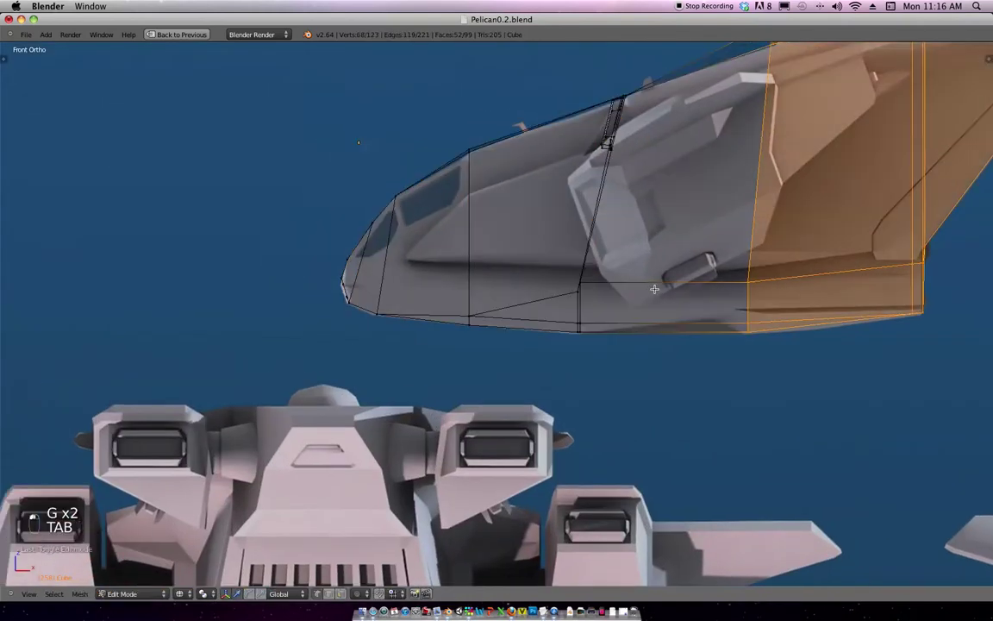
key("a")
key("a")
scroll(646, 274, "up", 2)
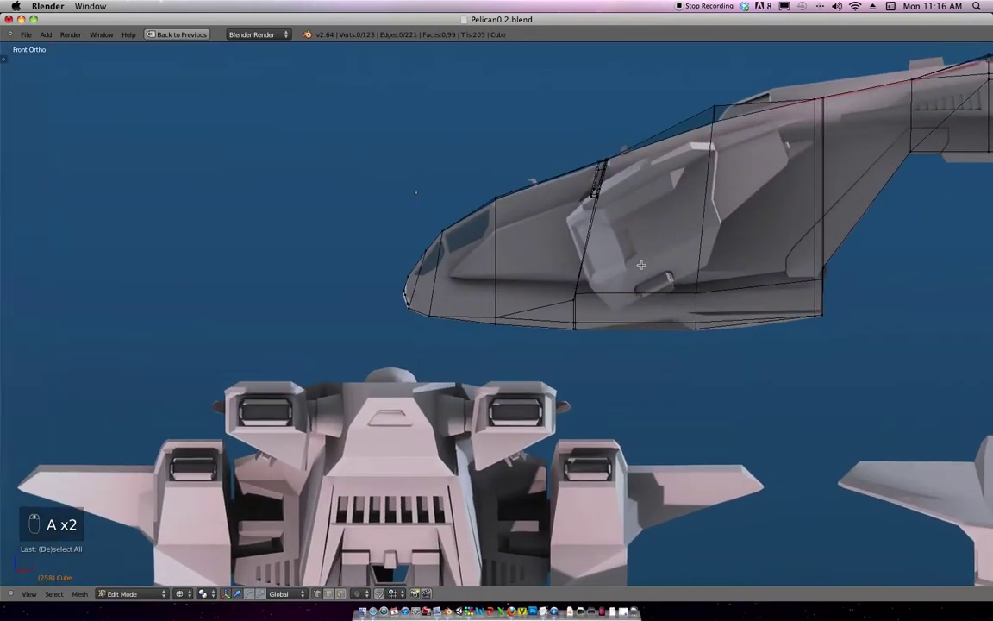
scroll(527, 314, "up", 2)
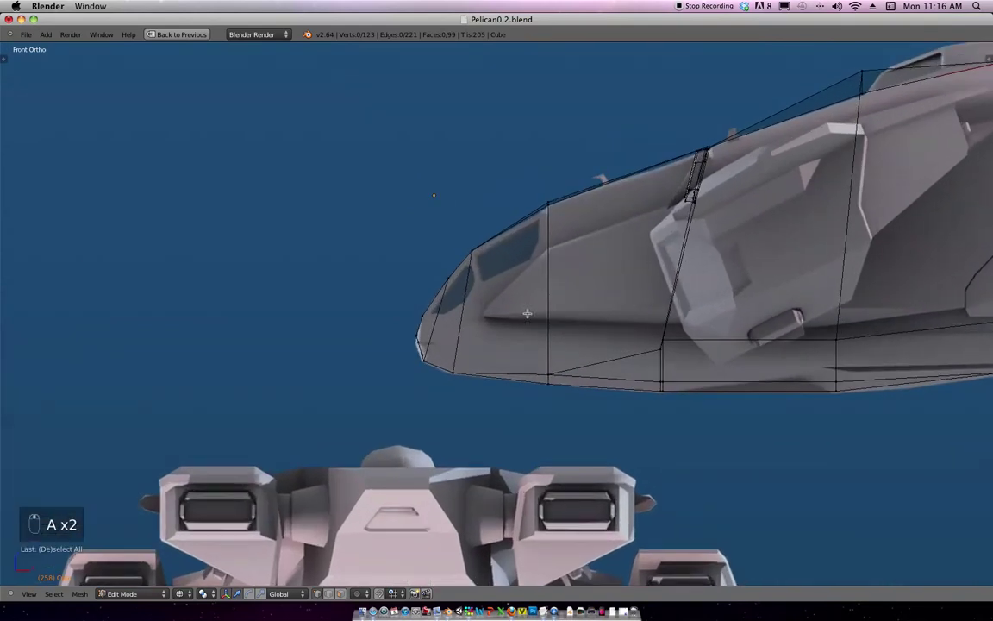
key("ctrl+r")
left_click(450, 318)
left_click(452, 313)
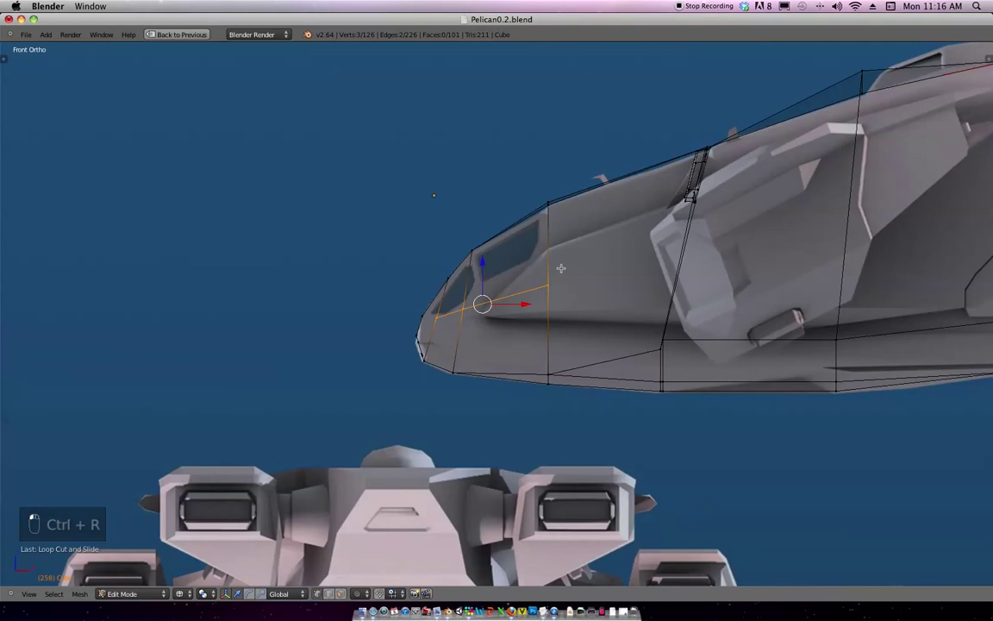
Raise the new loop's rear vertex along Z to the ledge line behind the cockpit windows in the drawing.
key("a")
key("b")
left_click_drag(562, 296, 534, 265)
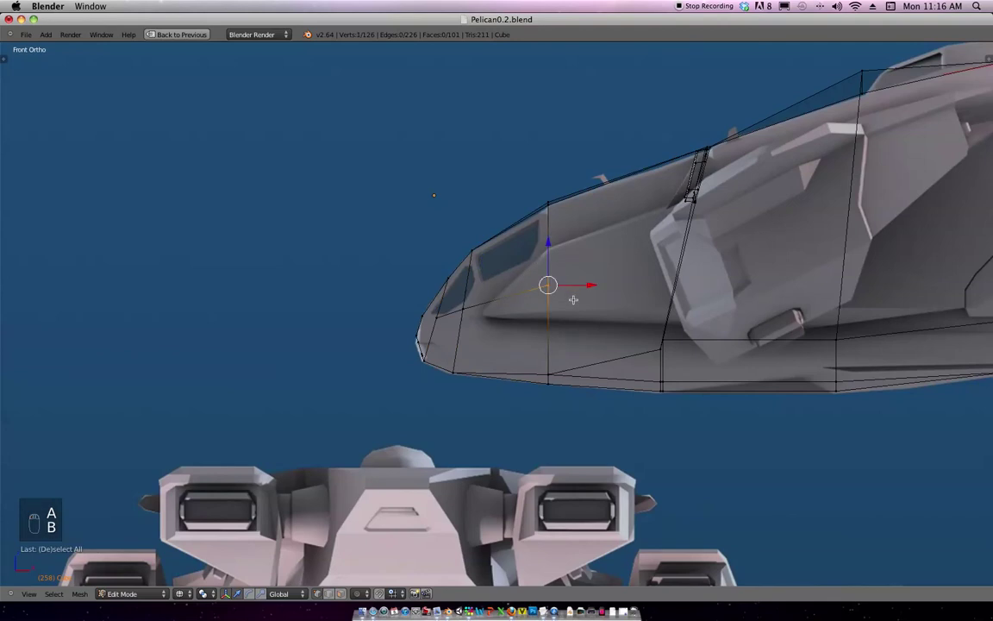
key("g")
key("z")
left_click(570, 262)
scroll(576, 236, "up", 2)
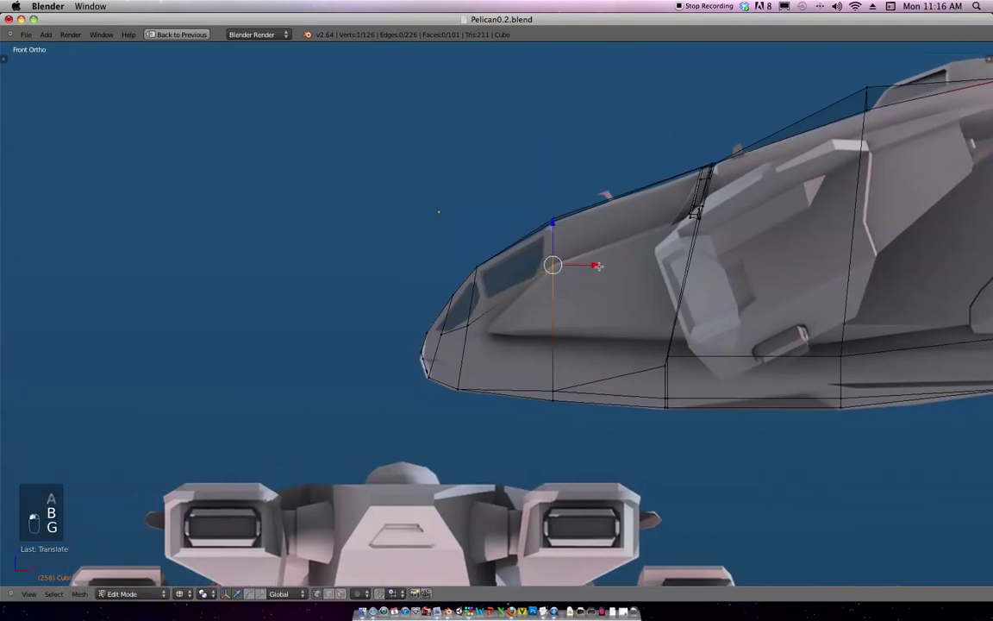
key("a")
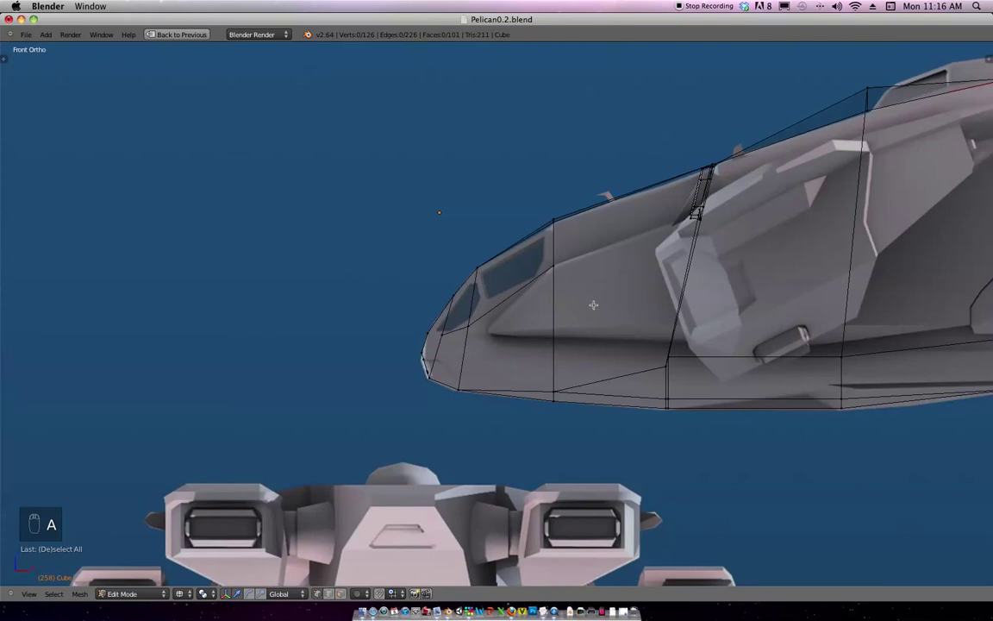
middle_click_drag(593, 304, 654, 278, "shift")
scroll(545, 333, "up", 3)
middle_click_drag(521, 326, 635, 311, "shift")
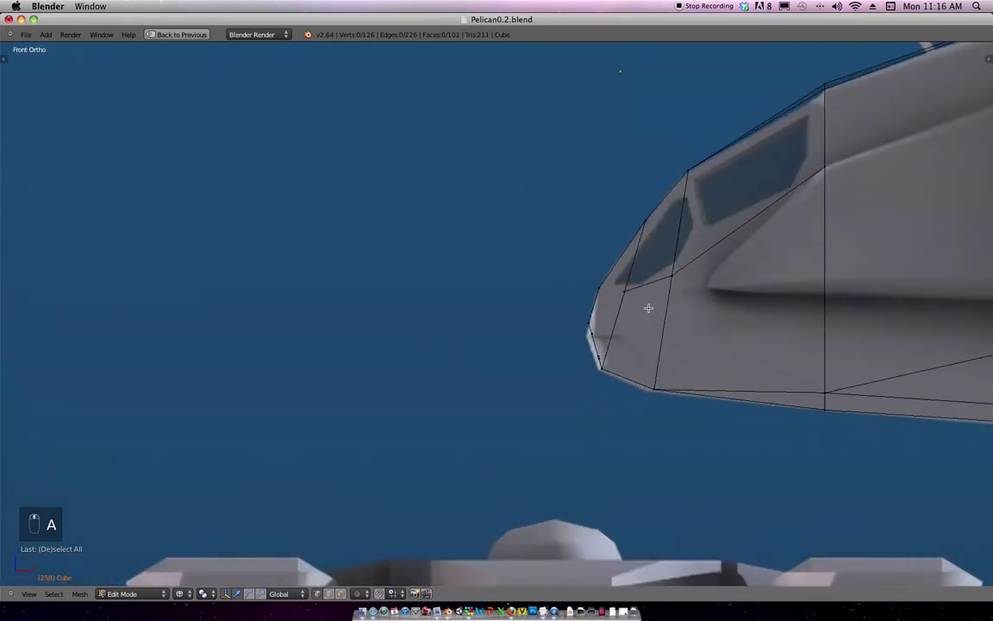
key("k")
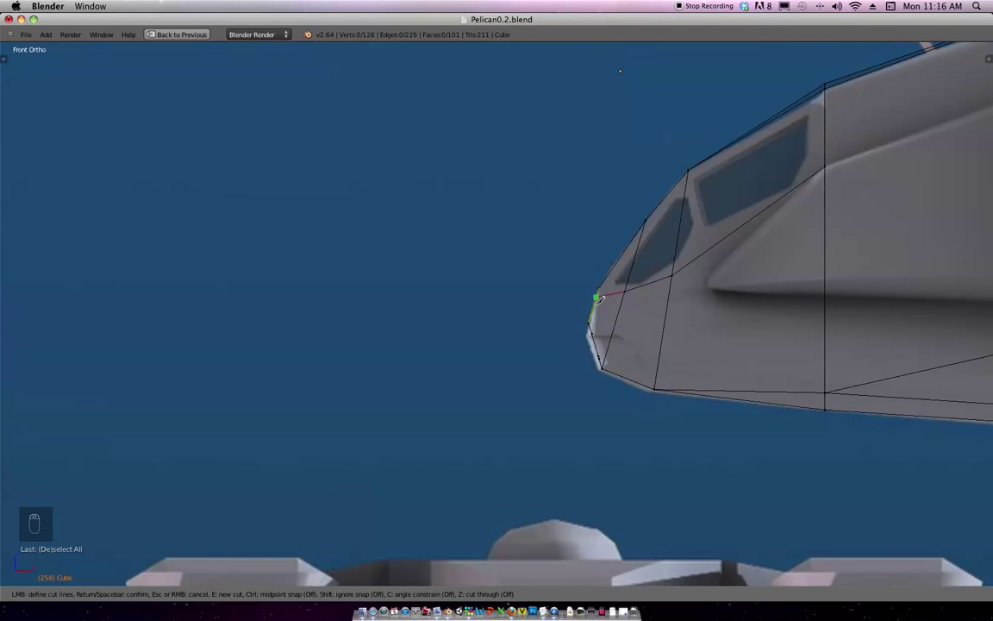
key("Return")
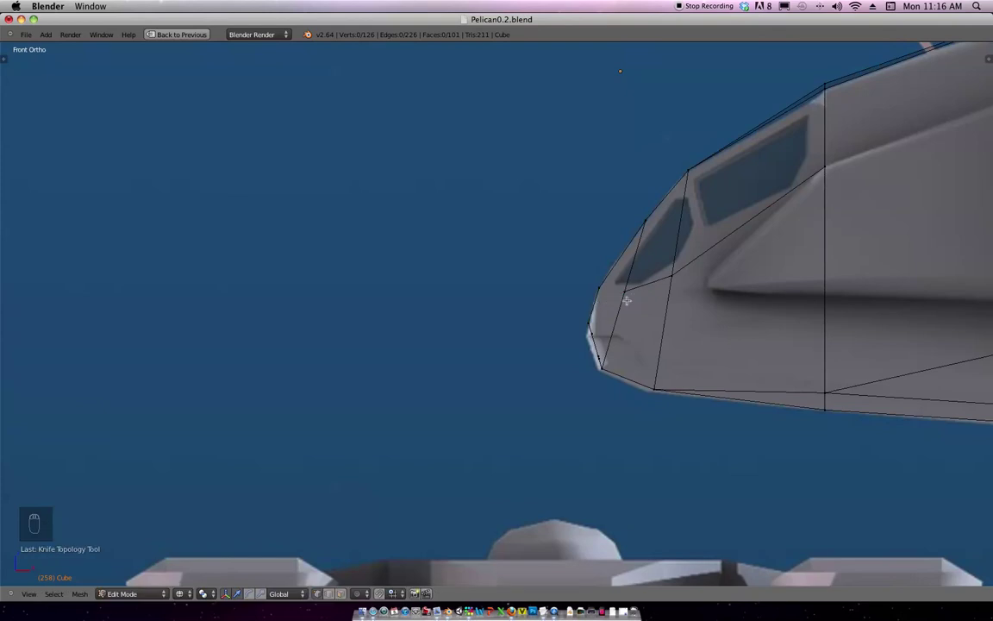
key("super+z")
key("super+z")
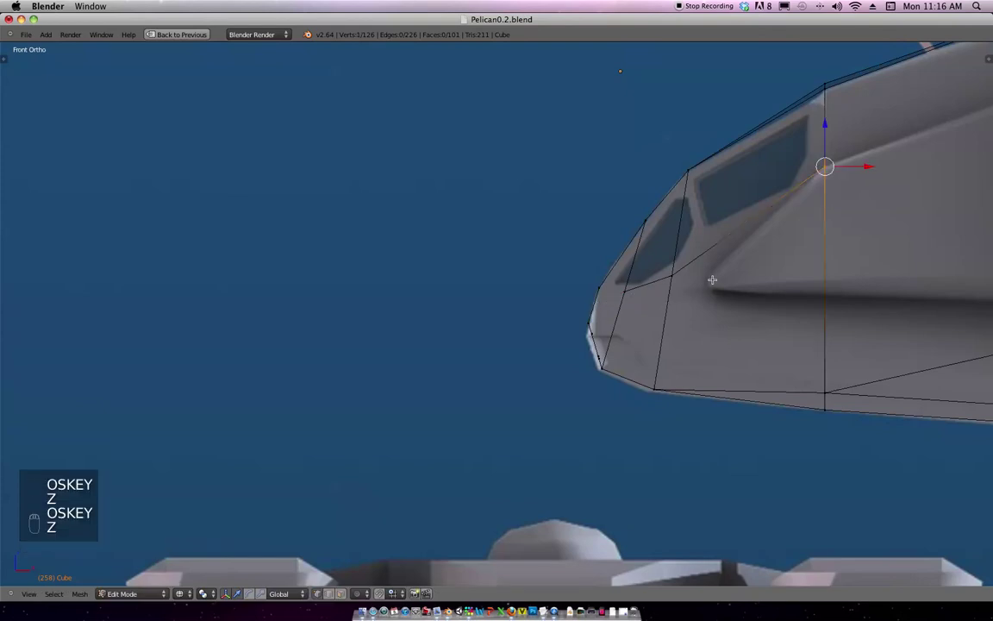
key("shift+super+z")
Knife-cut an edge from the loop's front vertex to the front outline of the nose.
scroll(712, 276, "up", 4)
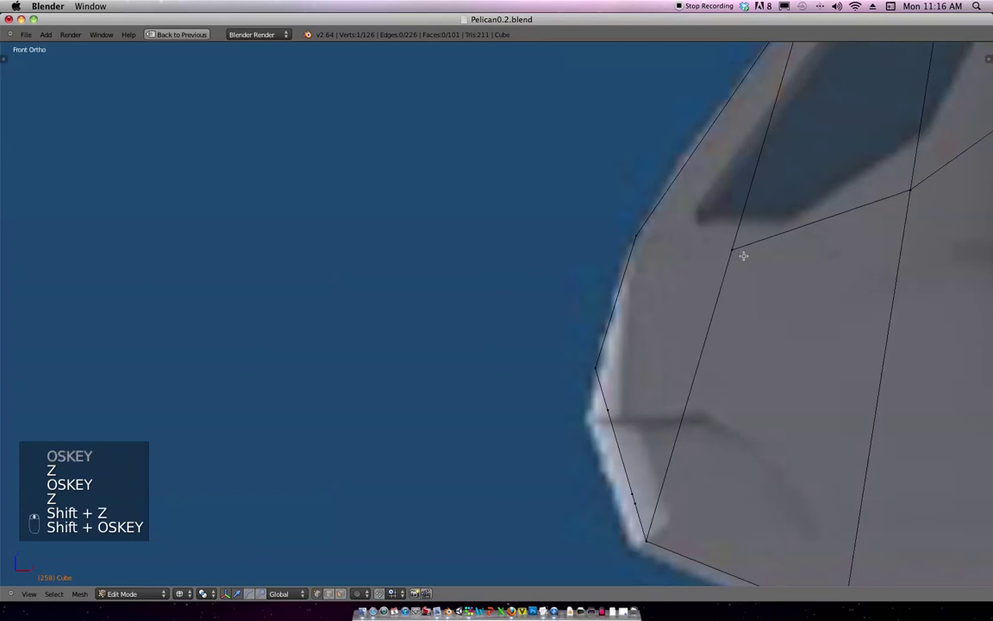
key("k")
left_click(731, 250)
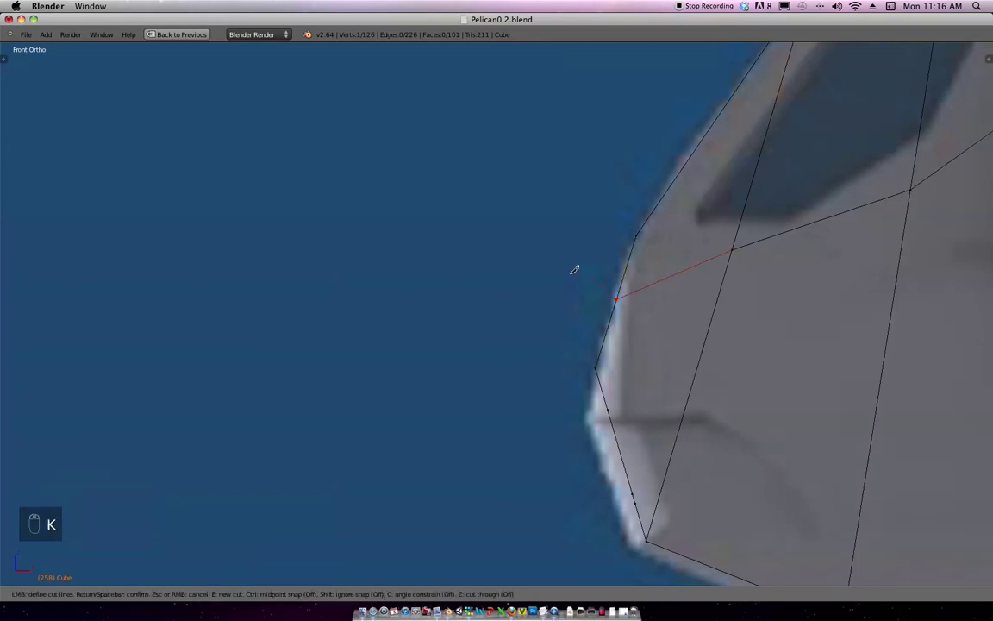
left_click(575, 270)
key("Return")
scroll(635, 285, "down", 5)
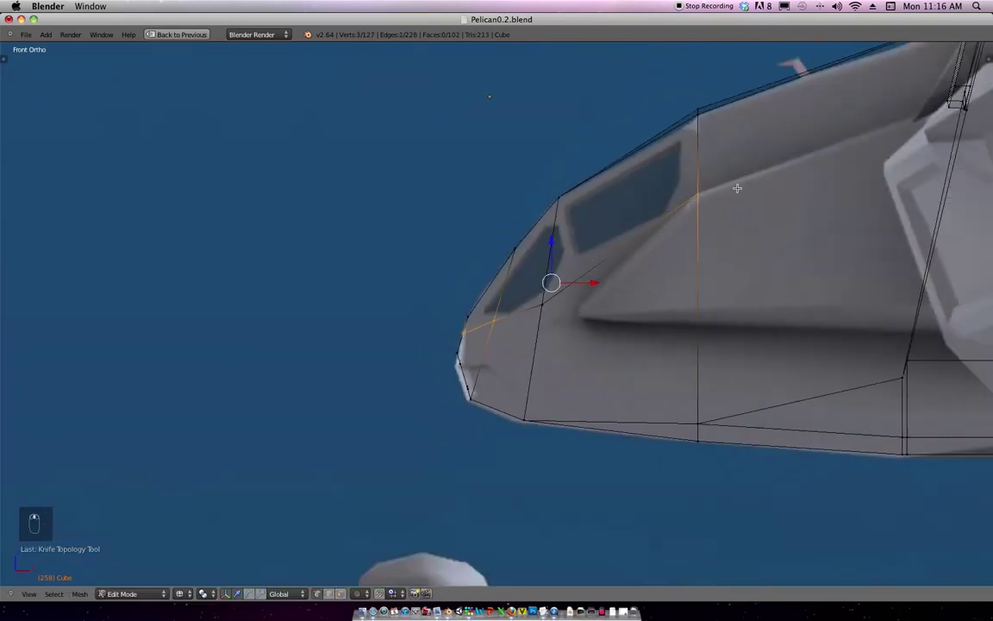
Try to reposition the new vertex on the front outline of the nose, and undo the move.
key("a")
key("b")
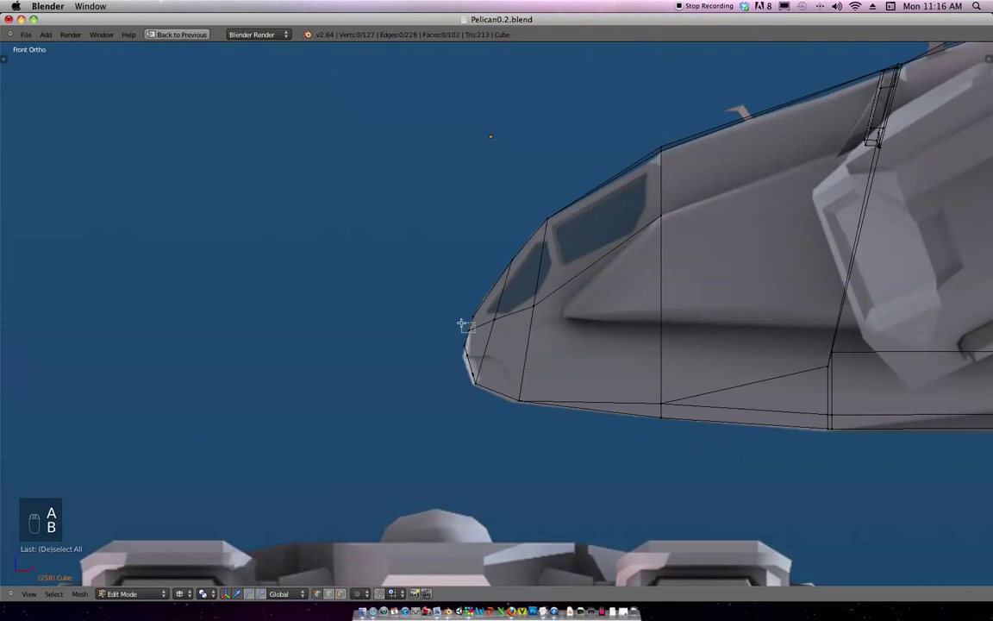
left_click_drag(463, 325, 483, 336)
scroll(481, 348, "up", 6)
key("g")
left_click(472, 377)
mouse_move(472, 376)
middle_mouse_down()
mouse_move(488, 369)
mouse_move(549, 378)
mouse_move(505, 338)
mouse_move(497, 349)
mouse_move(525, 346)
mouse_move(512, 339)
middle_mouse_up()
key("z")
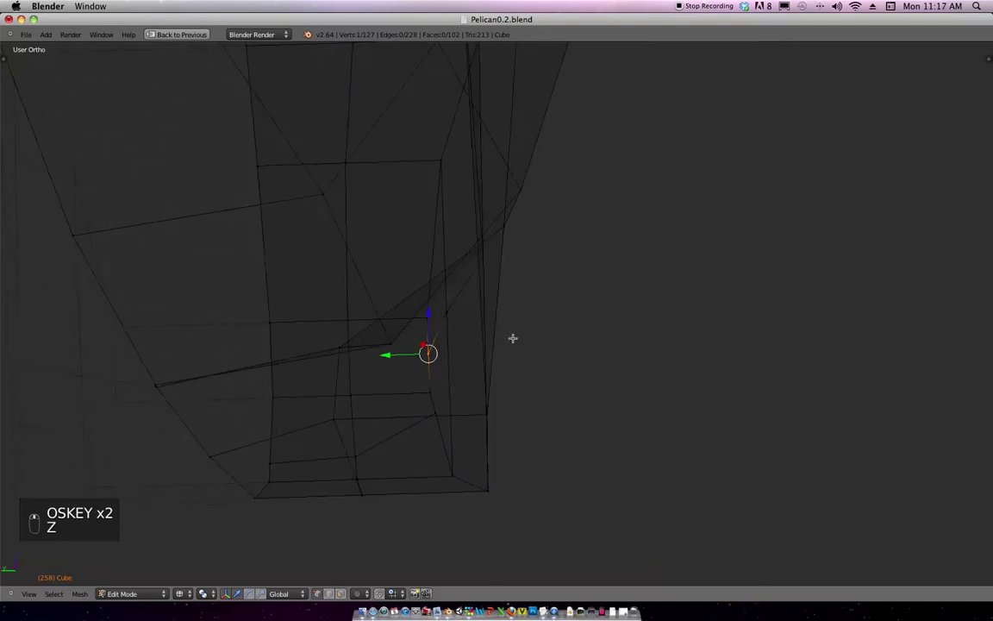
Try to knife-cut across the front of the nose, starting from the vertex at its outer edge.
key("KP_1")
key("KP_3")
middle_click_drag(656, 311, 689, 292, "ctrl")
middle_click_drag(752, 254, 485, 332, "shift")
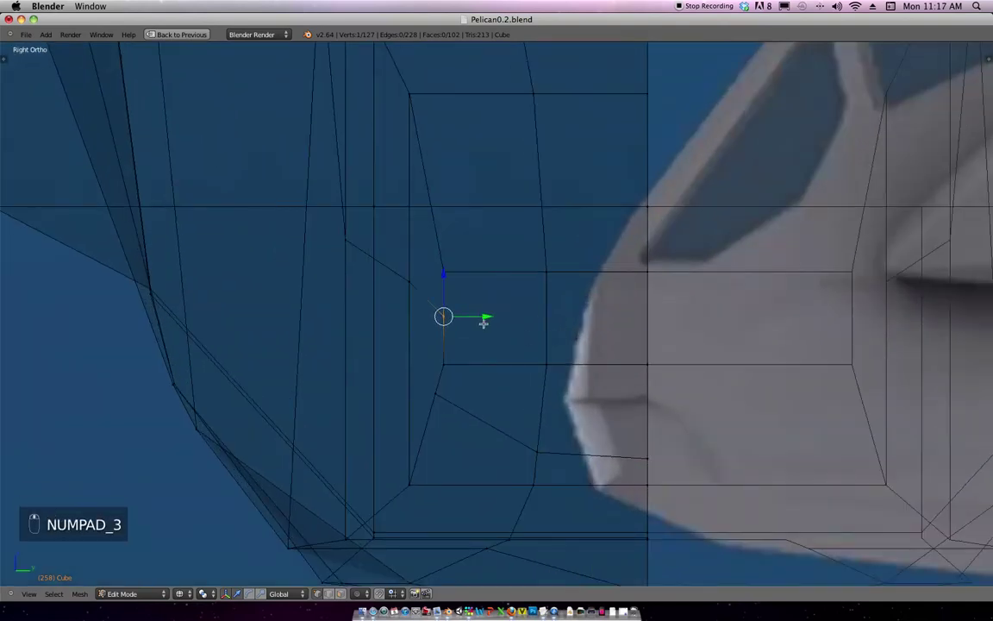
key("ctrl+r")
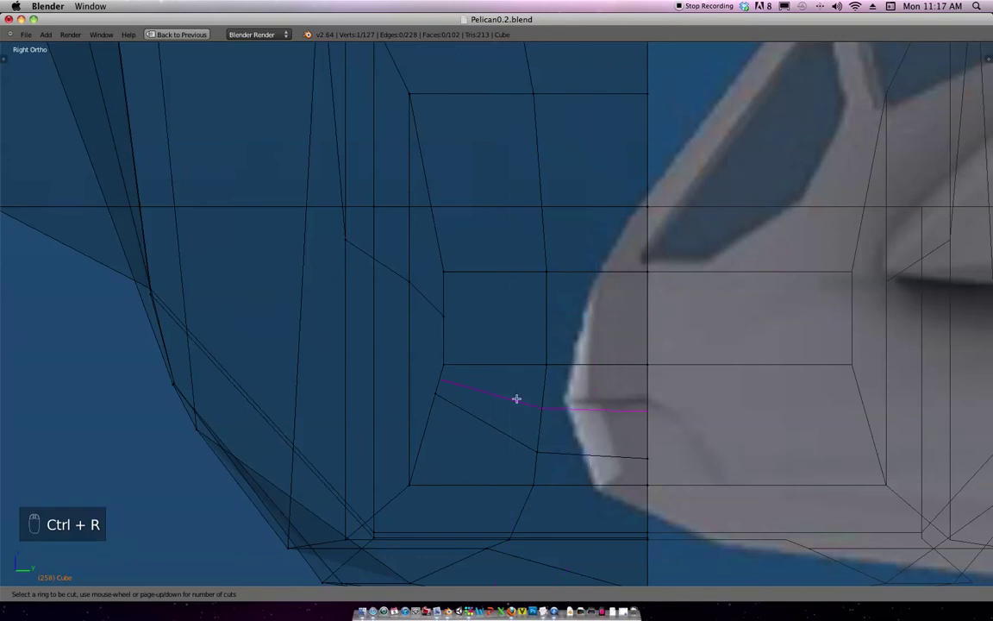
key("Escape")
key("k")
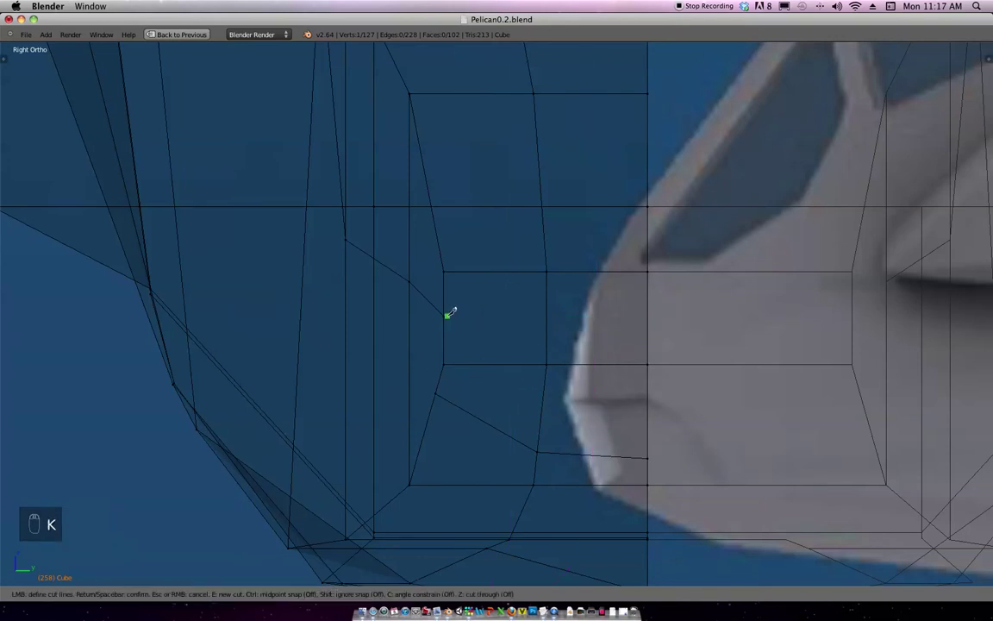
middle_click_drag(476, 317, 535, 319)
key("k")
key("k")
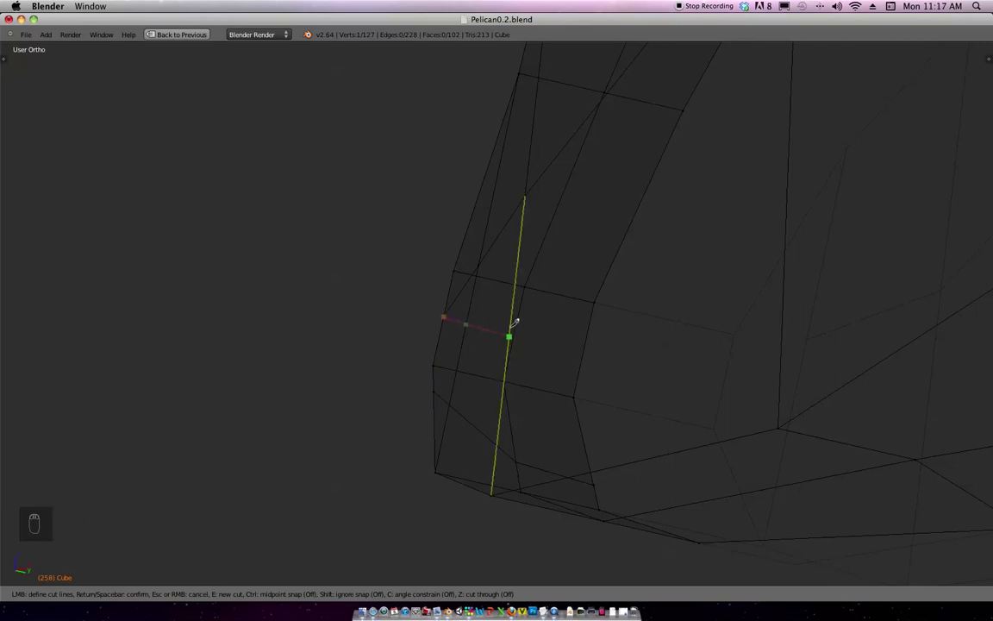
key("Return")
Undo the knife cut across the front of the nose.
middle_click_drag(518, 328, 594, 350)
key("super+z")
middle_click_drag(512, 339, 484, 341)
key("super+z")
Add a lengthwise loop cut along the side of the mid and rear fuselage in front view.
key("KP_1")
scroll(641, 312, "down", 8)
middle_click_drag(705, 254, 595, 256, "shift")
scroll(596, 256, "up", 5)
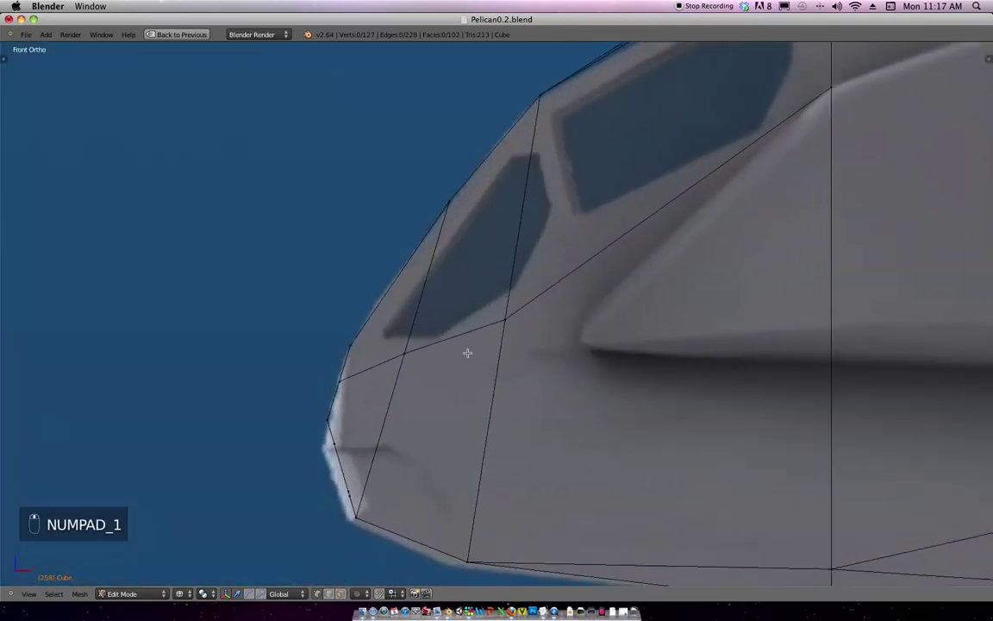
scroll(440, 385, "down", 7)
middle_click_drag(848, 172, 547, 259, "shift")
mouse_move(598, 286)
middle_mouse_down("shift")
mouse_move(578, 244)
mouse_move(632, 261)
mouse_move(585, 284)
mouse_move(589, 291)
middle_mouse_up("shift")
key("KP_1")
scroll(550, 283, "down", 1)
key("KP_1")
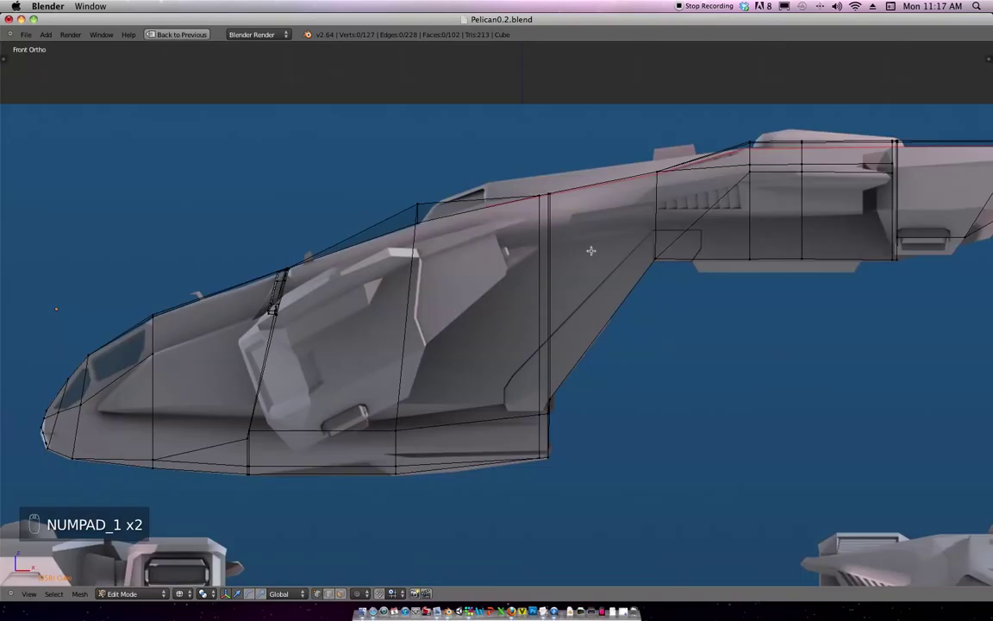
key("ctrl+r")
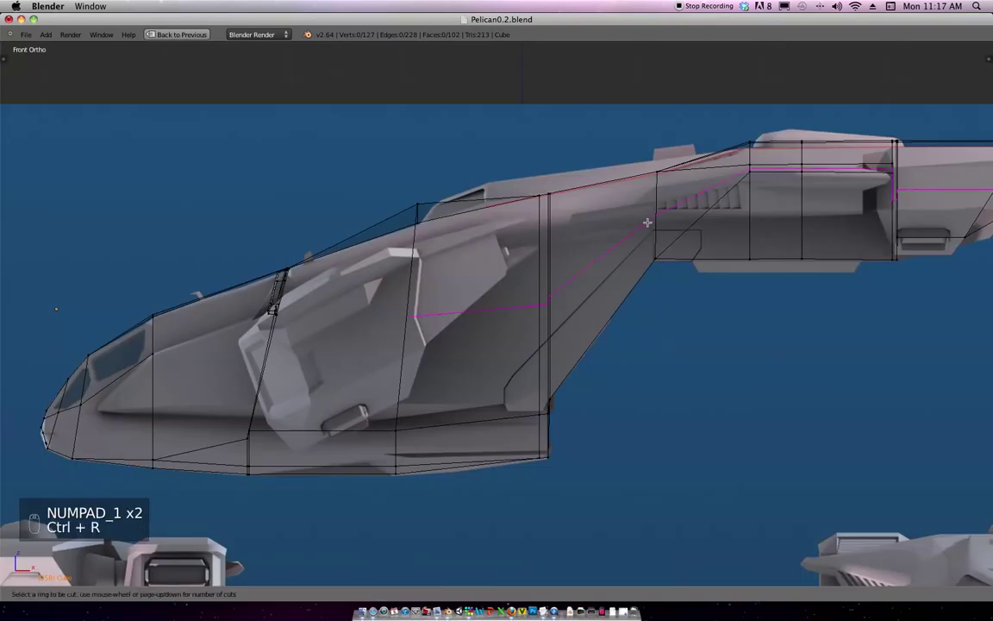
left_click(645, 222)
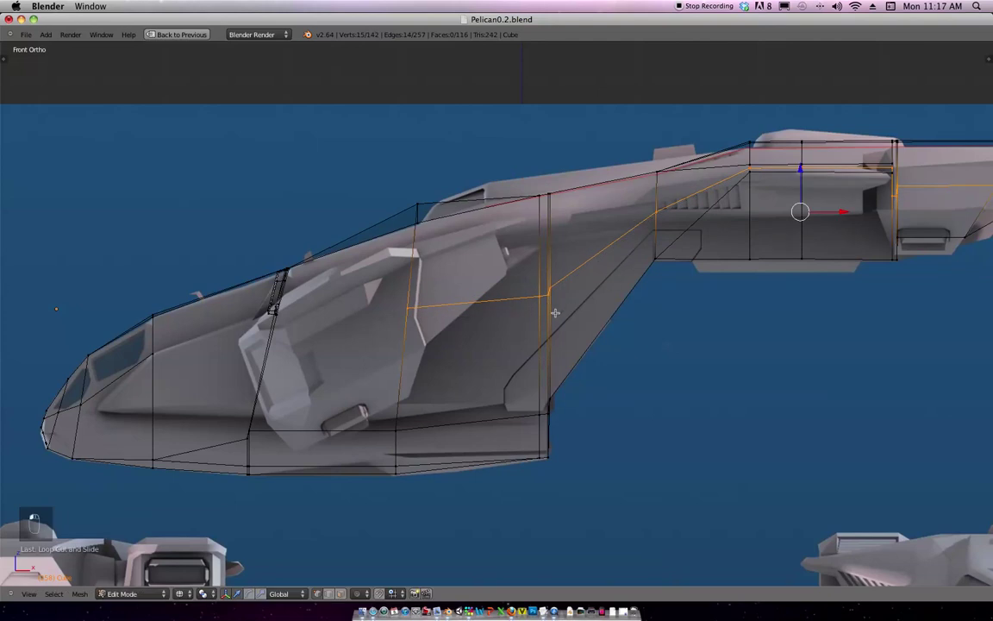
Raise the new loop's three vertices at the closely spaced vertical edges mid-fuselage along Z.
key("a")
key("b")
left_click_drag(556, 310, 517, 274)
key("g")
key("z")
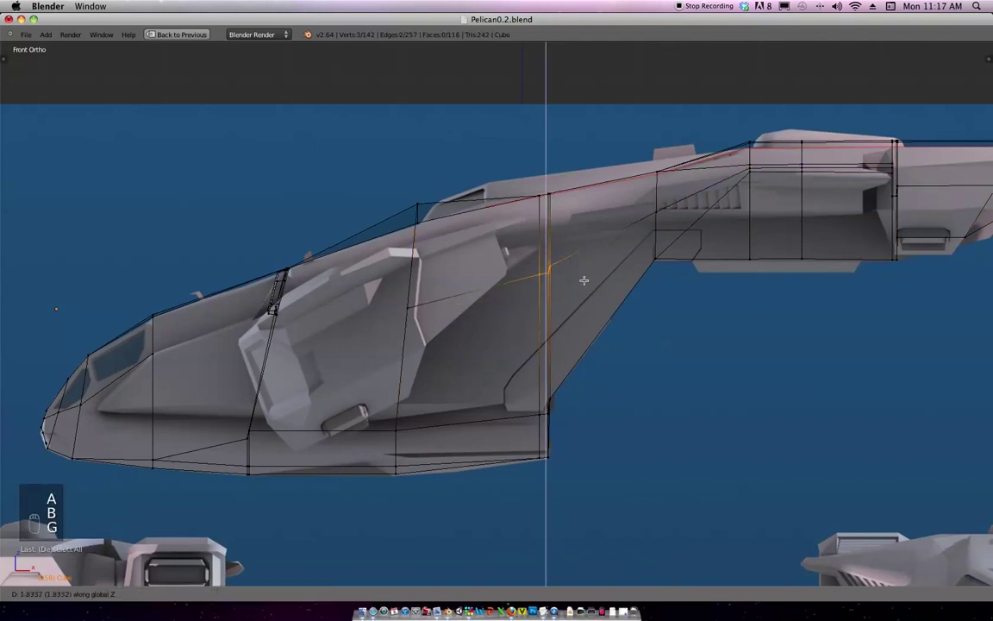
left_click(580, 258)
scroll(569, 267, "up", 6)
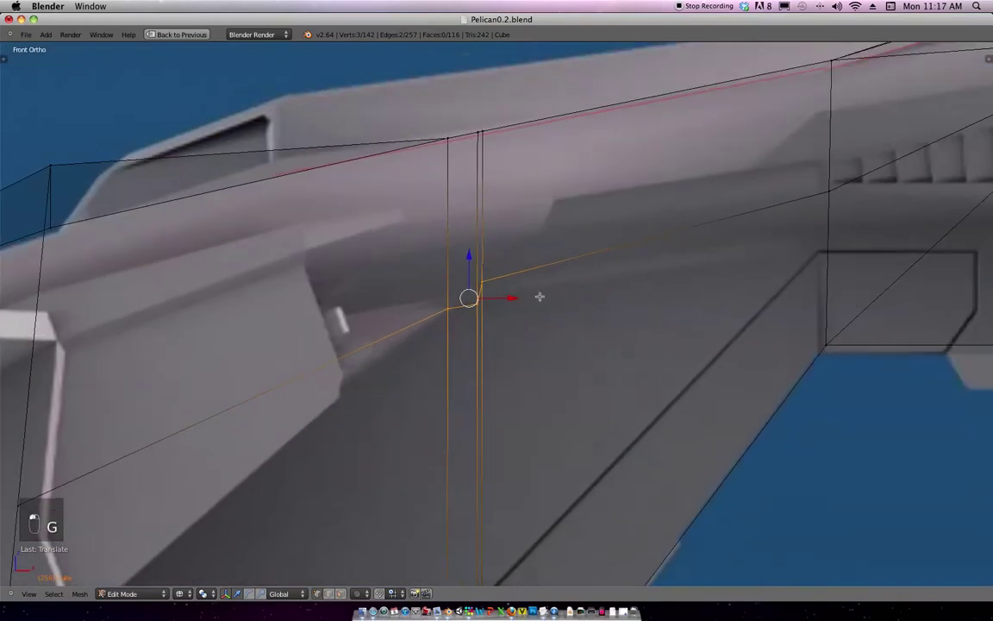
Lower the rearmost of those three vertices along Z to line up with its neighbour.
key("a")
key("b")
left_click_drag(473, 289, 490, 274)
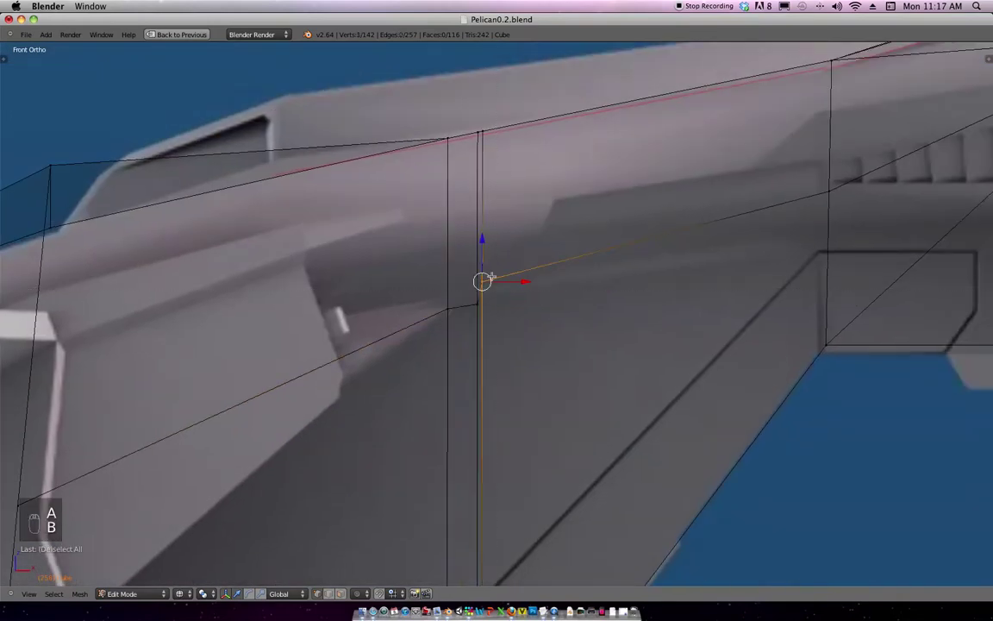
key("g")
key("z")
left_click(524, 301)
key("g")
key("z")
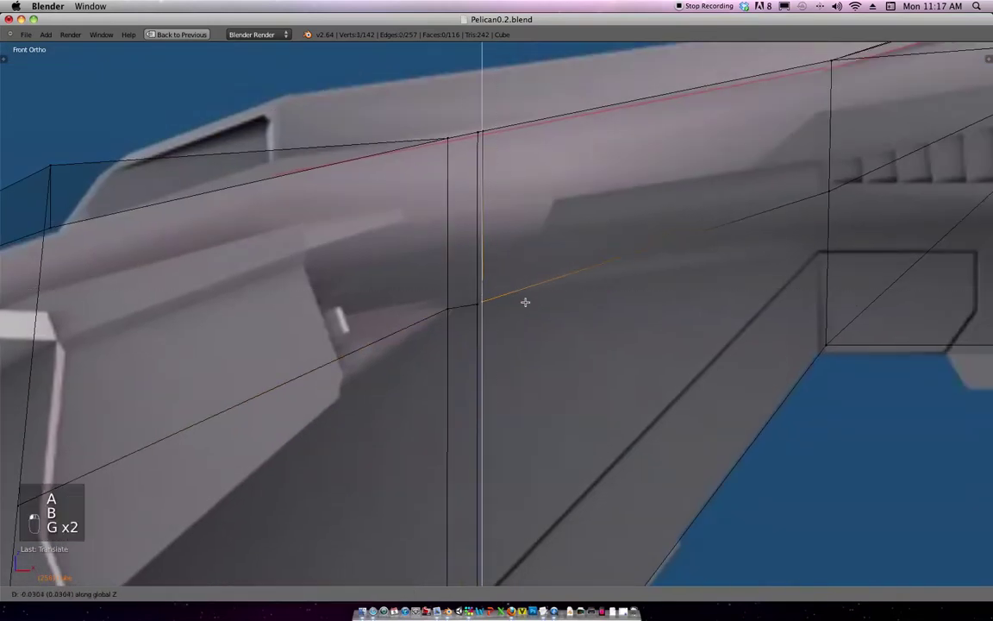
left_click(527, 249)
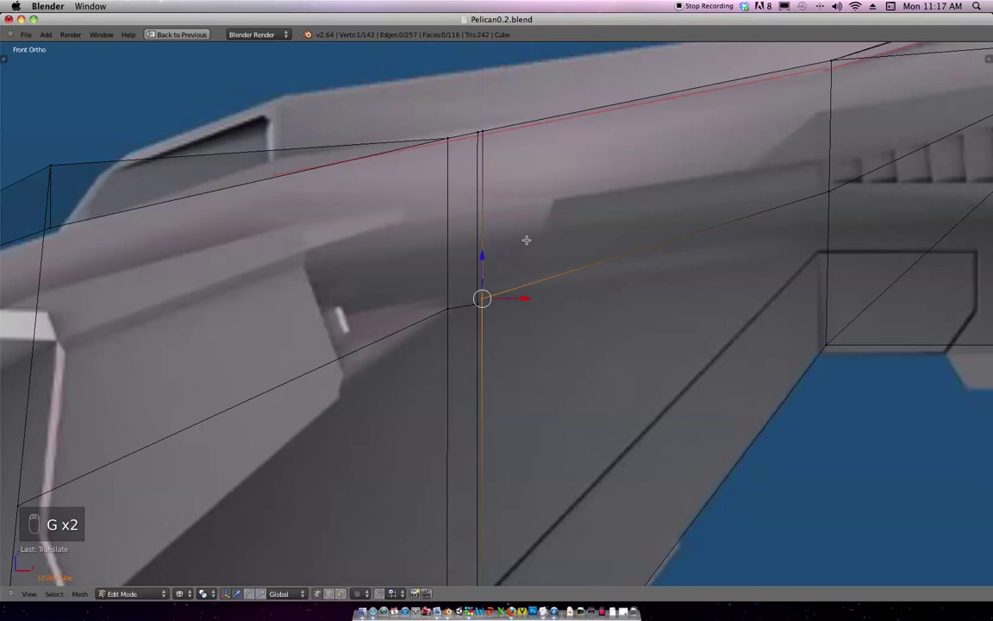
Raise the middle of the three closely spaced side vertices at mid-fuselage along Z into line with its neighbours.
key("a")
scroll(485, 310, "up", 5)
left_click_drag(440, 297, 465, 276)
key("g")
key("z")
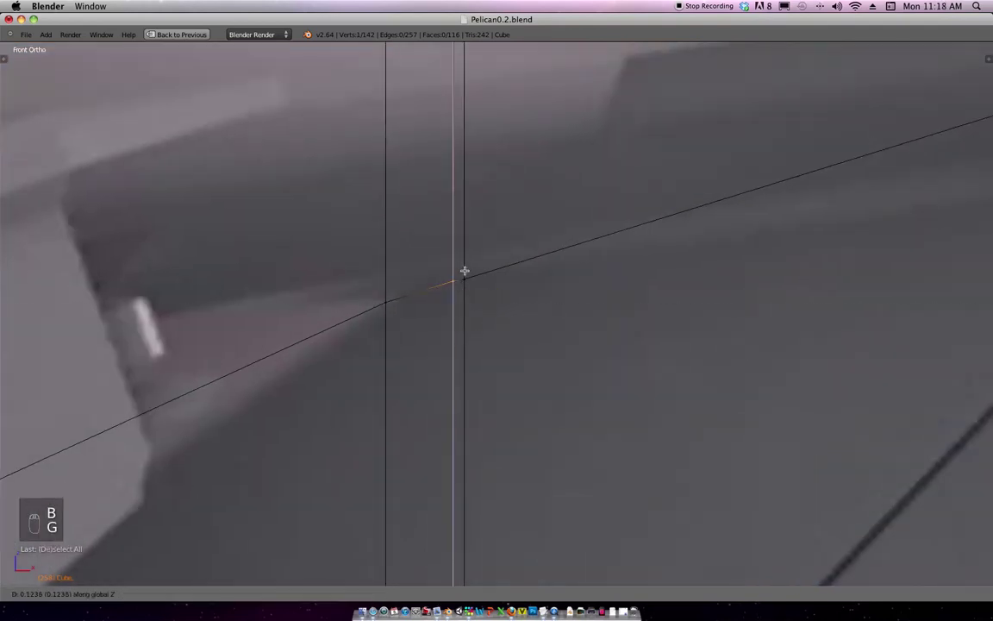
left_click(465, 266)
Move the rearmost of the three closely spaced side vertices to even out the lengthwise side edge.
key("a")
left_click_drag(461, 271, 485, 285)
key("g")
left_click(492, 281)
scroll(492, 282, "down", 4)
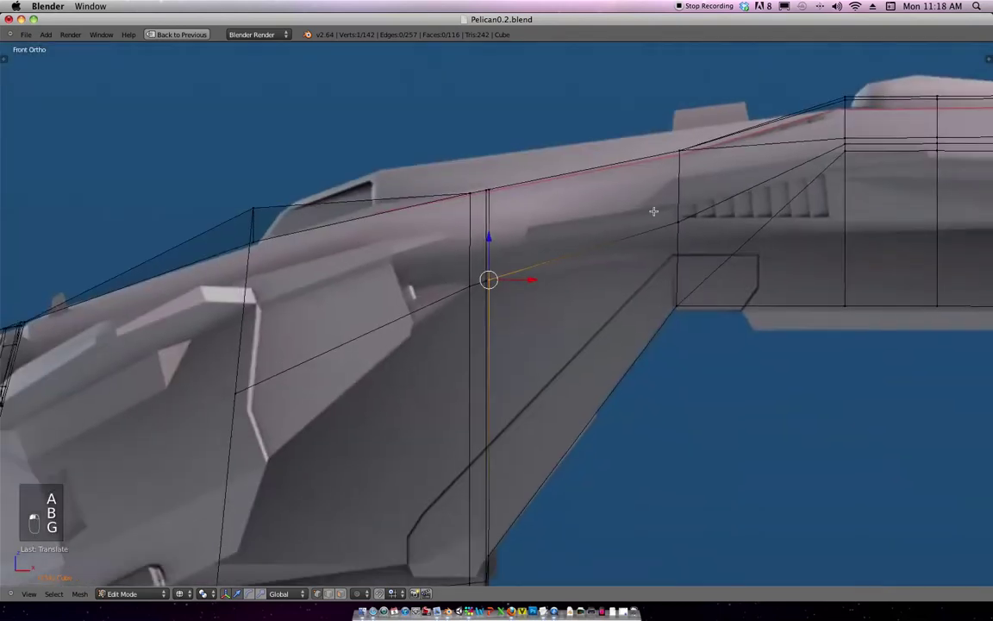
scroll(653, 212, "down", 5)
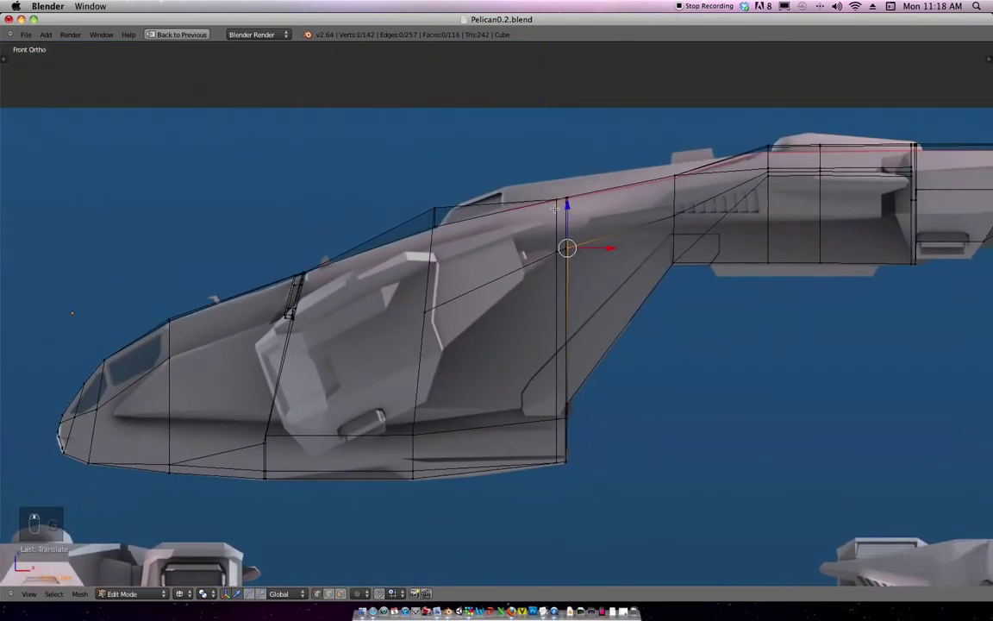
Lower the protruding top vertex ahead of the closely spaced edges along Z onto the drawing's upper hull line.
scroll(326, 151, "up", 1)
key("a")
key("b")
left_click_drag(457, 226, 482, 212)
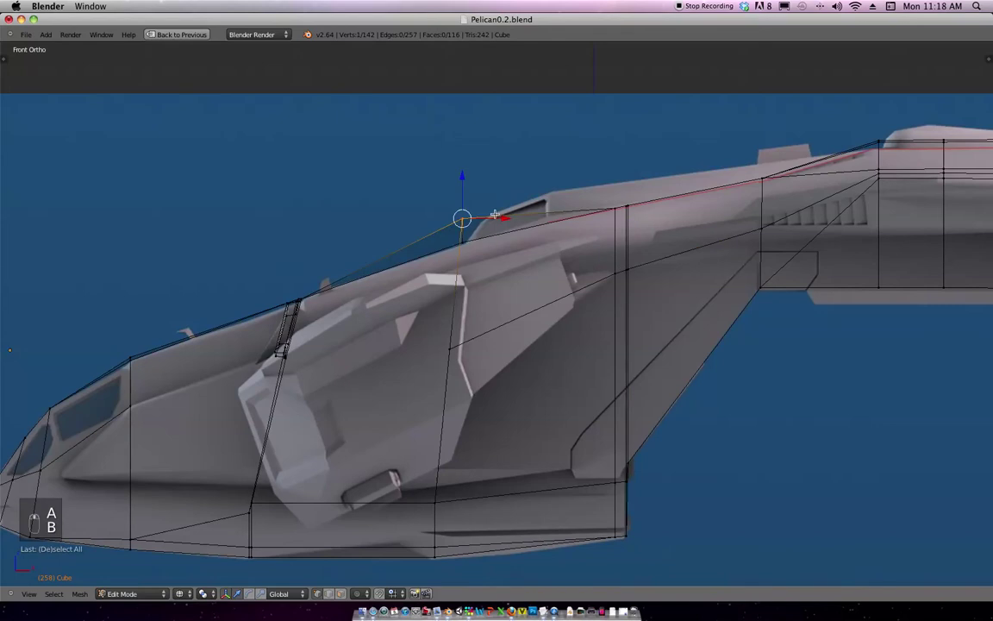
key("g")
key("z")
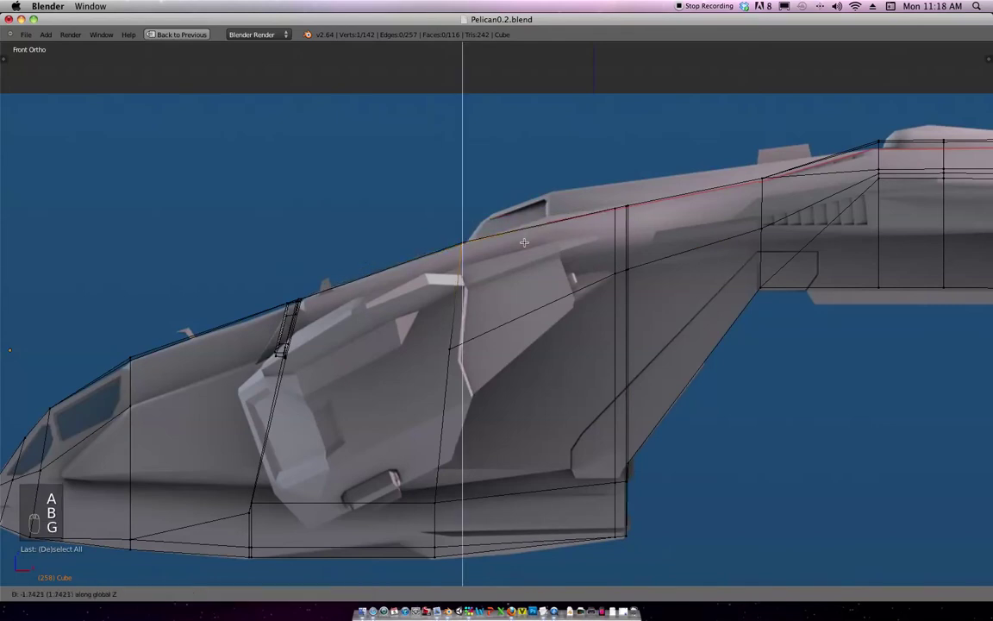
left_click(524, 242)
Raise the front end vertex of the lengthwise side edge along Z, directly below the lowered top vertex.
middle_click_drag(635, 324, 595, 222, "shift")
scroll(649, 210, "up", 1)
middle_click_drag(639, 192, 610, 211, "shift")
key("a")
key("a")
key("a")
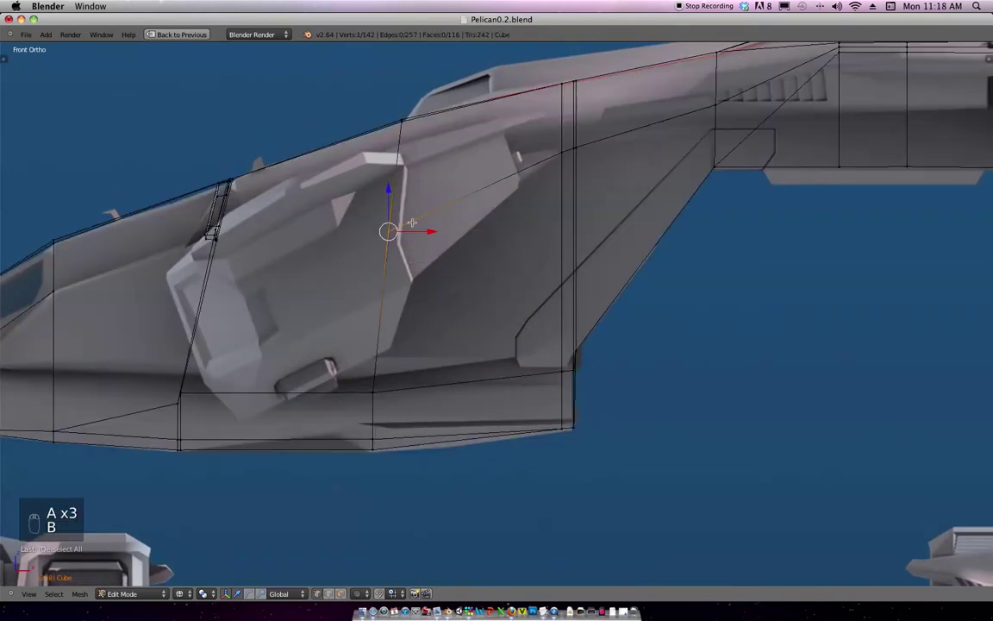
key("g")
key("z")
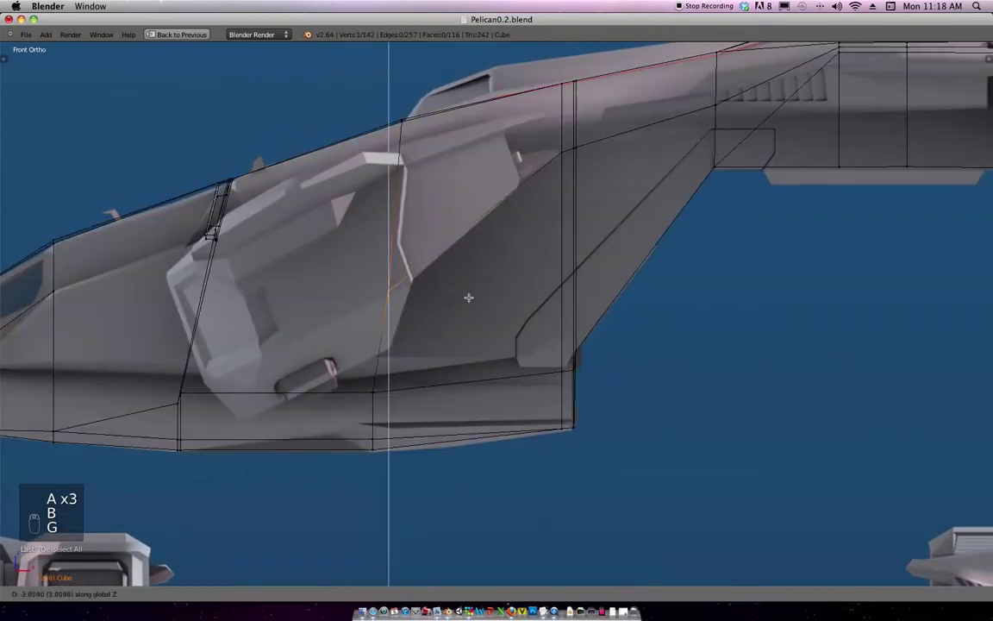
left_click(435, 207)
middle_click_drag(468, 244, 546, 229, "shift")
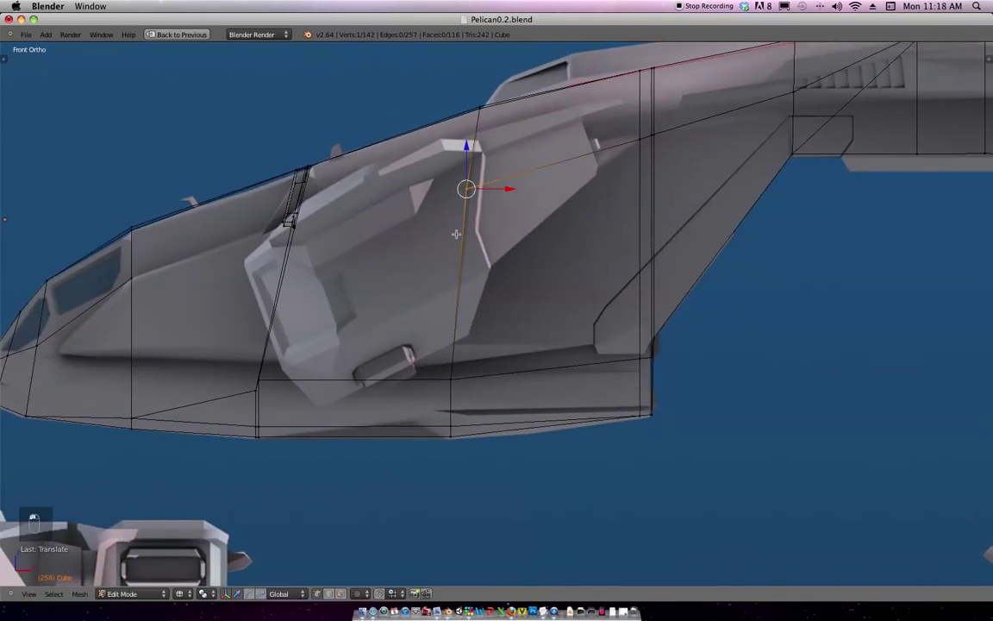
key("ctrl+r")
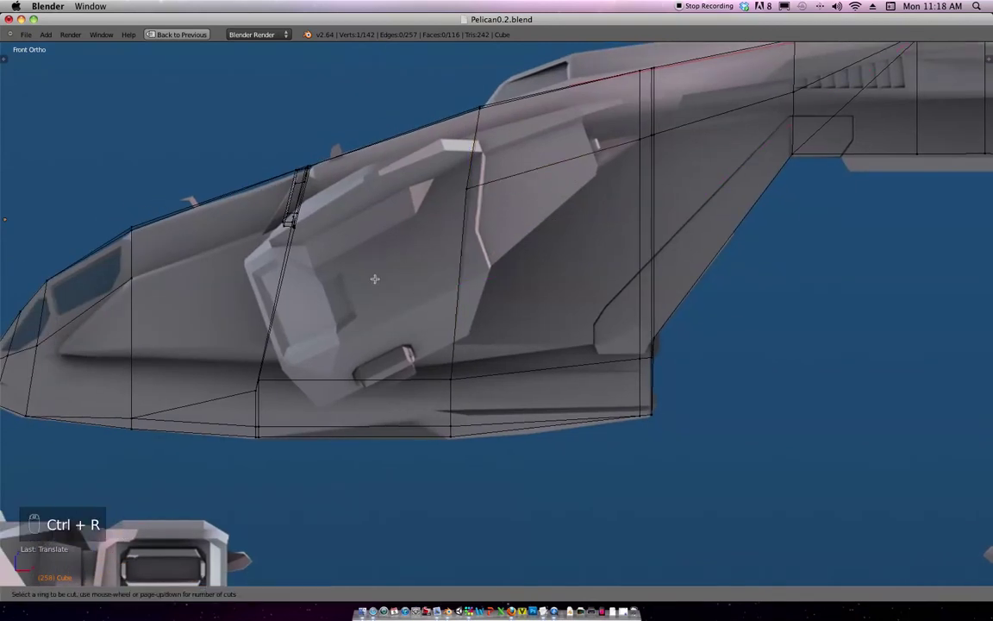
key("Escape")
middle_click_drag(416, 221, 340, 249, "ctrl")
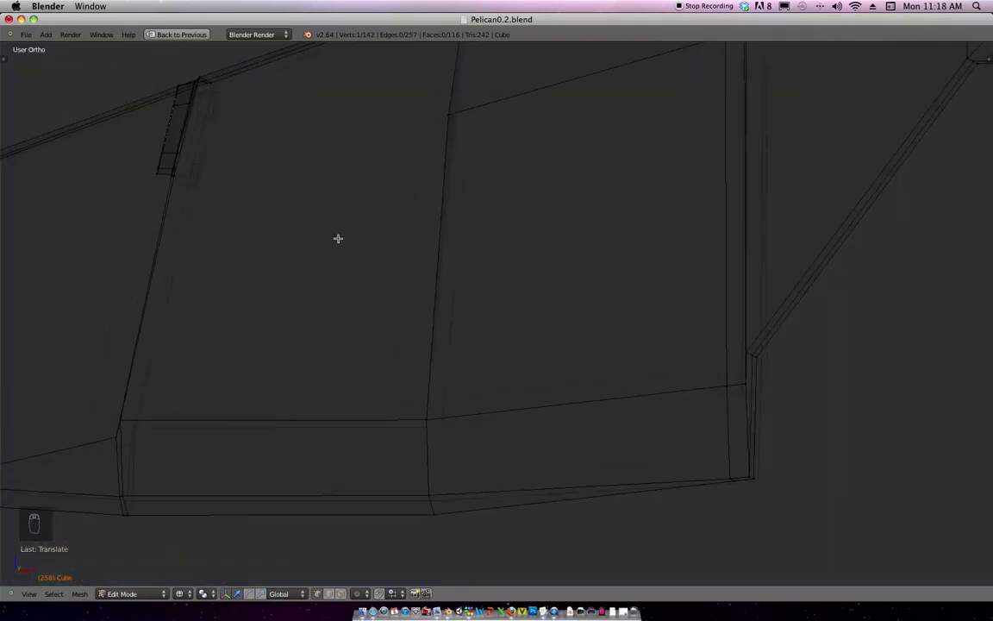
key("z")
key("KP_1")
scroll(251, 189, "down", 5)
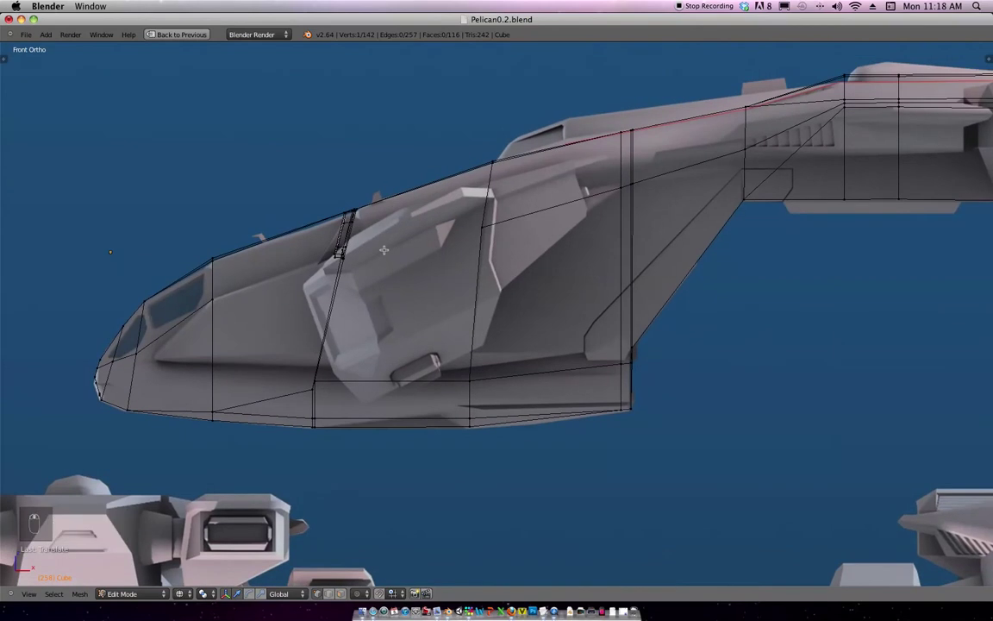
Knife-cut an edge from the side contour behind the cockpit window back to the front end of the lengthwise side edge.
key("k")
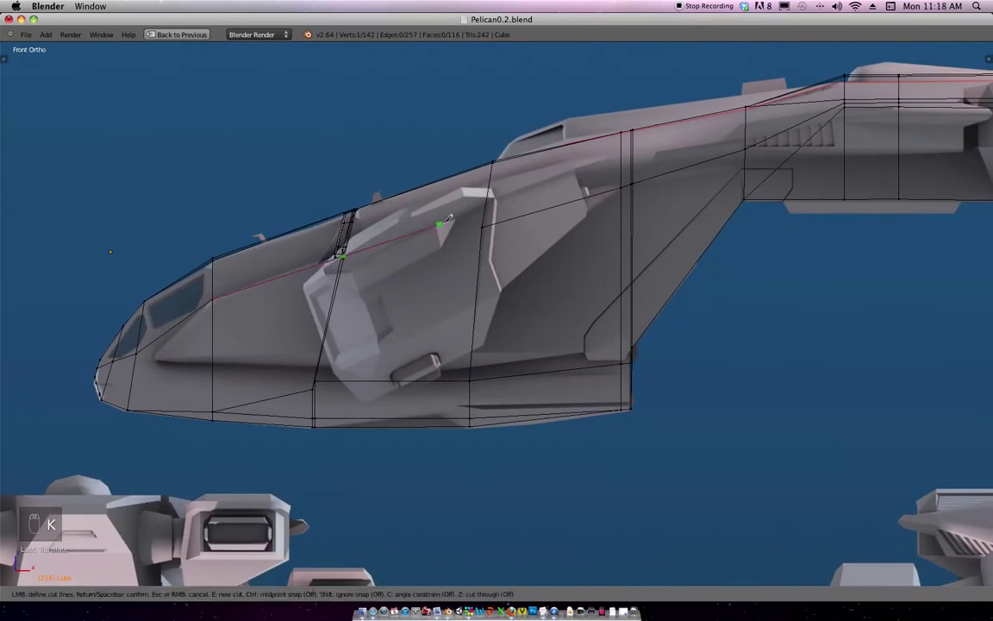
left_click(483, 225)
key("Return")
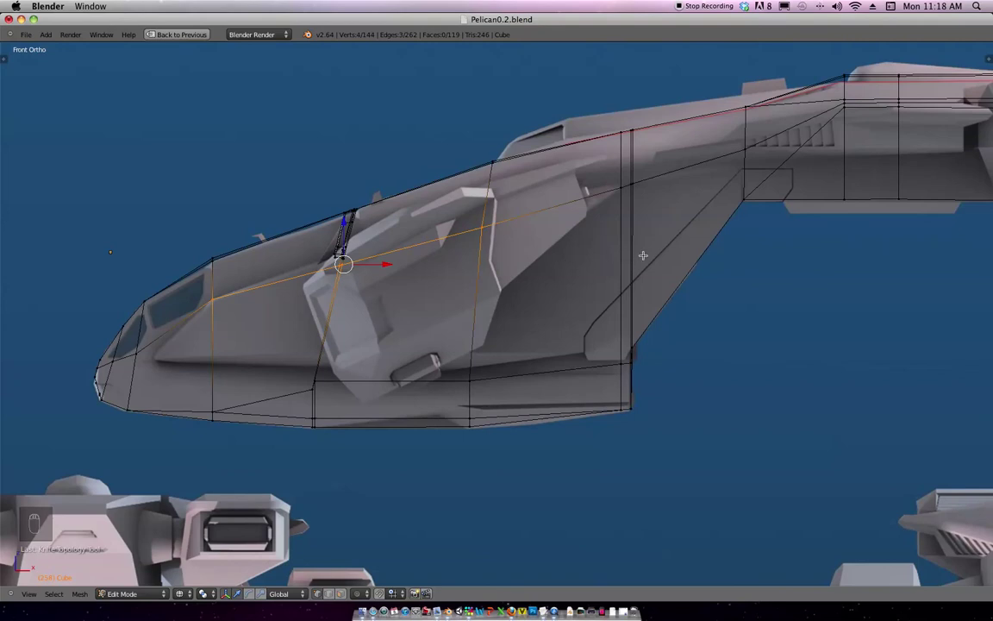
Leave Edit Mode and rotate the whole fuselage 90 degrees about Z to face the front view.
scroll(642, 255, "down", 5)
middle_click_drag(670, 292, 674, 287, "shift")
key("Tab")
scroll(655, 298, "down", 3)
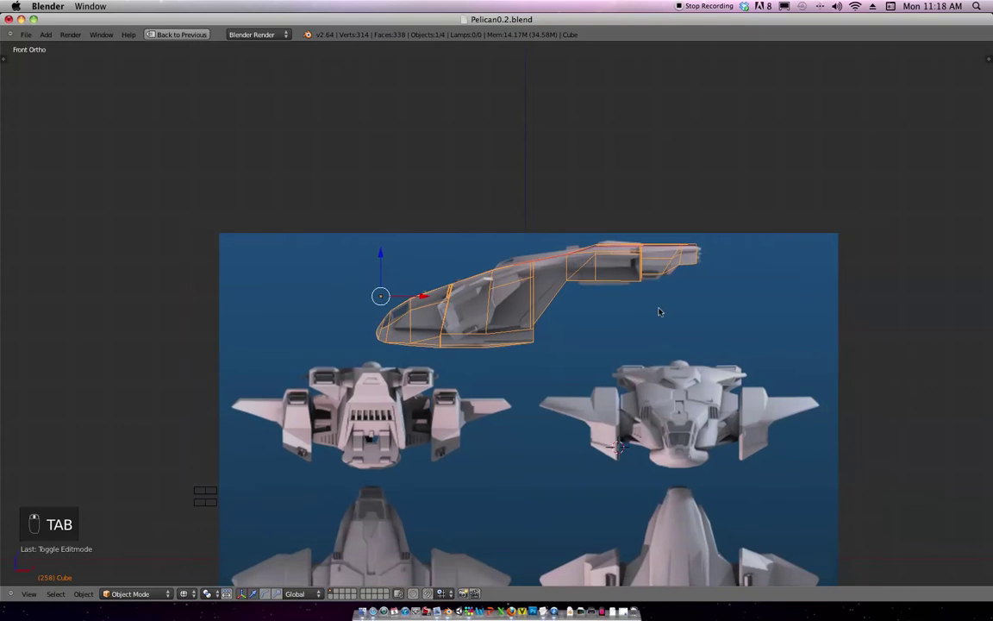
key("r")
key("9")
key("0")
key("Return")
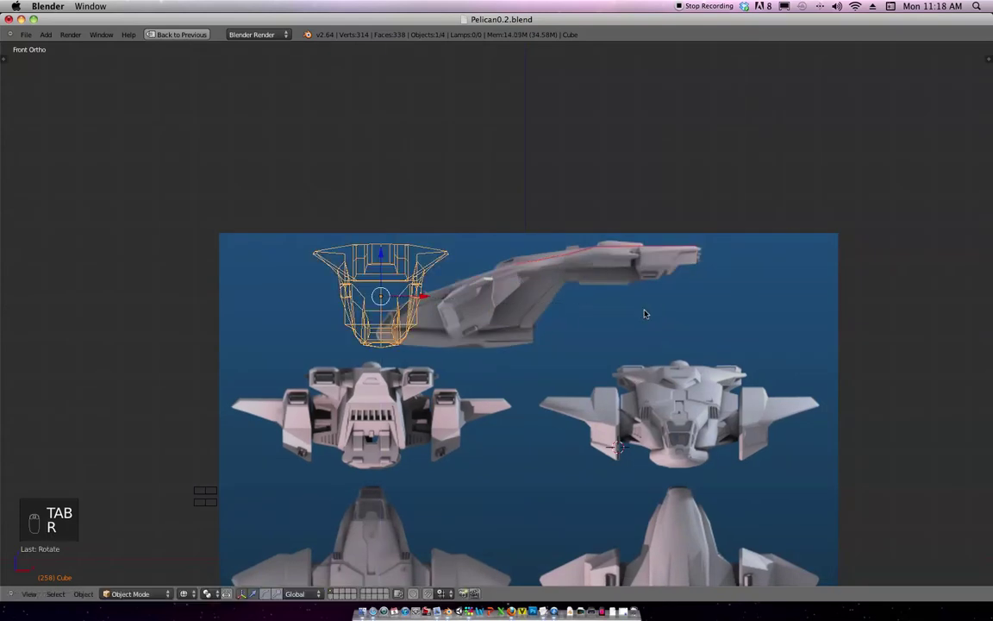
Move the rotated fuselage onto the dropship's rear-view drawing.
key("g")
key("Return")
key("g")
left_click(636, 362)
middle_click_drag(525, 422, 601, 354, "shift")
scroll(601, 355, "up", 3)
middle_click_drag(543, 331, 638, 240, "shift")
scroll(638, 239, "up", 5)
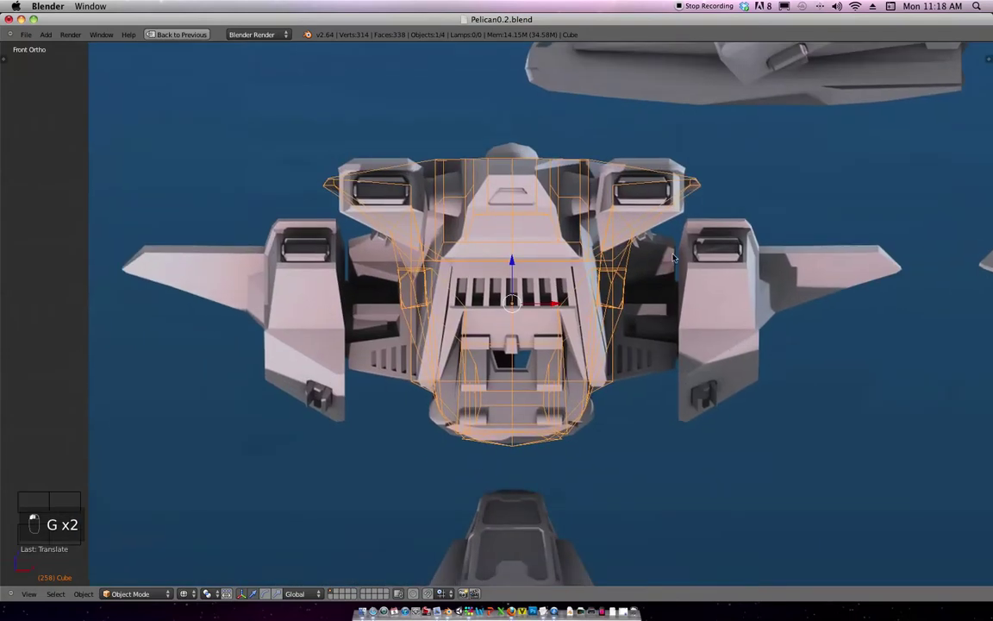
Fine-tune the fuselage's height along Z to match the rear-view drawing.
key("g")
key("z")
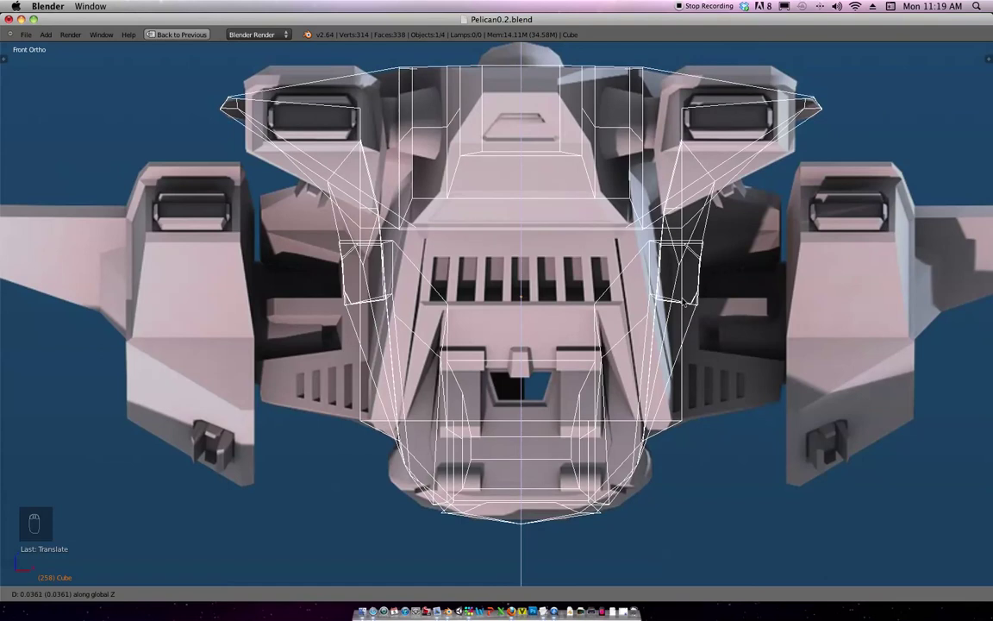
left_click(684, 301)
middle_click_drag(705, 283, 709, 264, "ctrl")
middle_click_drag(492, 313, 517, 272, "shift")
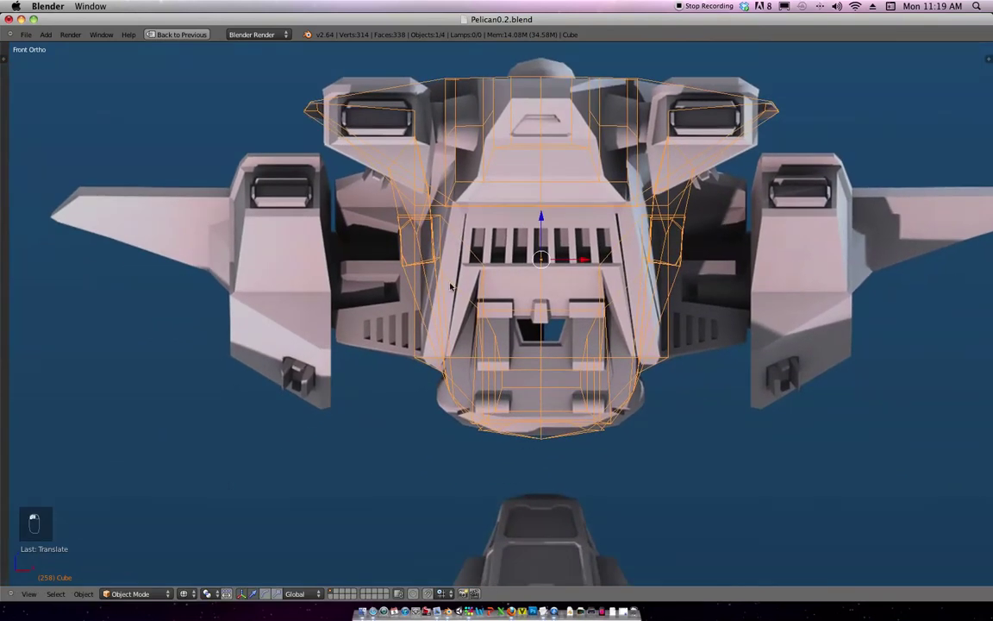
Select the nose and forward fuselage section in Edit Mode and hide it, leaving the rear hull shown.
mouse_move(682, 254)
middle_mouse_down()
mouse_move(693, 228)
mouse_move(681, 274)
middle_mouse_up()
key("Tab")
middle_click_drag(639, 310, 636, 335, "shift")
mouse_move(635, 347)
middle_mouse_down("ctrl")
mouse_move(649, 305)
mouse_move(731, 310)
mouse_move(749, 231)
mouse_move(732, 244)
mouse_move(752, 237)
middle_mouse_up("ctrl")
key("z")
key("z")
key("a")
key("b")
key("b")
left_click_drag(525, 403, 333, 214)
middle_click(525, 355)
right_click(526, 360)
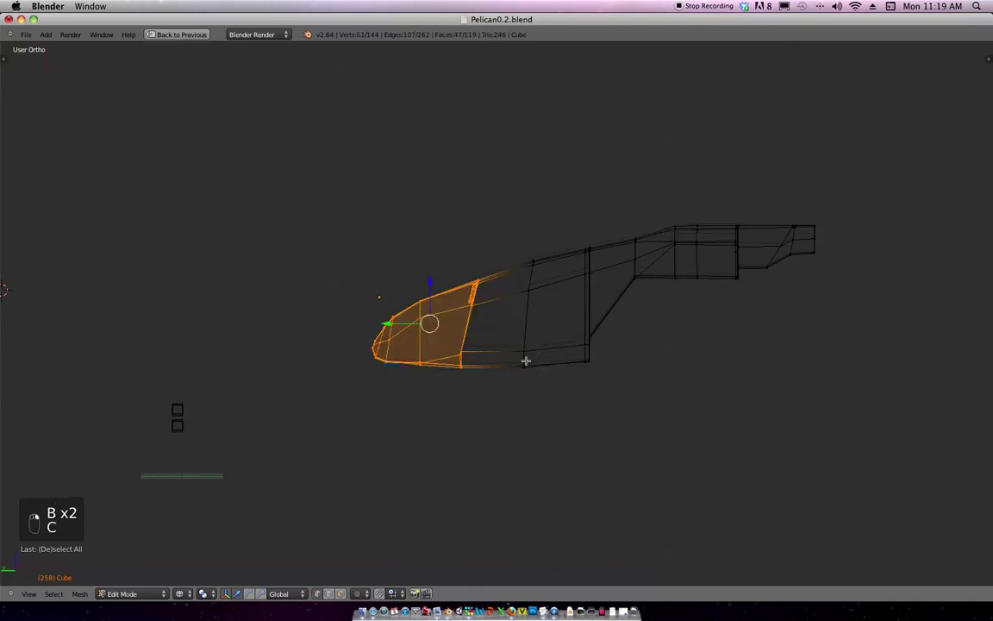
key("h")
middle_click_drag(585, 374, 562, 378)
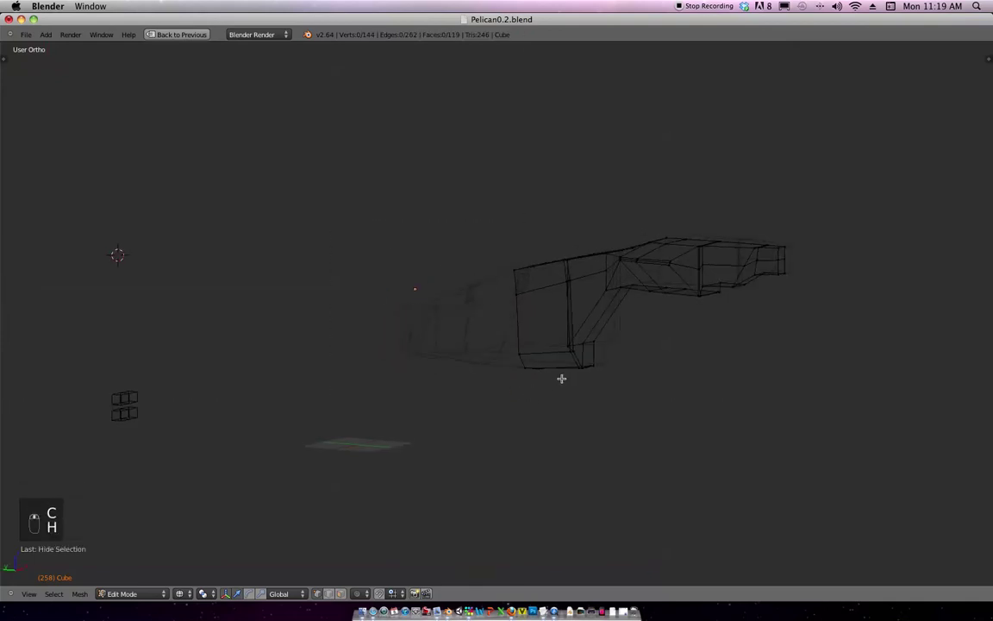
Examine the upper tail's wireframe against the rear-view drawing in front view.
key("KP_1")
key("z")
key("z")
key("z")
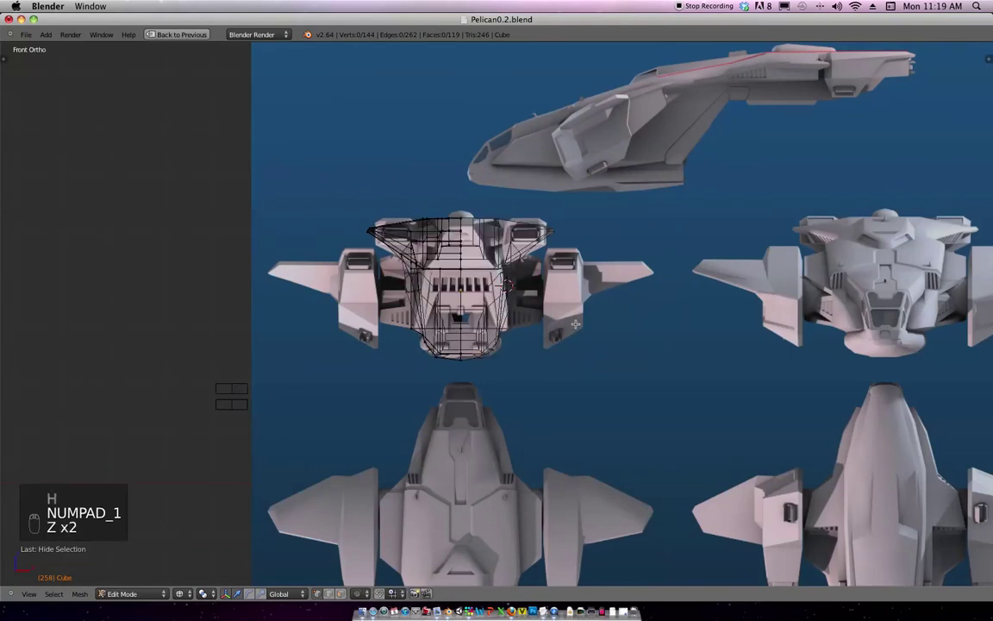
key("z")
scroll(572, 328, "up", 4)
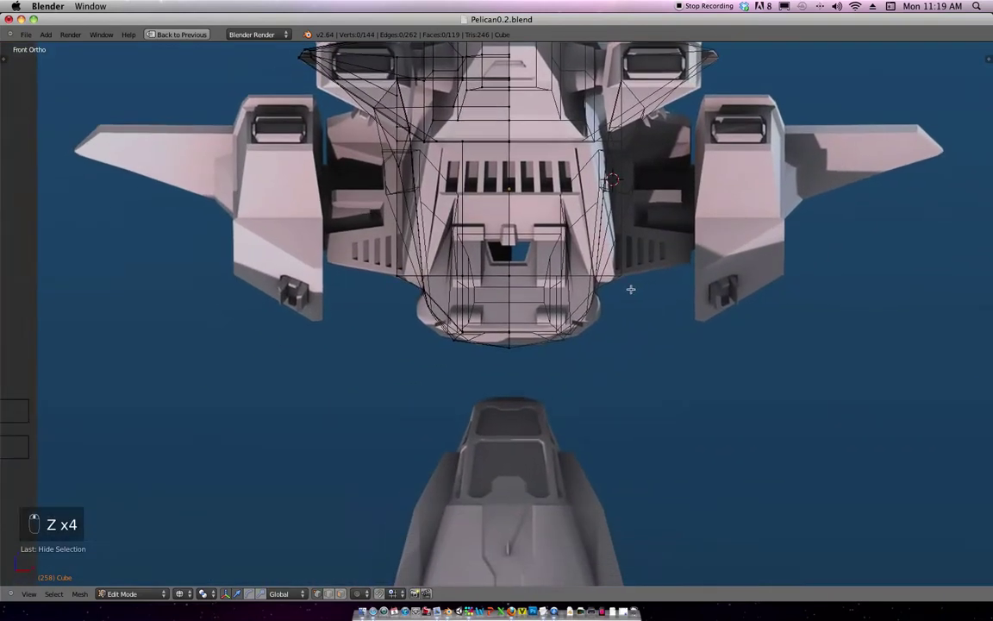
middle_click_drag(631, 289, 532, 511, "ctrl")
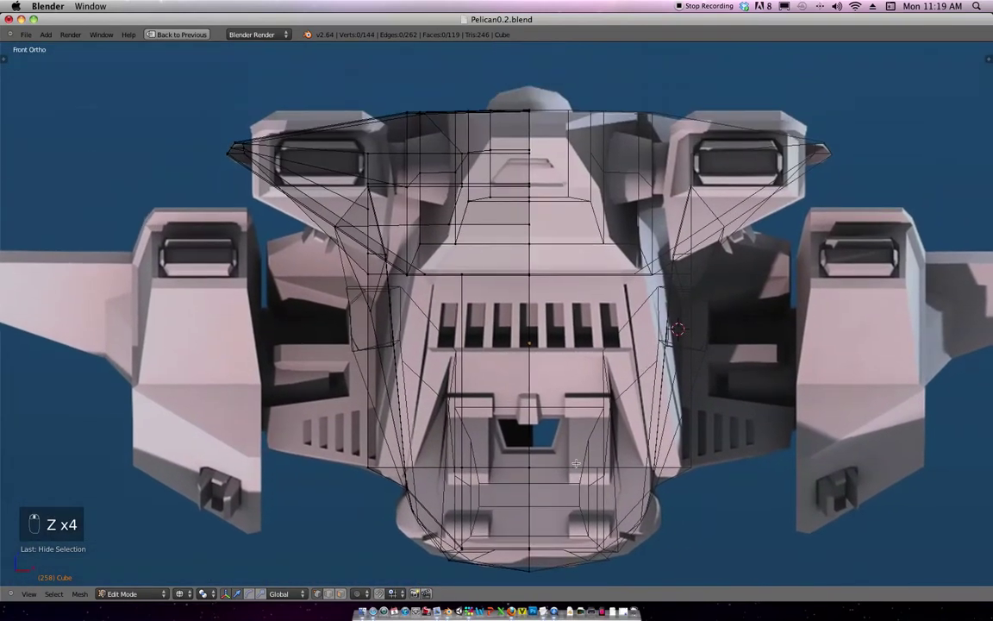
middle_click_drag(587, 351, 605, 331, "ctrl")
scroll(605, 330, "up", 3, "shift")
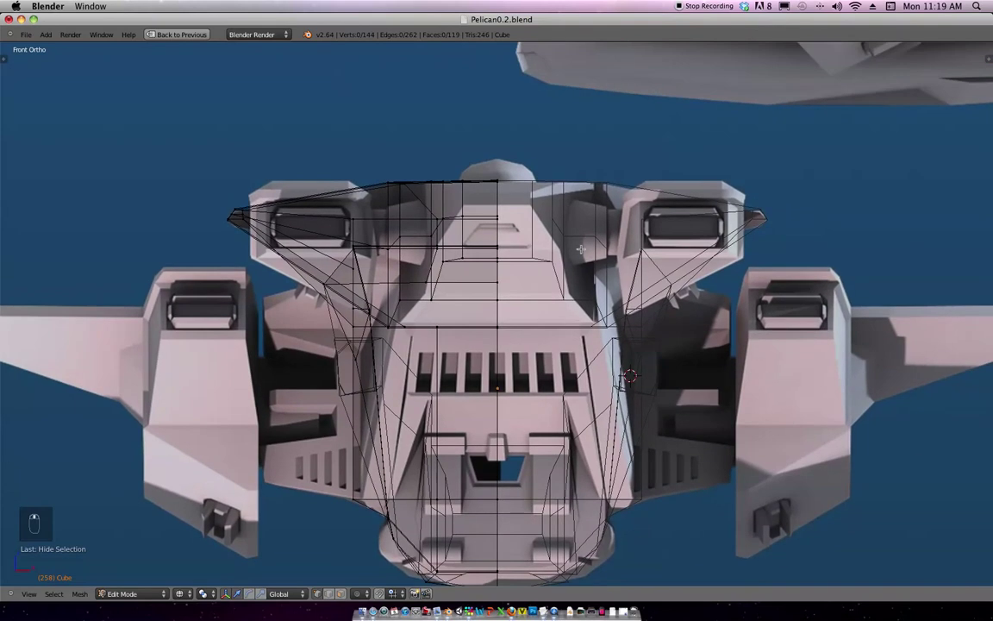
scroll(505, 227, "up", 2, "shift")
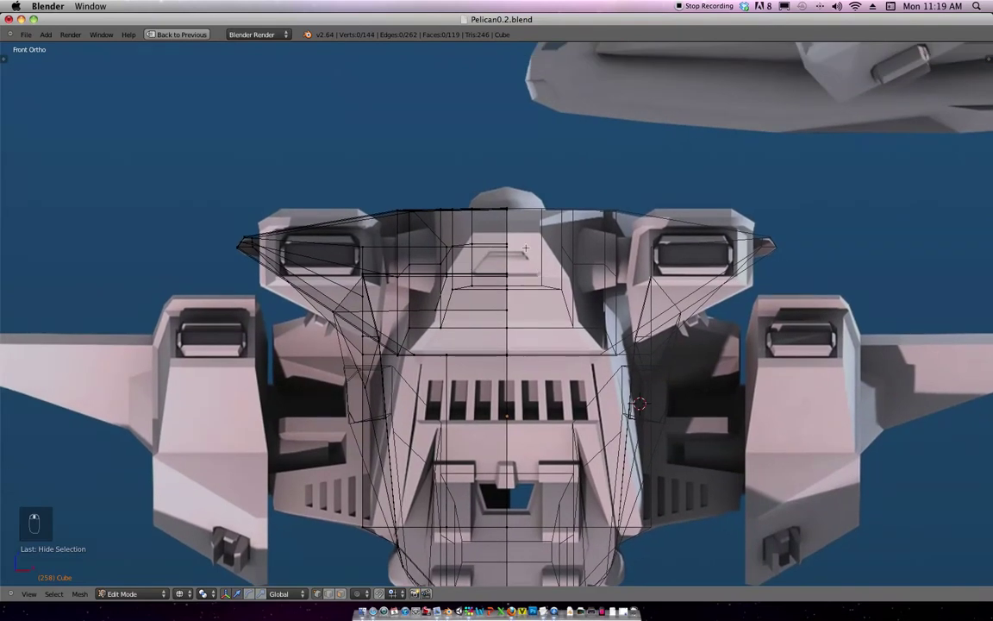
scroll(525, 249, "up", 3)
scroll(551, 258, "up", 3, "shift")
Try a loop cut through the upper rear hull and undo it.
key("ctrl+r")
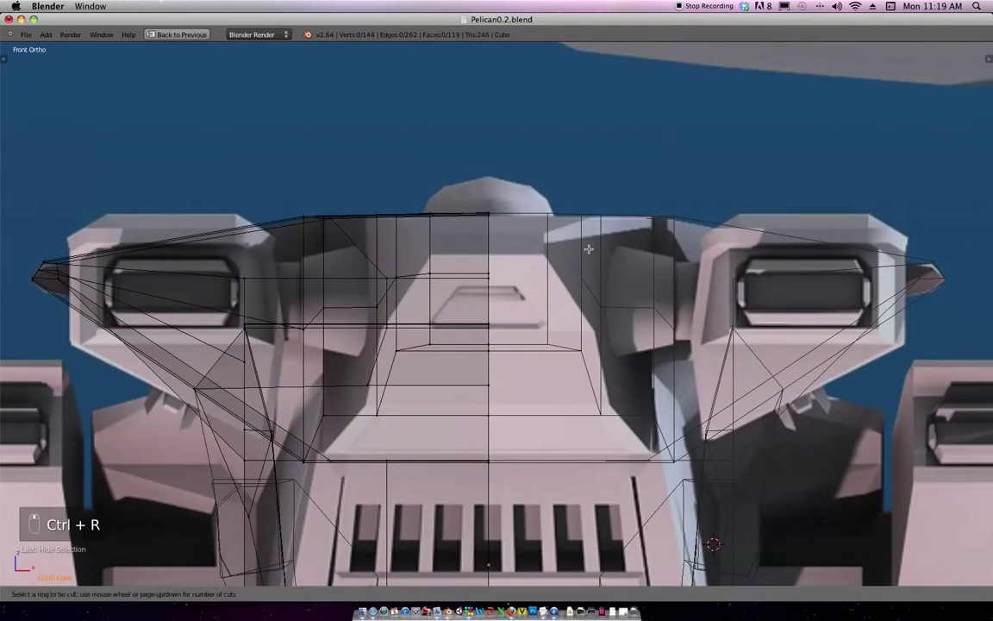
left_click(468, 247)
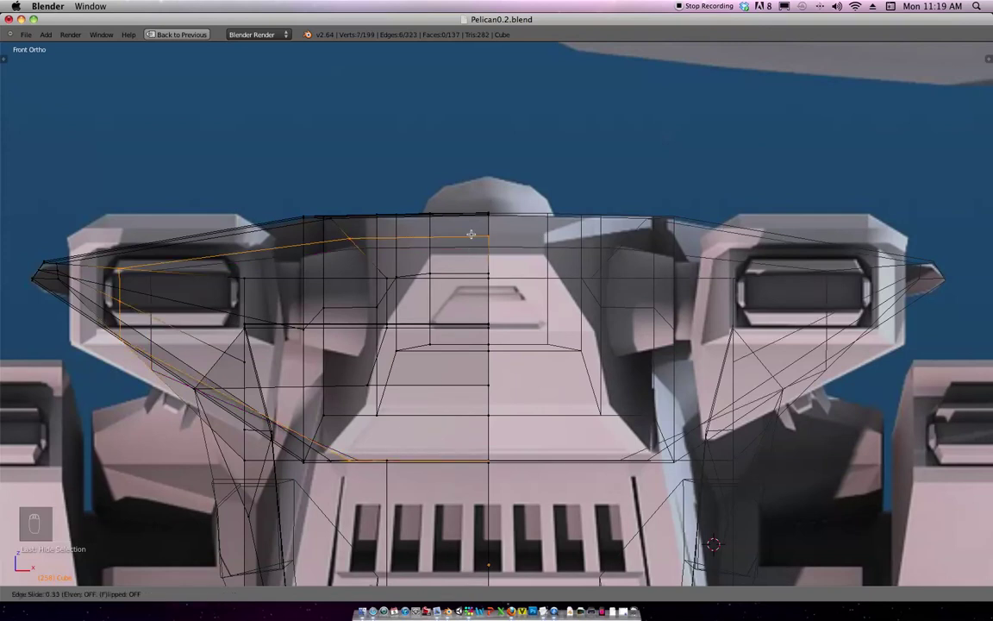
left_click(471, 231)
middle_click_drag(473, 224, 651, 276)
key("super+z")
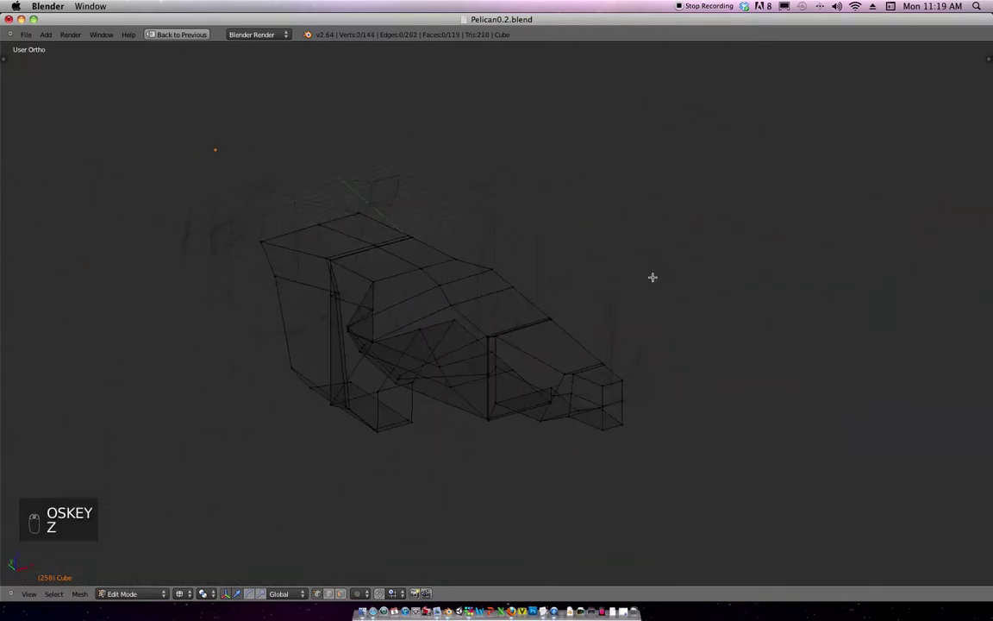
Select the two stacked faces at the tail's end in face select mode and scale them down along Z.
key("KP_1")
middle_click_drag(456, 197, 616, 419, "shift")
middle_click_drag(616, 419, 566, 345, "ctrl")
key("ctrl+Tab")
left_click(565, 372)
right_click(448, 311)
middle_click_drag(457, 313, 542, 337)
right_click(461, 362, "shift")
middle_click_drag(465, 356, 606, 324)
key("KP_1")
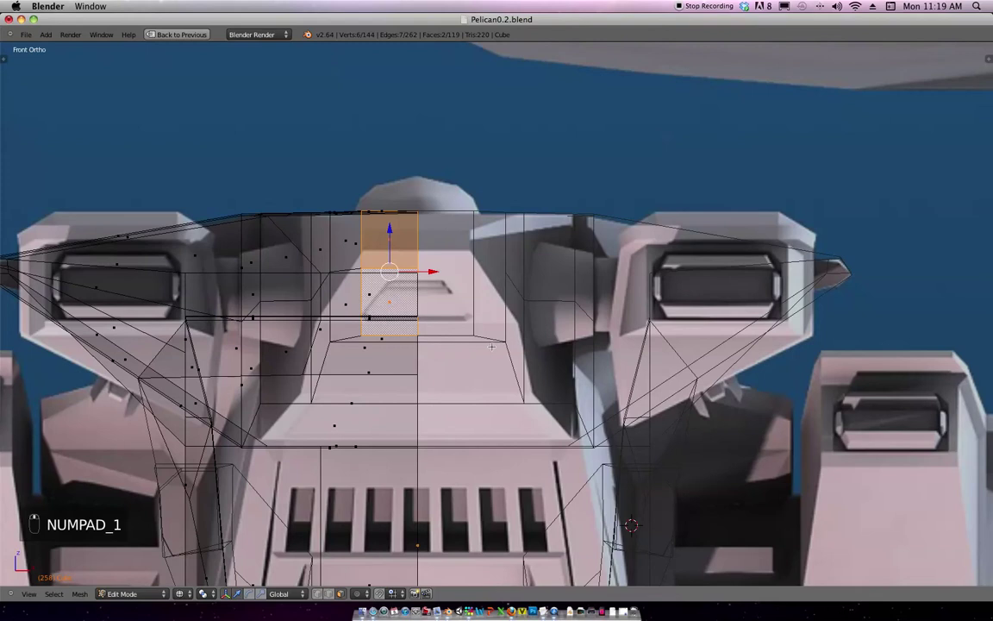
key("s")
key("z")
left_click(425, 306)
Raise the two tail-end faces along Z to the drawing's central panel top and flatten them further along Z.
key("g")
key("z")
left_click(486, 277)
key("s")
key("z")
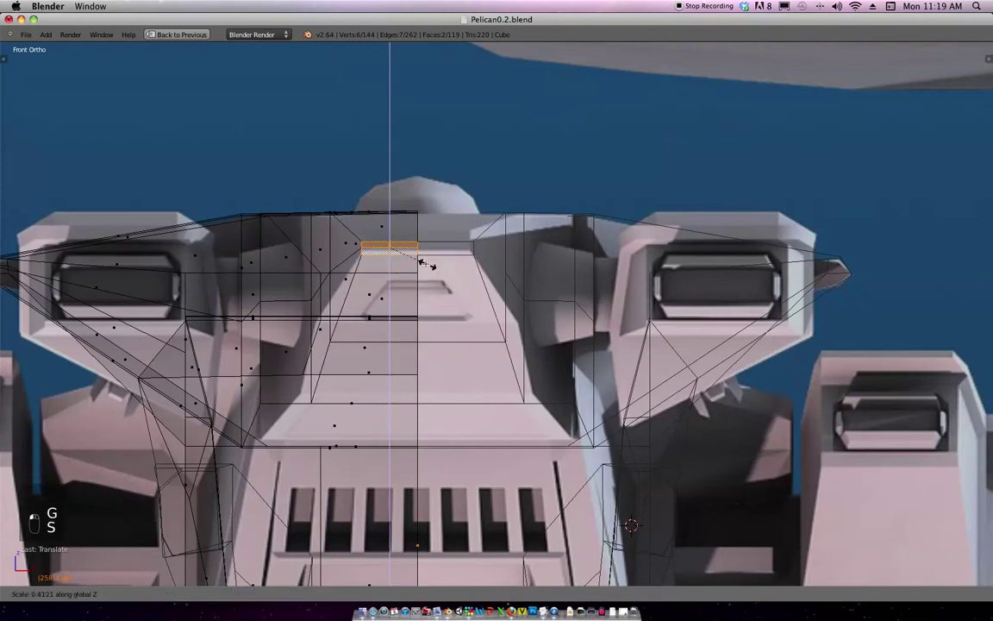
left_click(405, 251)
middle_click_drag(405, 252, 444, 263)
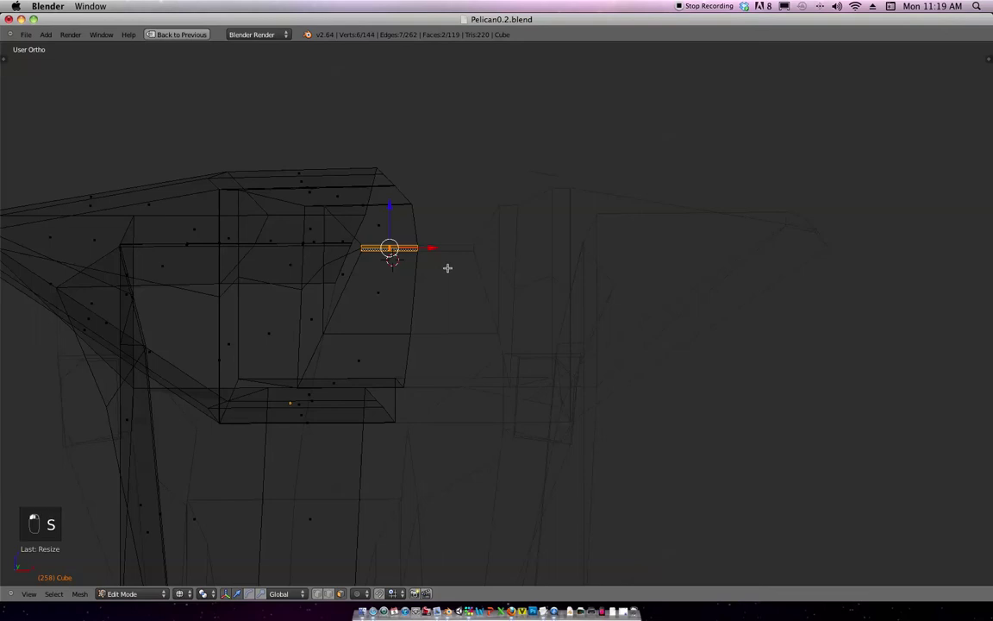
Scale the two tail-end faces along X to about 0.85 to fit the rear-view drawing's central panel.
key("KP_1")
scroll(364, 212, "down", 1)
middle_click_drag(363, 212, 532, 288)
key("KP_1")
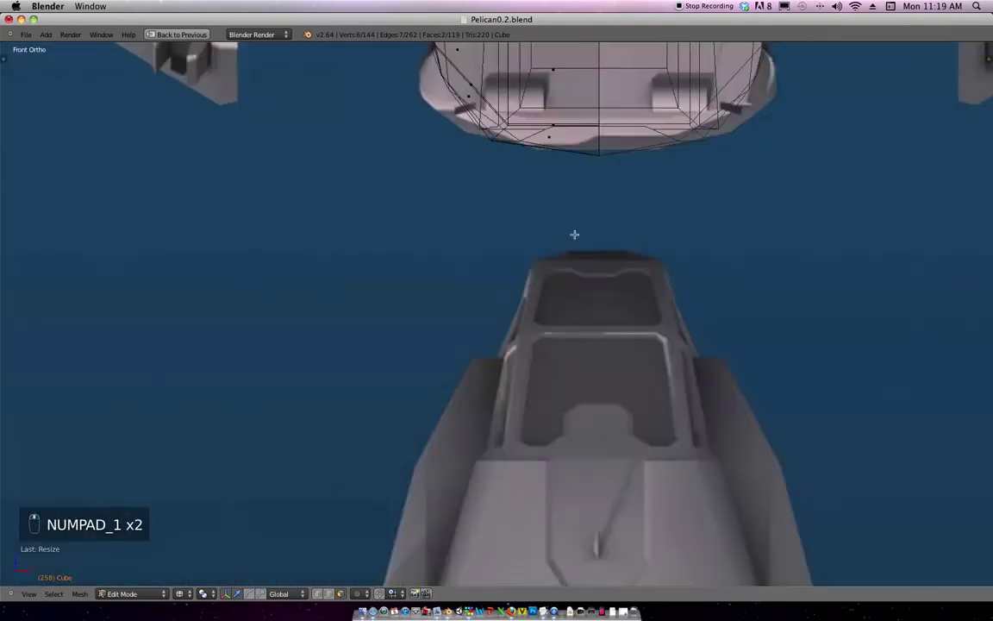
scroll(579, 226, "down", 8)
middle_click_drag(632, 117, 627, 259, "shift")
scroll(629, 257, "up", 7)
middle_click_drag(646, 170, 606, 239, "shift")
scroll(637, 204, "up", 2)
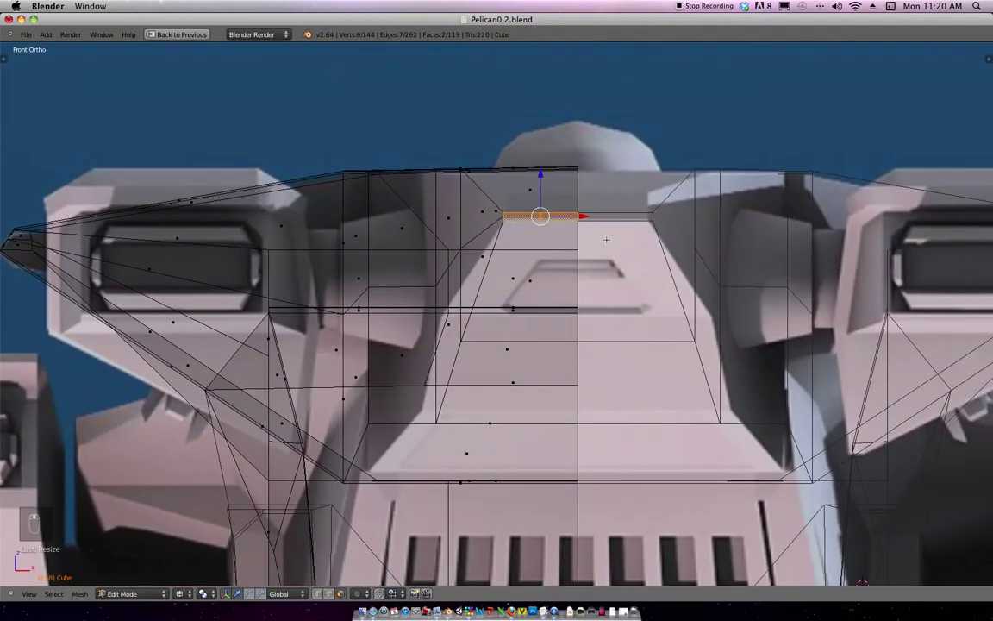
key("x")
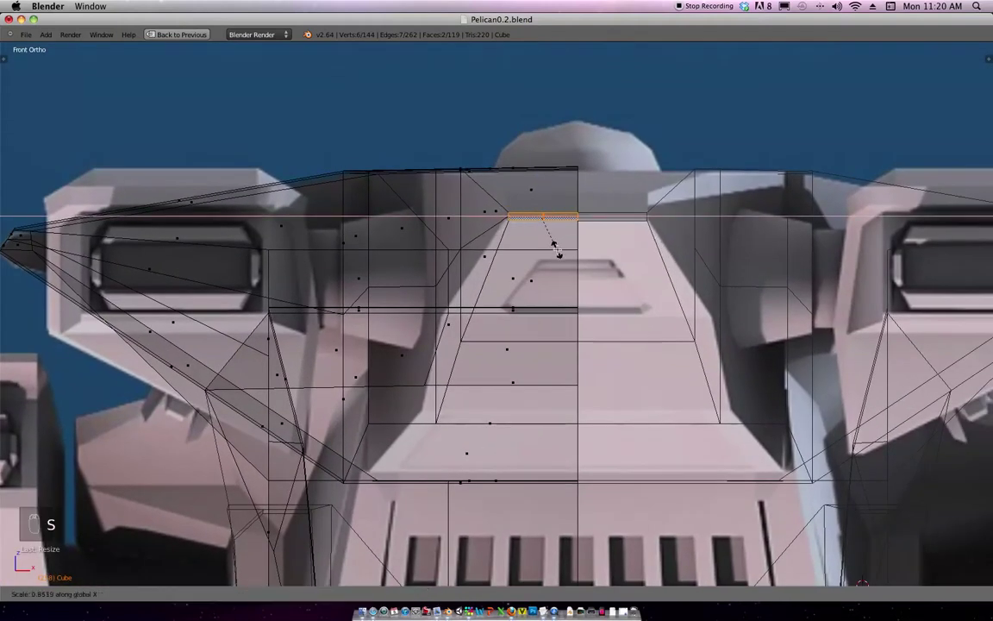
left_click(558, 251)
middle_click_drag(558, 251, 586, 202, "shift")
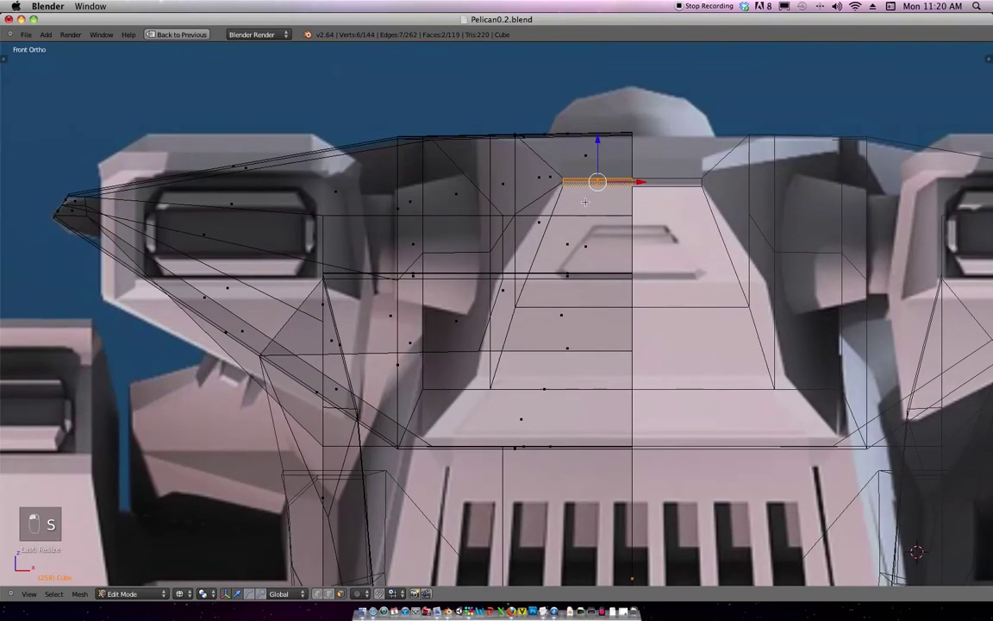
Add an edge loop around the tail recess and central panel, sliding it to about -0.53.
key("ctrl+r")
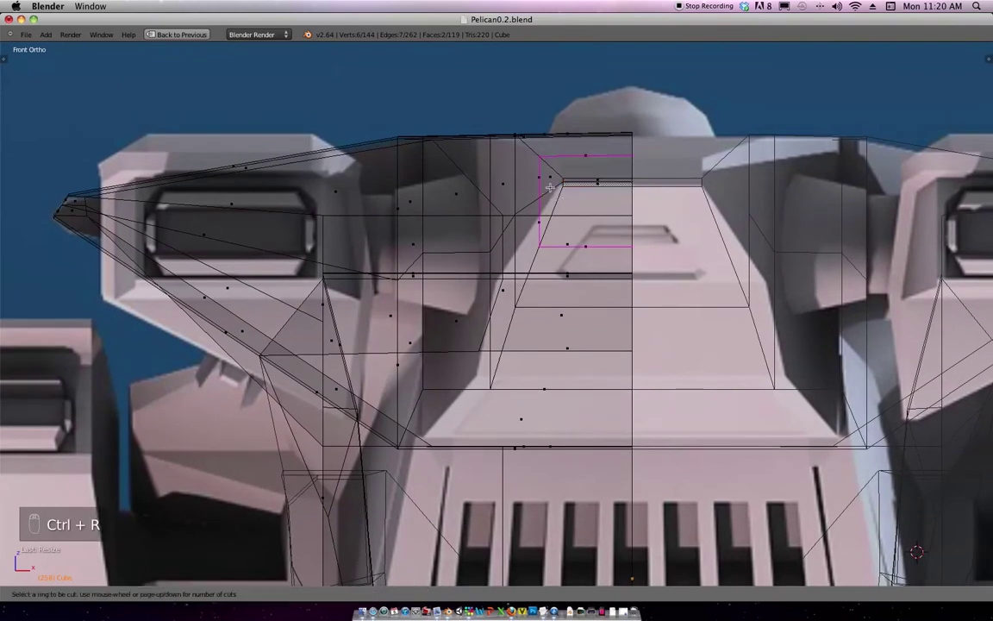
left_click(512, 257)
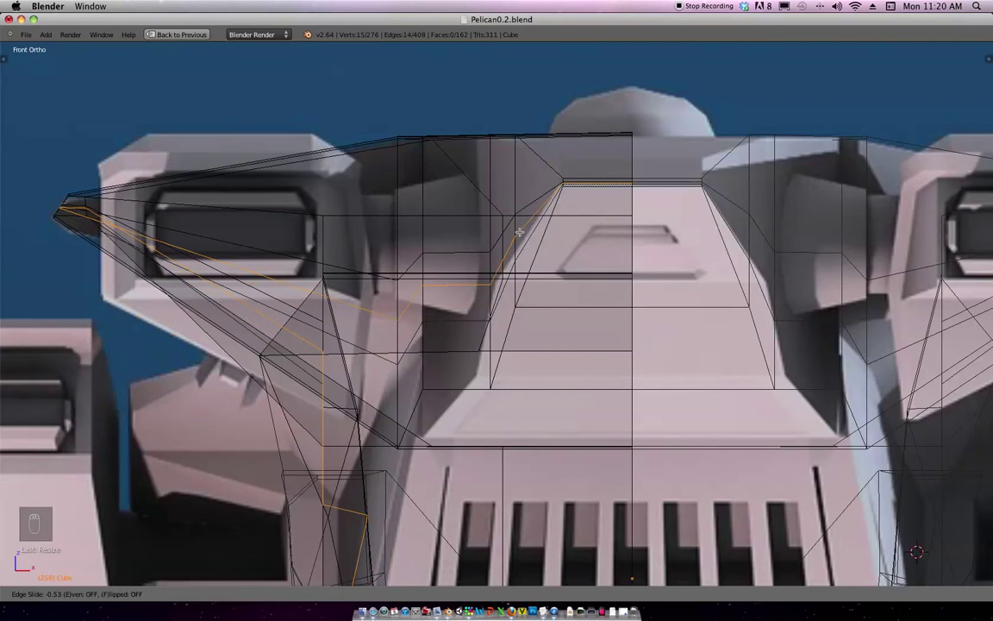
left_click(519, 233)
middle_click_drag(519, 232, 700, 244)
key("KP_1")
scroll(438, 228, "up", 5)
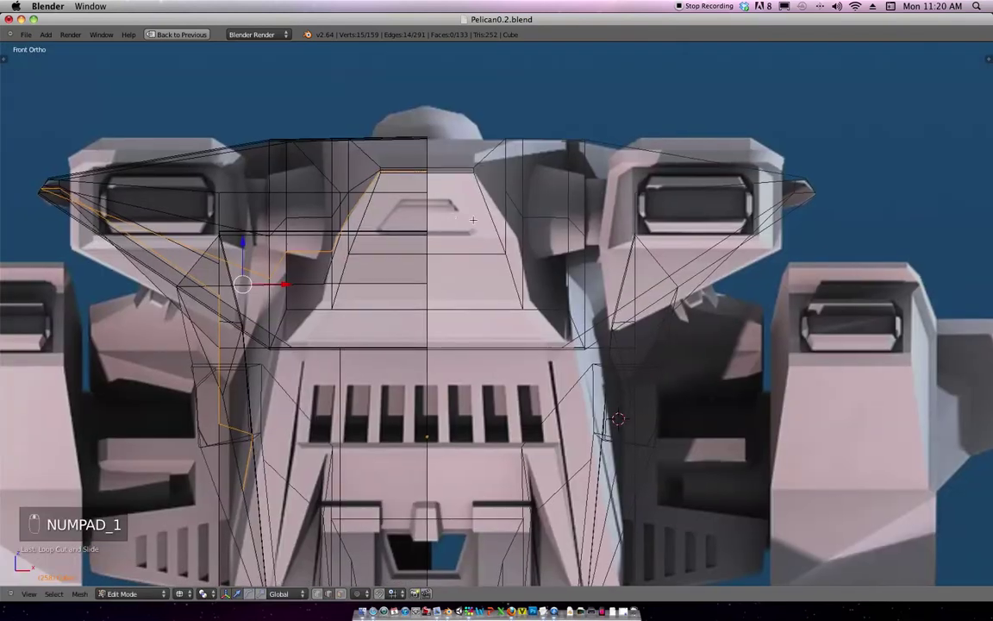
Reduce the loop selection to the single edge beside the central panel and move it about -0.32 along X.
mouse_move(438, 228)
middle_mouse_down()
mouse_move(525, 226)
mouse_move(497, 221)
mouse_move(473, 232)
mouse_move(570, 257)
mouse_move(596, 224)
mouse_move(613, 236)
mouse_move(588, 317)
mouse_move(331, 277)
mouse_move(126, 344)
middle_mouse_up()
scroll(570, 256, "down", 5)
key("c")
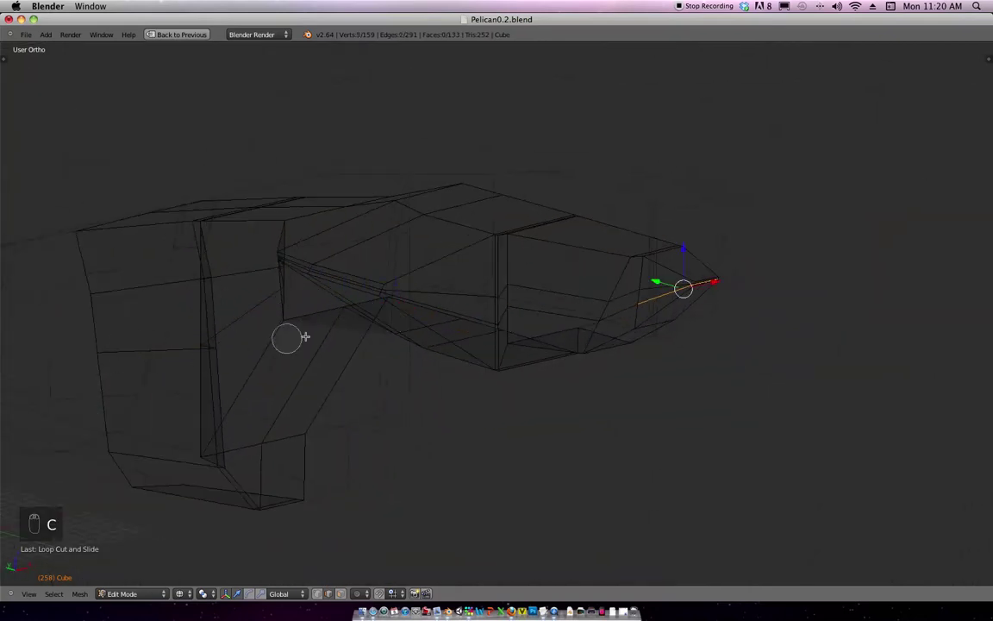
middle_click_drag(507, 330, 630, 280)
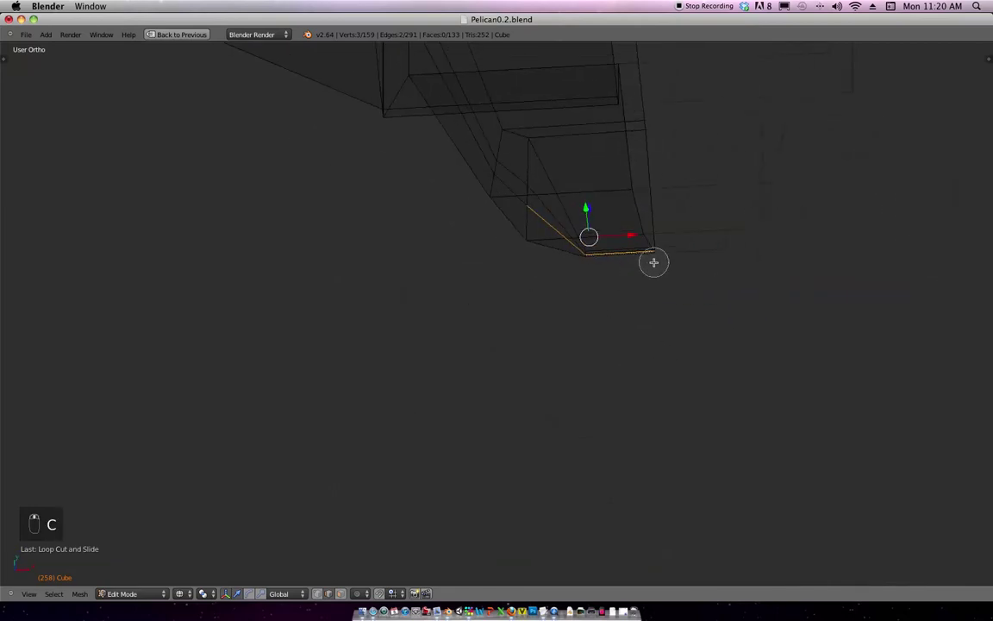
key("g")
key("x")
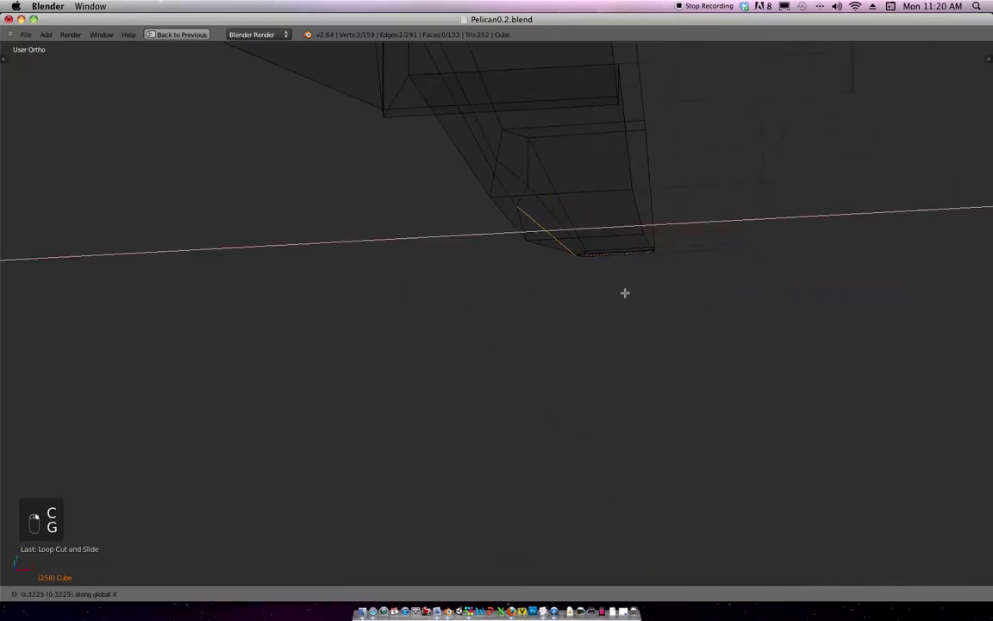
left_click(625, 292)
middle_click_drag(621, 292, 614, 249)
middle_click_drag(558, 224, 582, 188)
scroll(583, 216, "down", 8)
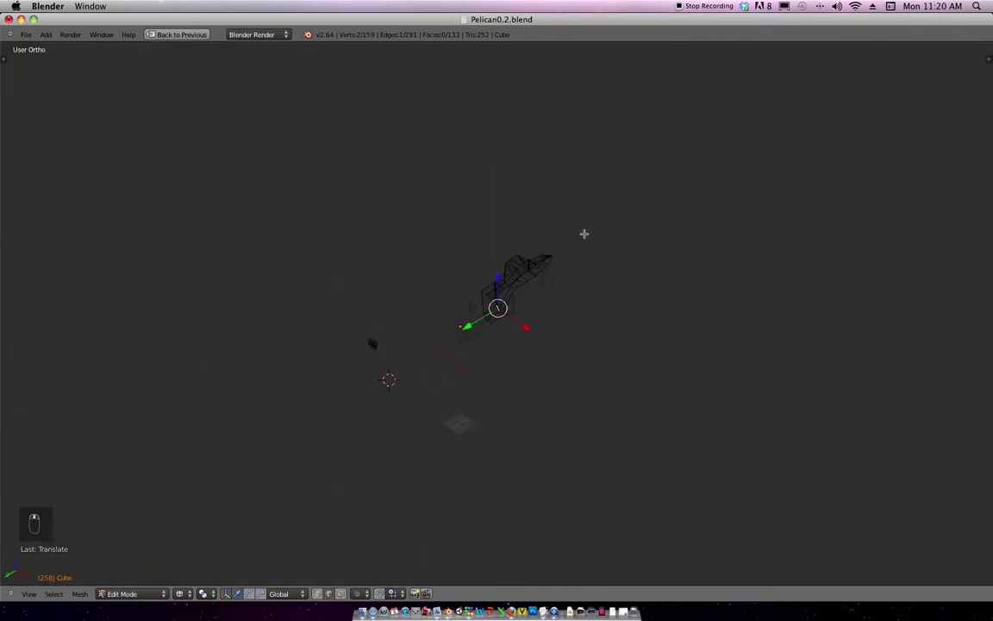
scroll(592, 296, "up", 8)
Select the recess edge beside the central panel alone and reposition it, checking the shape in solid shading.
key("a")
middle_click_drag(554, 349, 583, 292)
right_click(517, 304)
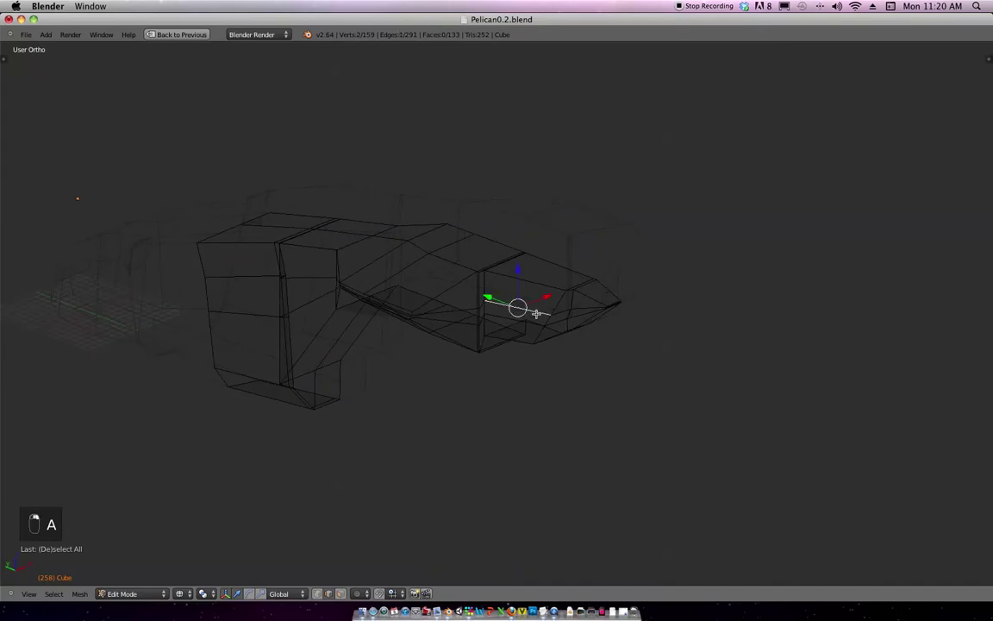
mouse_move(517, 304)
middle_mouse_down()
mouse_move(499, 294)
mouse_move(483, 227)
mouse_move(494, 279)
mouse_move(492, 255)
mouse_move(600, 267)
mouse_move(592, 275)
mouse_move(540, 259)
middle_mouse_up()
scroll(485, 233, "up", 4)
key("g")
left_click(518, 259)
key("g")
left_click(551, 262)
key("z")
key("g")
left_click(541, 274)
scroll(543, 266, "down", 2)
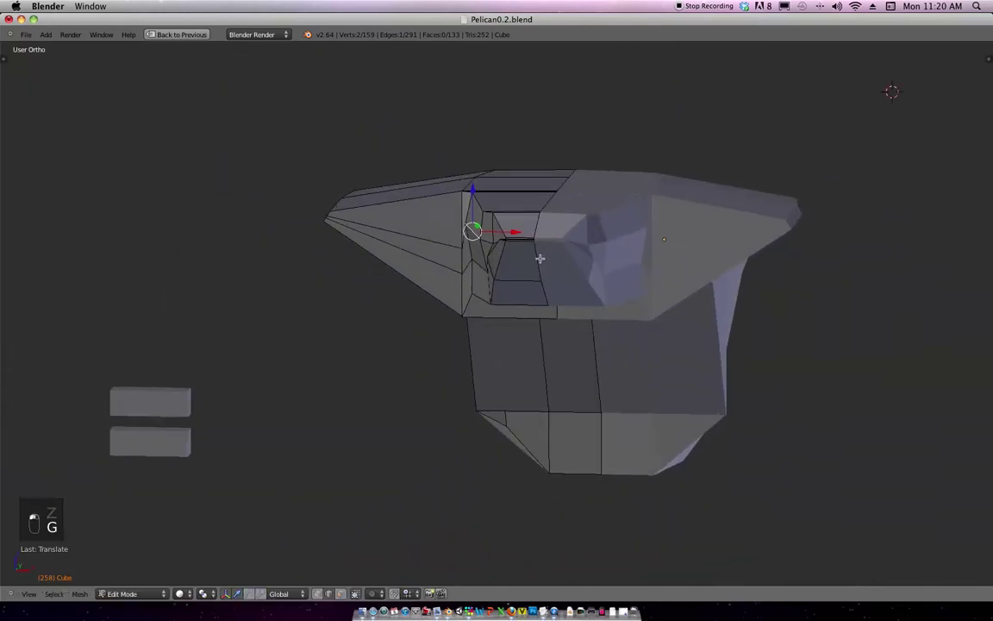
scroll(540, 258, "up", 1)
Return to the model and nudge the selected recess edge once more next to the central panel.
key("super+Tab")
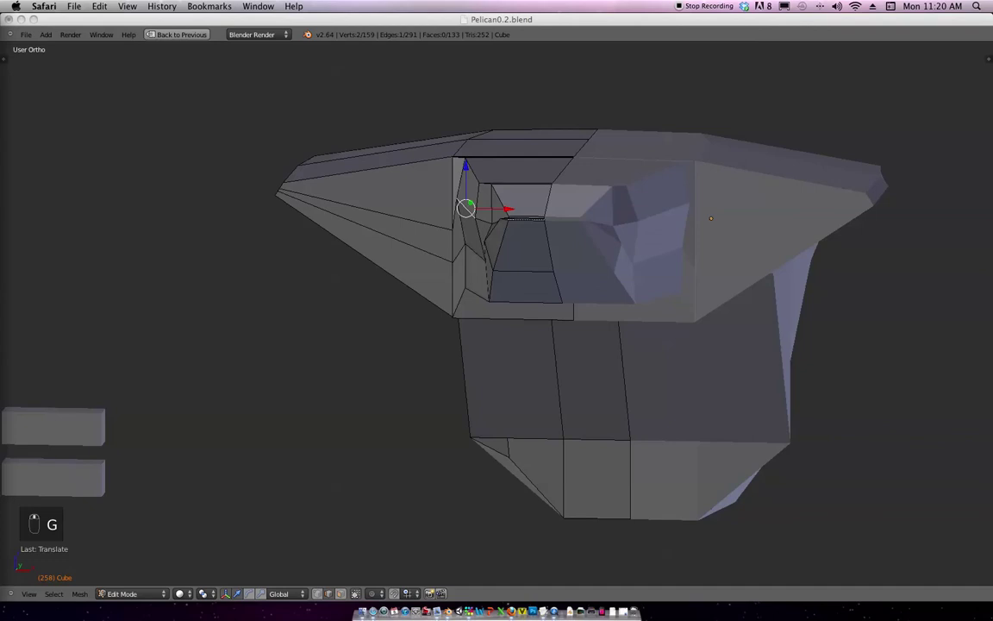
left_click(607, 237)
middle_click_drag(607, 237, 642, 273)
scroll(636, 275, "up", 3)
middle_click_drag(620, 198, 527, 253, "shift")
key("g")
left_click(538, 258)
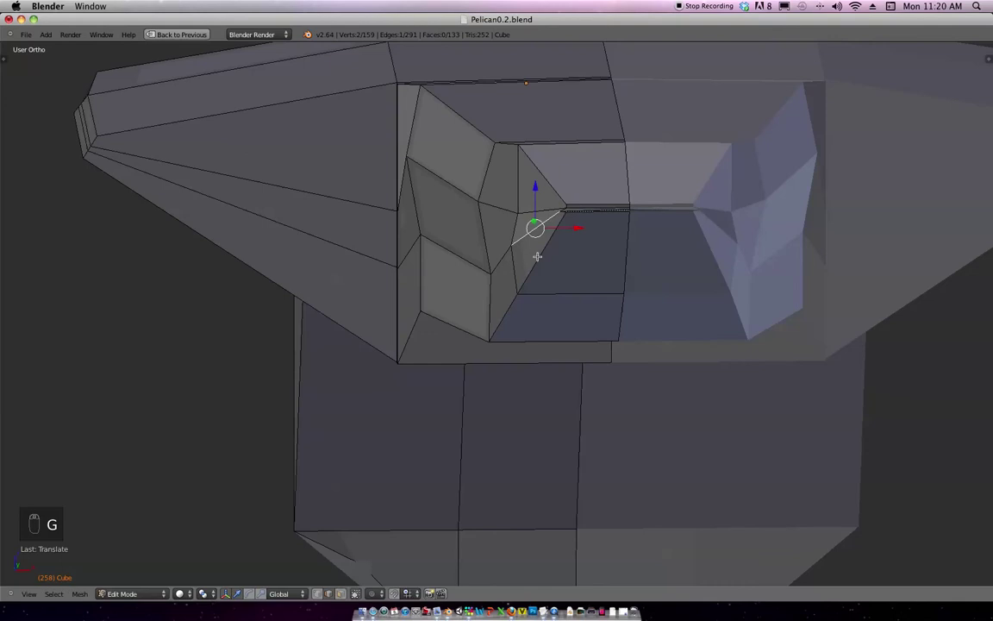
Switch to vertex select mode and reposition the vertex at the central panel's upper corner from several viewing angles.
middle_click_drag(655, 184, 603, 215, "shift")
middle_click_drag(603, 215, 536, 305, "ctrl")
middle_click_drag(577, 148, 581, 261, "shift")
key("ctrl+Tab")
left_click(553, 233)
right_click(559, 222)
key("g")
left_click(560, 253)
middle_click_drag(560, 252, 674, 253)
key("g")
left_click(676, 260)
key("g")
left_click(675, 261)
key("g")
left_click(647, 273)
Fine-tune the upper corner vertex's position with further free moves while viewing the recess from other angles.
middle_click_drag(454, 284, 426, 245)
key("g")
left_click(490, 255)
middle_click_drag(547, 229, 630, 220)
key("g")
left_click(725, 228)
key("g")
left_click(610, 269)
In wireframe front view, raise the upper corner vertex along Z to the drawing's panel top.
key("KP_1")
key("z")
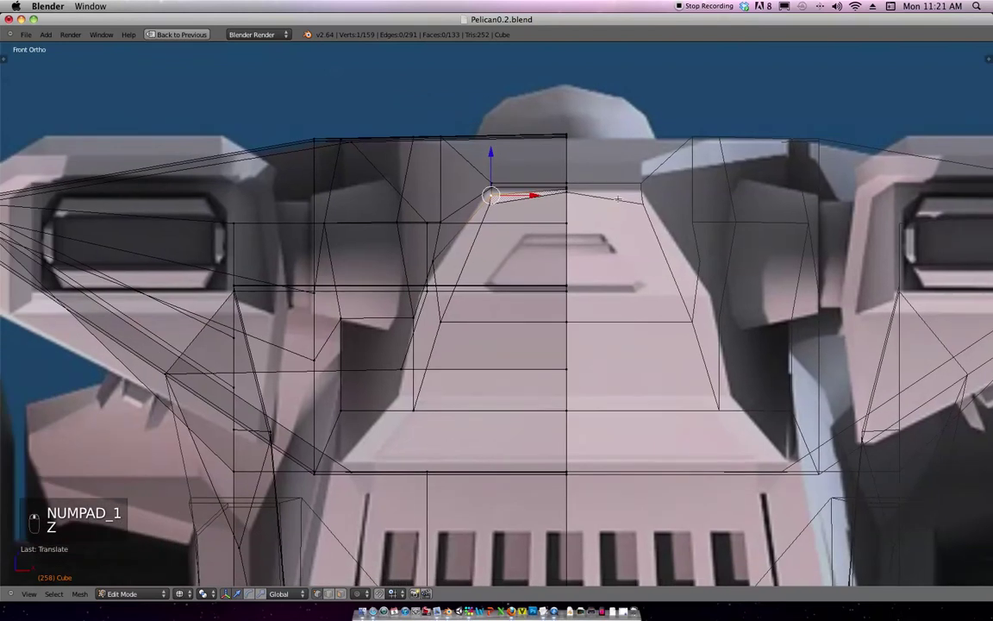
scroll(610, 221, "up", 4)
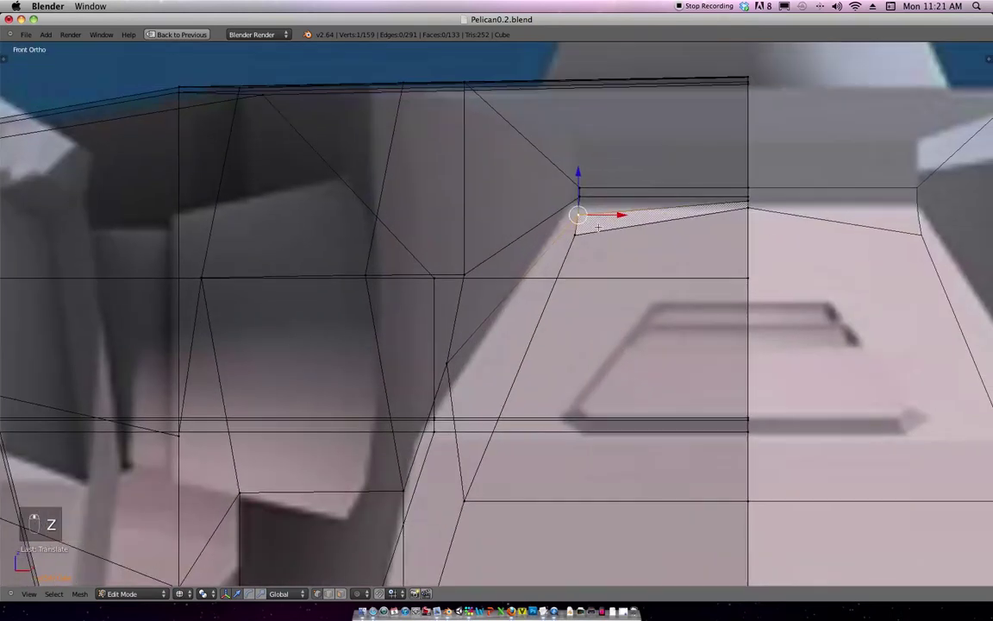
key("g")
key("z")
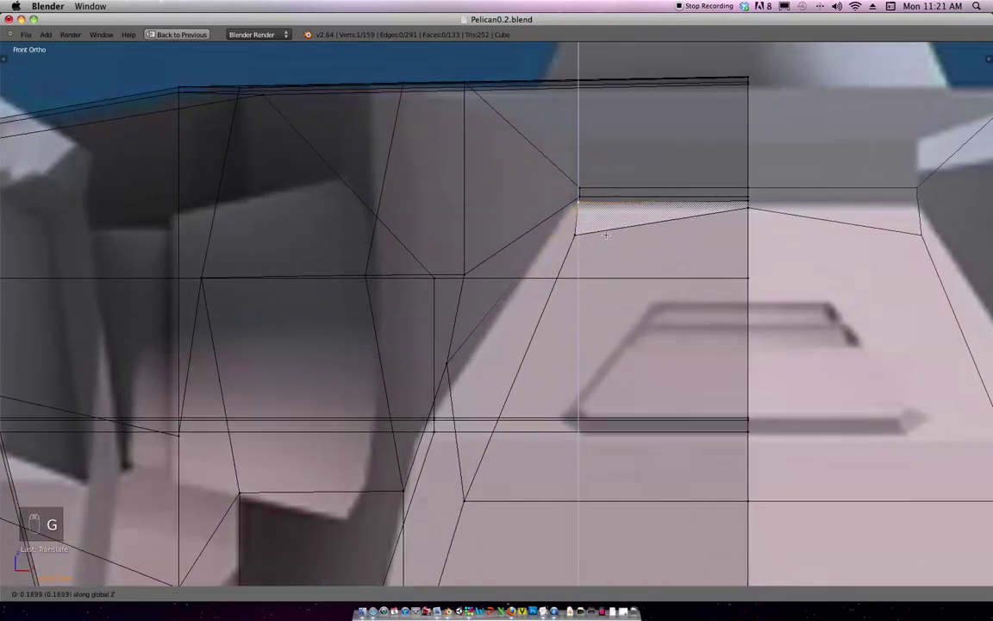
left_click(606, 228)
scroll(521, 263, "down", 2)
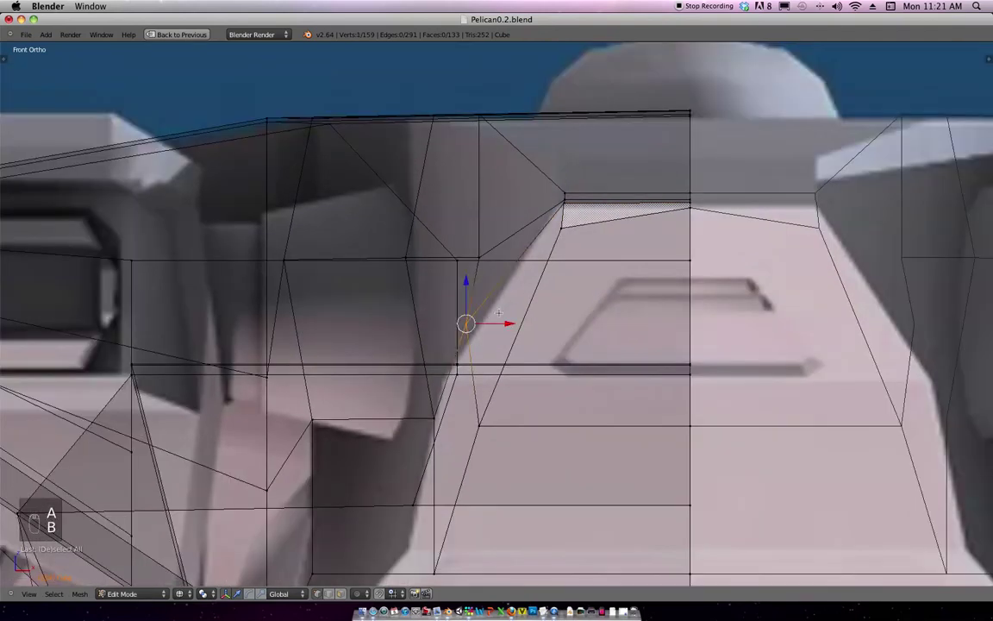
Lower the side vertex below the panel's upper corner along Z onto the drawing's slanted panel edge.
key("g")
key("z")
left_click(545, 326)
scroll(462, 273, "down", 4)
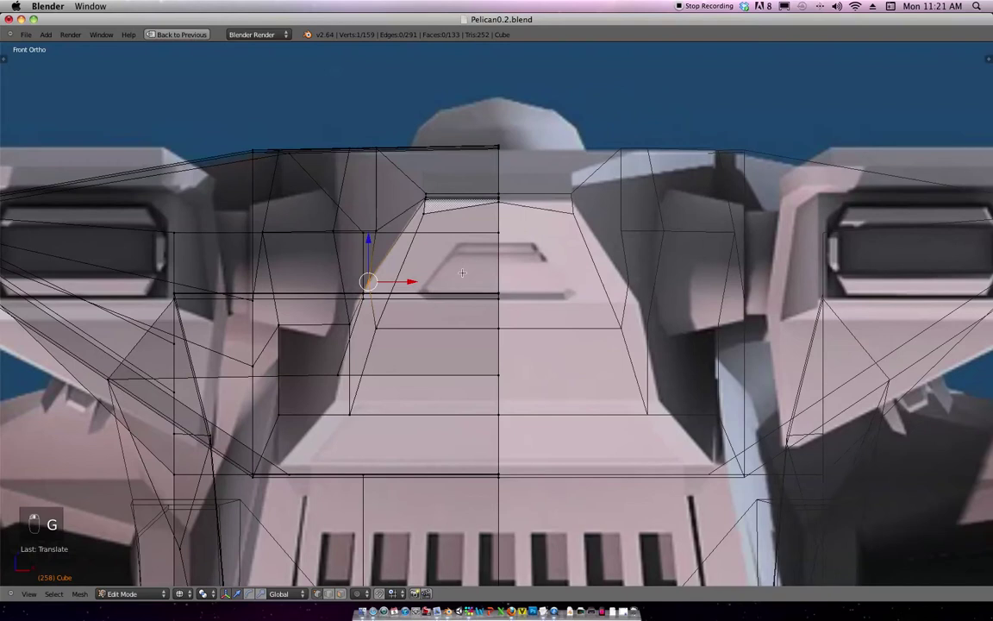
scroll(590, 276, "up", 2)
middle_click_drag(589, 276, 514, 295, "shift")
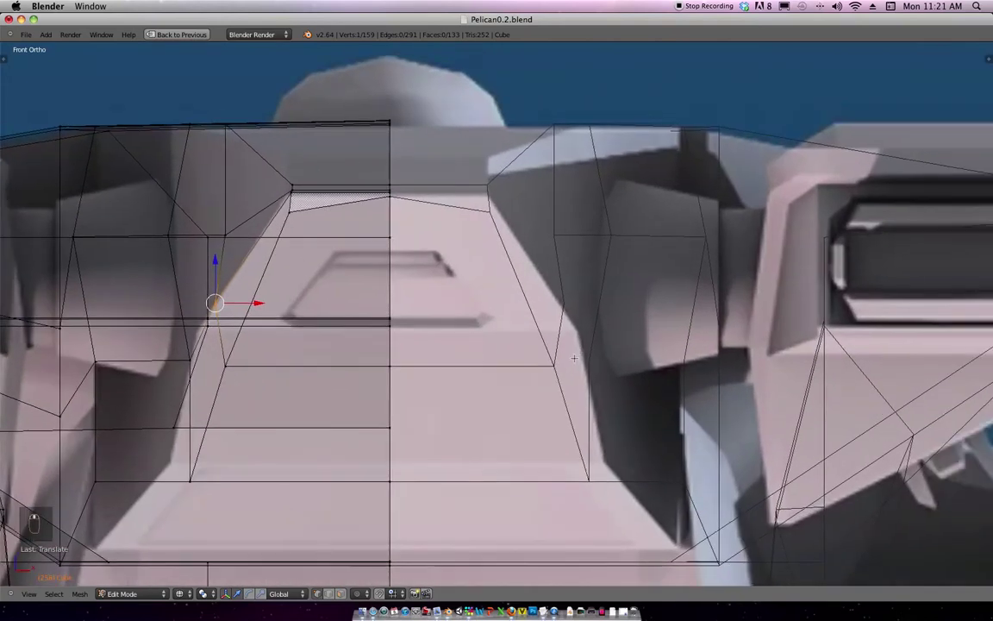
key("a")
middle_click_drag(259, 364, 446, 328, "shift")
scroll(472, 354, "up", 1)
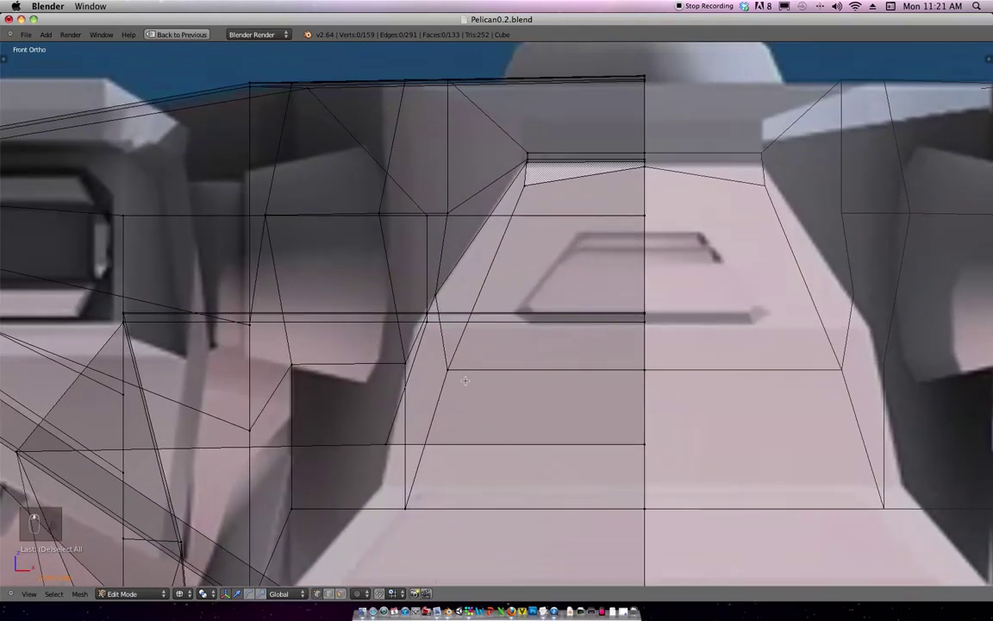
Raise the next vertex down the panel's side along Z to the bend in the drawing's contour.
middle_click_drag(461, 378, 479, 372)
key("KP_1")
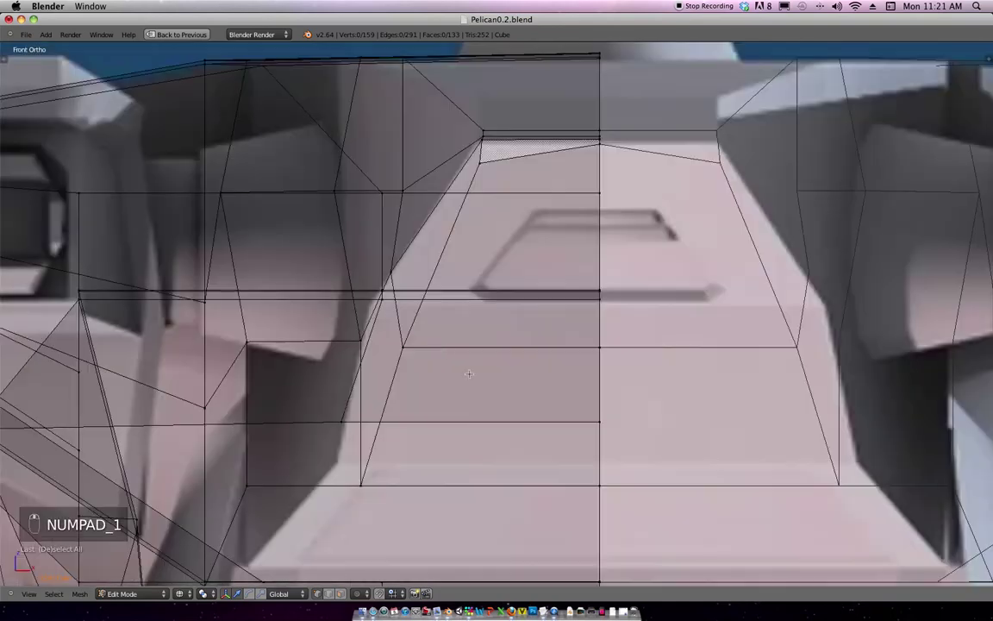
middle_click_drag(396, 318, 445, 312, "shift")
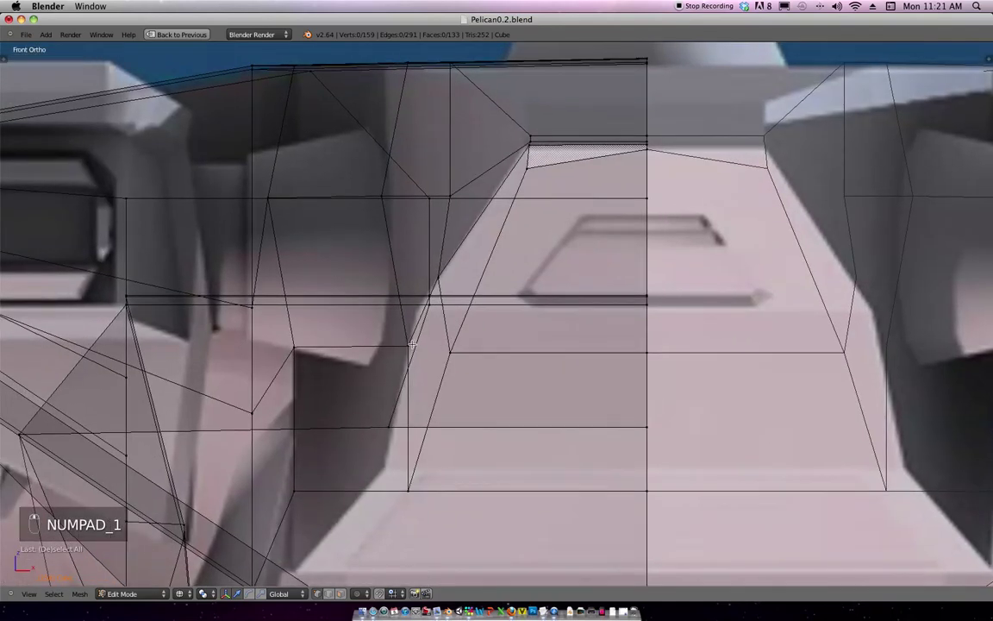
key("g")
key("g")
key("g")
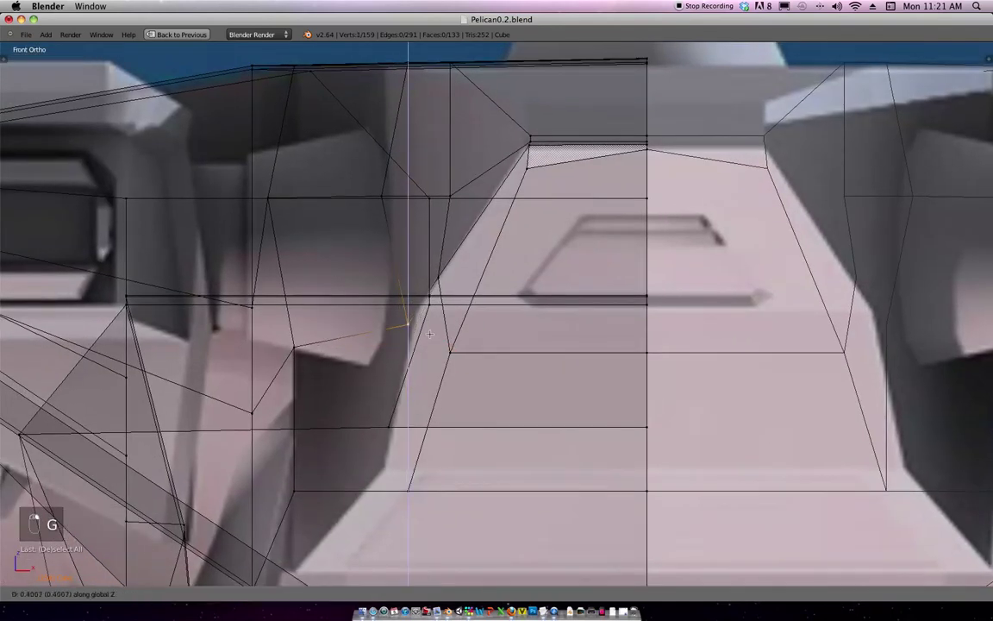
left_click(439, 319)
Box-select the forward section of the fuselage mesh and hide it.
middle_click_drag(407, 429, 437, 384, "shift")
scroll(494, 204, "down", 12)
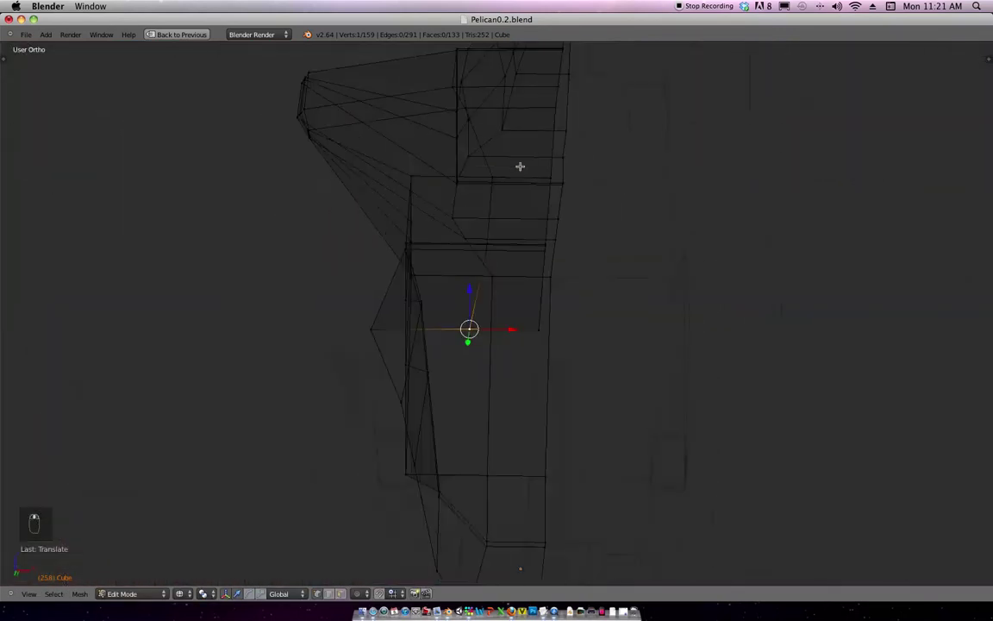
middle_click_drag(503, 258, 574, 333)
key("b")
left_click_drag(536, 481, 465, 294)
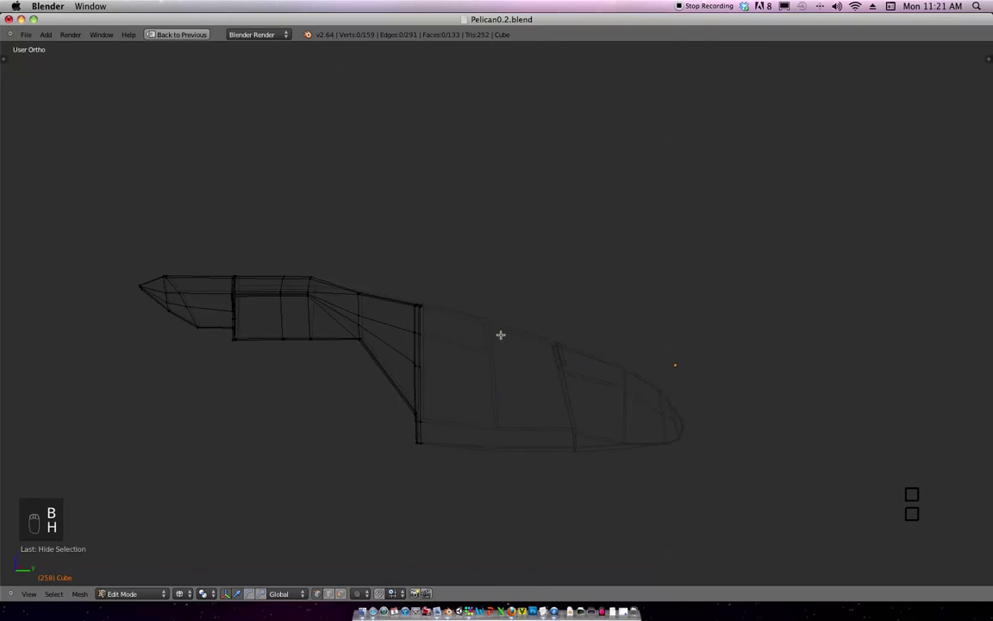
Raise the panel's lower corner vertex along Z and move it outward along X to the drawing's lower bend.
key("KP_1")
scroll(298, 349, "up", 4)
middle_click_drag(297, 349, 540, 257, "shift")
scroll(540, 257, "up", 2)
middle_click_drag(433, 274, 435, 402, "shift")
scroll(452, 346, "up", 3)
middle_click_drag(540, 291, 443, 323, "shift")
middle_click_drag(272, 329, 559, 333, "shift")
scroll(509, 334, "up", 2)
key("a")
key("a")
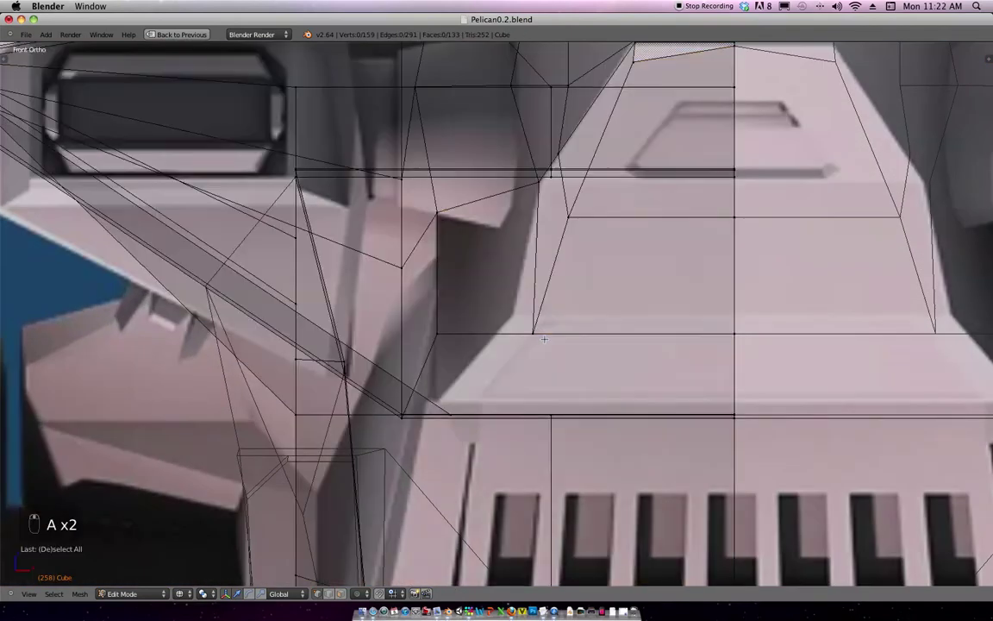
key("g")
key("z")
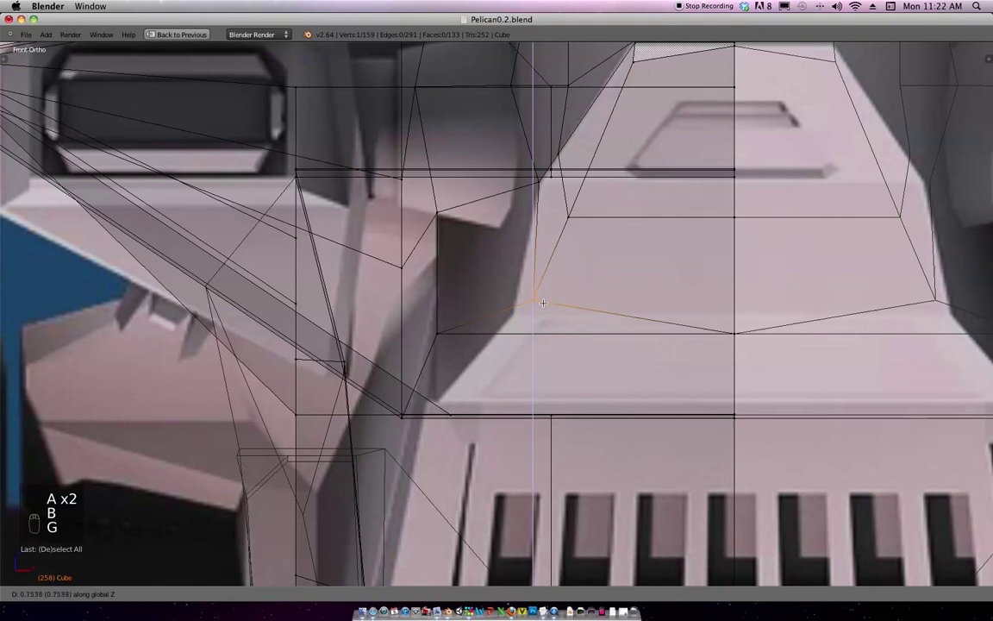
left_click(545, 323)
key("g")
key("x")
left_click(559, 325)
key("g")
key("z")
left_click(559, 323)
key("g")
key("x")
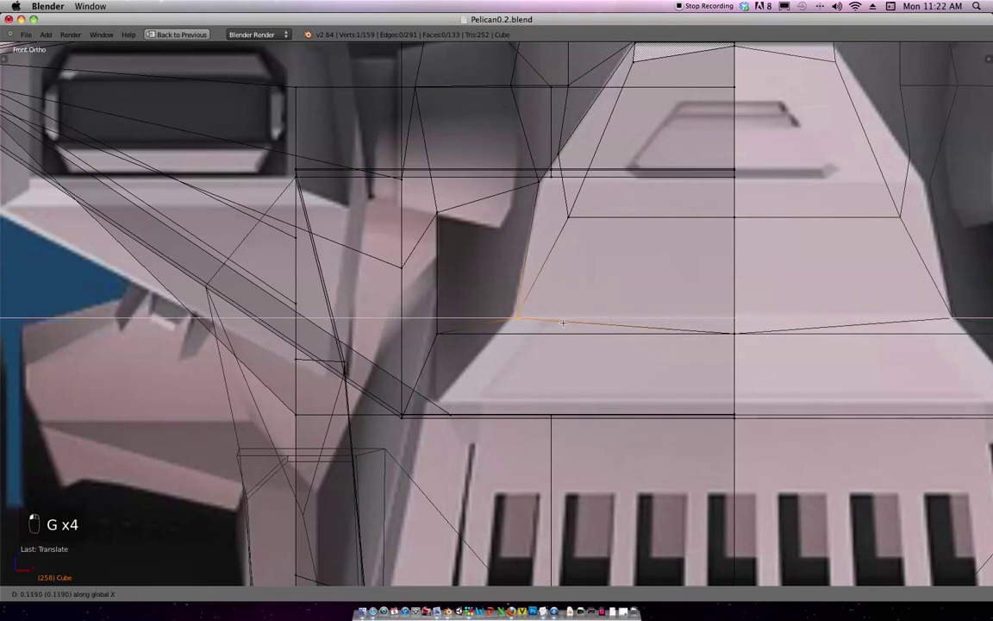
left_click(565, 323)
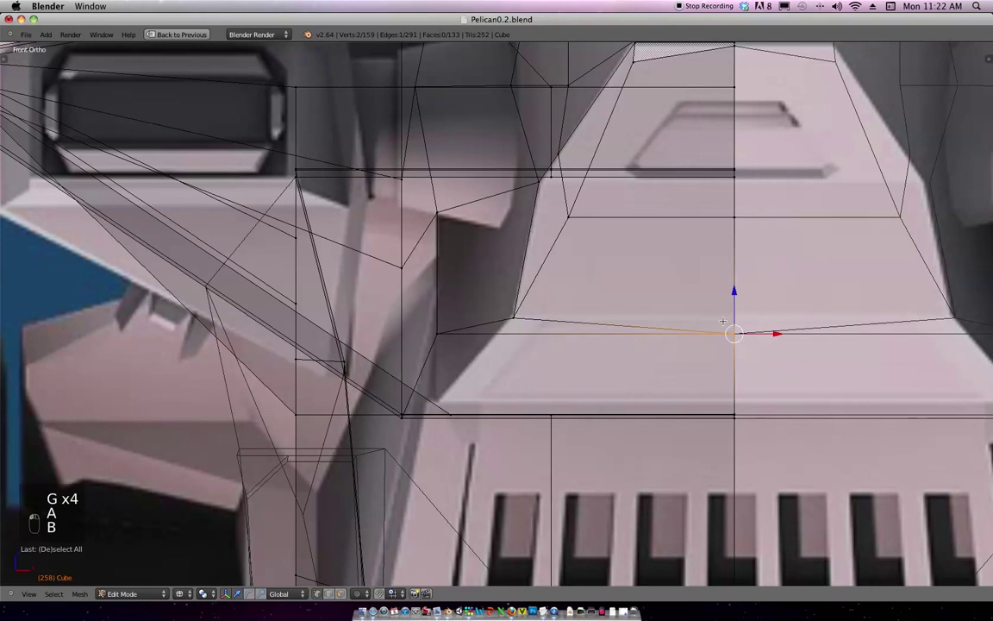
Raise the lower centreline vertices along Z, and undo the recent edits back to before the forward section was hidden.
key("g")
key("z")
left_click(752, 319)
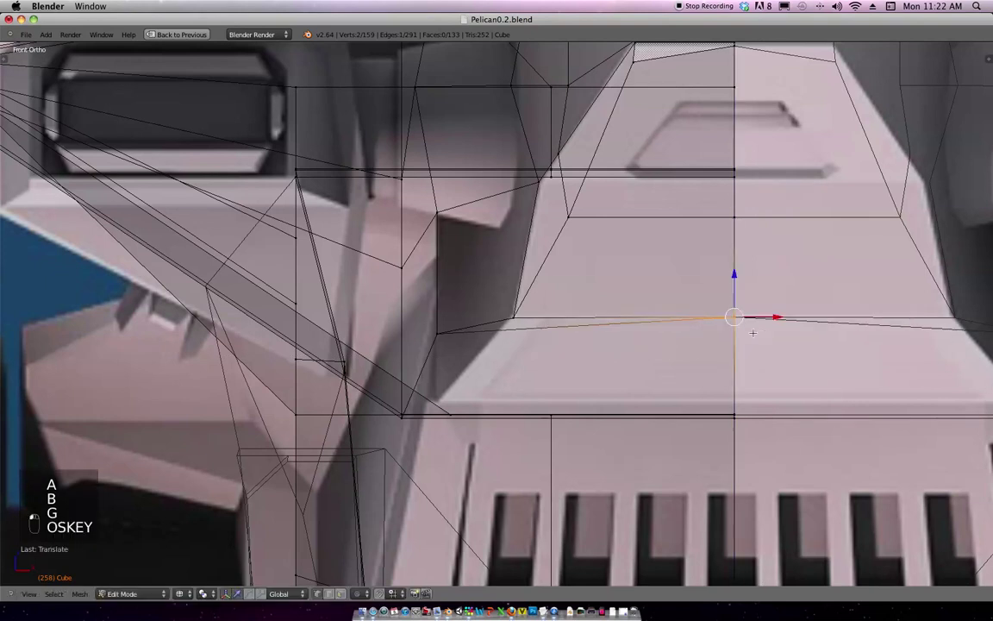
key("super+z")
key("super+z")
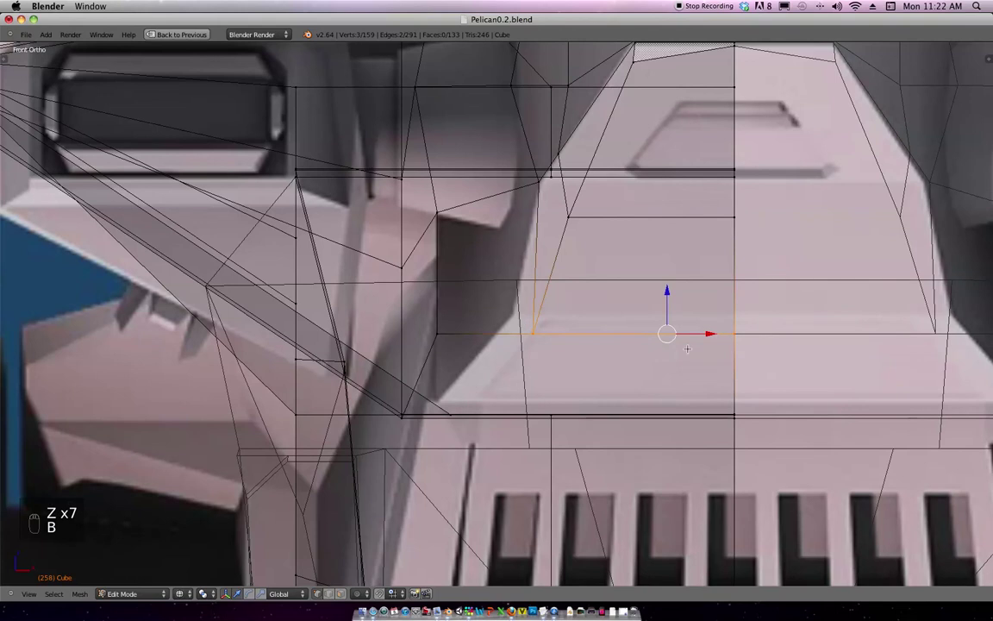
Try raising the three vertices of the panel's lower edge along Z and undo the move.
key("g")
key("z")
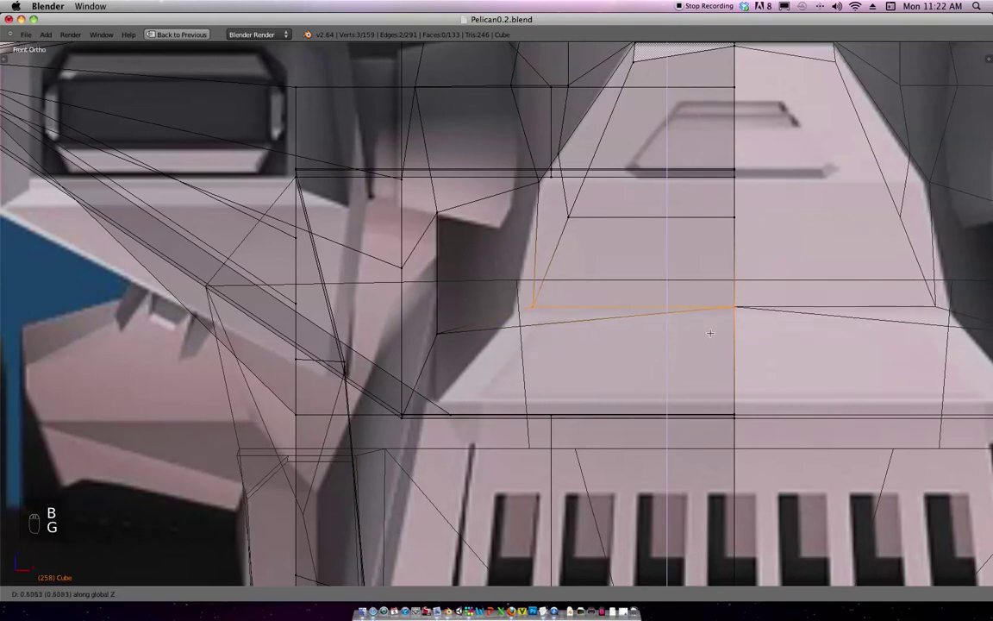
left_click(710, 342)
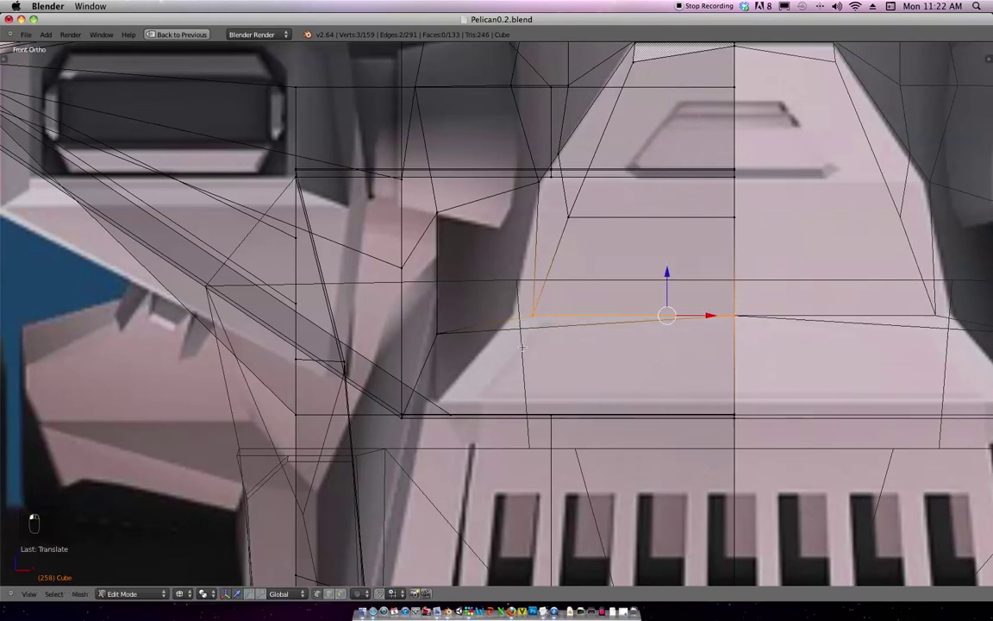
key("super+z")
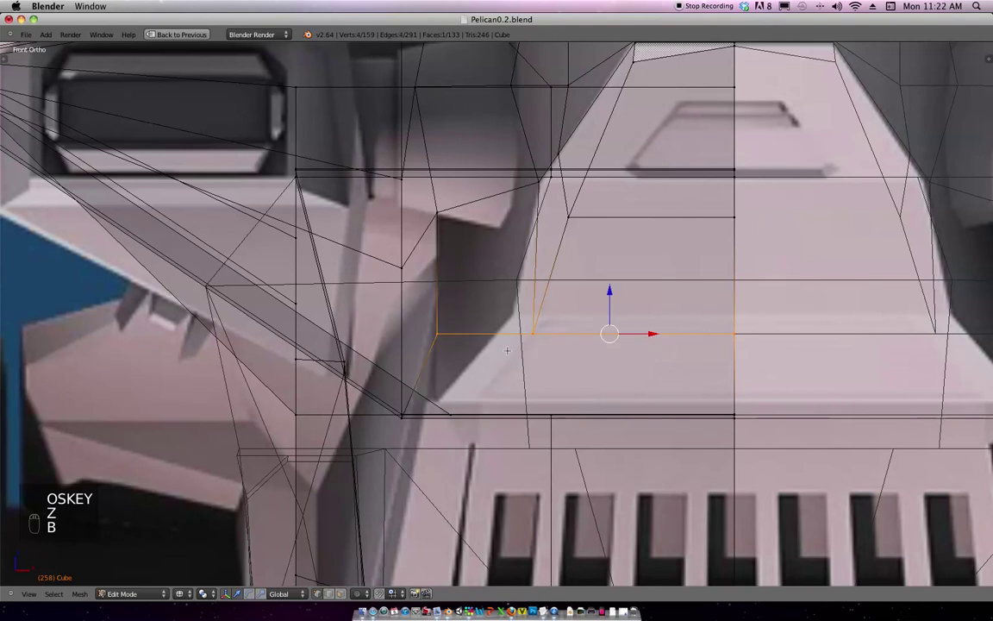
Raise the full row of four vertices at the panel's lower edge to the drawing's lower bend.
key("g")
left_click(559, 337)
scroll(552, 319, "down", 1)
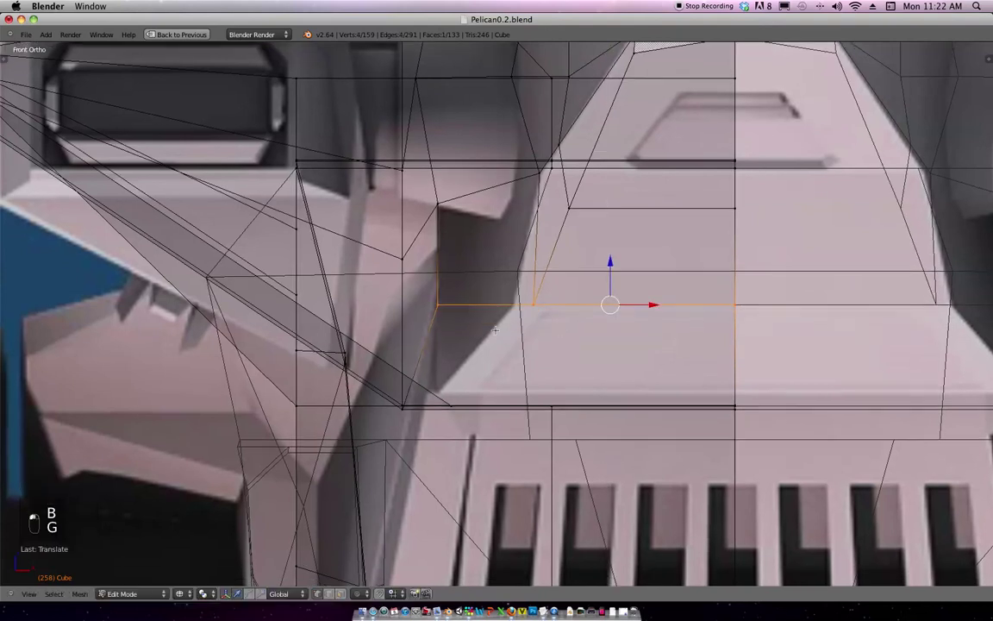
scroll(532, 300, "down", 1)
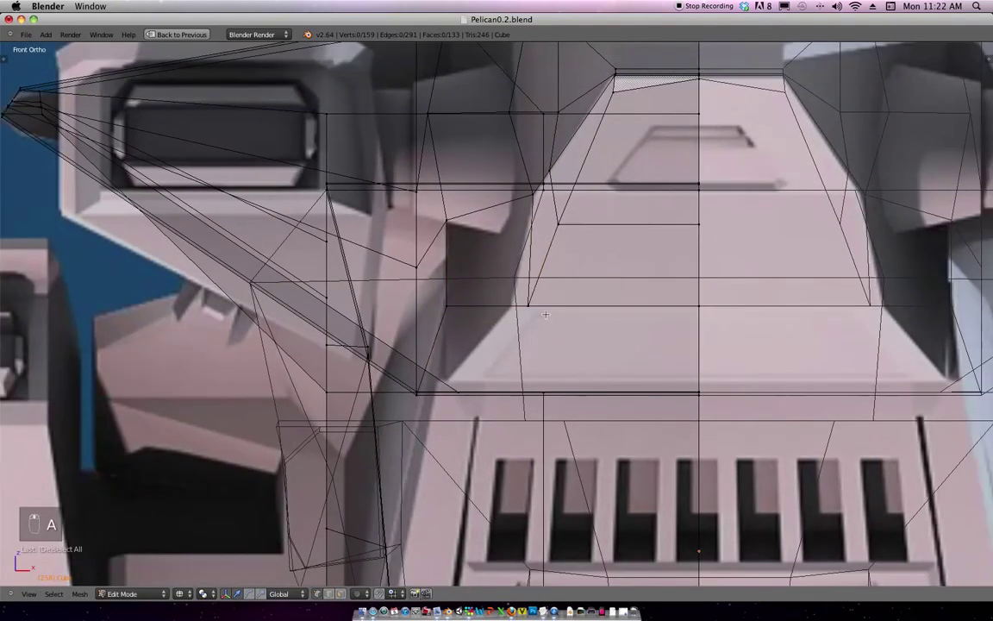
Move the panel's lower corner vertex outward along X onto the drawing's side contour.
key("g")
left_click(534, 299)
scroll(534, 299, "up", 1)
scroll(546, 294, "down", 1)
scroll(552, 284, "down", 1)
scroll(566, 272, "up", 1)
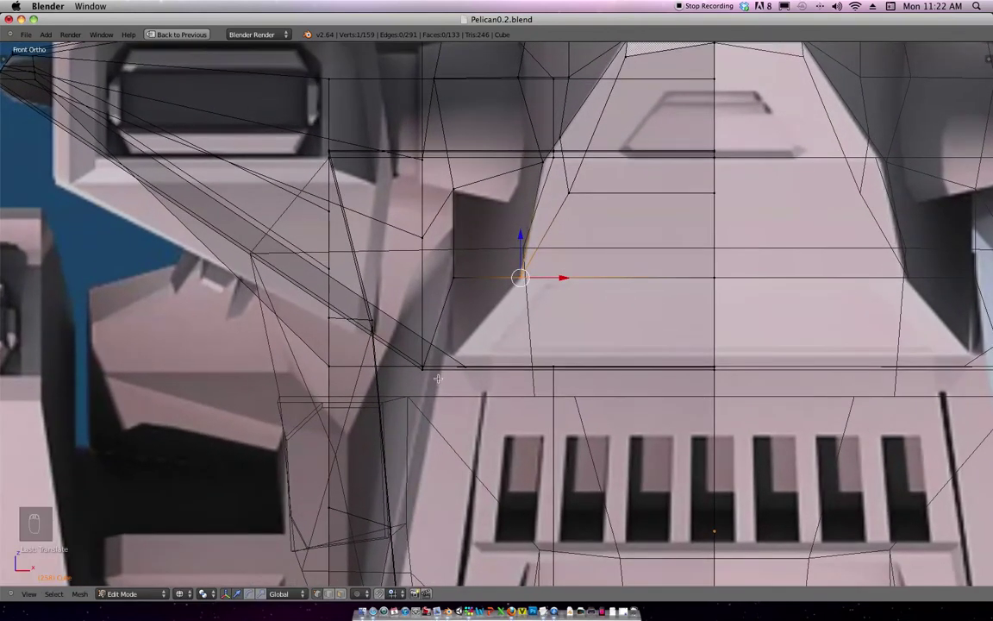
Try moving the panel's lower corner along X and Z to the drawing's corner, and undo both moves.
key("g")
key("x")
left_click(480, 364)
key("g")
key("z")
left_click(489, 350)
key("super+z")
key("super+z")
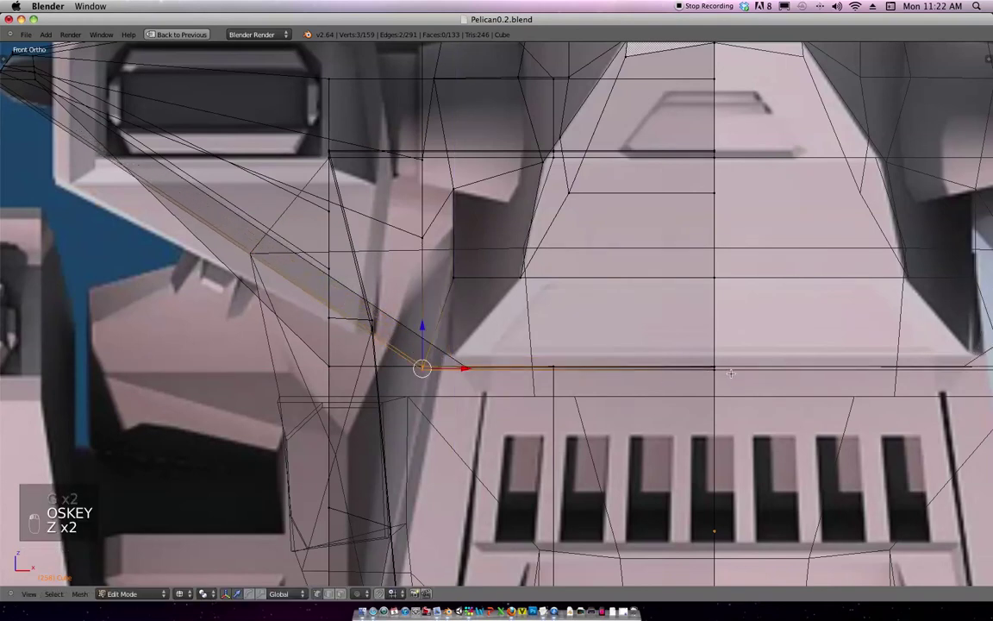
Try raising the panel's lower edge without its inner corner vertices along Z, and undo the move.
key("g")
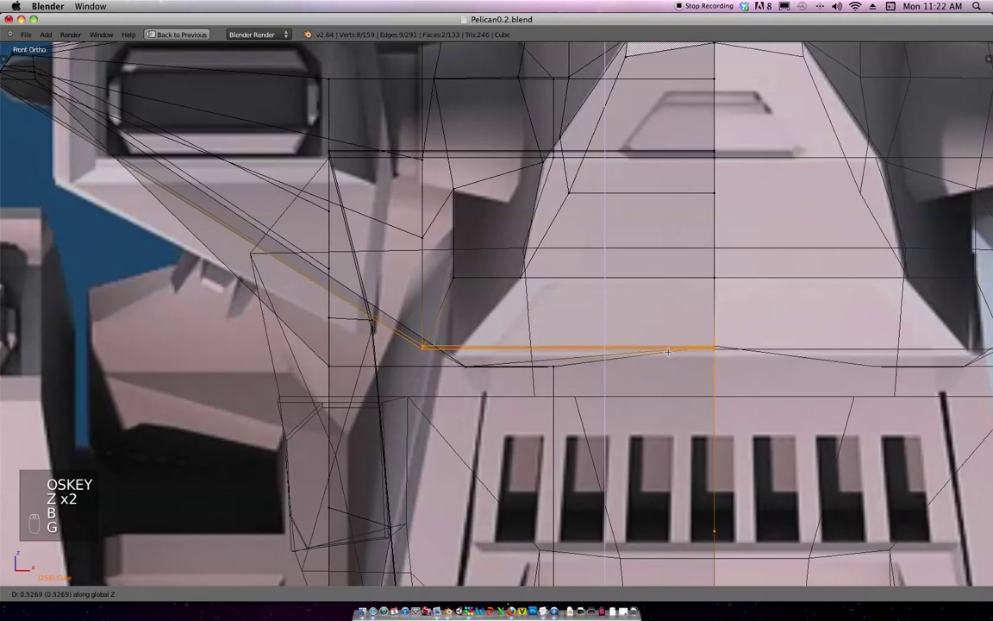
left_click(668, 333)
key("super+z")
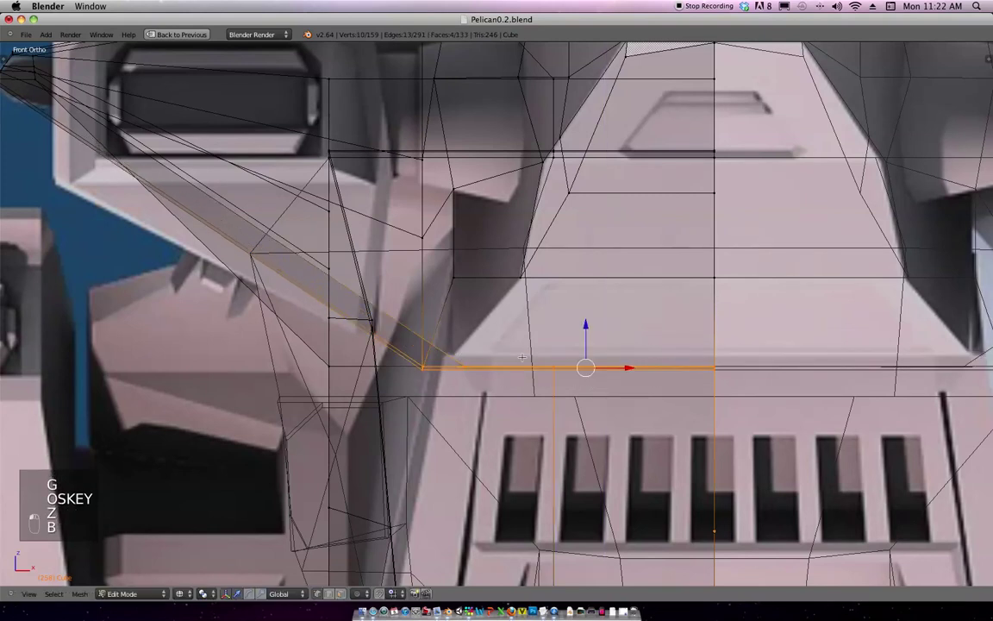
Raise all the panel's lower edge vertices along Z to the drawing's bend, and move its corner vertices inward along X onto the drawn corner.
key("g")
left_click(582, 362)
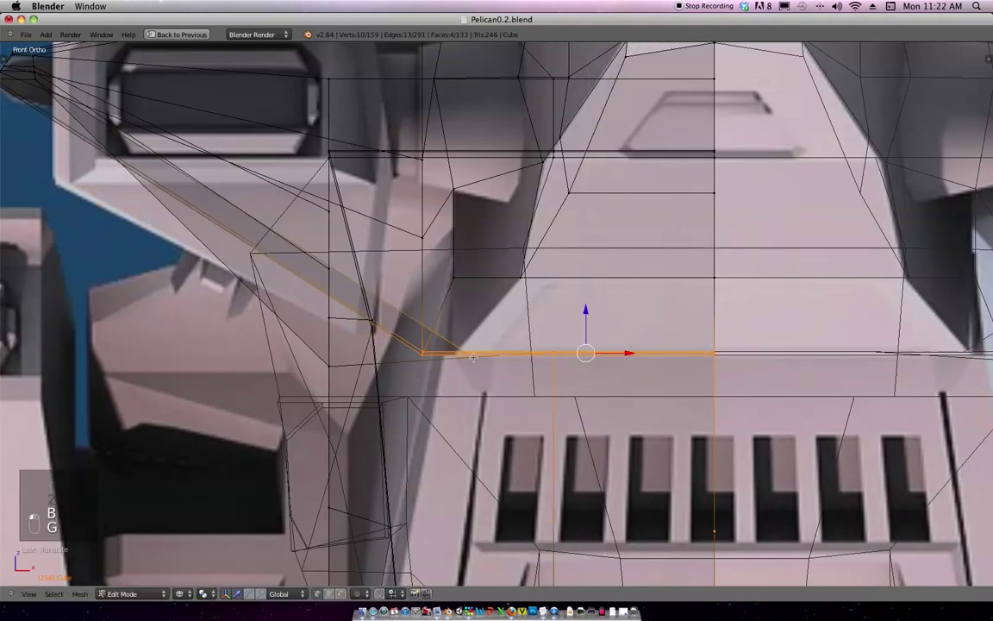
key("a")
key("g")
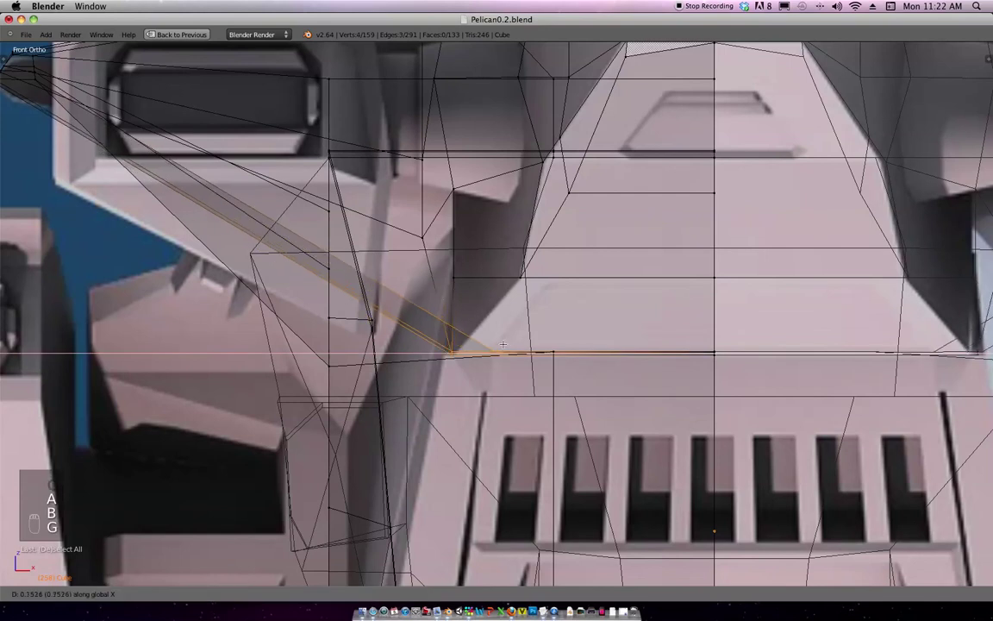
left_click(505, 345)
Examine the adjusted lower edge of the tail in perspective and against the rear-view drawing.
middle_click_drag(531, 301, 583, 233)
key("KP_1")
scroll(580, 305, "up", 4)
scroll(580, 306, "up", 2)
middle_click_drag(580, 305, 569, 260)
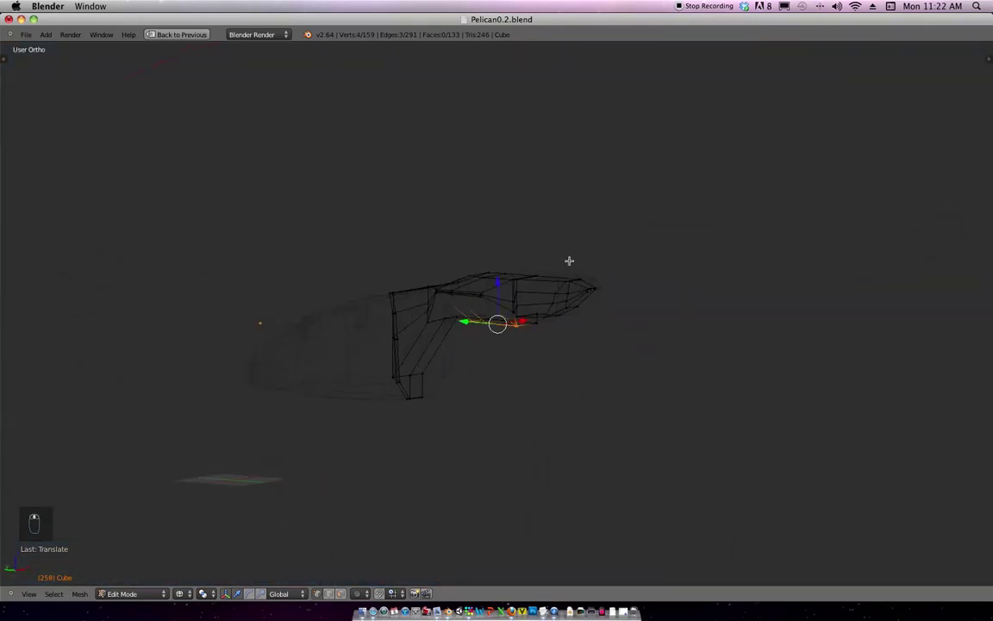
key("KP_1")
scroll(587, 349, "up", 5)
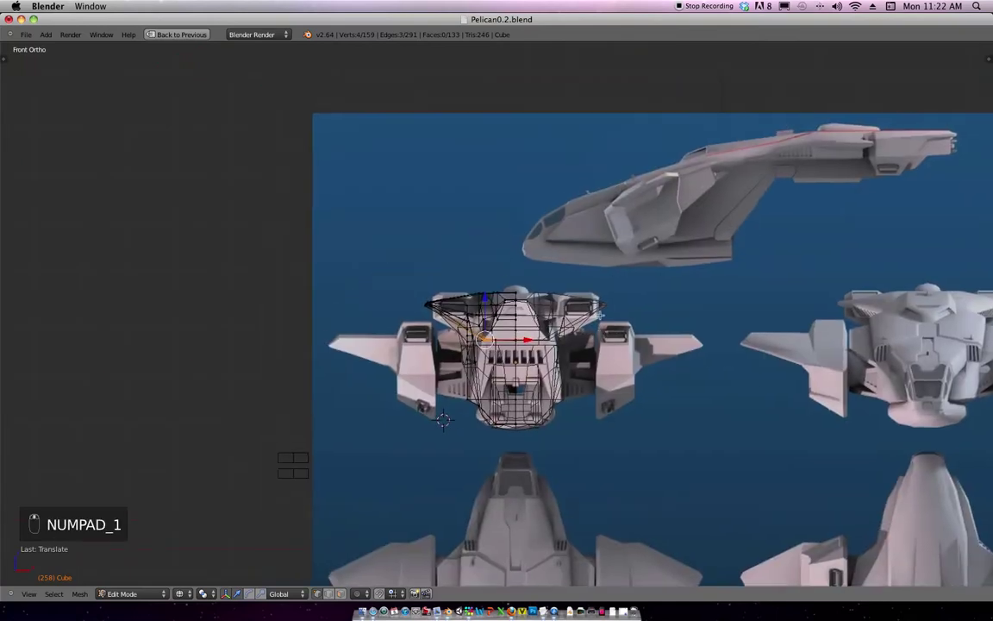
scroll(587, 349, "up", 4)
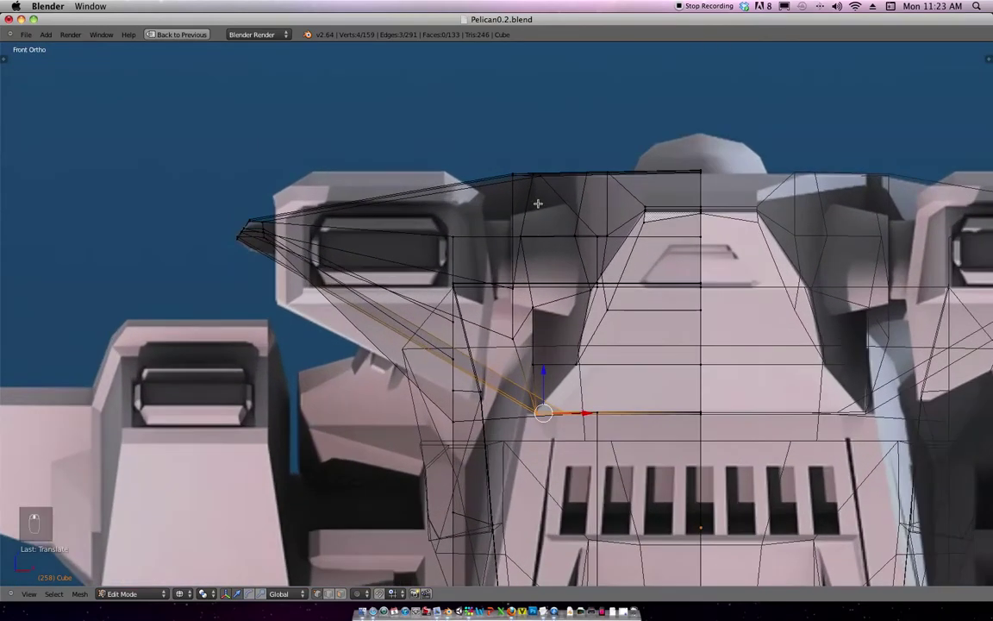
middle_click_drag(538, 203, 637, 273)
key("KP_1")
scroll(570, 287, "down", 3)
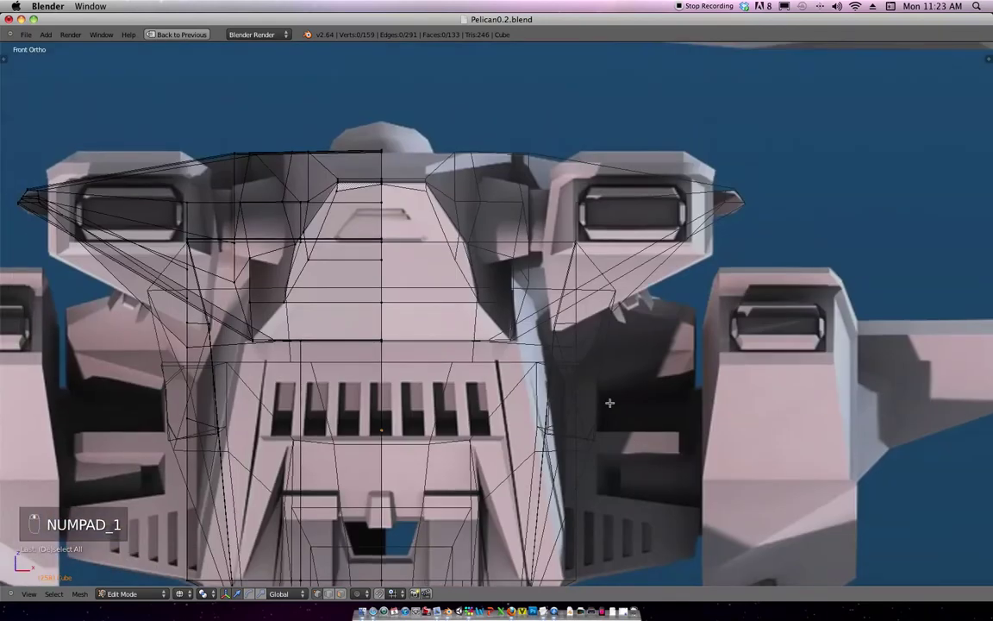
In top view, move the protruding outer side vertex near the tail end inward along X to line up with the tapering side edge.
middle_click_drag(567, 344, 494, 288)
key("KP_7")
middle_click_drag(469, 343, 525, 259, "shift")
scroll(525, 259, "up", 6)
middle_click_drag(403, 352, 585, 286, "shift")
scroll(585, 286, "up", 3)
middle_click_drag(484, 261, 503, 330, "shift")
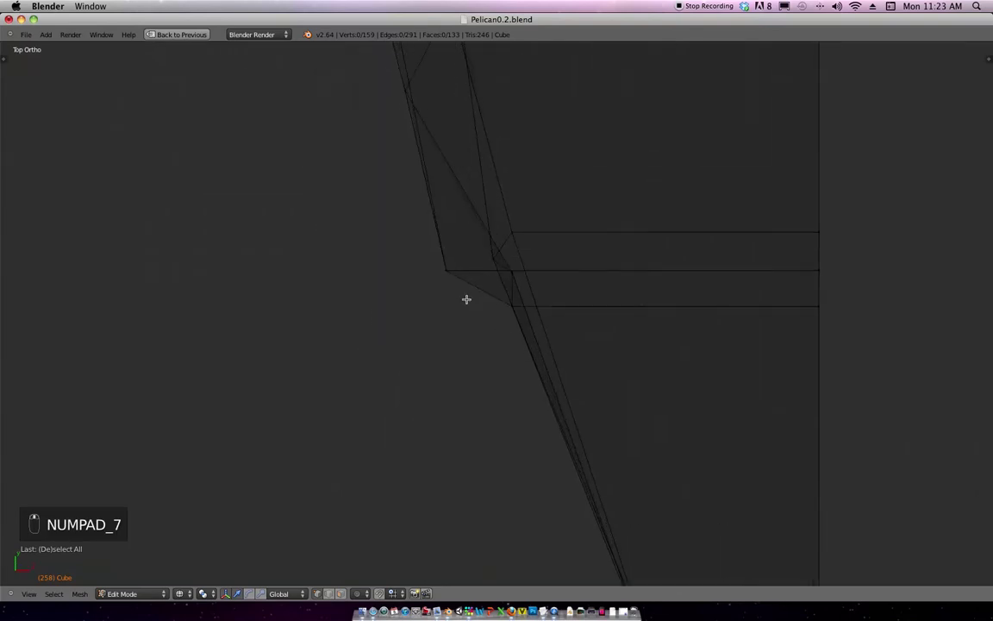
key("b")
left_click_drag(463, 302, 410, 261)
key("g")
key("x")
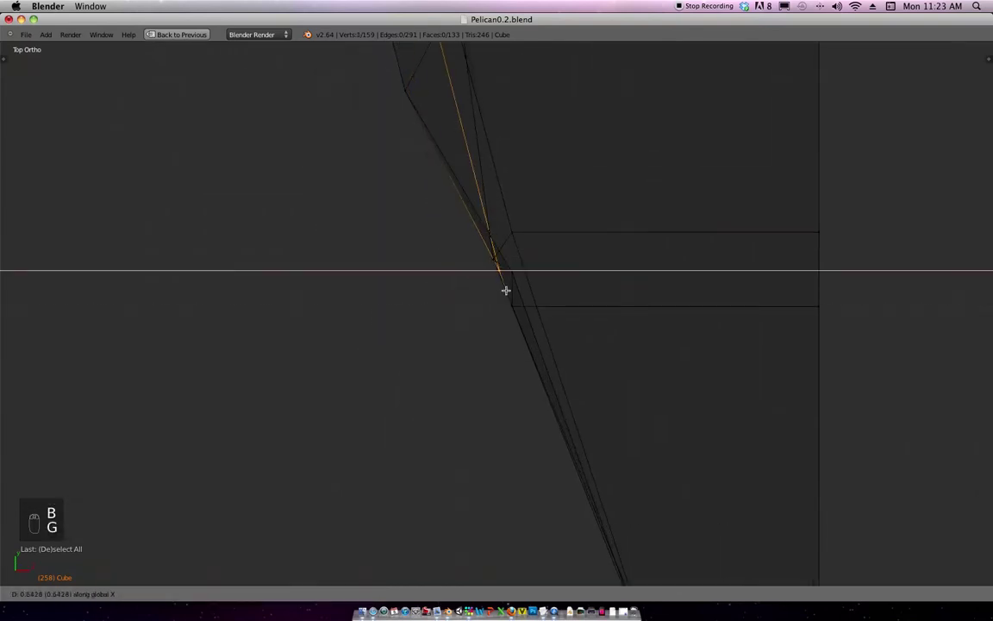
left_click(505, 290)
Switch to solid shading and examine the tail's tapered shape from the side and from above.
scroll(604, 207, "down", 3)
key("z")
mouse_move(625, 228)
middle_mouse_down()
mouse_move(672, 190)
mouse_move(698, 191)
mouse_move(715, 104)
mouse_move(691, 146)
middle_mouse_up()
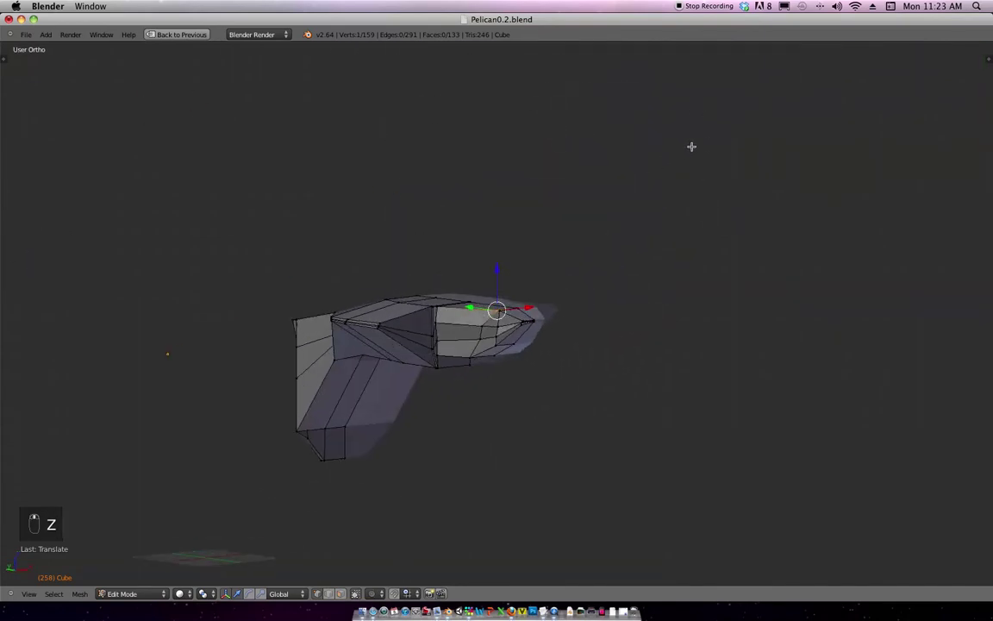
scroll(547, 337, "up", 10)
middle_click_drag(547, 337, 558, 419)
key("KP_7")
scroll(656, 221, "down", 8)
middle_click_drag(656, 222, 635, 346, "shift")
scroll(653, 244, "down", 6)
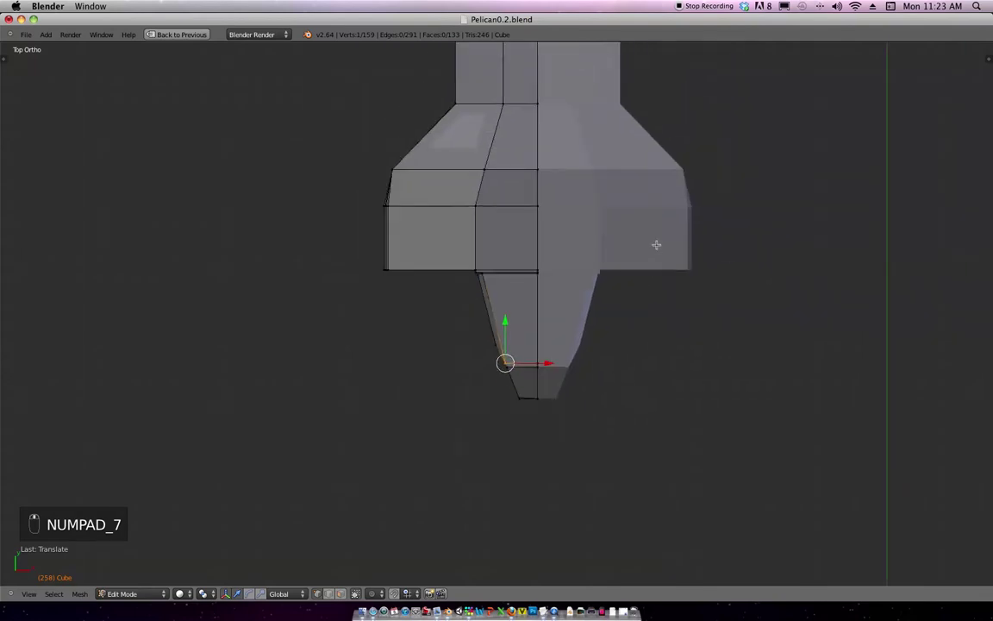
Unhide the fuselage's forward section and leave Edit Mode, keeping solid shading.
middle_click_drag(636, 244, 686, 391, "shift")
key("alt+h")
key("z")
key("z")
key("Tab")
Rotate the fuselage object 180 degrees about the global Z axis.
middle_click_drag(548, 401, 692, 368, "shift")
middle_click_drag(585, 359, 620, 362, "shift")
mouse_move(608, 352)
middle_mouse_down("ctrl")
mouse_move(602, 390)
mouse_move(523, 299)
mouse_move(541, 302)
mouse_move(552, 328)
middle_mouse_up("ctrl")
key("KP_1")
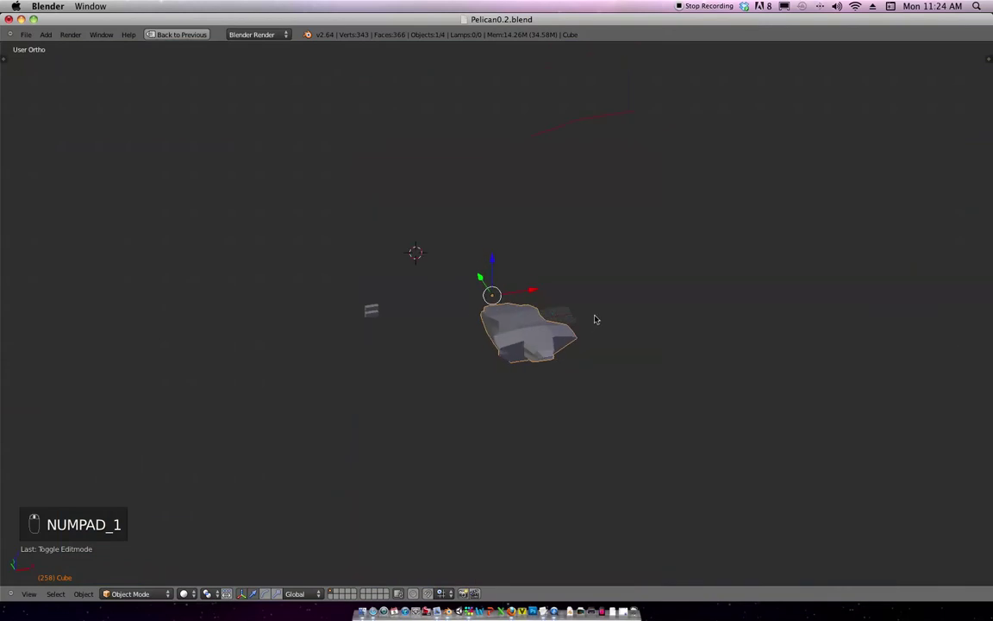
type("r")
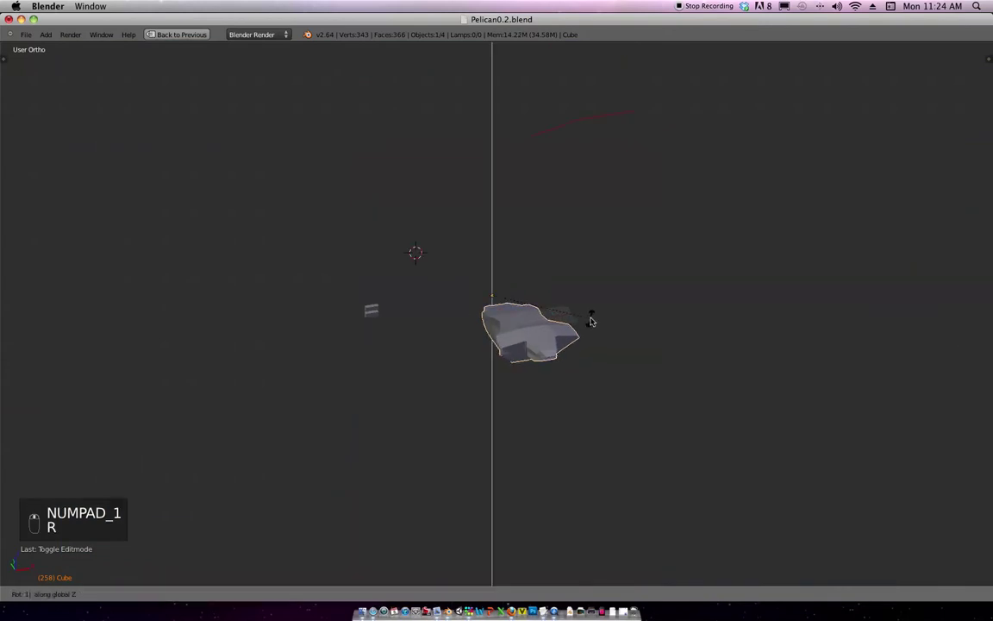
type("180")
key("Return")
In front view, move the fuselage along the global X axis to the ship's front-view drawing.
middle_click_drag(563, 327, 535, 323)
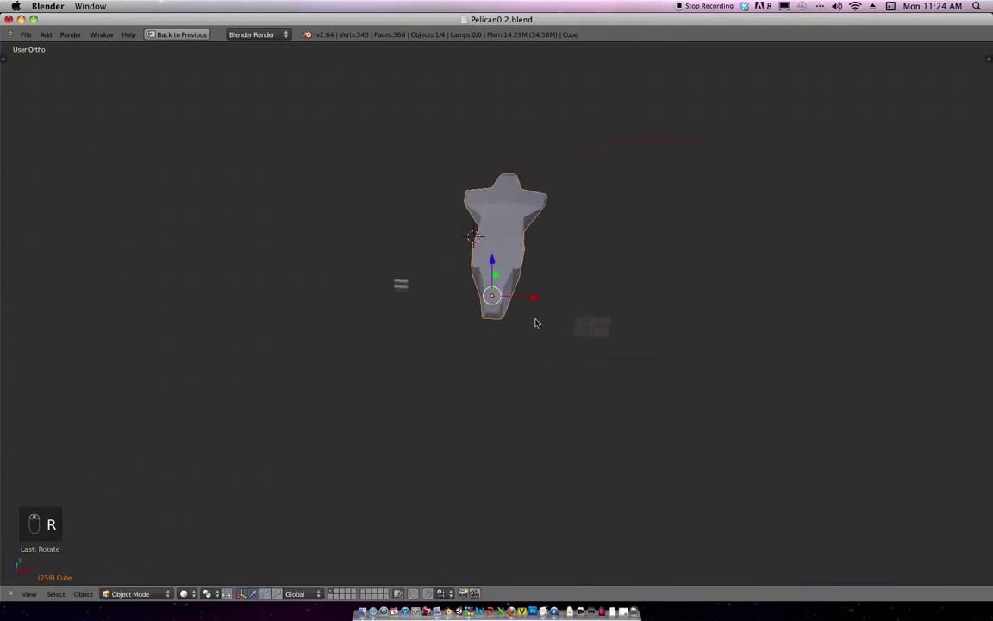
scroll(536, 323, "up", 3)
key("KP_1")
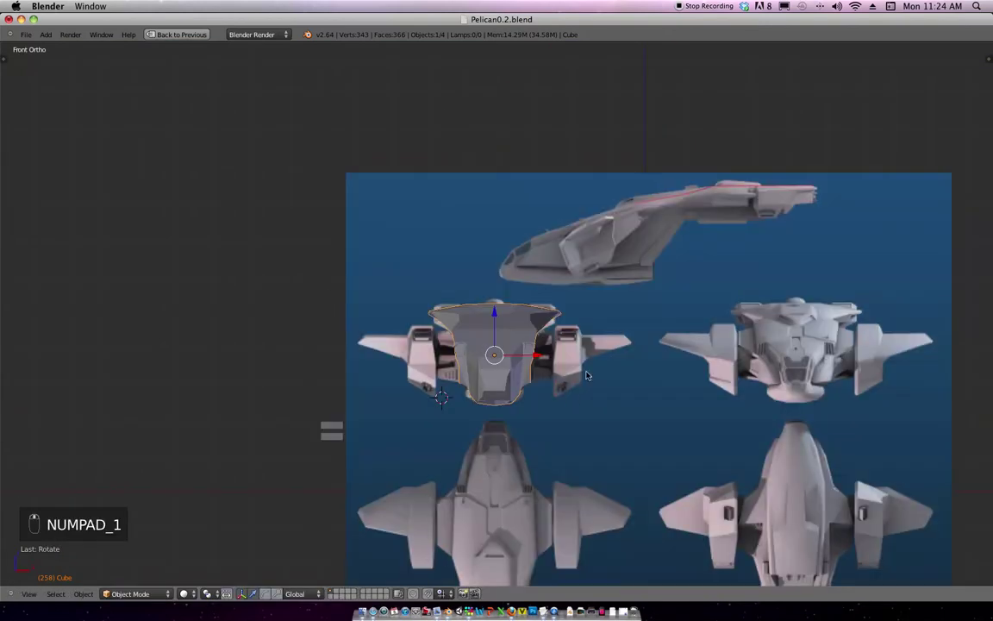
scroll(581, 401, "down", 2)
key("g")
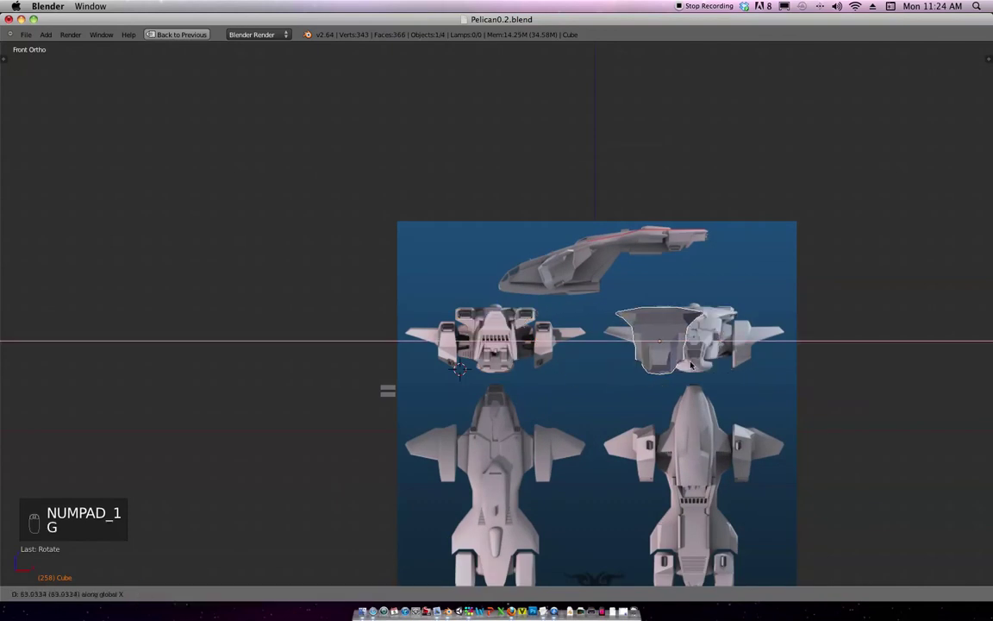
left_click(736, 331)
Enter Edit Mode on the fuselage beside the front-view drawing and deselect all vertices.
scroll(736, 331, "up", 7)
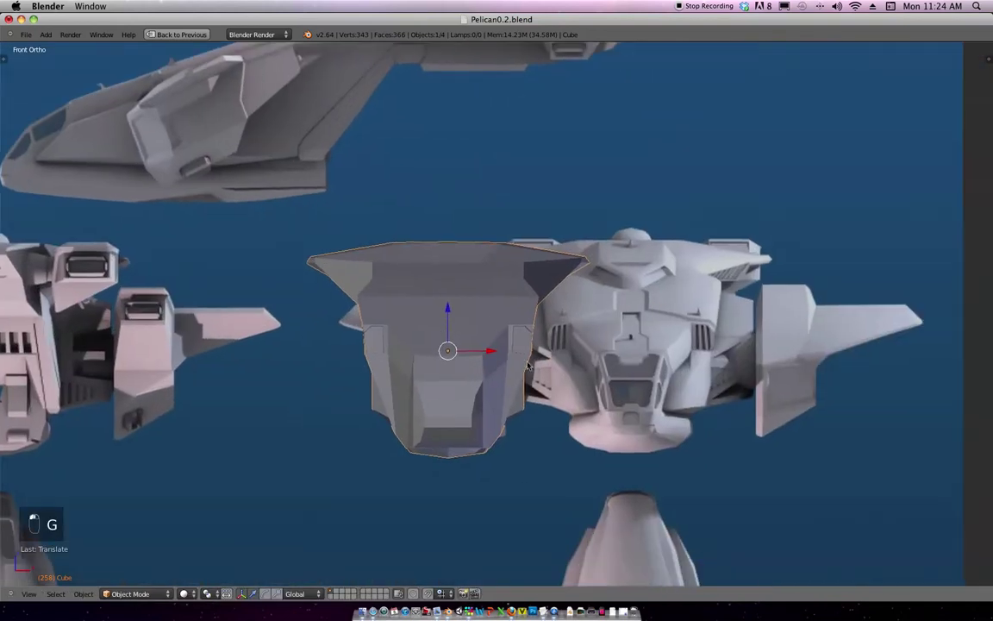
key("Tab")
scroll(561, 341, "up", 2)
middle_click_drag(501, 300, 474, 385, "shift")
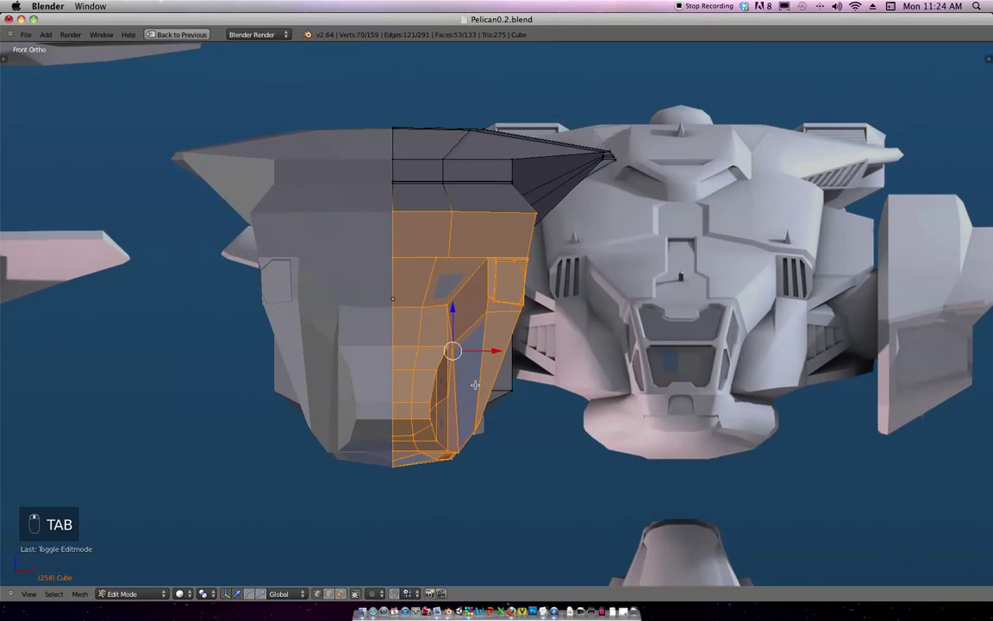
key("a")
key("a")
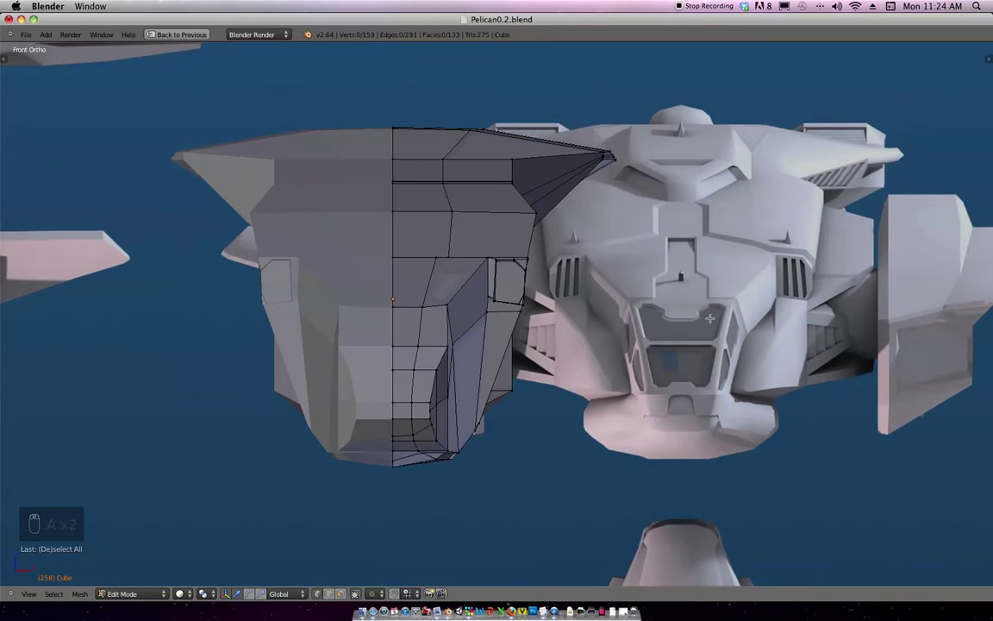
middle_click_drag(496, 380, 500, 353, "shift")
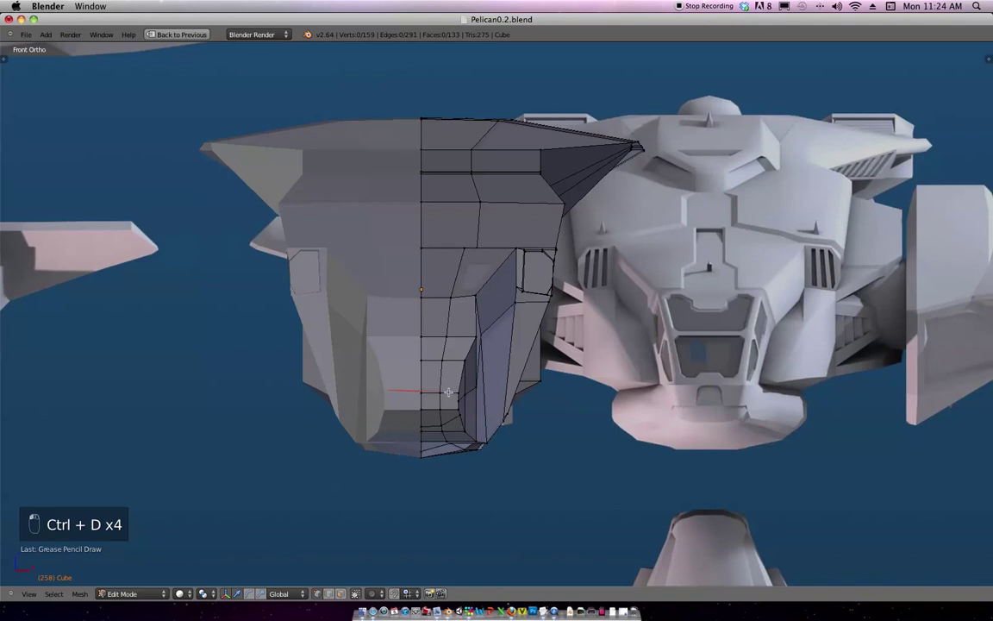
Sketch the cockpit canopy's outline and lower edge over the fuselage's nose with the Grease Pencil.
left_click_drag(447, 392, 449, 351, "ctrl")
left_click_drag(474, 310, 483, 310, "ctrl")
left_click_drag(484, 337, 482, 347, "ctrl")
left_click_drag(471, 386, 454, 390, "ctrl")
left_click_drag(503, 331, 570, 311, "ctrl")
left_click_drag(496, 429, 424, 400, "ctrl")
Sketch the small rounded nose detail and the flared chin contour below the cockpit with the Grease Pencil.
key("d")
key("d")
key("d")
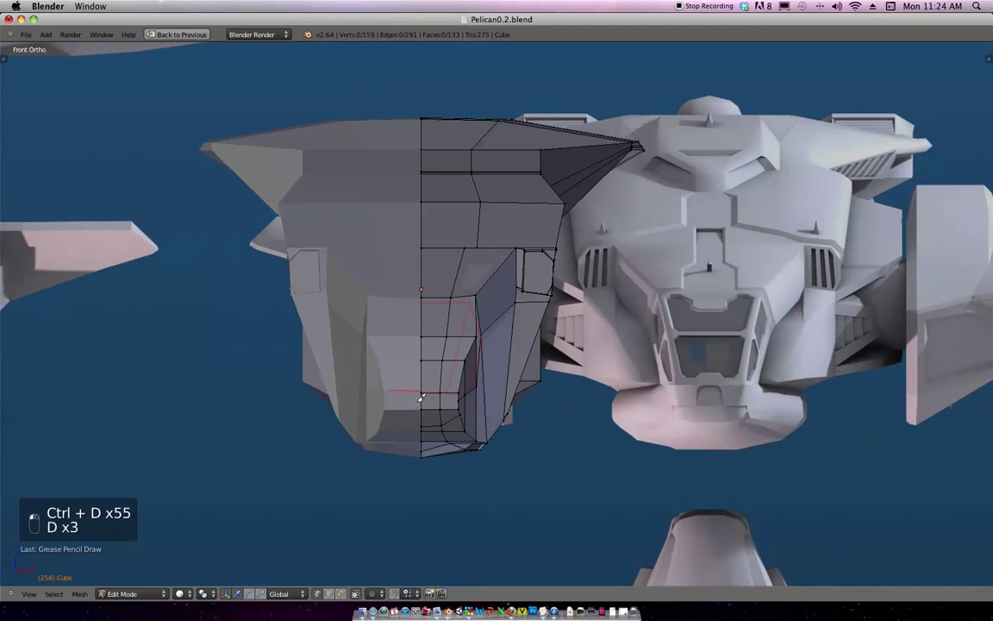
left_click_drag(415, 409, 433, 411)
key("d")
key("d")
key("d")
key("d")
key("d")
key("d")
right_click_drag(478, 414, 481, 387)
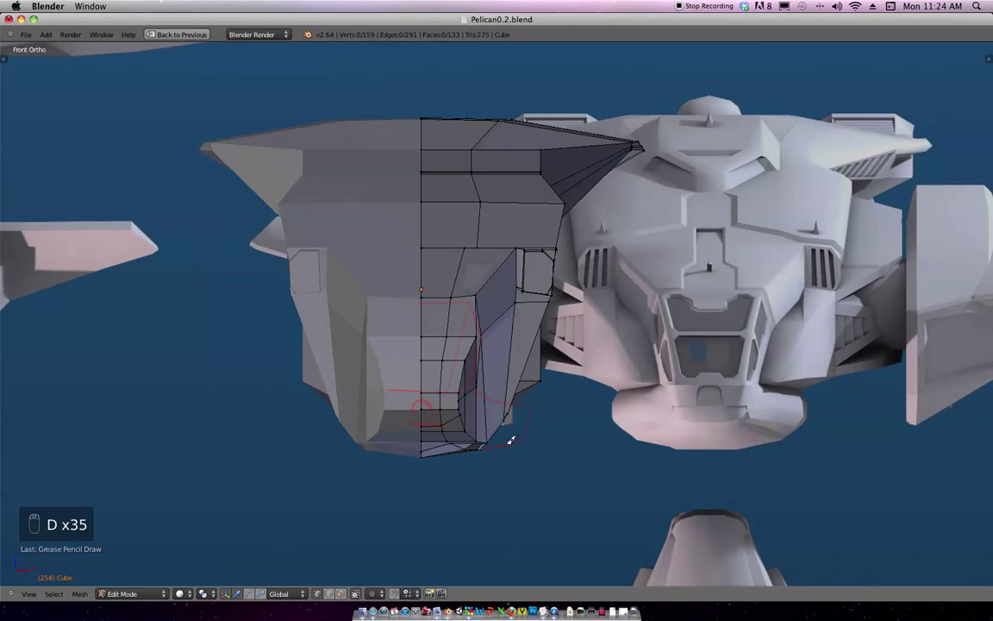
mouse_move(431, 411)
right_mouse_down()
mouse_move(470, 362)
mouse_move(484, 454)
mouse_move(475, 449)
right_mouse_up()
Sketch the upper and lower cockpit windowpanes and the bar between them inside the canopy outline with the Grease Pencil.
key("ctrl+d")
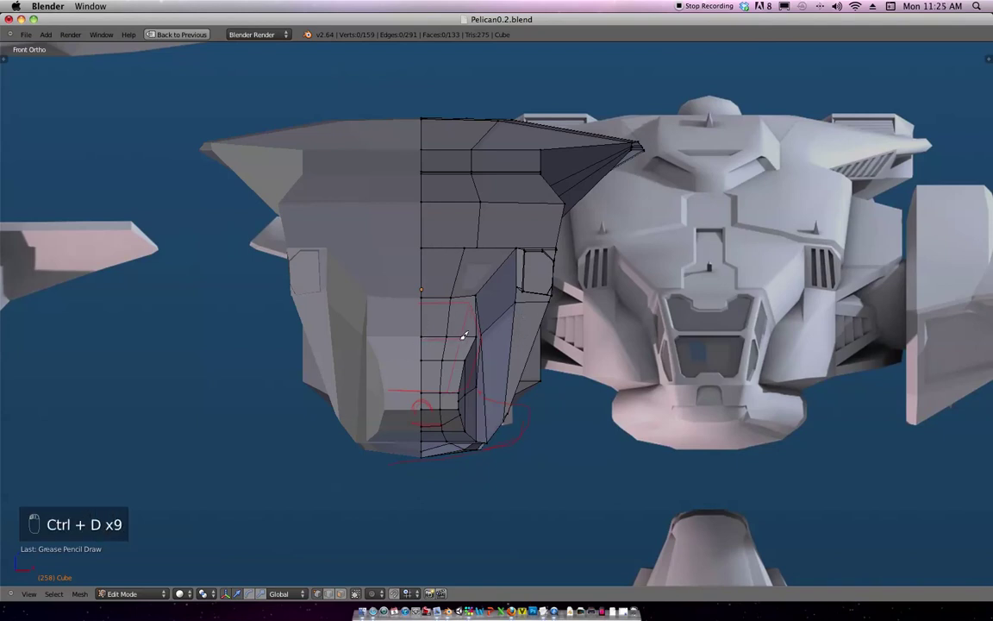
key("ctrl+d")
key("ctrl+d")
key("d")
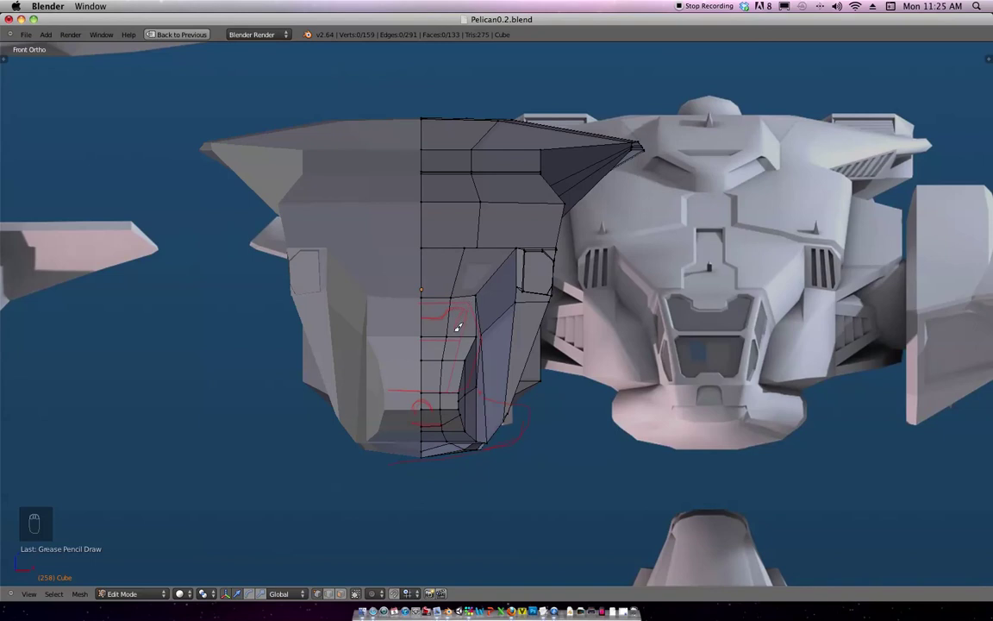
key("d")
left_click_drag(422, 337, 451, 345)
key("d")
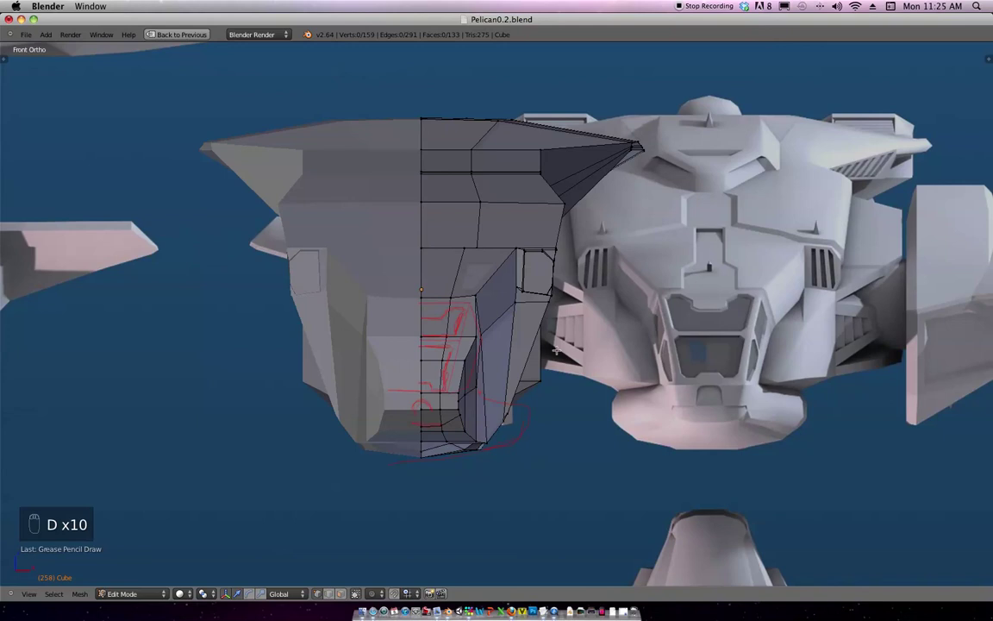
key("d")
Move the nose's side vertex beside the lower windowpane inward along X to the sketched window edge.
scroll(589, 339, "up", 4)
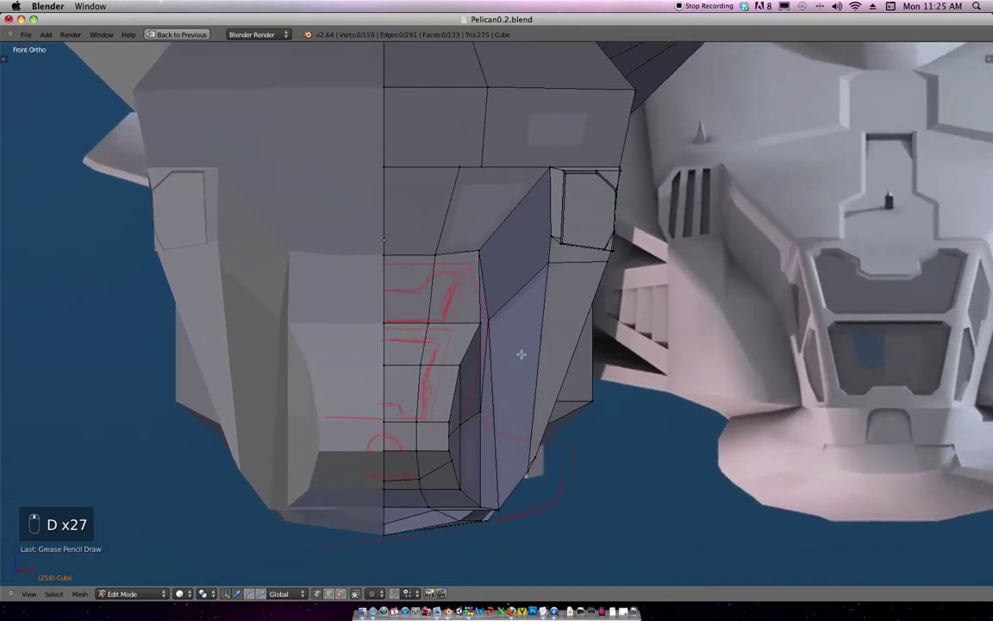
middle_click_drag(484, 363, 515, 360, "shift")
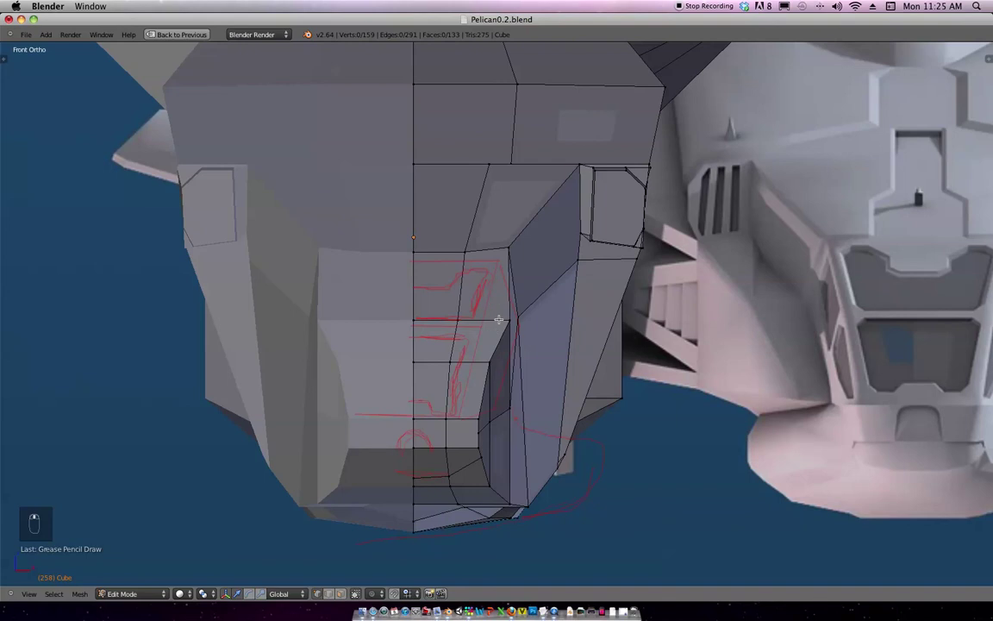
right_click(489, 366)
key("g")
key("x")
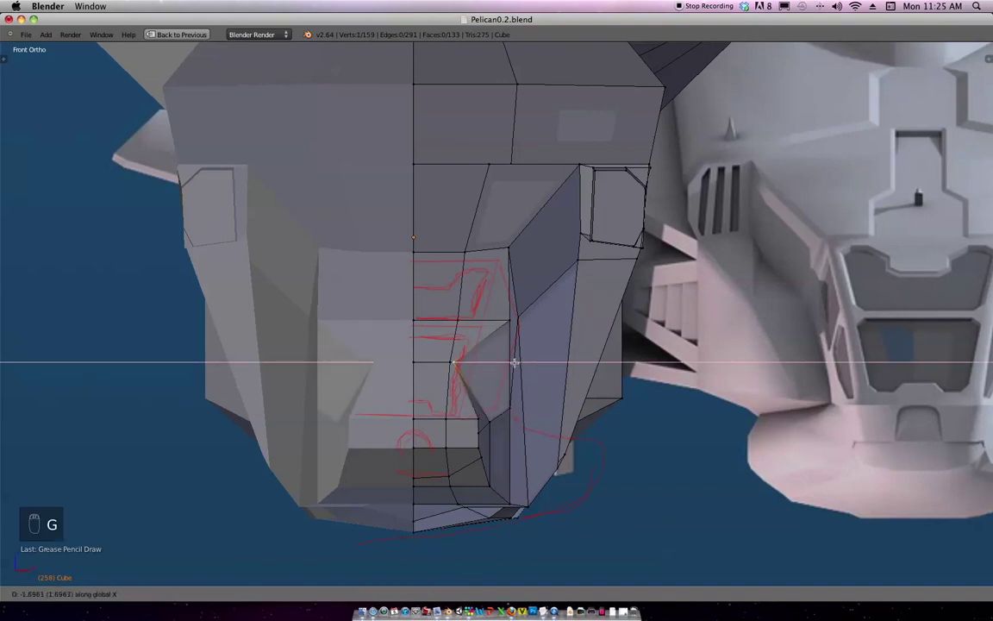
Move the two inner vertices of the lower cockpit window inward along X onto the sketched window outline.
left_click(528, 362)
key("a")
right_click(482, 422)
key("g")
key("x")
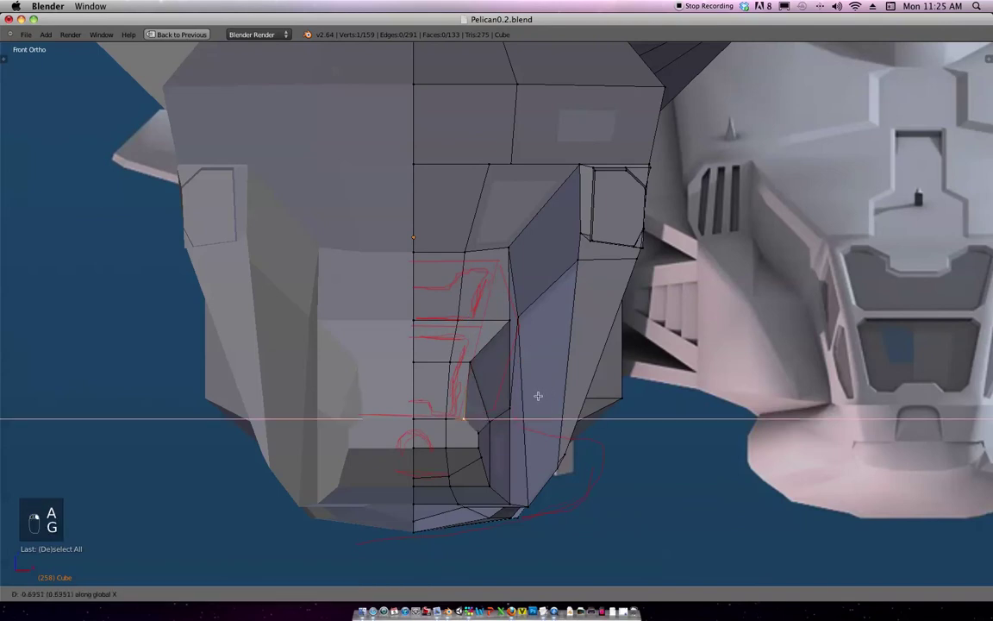
left_click(534, 384)
Pull the cockpit's middle and top side-corner vertices inward along X so the edge follows the sketched slanted line.
right_click(507, 321)
key("g")
key("x")
left_click(531, 324)
right_click_drag(506, 256, 526, 256)
key("super+z")
key("g")
key("x")
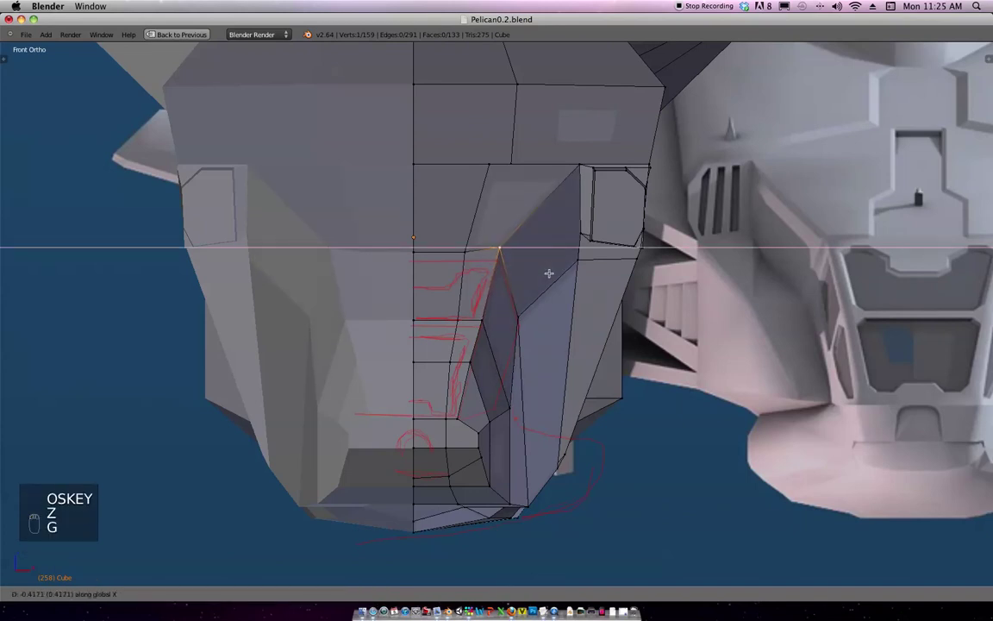
left_click(538, 266)
key("z")
key("z")
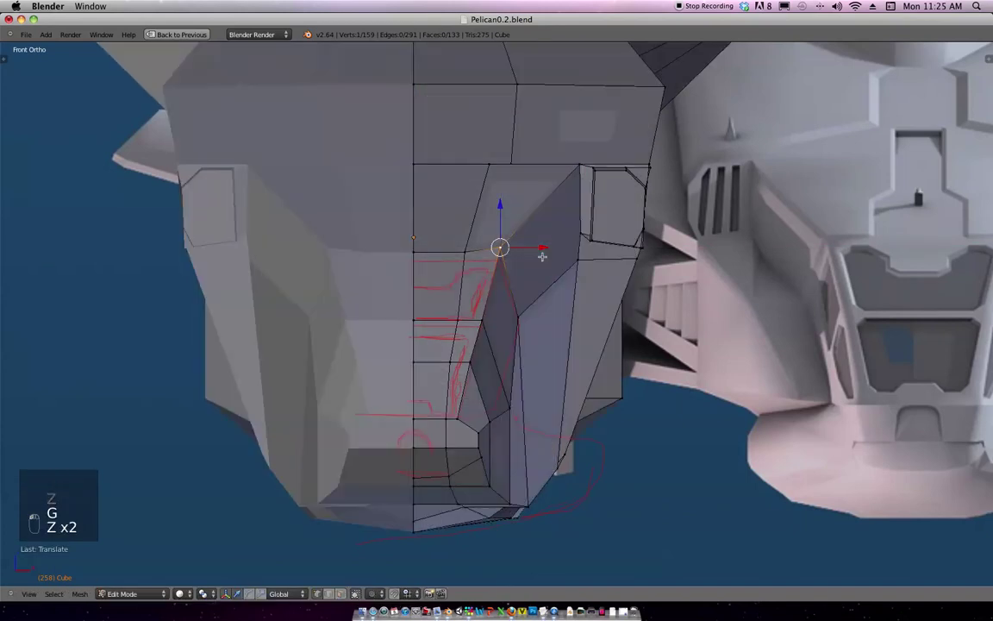
scroll(543, 259, "up", 2)
scroll(543, 263, "down", 2)
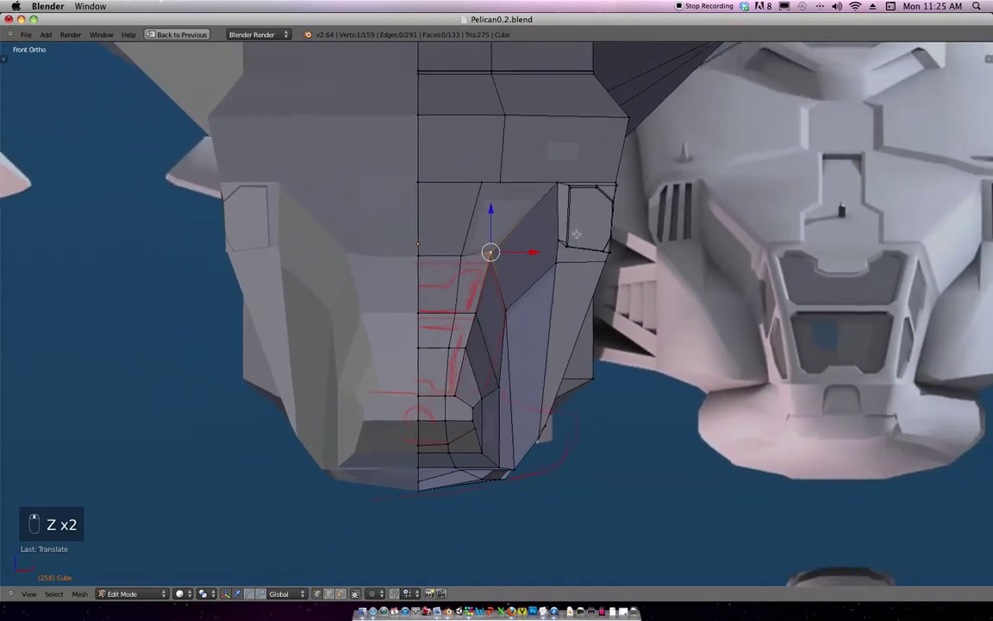
scroll(581, 318, "up", 1)
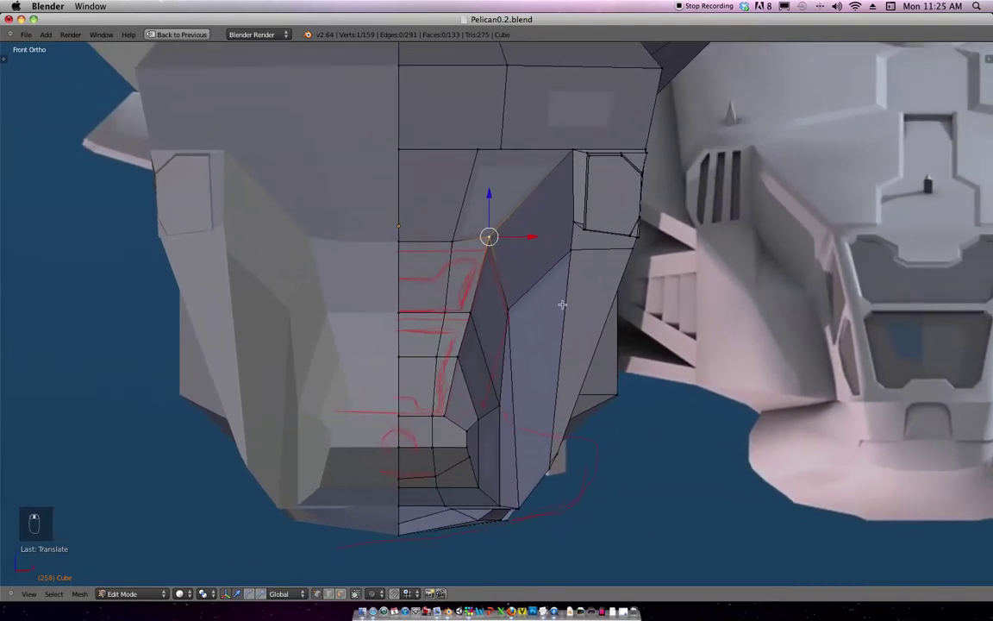
scroll(555, 284, "up", 2)
Raise the two vertices beside the lower window's bottom corner vertically to the level of the sketched window base.
right_click(476, 425)
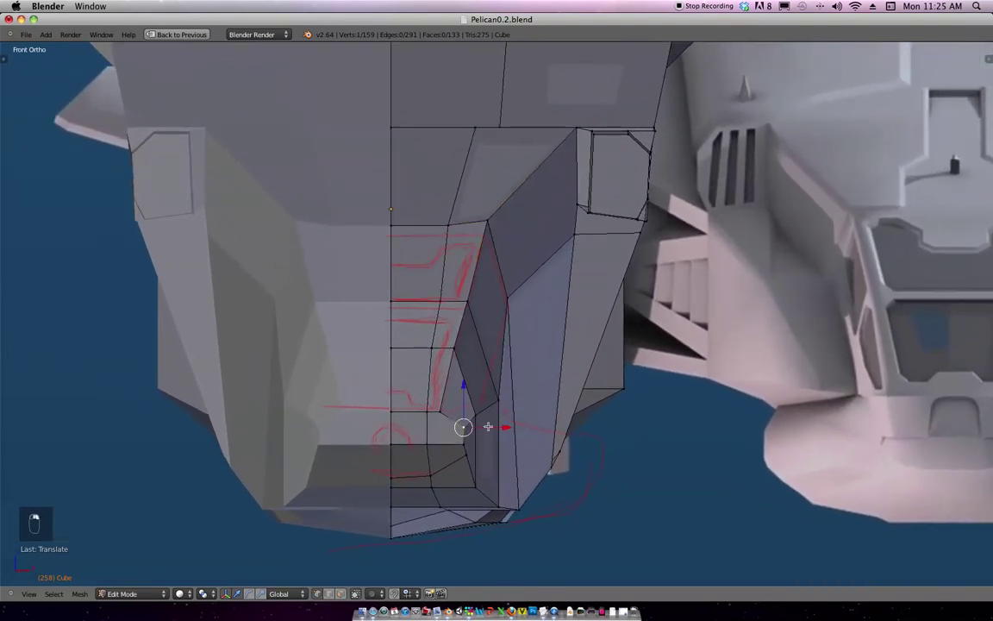
key("g")
middle_click(505, 418)
left_click(502, 407)
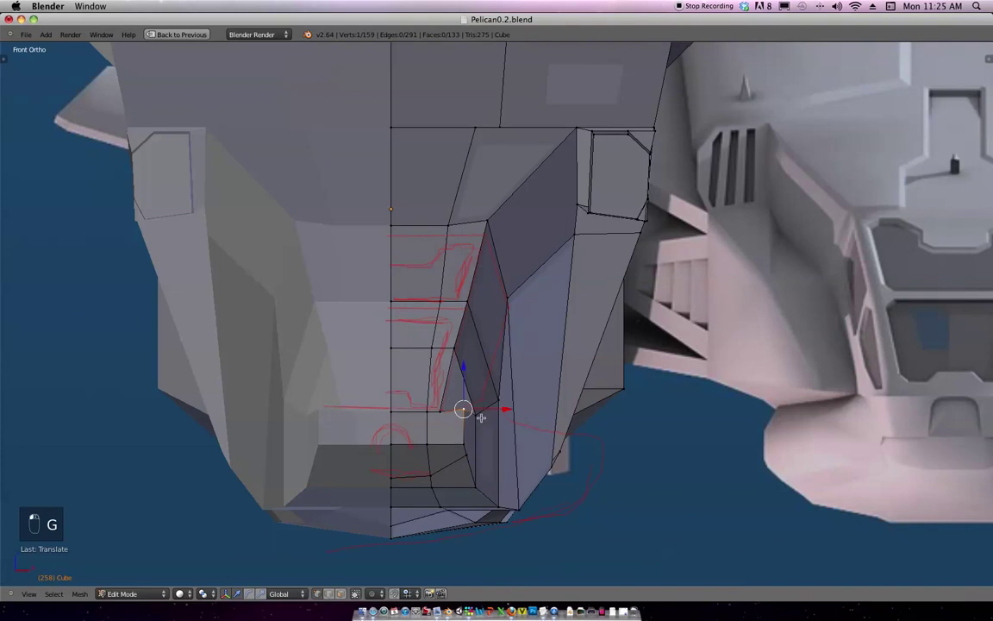
right_click(482, 416)
key("g")
middle_click(485, 410)
left_click(485, 405)
Raise the side window's bottom vertex and lower its outer corner vertex vertically to match the sketched side window.
right_click(507, 403)
key("g")
middle_click(523, 397)
left_click(525, 385)
key("g")
middle_click(524, 385)
left_click(522, 383)
right_click(509, 303)
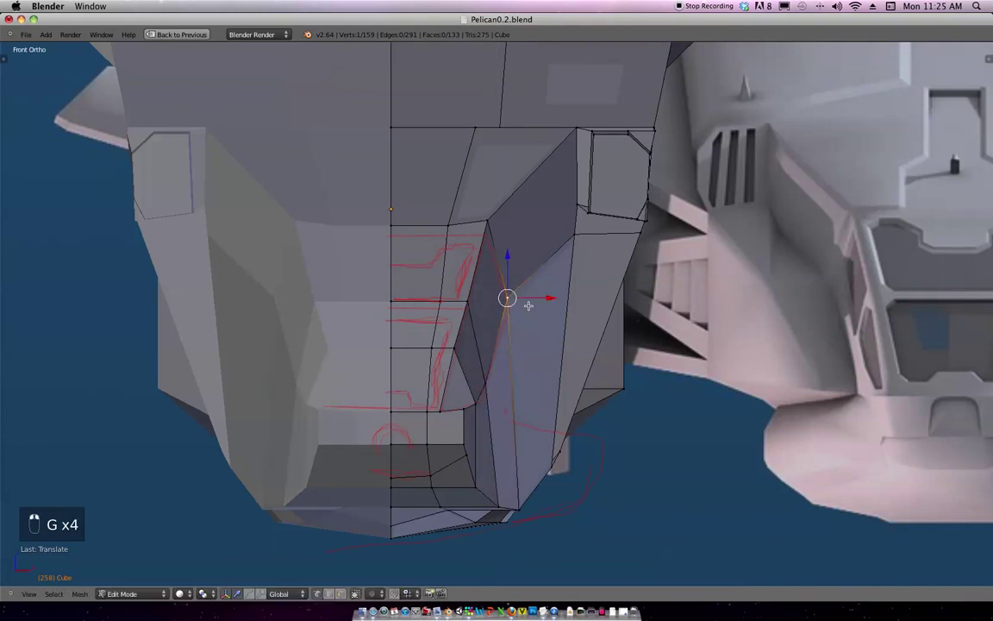
key("g")
middle_click(527, 308)
left_click(527, 319)
middle_click_drag(492, 224, 583, 294)
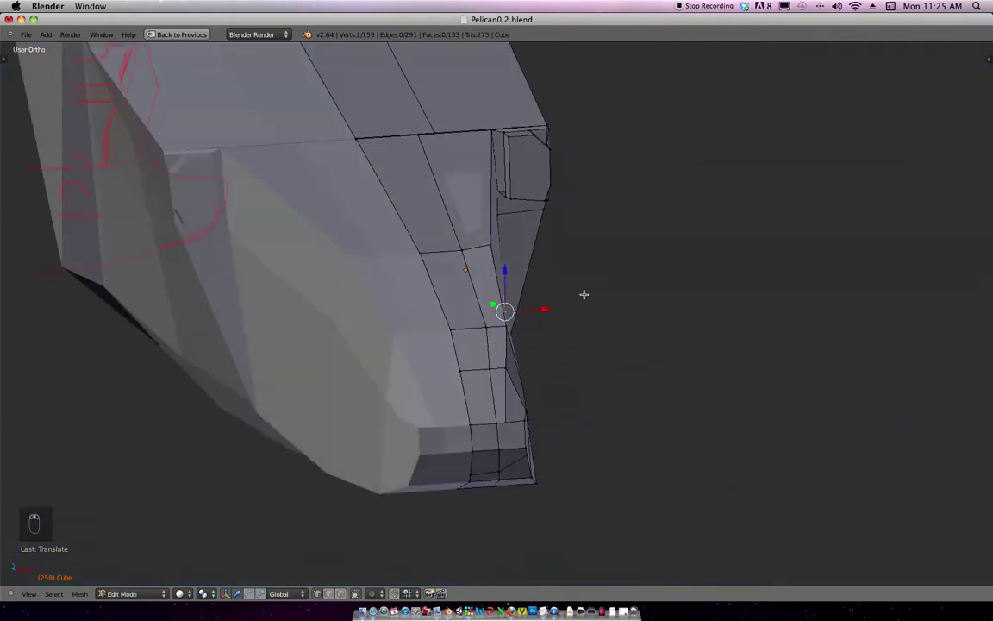
In front view, move the vertex beside the lower window's bottom corner inward and slightly down.
key("KP_1")
right_click(499, 476)
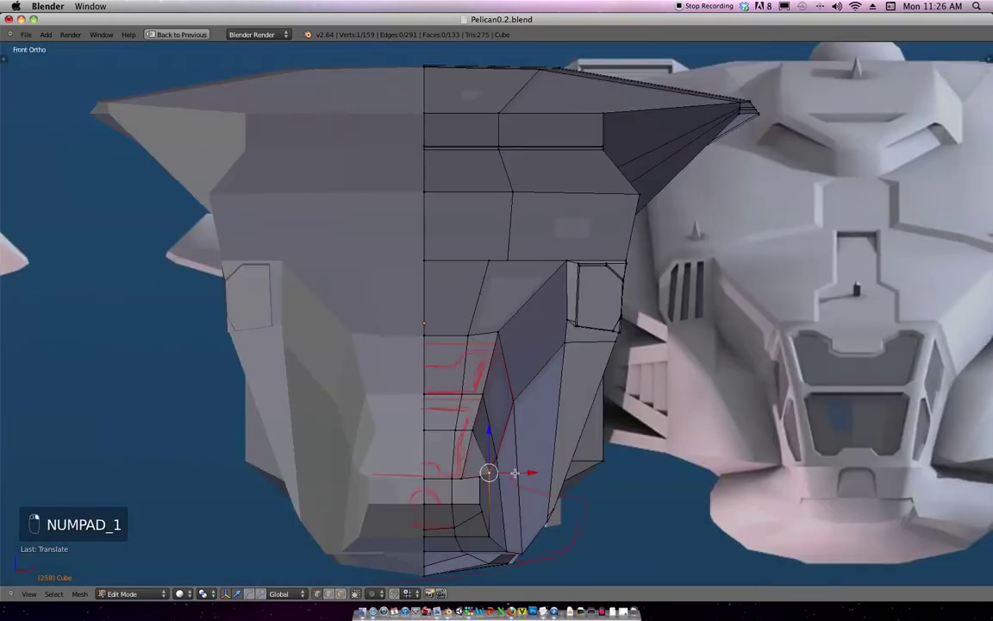
right_click(479, 479)
key("g")
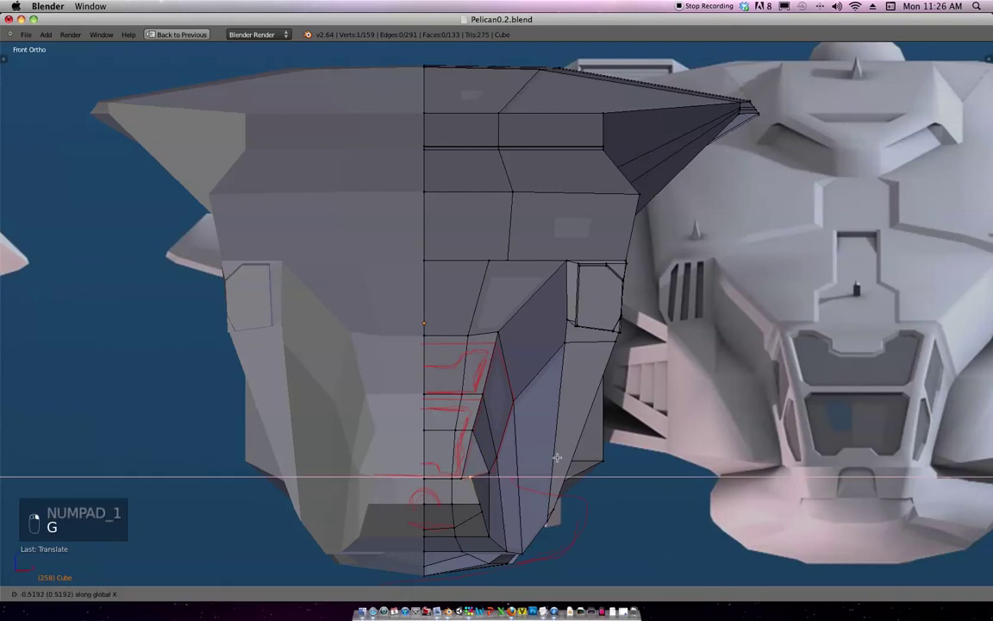
key("g")
key("g")
left_click(546, 469)
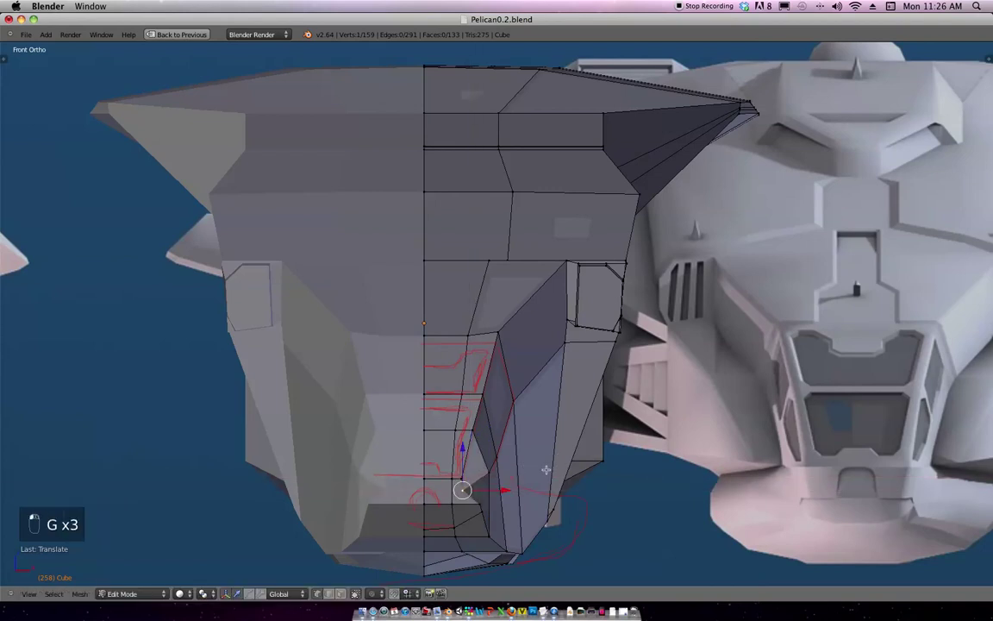
Slide the next two vertices down the nose recess's side edge inward along X to narrow the chin.
scroll(552, 457, "up", 2)
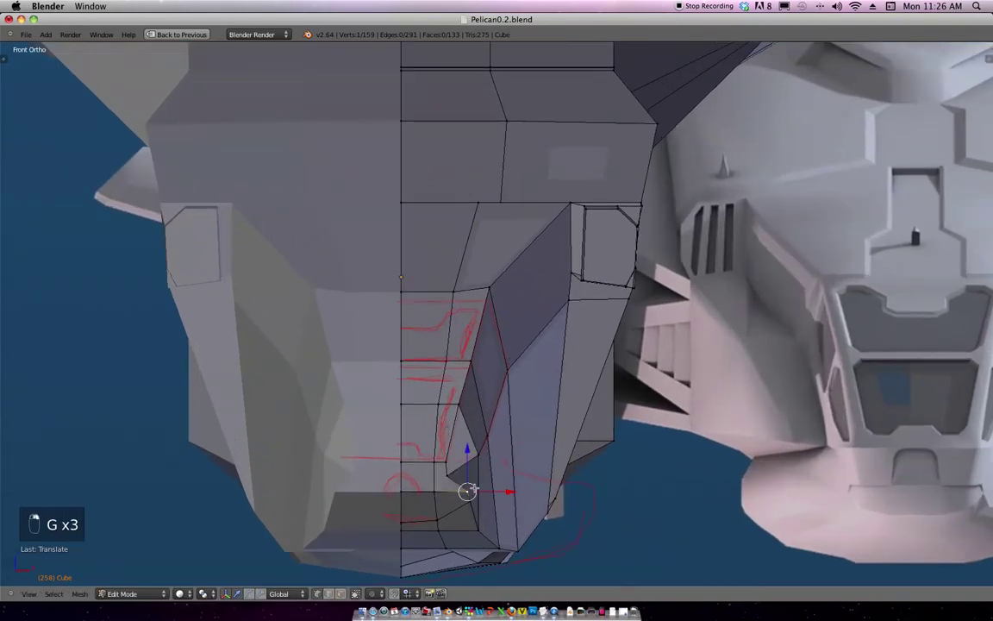
key("g")
middle_click(512, 478)
left_click(499, 483)
right_click(479, 500)
key("g")
middle_click(466, 505)
left_click(447, 512)
From an angled side view, shift the vertex below the side window backward and reposition the nose's bottom side corner vertex.
middle_click_drag(478, 472, 443, 490)
middle_click_drag(765, 332, 808, 234)
scroll(810, 298, "down", 1)
scroll(801, 241, "up", 4)
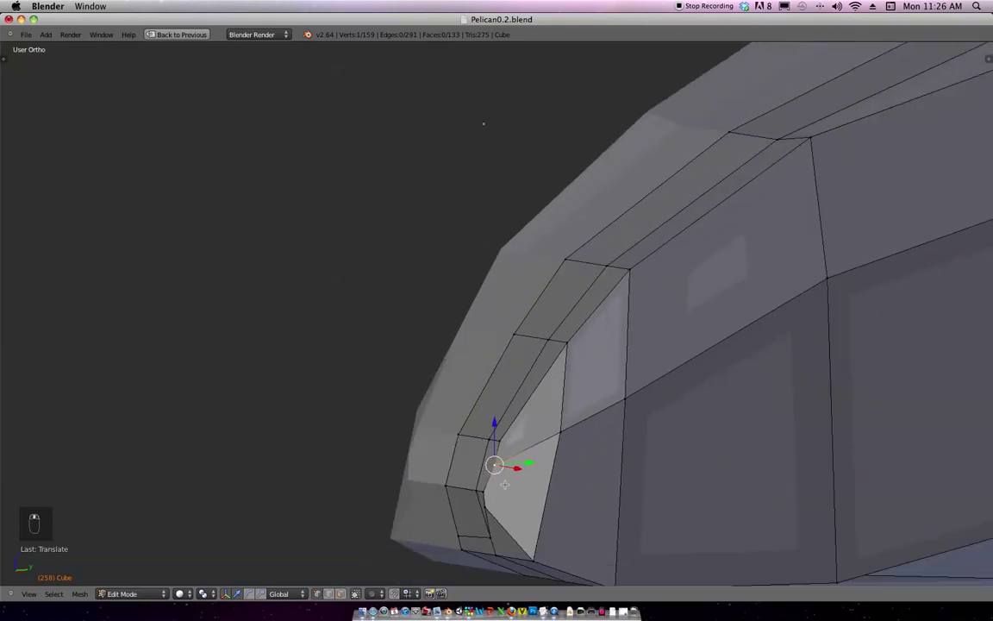
middle_click_drag(504, 487, 517, 513)
key("g")
middle_click(525, 517)
left_click(534, 516)
right_click(536, 568)
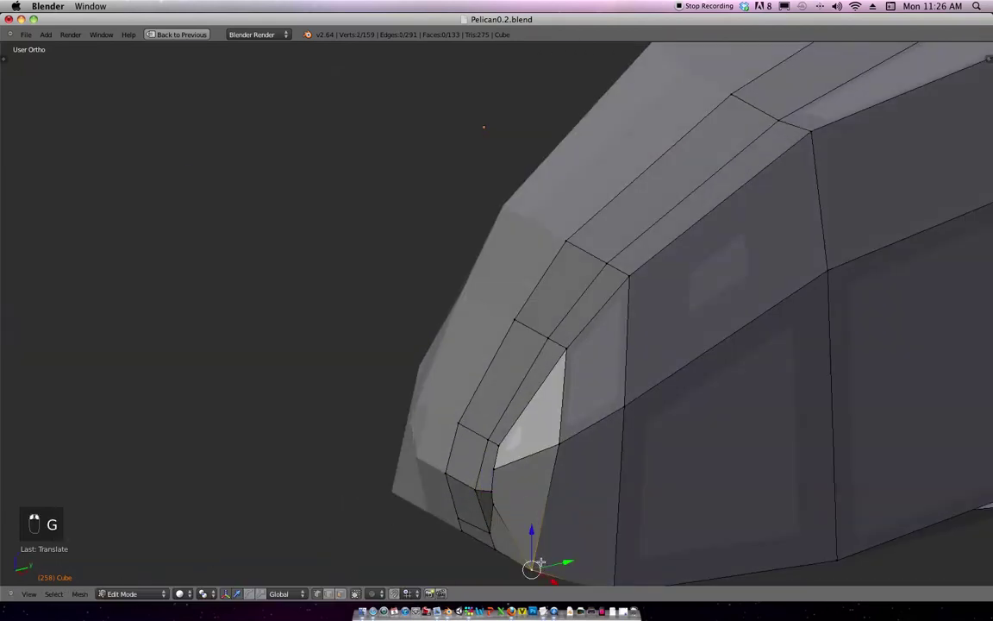
key("g")
left_click(563, 530)
Reposition the vertices along the lower side of the nose from several angles to smooth its contour.
middle_click_drag(598, 488, 647, 354)
key("g")
left_click(594, 478)
key("g")
left_click(558, 439)
key("g")
left_click(677, 418)
key("g")
left_click(572, 483)
key("g")
left_click(674, 405)
key("g")
left_click(617, 500)
key("g")
left_click(645, 414)
key("KP_1")
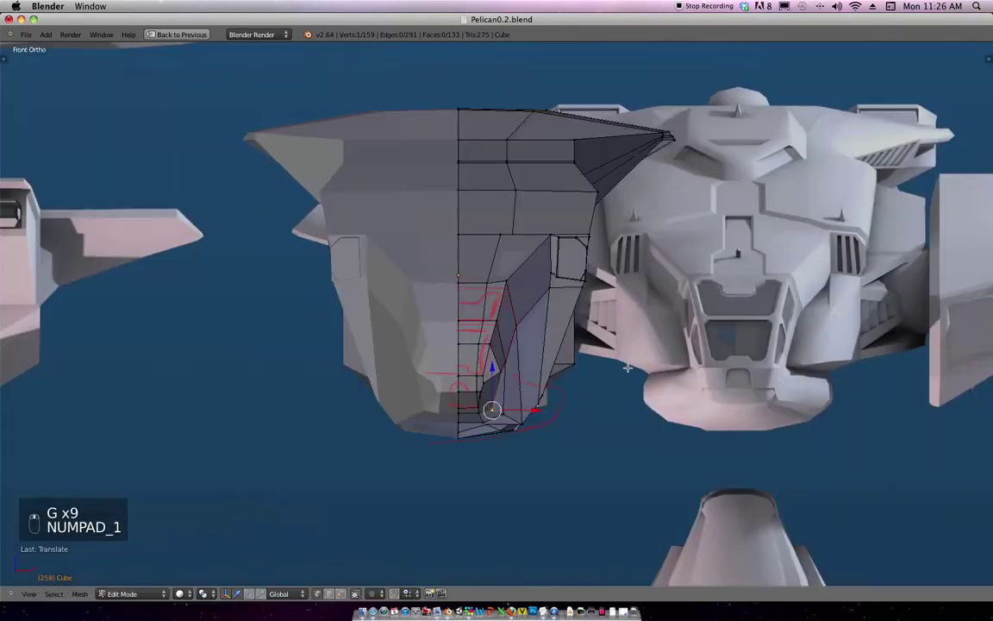
Adjust the vertex at the bottom of the side window from an angled view and compare it in front view.
scroll(637, 360, "up", 3)
middle_click_drag(564, 332, 630, 412)
key("g")
left_click(616, 416)
key("g")
key("g")
key("KP_1")
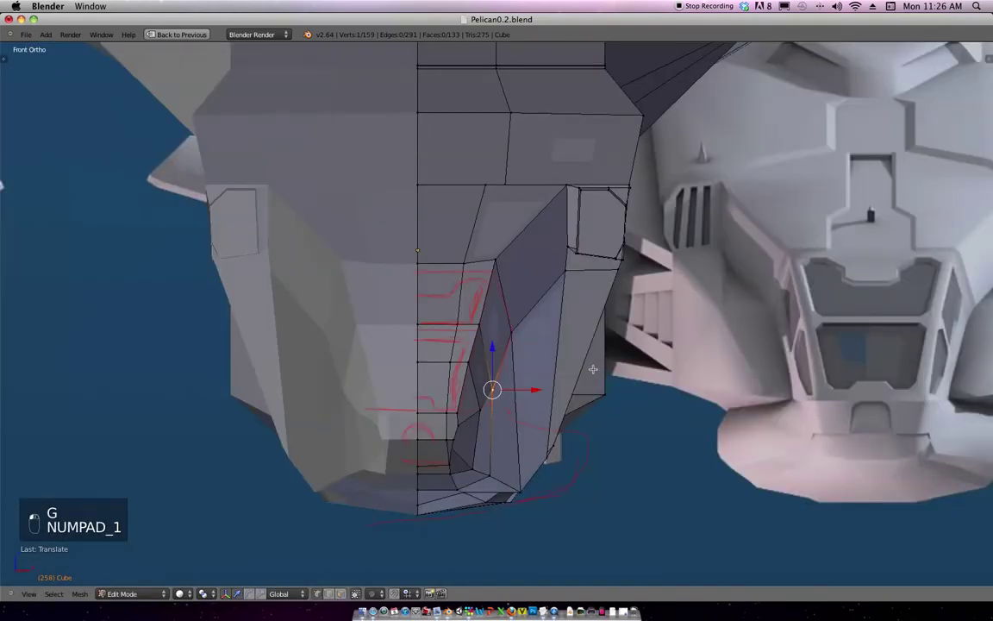
In top view, move the pair of vertices on the cockpit's side edge inward along X to straighten the hull's taper.
middle_click_drag(610, 350, 457, 403, "shift")
scroll(457, 402, "up", 1)
middle_click_drag(348, 362, 450, 357, "shift")
scroll(448, 358, "up", 1)
right_click(332, 372)
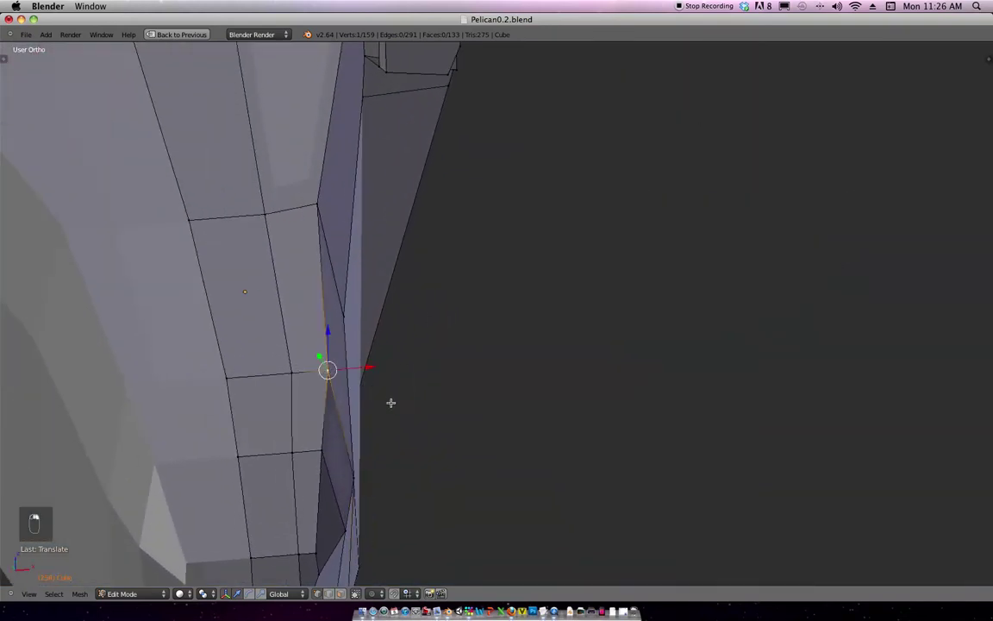
key("KP_7")
right_click(350, 388, "shift")
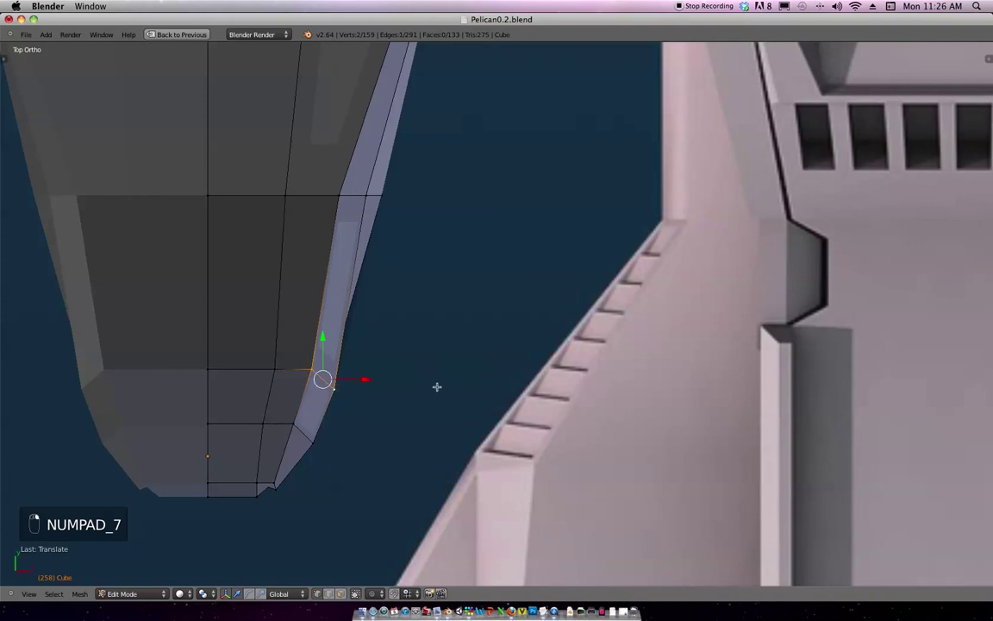
key("g")
key("x")
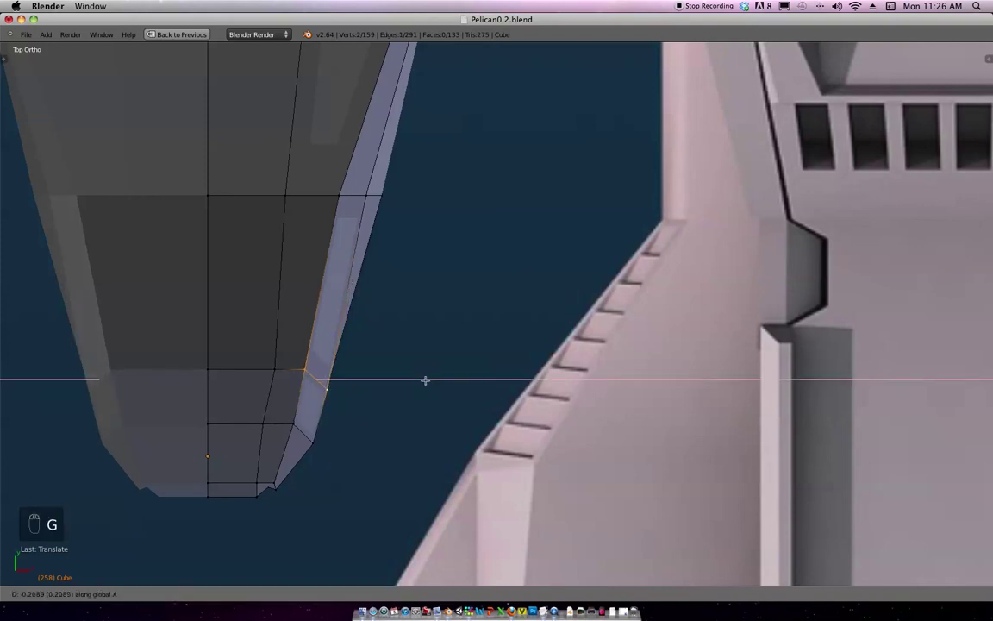
left_click(390, 380)
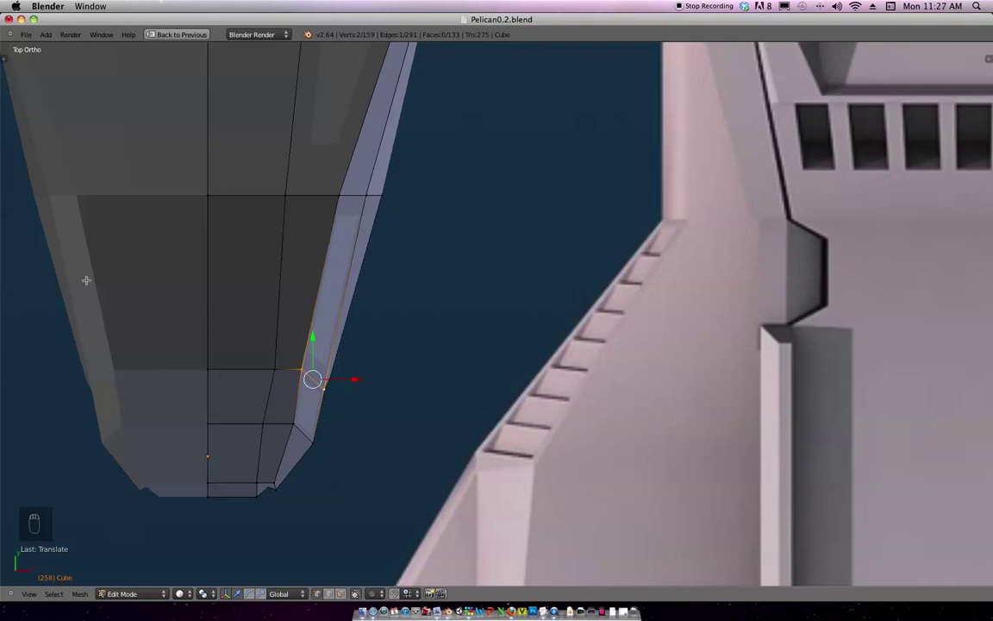
key("g")
key("x")
right_click(381, 401)
key("g")
right_click(350, 417)
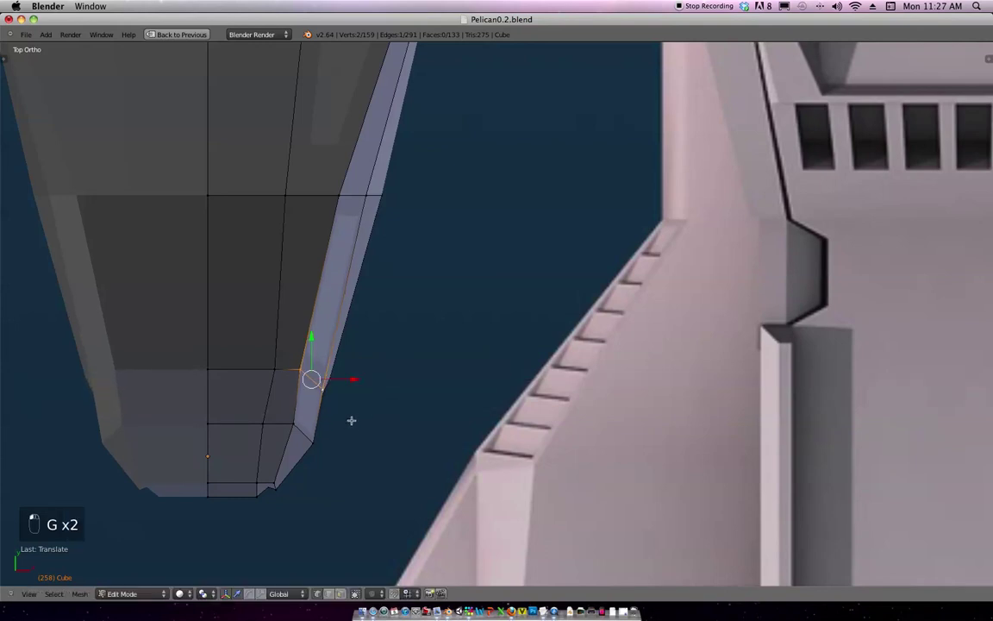
Move the next pair of side-edge vertices toward the nose tip inward along X in top view.
scroll(352, 412, "up", 2)
right_click(295, 409)
right_click(262, 396, "shift")
middle_click_drag(308, 401, 387, 407, "shift")
middle_click_drag(391, 392, 431, 354, "ctrl")
key("g")
key("x")
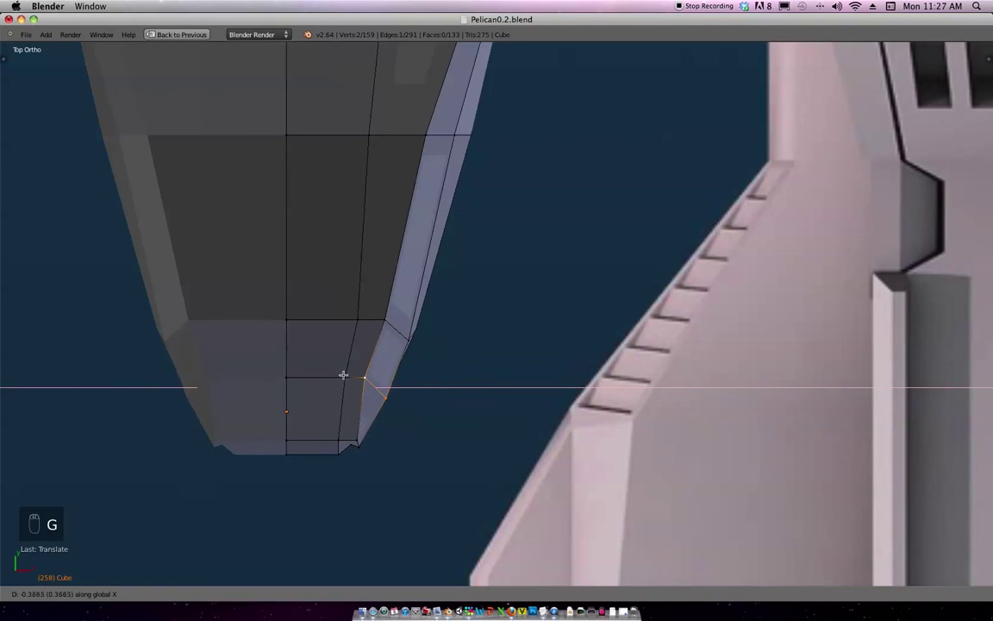
left_click(367, 376)
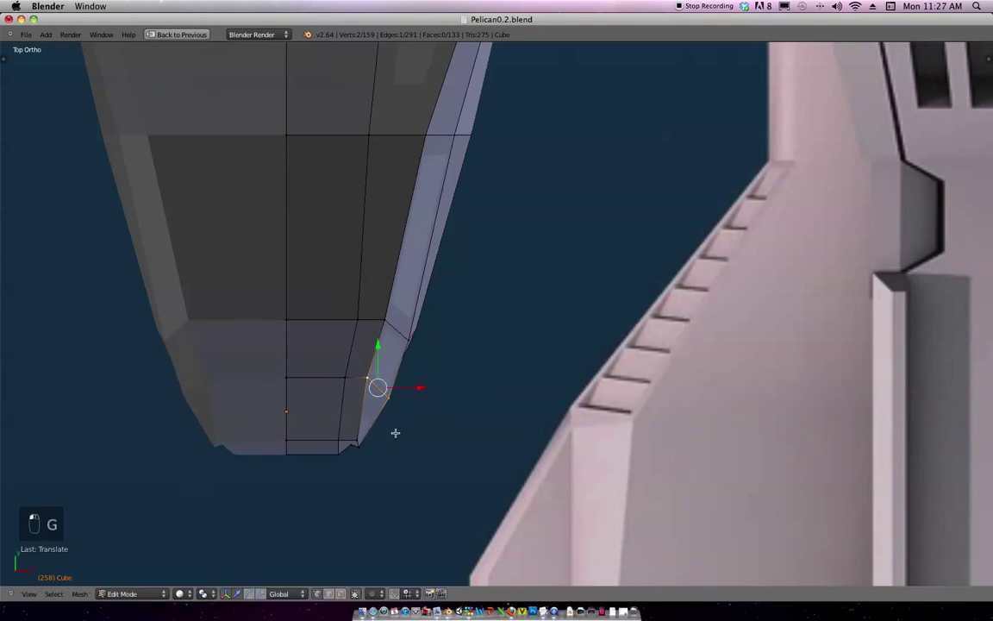
Shift the selected pair of nose side vertices along Y and return to front view.
middle_click_drag(396, 415, 422, 264)
key("g")
key("y")
left_click(463, 418)
key("KP_1")
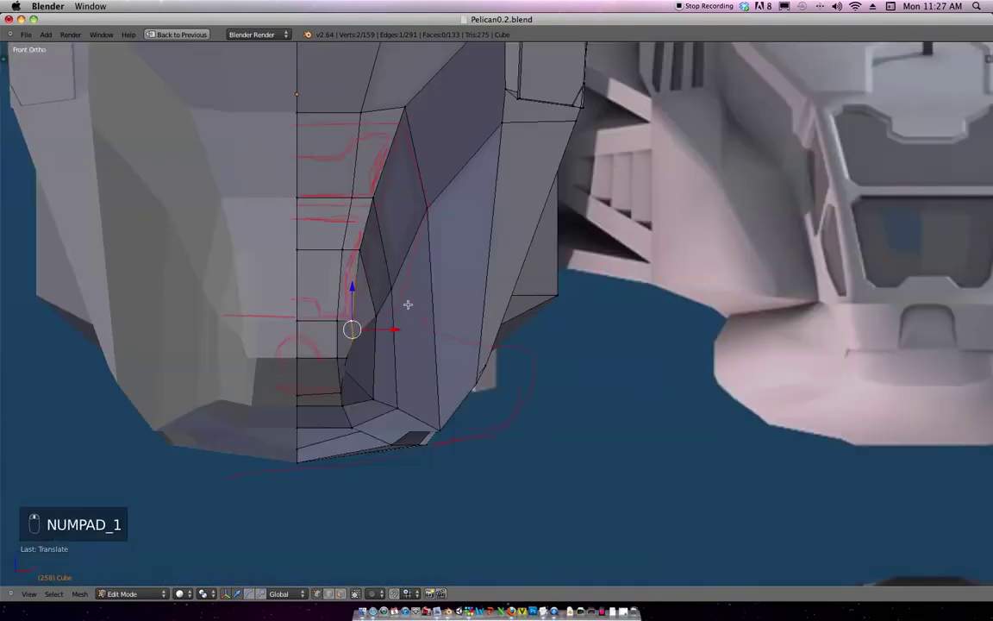
Move the lower window's upper side edge outward and down, and lower the cockpit's top side-corner vertex.
key("z")
scroll(524, 306, "down", 2)
key("z")
scroll(527, 299, "up", 2)
scroll(514, 360, "up", 1)
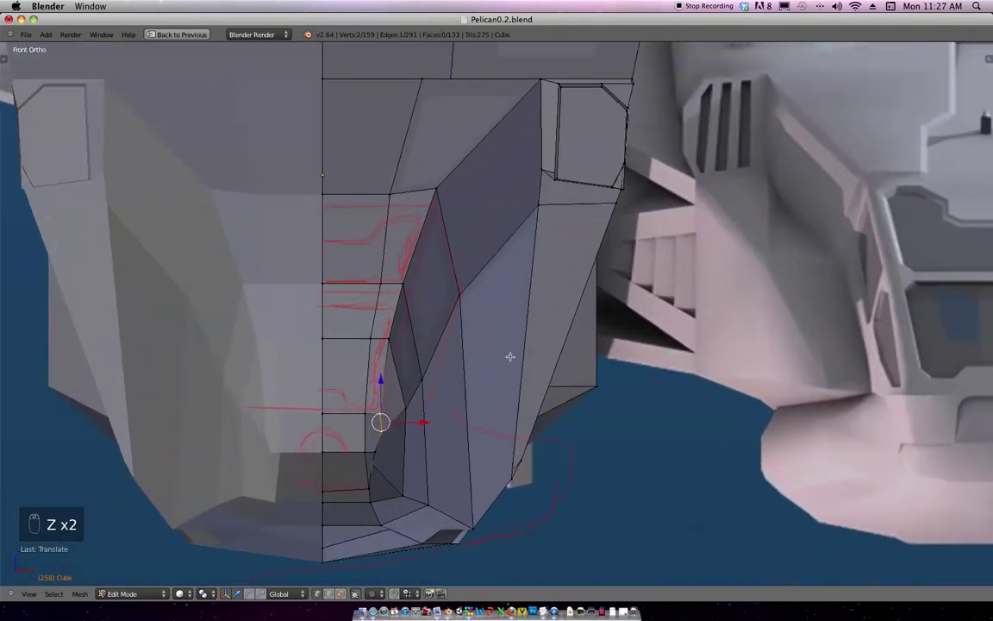
right_click(394, 311)
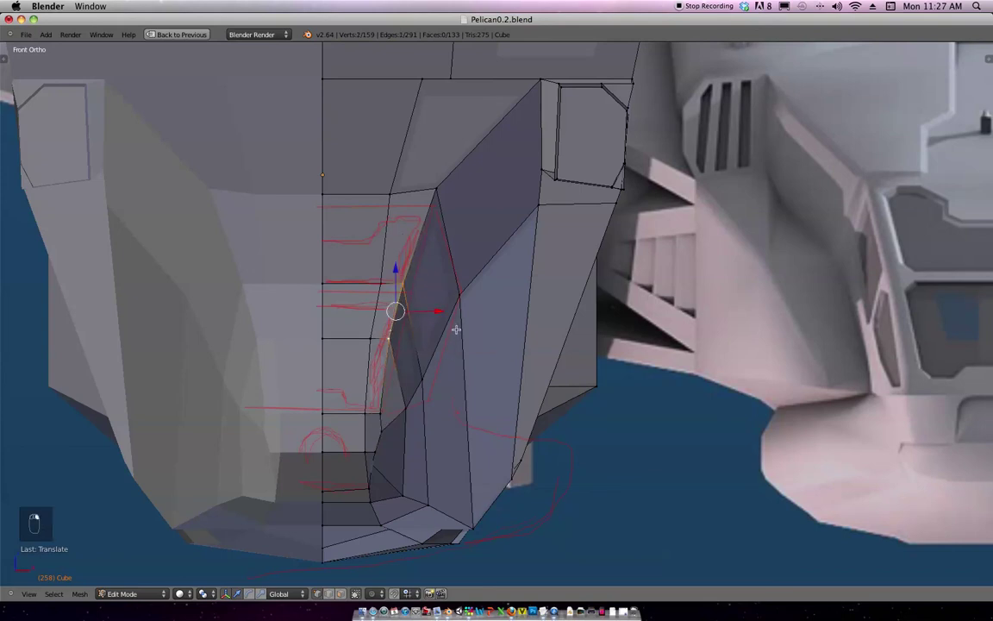
key("g")
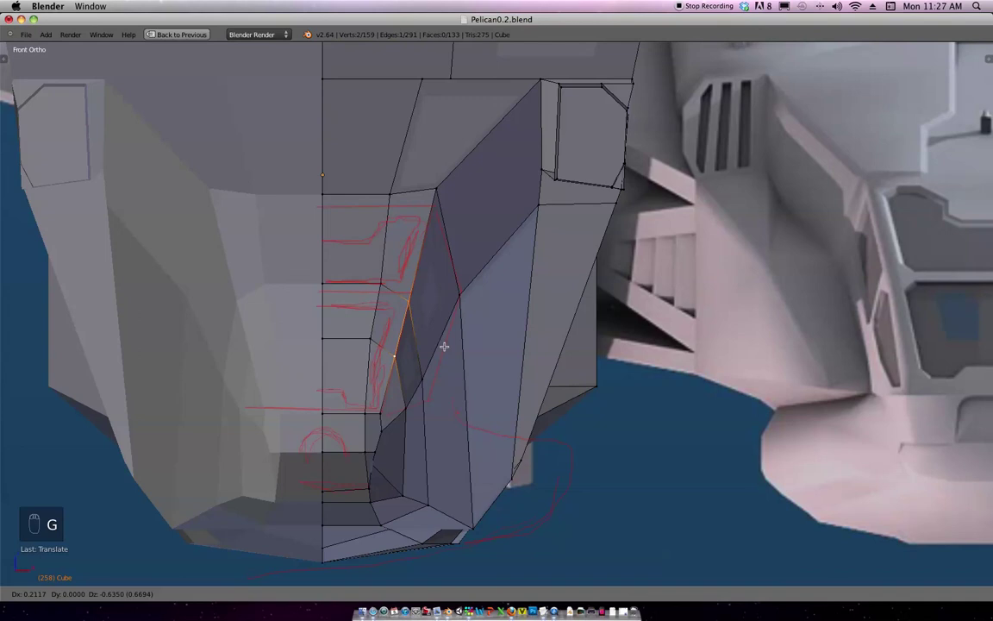
left_click(457, 316)
key("g")
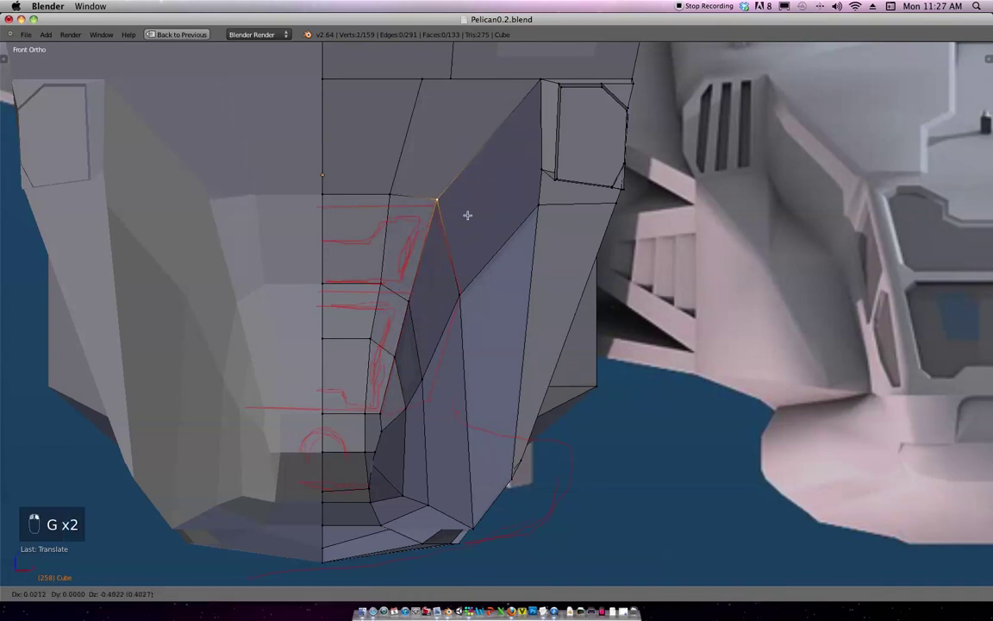
left_click(491, 267)
Examine the reshaped nose in Object Mode, Edit Mode and wireframe against the front reference image.
middle_click_drag(491, 266, 649, 295)
key("KP_1")
key("Tab")
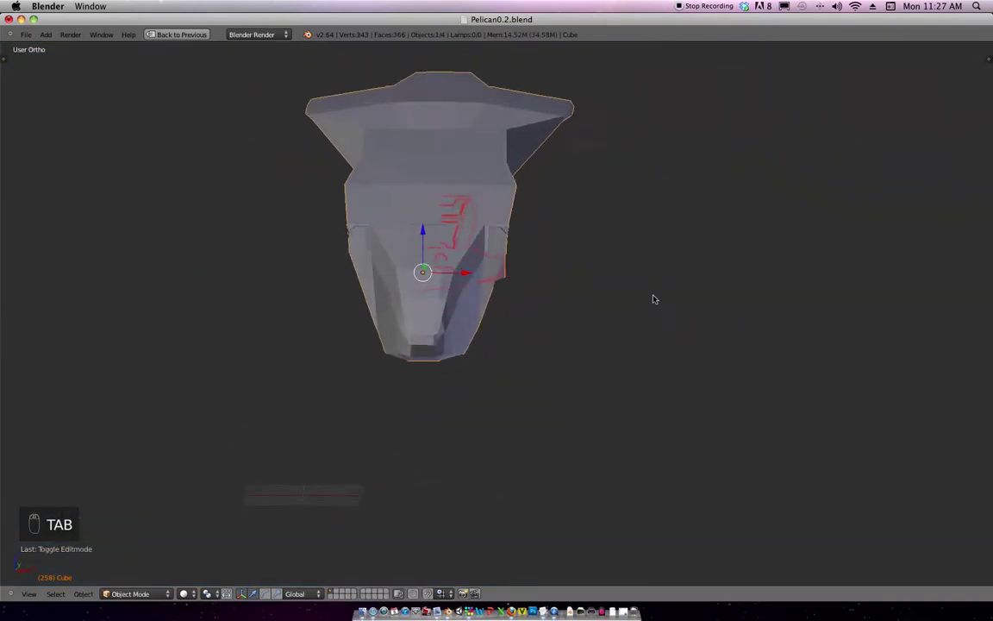
key("KP_1")
scroll(576, 298, "up", 5)
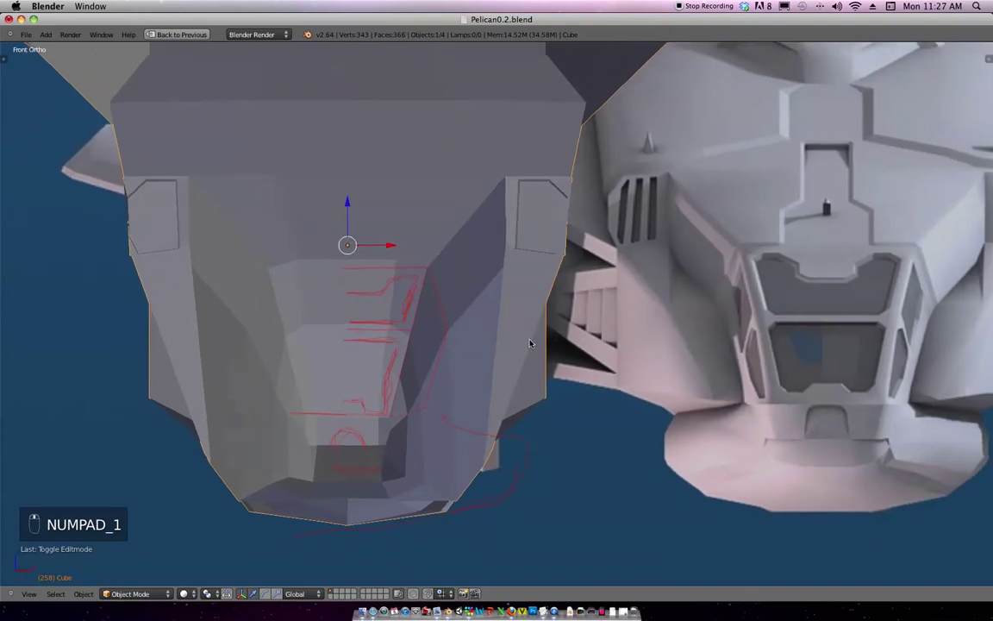
key("Tab")
mouse_move(539, 306)
middle_mouse_down("shift")
mouse_move(520, 285)
mouse_move(527, 295)
middle_mouse_up("shift")
middle_click_drag(541, 381, 499, 338, "shift")
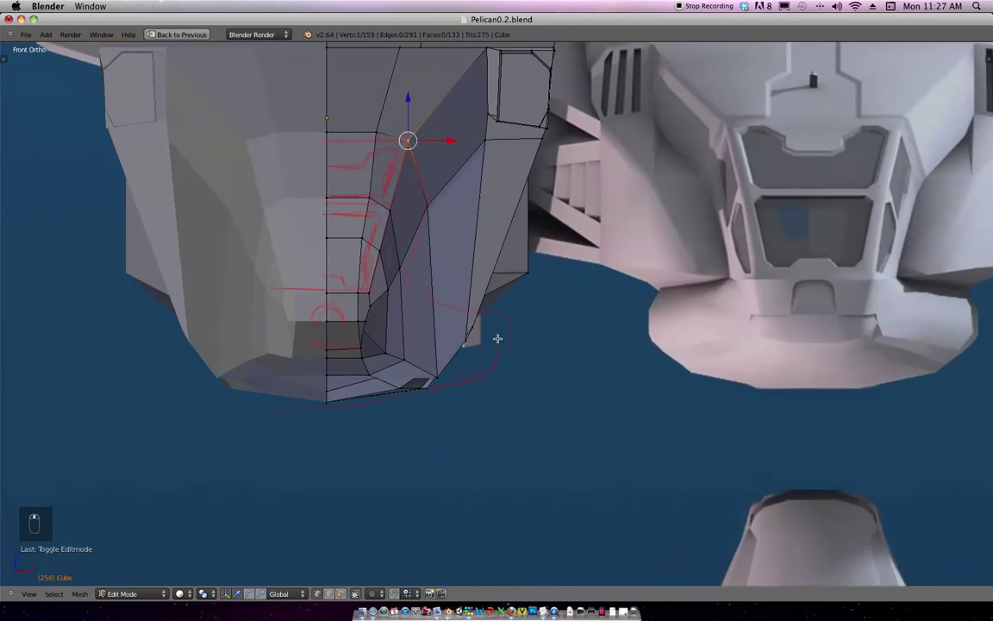
scroll(502, 336, "down", 3)
key("z")
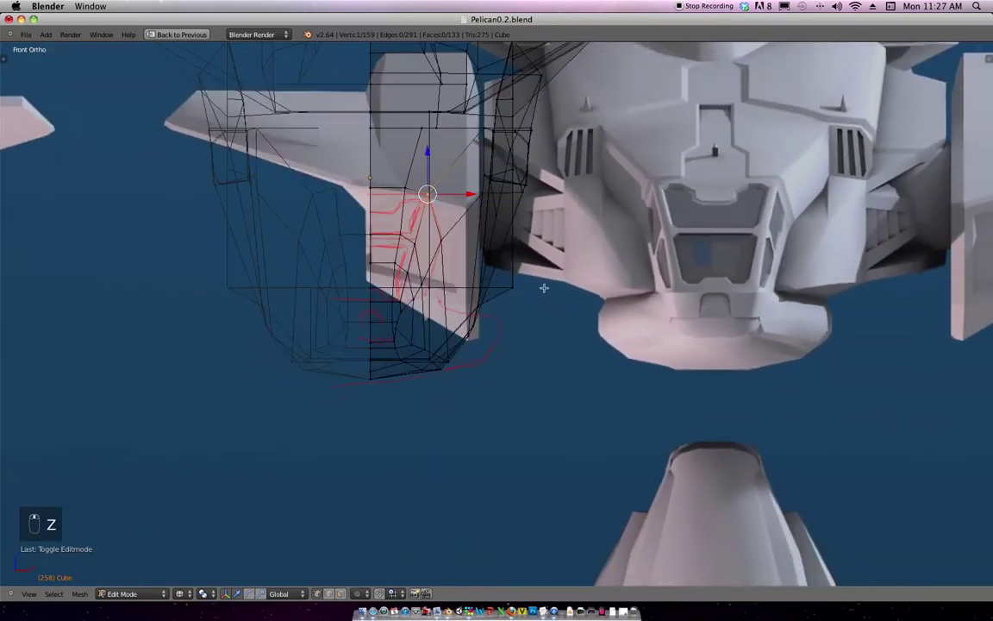
key("z")
In Object Mode, move the hull over the front-view reference ship and display it as wireframe.
key("Tab")
scroll(539, 317, "down", 2)
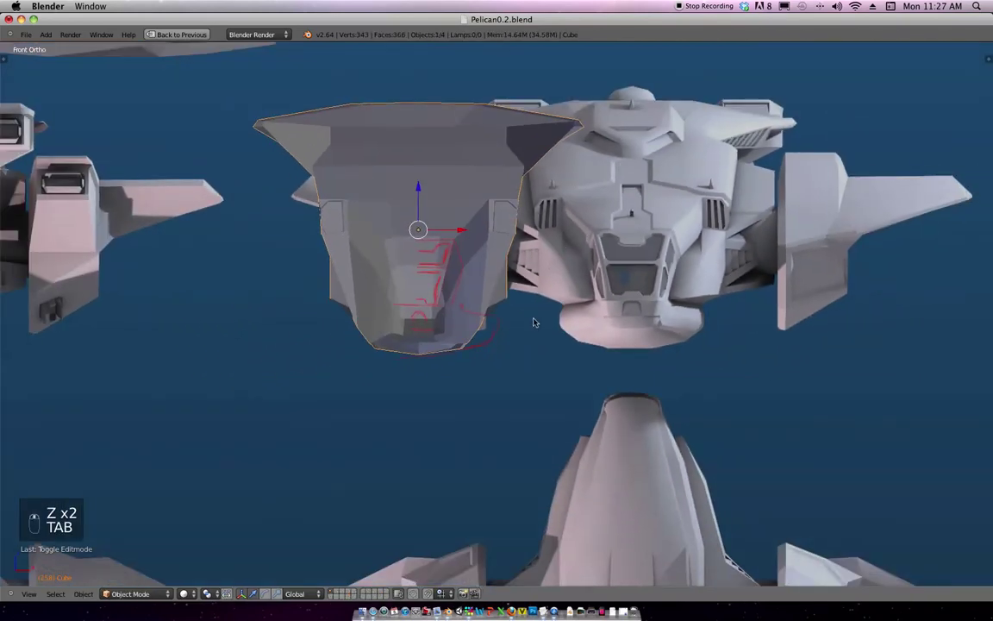
key("g")
left_click(715, 285)
key("z")
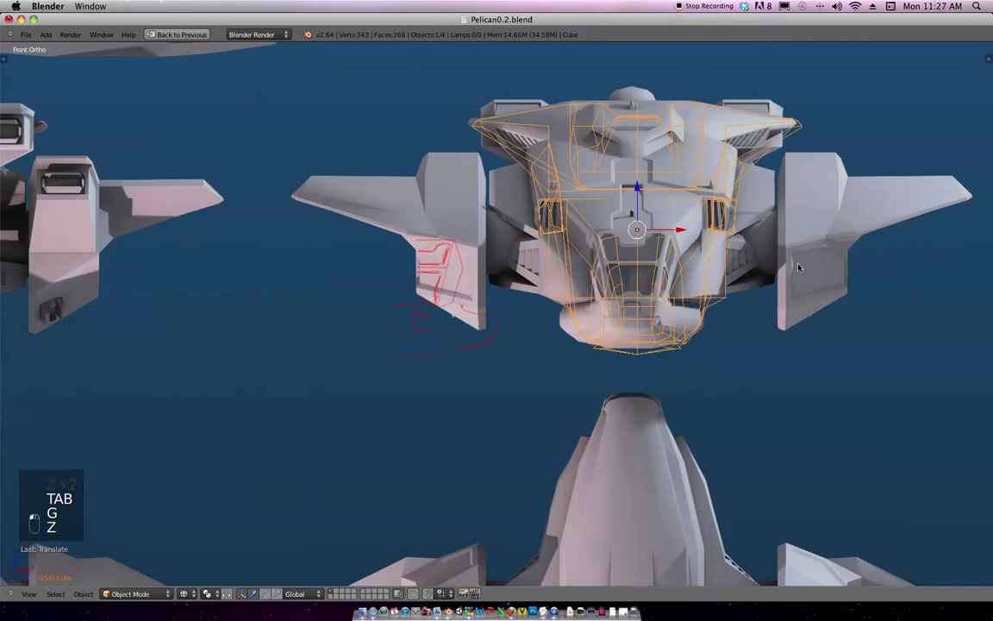
Shift the wireframe hull along X to line up with the centre of the front-view reference ship.
scroll(720, 306, "up", 2)
scroll(722, 312, "up", 1)
middle_click_drag(829, 266, 719, 278, "shift")
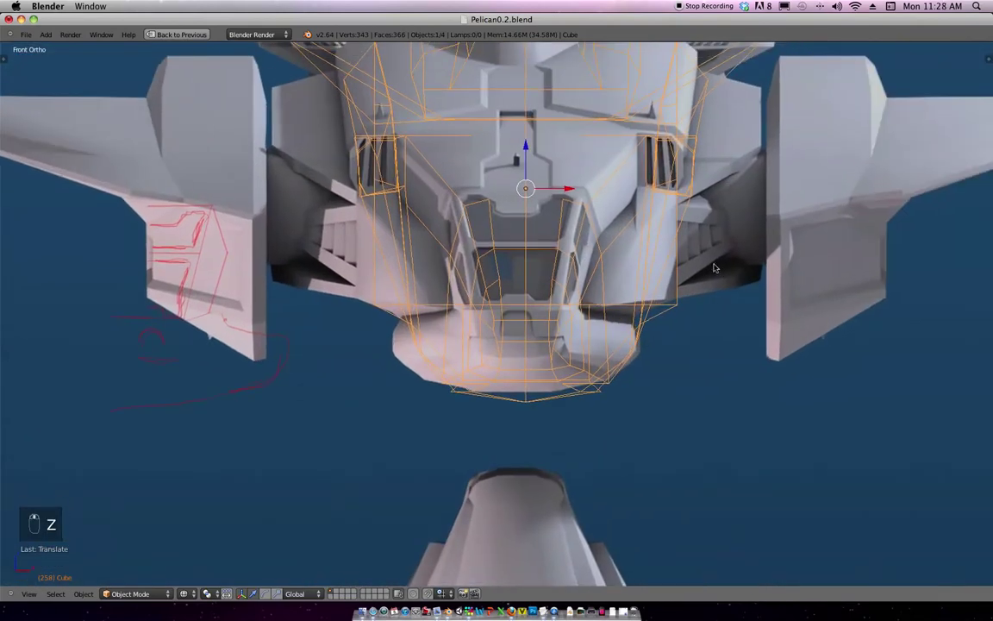
key("g")
key("x")
left_click(636, 288)
scroll(638, 284, "up", 5)
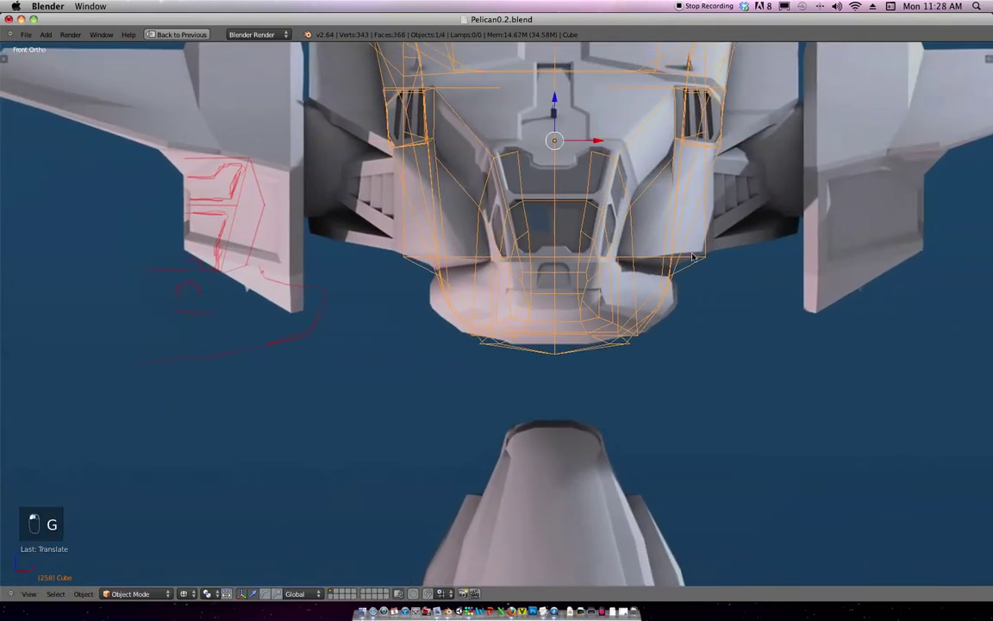
key("z")
key("z")
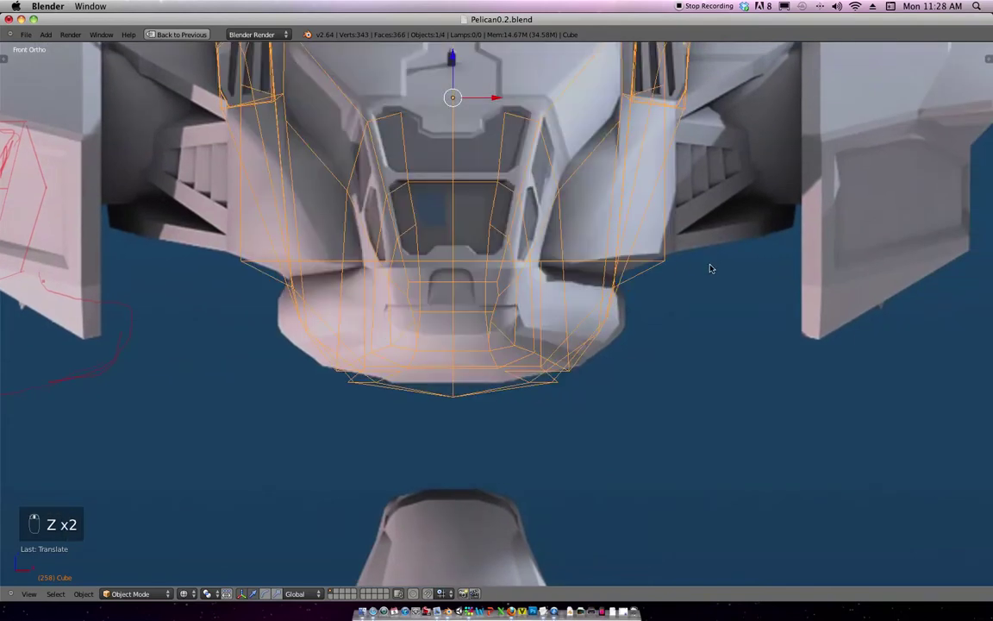
In Edit Mode with solid shading, select the nose's lower side vertex and shift it along Y.
key("Tab")
scroll(691, 293, "up", 2)
key("z")
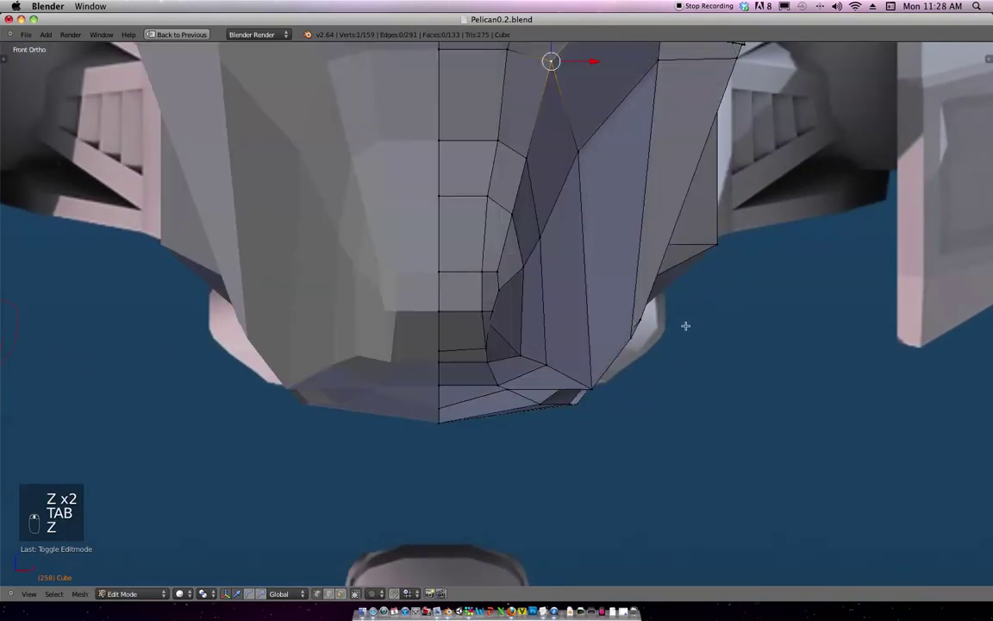
middle_click_drag(677, 327, 734, 412)
key("g")
key("y")
left_click(689, 396)
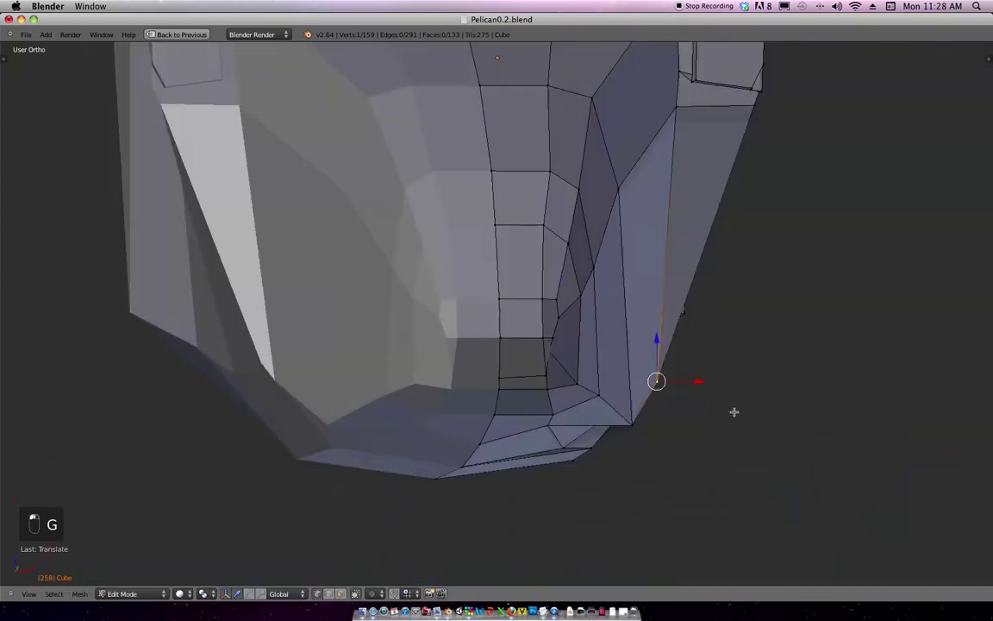
In front view, select the two lower side vertices of the nose and move them outward about 1.02 units along X.
key("KP_1")
key("z")
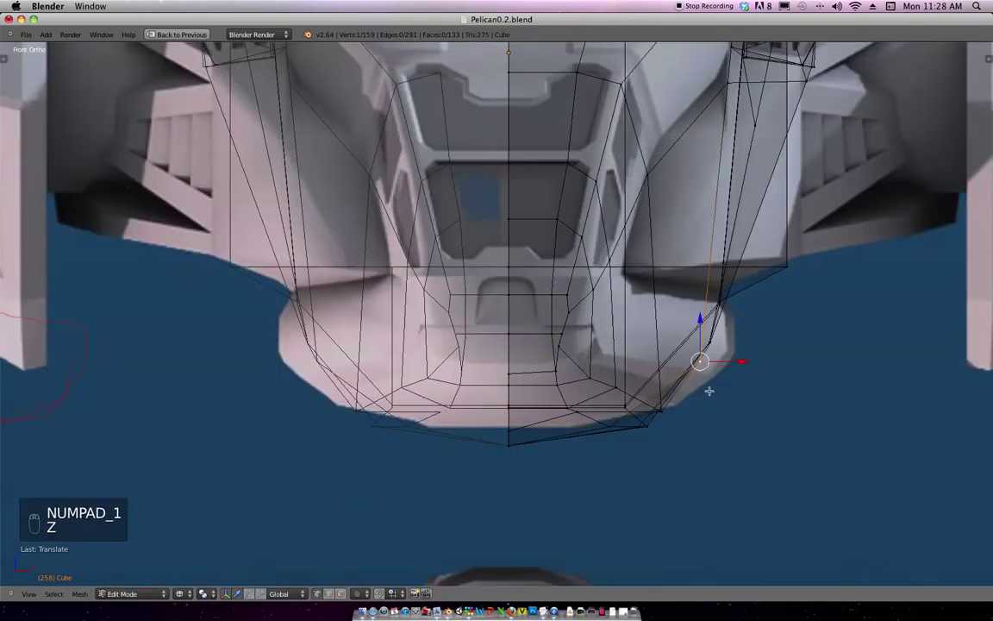
key("z")
middle_click_drag(712, 385, 645, 358, "shift")
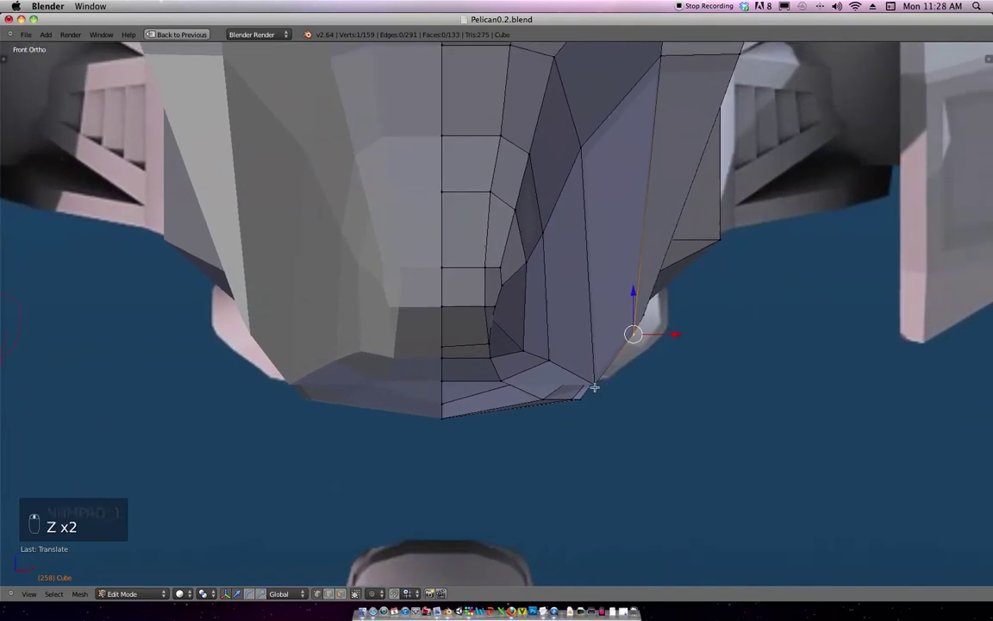
key("g")
key("x")
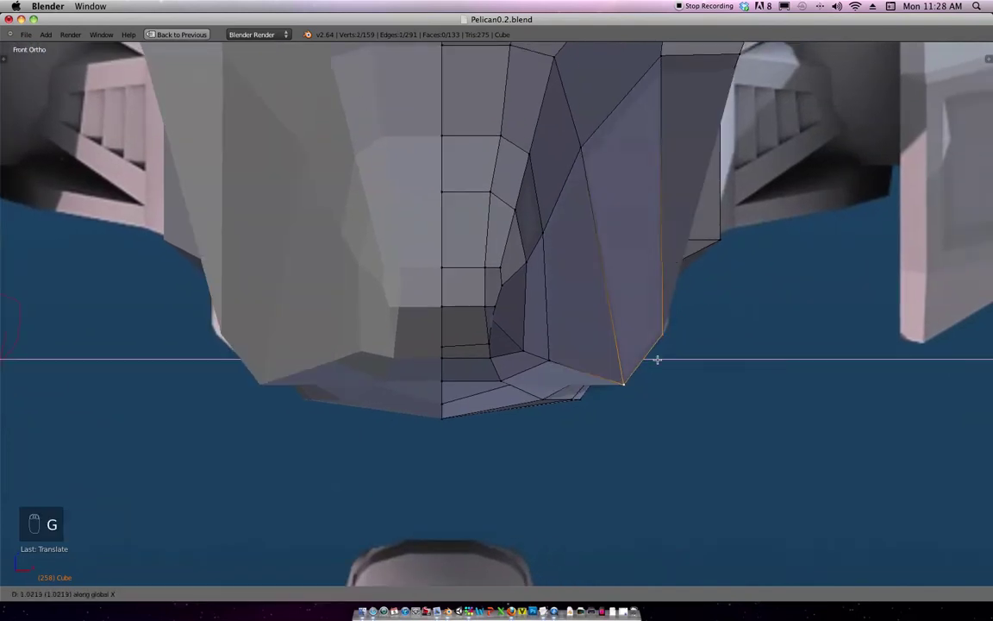
left_click(657, 359)
Examine the widened nose from several angles in Object Mode and Edit Mode, ending in the full front view.
middle_click_drag(655, 360, 751, 283)
scroll(751, 283, "down", 4)
middle_click_drag(665, 249, 486, 373)
key("Tab")
key("Tab")
middle_click_drag(435, 330, 614, 302)
key("KP_1")
middle_click_drag(666, 261, 649, 221, "ctrl")
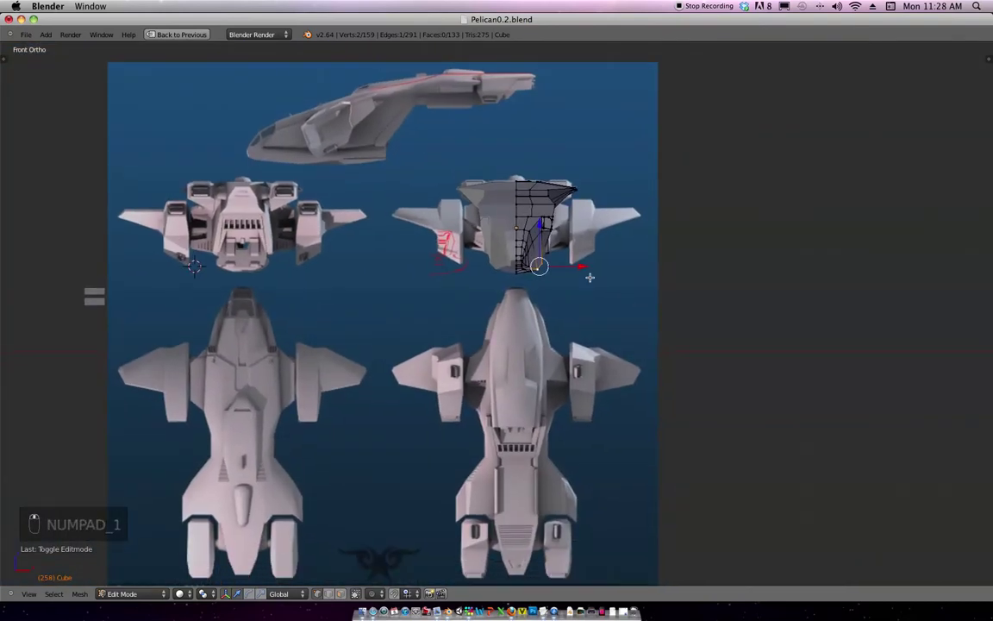
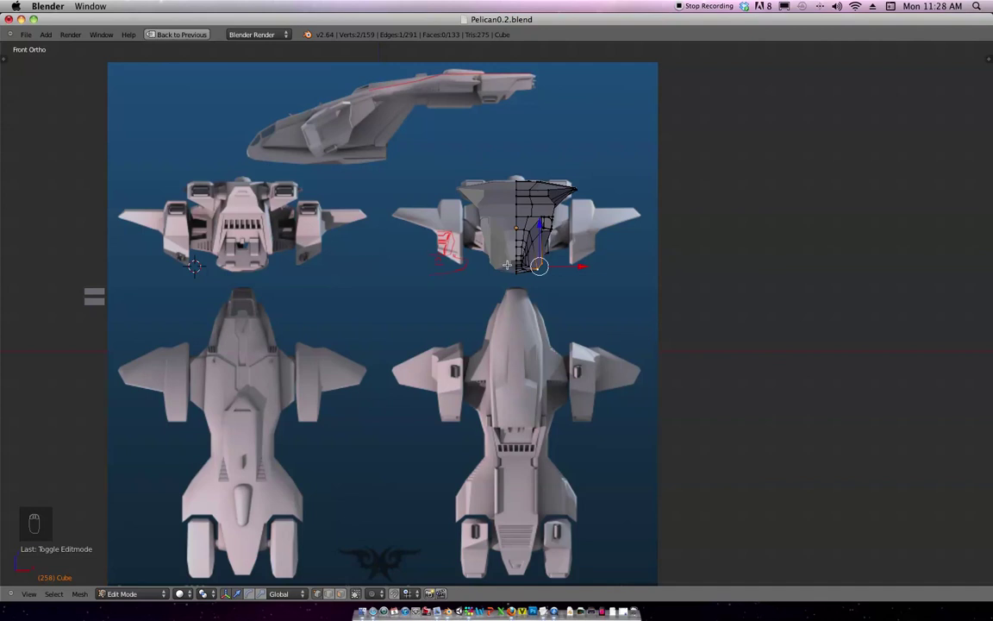
In Object Mode, hide and reveal the lower small box beside the reference sheet, and move it over the sheet.
key("a")
key("Tab")
right_click(96, 300)
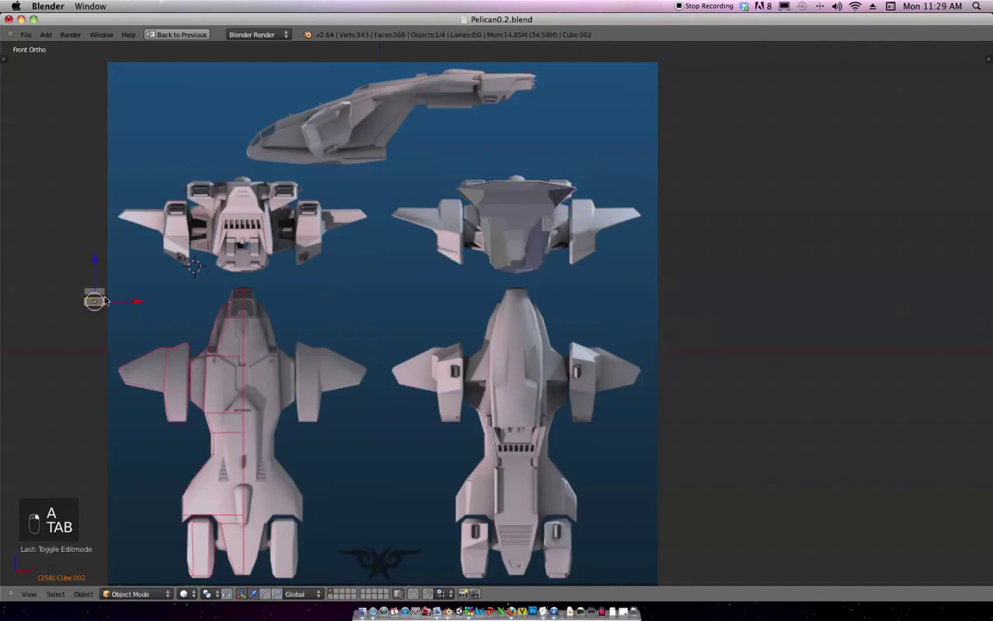
key("h")
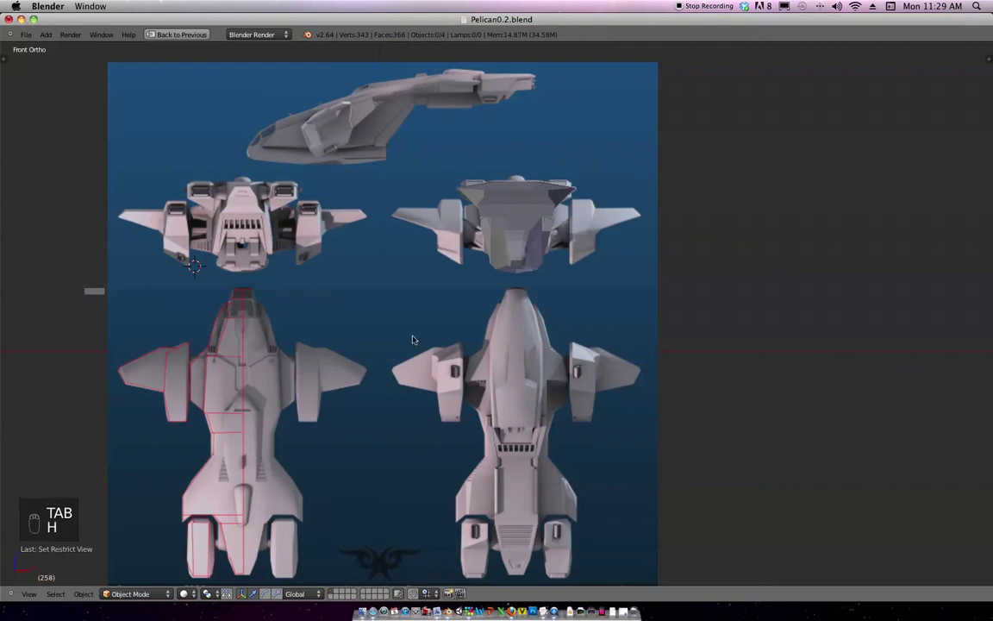
key("alt+h")
key("z")
key("g")
left_click(662, 248)
Select the hull and rotate it half a turn about Z in top view so its nose faces up.
middle_click_drag(662, 249, 470, 330)
scroll(641, 193, "down", 7)
middle_click_drag(641, 194, 614, 180, "shift")
right_click(465, 297)
key("KP_7")
scroll(536, 282, "up", 3)
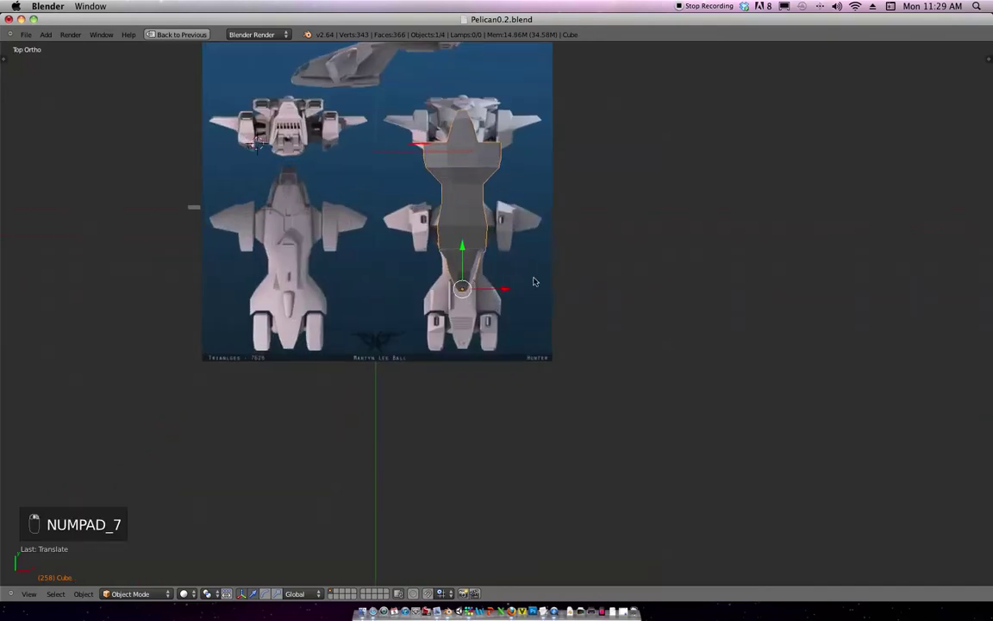
key("r")
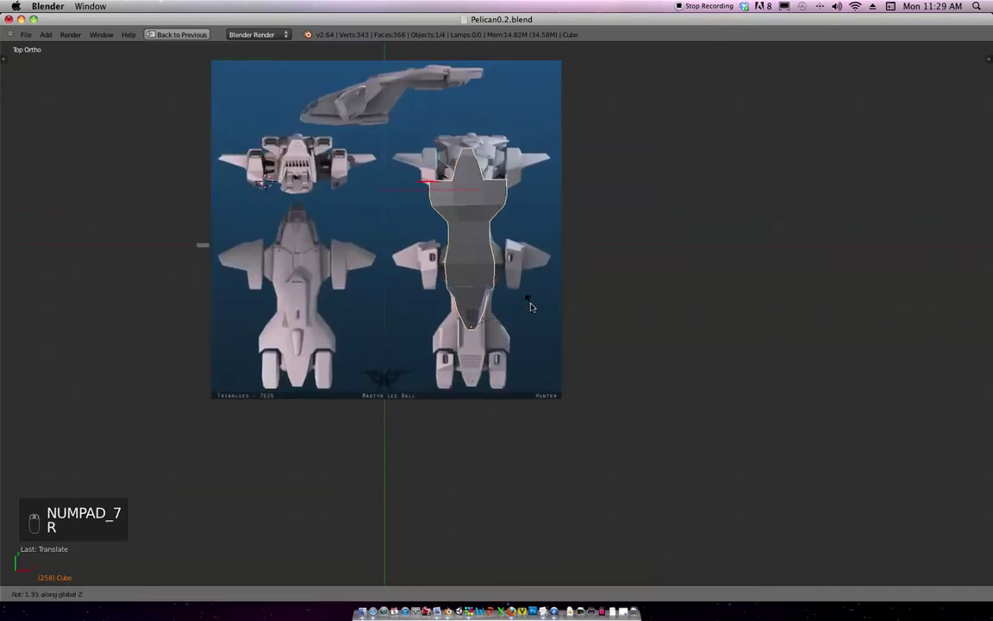
left_click(529, 310)
Move the hull along X and Y onto the top-view reference ship with the cockpit windows.
key("g")
key("x")
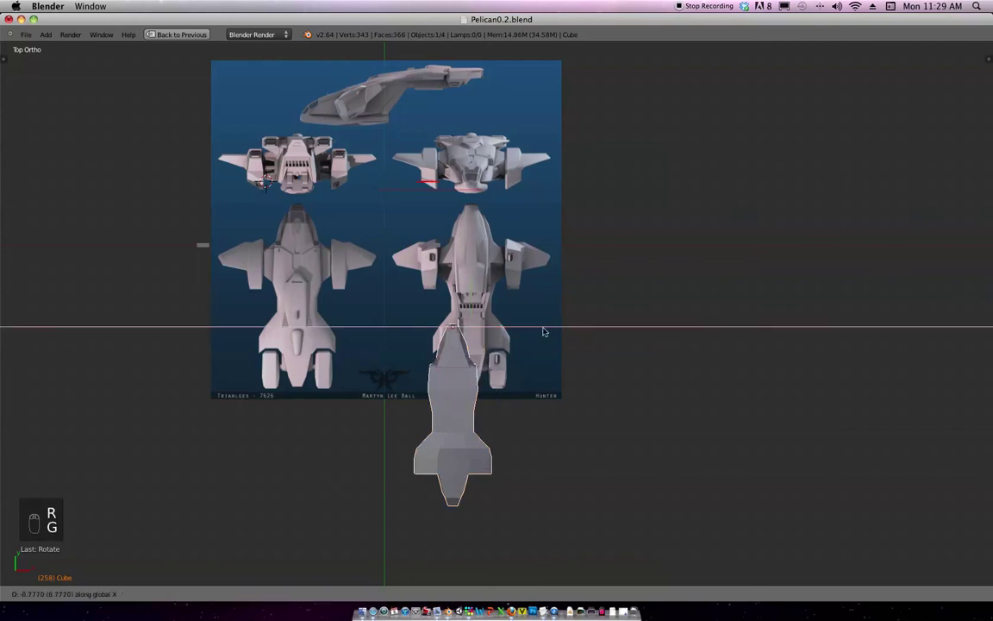
left_click(399, 340)
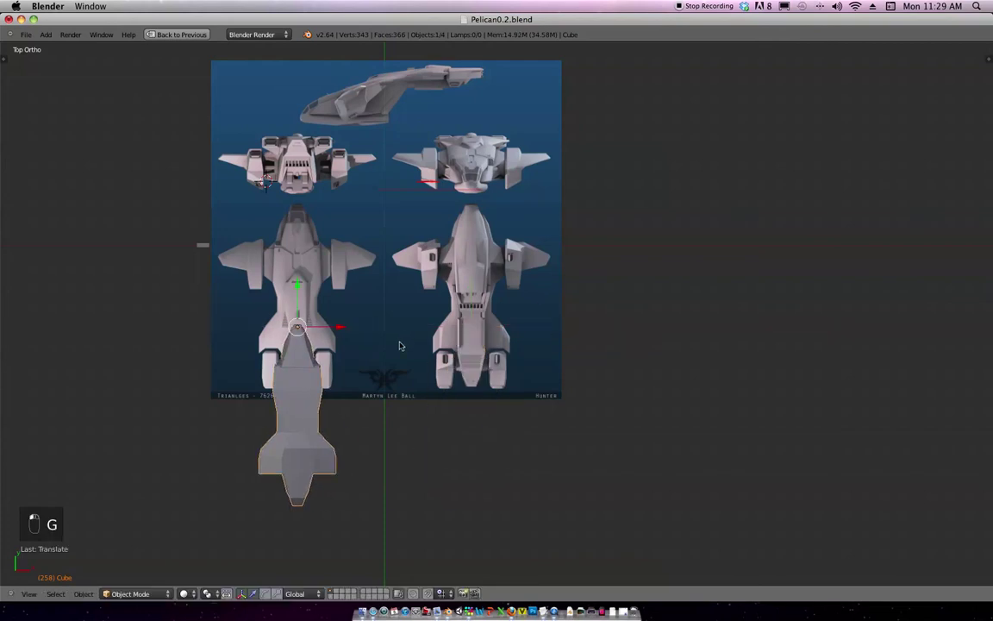
key("g")
key("z")
key("super+z")
key("g")
left_click(368, 187)
In wireframe, nudge the hull along X to match its centreline to the top-view reference.
middle_click_drag(368, 186, 571, 348, "shift")
scroll(511, 243, "up", 5)
scroll(578, 328, "up", 7)
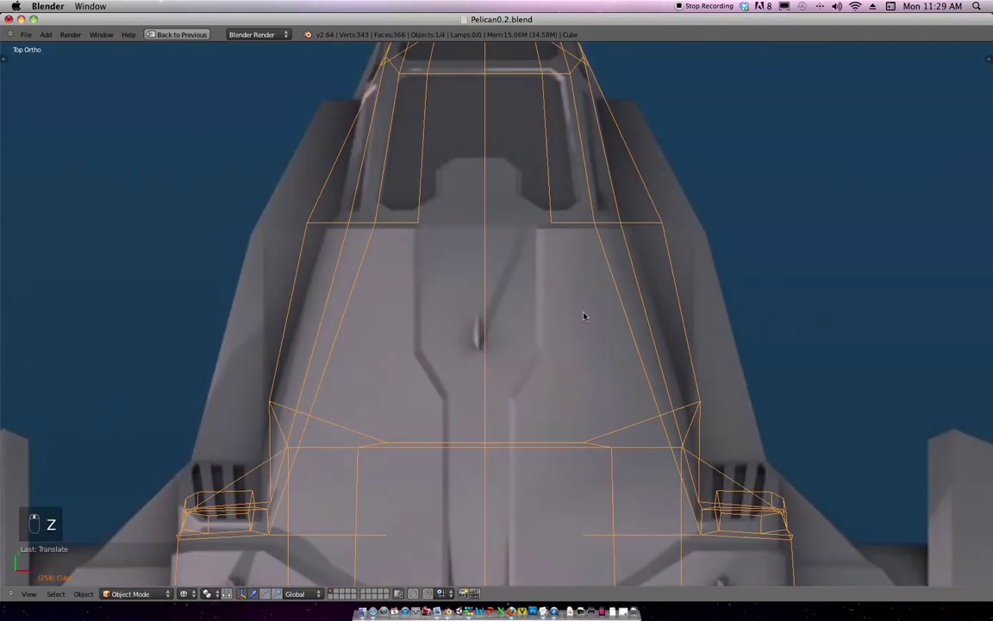
key("g")
key("x")
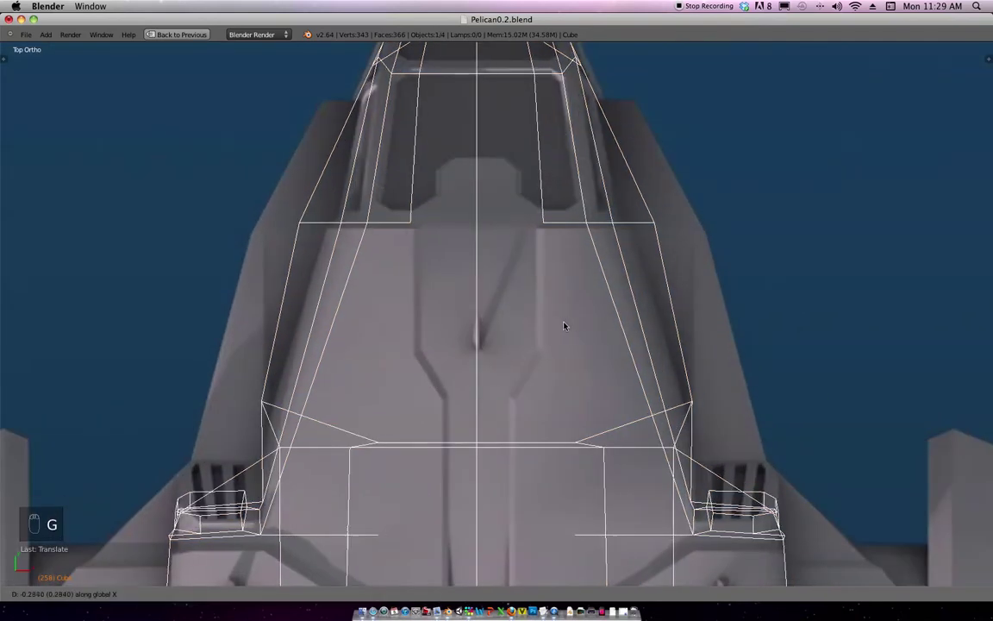
left_click(569, 324)
Shift the hull about 0.93 units backward along Y to match the tail of the top-view reference.
scroll(578, 285, "down", 10)
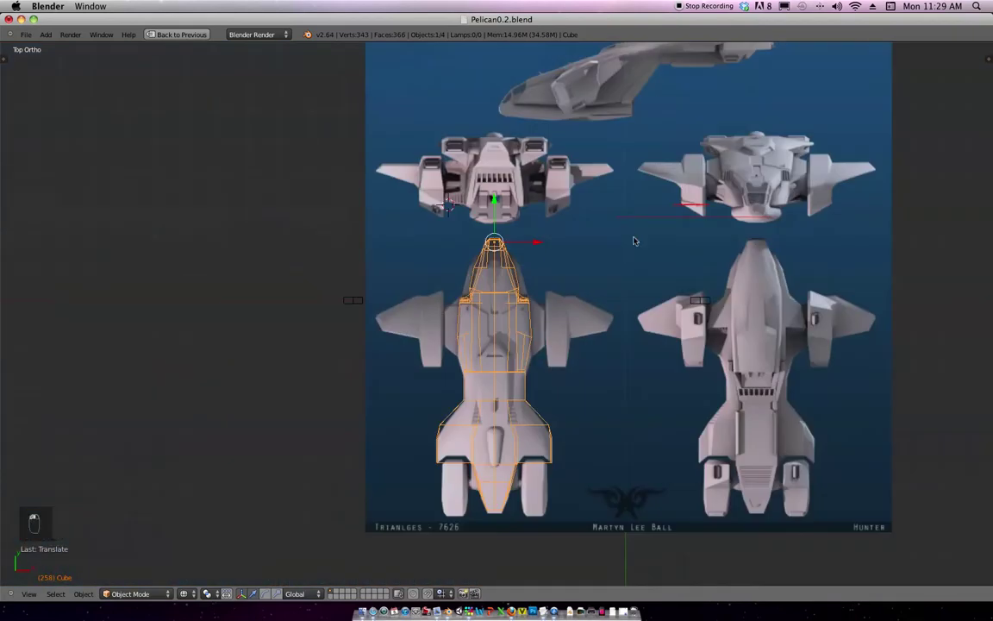
middle_click_drag(633, 241, 602, 147, "shift")
scroll(586, 177, "up", 5)
middle_click_drag(545, 261, 610, 178, "shift")
middle_click_drag(584, 229, 581, 244, "ctrl")
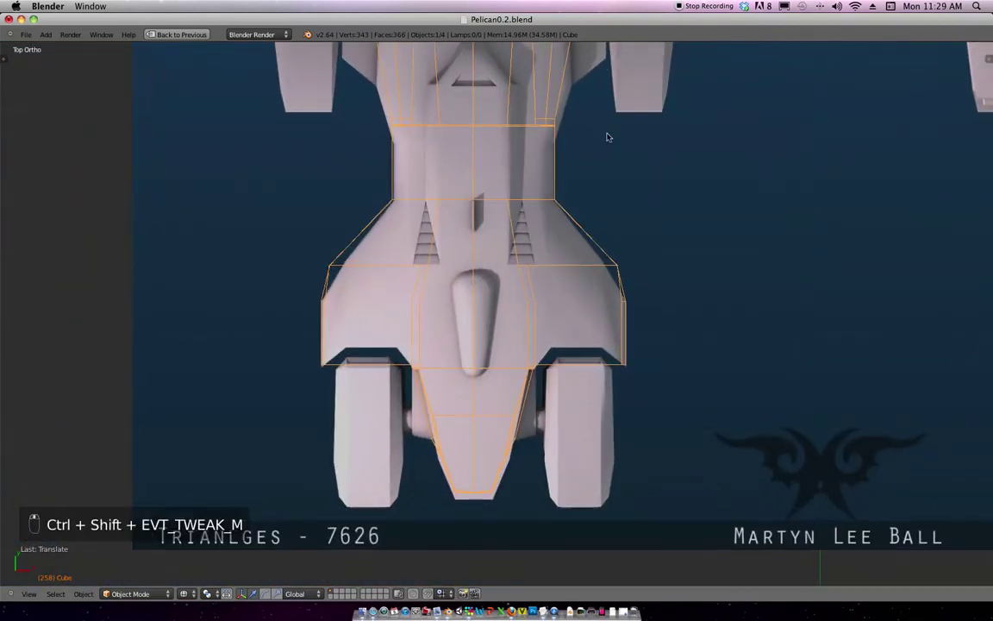
key("g")
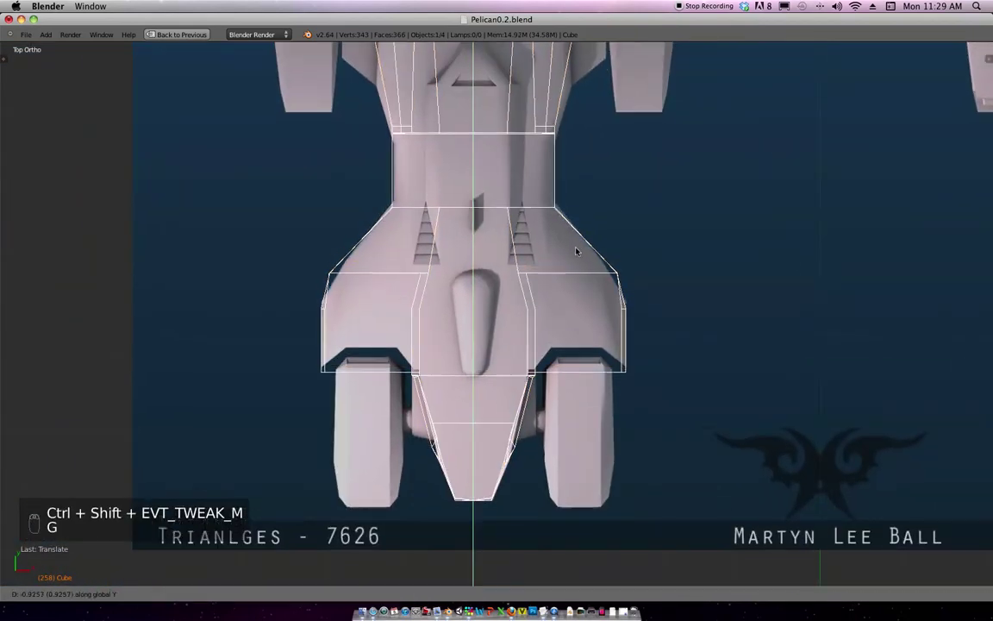
left_click(577, 250)
Examine how the hull's nose and cockpit edges line up with the top-view reference.
scroll(582, 233, "down", 5)
scroll(603, 165, "up", 4)
middle_click_drag(602, 165, 579, 299, "shift")
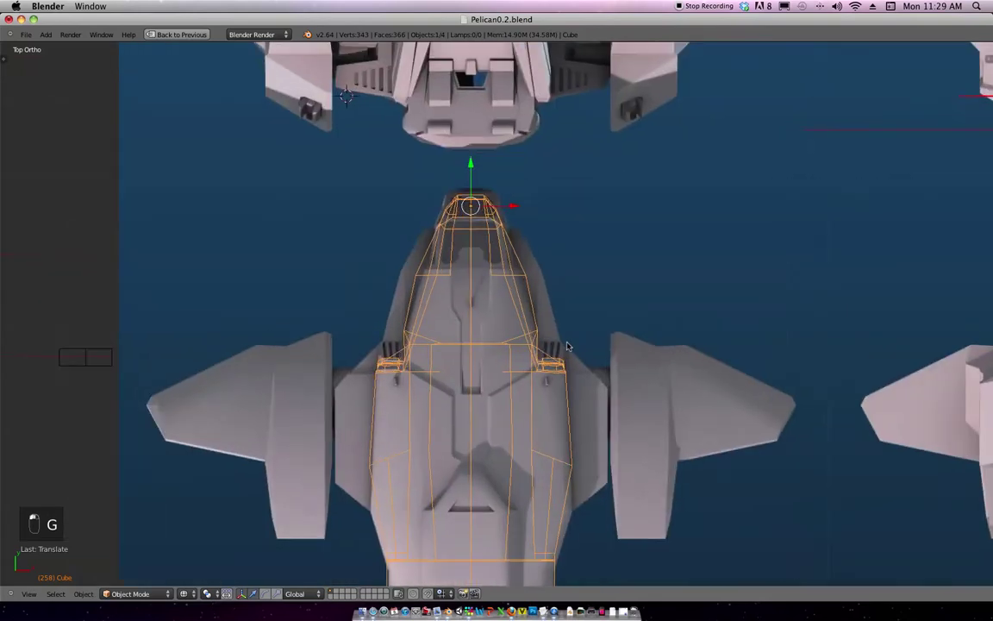
scroll(592, 296, "up", 4)
scroll(578, 258, "down", 5)
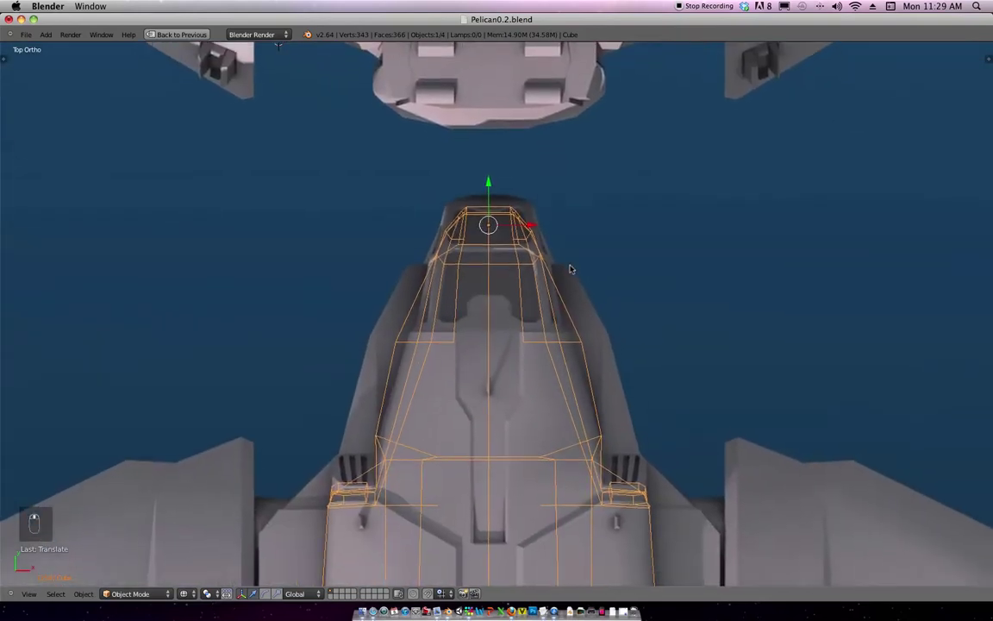
key("t")
middle_click_drag(559, 217, 594, 222, "shift")
key("t")
scroll(577, 233, "up", 4)
In Edit Mode, box-select the front nose vertices and move them forward about 0.78 units along Y.
key("Tab")
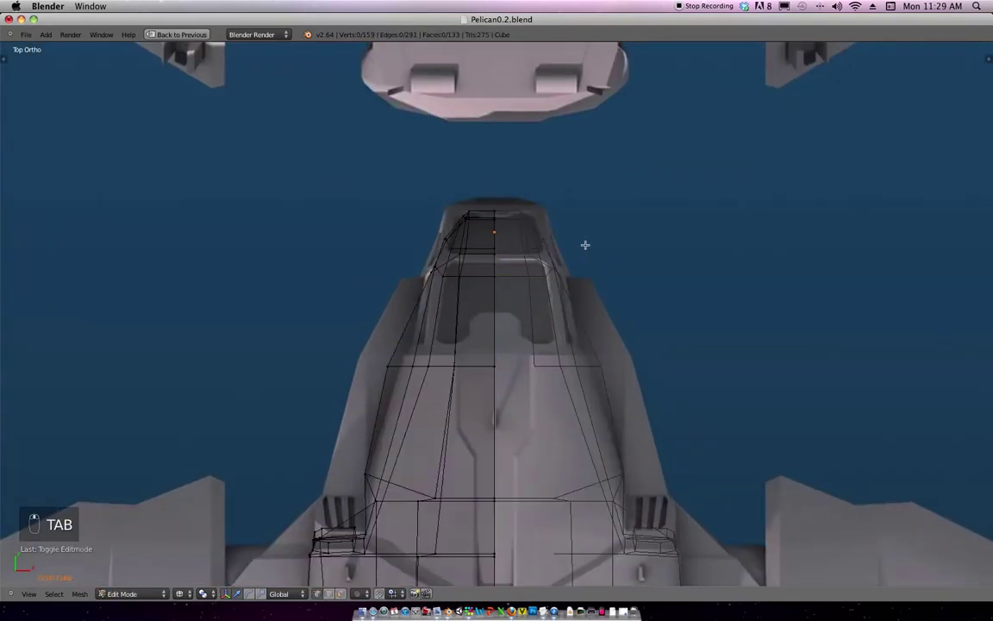
scroll(575, 257, "down", 1)
key("b")
key("b")
left_click_drag(532, 294, 384, 185)
key("g")
key("y")
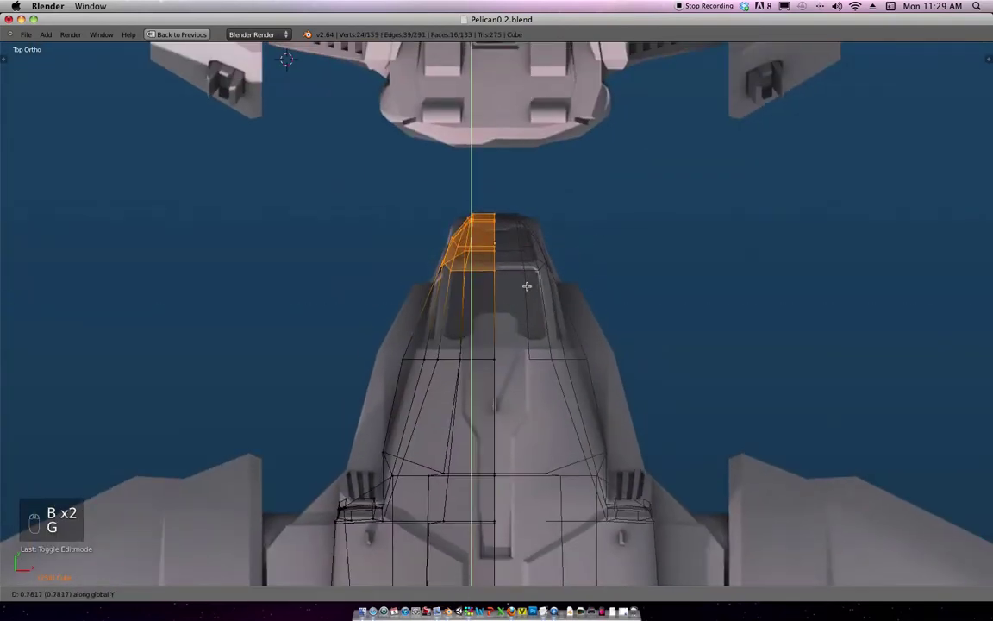
left_click(528, 285)
Select the nose's front corner vertices and move them outward along X and slightly back along Y to fit the reference.
scroll(571, 224, "up", 3)
middle_click_drag(542, 205, 514, 228)
key("a")
key("b")
left_click_drag(474, 260, 472, 229)
key("b")
key("g")
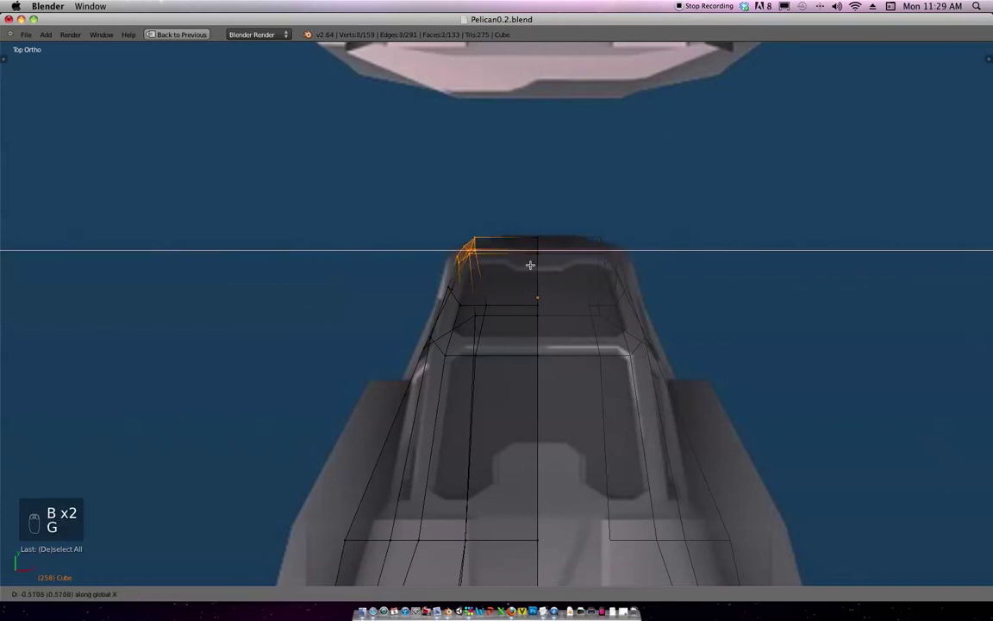
left_click(519, 263)
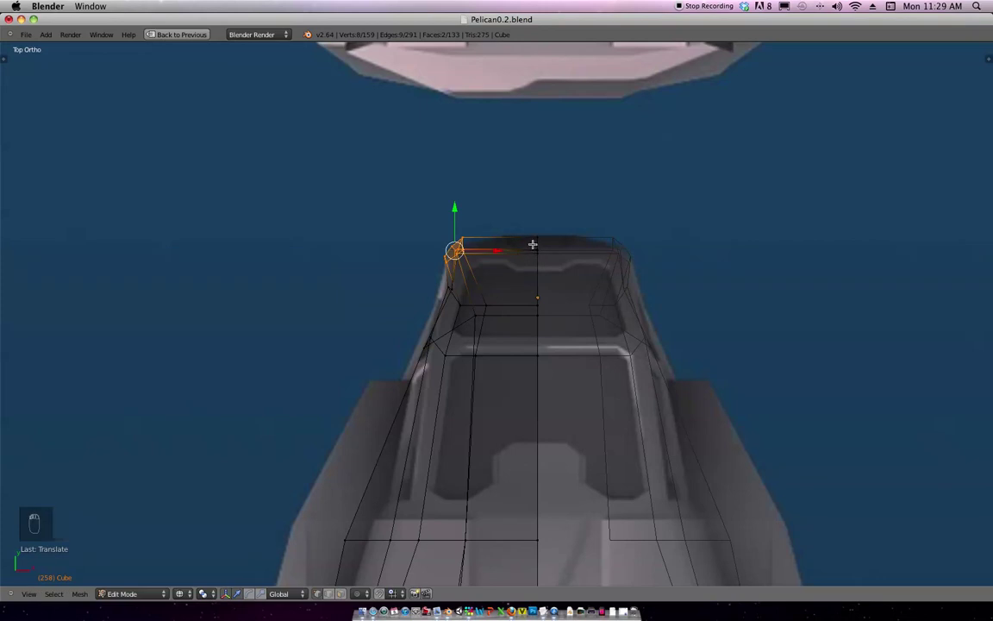
key("g")
key("y")
left_click(531, 251)
Select the two side vertices just behind the nose corner and move them outward about 0.3 units along X.
middle_click_drag(537, 220, 546, 199, "shift")
key("a")
key("b")
left_click_drag(470, 275, 451, 261)
key("g")
key("x")
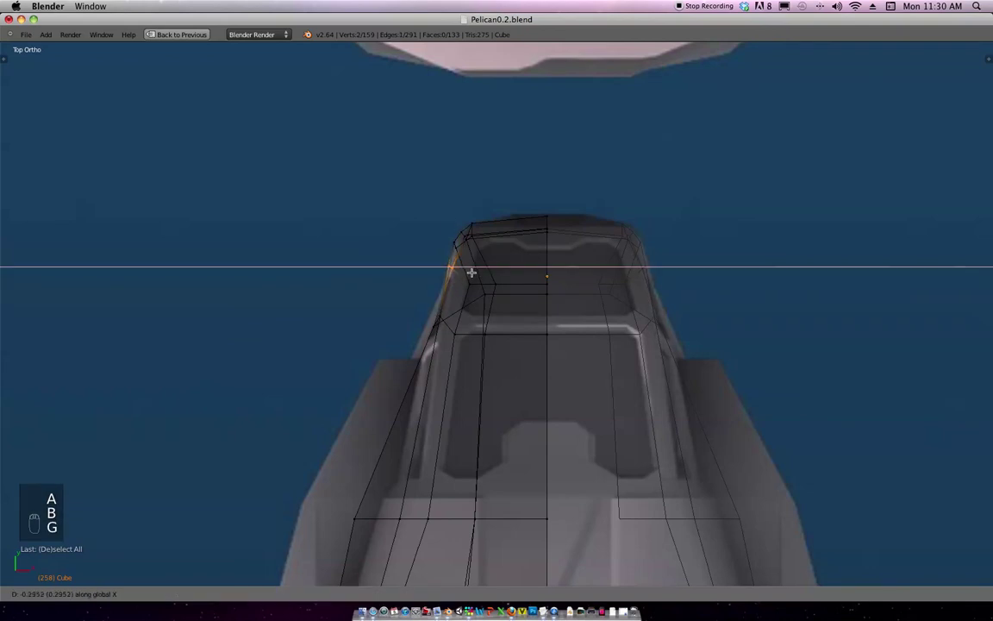
left_click(471, 272)
Select the three side vertices beside the bar between the cockpit windows and move them outward about 0.28 units along X.
scroll(479, 276, "down", 2)
key("a")
key("b")
left_click_drag(462, 268, 481, 318)
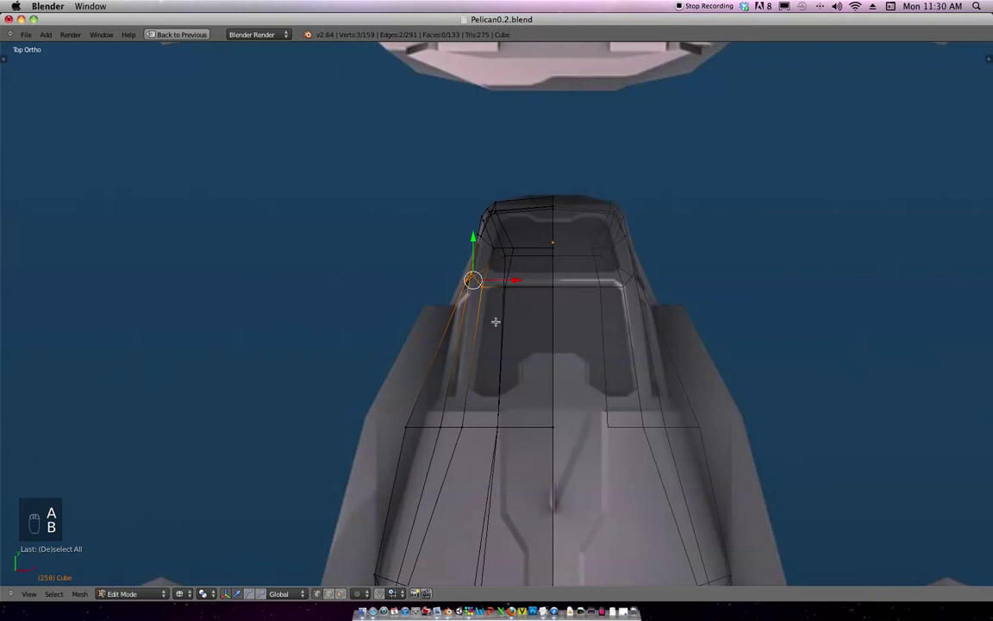
key("g")
key("x")
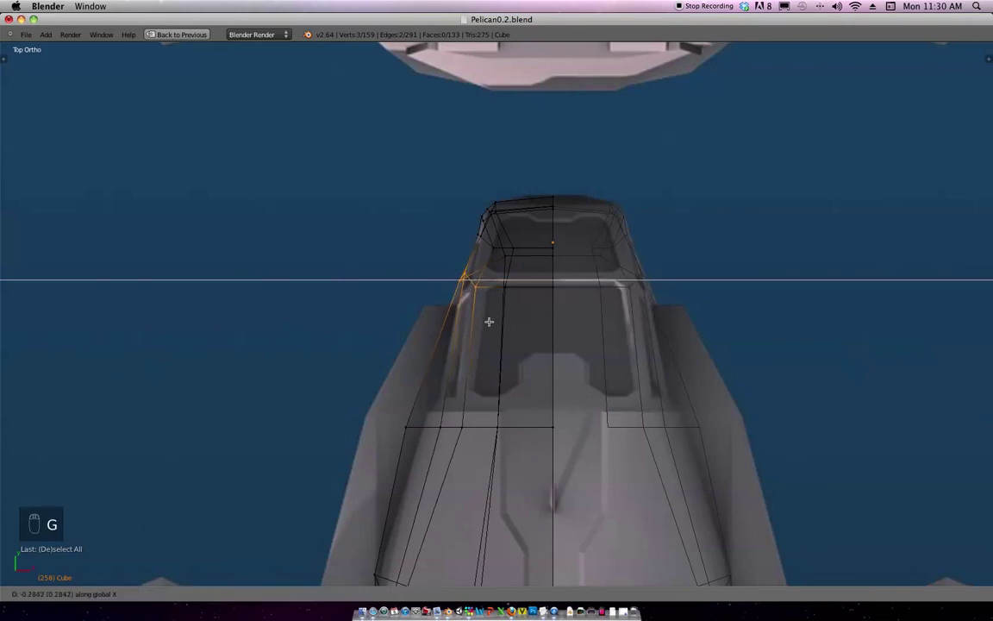
left_click(490, 321)
In top view, move the side vertex at the rear of the cockpit windows outward along X onto the reference edge.
middle_click_drag(602, 247, 448, 310, "shift")
middle_click_drag(468, 264, 528, 304, "shift")
middle_click_drag(528, 304, 558, 285, "ctrl")
middle_click_drag(557, 286, 591, 282, "ctrl")
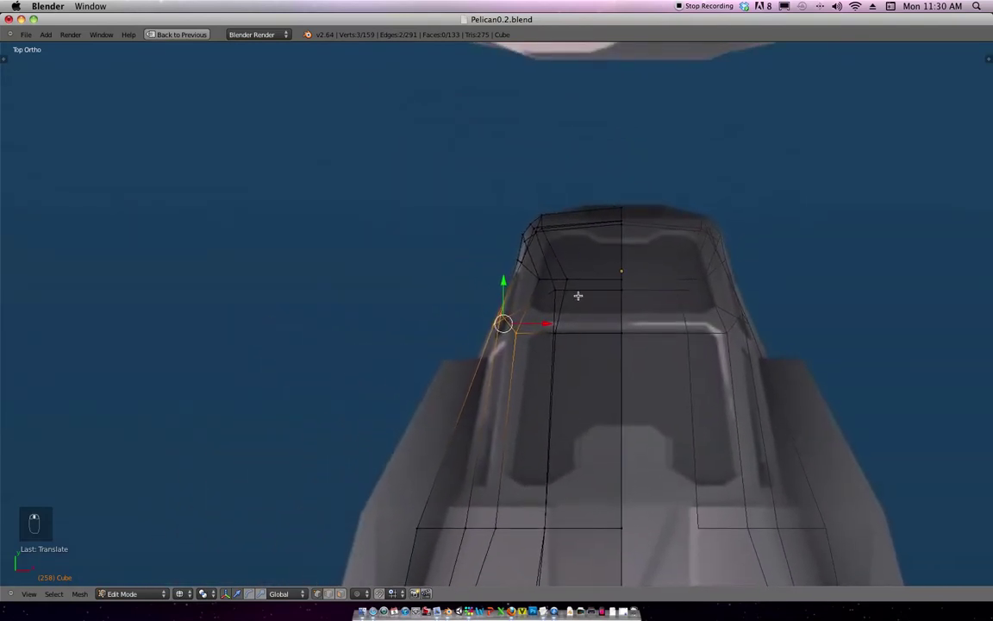
middle_click_drag(542, 323, 556, 293)
key("KP_7")
scroll(601, 206, "down", 4)
middle_click_drag(687, 93, 602, 334, "shift")
scroll(589, 277, "up", 4)
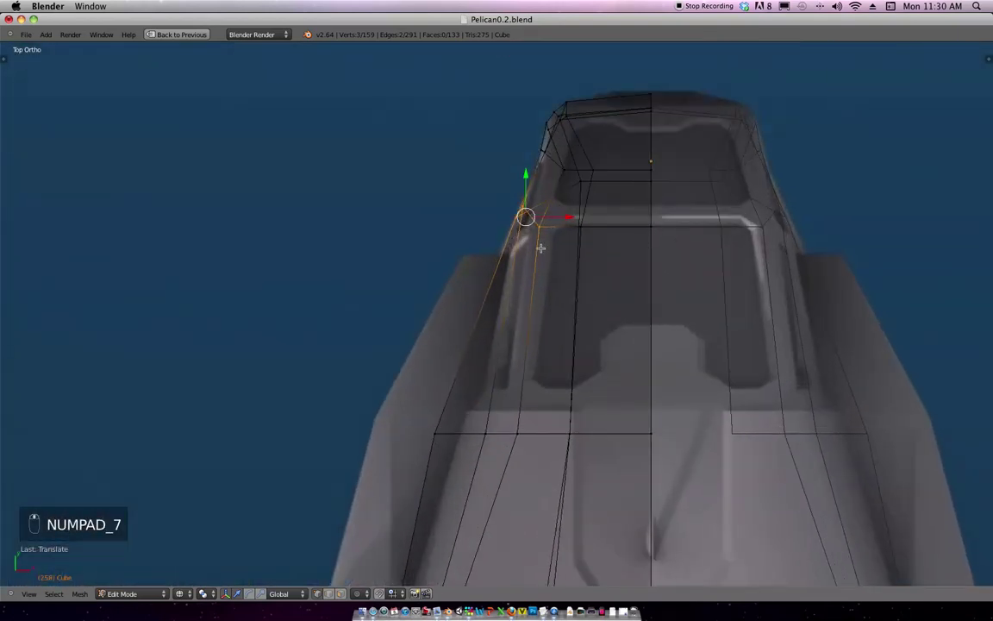
right_click(485, 433)
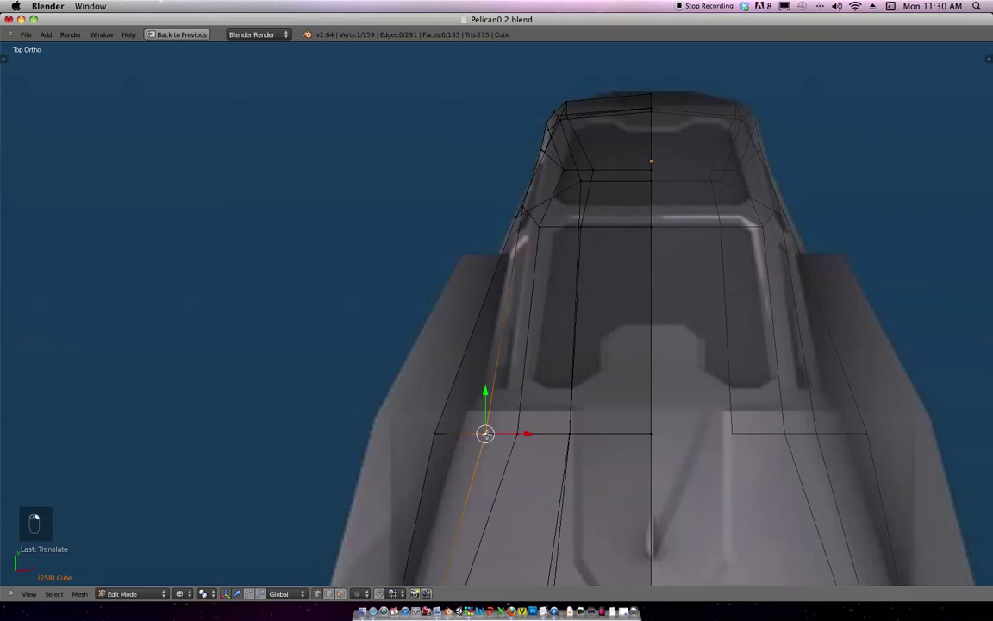
key("g")
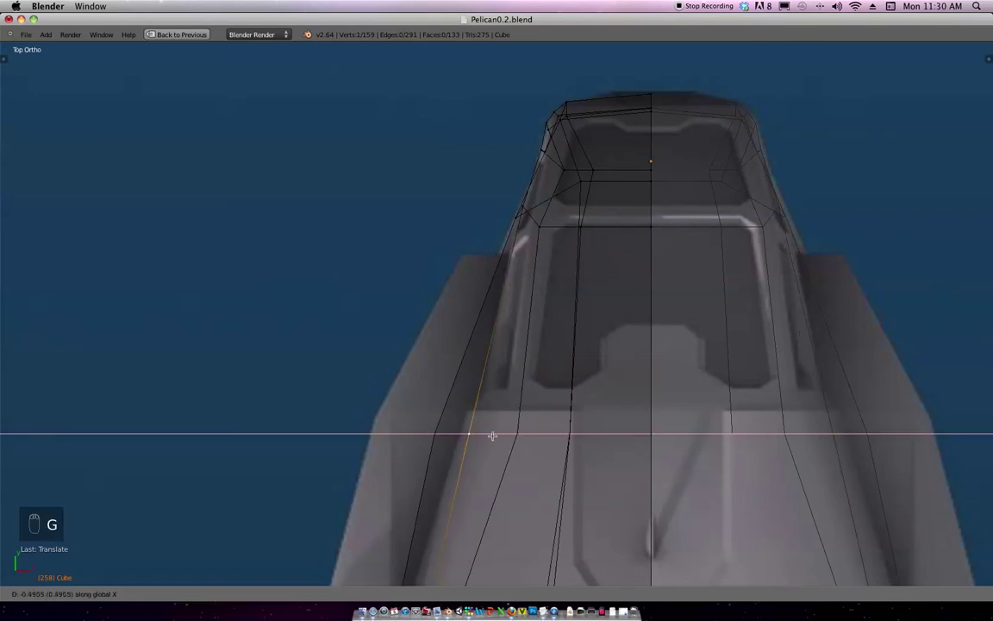
left_click(502, 434)
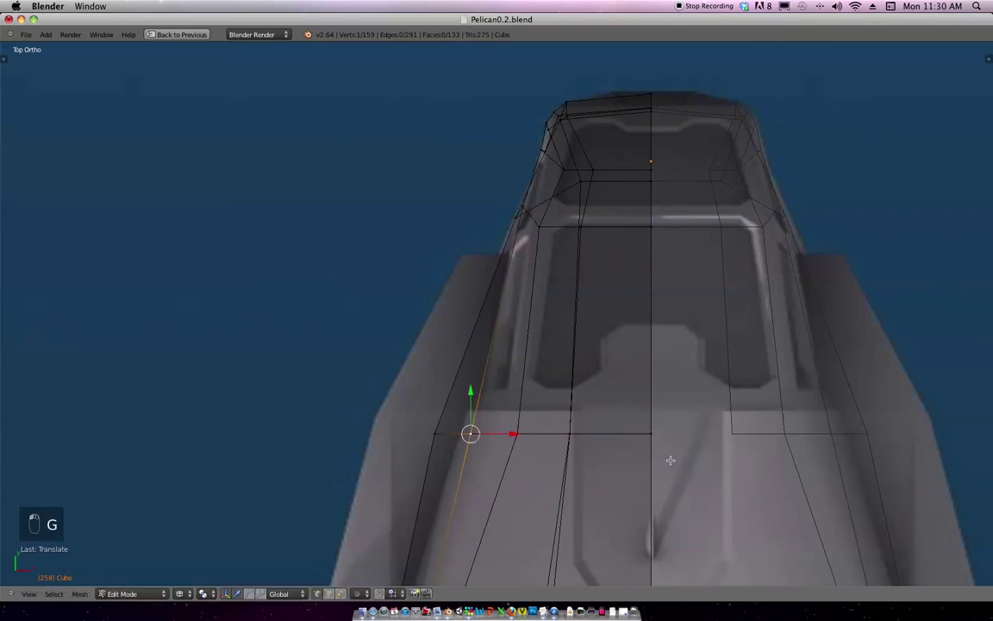
Select the row of vertices behind the rear cockpit windows and move it forward along Y onto the reference edge.
left_click_drag(640, 453, 376, 389)
key("g")
left_click(571, 411)
Select the side corner vertex behind the bar between the cockpit windows and move it outward along X.
right_click(472, 405)
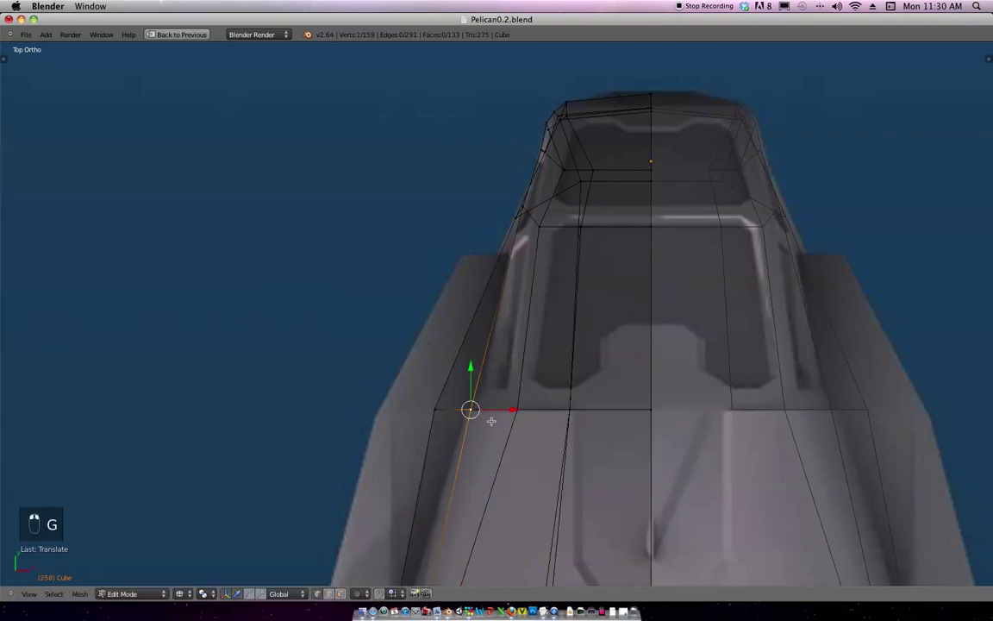
right_click(519, 411)
left_click_drag(547, 372, 541, 228)
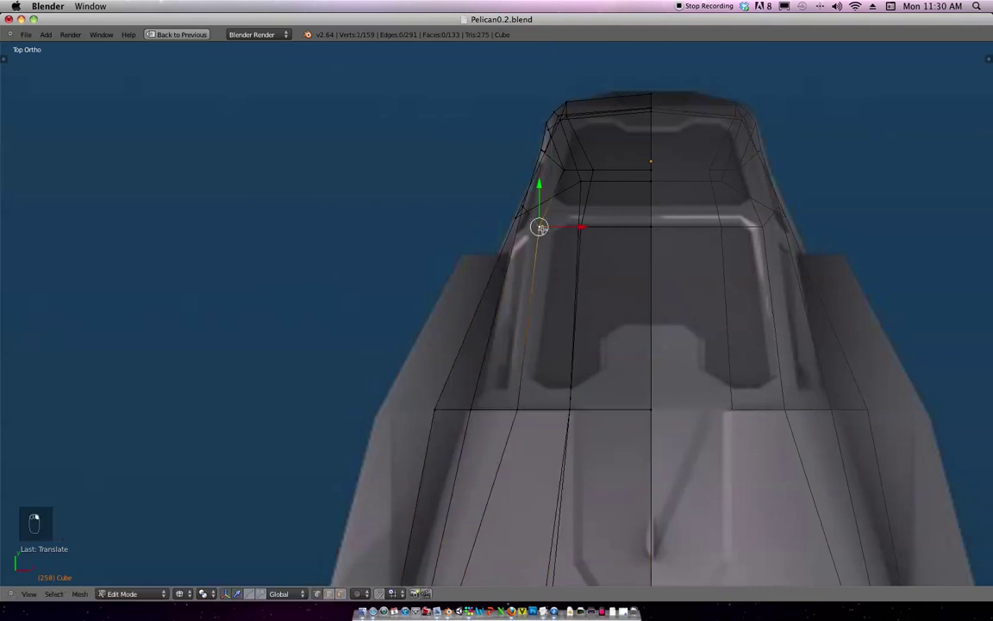
key("g")
key("x")
left_click(567, 246)
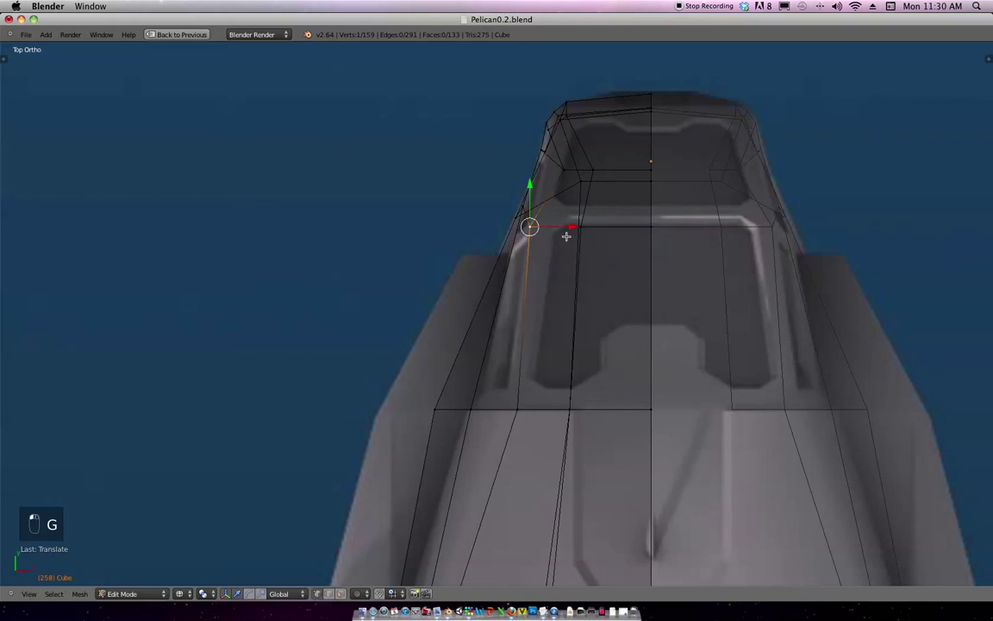
Select the outer side vertex beside the bar between the cockpit windows and move it rearward along Y to match the reference.
left_click_drag(529, 226, 523, 208)
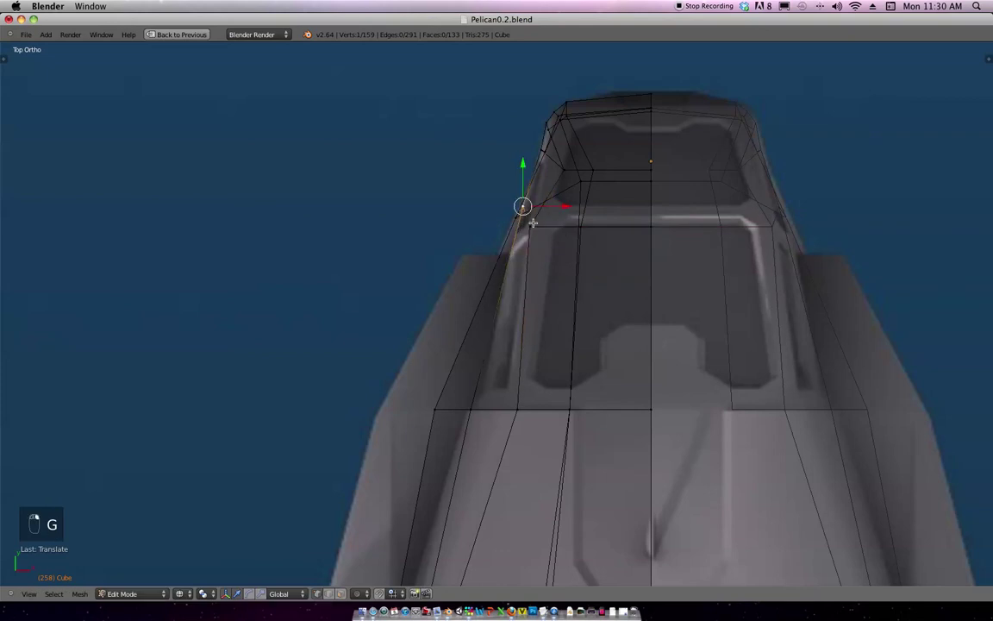
key("g")
key("y")
left_click(526, 261)
key("g")
left_click(547, 248)
key("y")
left_click(541, 252)
Examine the cockpit side from an angle and compare the hull outline with the top-view reference.
middle_click_drag(542, 251, 696, 138)
key("KP_7")
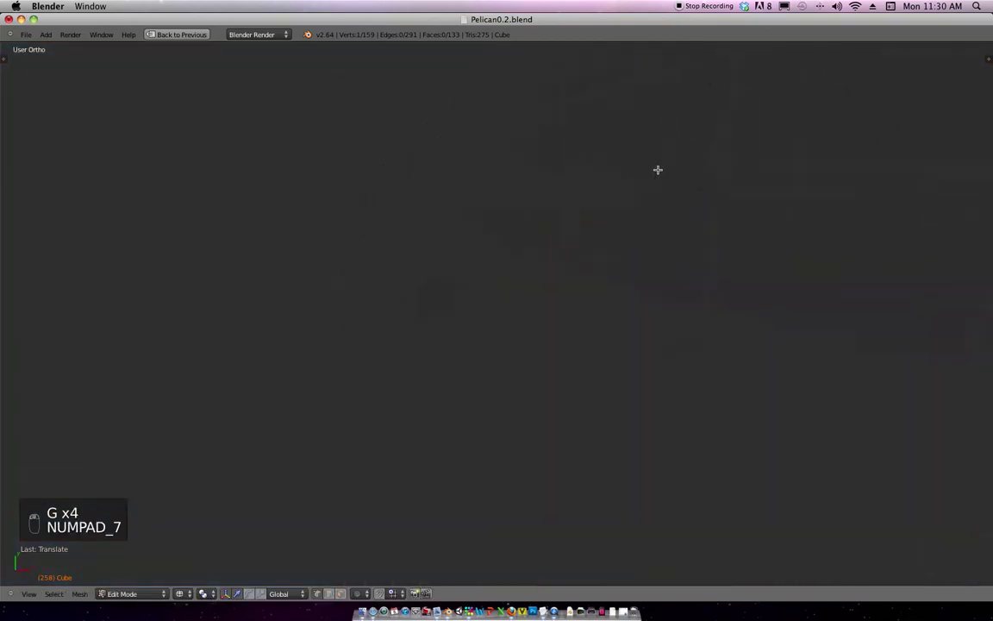
scroll(681, 149, "down", 13)
scroll(742, 128, "up", 2)
middle_click_drag(619, 225, 593, 299, "shift")
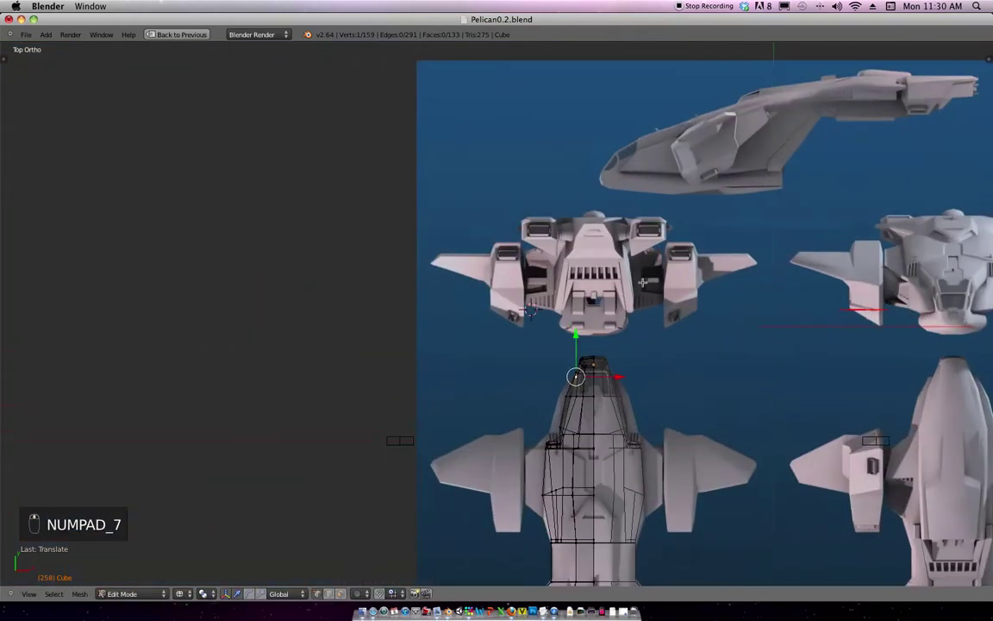
scroll(592, 299, "up", 7)
middle_click_drag(523, 465, 468, 248, "shift")
middle_click_drag(683, 200, 509, 201, "shift")
scroll(510, 201, "up", 4)
middle_click_drag(569, 206, 405, 412)
key("KP_7")
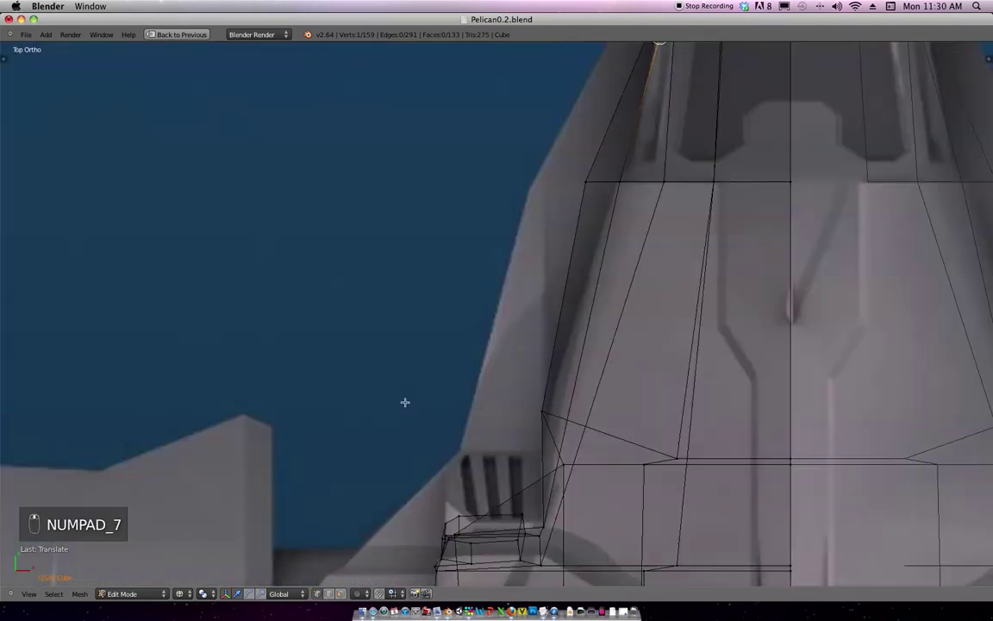
key("KP_Decimal")
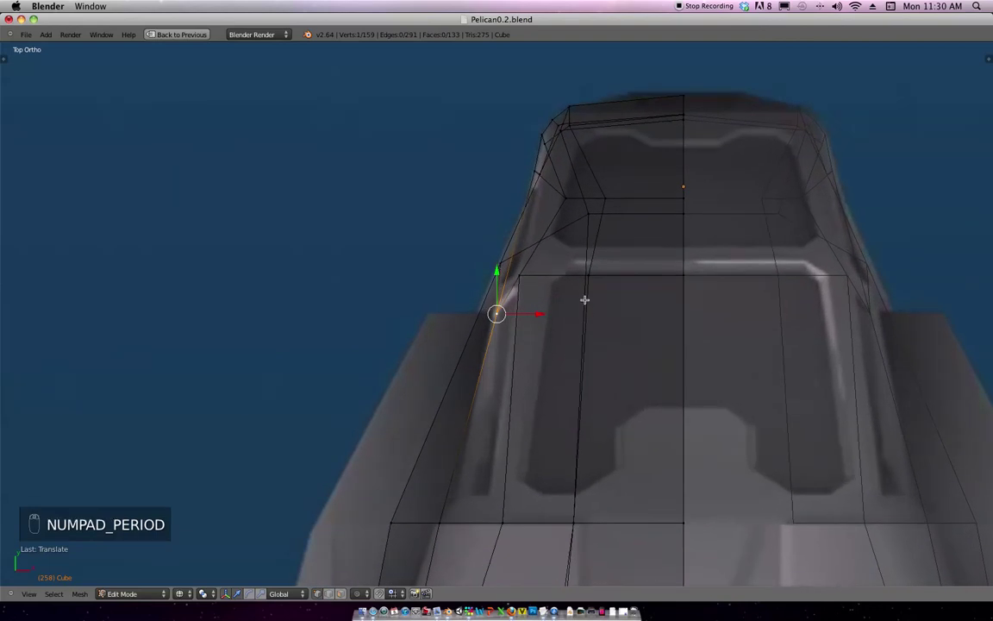
Select the side vertex of the row crossing the front cockpit window and move it outward along X toward the hull edge.
scroll(567, 271, "down", 3)
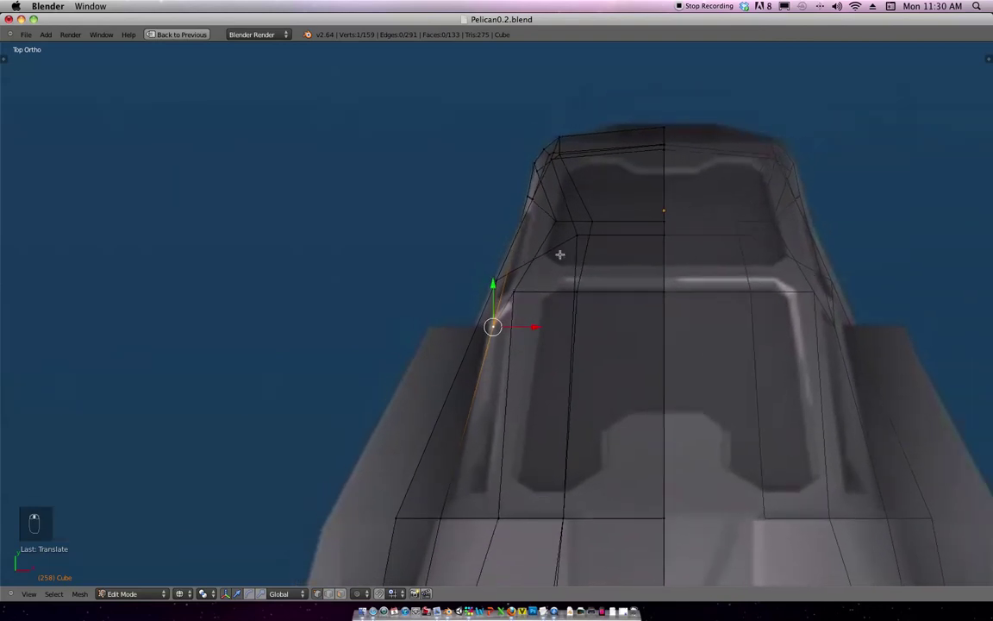
middle_click_drag(587, 210, 591, 239, "shift")
right_click(578, 200)
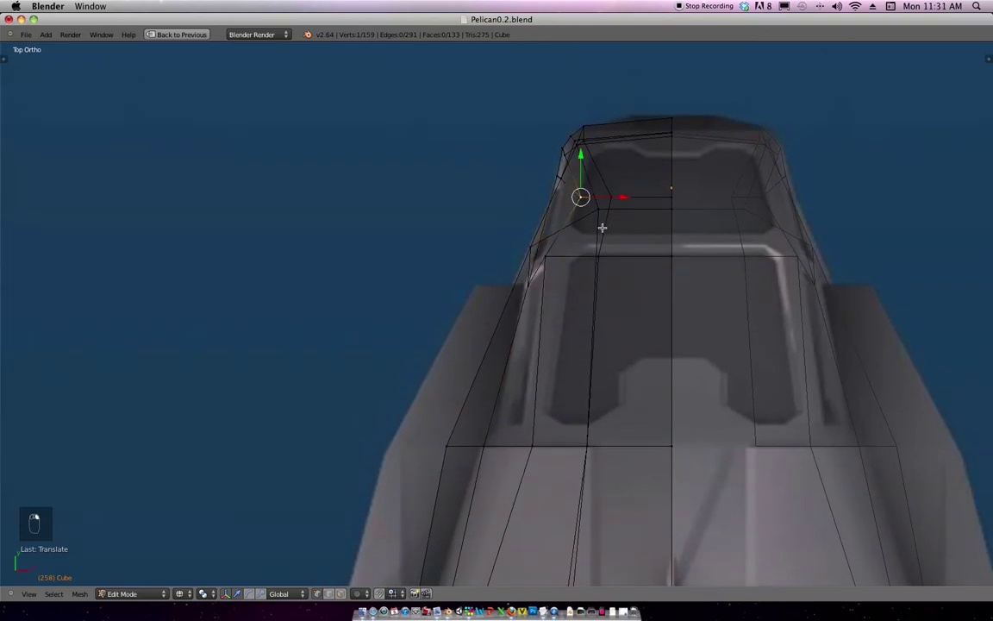
key("g")
key("x")
left_click(588, 230)
middle_click_drag(588, 229, 665, 175)
key("KP_7")
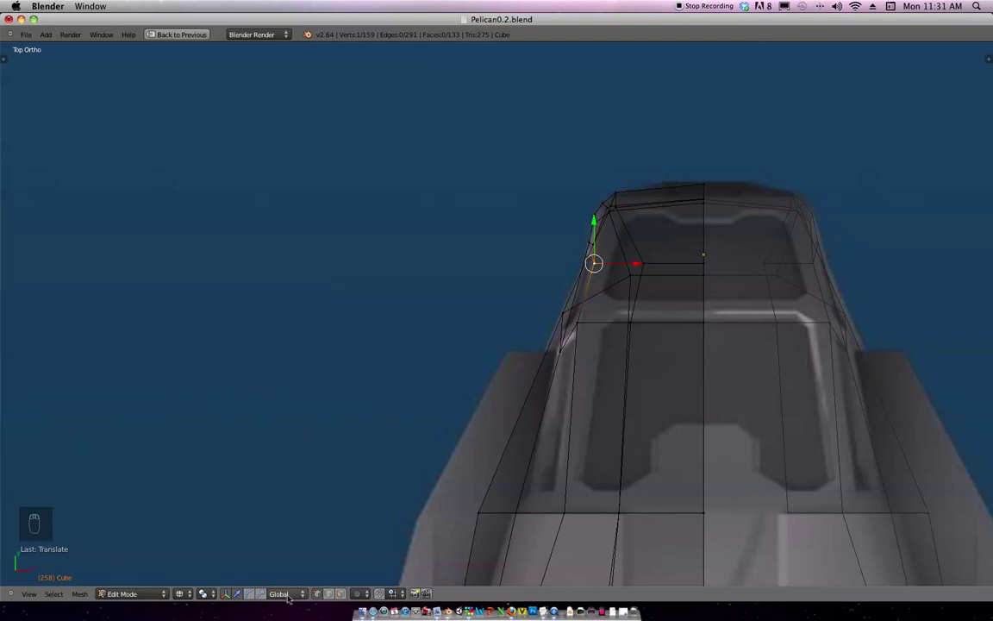
Hide the transform manipulator and move the front window row's side vertex slightly farther outward along X.
left_click(215, 593)
key("g")
key("x")
left_click(707, 253)
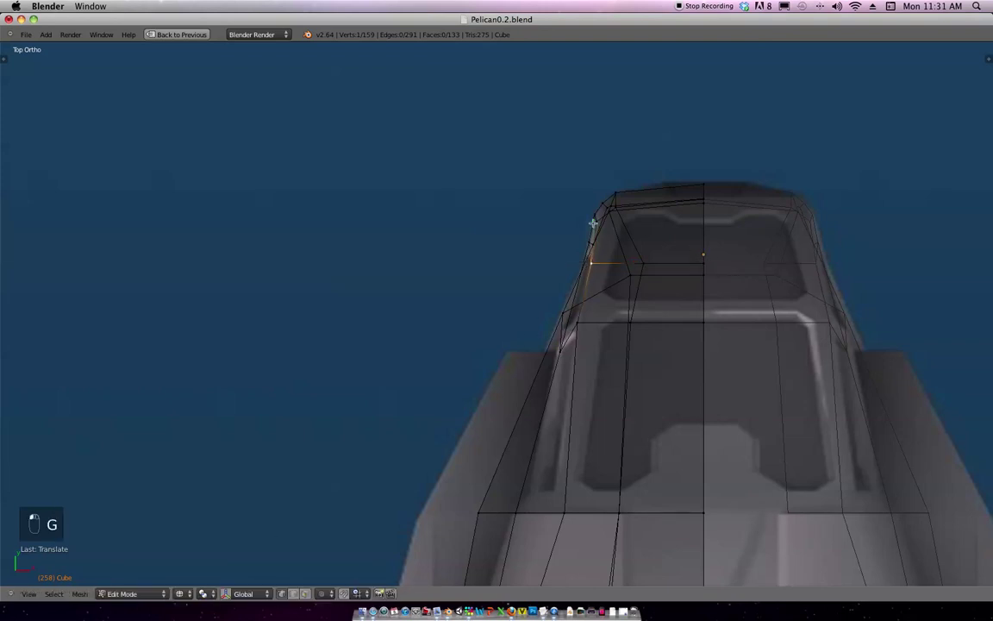
Move the side vertex just behind the nose corner inward about 0.08 units along X.
key("g")
key("x")
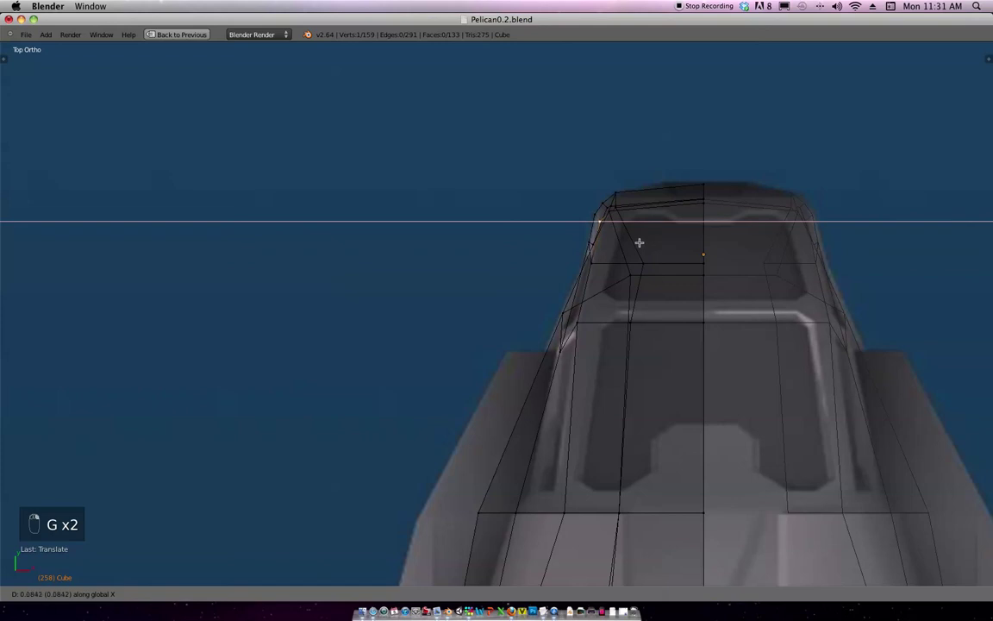
left_click(639, 242)
Check the nose side vertices from an angle, then move the outermost front side vertex slightly inward along X in top view.
middle_click_drag(643, 230, 713, 215)
right_click(623, 217)
right_click(607, 242)
right_click(620, 217, "shift")
key("KP_7")
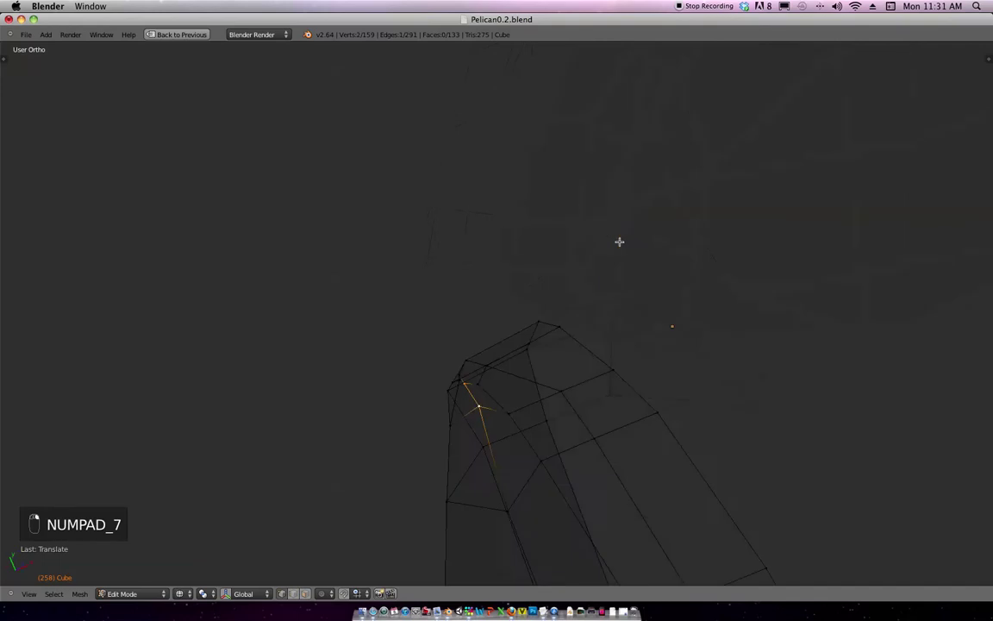
middle_click_drag(562, 315, 623, 231, "shift")
scroll(603, 246, "up", 3)
middle_click_drag(545, 291, 595, 263, "shift")
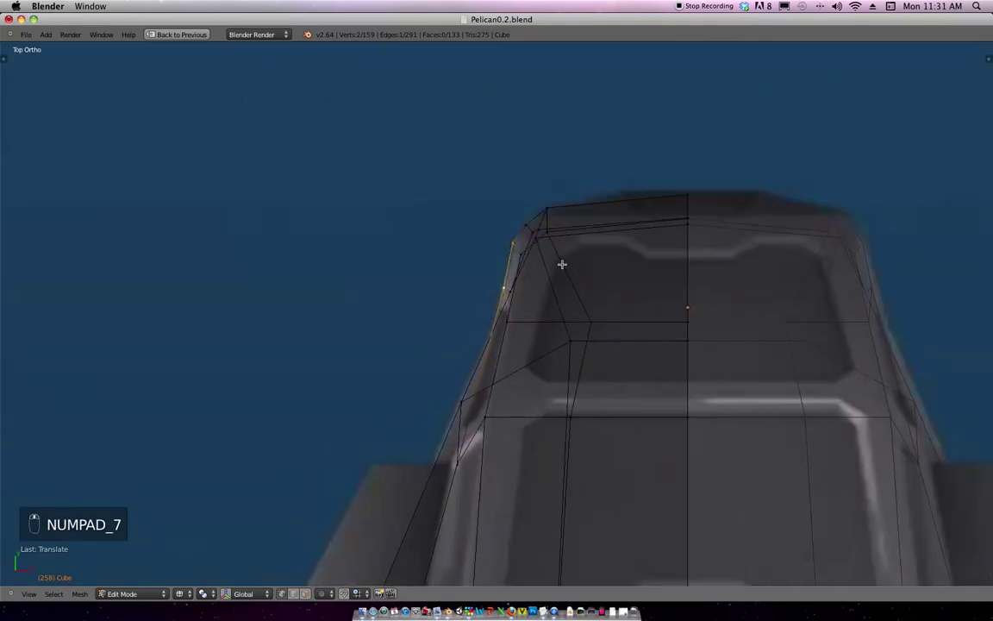
key("g")
key("x")
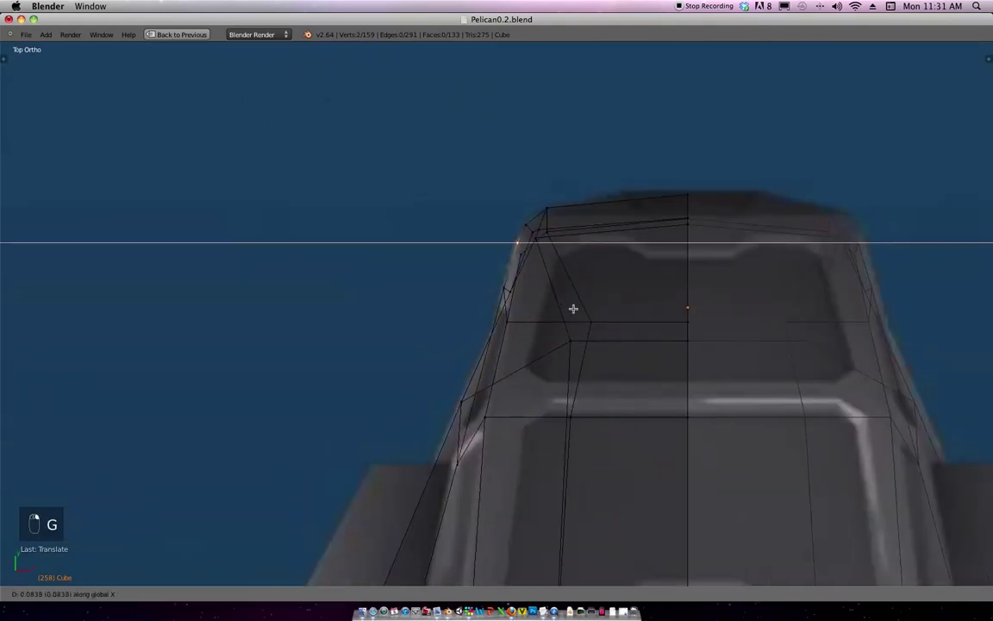
left_click(568, 304)
Move the outer side vertex beside the front cockpit window rearward along Y, then outward about 0.1 units along X.
right_click(507, 292)
key("g")
key("y")
left_click(549, 317)
key("g")
key("x")
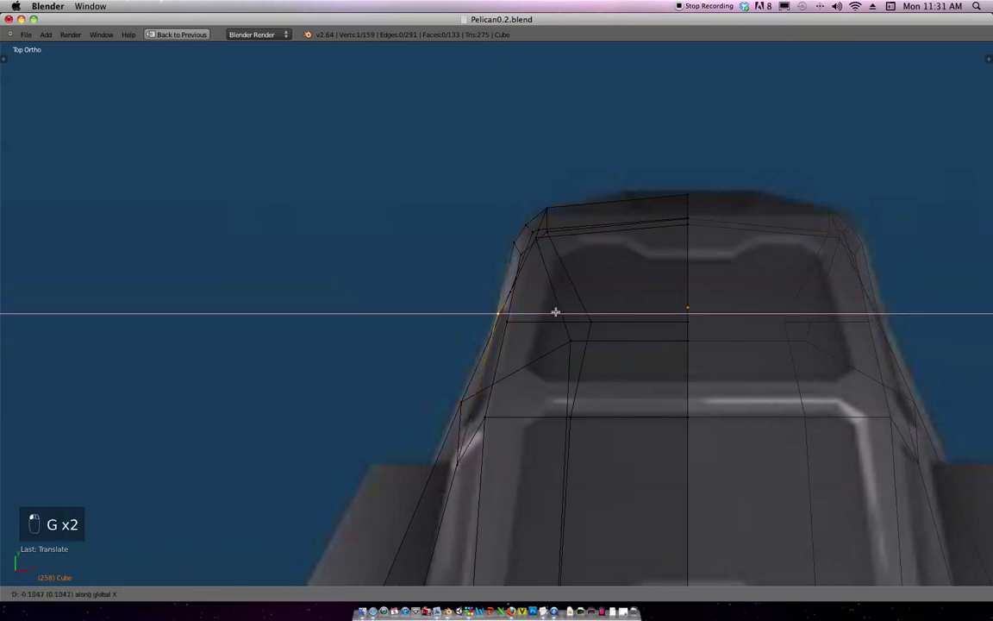
left_click(555, 311)
Move the side vertex of the row crossing the front window forward along Y, then its two inner vertices forward about 0.23 units.
right_click(510, 323)
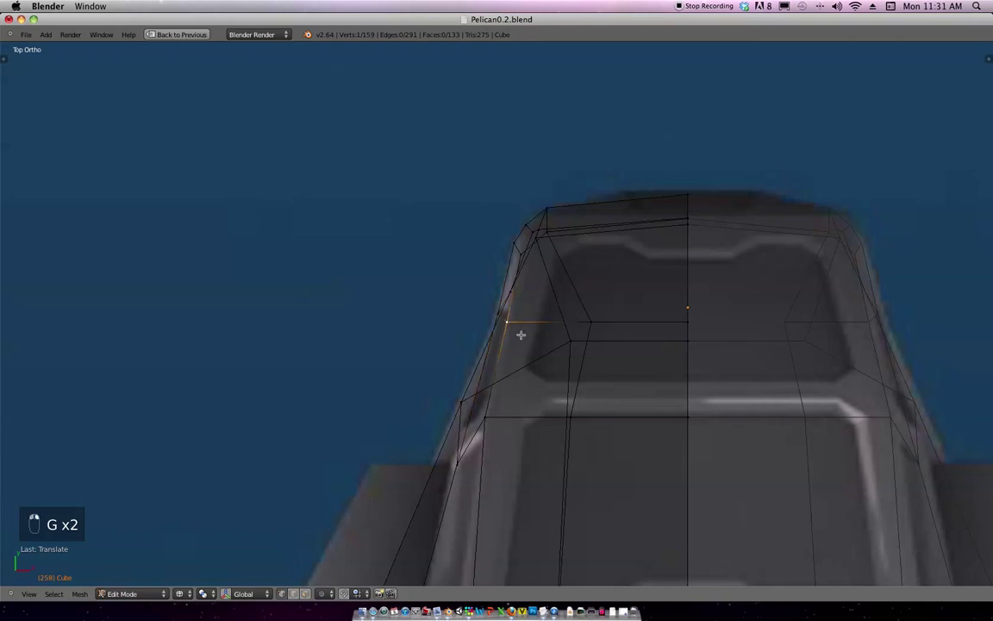
key("g")
key("y")
left_click(522, 319)
right_click(595, 320)
right_click(687, 319, "shift")
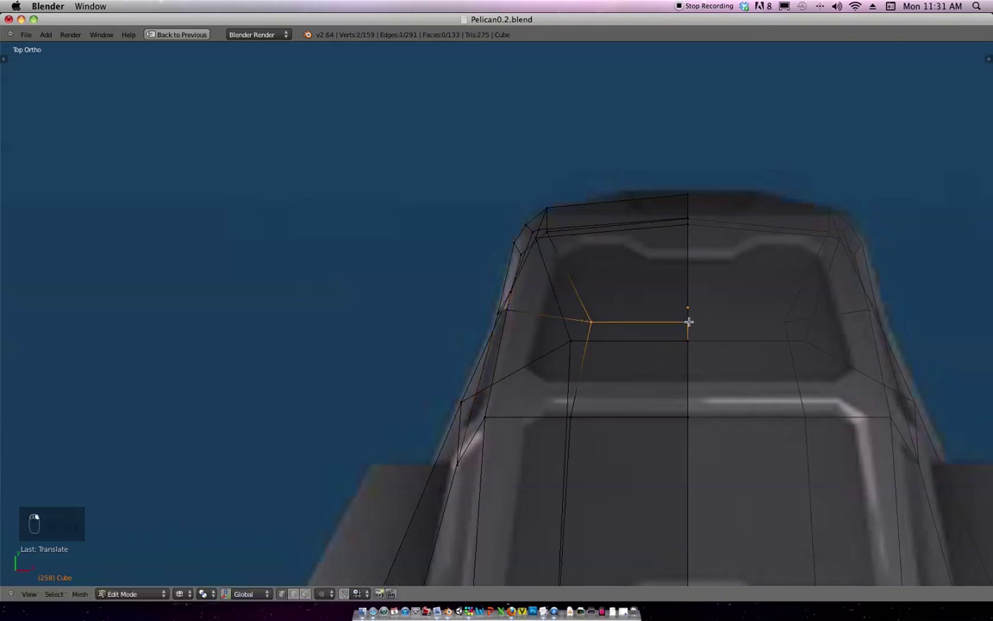
key("g")
key("y")
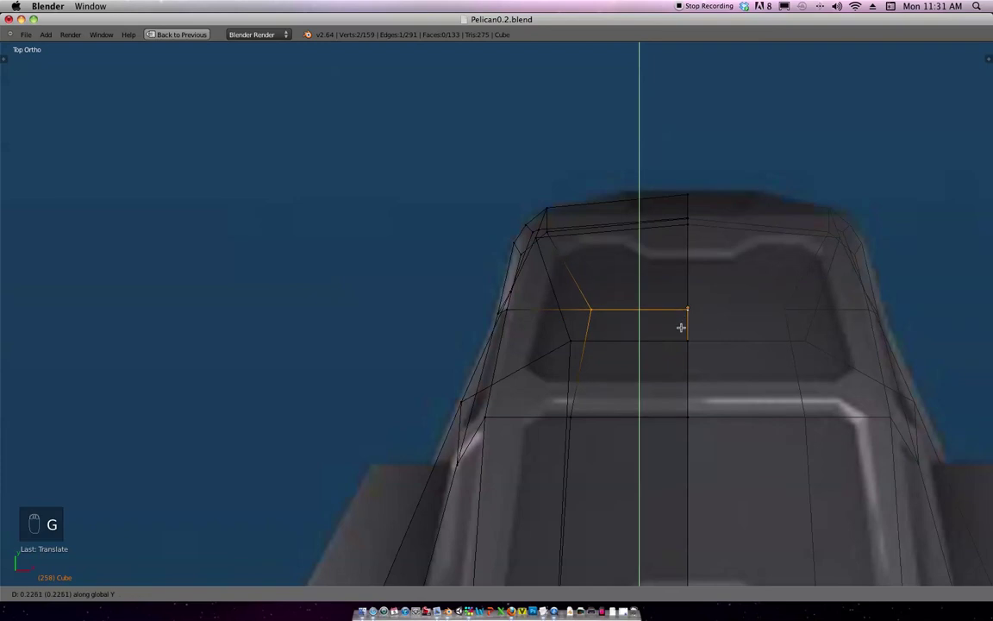
left_click(680, 326)
Examine the reshaped nose in solid and wireframe shading, from an angle and against the top-view reference.
scroll(666, 323, "down", 1)
scroll(666, 323, "down", 1)
middle_click_drag(671, 302, 757, 250, "shift")
scroll(689, 258, "down", 1)
key("z")
key("KP_7")
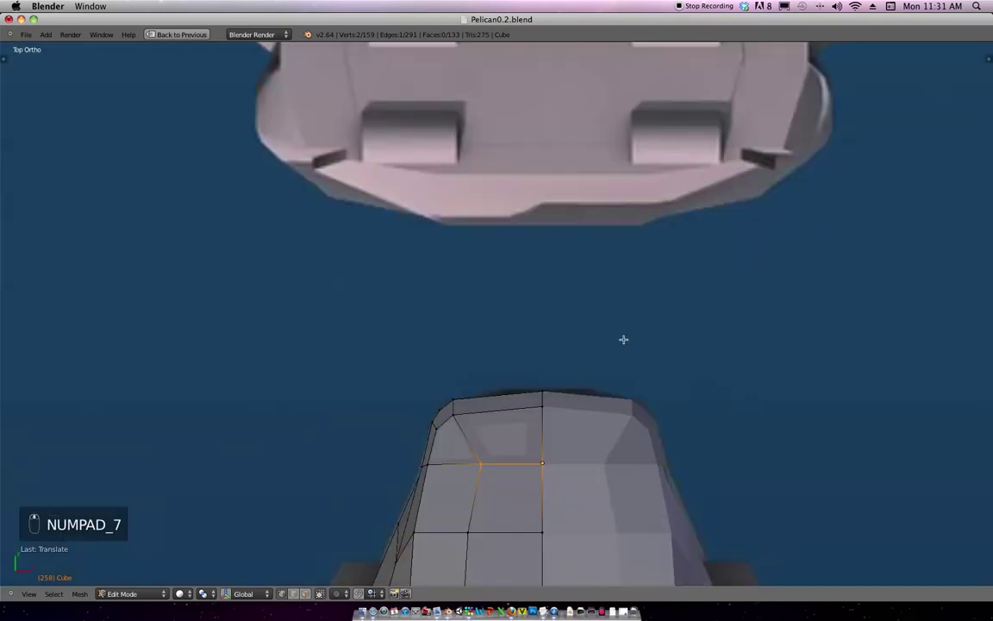
key("z")
middle_click_drag(631, 333, 639, 283)
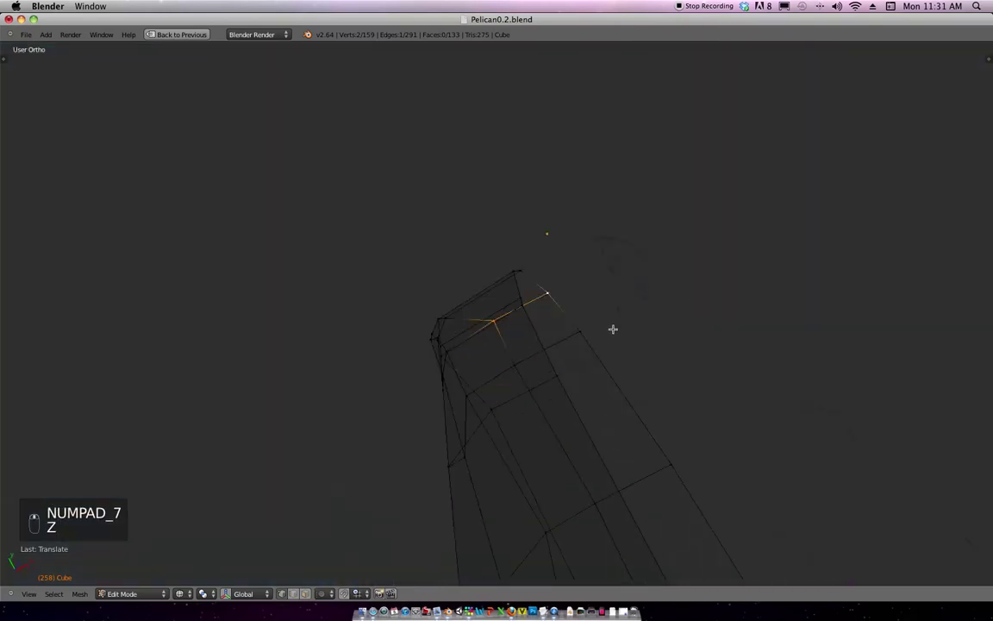
key("KP_7")
scroll(567, 334, "down", 1)
middle_click_drag(563, 320, 623, 255, "shift")
scroll(577, 305, "up", 3)
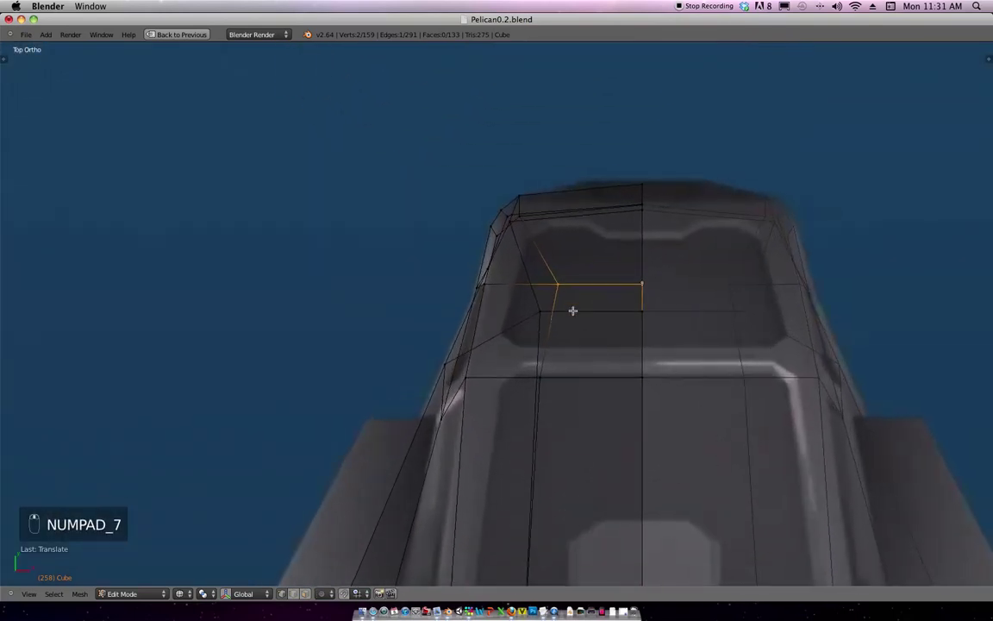
middle_click_drag(515, 355, 719, 191)
Select the centreline vertex of the front window row and adjust its position along Z, then along Y.
right_click(643, 282)
mouse_move(643, 282)
middle_mouse_down()
mouse_move(683, 248)
mouse_move(694, 272)
mouse_move(684, 258)
mouse_move(589, 302)
mouse_move(591, 317)
mouse_move(625, 334)
mouse_move(762, 287)
mouse_move(777, 304)
mouse_move(731, 261)
mouse_move(690, 319)
mouse_move(583, 334)
mouse_move(543, 328)
mouse_move(664, 346)
mouse_move(667, 337)
mouse_move(675, 381)
mouse_move(649, 374)
middle_mouse_up()
key("g")
key("z")
left_click(643, 332)
key("g")
key("y")
left_click(645, 332)
Leave edit mode and compare the whole hull with the front-view and top-view references.
key("Tab")
key("z")
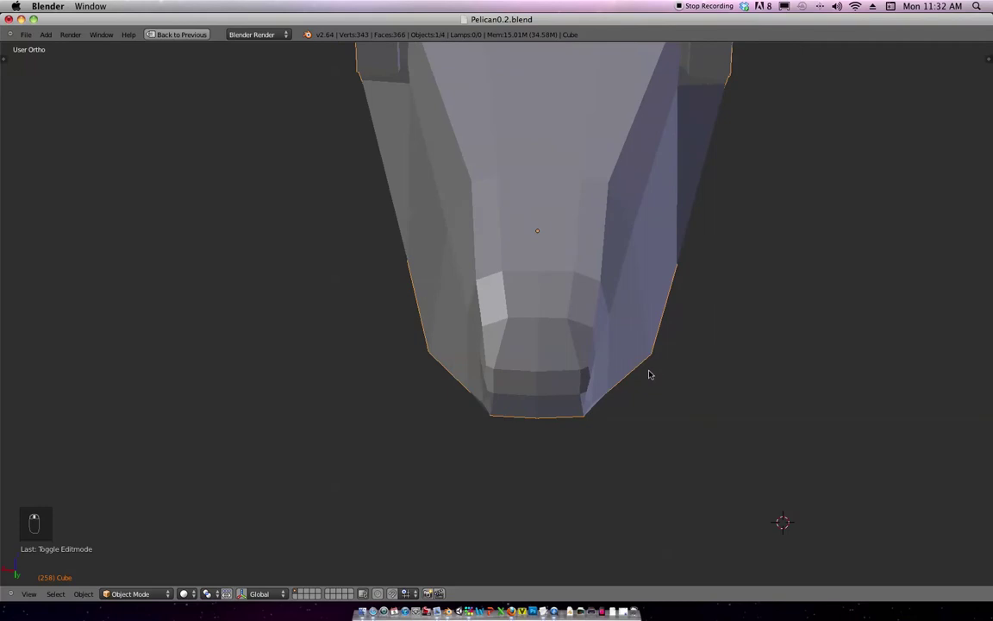
key("KP_1")
key("z")
scroll(647, 301, "down", 5)
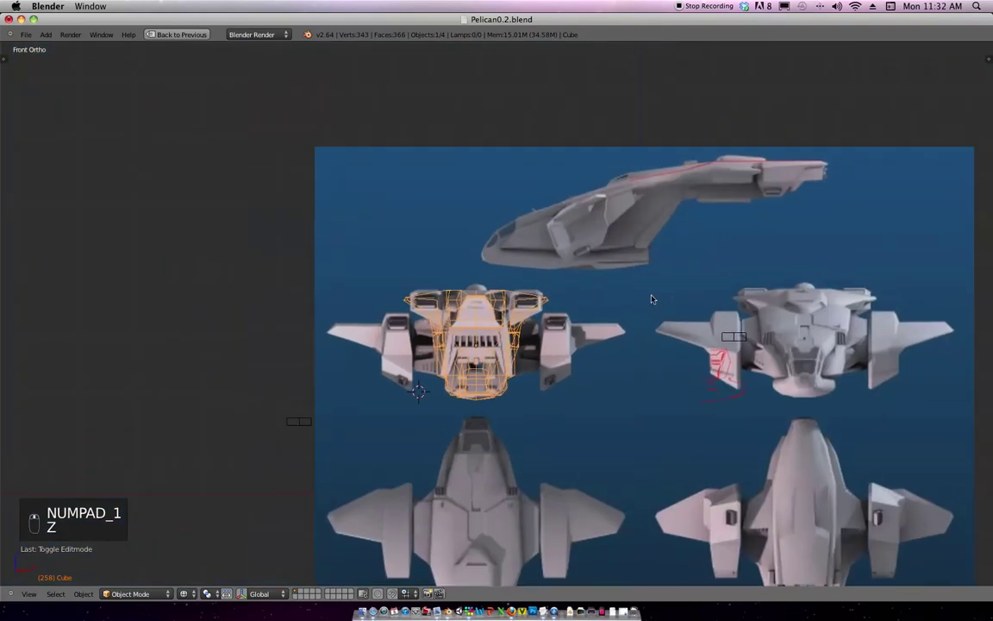
middle_click_drag(638, 346, 630, 377)
key("KP_1")
key("KP_7")
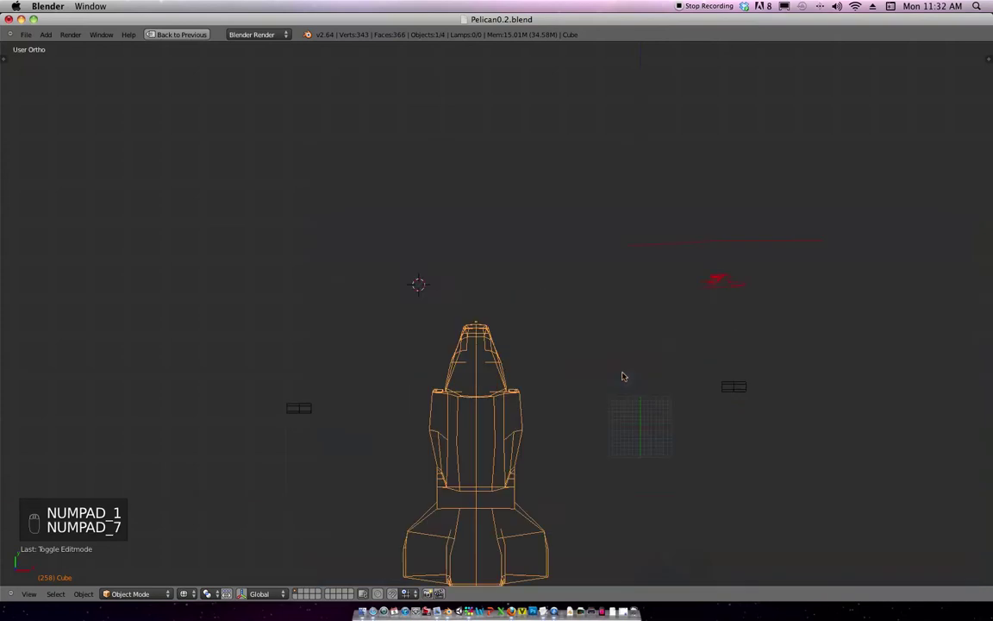
key("KP_1")
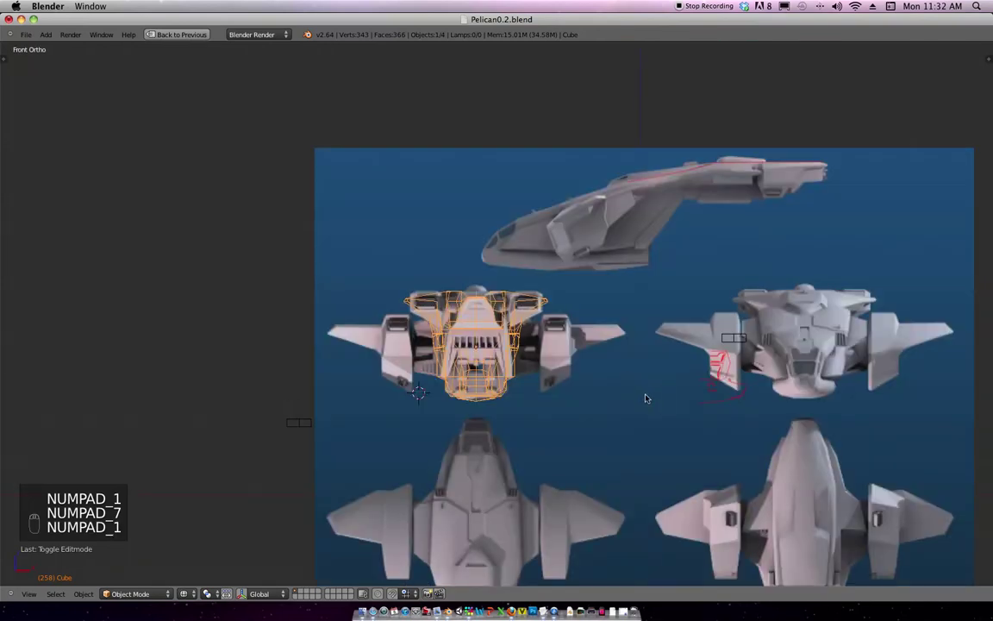
key("KP_7")
scroll(628, 362, "up", 3)
scroll(561, 320, "down", 4)
scroll(598, 343, "up", 6)
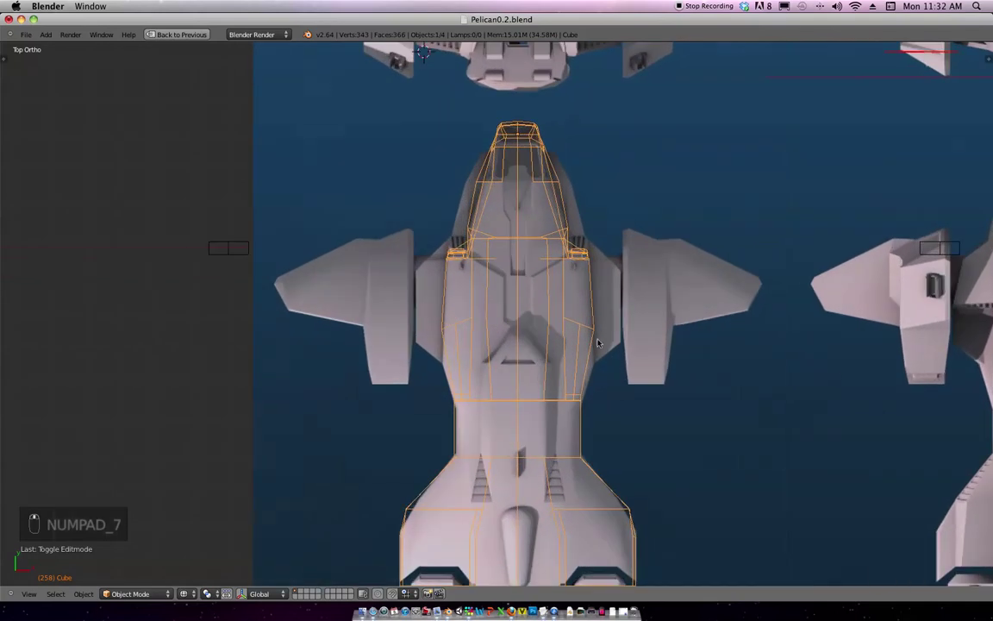
middle_click_drag(548, 375, 557, 280, "shift")
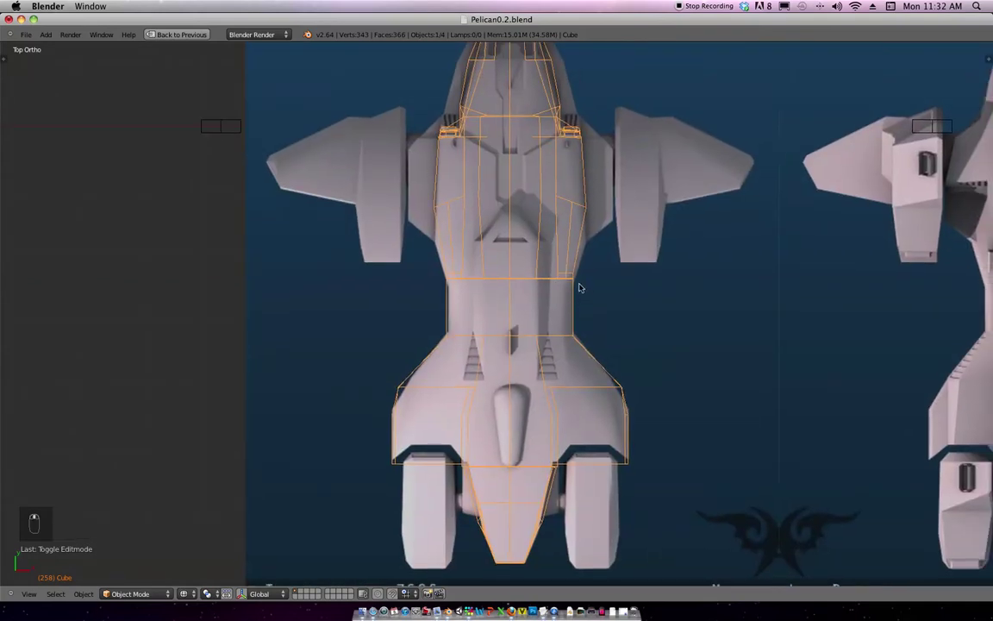
Edit the hull mesh again, box-select the vertex row across the mid-body and move it slightly forward along Y.
key("Tab")
scroll(576, 282, "down", 1)
scroll(575, 268, "up", 3)
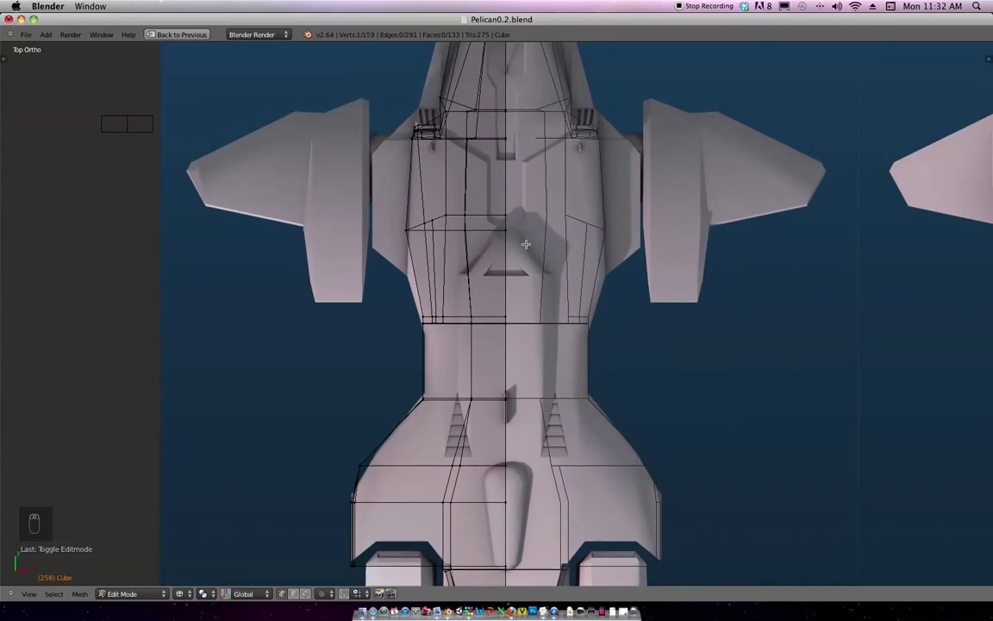
key("k")
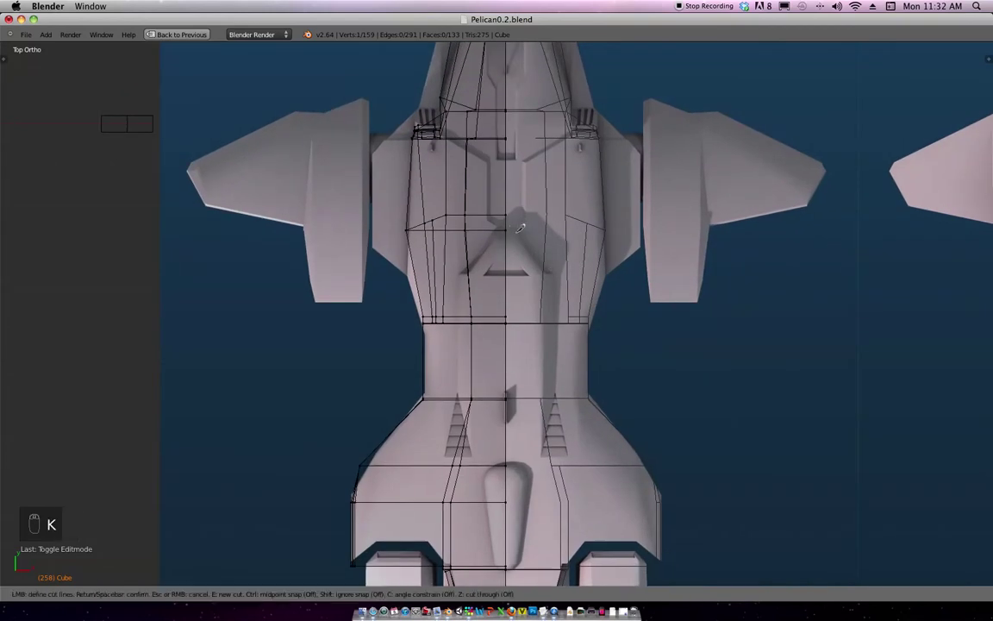
right_click(594, 224)
middle_click_drag(588, 293, 563, 236, "ctrl")
middle_click_drag(561, 229, 574, 251, "shift")
key("b")
left_click_drag(583, 250, 251, 214)
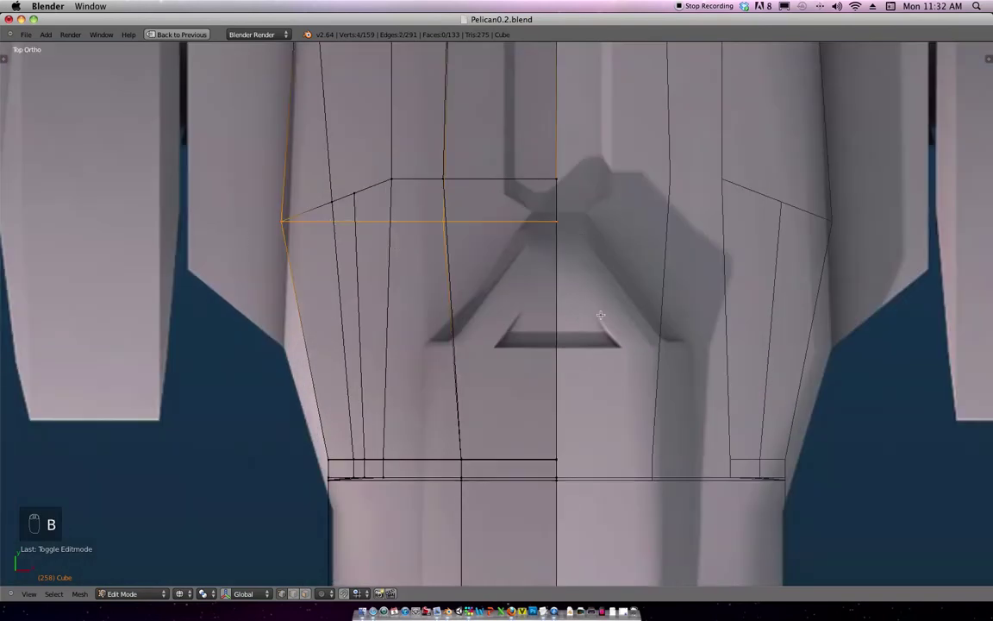
key("g")
left_click(591, 305)
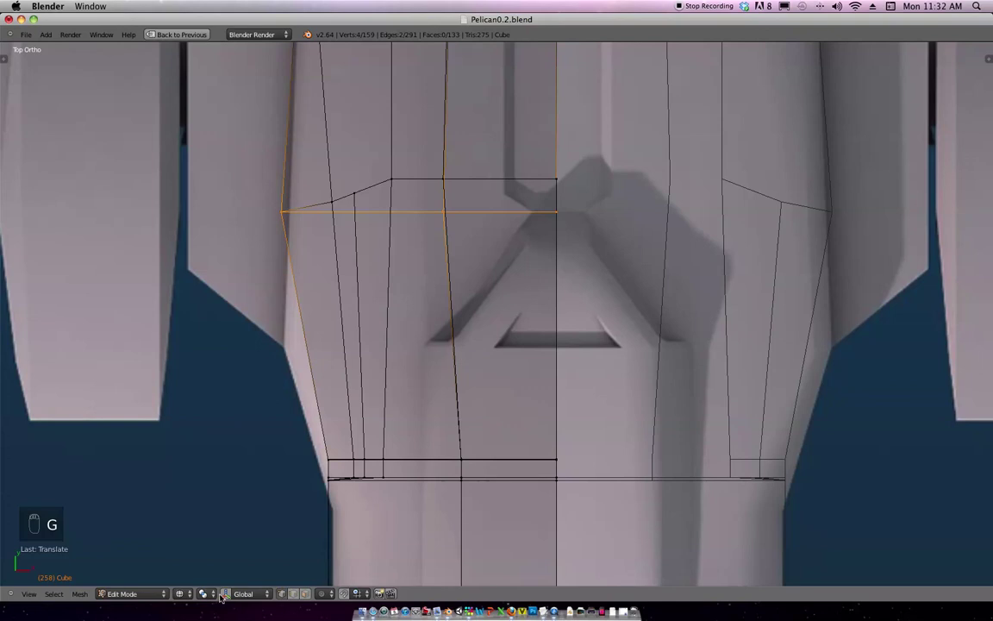
Turn the transform manipulator back on for the selected mid-body vertices.
key("ctrl+space")
scroll(380, 419, "down", 3)
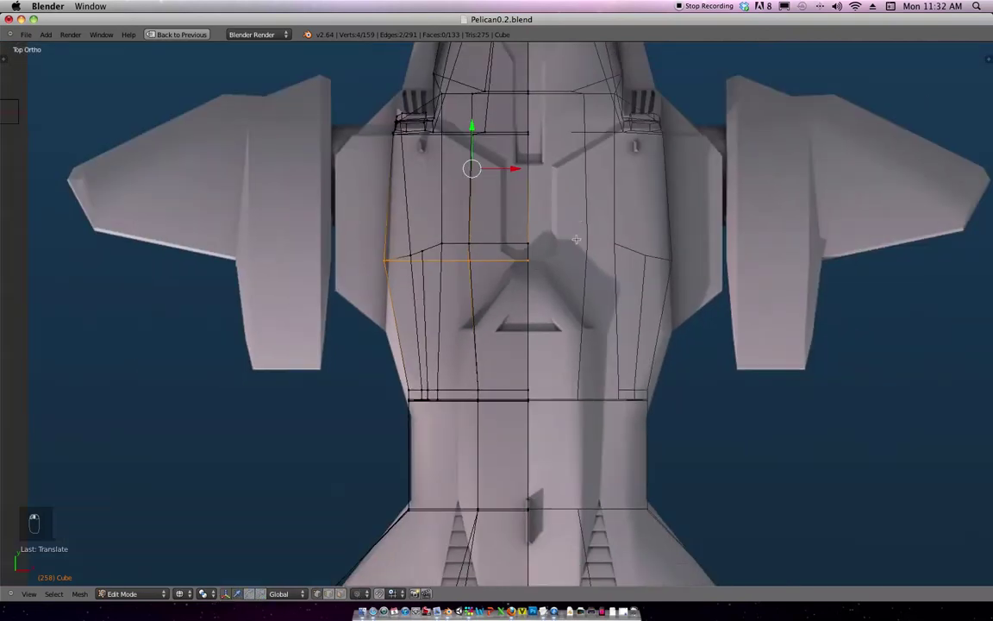
middle_click_drag(584, 237, 582, 219, "shift")
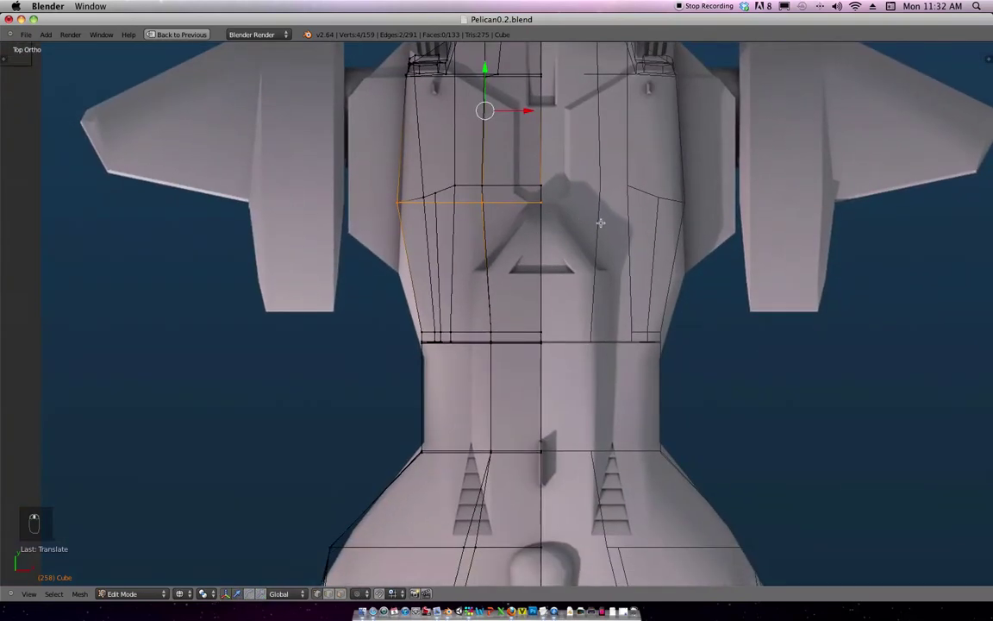
Examine the selected mid-body vertex row in front view and against the top-view reference.
scroll(595, 237, "up", 1)
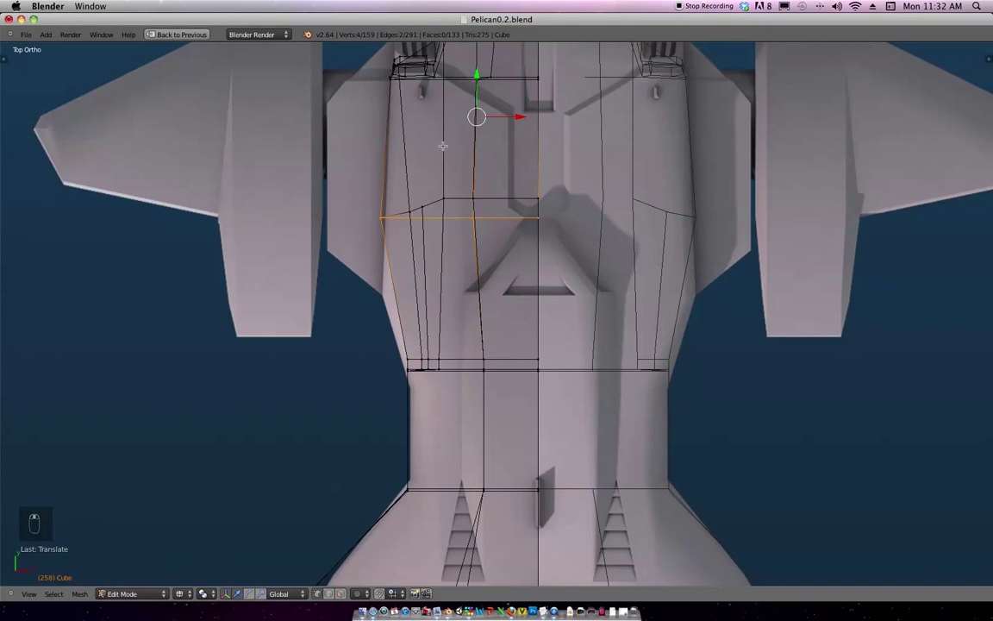
key("z")
middle_click_drag(525, 145, 524, 186)
key("KP_1")
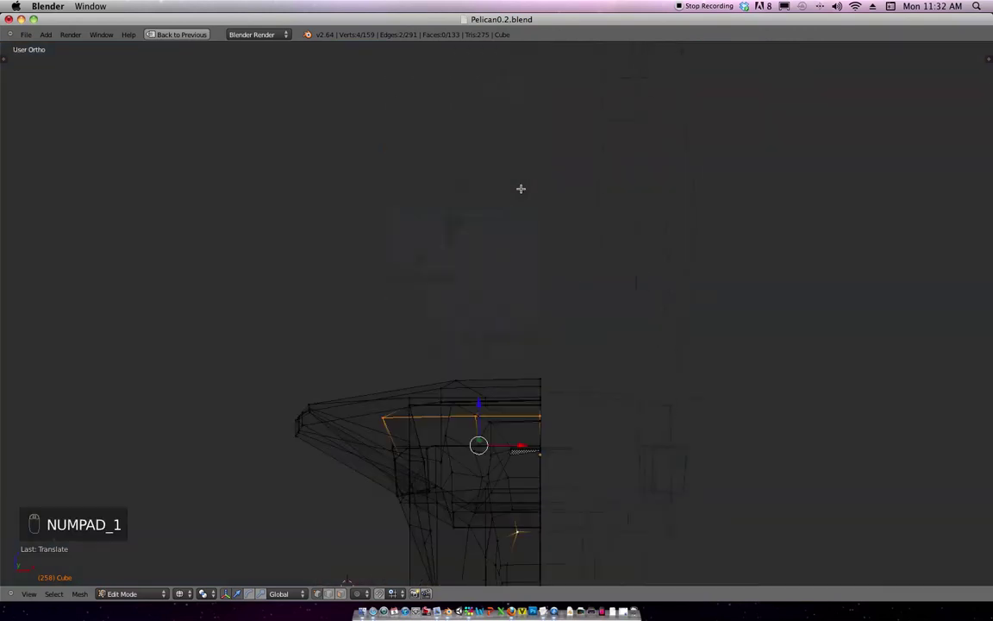
key("z")
key("KP_7")
scroll(579, 247, "down", 1)
middle_click_drag(588, 224, 582, 172, "shift")
scroll(587, 194, "up", 1)
scroll(582, 205, "down", 2)
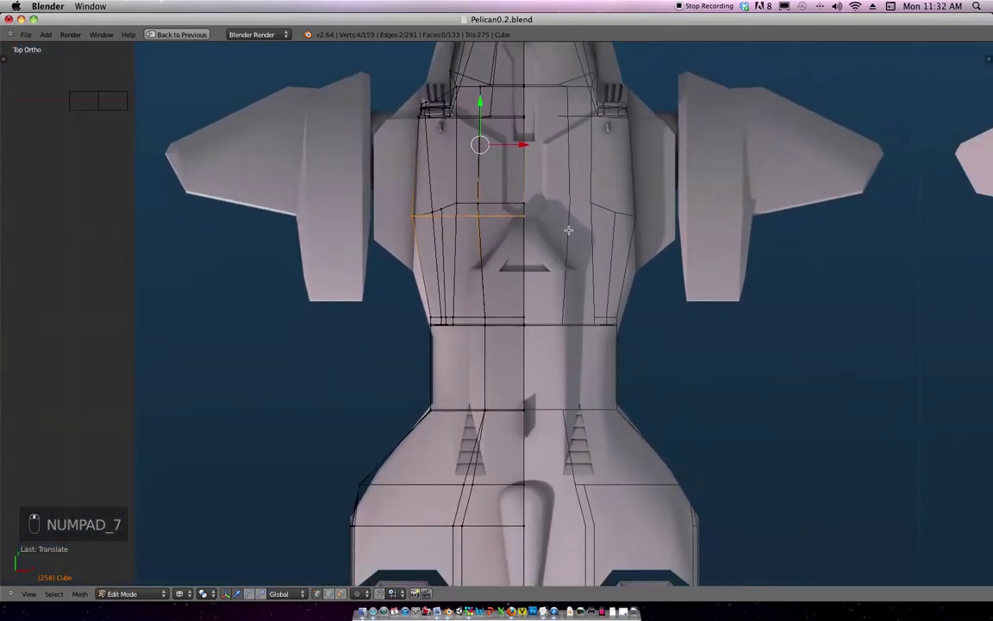
Knife a diagonal edge from the centreline vertex of the mid-body row to the lengthwise edge, following the reference's triangular ridge.
key("k")
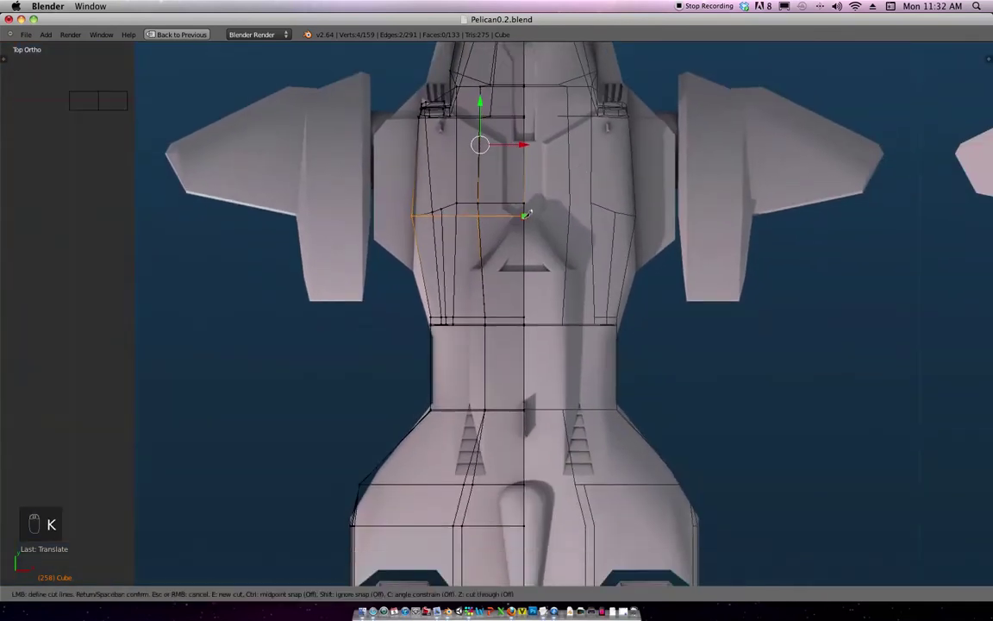
right_click(554, 201)
key("a")
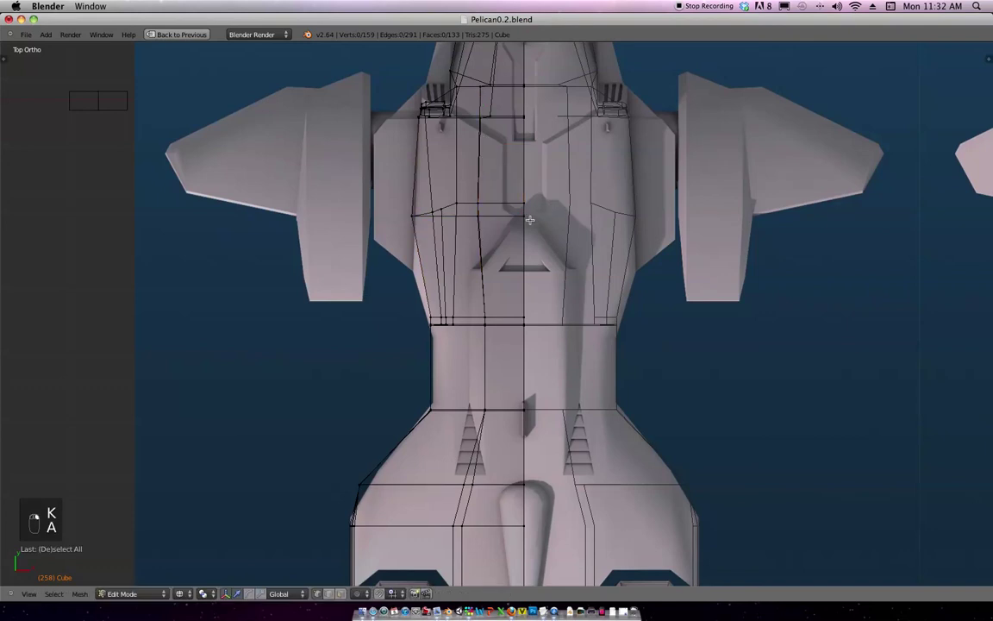
key("k")
left_click(522, 210)
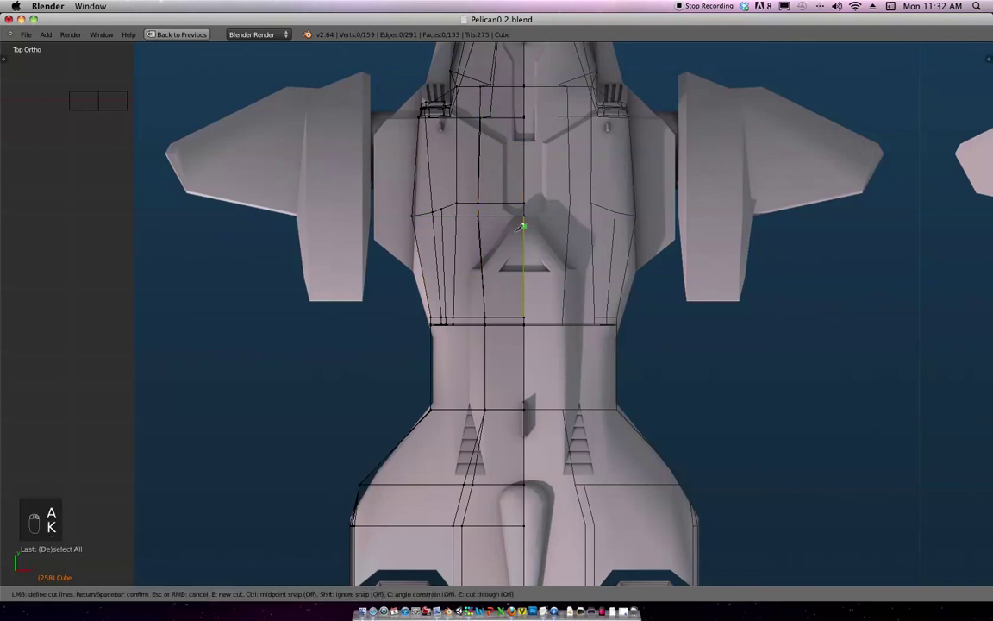
left_click(481, 264)
key("Return")
Box-select the lengthwise edge's vertices where the narrow waist meets the mid-body and move them outward along X.
scroll(498, 305, "up", 3)
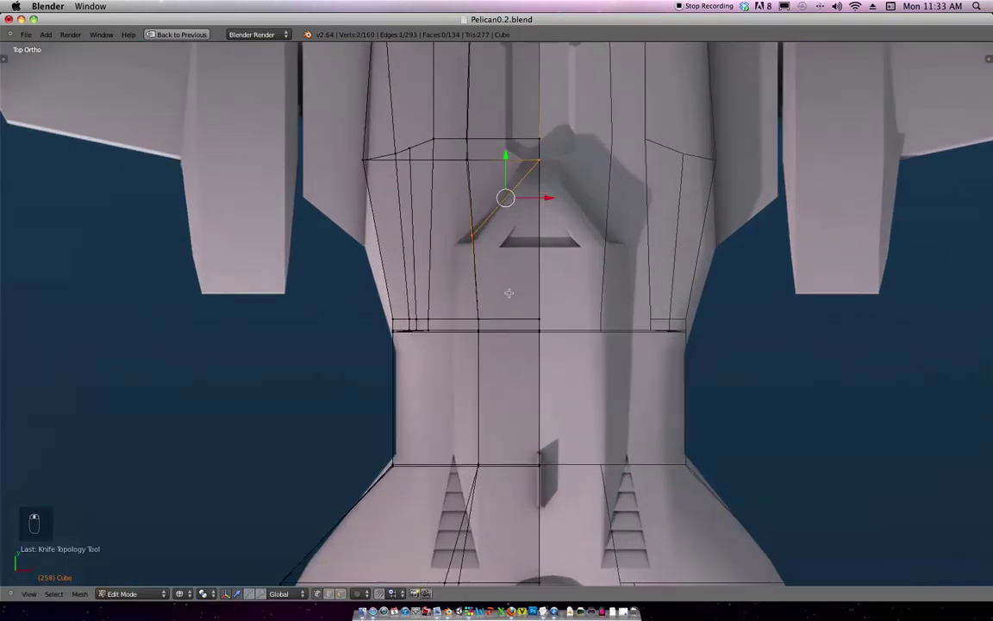
key("a")
key("b")
left_click_drag(493, 317, 462, 298)
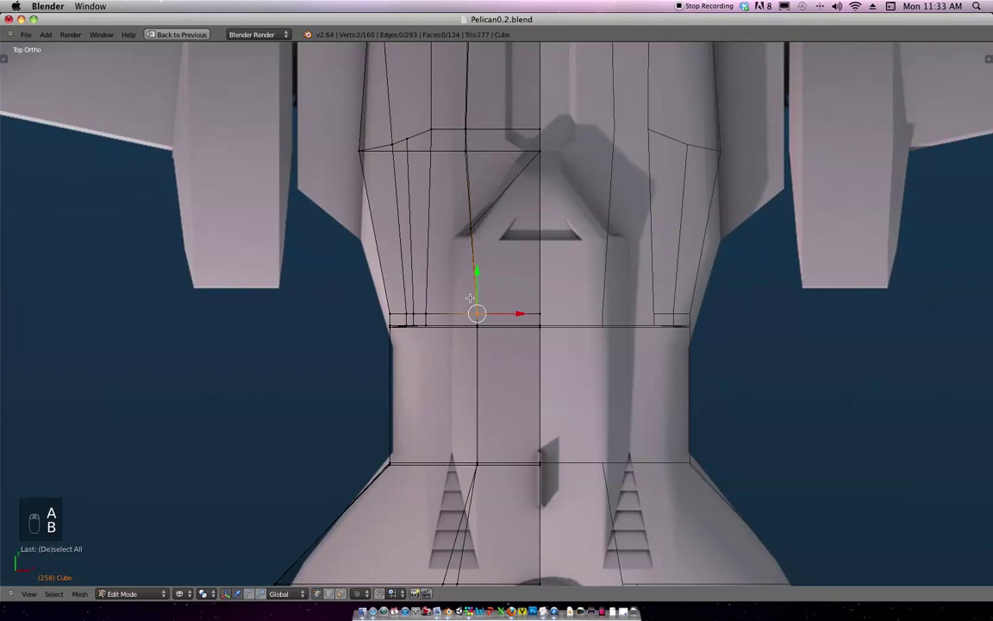
key("b")
left_click_drag(489, 351, 460, 305)
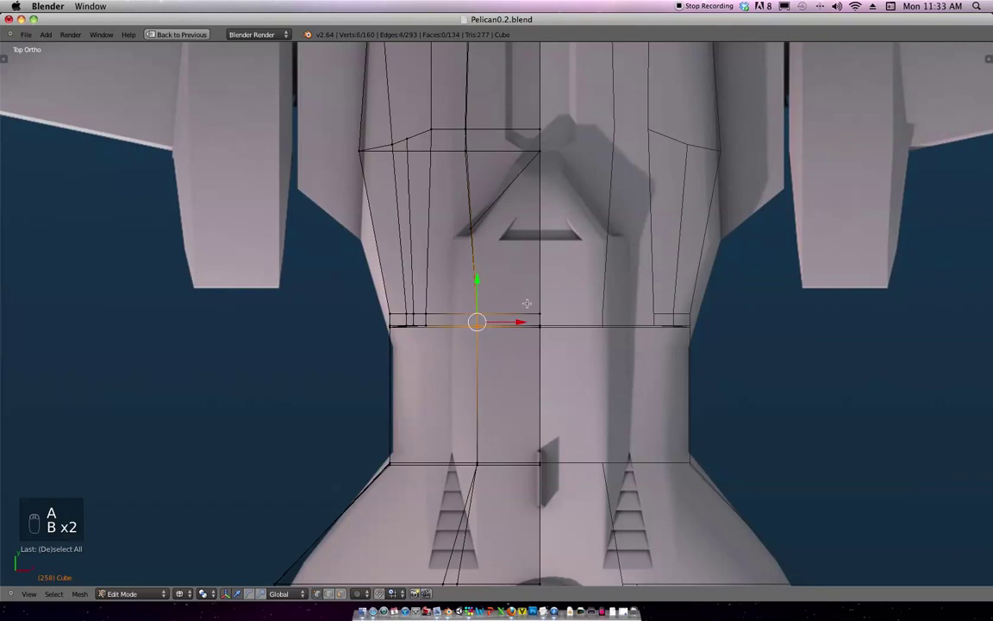
key("g")
key("x")
left_click(505, 308)
Box-select the lengthwise edge's vertices at the vent end of the waist and move them outward along X.
scroll(536, 359, "down", 1)
middle_click_drag(556, 330, 540, 276, "shift")
scroll(541, 276, "down", 1)
middle_click_drag(495, 355, 499, 320, "shift")
scroll(499, 320, "down", 1)
key("a")
key("b")
left_click_drag(500, 331, 466, 304)
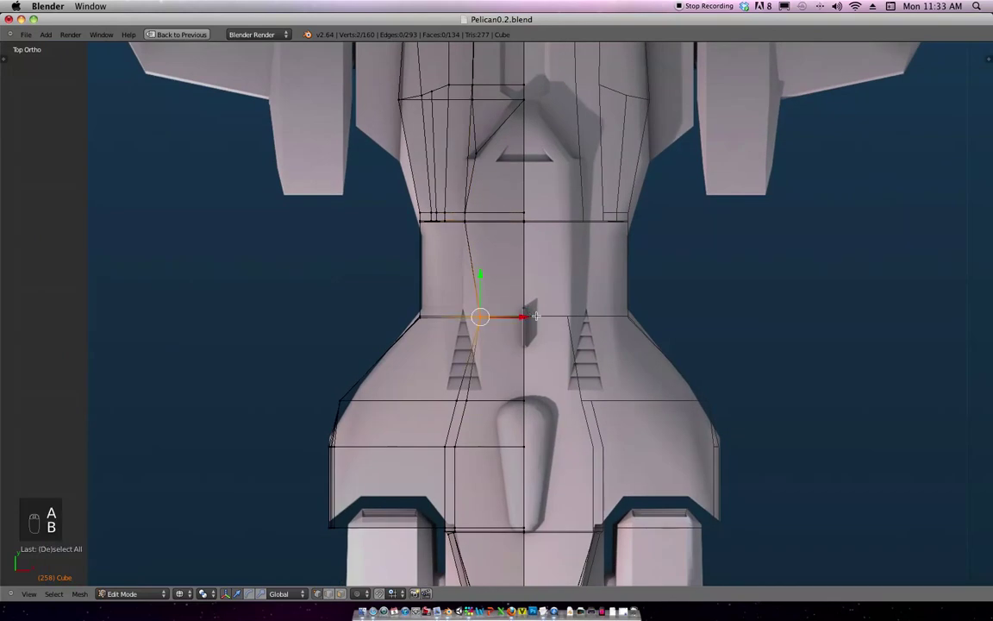
key("g")
key("x")
left_click(519, 317)
Undo the diagonal knife cut and both outward moves of the waist vertices.
mouse_move(520, 317)
middle_mouse_down()
mouse_move(560, 232)
mouse_move(590, 215)
mouse_move(560, 237)
mouse_move(565, 297)
middle_mouse_up()
key("KP_7")
middle_click_drag(559, 250, 538, 241, "ctrl")
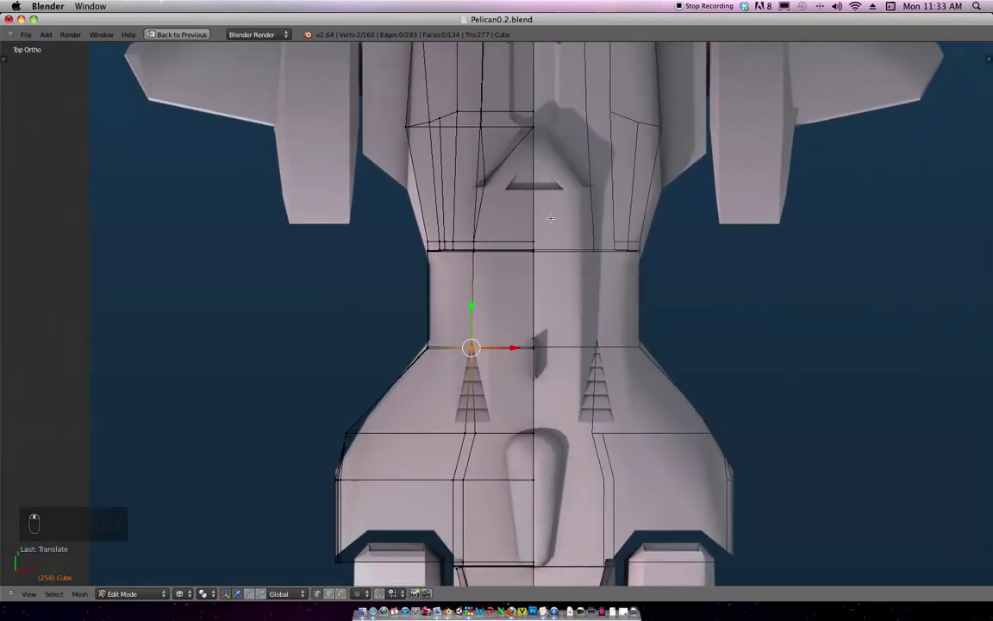
scroll(547, 276, "up", 4)
middle_click_drag(565, 196, 550, 272, "shift")
middle_click_drag(567, 226, 546, 261, "shift")
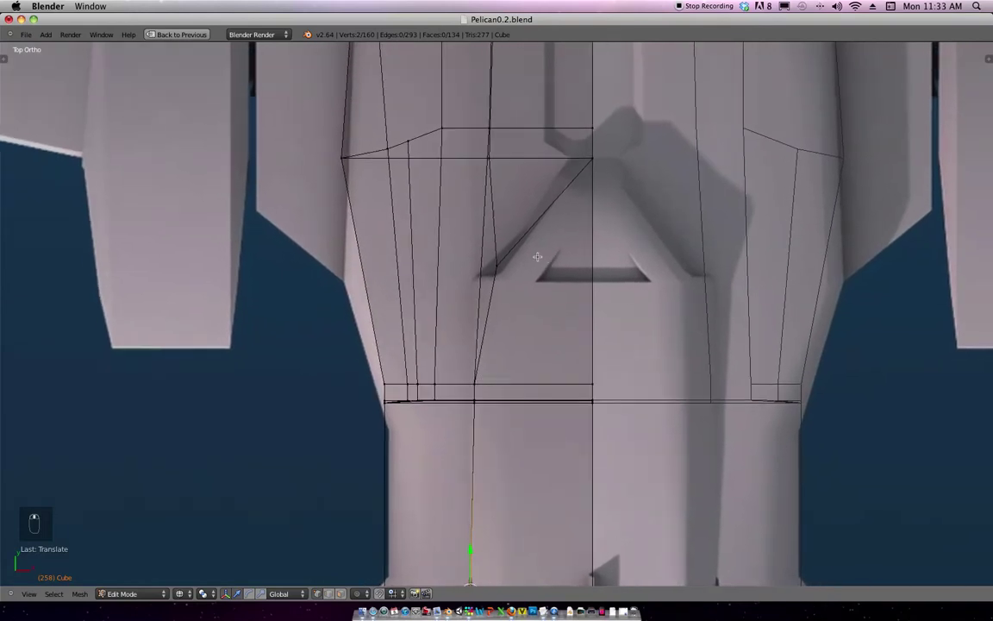
key("super+z")
key("super+z")
key("super+z")
key("super+z")
key("super+z")
key("super+z")
key("super+z")
key("super+z")
key("super+z")
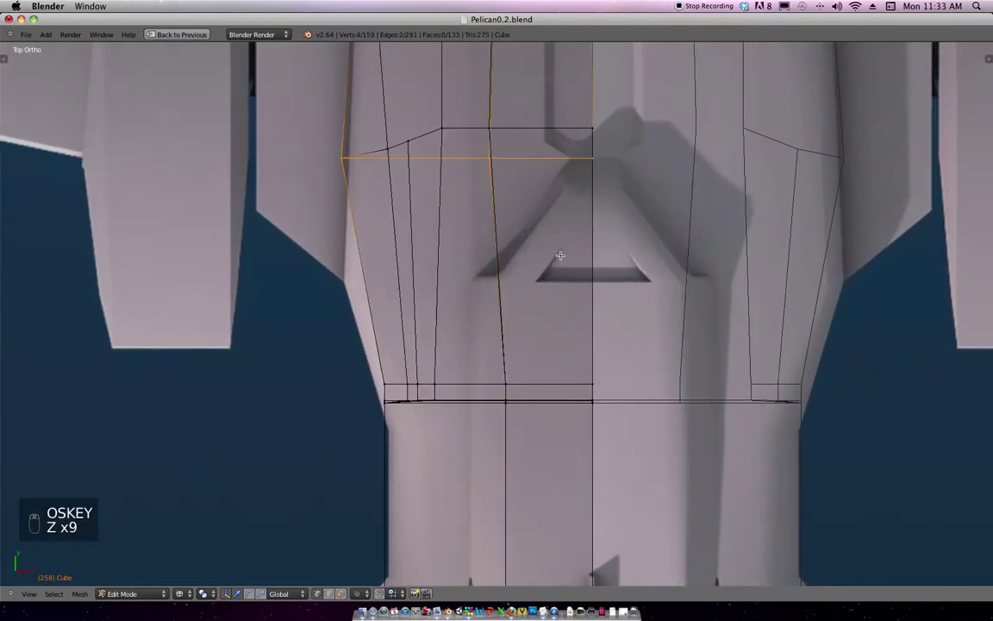
Box-select the lengthwise edge's vertices at both ends of the waist and move them outward along X to the reference ridge line.
scroll(574, 237, "down", 2)
scroll(585, 225, "down", 1)
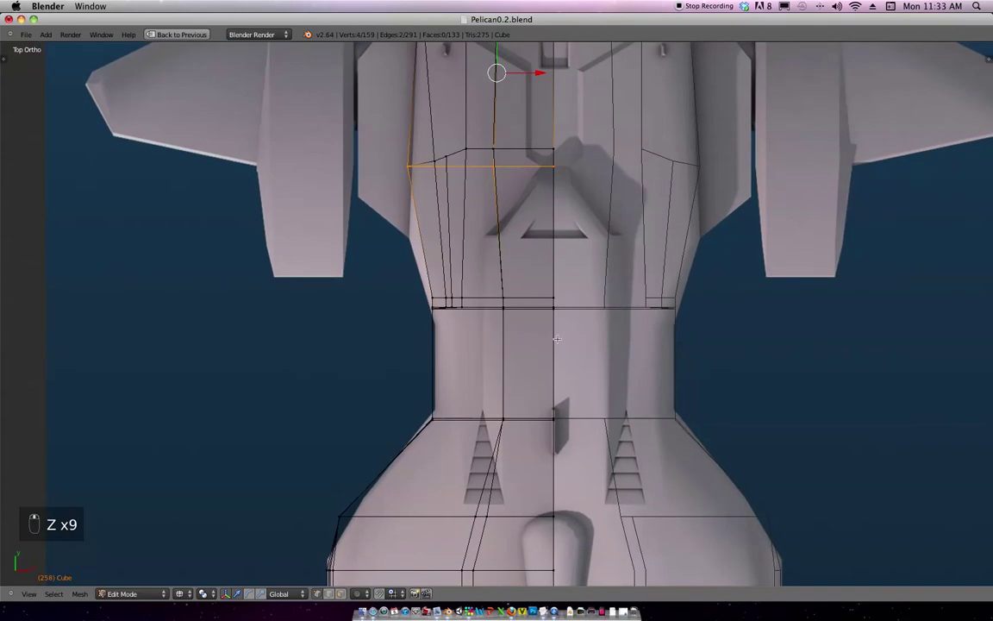
key("a")
key("b")
left_click_drag(528, 447, 487, 293)
key("g")
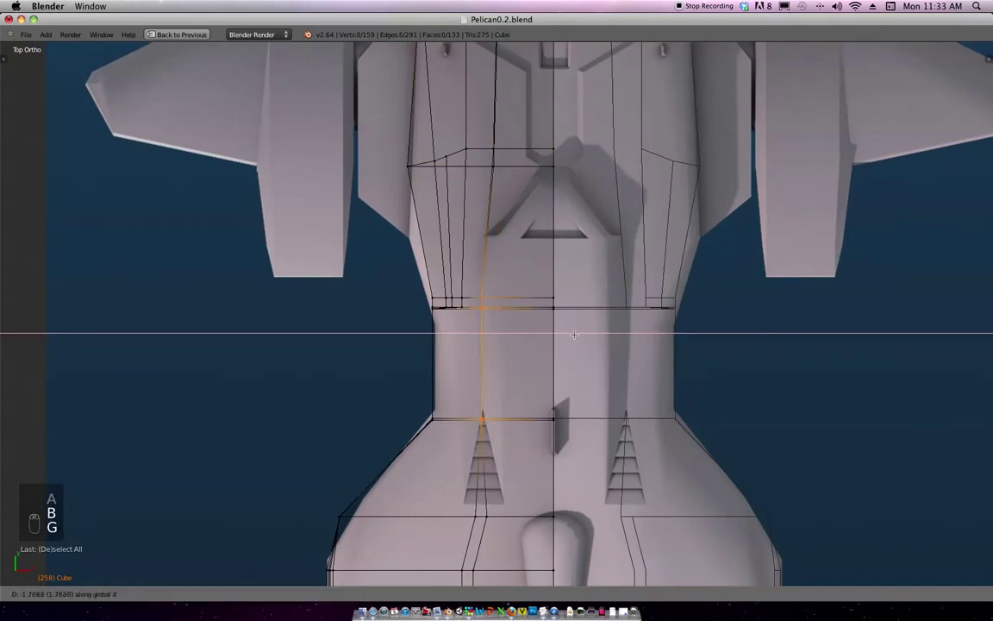
left_click(572, 359)
Box-select the lengthwise edge's vertex on the mid-body row and move it slightly outward along X.
middle_click_drag(567, 351, 561, 365, "shift")
middle_click_drag(544, 319, 544, 343, "shift")
key("a")
key("b")
left_click_drag(483, 198, 510, 227)
key("g")
key("x")
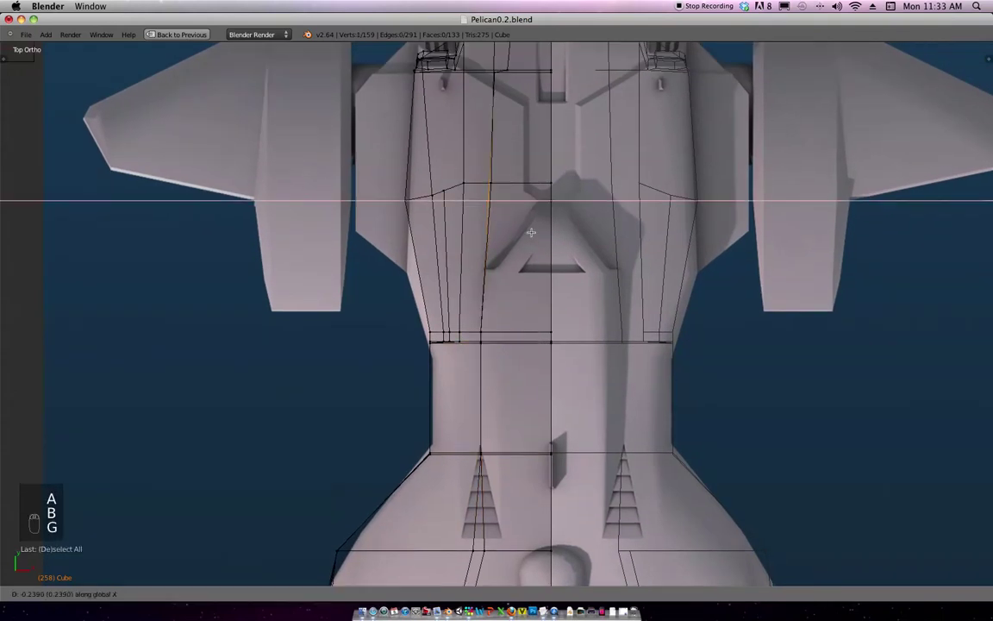
left_click(533, 233)
scroll(580, 365, "up", 2)
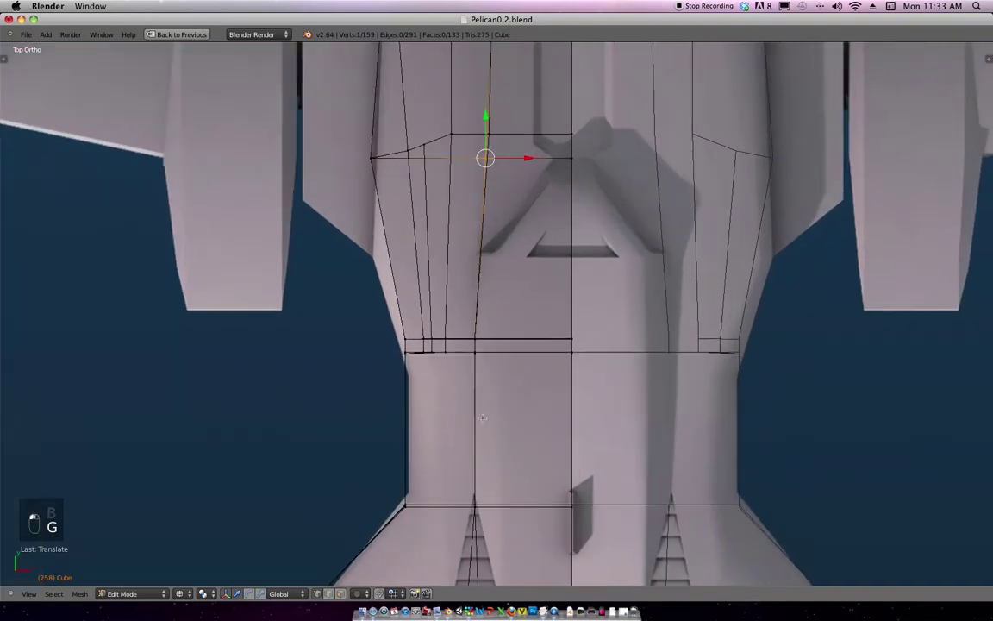
scroll(561, 197, "down", 3)
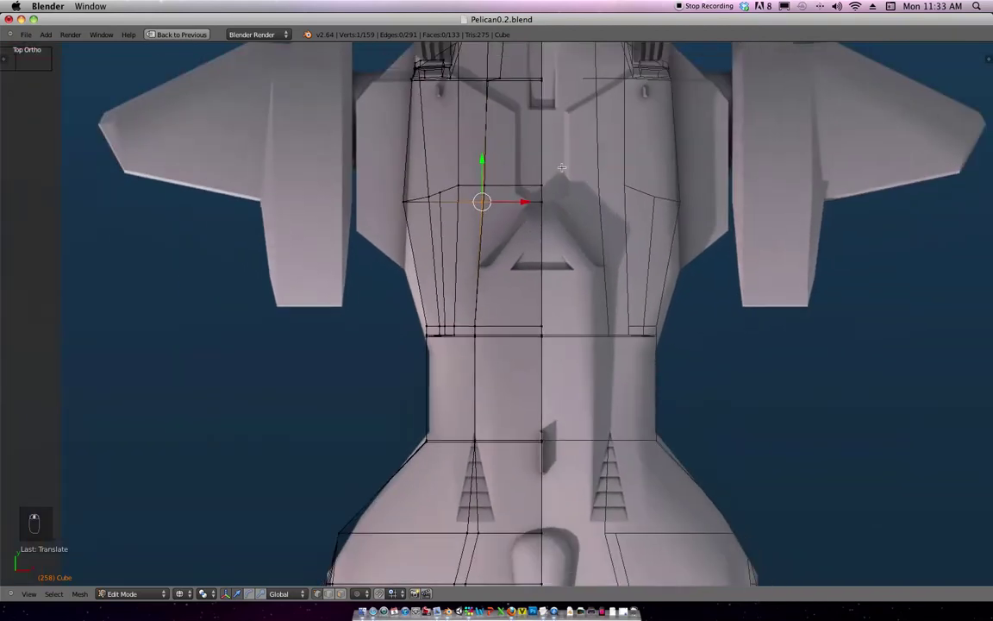
key("s")
key("s")
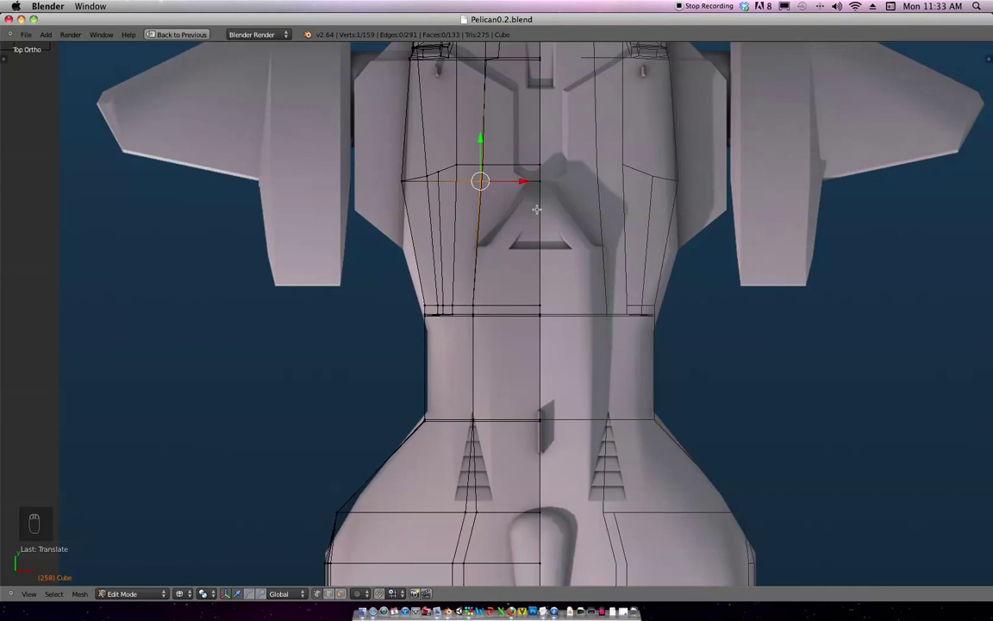
Knife a diagonal edge from just beside the centreline on the mid-body row to the lengthwise edge at the triangular ridge's shoulder.
mouse_move(590, 260)
middle_mouse_down("shift")
mouse_move(592, 228)
mouse_move(579, 254)
middle_mouse_up("shift")
key("k")
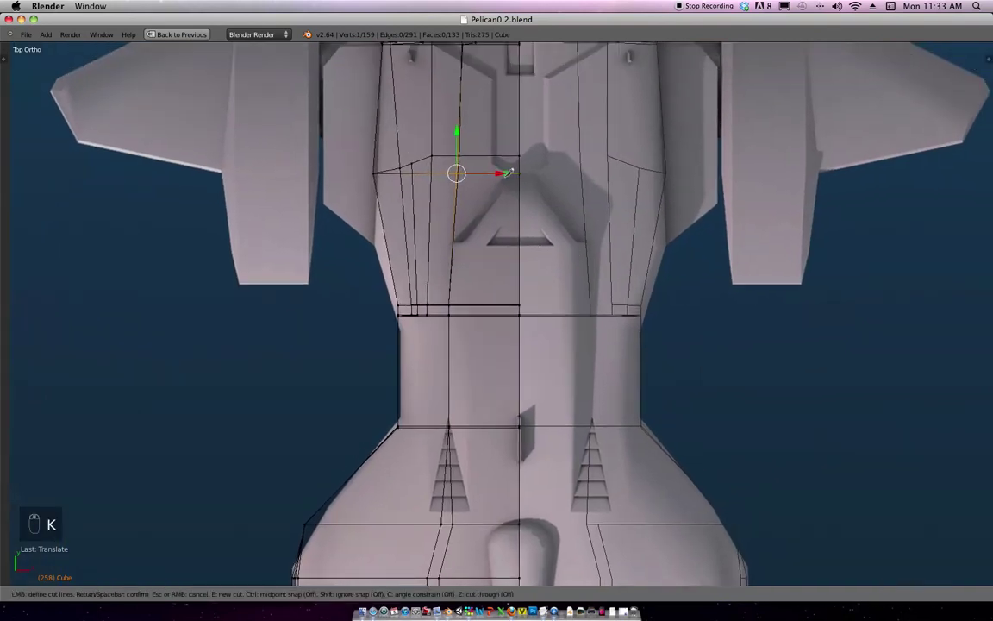
left_click(510, 173)
left_click(454, 240)
key("Return")
key("a")
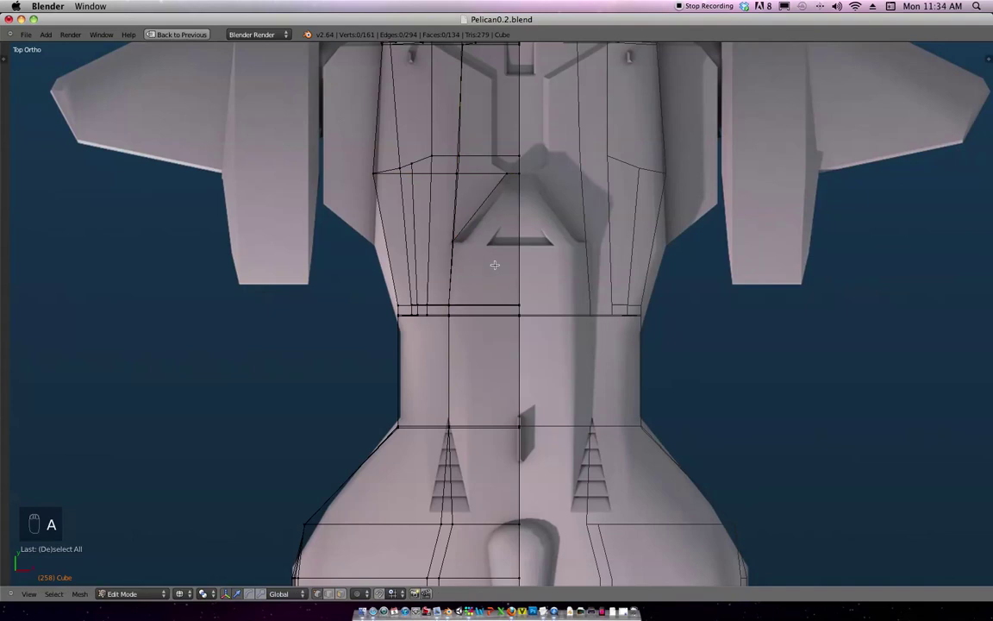
Knife a short edge from the diagonal to the centreline near the ridge tip and adjust its centreline vertex along Y.
middle_click_drag(494, 264, 494, 236, "shift")
mouse_move(491, 314)
middle_mouse_down("shift")
mouse_move(499, 240)
mouse_move(502, 296)
middle_mouse_up("shift")
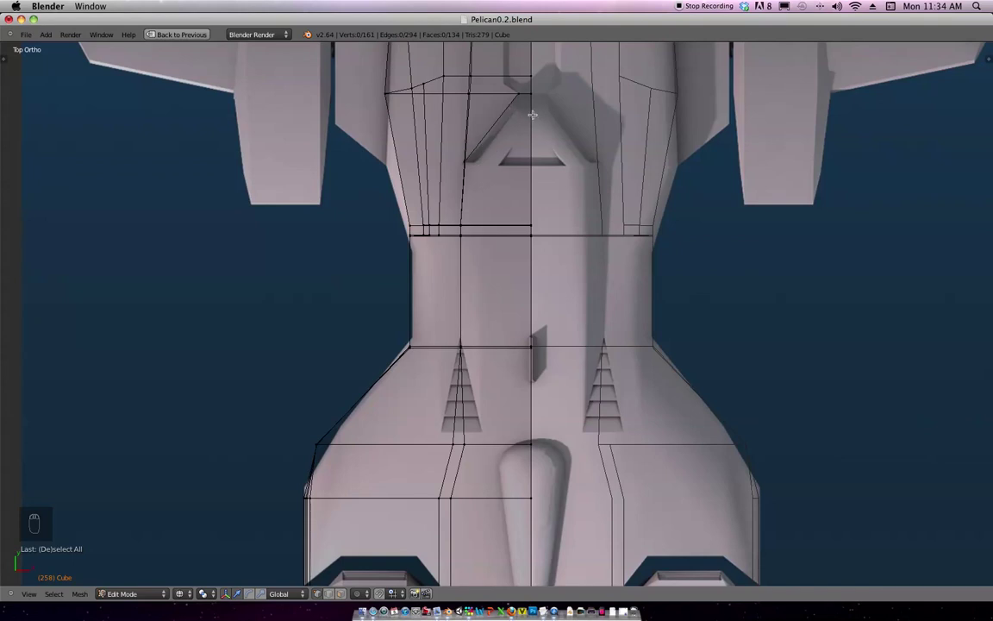
key("k")
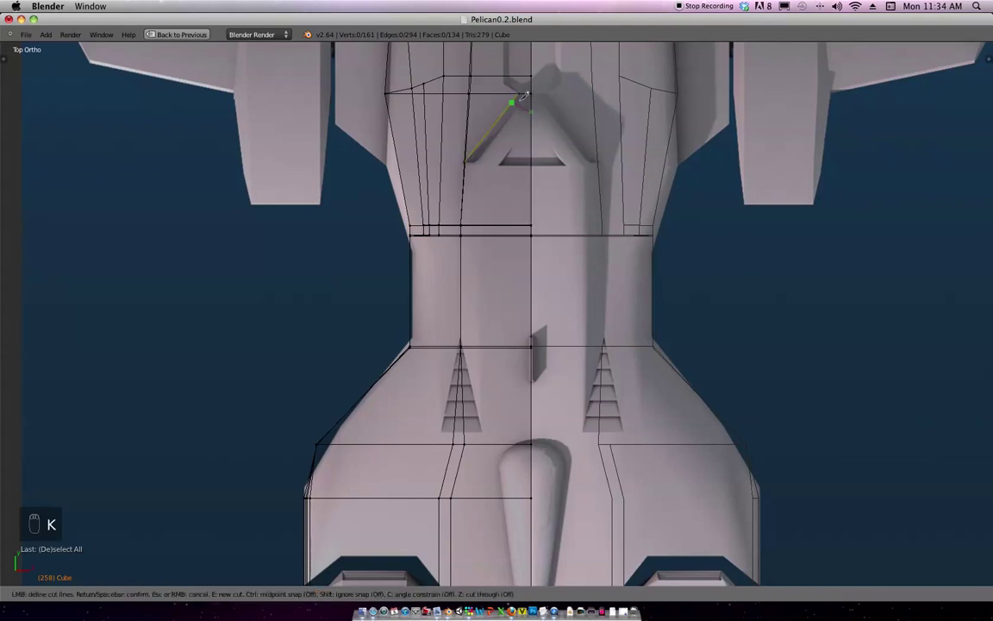
left_click(518, 99)
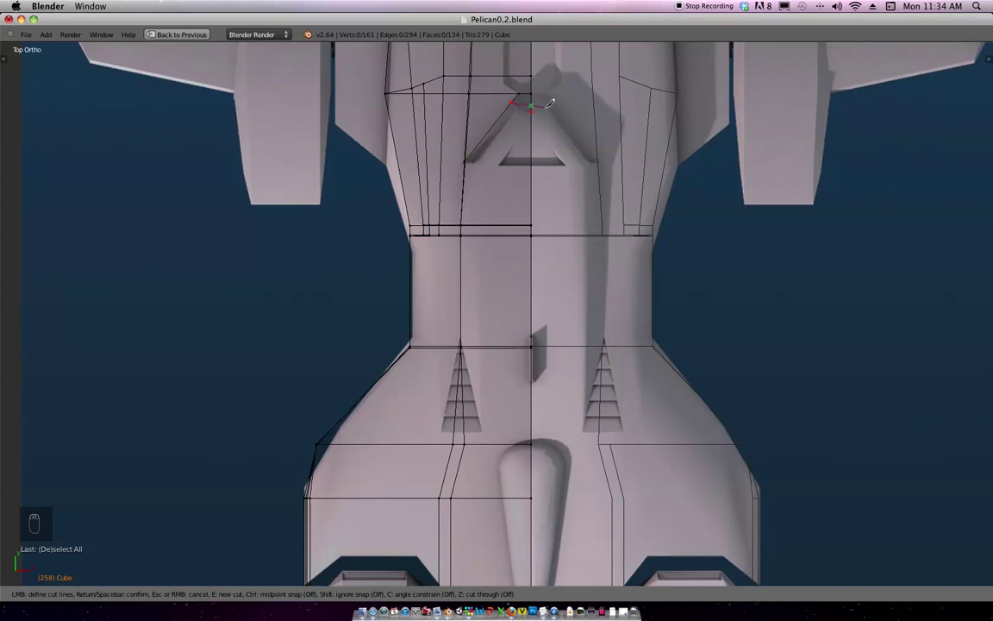
key("Return")
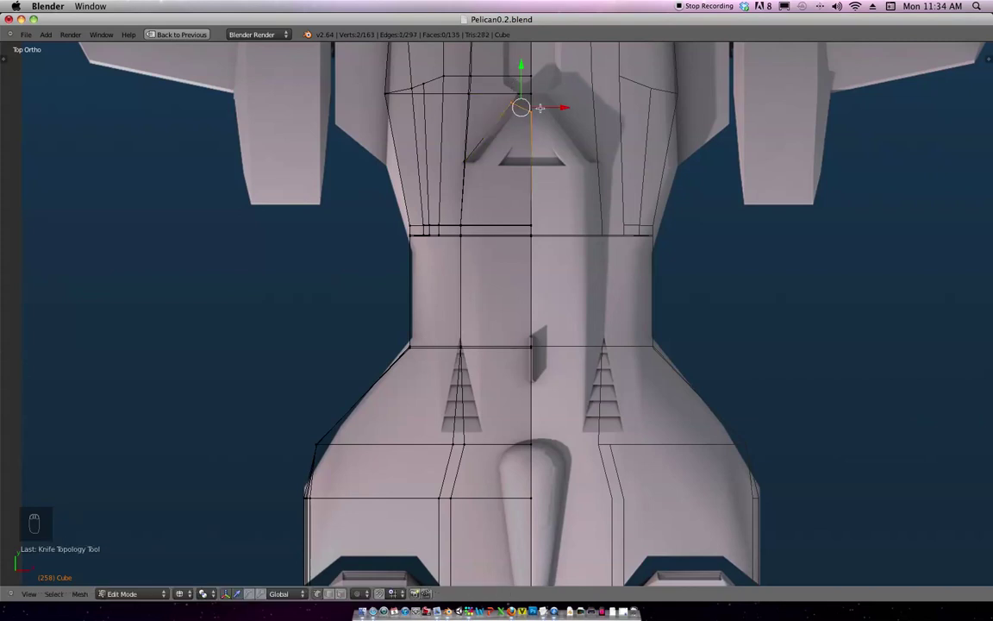
key("g")
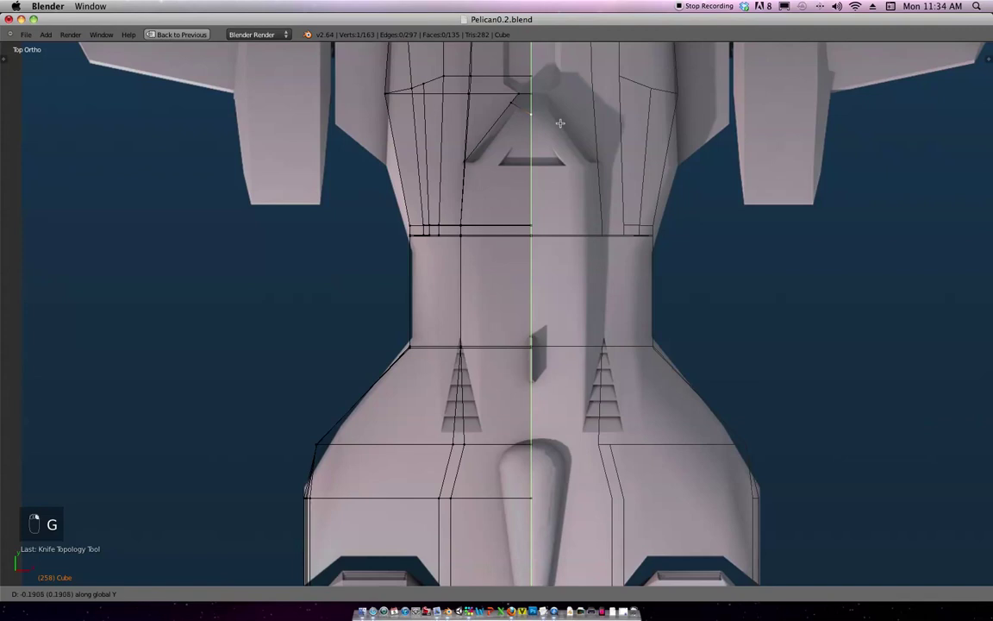
left_click(538, 127)
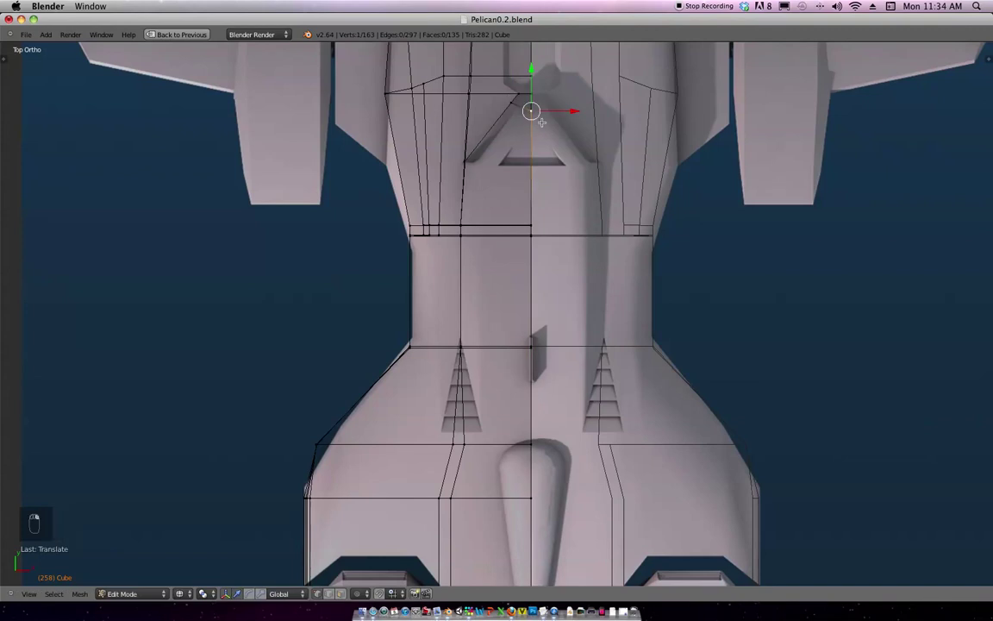
Knife a second diagonal inside the first along the ridge and link it to the shoulder vertex with a short cut.
key("k")
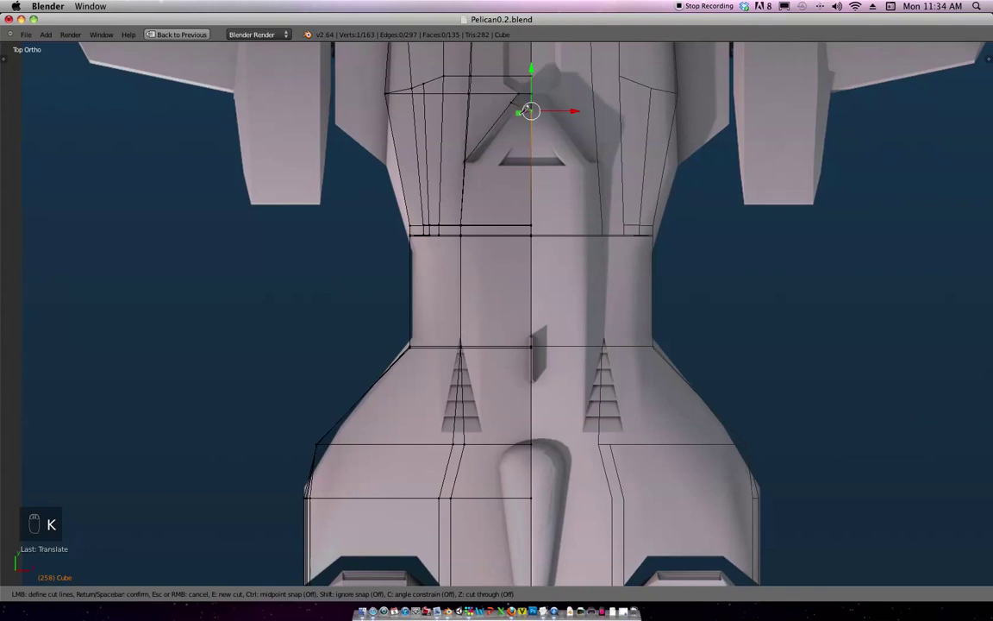
right_click(559, 115)
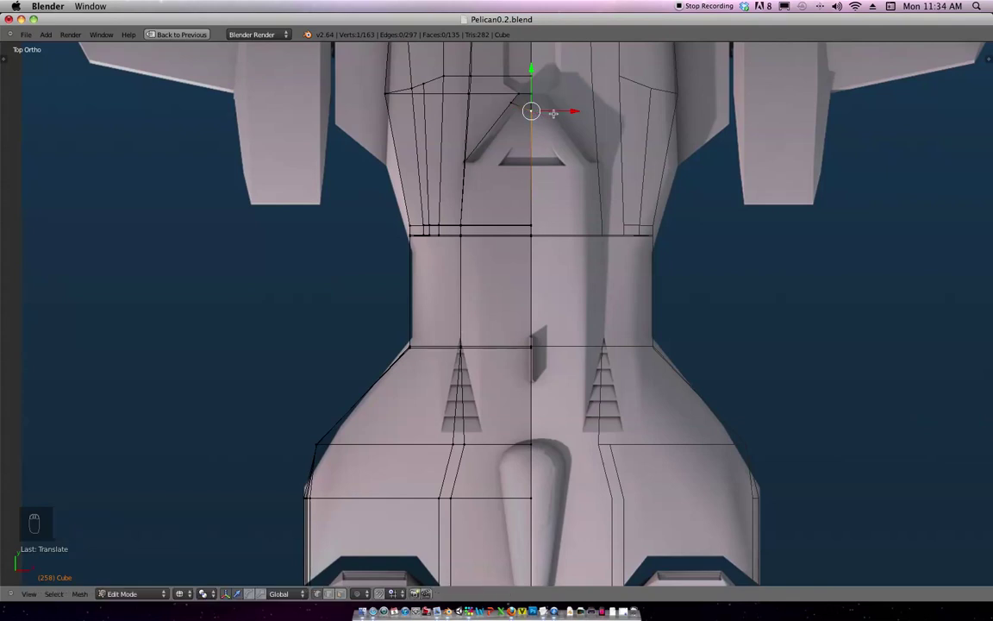
key("k")
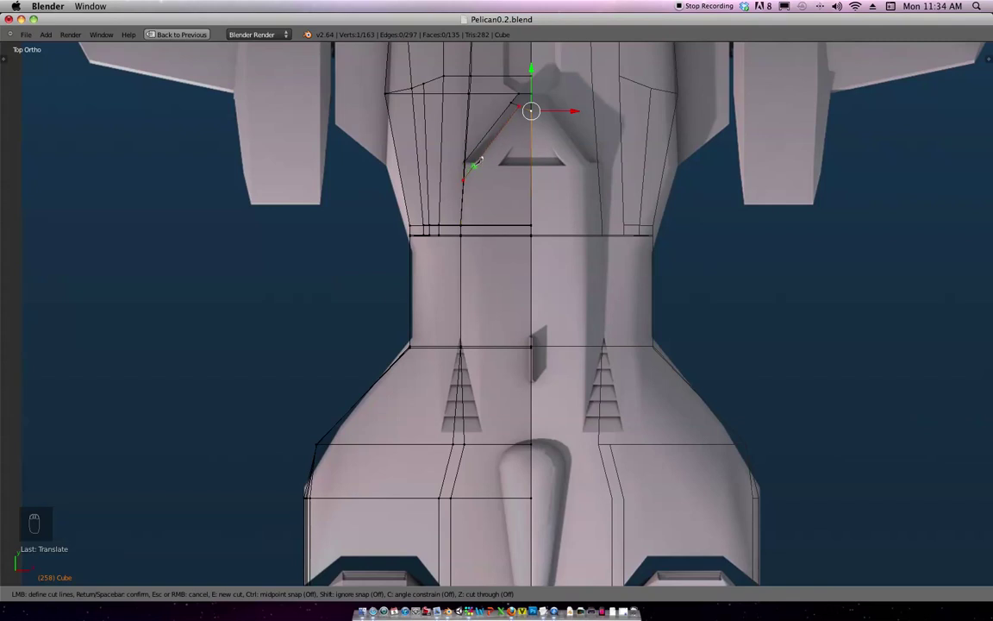
key("Return")
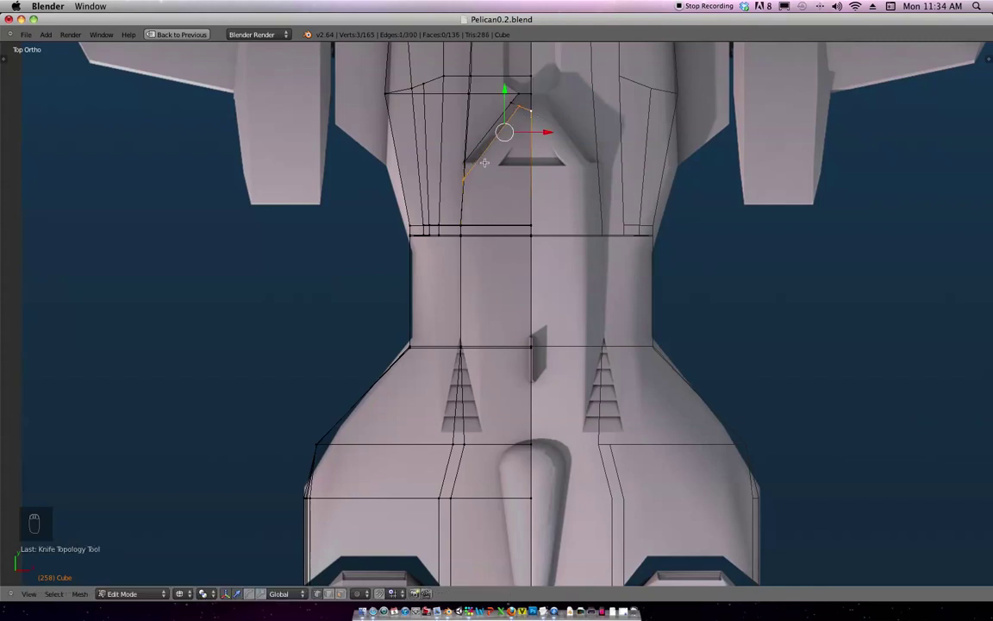
key("k")
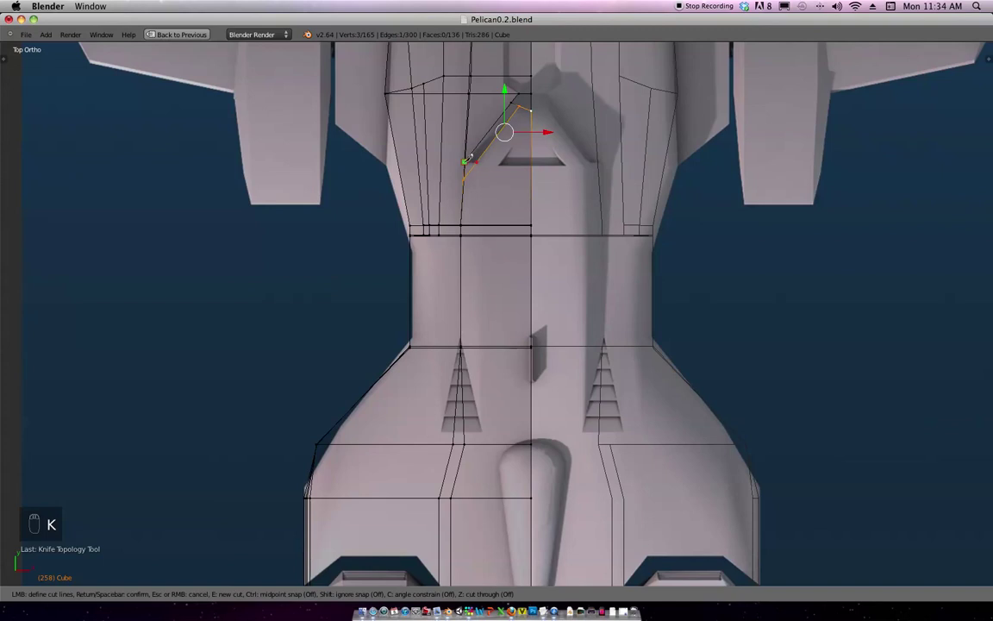
left_click(467, 160)
key("Return")
Knife a lengthwise edge from the ridge shoulder through the waist to the cross edge just past the triangular vent.
scroll(522, 176, "down", 2)
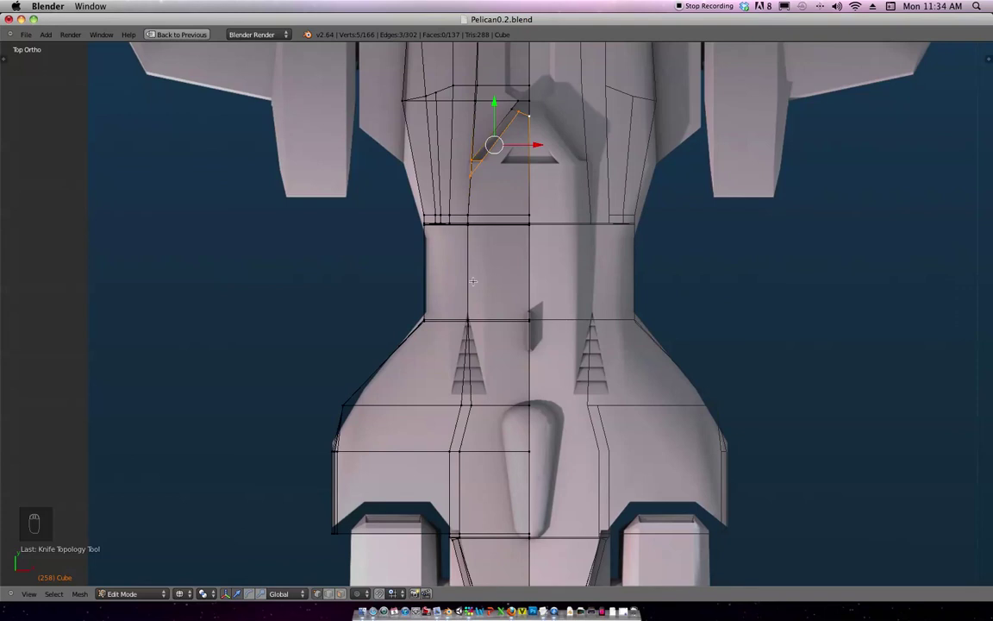
key("k")
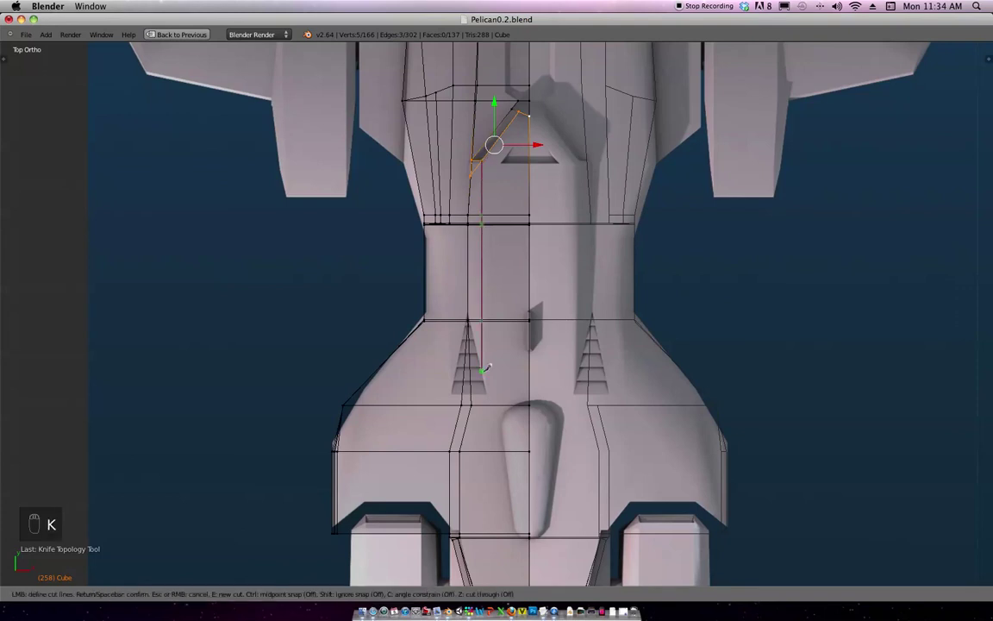
left_click(493, 402)
key("Return")
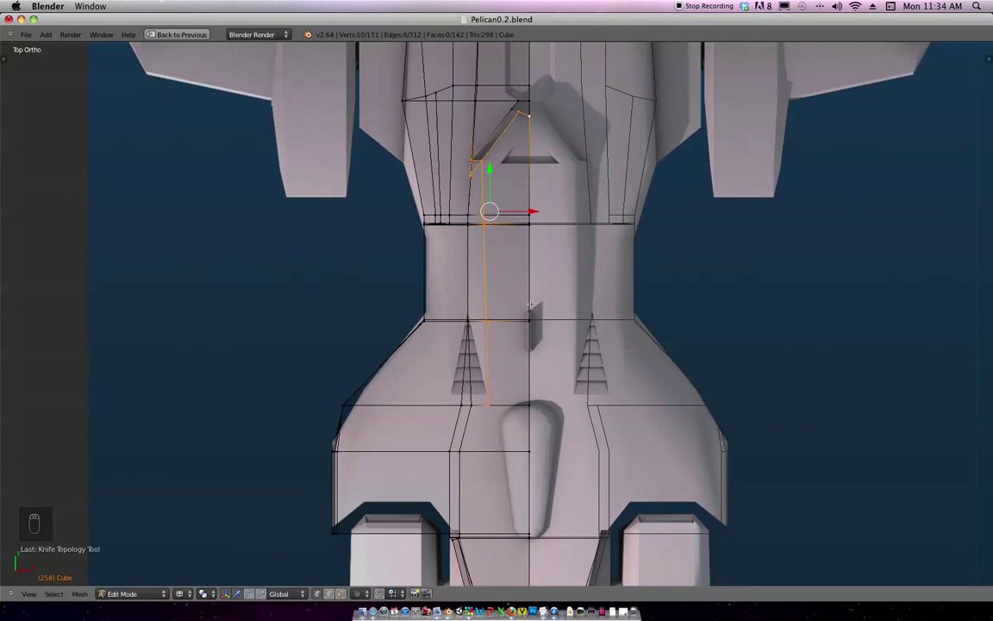
Knife a diagonal edge from the triangular vent's tip to where the ridge's lengthwise edge meets the next cross edge.
scroll(525, 298, "up", 2)
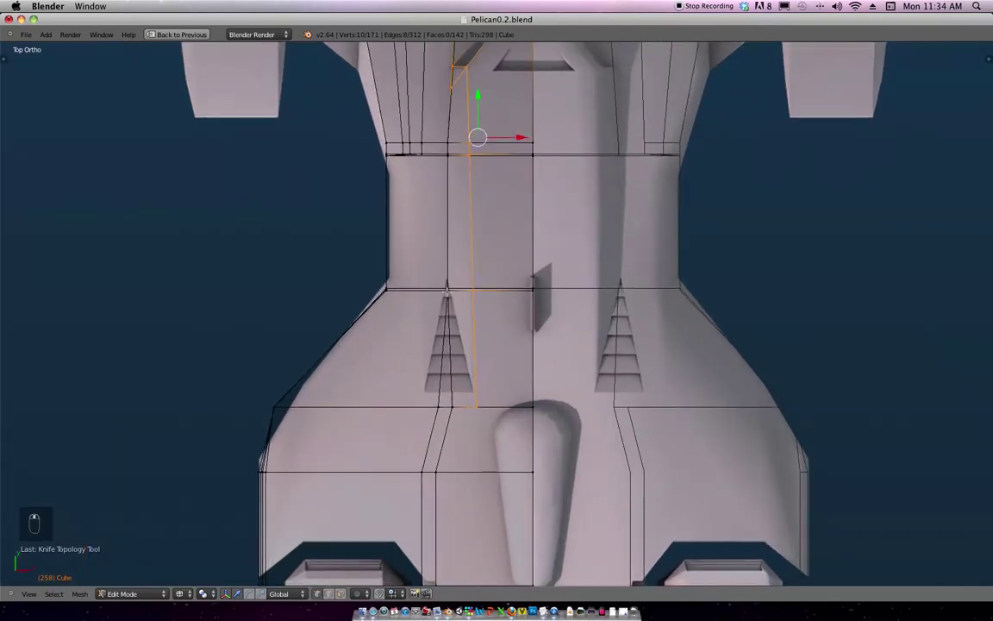
key("k")
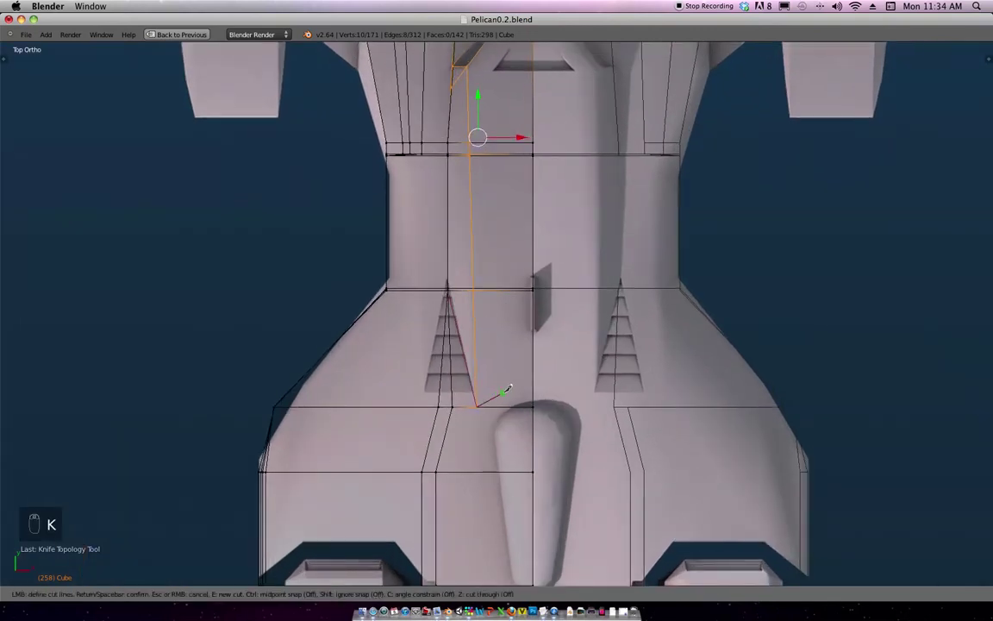
key("Return")
middle_click_drag(518, 340, 516, 259, "ctrl")
middle_click_drag(516, 258, 550, 187, "shift")
middle_click_drag(553, 279, 554, 337, "ctrl")
middle_click_drag(553, 337, 539, 227, "shift")
middle_click_drag(528, 278, 528, 222, "ctrl")
middle_click_drag(528, 222, 525, 287, "shift")
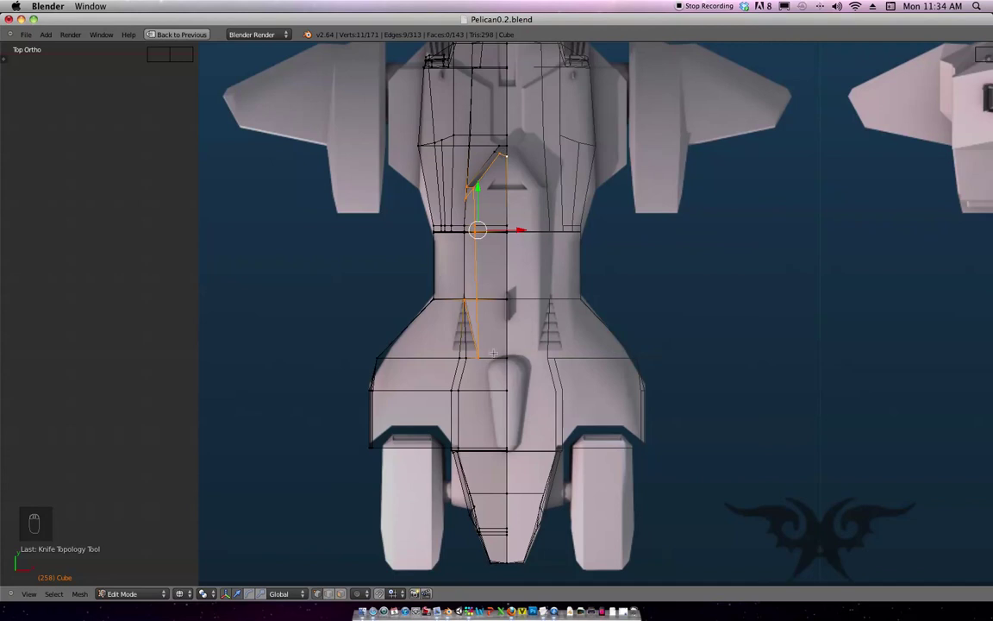
Select the ridge's top faces from the tip through the waist, including the wedge and outer strip beside the vent.
key("ctrl+Tab")
left_click(508, 209)
right_click(496, 190)
right_click(490, 230, "shift")
middle_click_drag(495, 263, 580, 137)
key("KP_7")
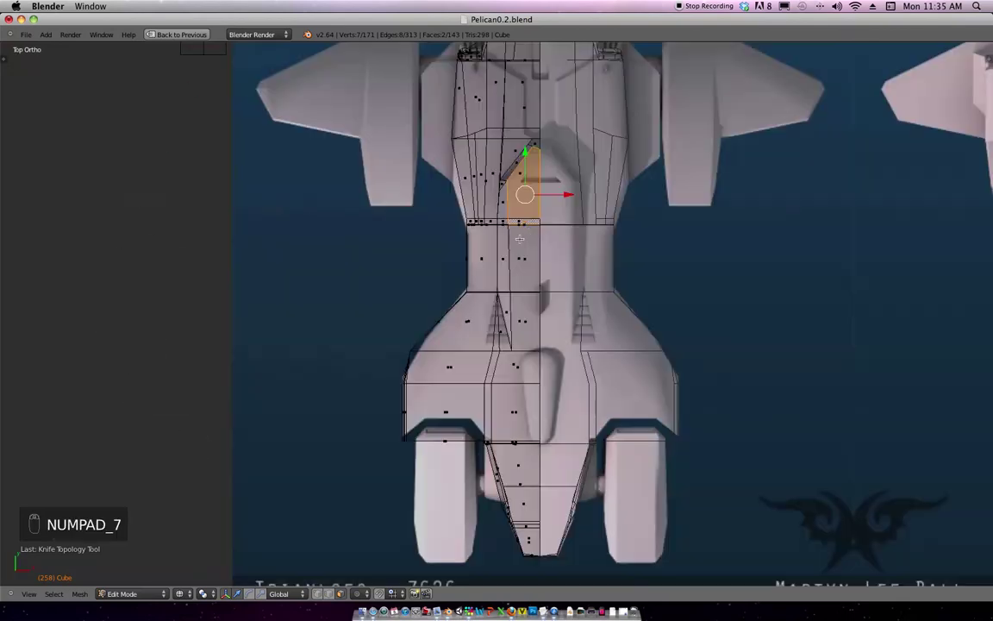
right_click(524, 258, "shift")
right_click(532, 319, "shift")
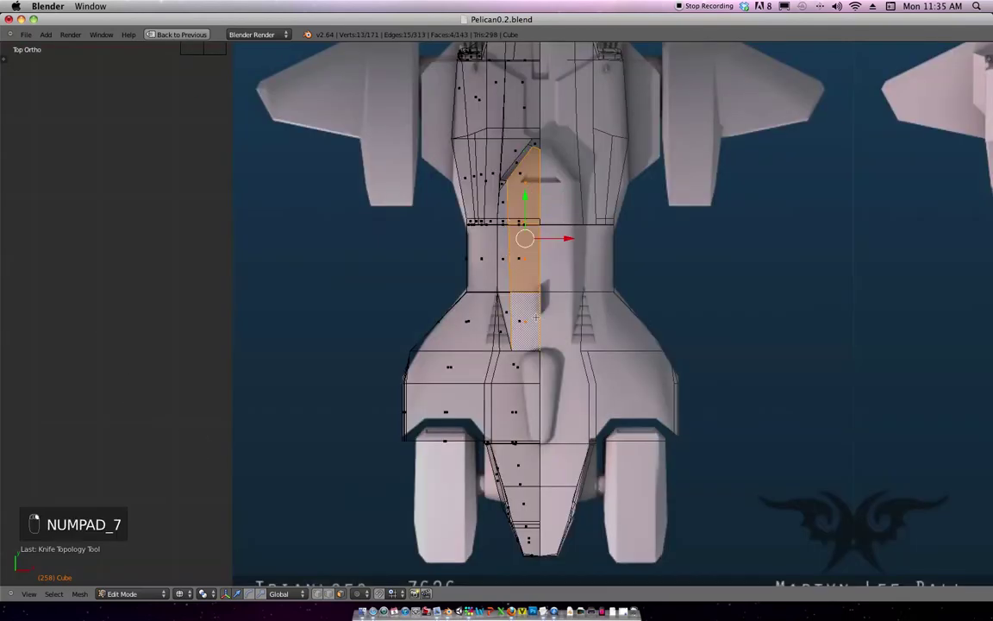
right_click(508, 311, "shift")
right_click(502, 272, "shift")
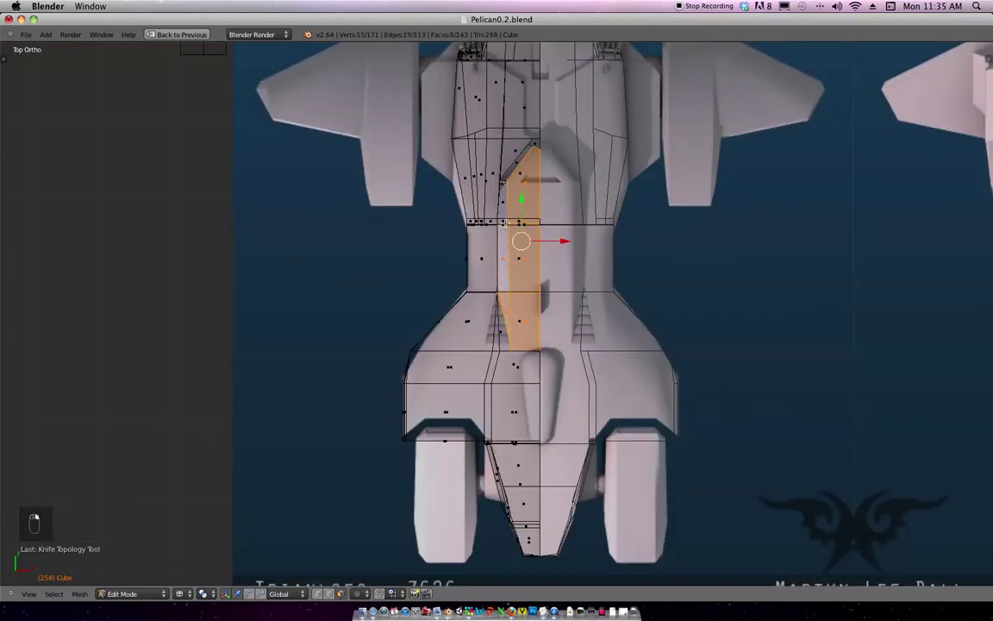
Add the narrow outer-strip faces at the mid-body and waist junction and the shoulder face to the ridge selection.
scroll(535, 248, "up", 6)
middle_click_drag(588, 240, 567, 398, "shift")
scroll(556, 367, "up", 6)
middle_click_drag(543, 326, 542, 322, "shift")
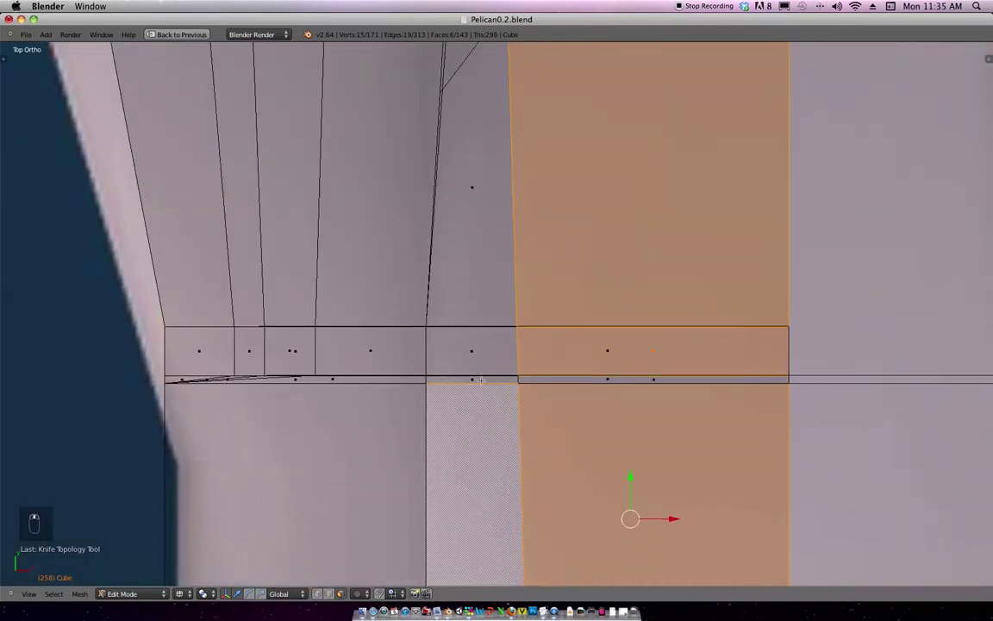
right_click(483, 376, "shift")
right_click(481, 358, "shift")
middle_click_drag(478, 236, 491, 343, "shift")
right_click(489, 312, "shift")
Inspect the ridge face selection from above and in solid shading for faces missed at the mid-body and waist junction.
scroll(498, 308, "down", 4)
middle_click_drag(554, 231, 589, 348, "shift")
scroll(589, 252, "down", 3)
key("KP_7")
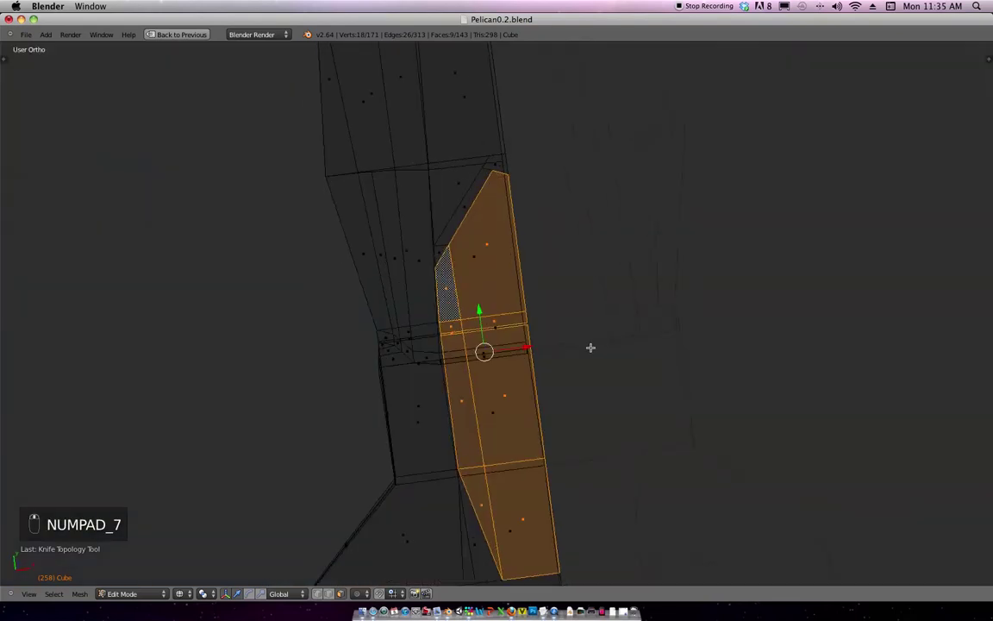
key("KP_7")
scroll(707, 168, "down", 5)
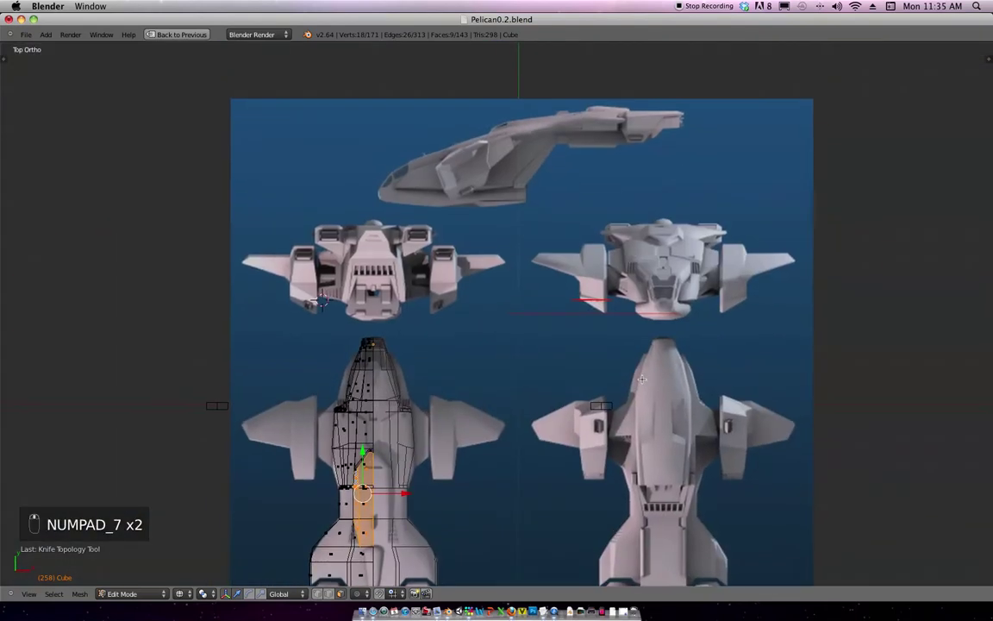
middle_click_drag(641, 379, 589, 395, "shift")
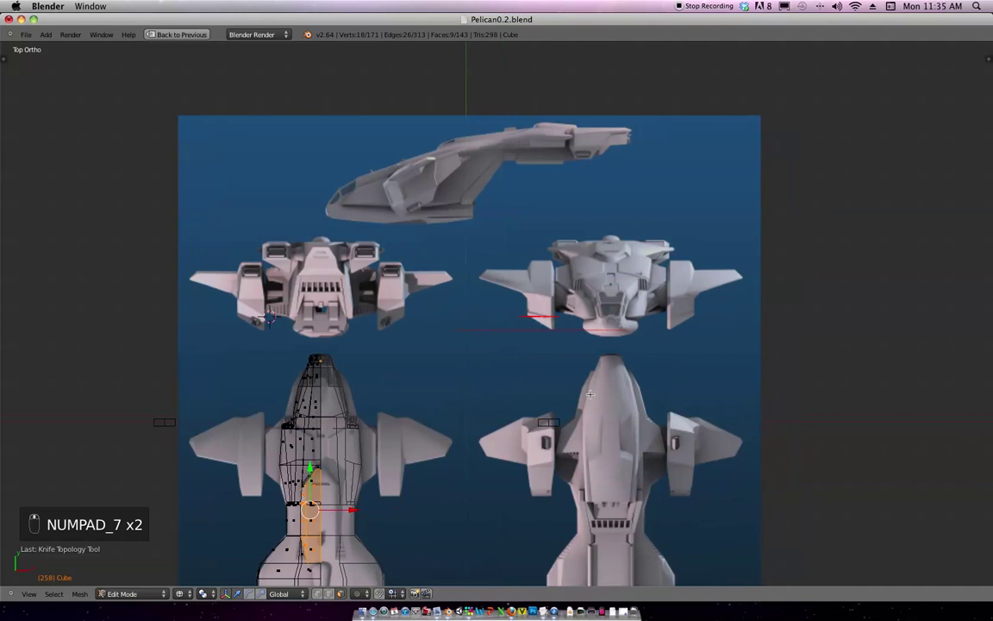
middle_click_drag(575, 358, 568, 306, "shift")
middle_click_drag(482, 362, 509, 373)
key("ctrl+Tab")
left_click(494, 367)
mouse_move(538, 323)
middle_mouse_down("shift")
mouse_move(561, 263)
mouse_move(553, 296)
mouse_move(499, 321)
mouse_move(489, 344)
mouse_move(530, 350)
mouse_move(439, 344)
mouse_move(452, 323)
mouse_move(618, 311)
mouse_move(633, 299)
mouse_move(627, 272)
mouse_move(650, 386)
middle_mouse_up("shift")
scroll(567, 262, "up", 4)
scroll(488, 343, "up", 2)
key("z")
key("ctrl+Tab")
left_click(510, 329)
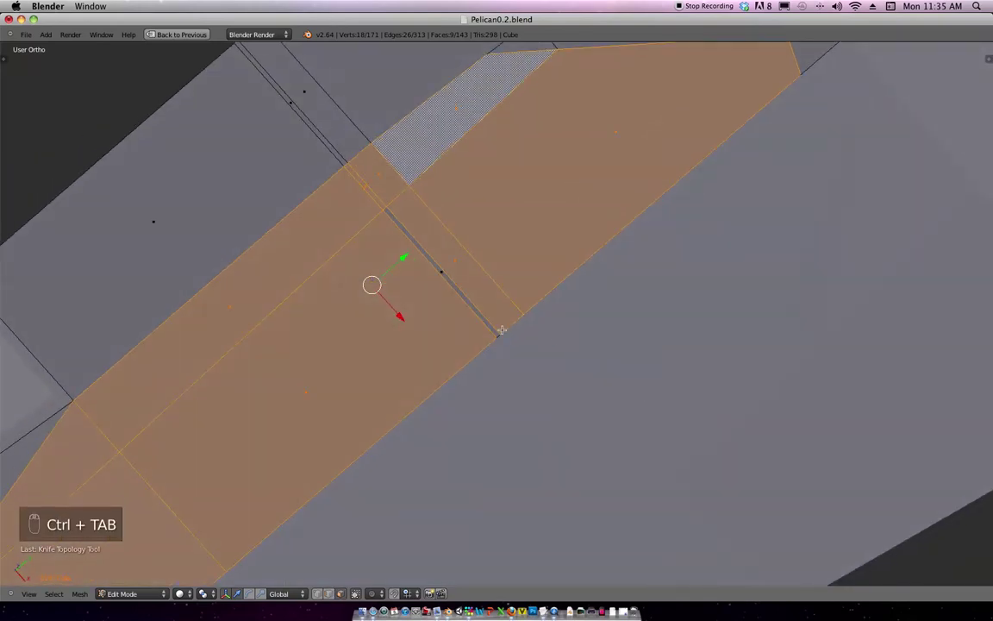
Select the two ridge cross edges at the waist end near the vent tip and raise them slightly.
middle_click_drag(457, 278, 599, 204)
key("ctrl+Tab")
left_click(578, 192)
right_click(522, 135)
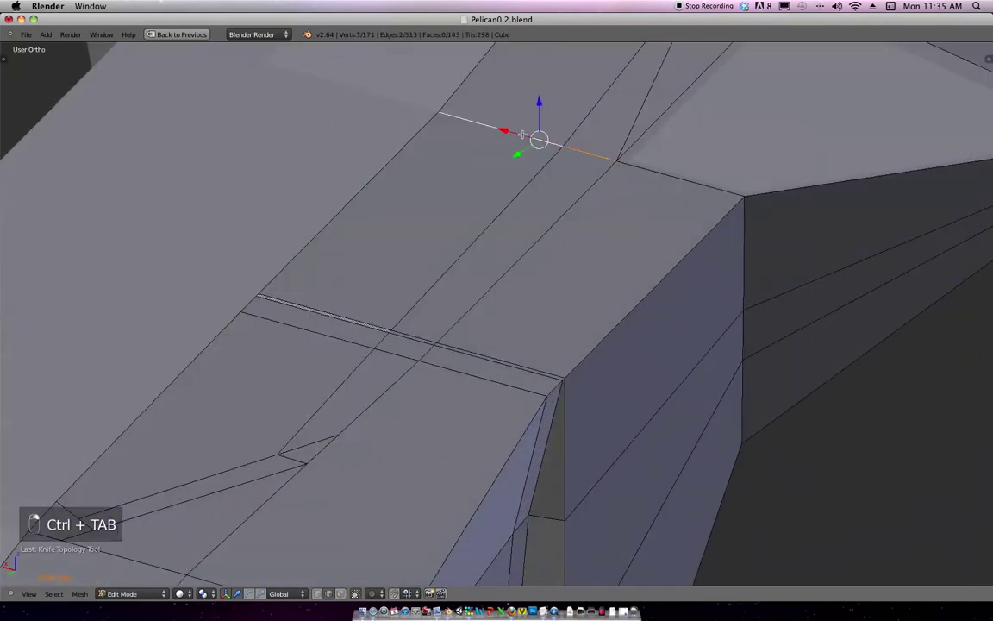
mouse_move(540, 144)
middle_mouse_down()
mouse_move(601, 166)
mouse_move(528, 143)
middle_mouse_up()
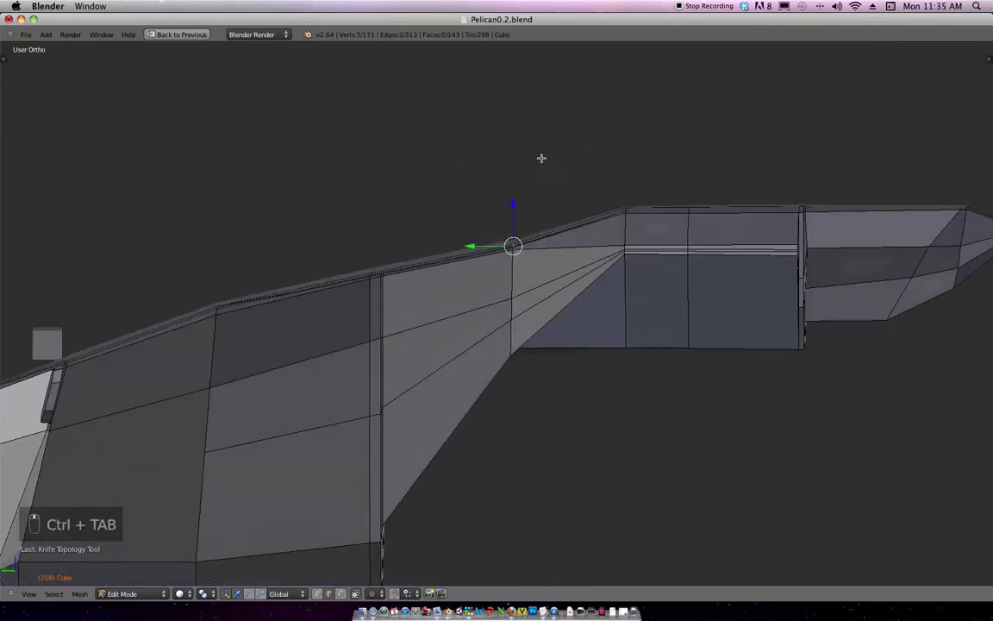
key("g")
left_click(595, 225)
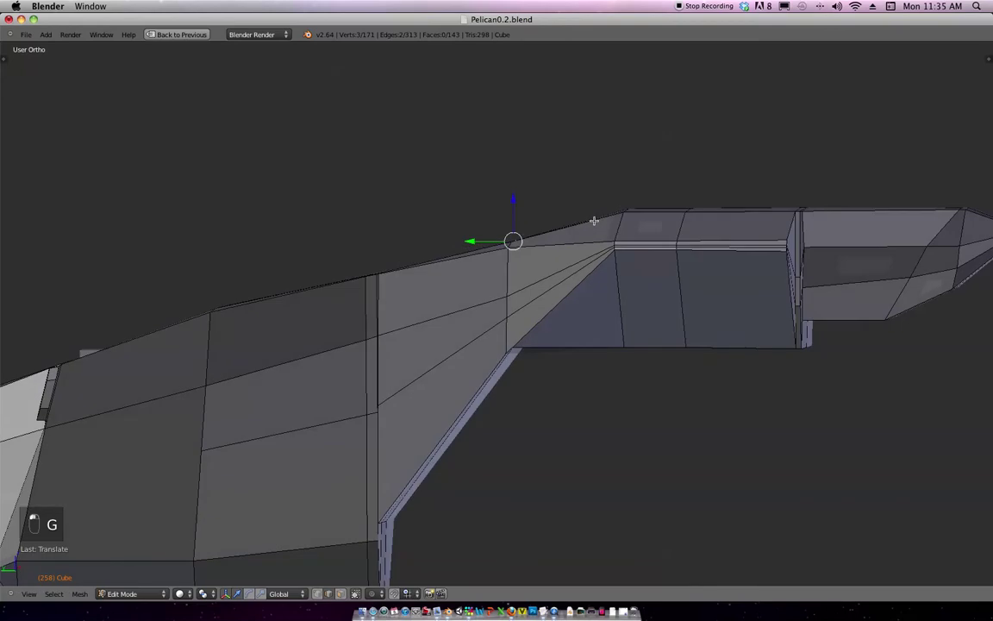
Align the waist-end cross edges along Z with the hull's top profile in side view.
key("KP_3")
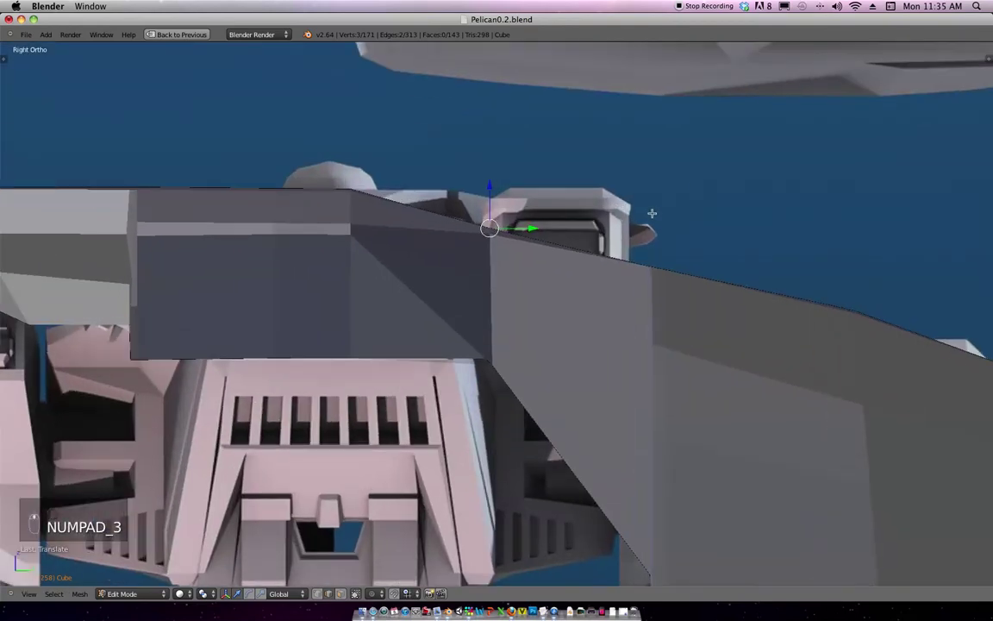
key("z")
scroll(626, 250, "up", 3)
key("g")
key("z")
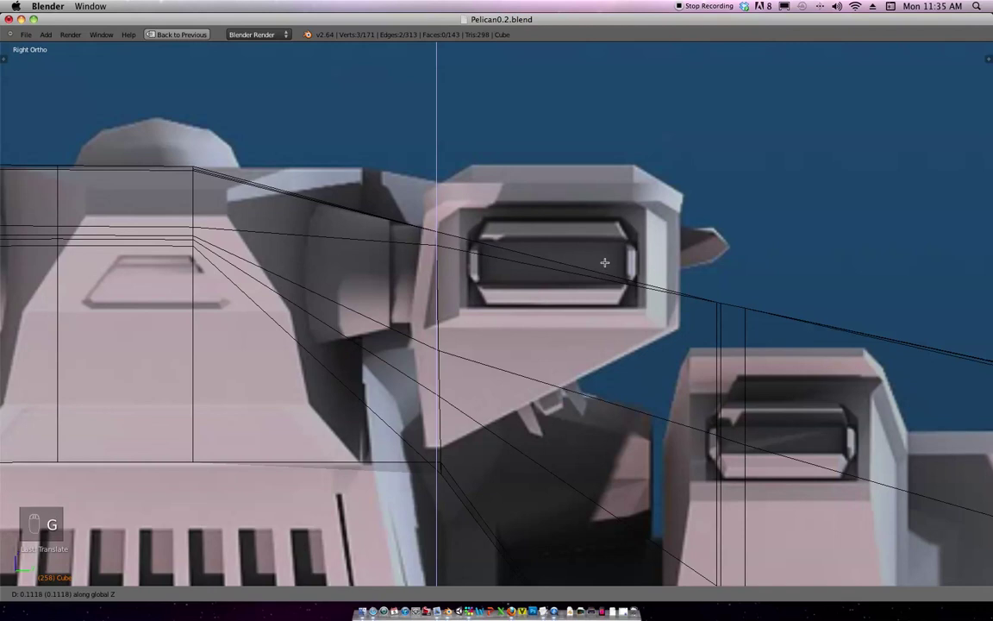
left_click(605, 256)
scroll(605, 256, "down", 3)
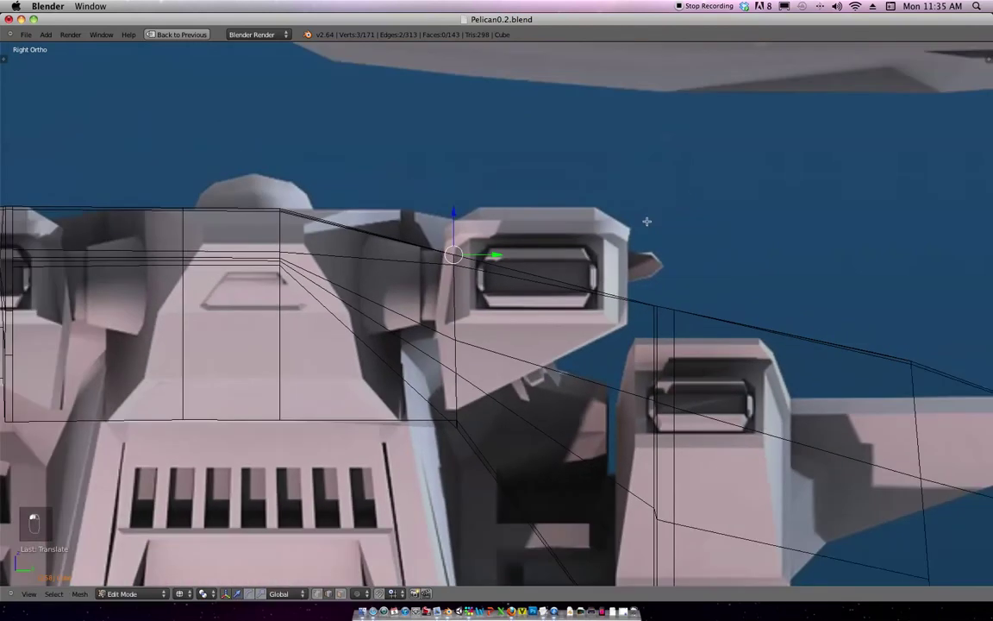
key("z")
Select the ridge's mid-body faces from the tip down to the narrow strips at the waist junction.
middle_click_drag(596, 306, 561, 360)
key("ctrl+Tab")
left_click(555, 368)
key("KP_7")
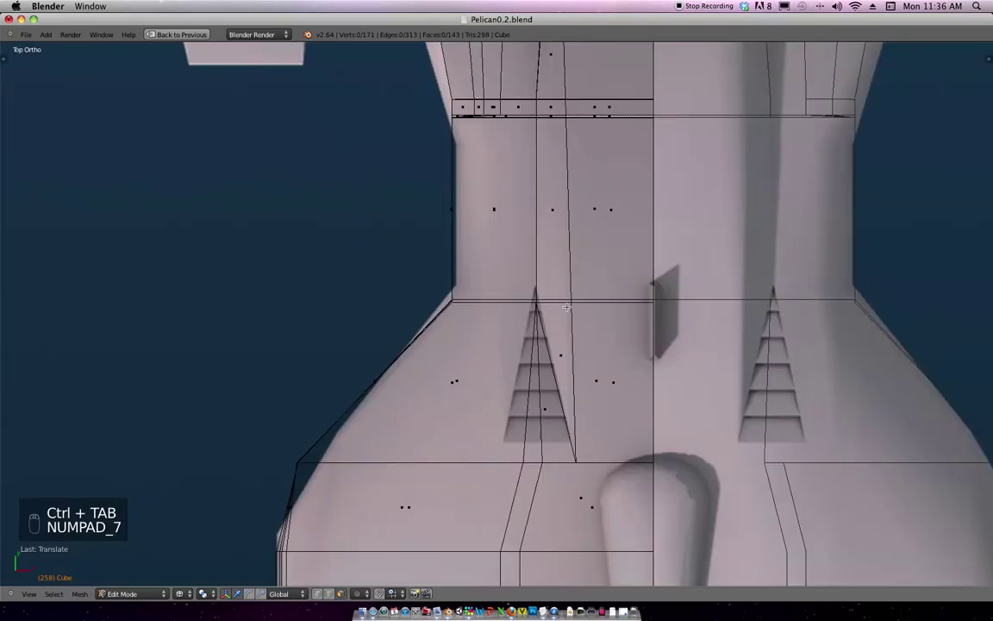
scroll(609, 248, "down", 2)
scroll(609, 247, "down", 1)
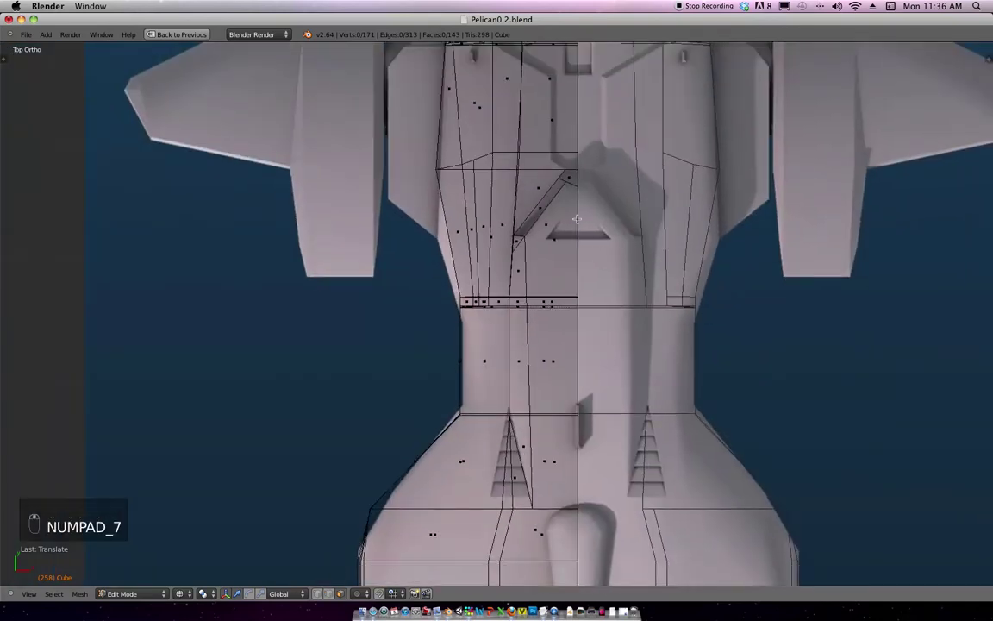
right_click(557, 242)
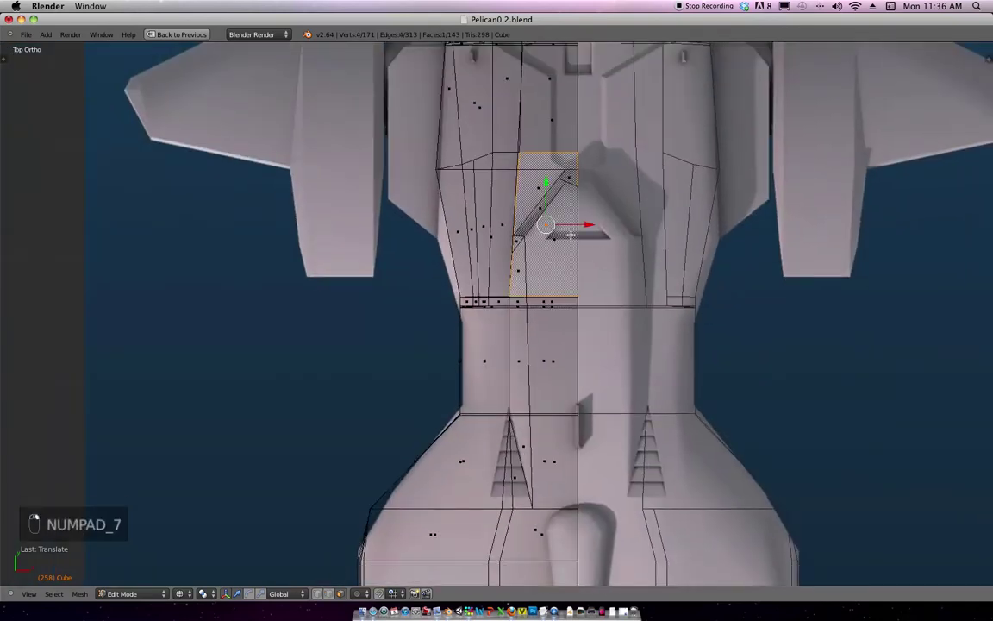
right_click(521, 271, "shift")
right_click(524, 305, "shift")
right_click(529, 311, "shift")
right_click(545, 306, "shift")
right_click(553, 307, "shift")
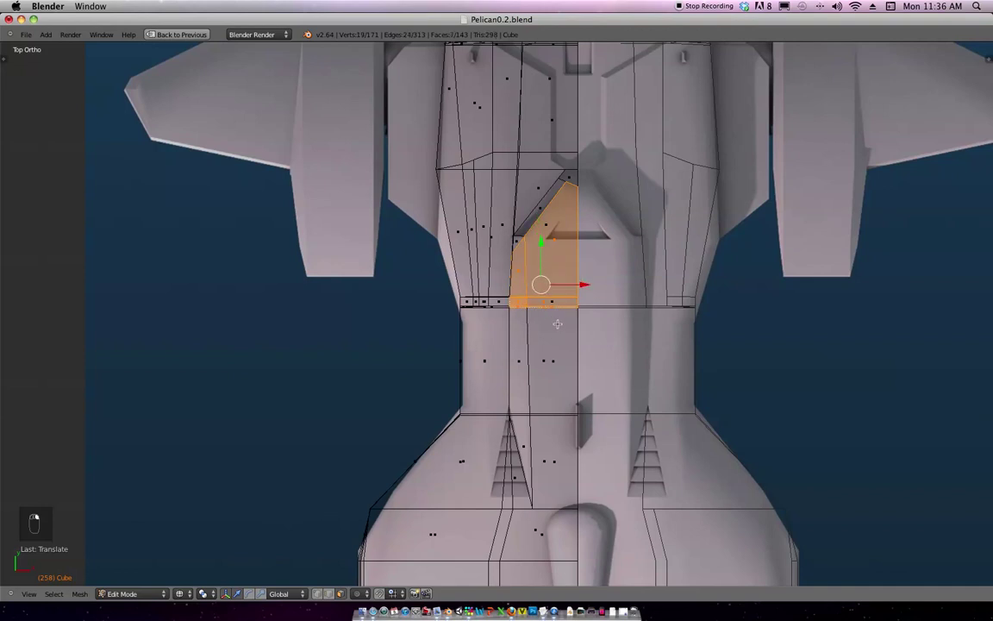
Add the waist and vent-side ridge faces, drop the underside faces, and include the missed strip at the junction.
right_click(556, 360, "shift")
right_click(521, 360, "shift")
right_click(523, 438, "shift")
right_click(552, 459, "shift")
key("z")
middle_click_drag(570, 440, 643, 331)
key("c")
middle_click_drag(550, 485, 537, 478)
right_click(541, 455)
middle_click_drag(565, 379, 588, 438)
middle_click_drag(587, 231, 612, 259, "shift")
scroll(612, 260, "up", 6)
middle_click_drag(684, 146, 661, 229, "shift")
right_click(630, 303, "shift")
middle_click_drag(629, 304, 694, 229)
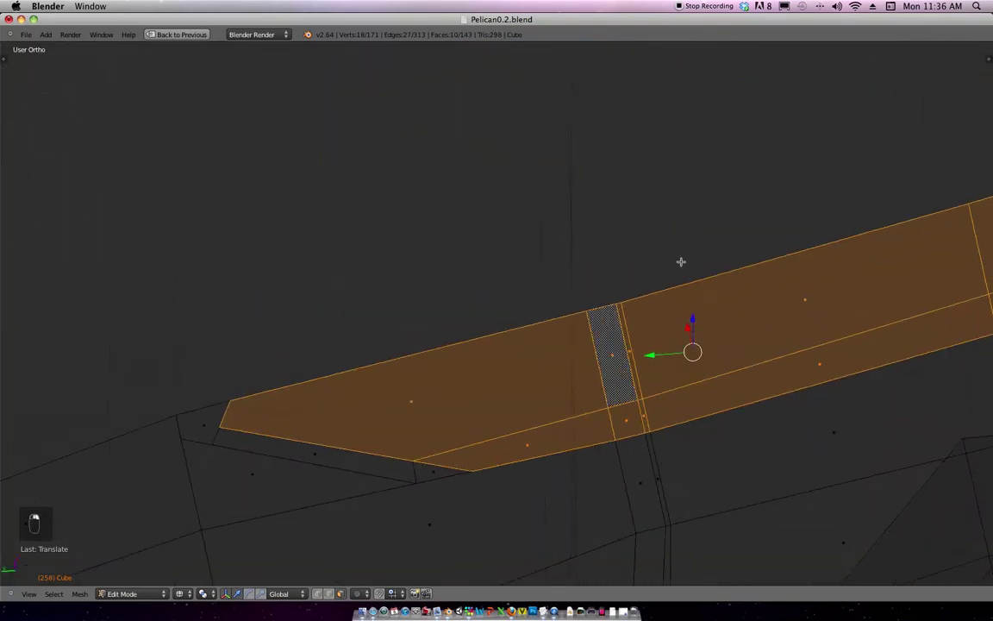
Check the selected ridge faces against the side, front and top references.
scroll(721, 199, "down", 4)
middle_click_drag(690, 266, 650, 346)
scroll(650, 347, "down", 4)
middle_click_drag(685, 284, 691, 240)
key("KP_3")
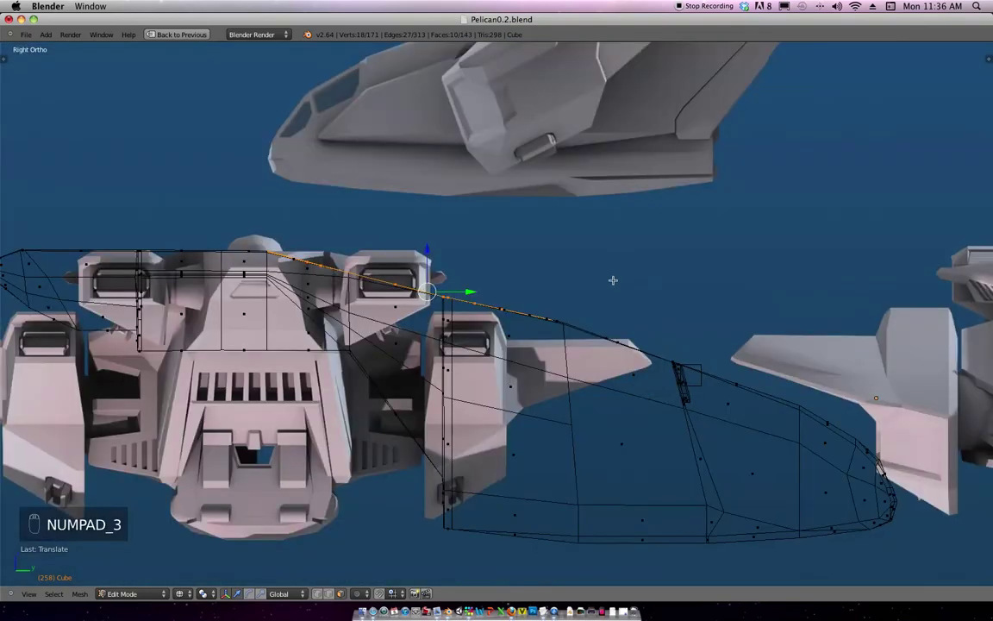
key("KP_1")
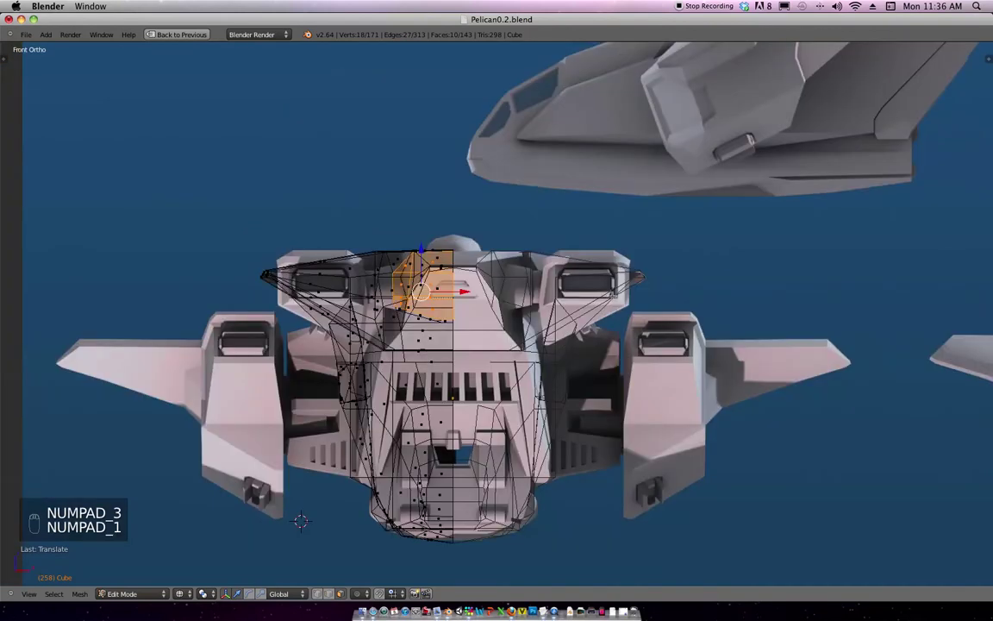
scroll(653, 256, "down", 4)
middle_click_drag(627, 283, 607, 332)
key("KP_1")
scroll(611, 279, "up", 4)
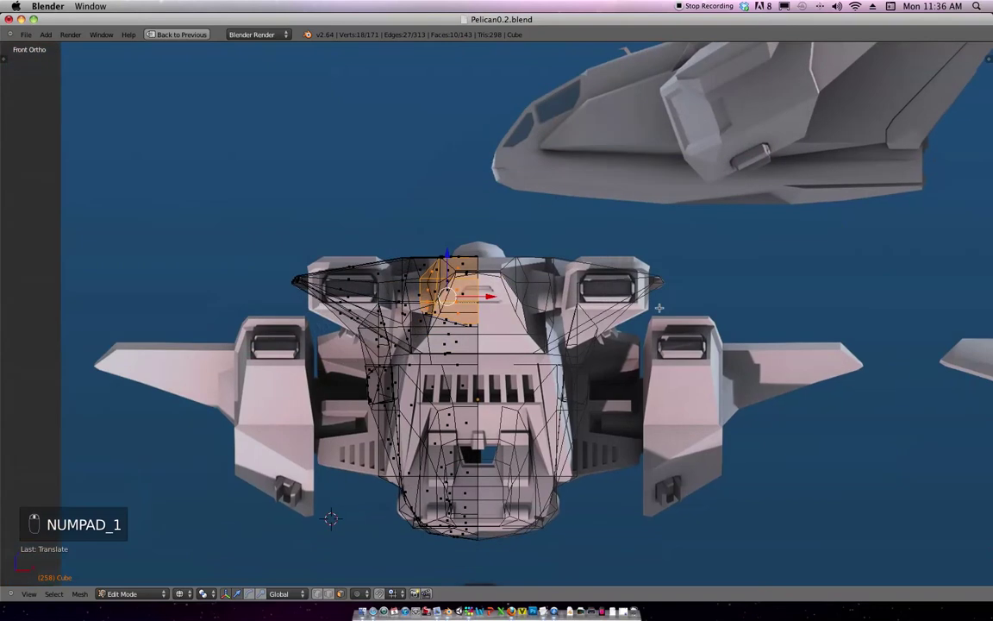
middle_click_drag(629, 273, 680, 354, "shift")
key("KP_7")
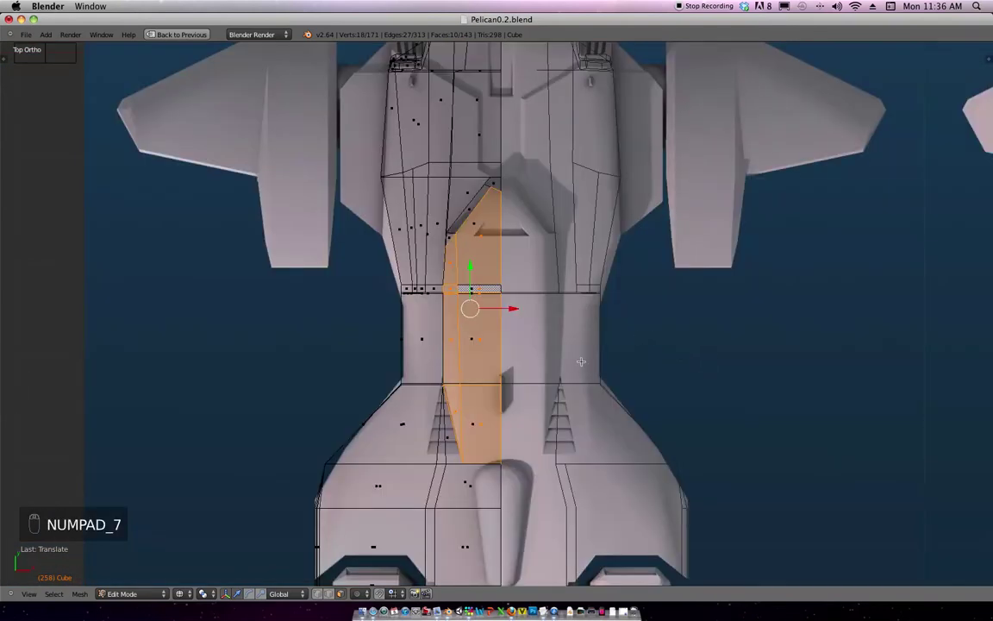
Extrude the selected ridge faces upward along their normal and shift them slightly down and toward the tail in side view.
middle_click_drag(601, 337, 653, 297)
key("e")
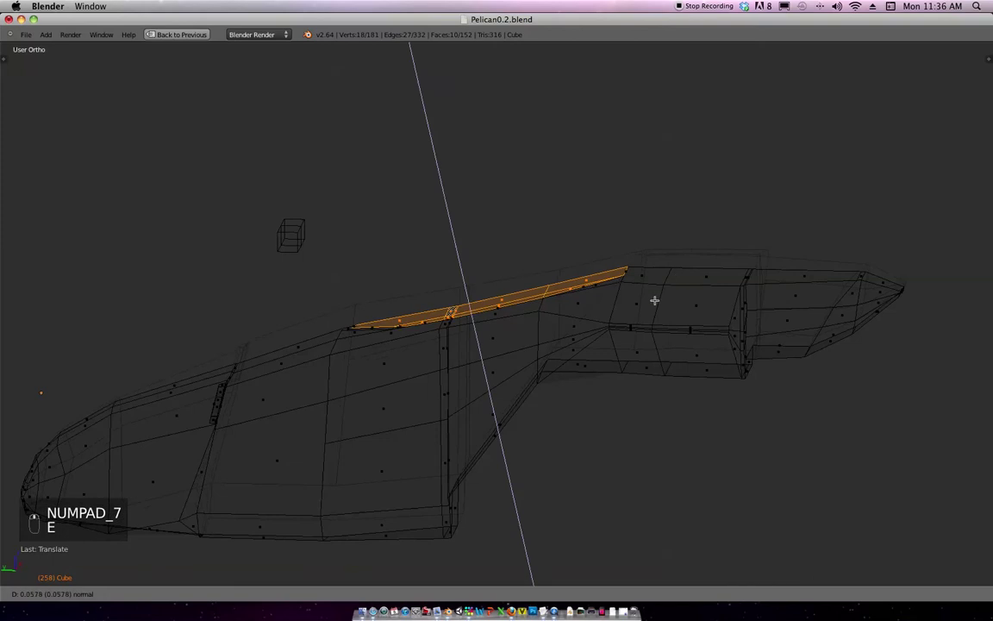
left_click(672, 278)
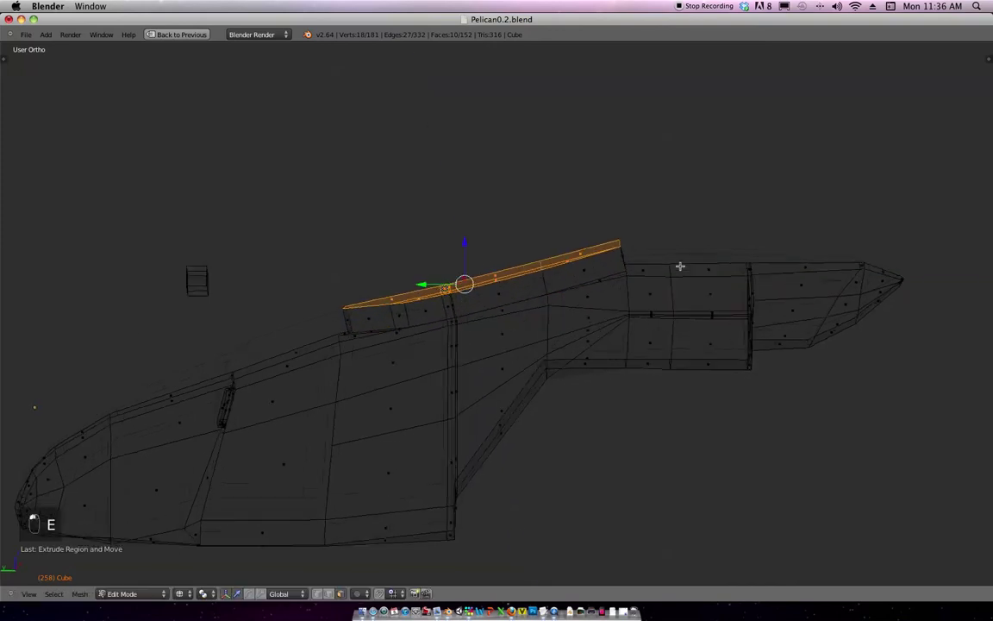
key("KP_3")
middle_click_drag(707, 233, 655, 269, "ctrl")
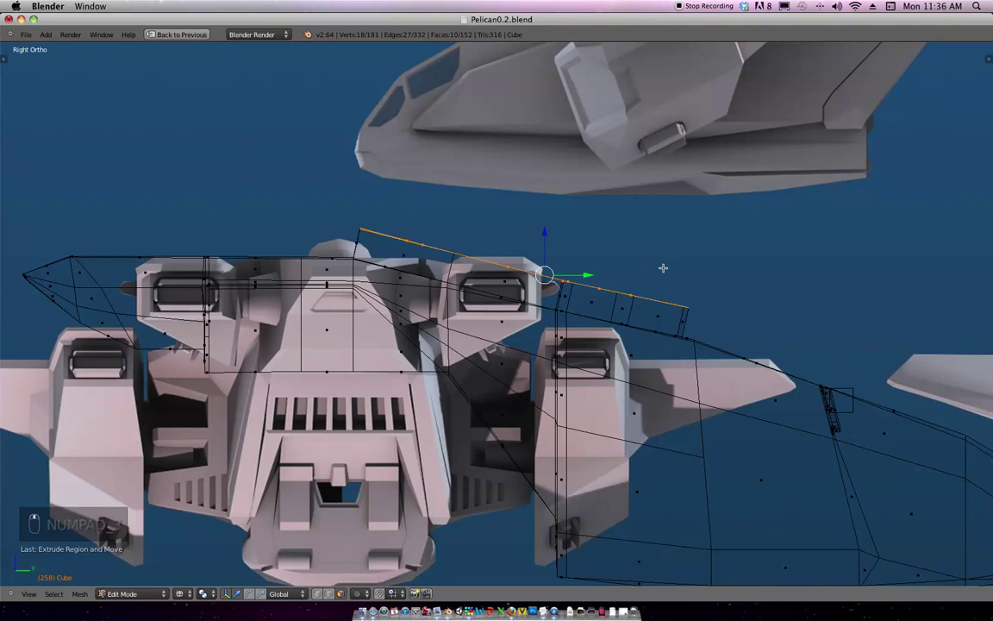
key("g")
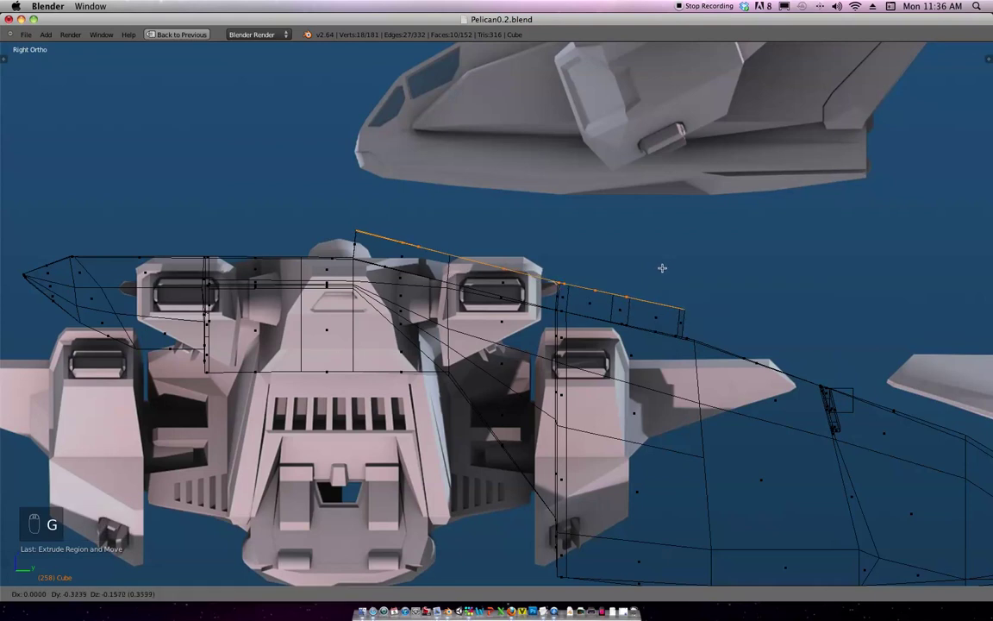
left_click(660, 267)
Lower the two raised vertices at the ridge's tail end along Z to meet the hull's top surface.
key("a")
key("ctrl+Tab")
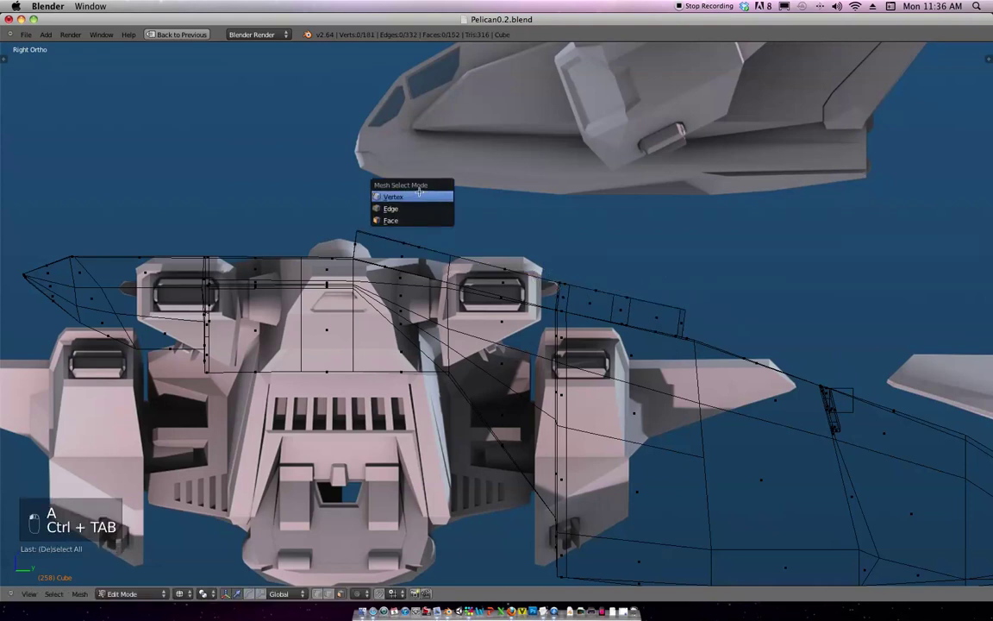
left_click(372, 191)
key("b")
key("g")
key("z")
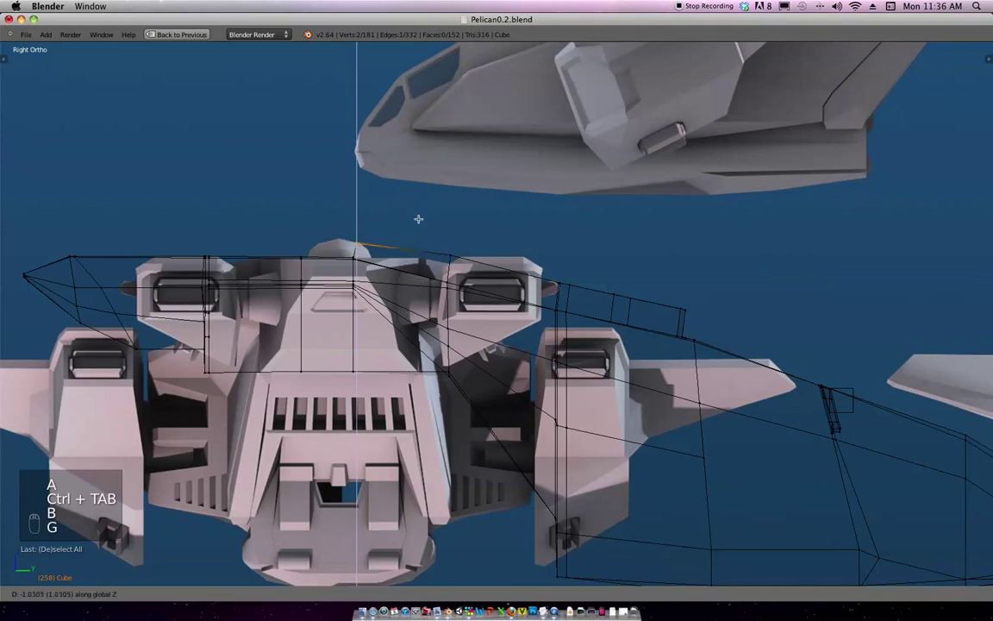
left_click(419, 230)
middle_click_drag(721, 250, 659, 228, "shift")
Lower the two raised vertices at the ridge's front tip along Z toward the hull surface.
key("a")
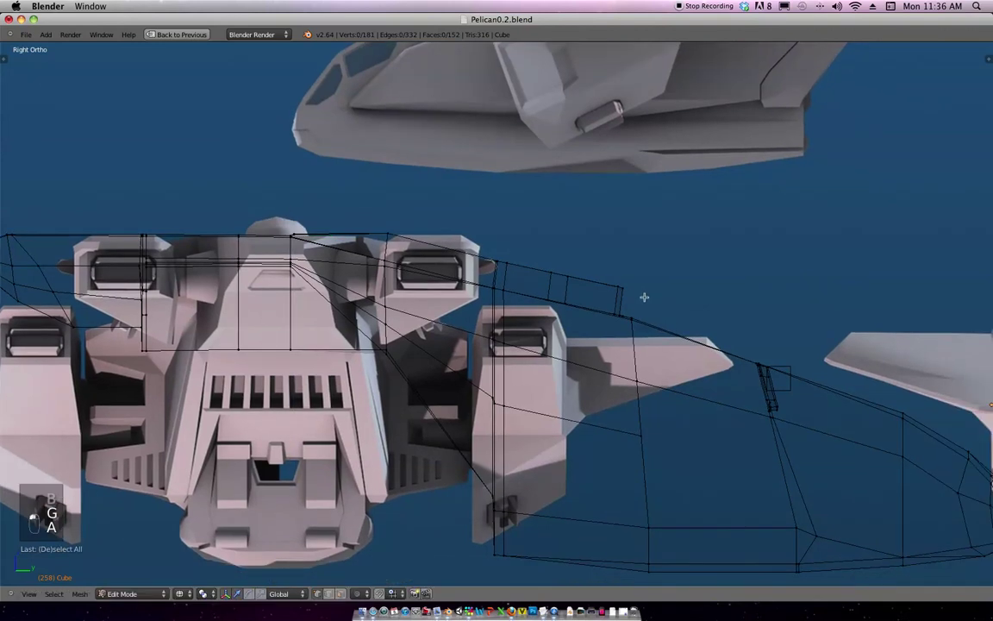
key("b")
left_click_drag(645, 303, 614, 281)
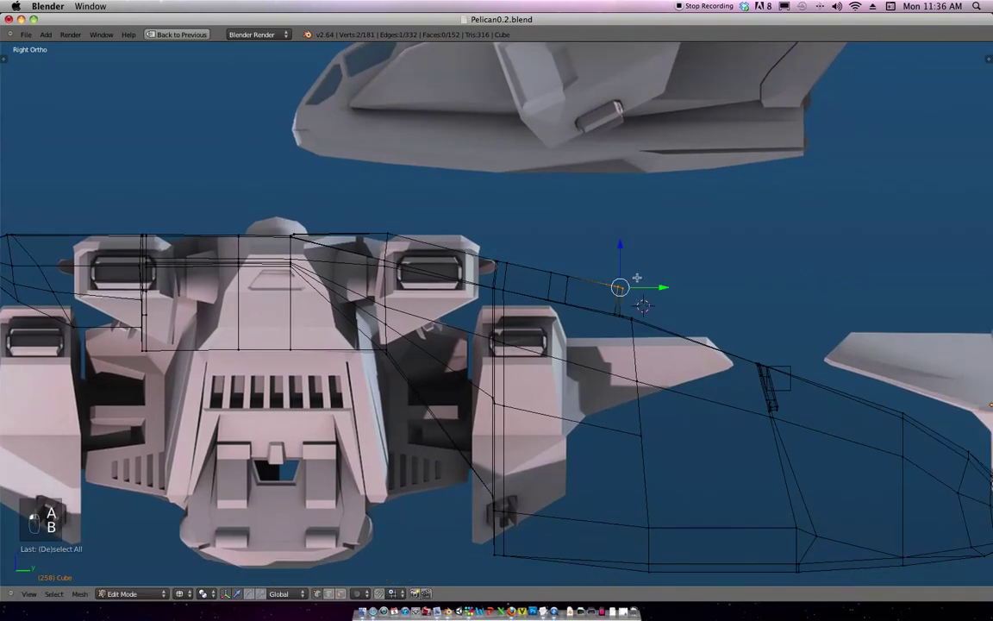
key("g")
key("z")
left_click(657, 294)
middle_click_drag(647, 275, 624, 288)
key("KP_7")
middle_click_drag(599, 327, 627, 289, "shift")
scroll(683, 265, "up", 5)
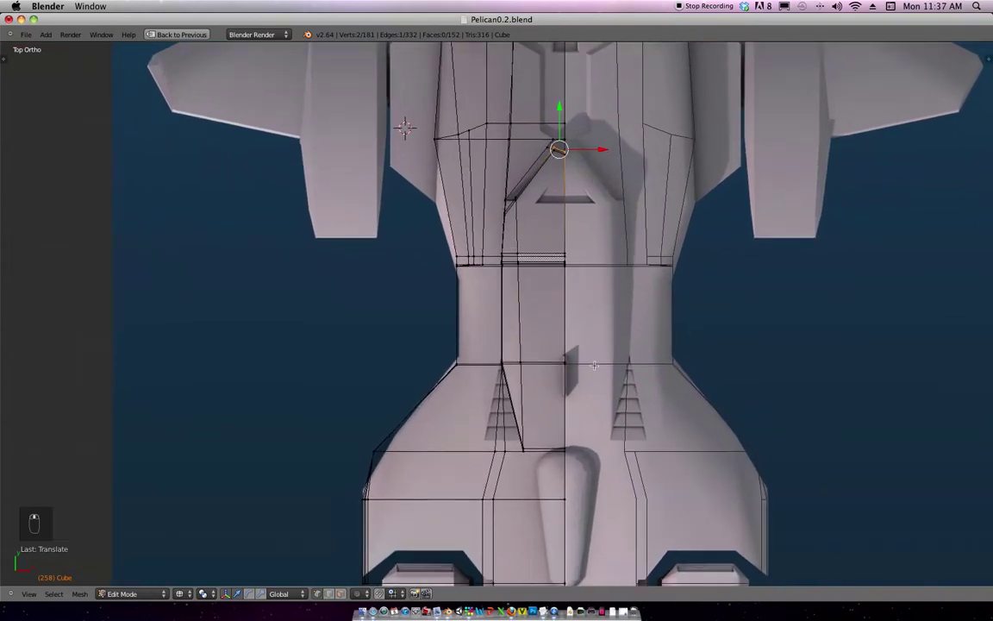
Leave mesh editing and rotate the whole hull 180° about the Z axis for side-view alignment.
key("a")
key("a")
key("a")
key("Tab")
scroll(560, 283, "down", 7)
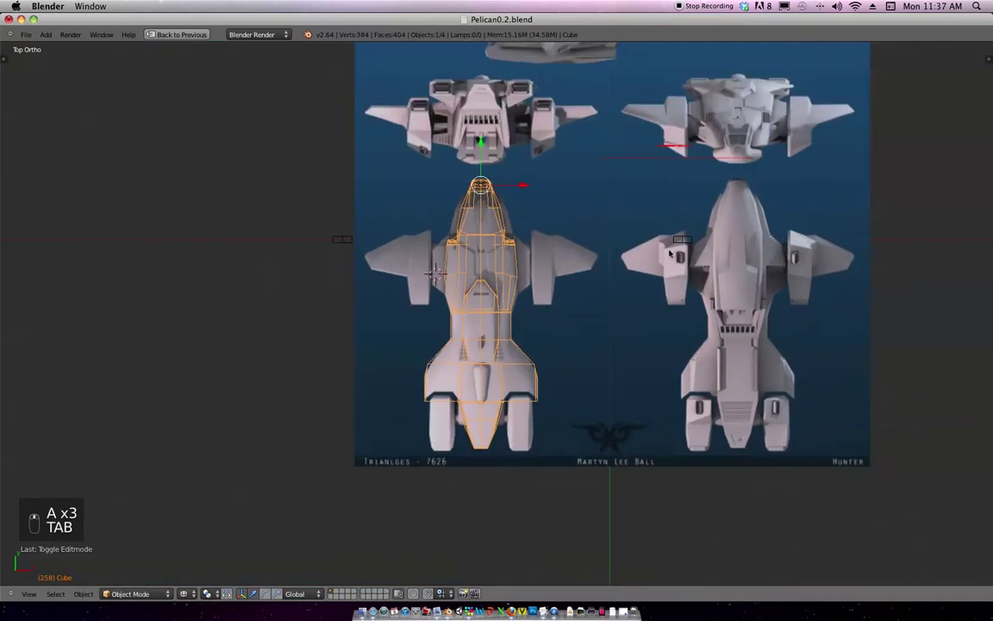
key("KP_3")
type("rz180")
key("Return")
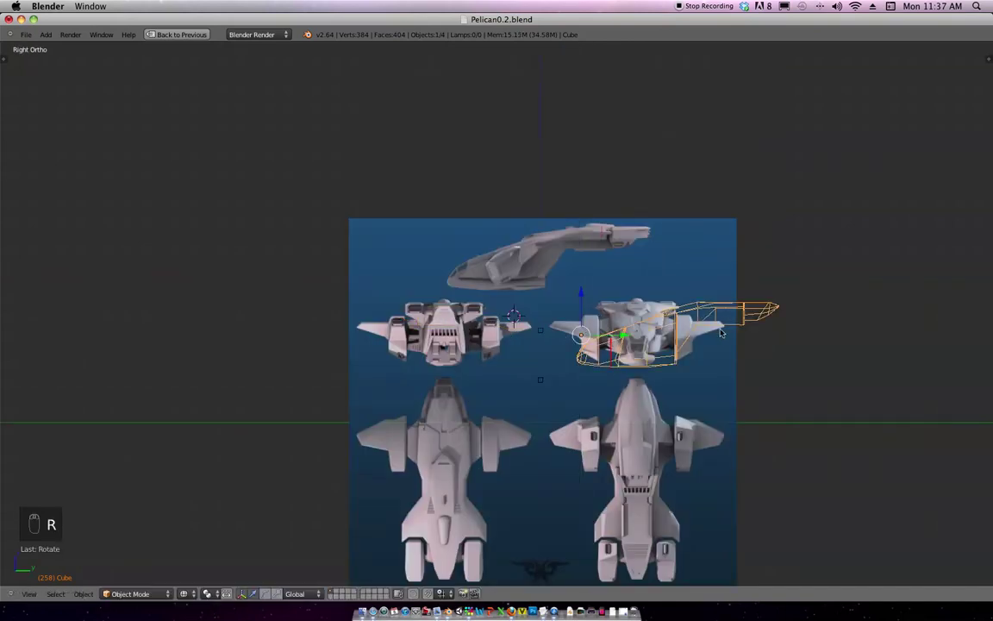
Move the hull along Y and Z from the front-view reference onto the side-view Pelican reference.
key("g")
key("x")
left_click(666, 318)
key("super+z")
key("g")
left_click(582, 299)
key("g")
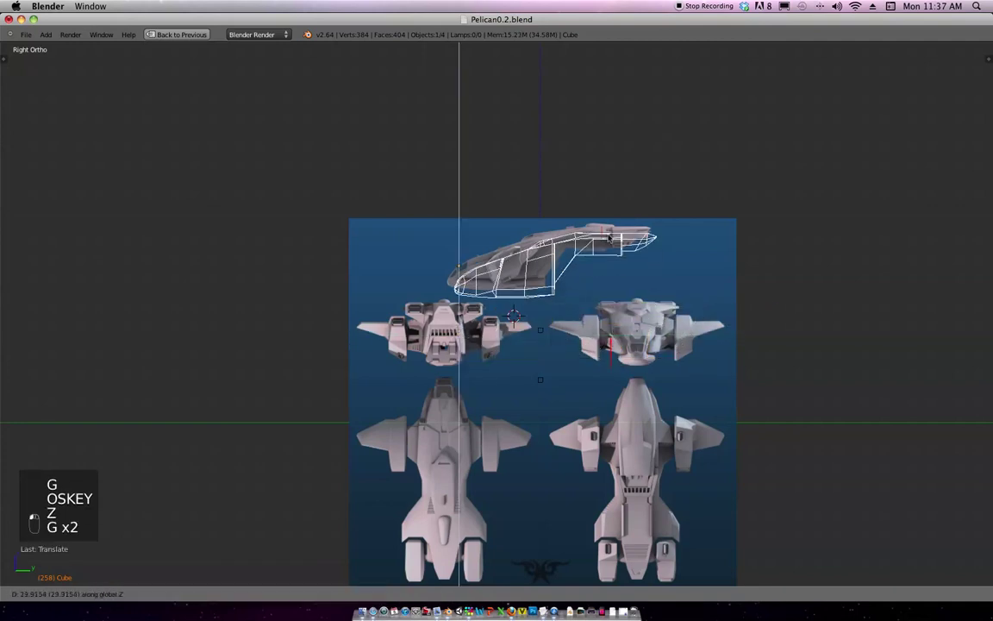
left_click(590, 215)
scroll(555, 301, "up", 7)
middle_click_drag(555, 302, 545, 305, "shift")
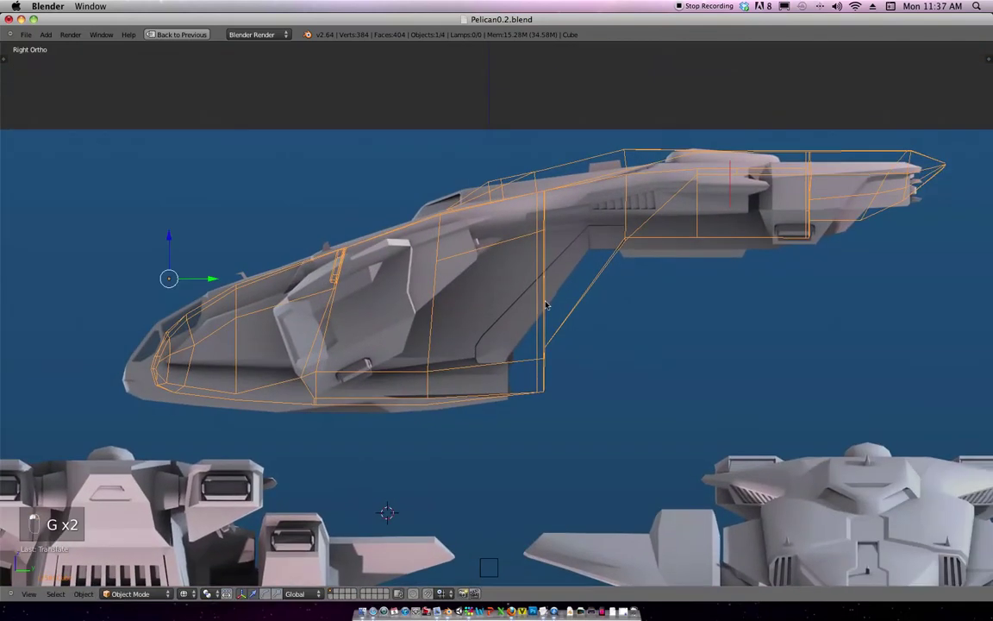
Shift the hull toward the nose along Y and lower it along Z to match the side reference's outline.
key("g")
left_click(642, 303)
key("super+z")
key("g")
middle_click(633, 301)
left_click(613, 304)
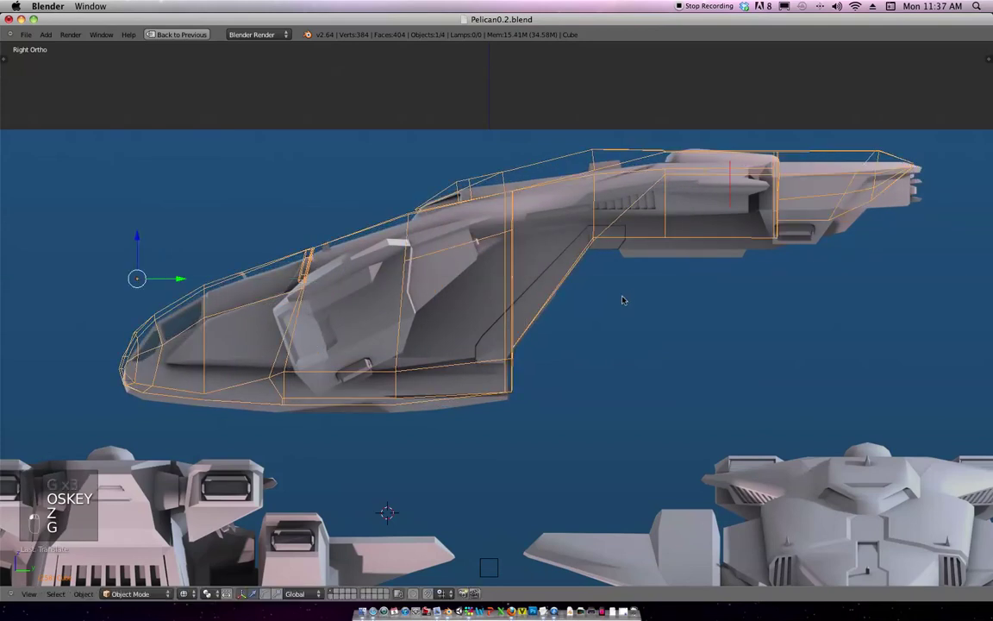
key("g")
middle_click(626, 299)
left_click(626, 319)
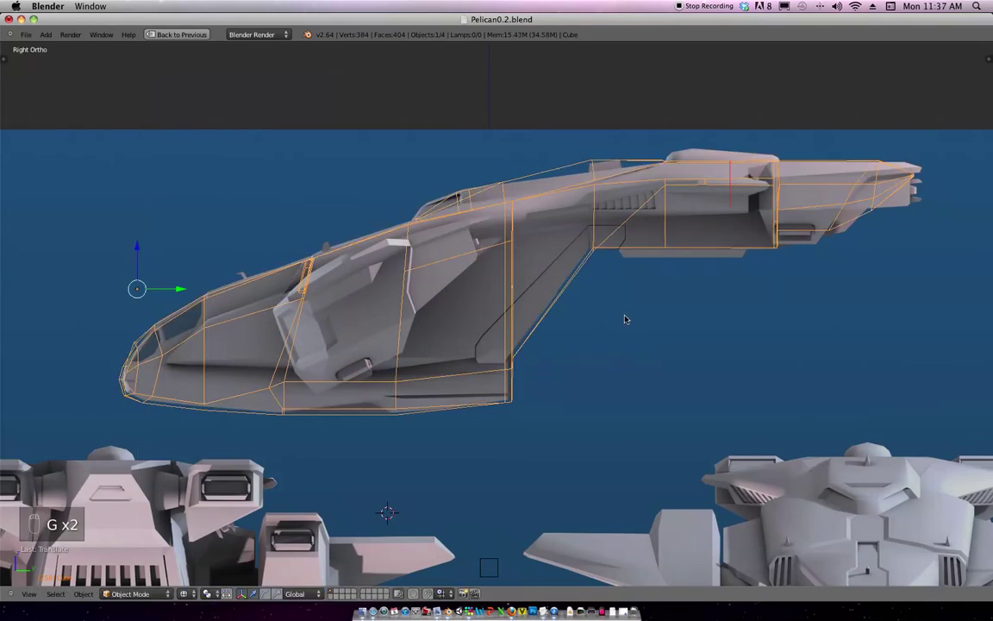
Nudge the hull about 0.23 toward the tail along Y and raise it slightly along Z.
middle_click_drag(649, 269, 656, 280, "shift")
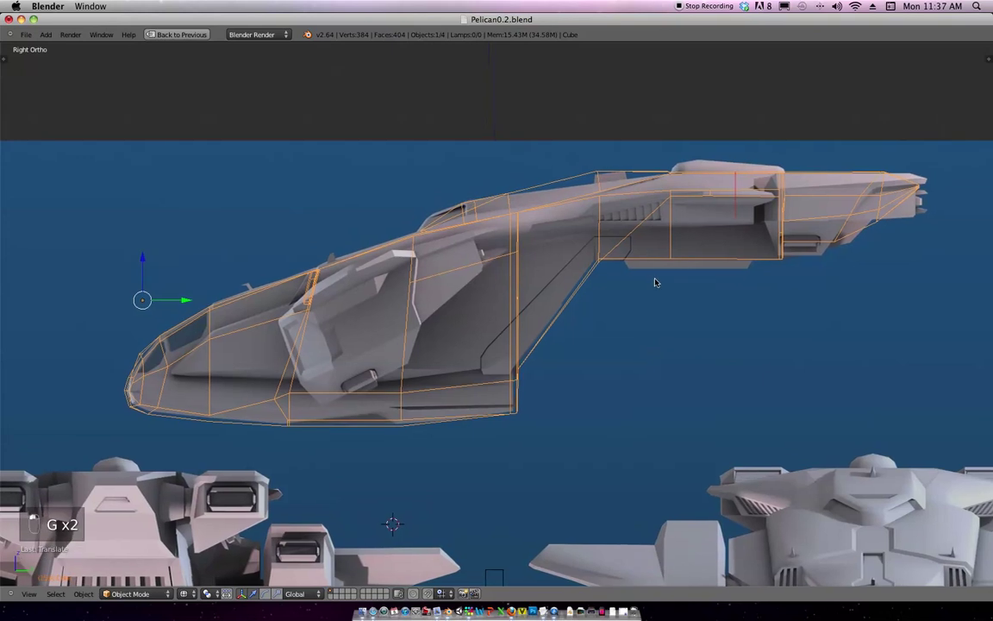
key("g")
middle_click(606, 312)
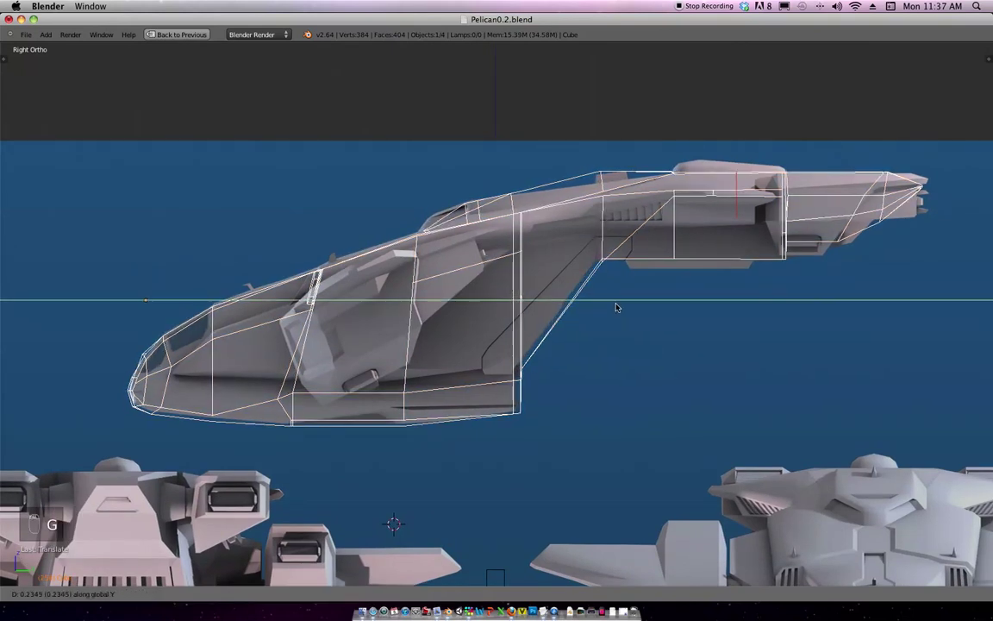
left_click(617, 307)
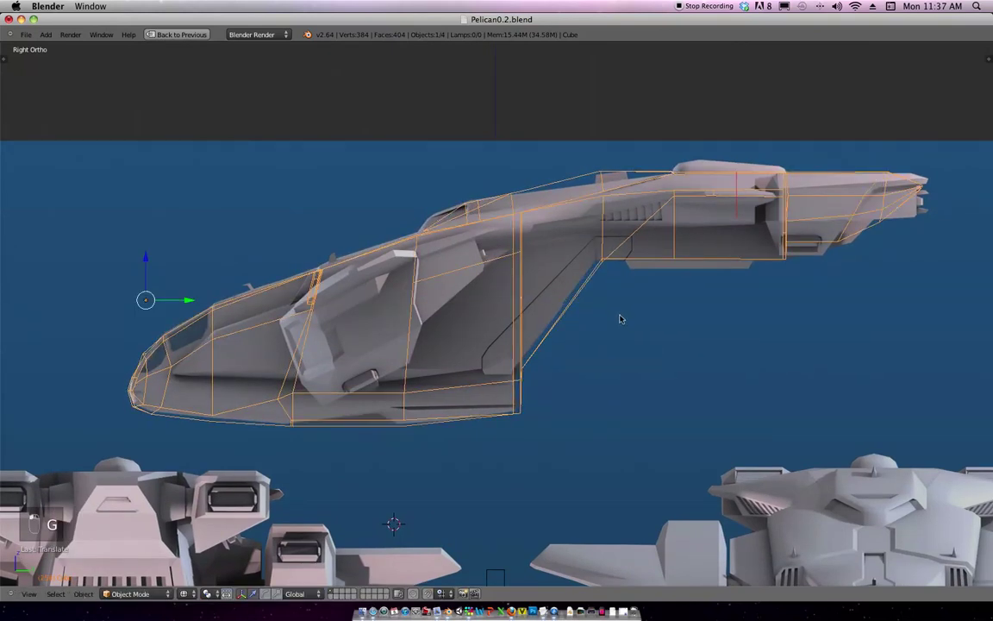
key("g")
middle_click(620, 315)
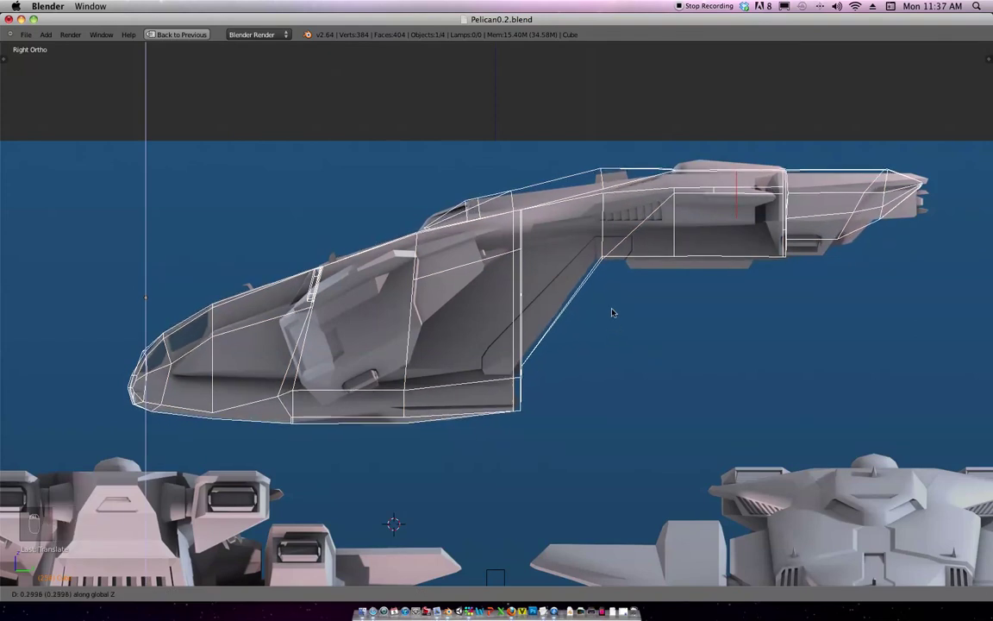
left_click(547, 279)
middle_click_drag(602, 311, 673, 256, "shift")
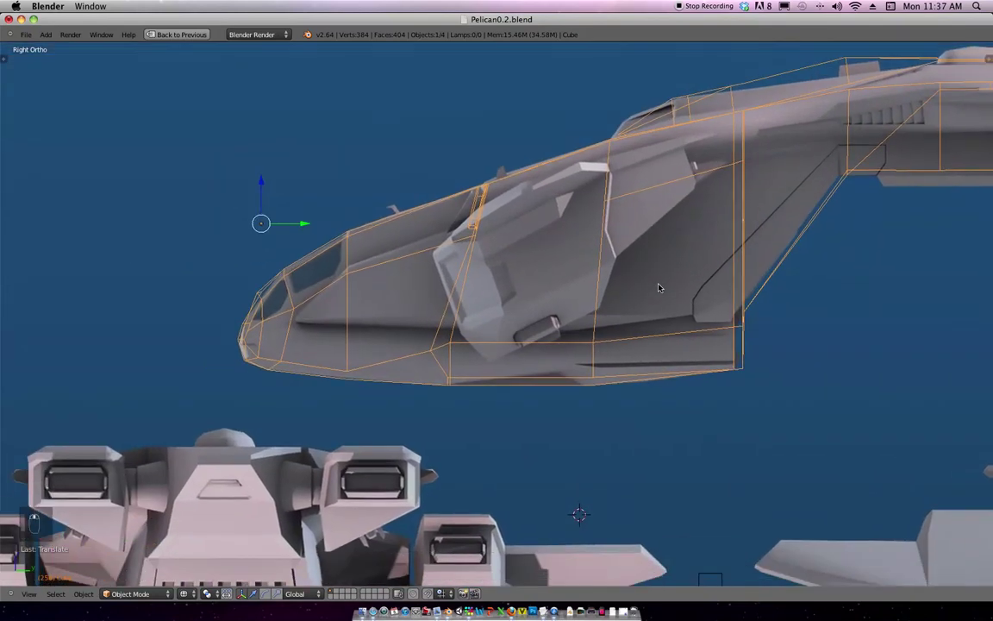
key("g")
right_click(662, 289)
middle_click_drag(669, 272, 632, 313, "shift")
middle_click_drag(668, 282, 666, 243, "ctrl")
middle_click_drag(574, 269, 458, 277, "shift")
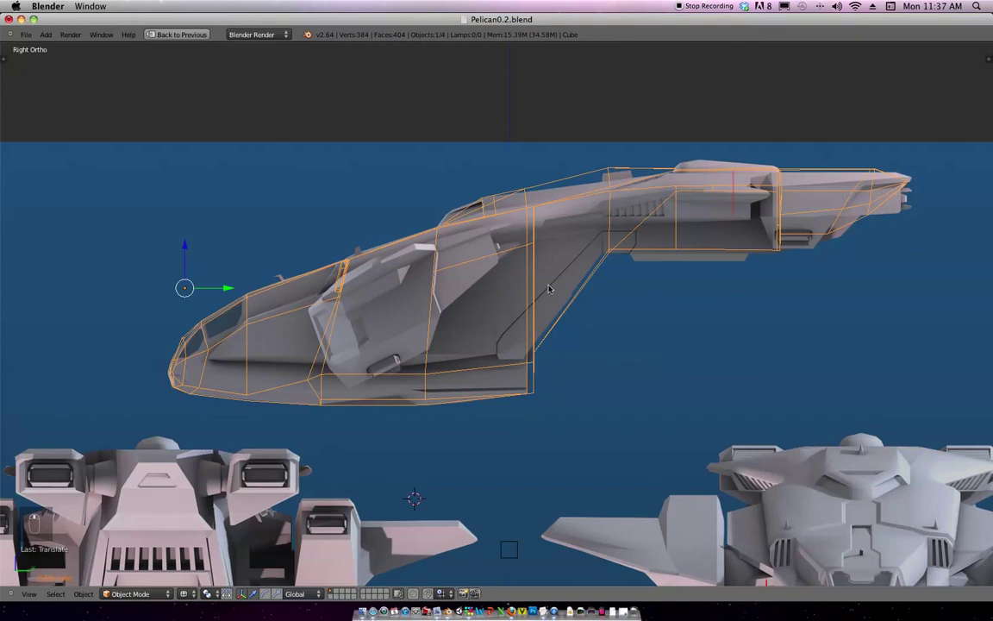
middle_click_drag(618, 273, 629, 268, "shift")
scroll(628, 268, "down", 2, "ctrl")
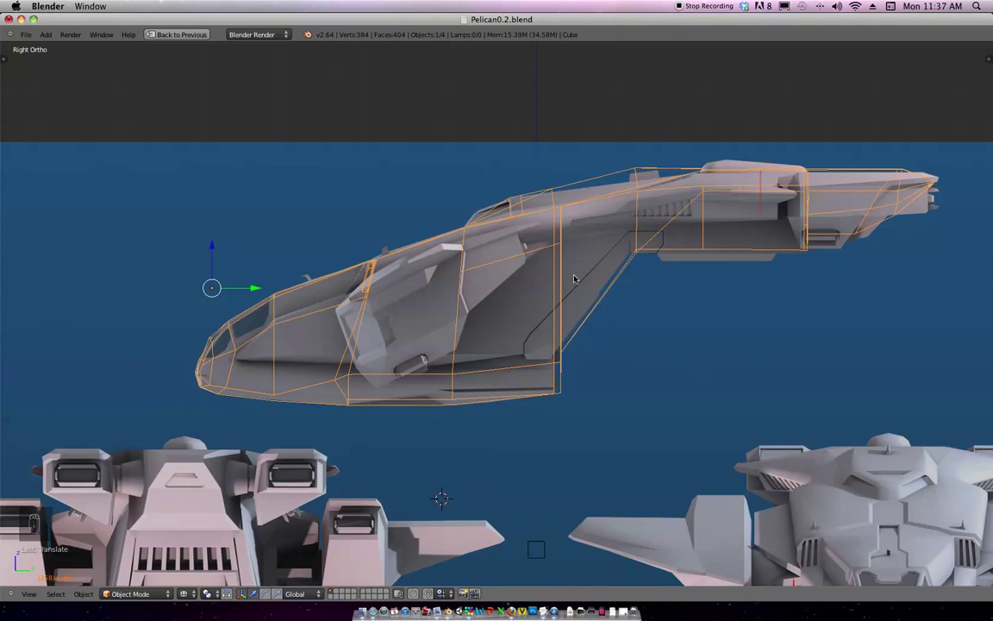
key("g")
key("x")
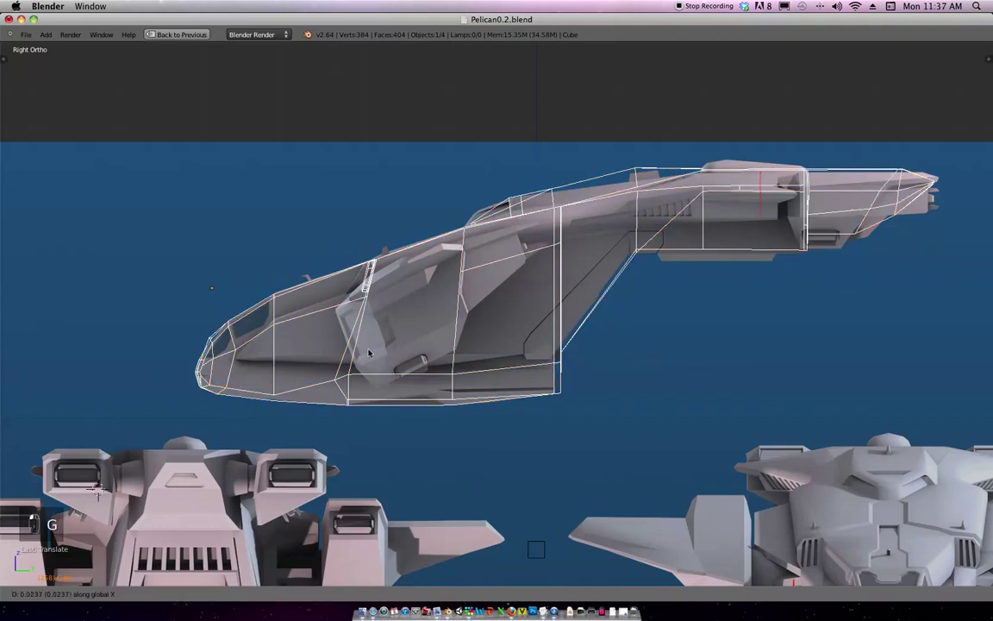
left_click(289, 357)
key("super+z")
Fine-tune the hull's position along Y, shifting it about 0.1 toward the tail of the side reference.
key("g")
key("y")
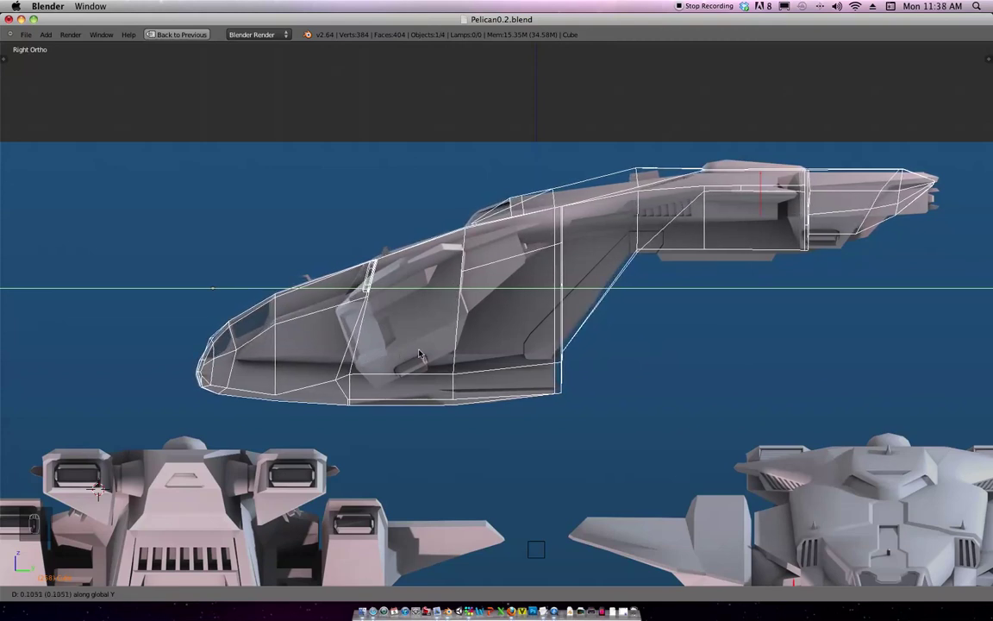
left_click(419, 355)
scroll(484, 273, "left", 3)
key("g")
key("y")
left_click(474, 305)
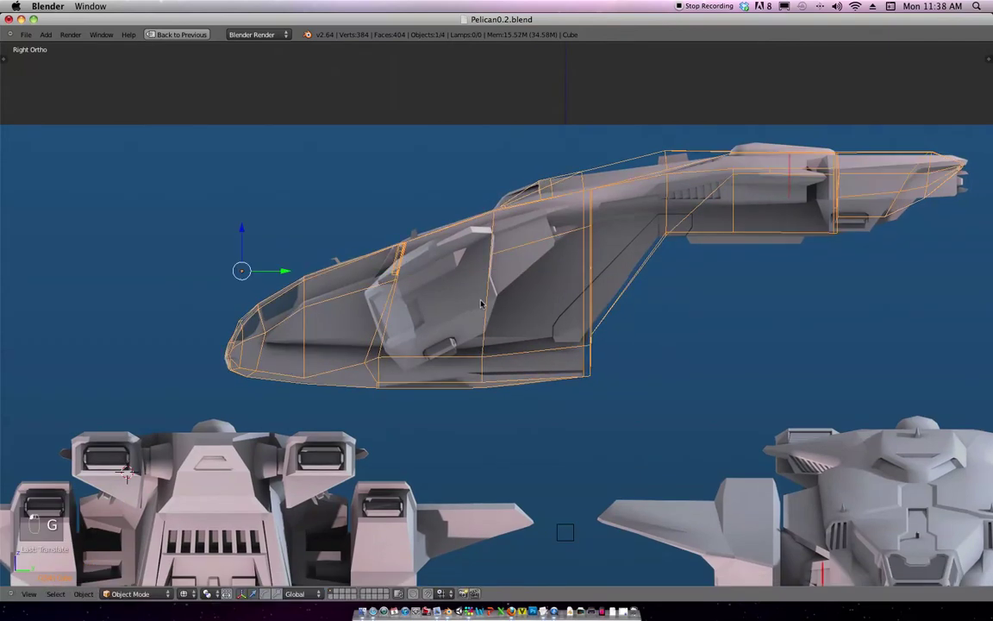
key("g")
key("g")
right_click(477, 289)
scroll(483, 285, "up", 3)
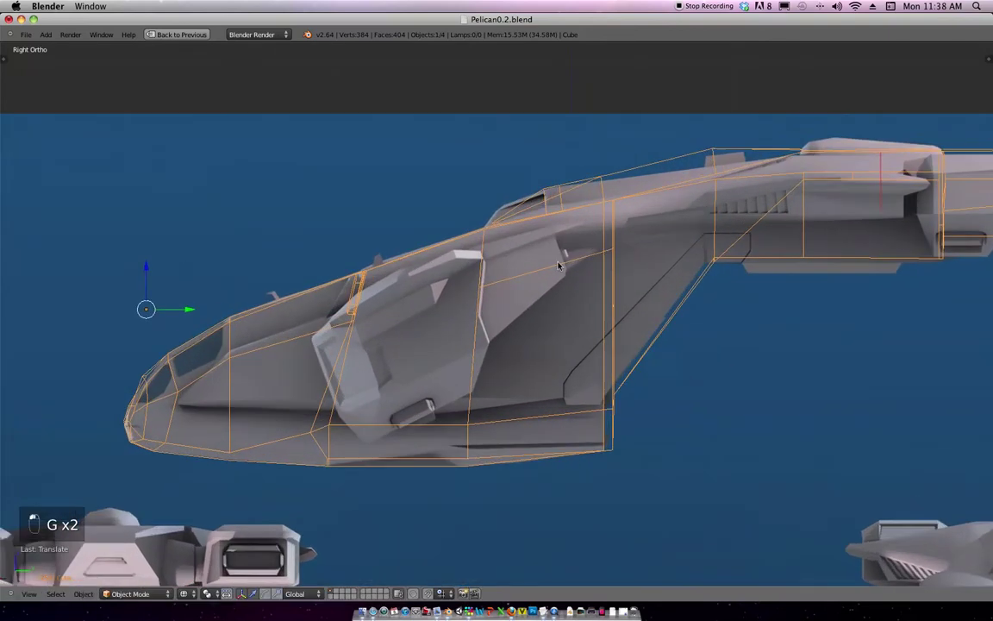
Reenter mesh editing, select the cluster of vertices at the raised ridge's front tip and shift it along Y.
key("Tab")
scroll(541, 276, "up", 4)
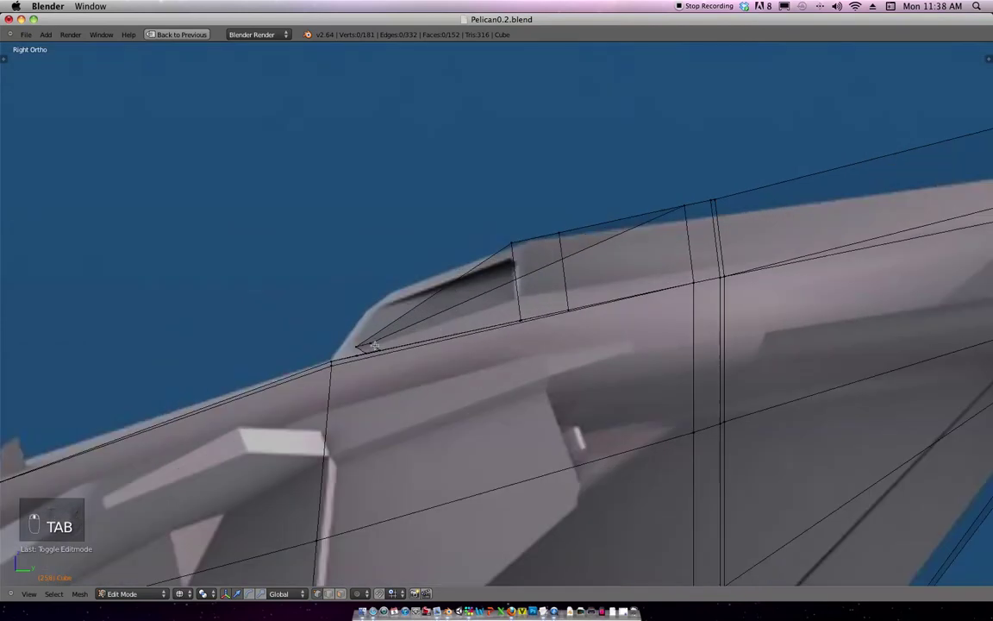
middle_click_drag(398, 343, 454, 303, "shift")
key("a")
key("a")
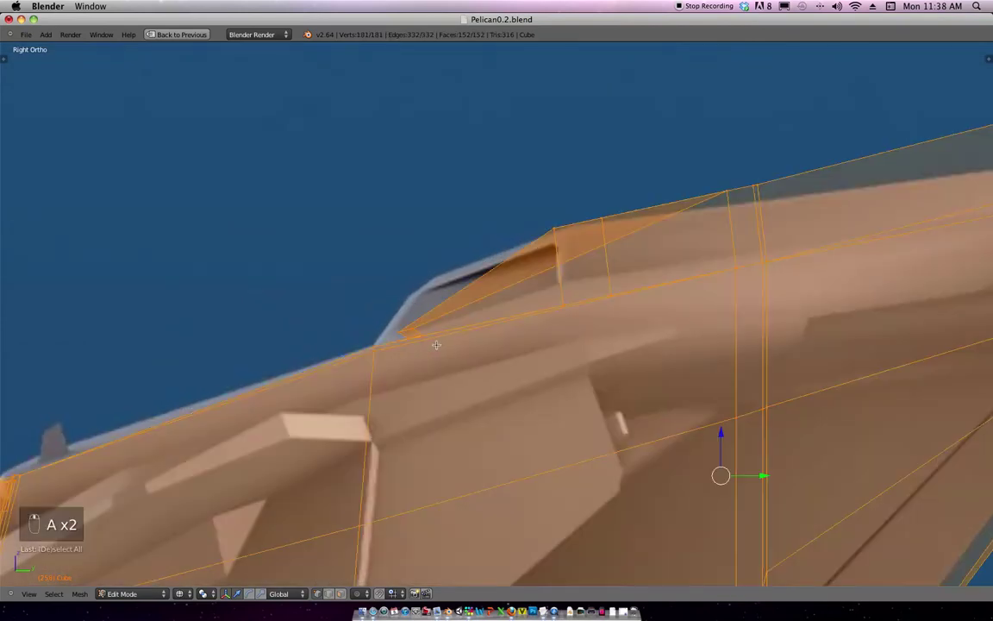
key("a")
key("b")
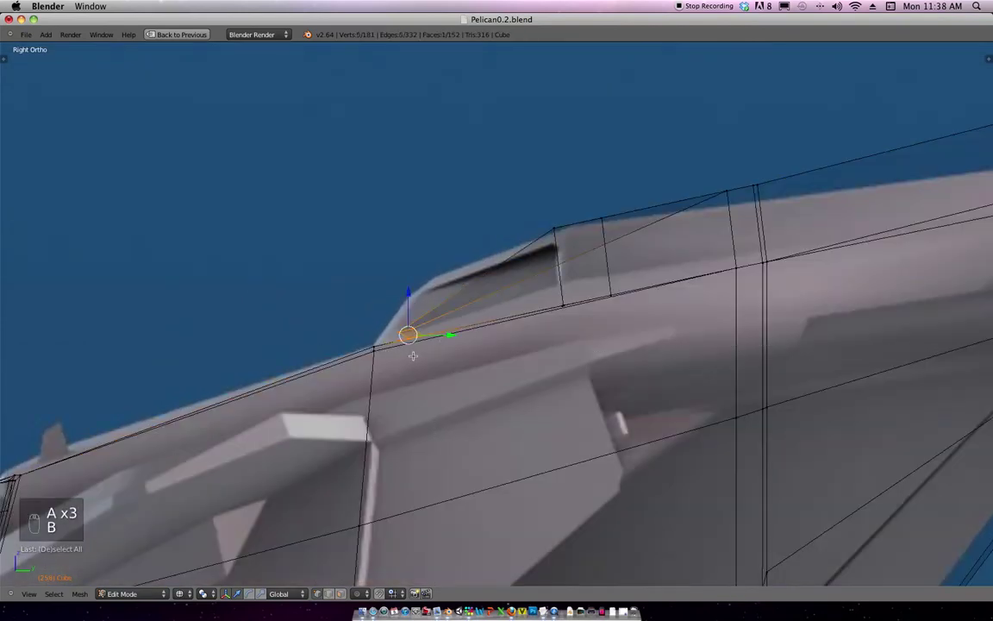
middle_click_drag(408, 357, 443, 336, "shift")
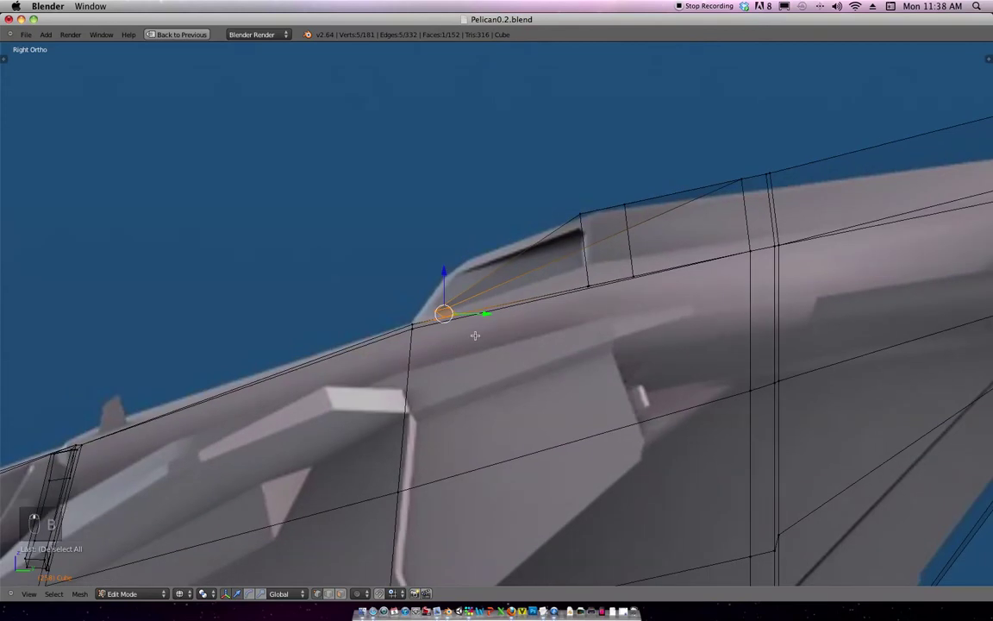
key("g")
key("y")
left_click(457, 337)
Adjust a vertex at the ridge's front tip along Y and Z in a perspective-angled view.
middle_click_drag(456, 337, 586, 332)
middle_click_drag(423, 333, 550, 335)
right_click(485, 323)
left_click(550, 337)
key("g")
key("y")
left_click(586, 342)
key("g")
key("z")
left_click(585, 343)
Slide the single centreline vertex at the ridge's front tip about 0.4 along Y.
middle_click_drag(585, 344, 515, 307)
key("g")
key("y")
left_click(595, 348)
key("g")
key("z")
right_click(591, 325)
right_click_drag(515, 307, 518, 303)
key("g")
key("y")
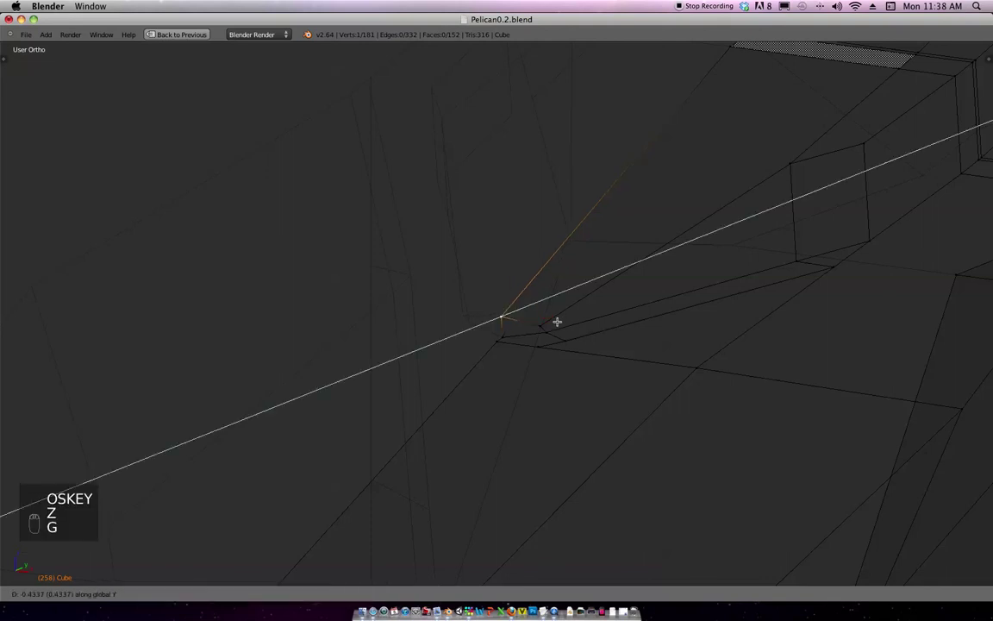
left_click(553, 328)
Try to move the two-vertex hull edge beside the ridge's front tip along Y, Z and X.
middle_click_drag(553, 328, 506, 341)
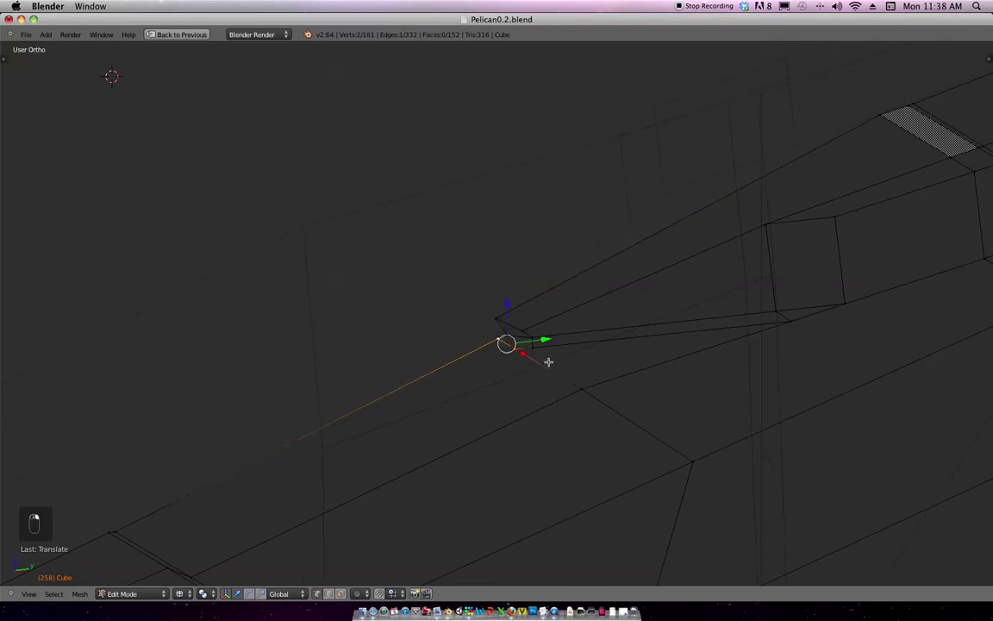
middle_click_drag(541, 357, 543, 343)
key("g")
key("y")
key("y")
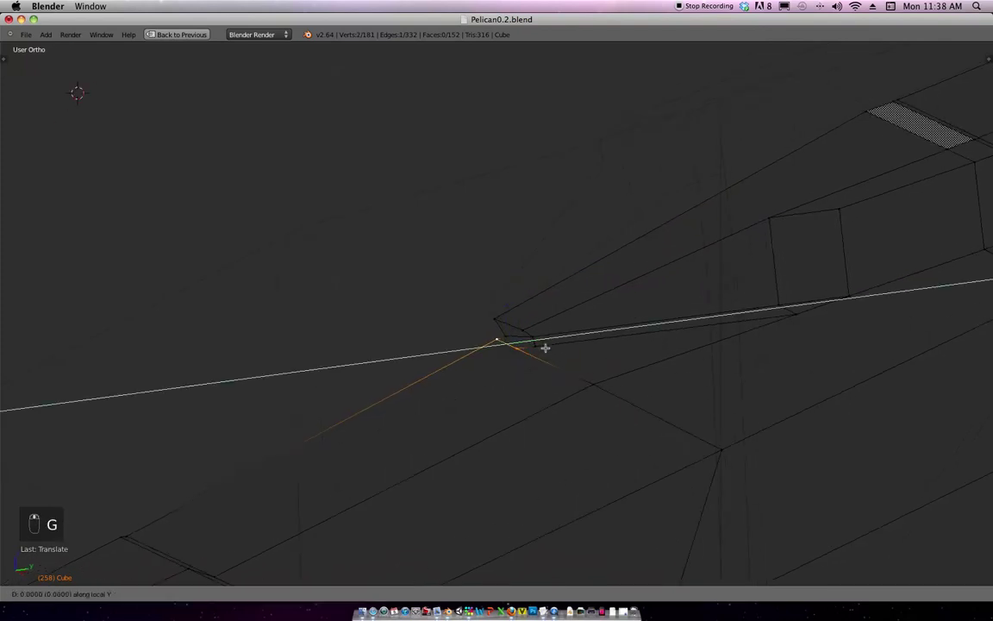
key("y")
key("y")
key("z")
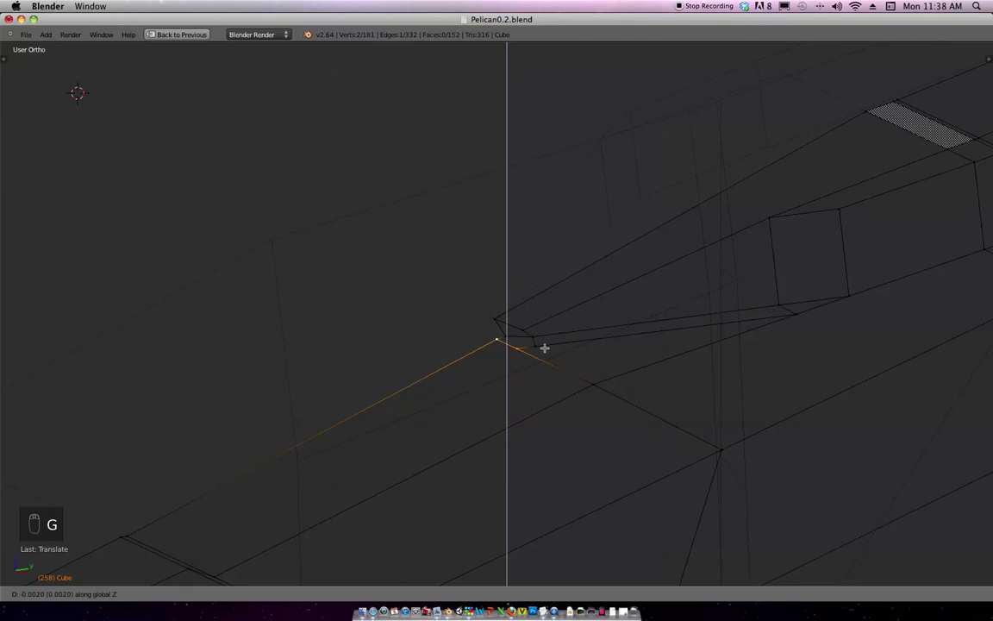
key("x")
left_click(544, 348)
Reposition the front-tip vertices of the ridge freely and adjust one of them along Z.
middle_click_drag(544, 348, 463, 390)
key("g")
left_click(499, 368)
key("g")
left_click(554, 361)
key("g")
left_click(532, 356)
key("g")
left_click(500, 377)
key("g")
key("z")
left_click(542, 341)
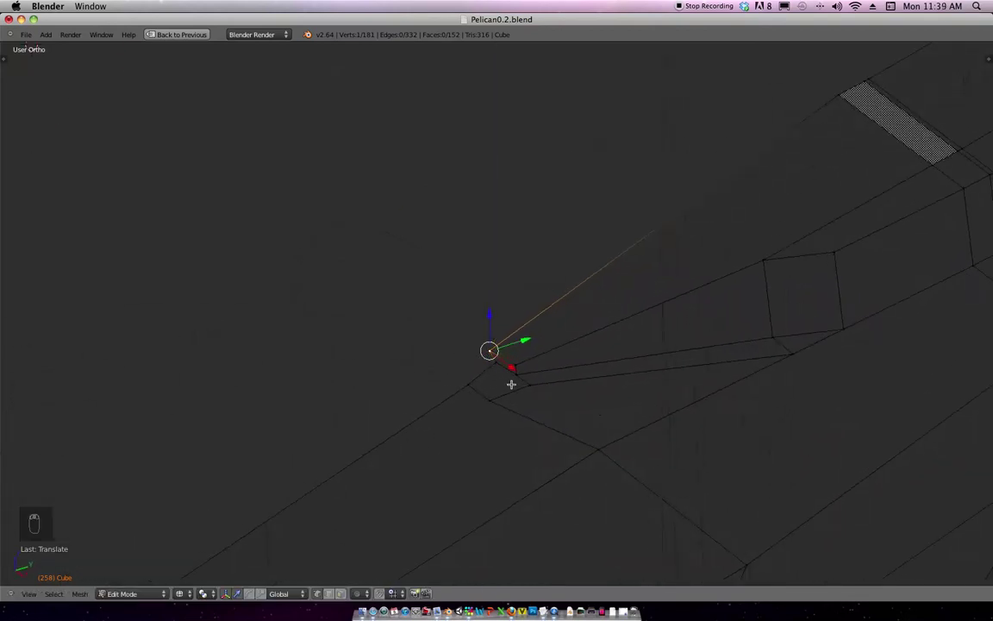
Check the tip in shaded front view, then lower its bottom vertex along Z toward the hull surface in side view.
key("z")
key("KP_1")
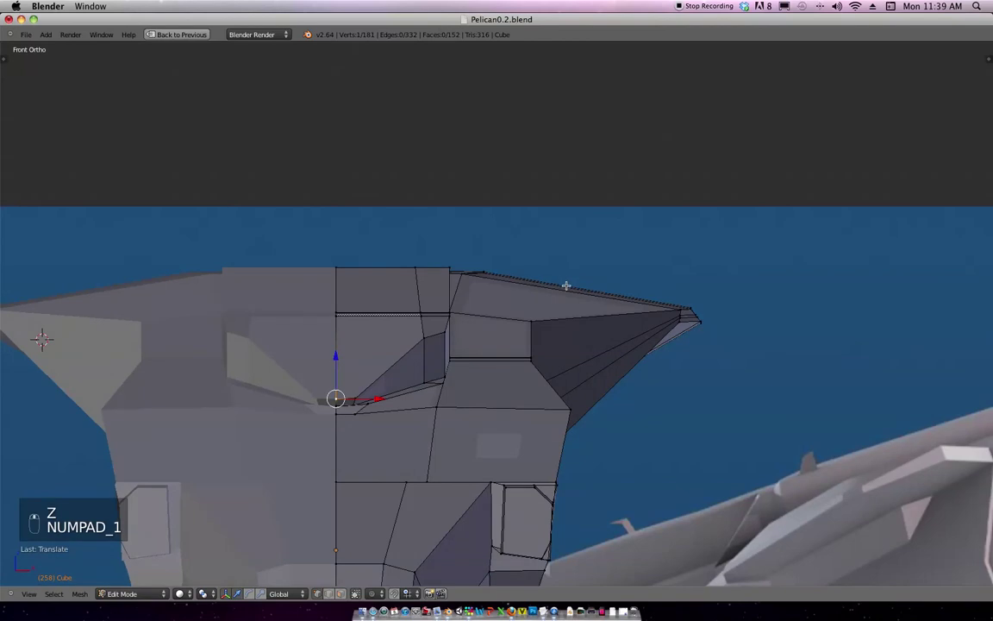
key("KP_3")
key("z")
scroll(596, 347, "up", 7)
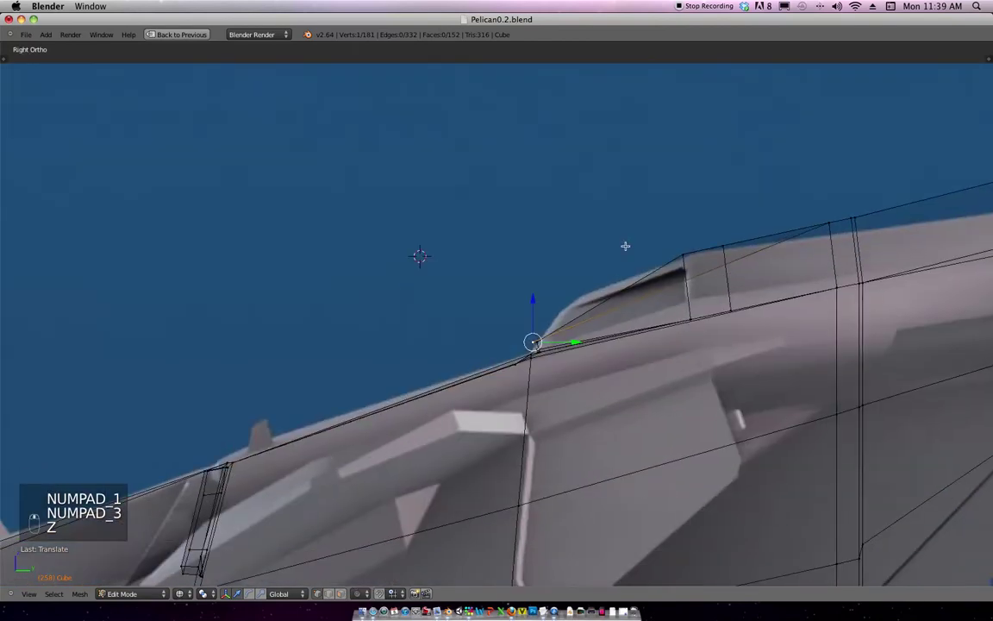
middle_click_drag(537, 307, 558, 313, "shift")
scroll(527, 335, "up", 5)
right_click(482, 327)
key("g")
key("z")
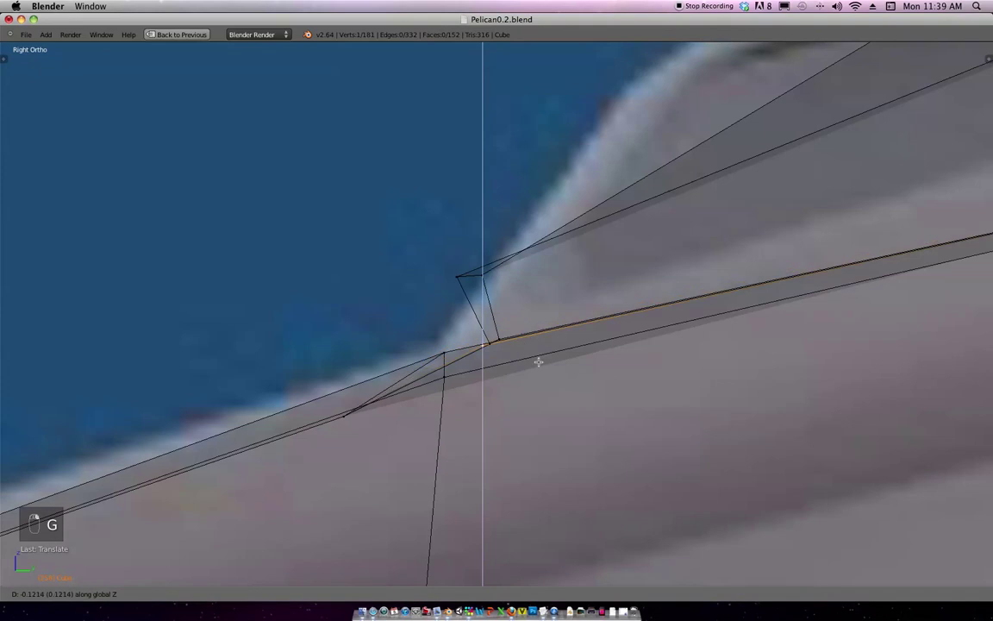
left_click(541, 369)
Move the ridge tip's lower vertices forward in side view to meet the hull's top edge corner.
scroll(546, 334, "down", 7)
scroll(576, 299, "up", 3)
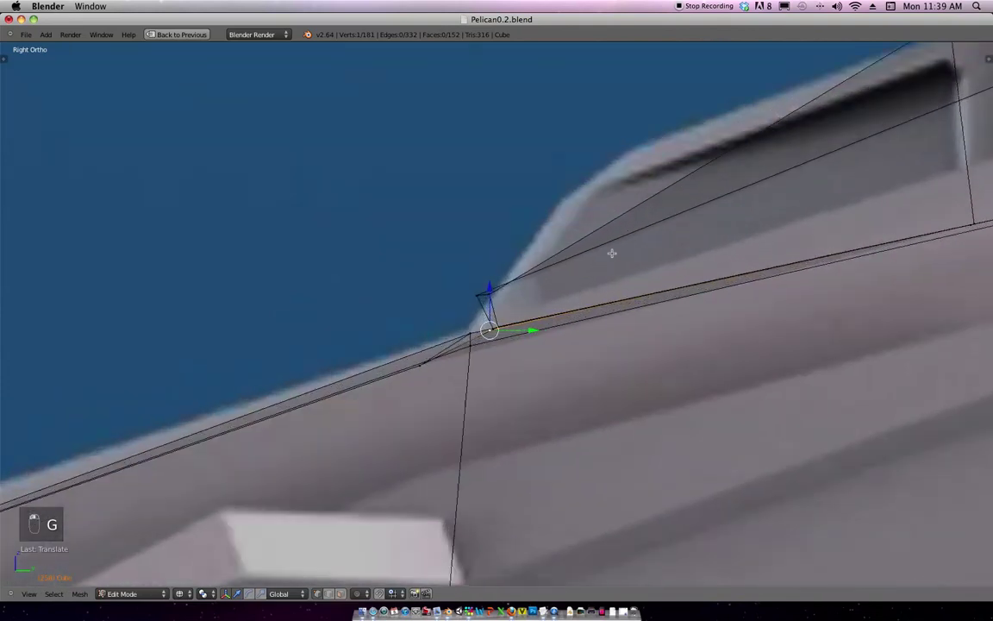
key("g")
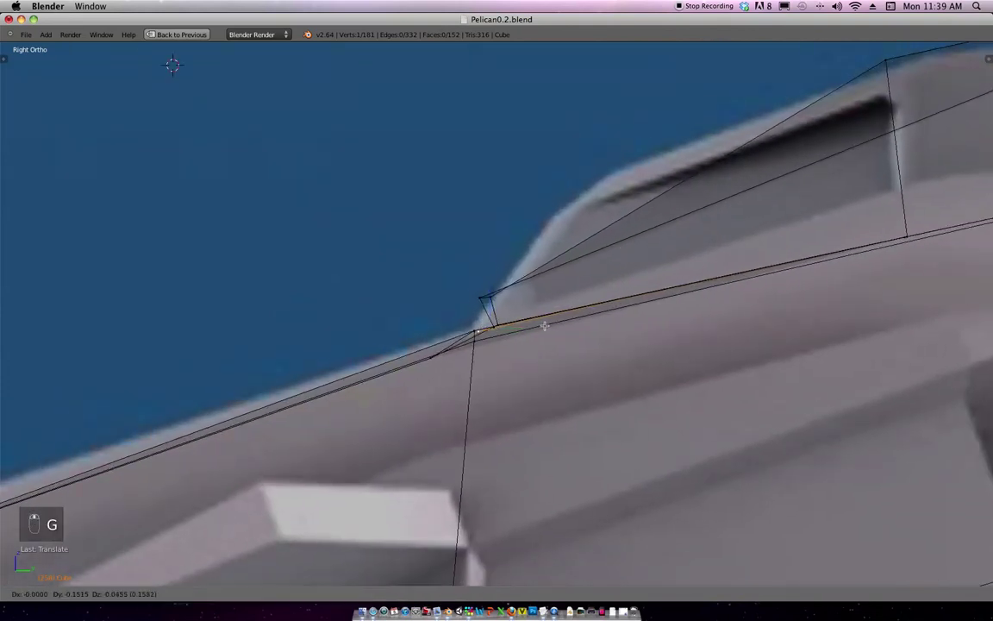
right_click(535, 329)
key("g")
right_click(485, 339)
key("g")
right_click(479, 339)
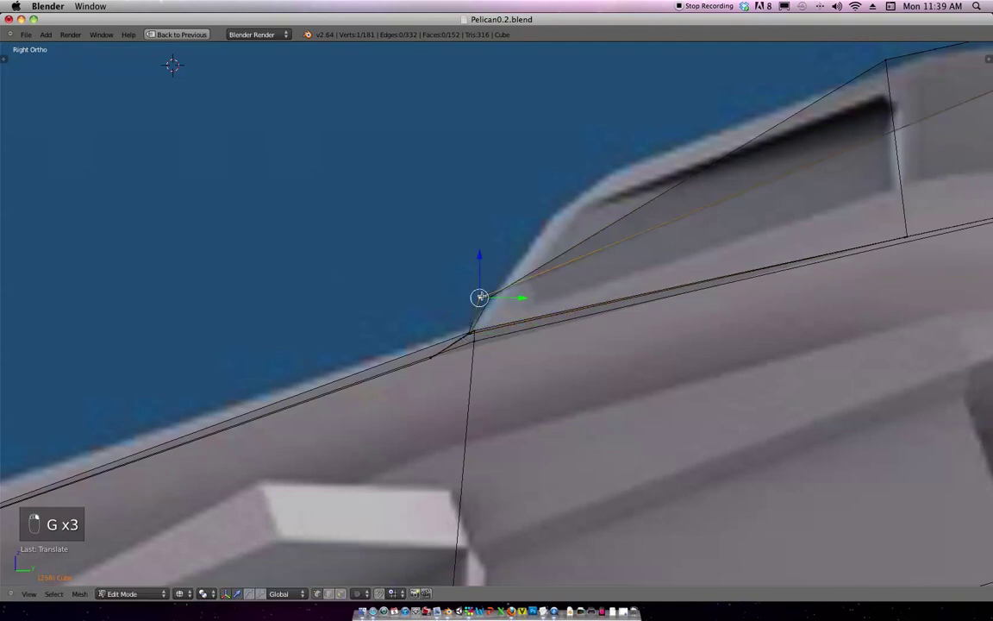
Line up the ridge tip's two upper vertices with each other on the reference's sloped front edge.
key("g")
right_click(496, 299)
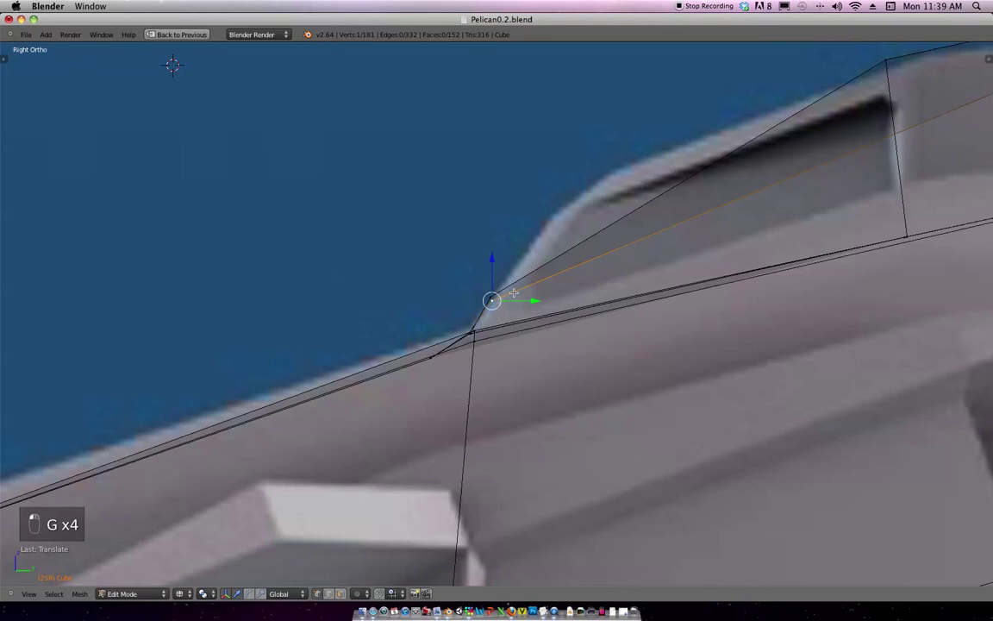
key("g")
left_click(500, 305)
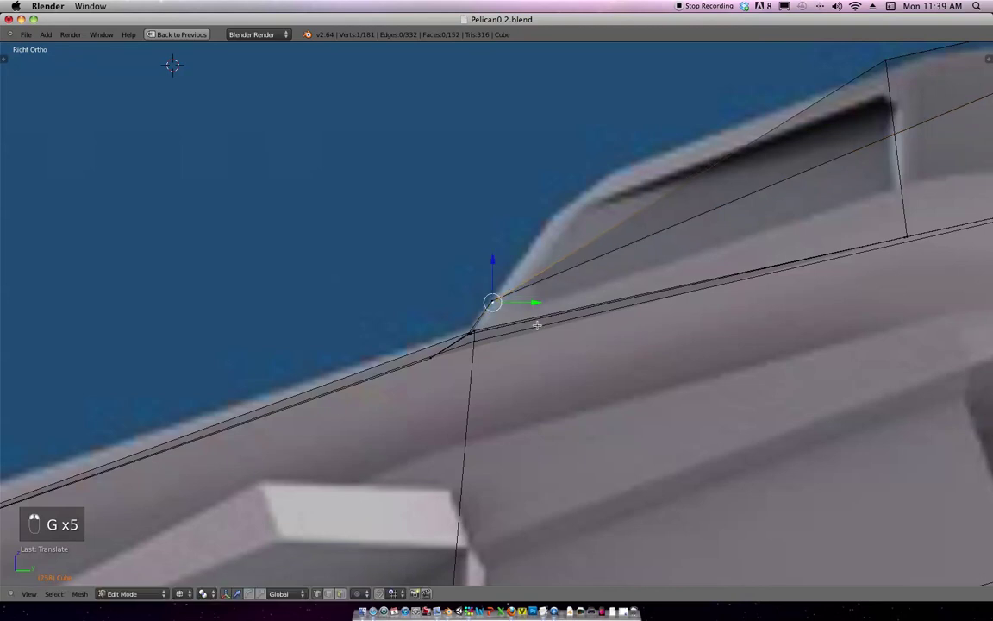
Move the ridge tip's two upper vertices back and up to the upper corner of the reference's sloped front edge in side view.
key("b")
left_click_drag(509, 317, 490, 298)
key("g")
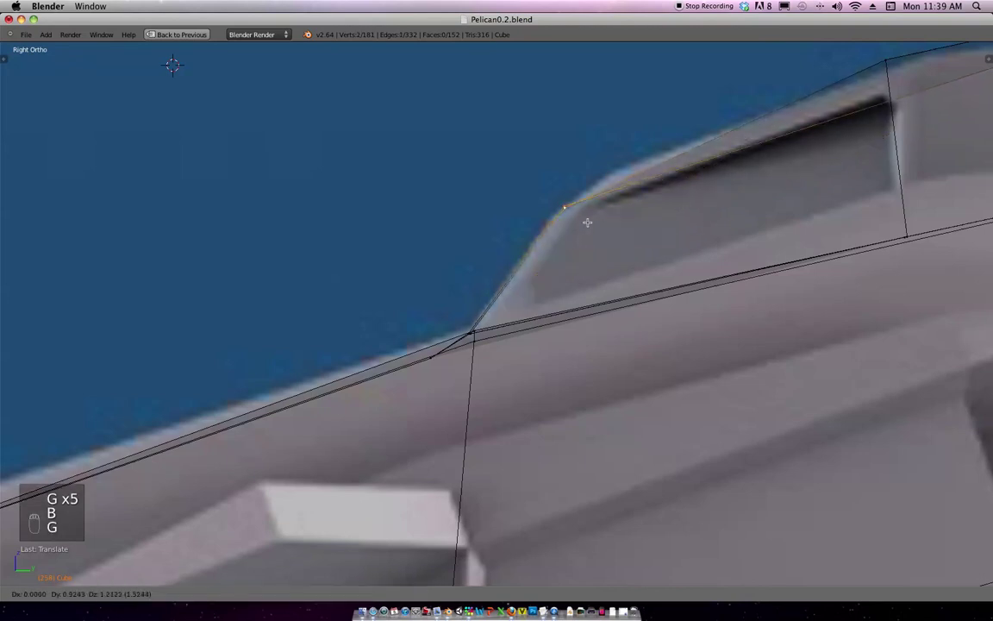
left_click(616, 198)
Check the raised ridge's shape from several angles and compare its top edge with the side-view reference.
key("z")
middle_click_drag(647, 226, 716, 235)
key("KP_3")
scroll(643, 306, "down", 5)
middle_click_drag(849, 242, 556, 277, "shift")
scroll(619, 276, "up", 3)
scroll(619, 276, "up", 1)
middle_click_drag(633, 291, 610, 329, "shift")
middle_click_drag(555, 296, 575, 282)
key("KP_3")
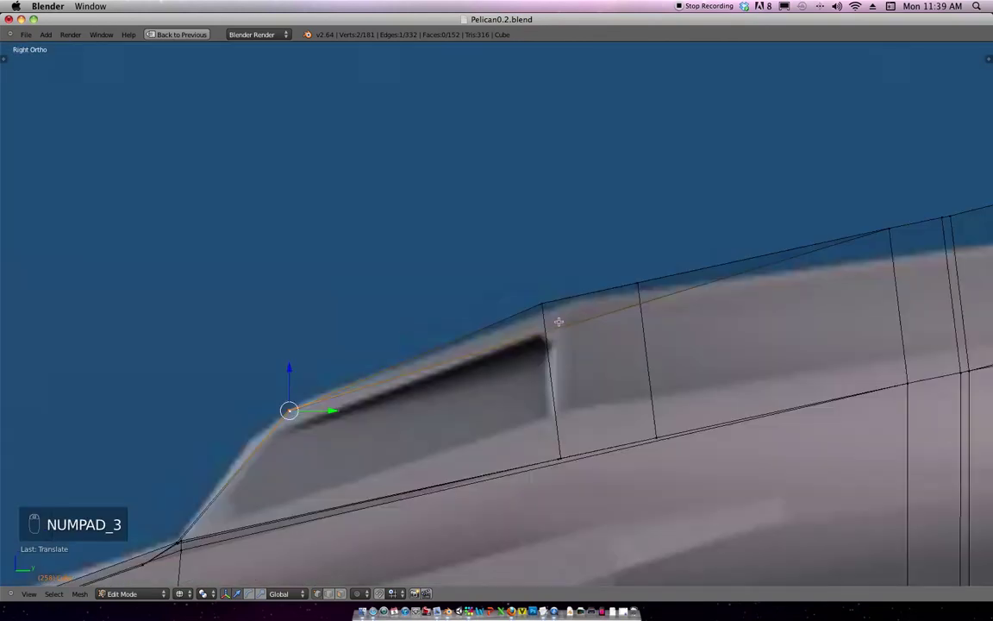
middle_click_drag(528, 341, 561, 351)
key("KP_3")
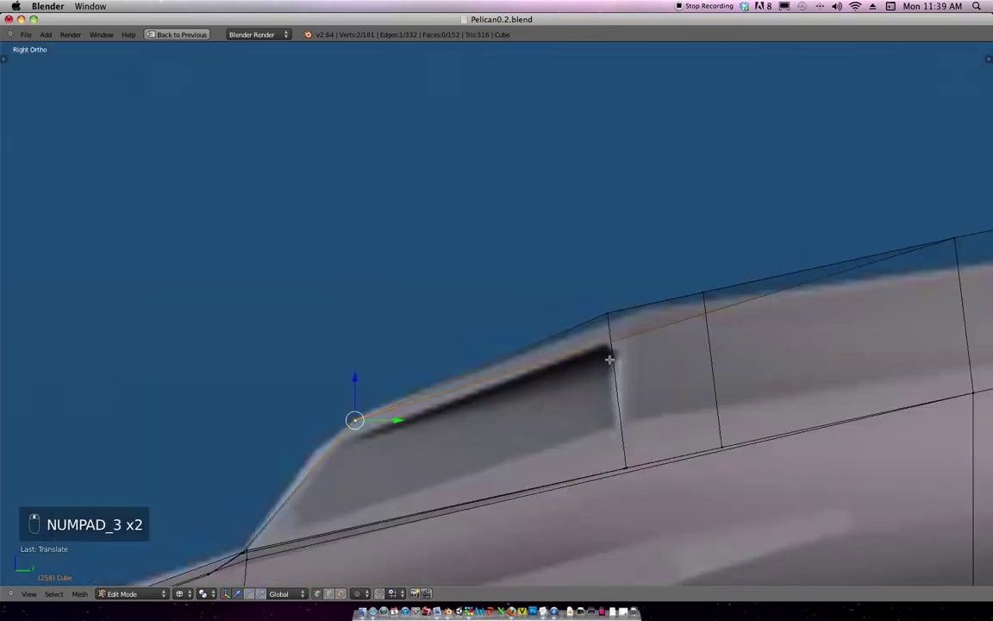
scroll(681, 309, "down", 2)
middle_click_drag(727, 287, 666, 302, "shift")
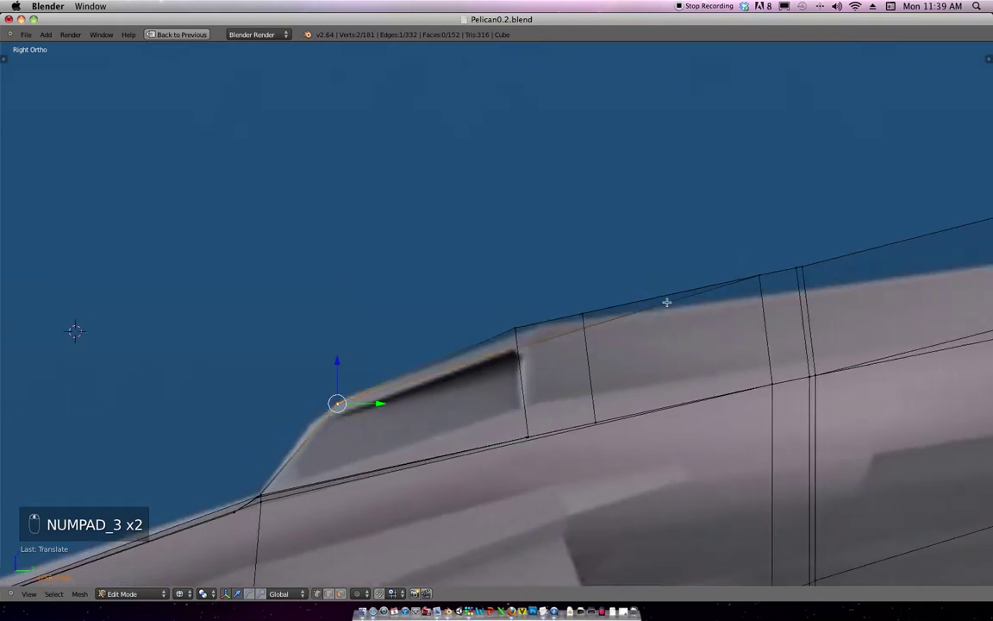
Try moving a single upper tip vertex back and up along the ridge's roof line, then undo the move.
middle_click_drag(526, 360, 458, 342)
middle_click_drag(319, 406, 454, 401)
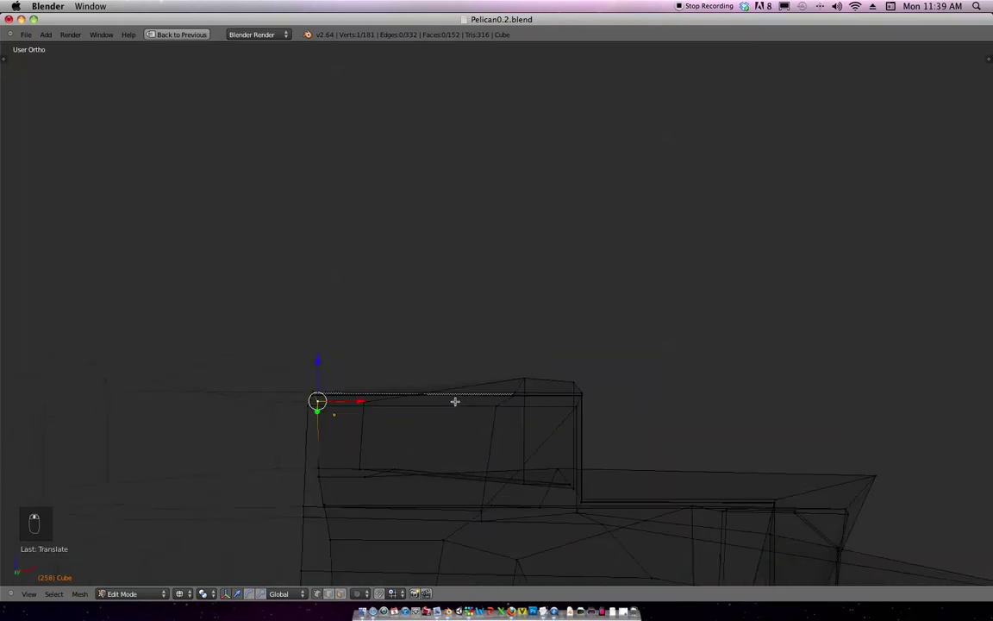
key("KP_3")
scroll(509, 401, "right", 5)
scroll(581, 392, "right", 3)
key("g")
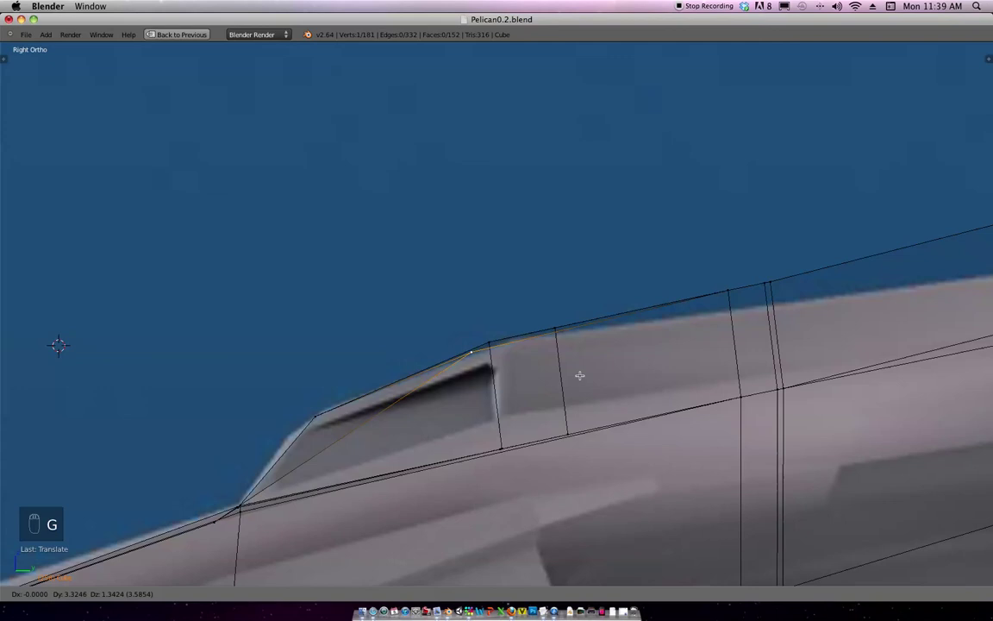
left_click(608, 368)
middle_click_drag(608, 368, 732, 374)
key("super+z")
mouse_move(668, 380)
middle_mouse_down()
mouse_move(607, 385)
mouse_move(567, 419)
mouse_move(566, 454)
mouse_move(665, 363)
mouse_move(655, 365)
middle_mouse_up()
key("KP_3")
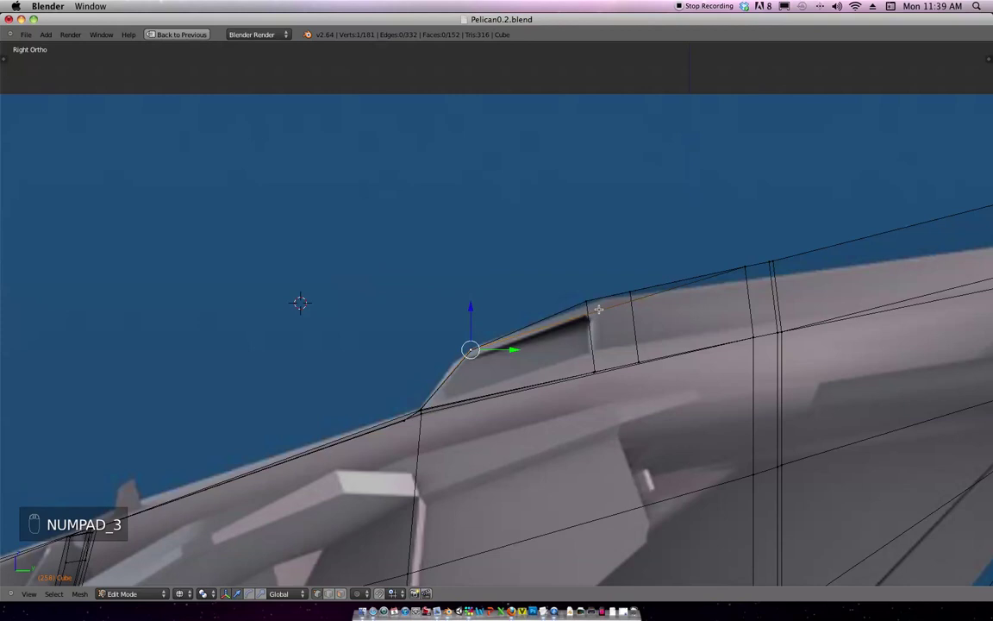
Knife-cut an edge across the ridge's top face from its outer front corner to the centre line.
mouse_move(598, 309)
middle_mouse_down()
mouse_move(643, 401)
mouse_move(642, 393)
middle_mouse_up()
key("k")
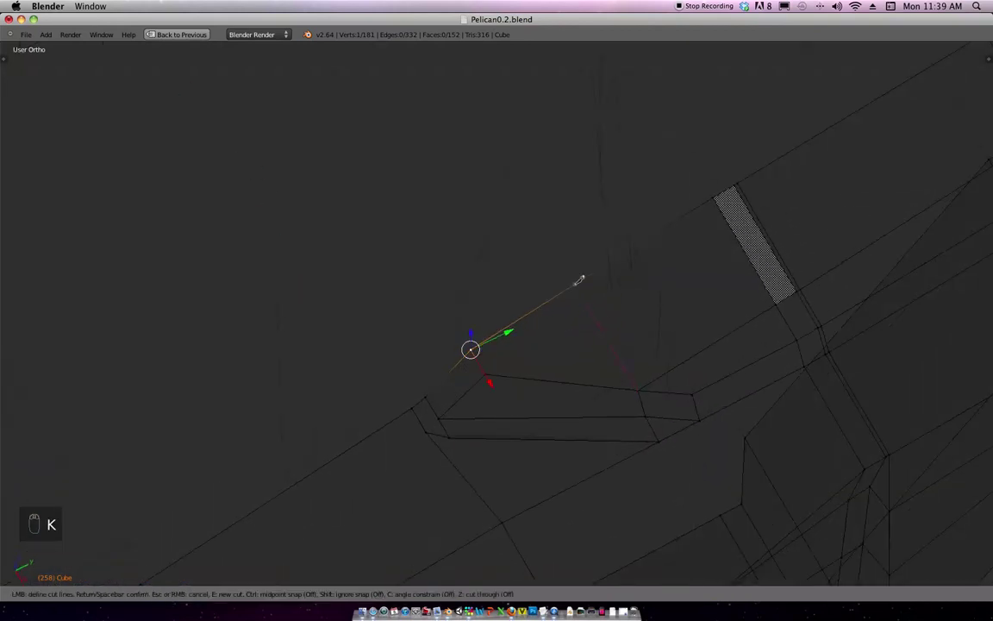
left_click(579, 284)
key("Return")
mouse_move(594, 287)
middle_mouse_down()
mouse_move(586, 265)
mouse_move(592, 269)
middle_mouse_up()
key("KP_3")
scroll(535, 333, "up", 1)
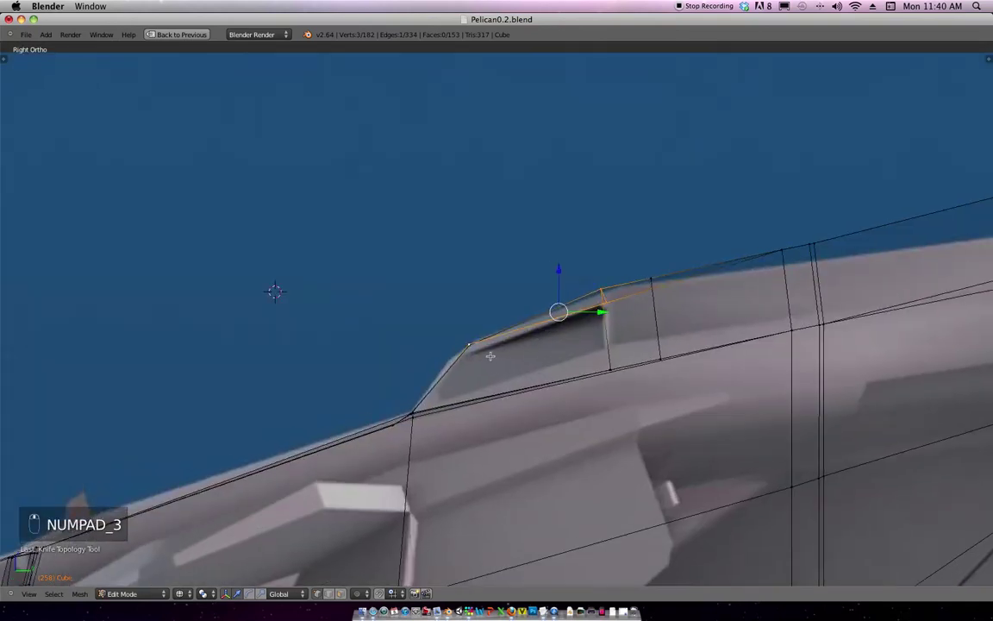
Knife-cut a lengthwise edge along the ridge's top from the front tip back past the narrow double cross edges.
key("c")
middle_click(469, 352)
mouse_move(692, 307)
middle_mouse_down("shift")
mouse_move(600, 339)
mouse_move(567, 377)
mouse_move(532, 341)
mouse_move(590, 384)
mouse_move(620, 292)
middle_mouse_up("shift")
key("z")
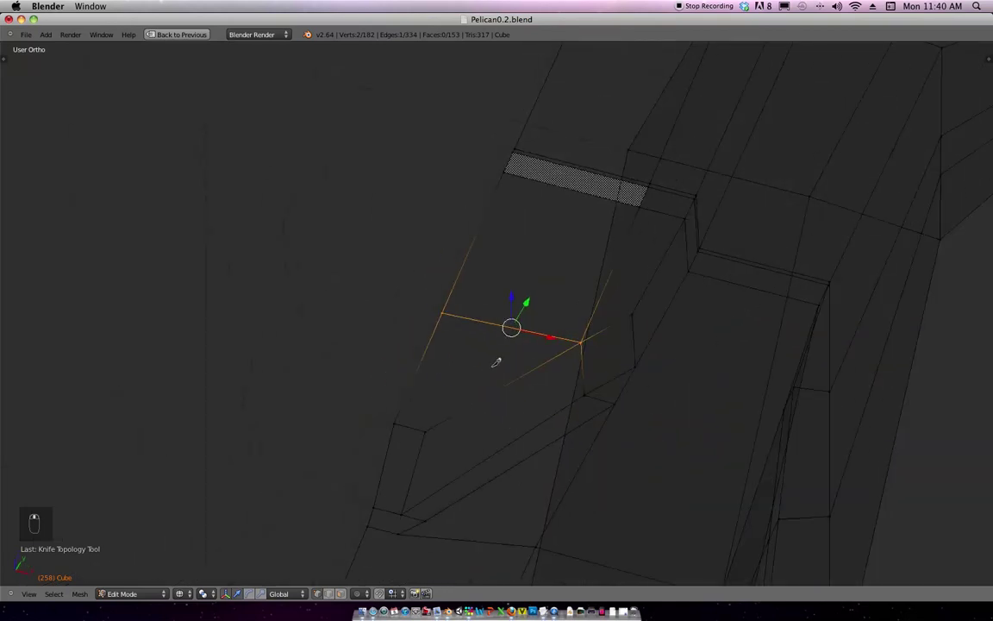
key("k")
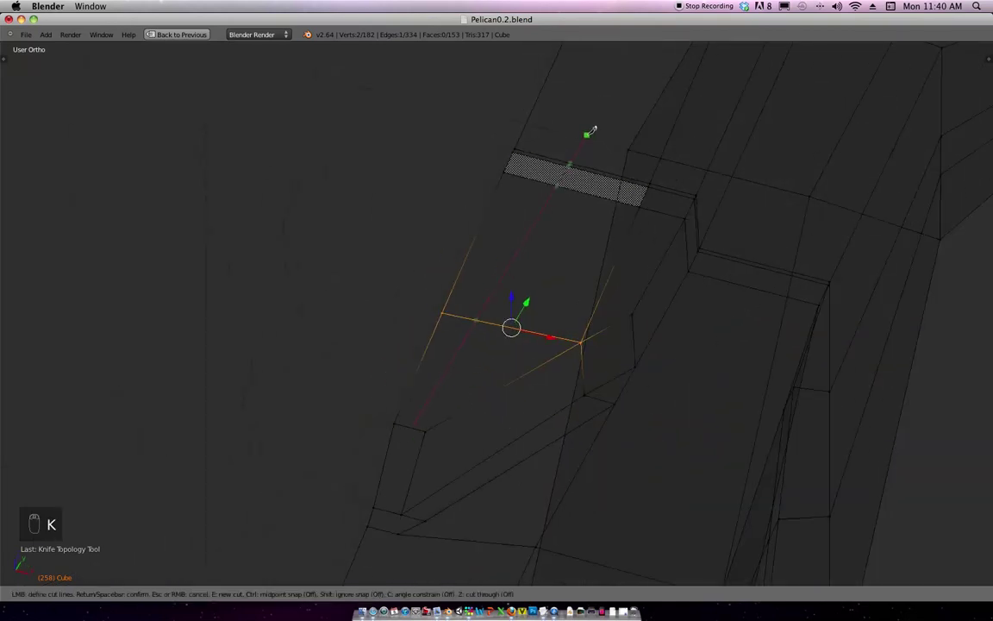
key("Return")
middle_click_drag(594, 188, 510, 186)
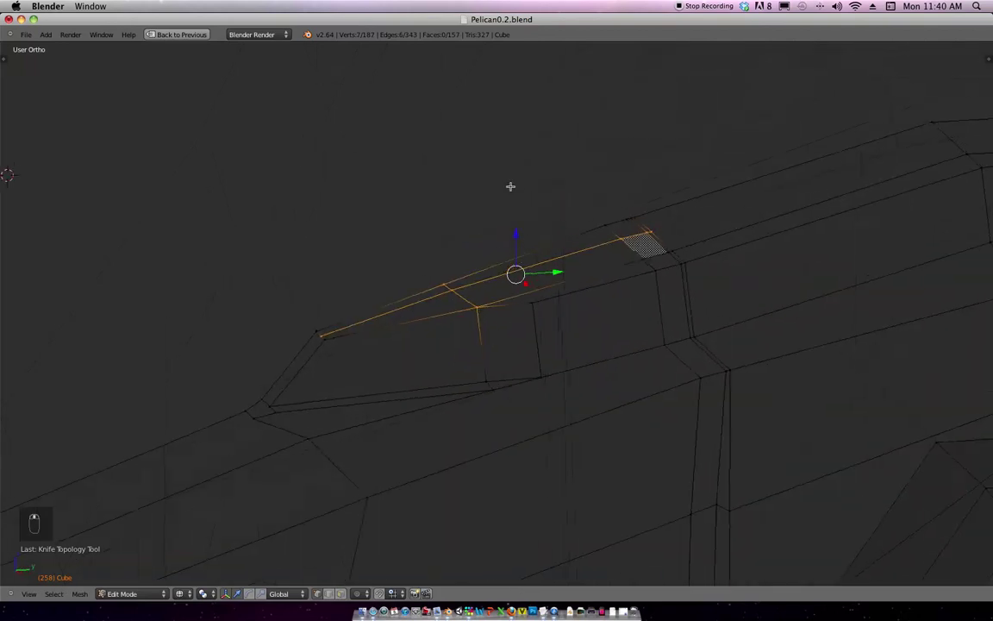
Select the two inner vertices of the new cross edge and move them up and back to the reference's roof bend.
key("KP_3")
middle_click_drag(451, 255, 626, 219, "shift")
scroll(598, 308, "up", 4)
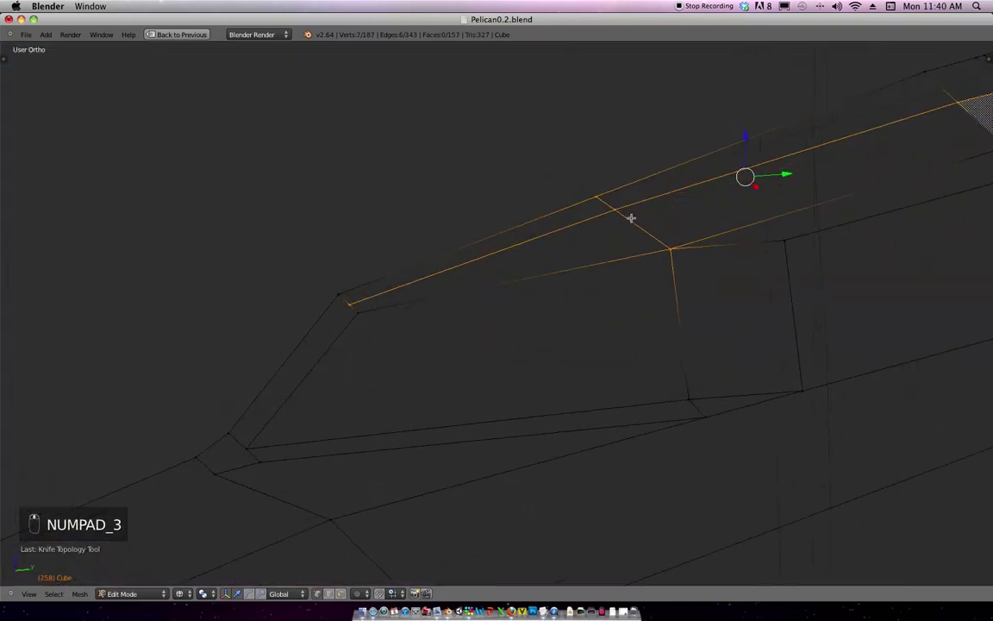
key("a")
key("a")
key("b")
left_click_drag(635, 222, 581, 175)
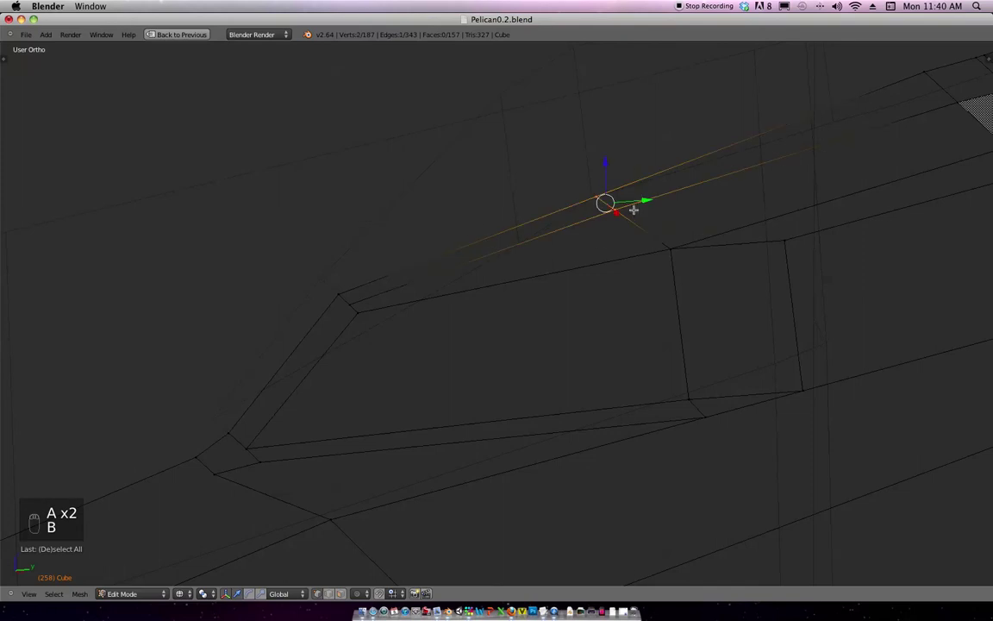
key("KP_3")
key("g")
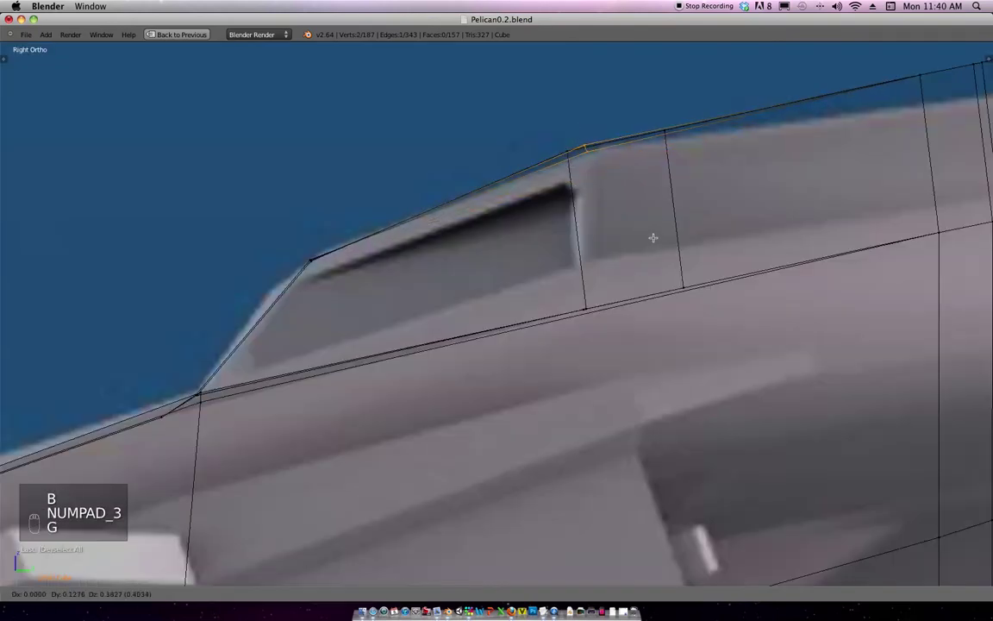
left_click(664, 236)
scroll(530, 279, "up", 5)
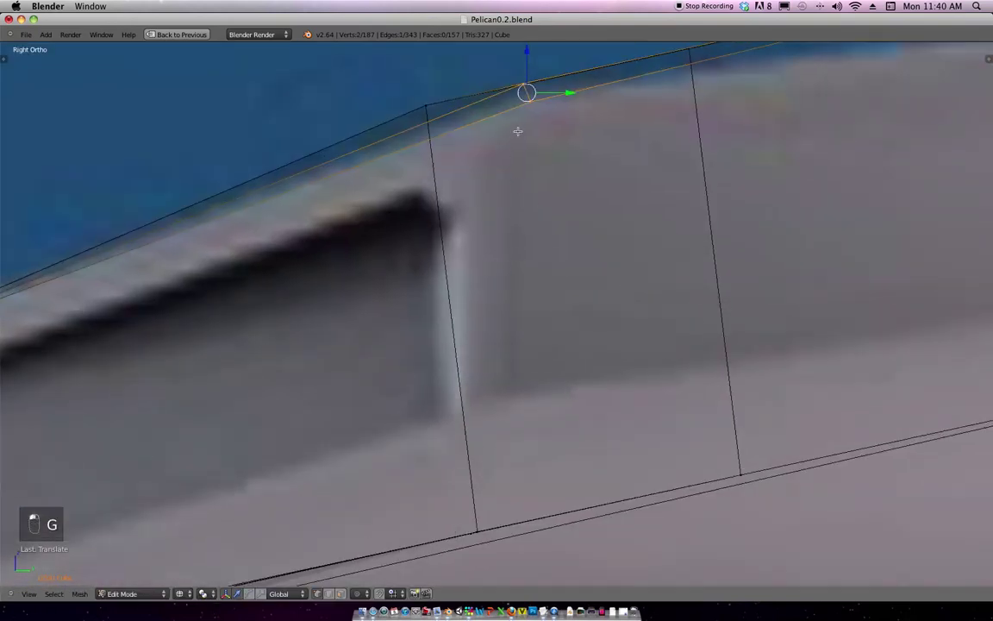
Fine-tune the roof-bend vertices individually so they sit together on the reference's top edge in side view.
key("g")
left_click(556, 135)
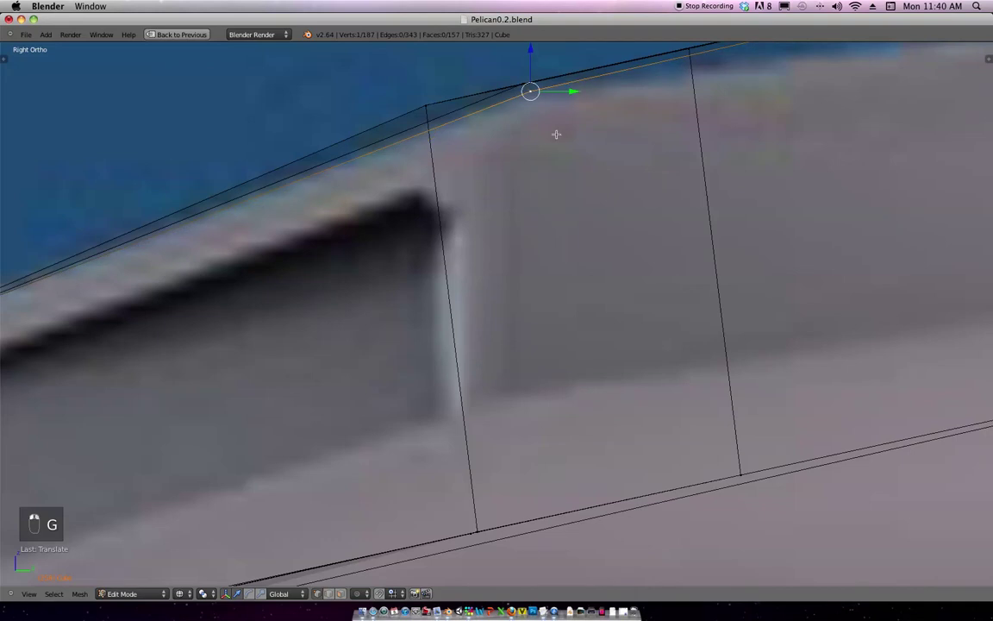
key("g")
key("g")
left_click(523, 93)
scroll(601, 73, "down", 5)
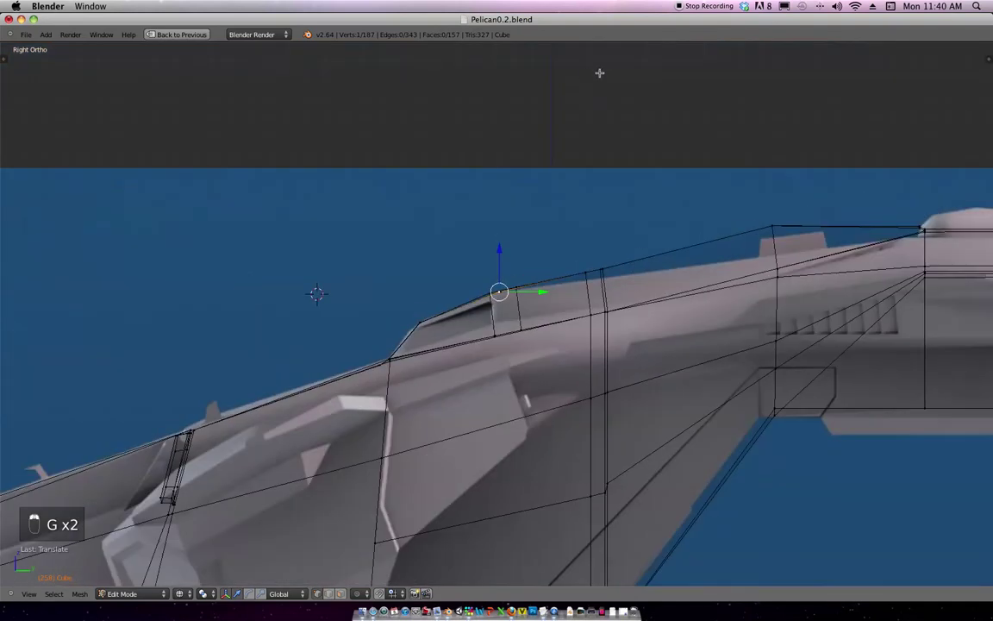
scroll(553, 192, "up", 6)
scroll(553, 191, "down", 3)
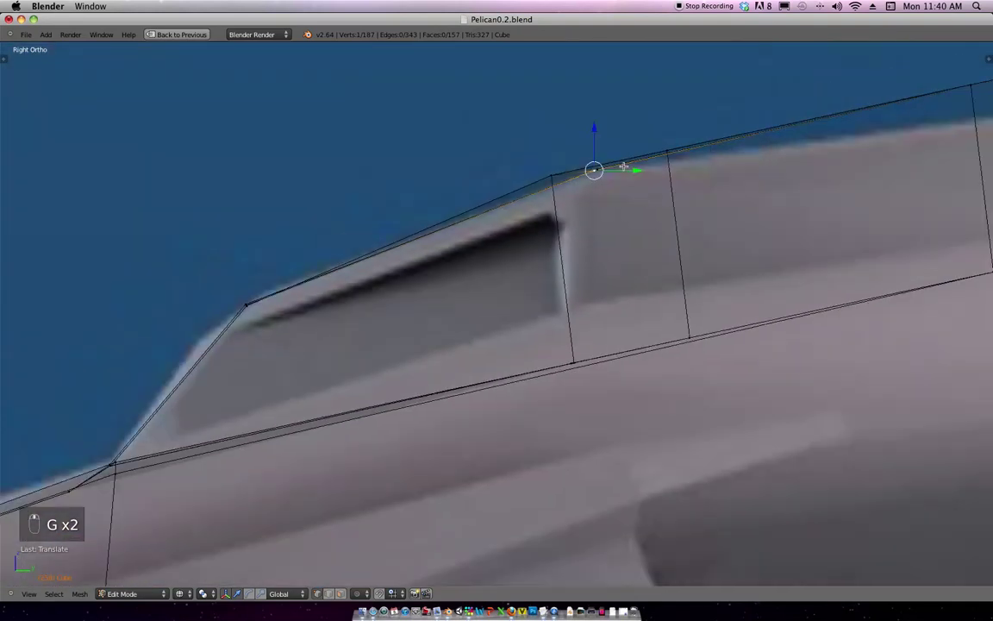
Lower the ridge's outer top corner vertex and the next one behind it along Z to the reference's roof line.
right_click(553, 187)
key("g")
key("z")
left_click(599, 202)
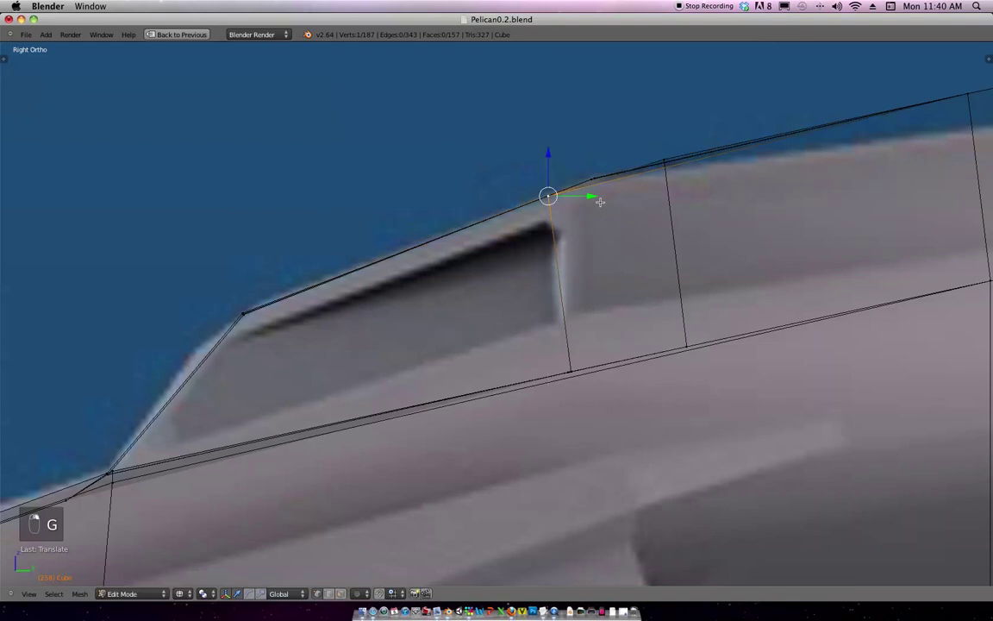
scroll(639, 184, "down", 1)
scroll(639, 183, "down", 1)
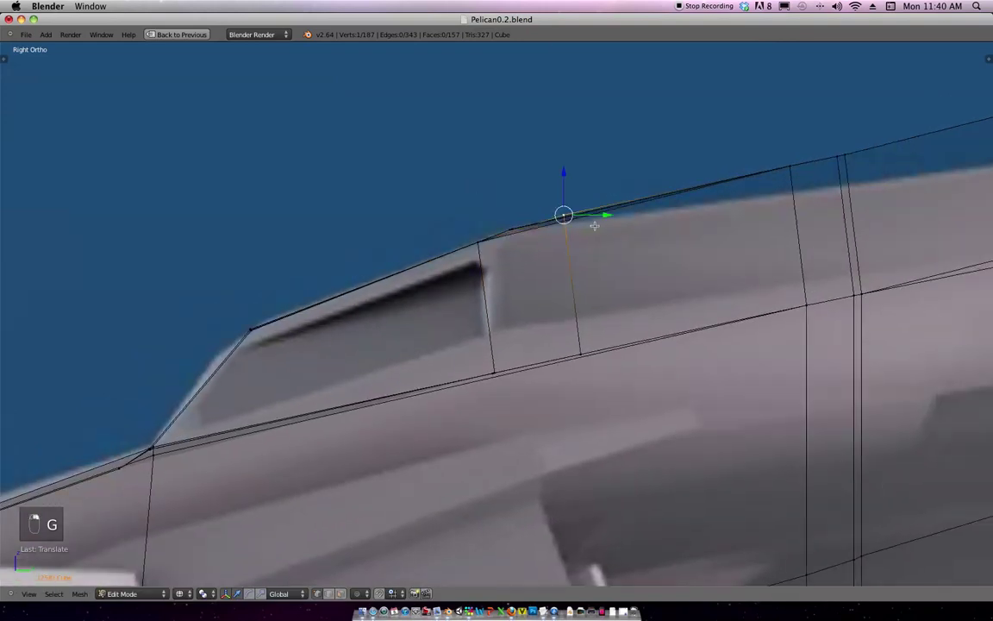
key("g")
key("z")
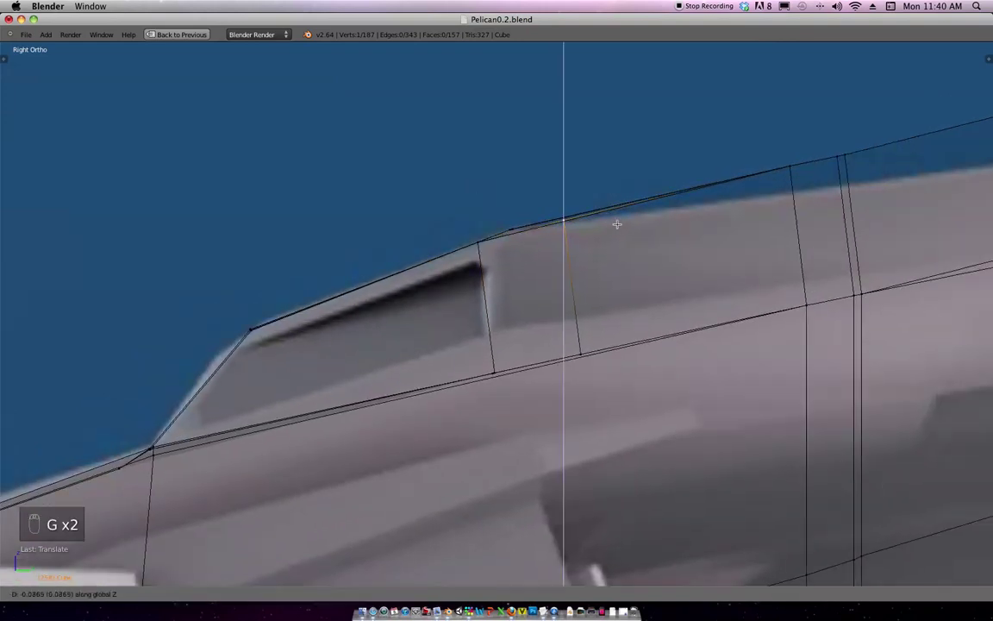
left_click(614, 221)
Move the whole hull in Object Mode onto the dropship's front-view drawing in the reference sheet.
middle_click_drag(615, 221, 641, 266)
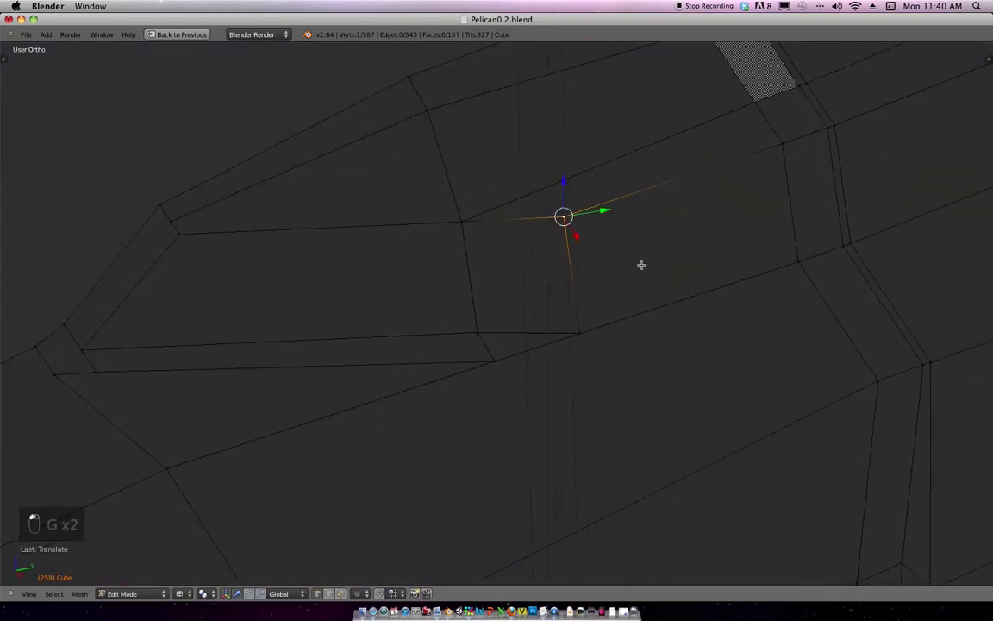
scroll(645, 210, "down", 4)
scroll(613, 222, "down", 3)
key("KP_1")
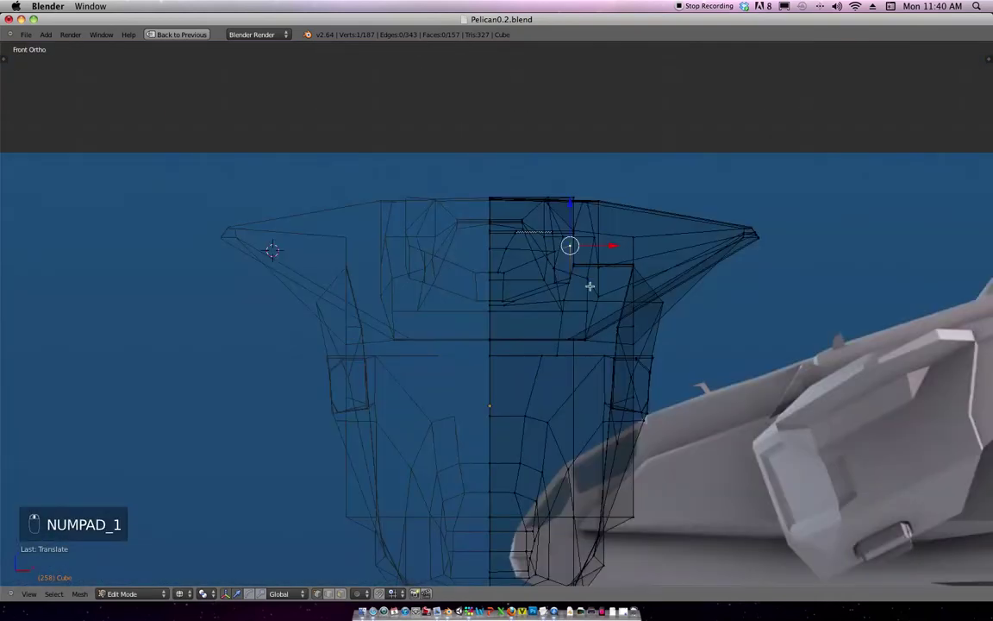
scroll(647, 242, "down", 5)
middle_click_drag(628, 196, 514, 162, "shift")
middle_click_drag(656, 244, 580, 249, "shift")
scroll(581, 249, "left", 5)
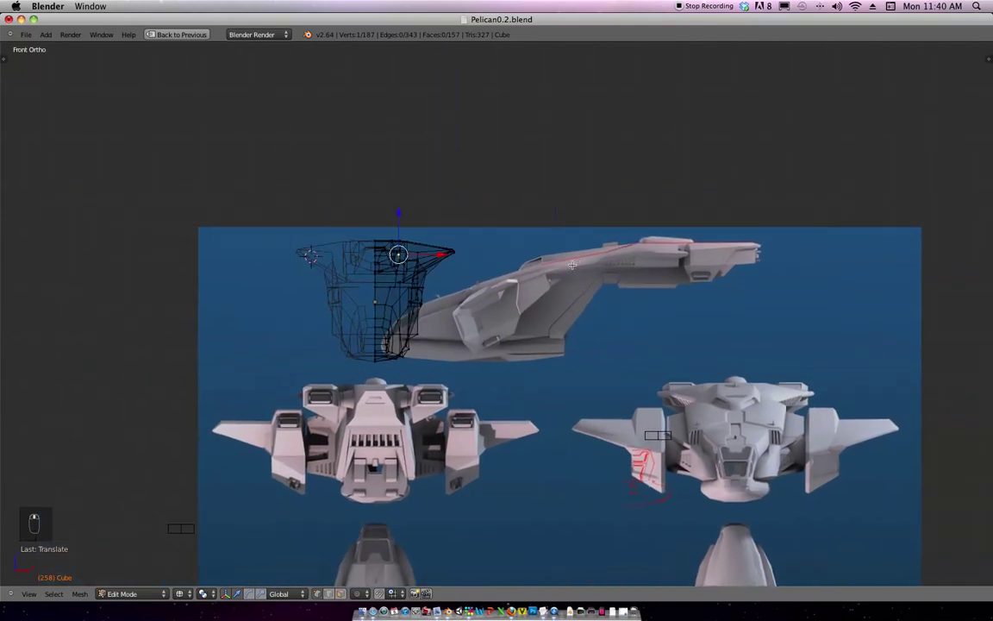
key("Tab")
key("g")
key("g")
left_click(854, 431)
Align the hull precisely with the front-view reference by moving it along X and along Z.
key("g")
key("x")
left_click(848, 410)
key("g")
key("z")
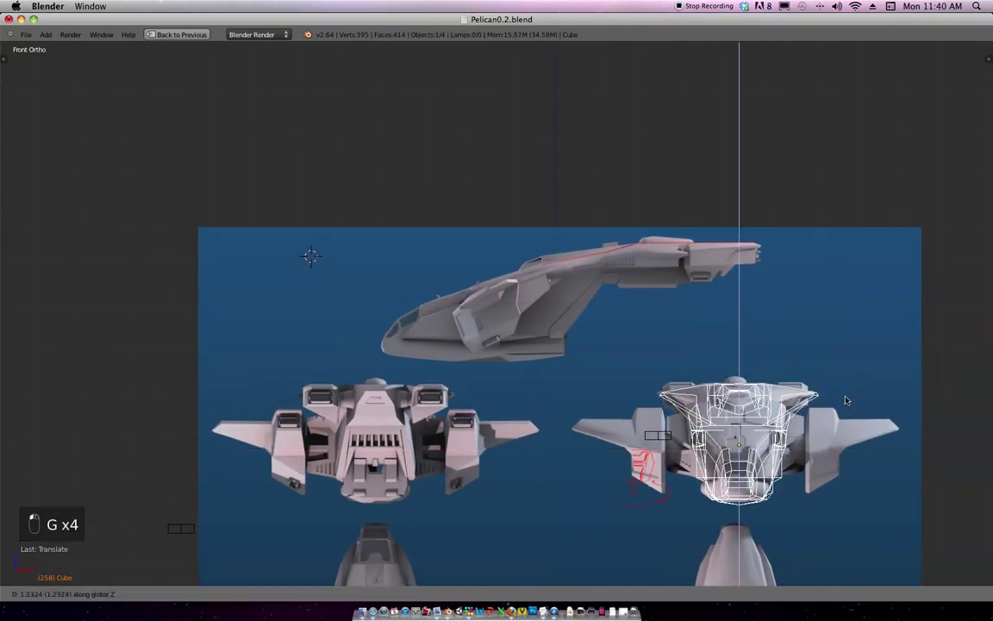
left_click(844, 401)
middle_click_drag(853, 351, 755, 304, "shift")
middle_click_drag(755, 303, 853, 440, "ctrl")
middle_click_drag(860, 454, 463, 197, "shift")
key("g")
key("x")
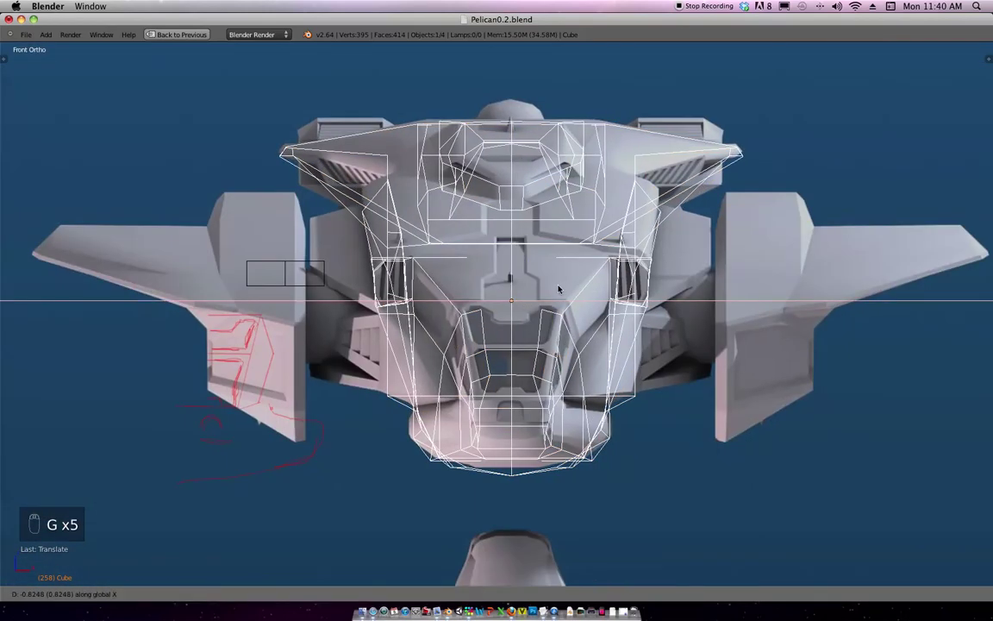
left_click(554, 290)
middle_click_drag(577, 284, 600, 326, "shift")
key("g")
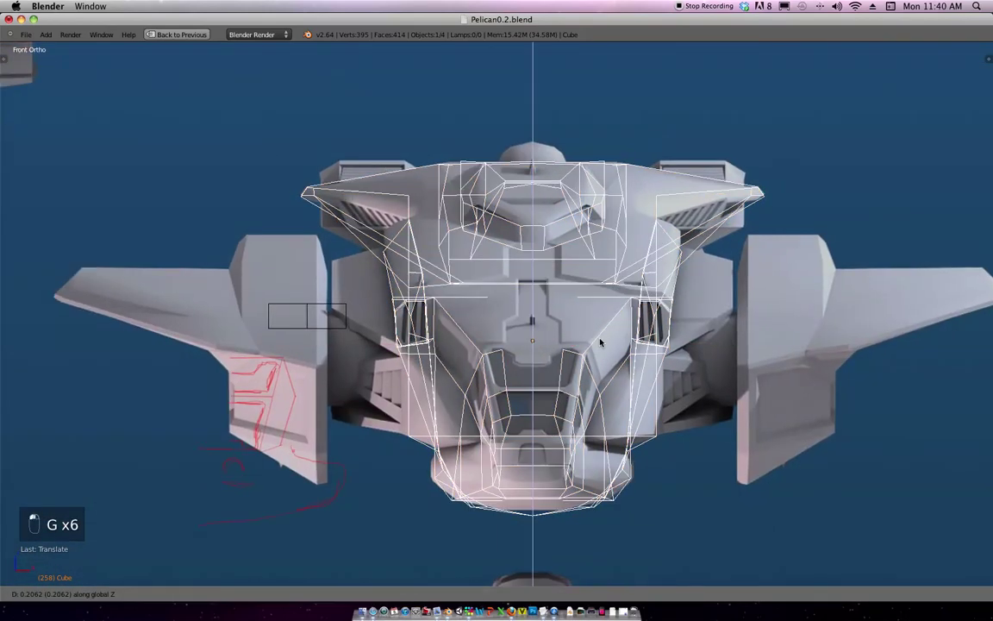
left_click(599, 321)
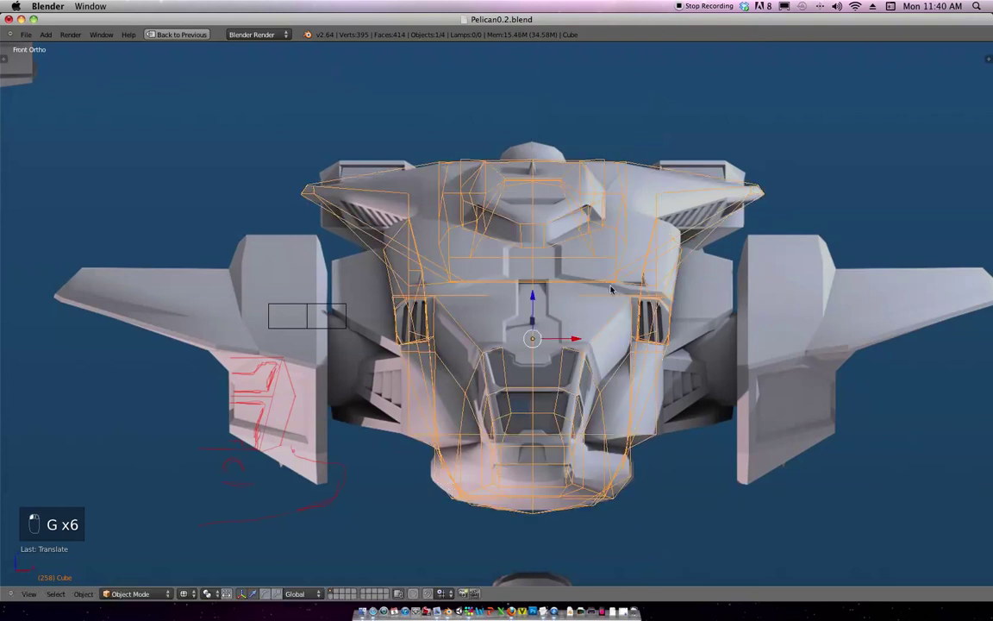
In Edit Mode, select the nose, lower hull and tail vertices around the raised ridge and hide them.
scroll(633, 315, "up", 3)
key("Tab")
scroll(634, 315, "down", 3)
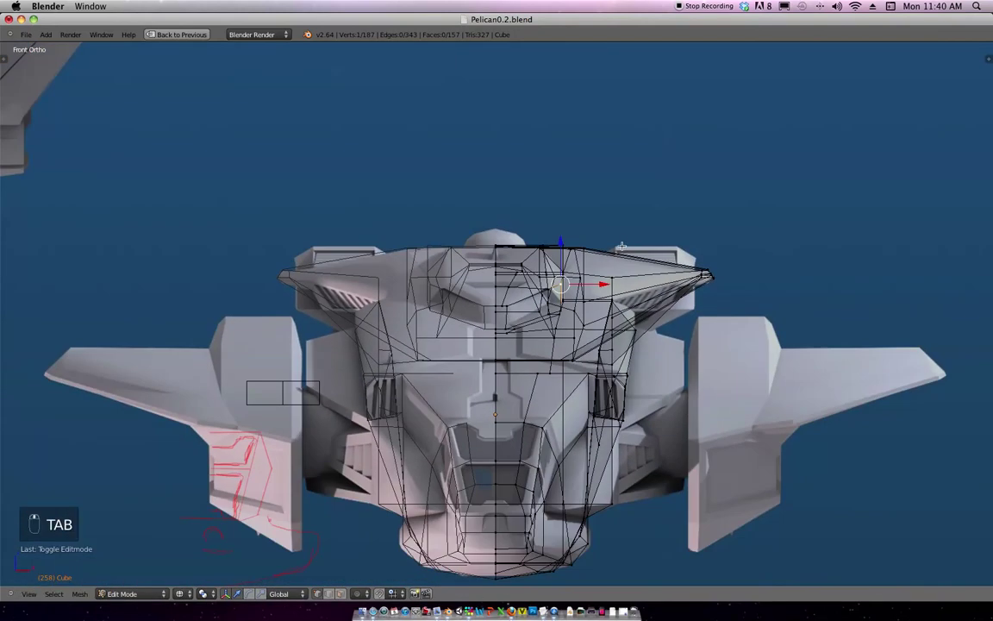
key("Tab")
key("Tab")
middle_click_drag(603, 269, 570, 315)
key("a")
key("a")
key("a")
key("a")
key("b")
left_click_drag(642, 469, 286, 335)
key("b")
left_click_drag(831, 354, 653, 221)
key("b")
left_click_drag(664, 353, 629, 297)
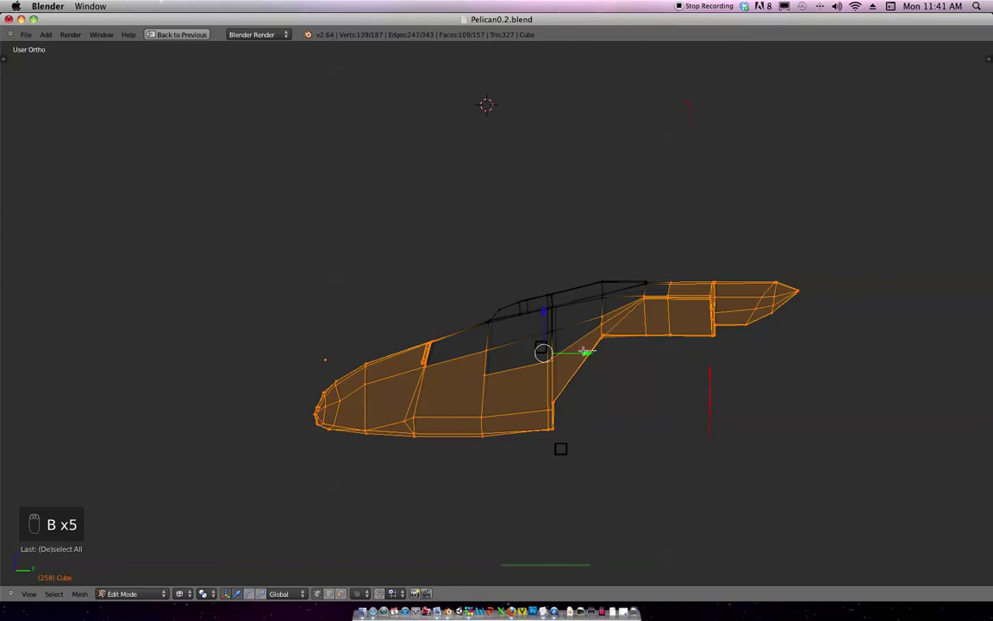
key("b")
key("h")
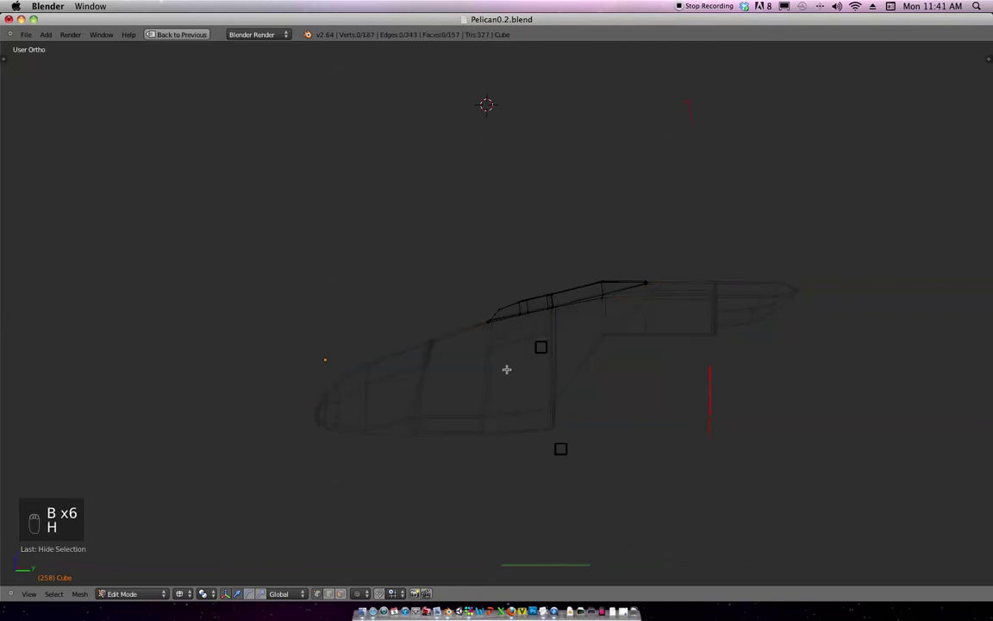
Hide the remaining outer hull vertices beside the ridge and bring the isolated ridge up close in front view.
middle_click_drag(600, 428, 579, 365)
key("b")
left_click_drag(573, 360, 550, 338)
key("b")
left_click_drag(544, 296, 557, 273)
key("b")
left_click_drag(545, 222, 576, 234)
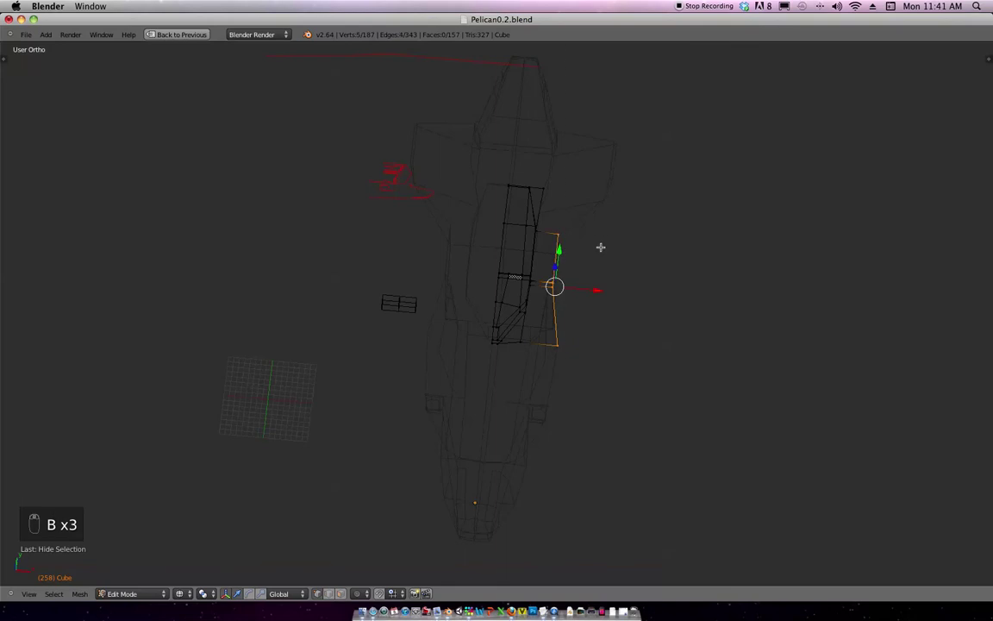
key("h")
middle_click_drag(614, 267, 590, 310)
key("h")
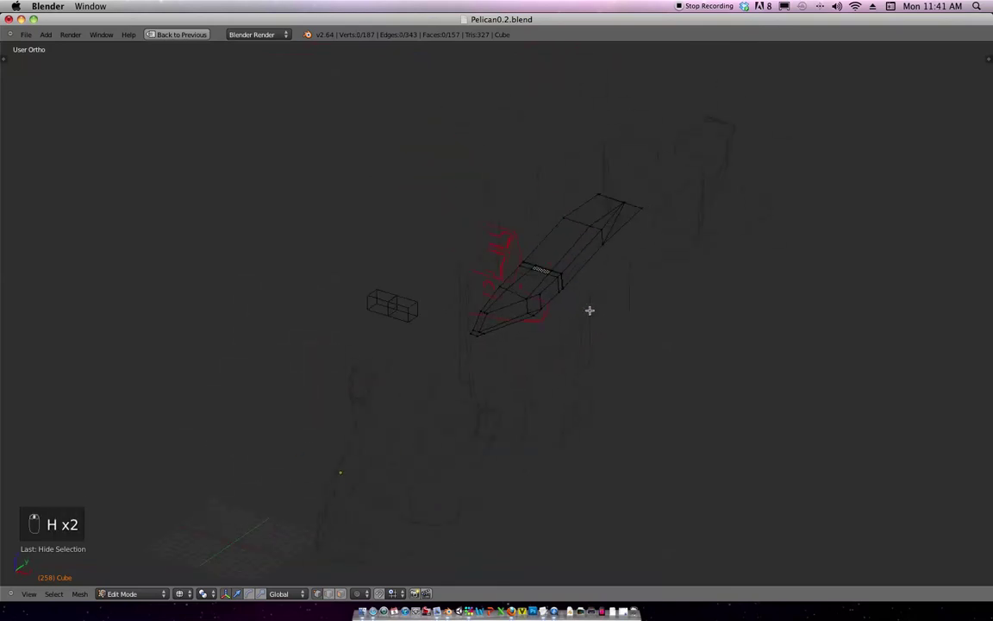
key("KP_1")
scroll(614, 308, "up", 7)
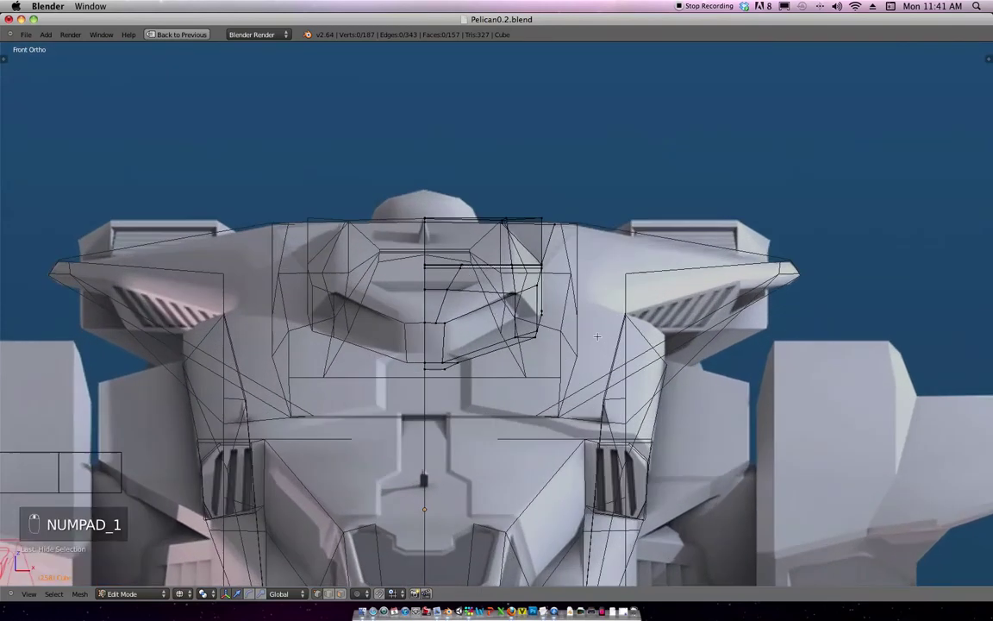
Turn off the Mirror modifier's display in Edit Mode and return to the enlarged front view of the isolated ridge.
scroll(615, 308, "down", 5)
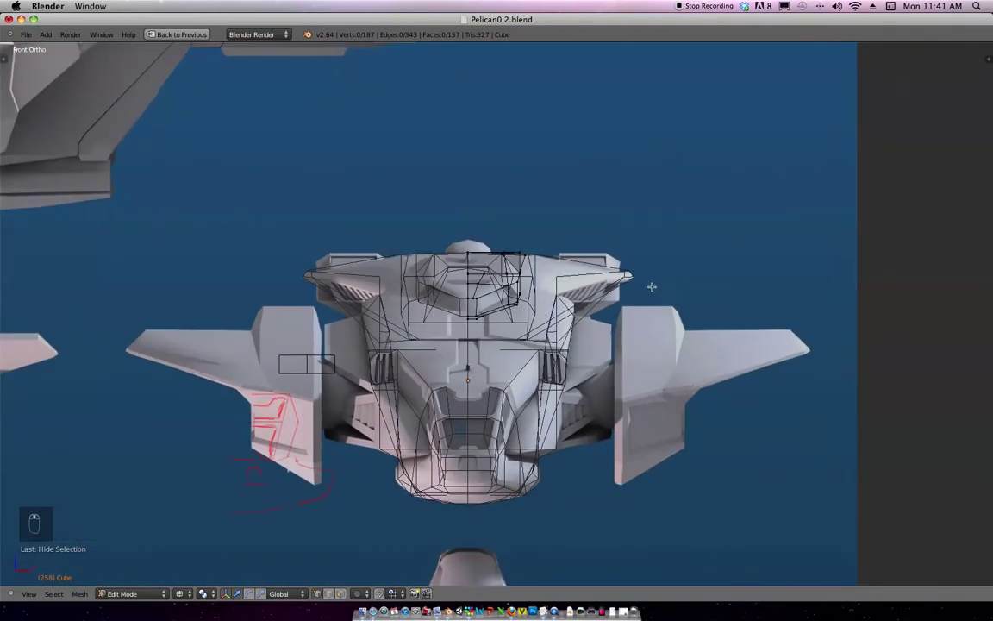
key("n")
key("n")
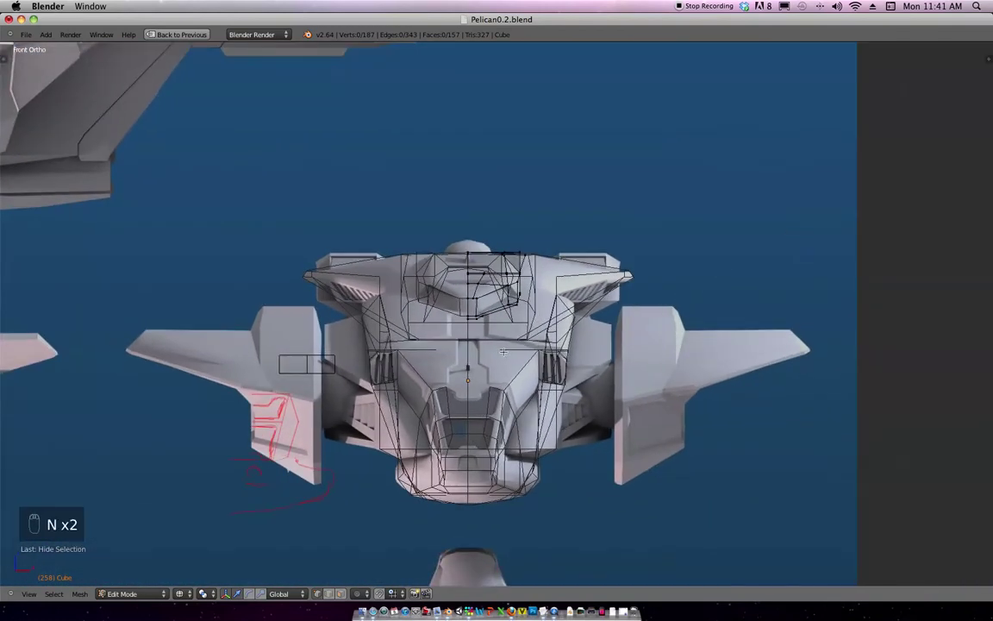
key("ctrl+Down")
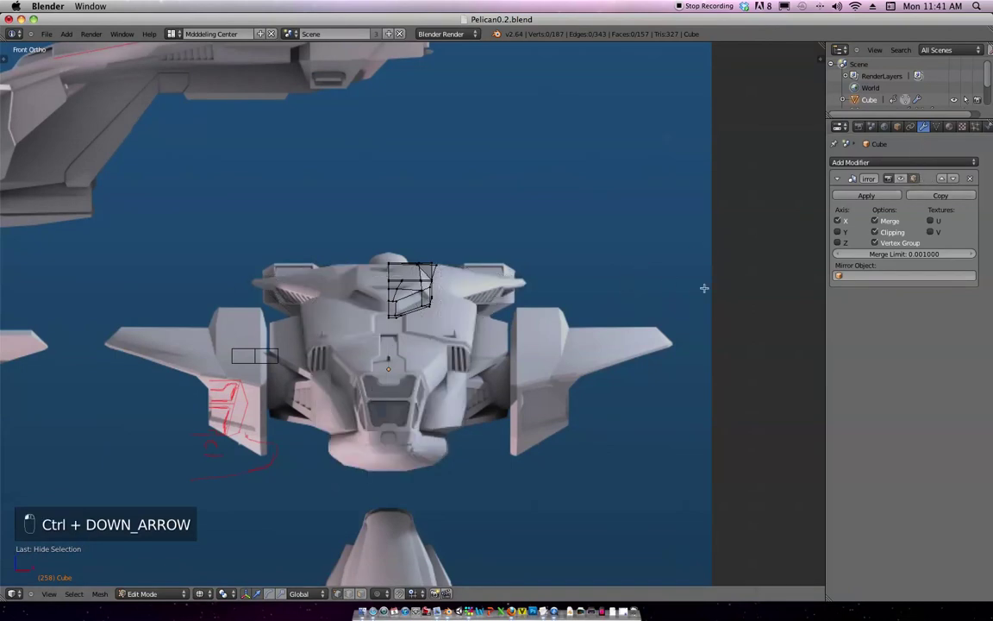
key("ctrl+Down")
scroll(686, 240, "up", 8)
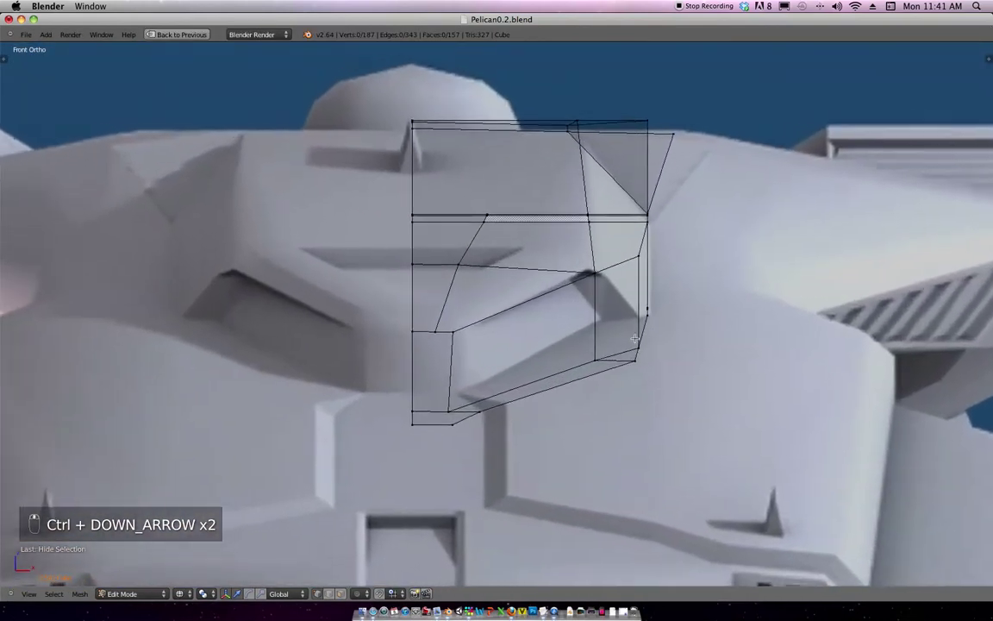
Move the ridge's lower vertex beside the centre line along X and Z onto the lower inner corner of the reference's recess.
scroll(635, 338, "down", 1)
right_click(462, 406)
key("g")
key("x")
left_click(515, 387)
key("g")
key("z")
left_click(517, 367)
key("g")
key("x")
left_click(521, 359)
key("g")
key("z")
left_click(521, 357)
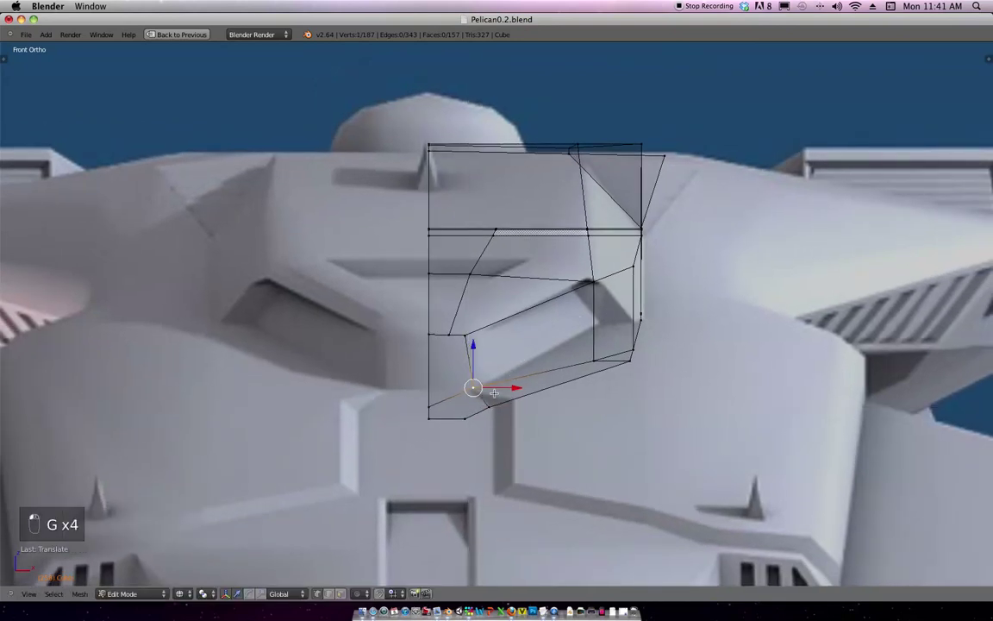
Knife-cut an edge from the recess's lower inner corner to the centre line and adjust the new vertex along Z.
key("k")
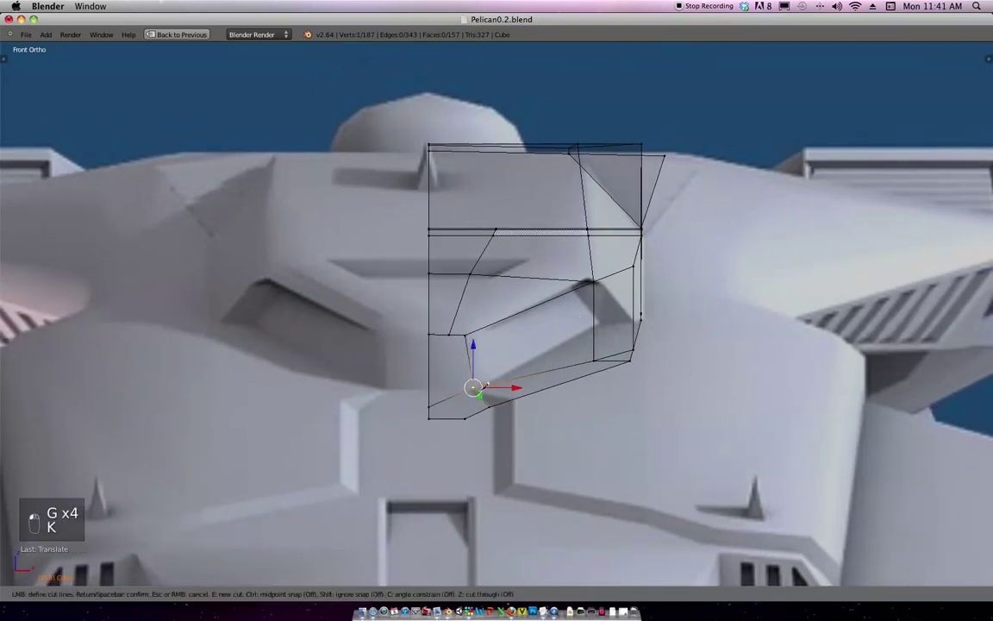
left_click(430, 385)
left_click(470, 362)
key("Return")
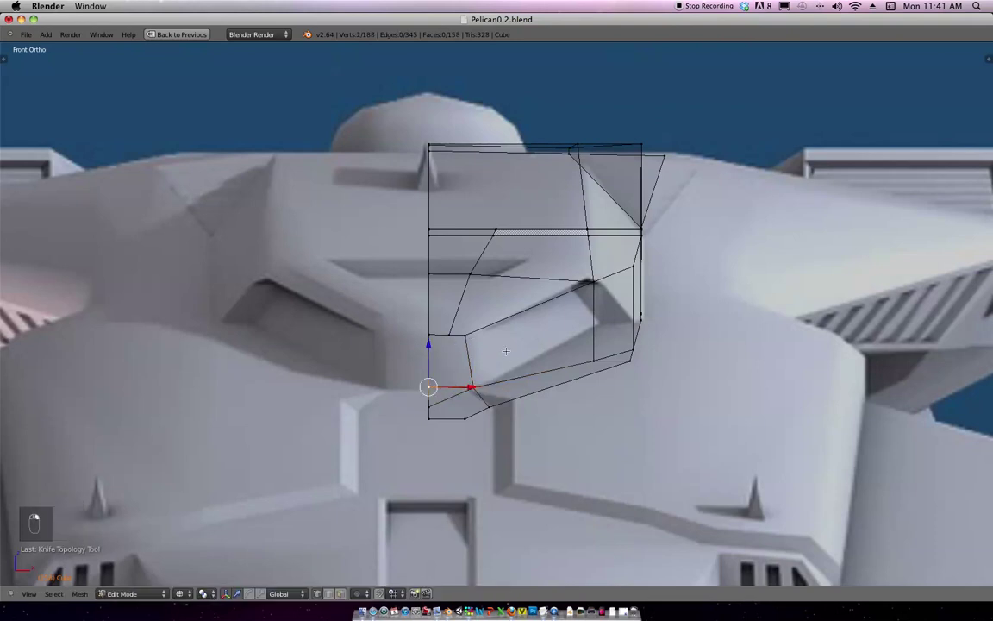
key("g")
key("z")
left_click(510, 355)
middle_click_drag(522, 350, 508, 362, "shift")
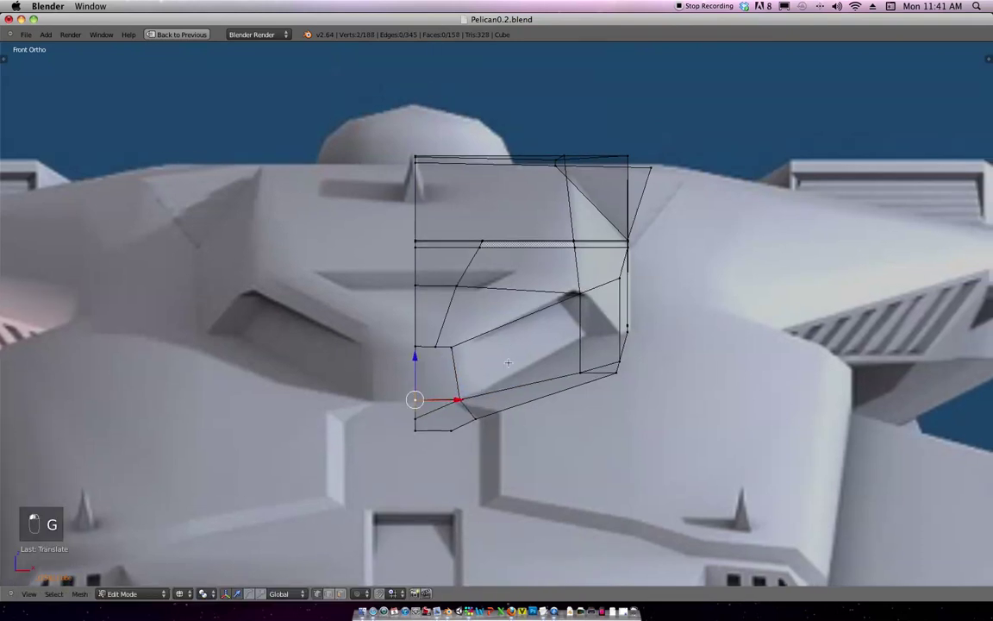
Raise the recess's lower outer corner vertex along Z and shift the neighbouring vertex outward towards the ridge's side contour.
right_click(595, 366)
key("g")
key("z")
left_click(621, 373)
middle_click_drag(627, 359, 700, 366)
key("g")
left_click(706, 368)
key("KP_1")
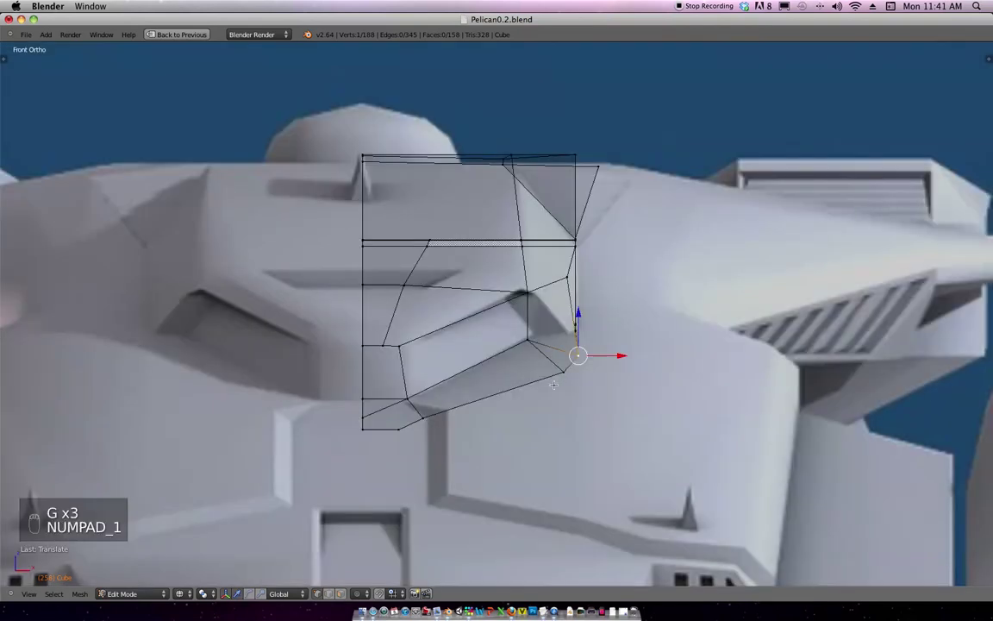
Select the recess's lower outer corner vertex and reposition it in depth from an angled view.
middle_click_drag(556, 380, 565, 351)
key("KP_1")
scroll(591, 339, "down", 2)
scroll(579, 335, "up", 3)
scroll(565, 352, "up", 1)
right_click(564, 351)
middle_click_drag(508, 323, 485, 412)
key("g")
left_click(542, 402)
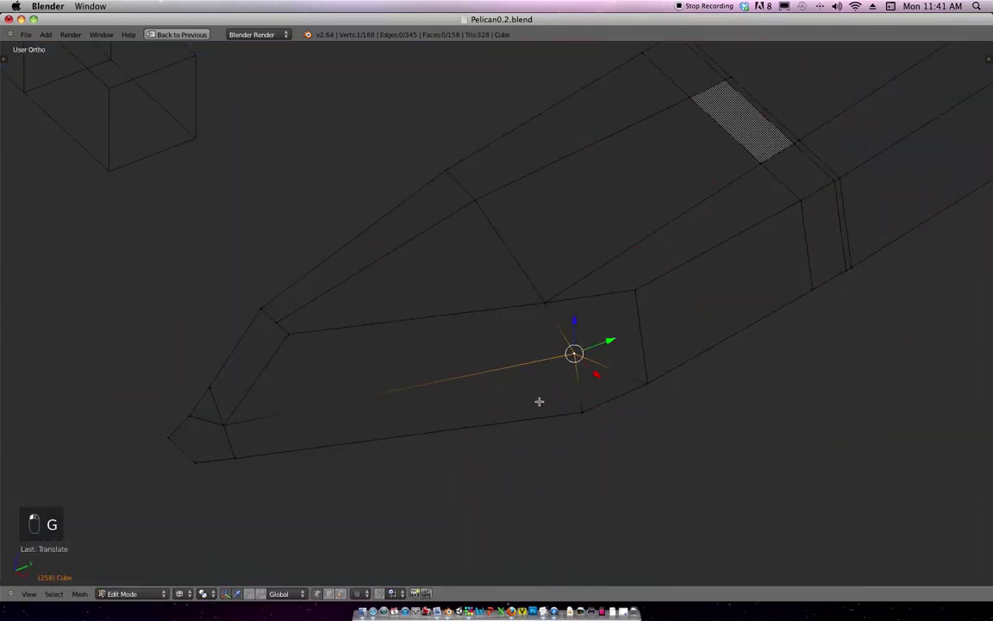
Align the recess's lower outer corner vertex with the front-view reference by moving it along Z and X.
key("KP_1")
key("g")
key("z")
left_click(531, 405)
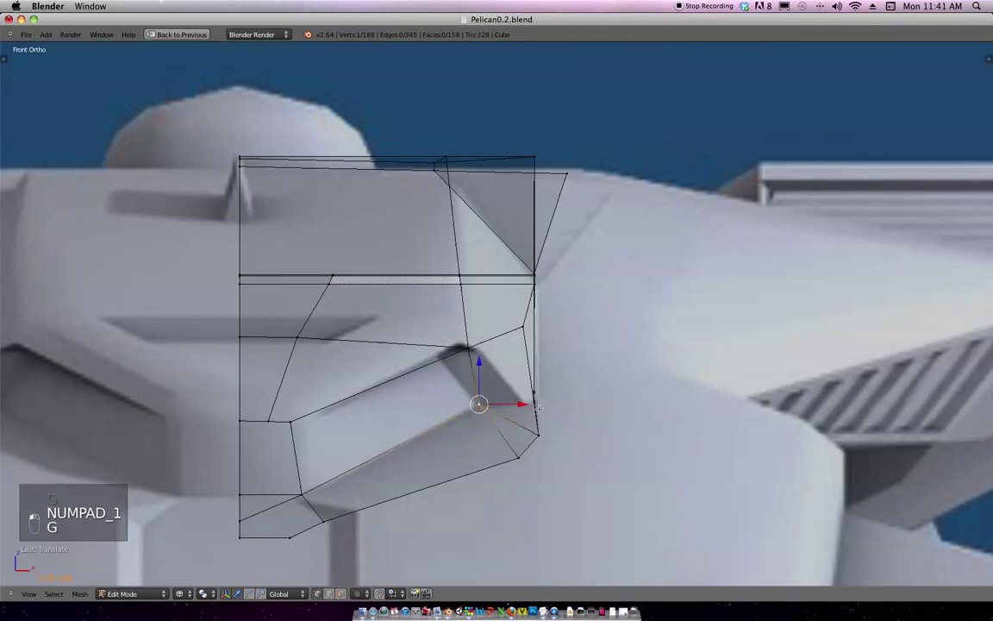
key("g")
key("x")
left_click(532, 414)
key("g")
key("z")
left_click(536, 416)
Knife-cut a diagonal edge from the recess's upper outer corner to the vertex on the ridge's outer side.
middle_click_drag(536, 417, 485, 377, "shift")
scroll(562, 432, "down", 1)
scroll(562, 414, "up", 1)
key("KP_1")
key("KP_1")
key("k")
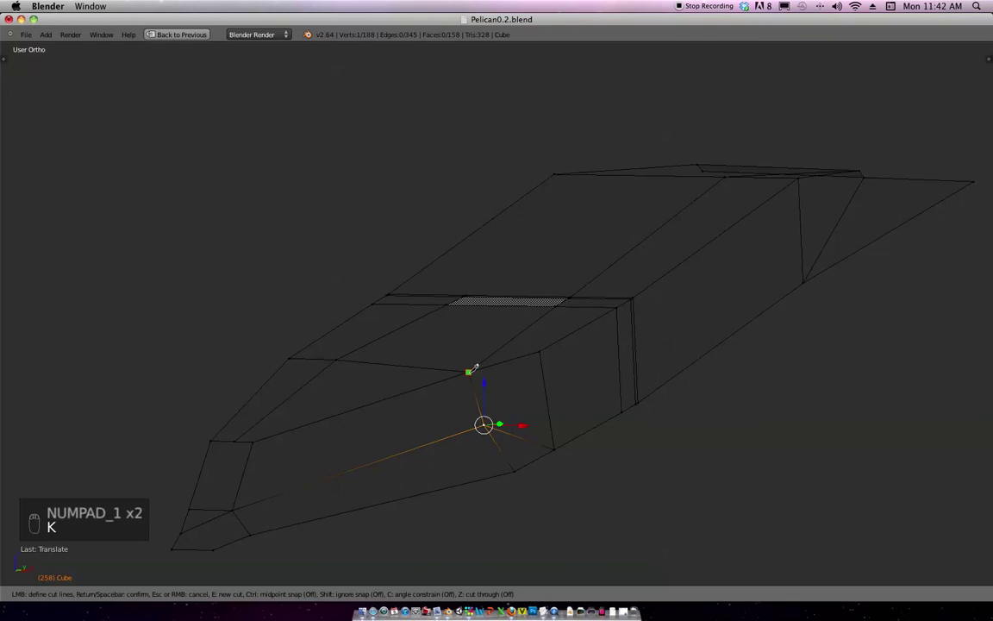
left_click(470, 371)
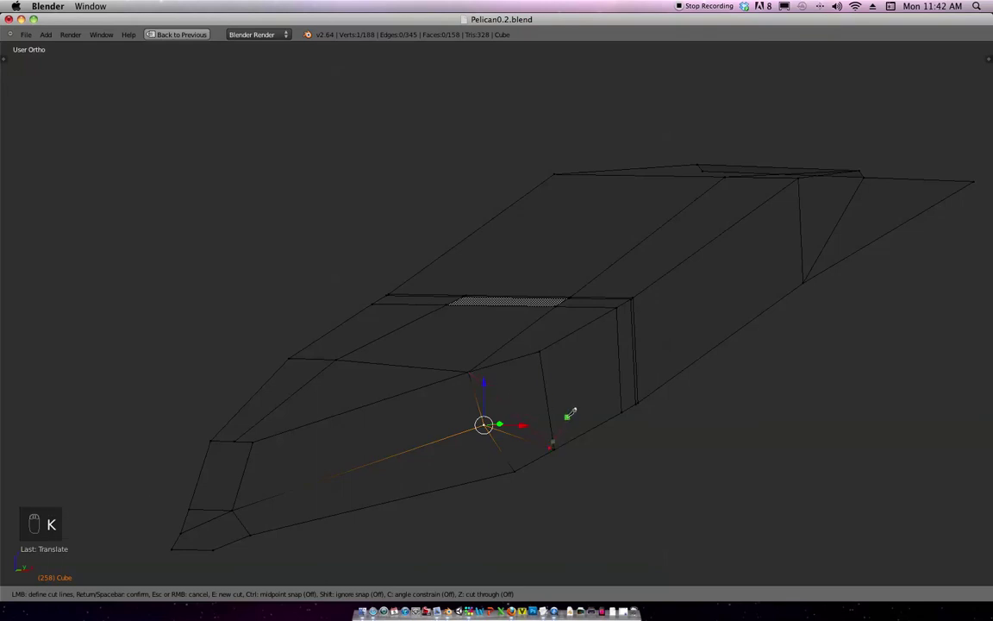
key("Escape")
key("k")
key("Return")
middle_click_drag(589, 412, 601, 397)
key("KP_1")
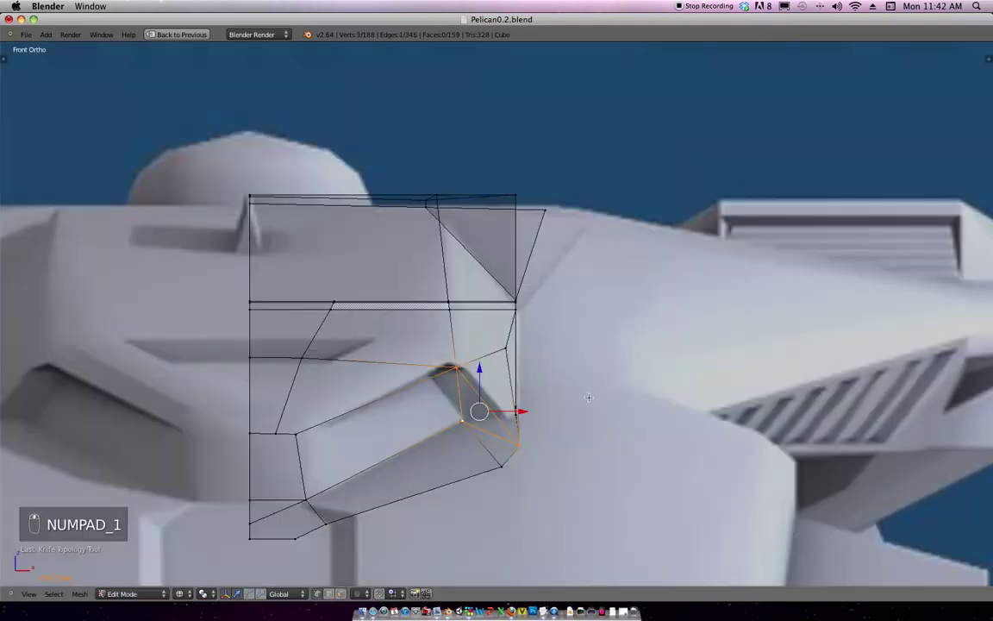
Raise the diagonal's outer end vertex and nudge the recess's upper corner vertex to match the front-view reference.
scroll(556, 369, "up", 2)
right_click(503, 409)
right_click(544, 447)
right_click(464, 360, "shift")
key("g")
left_click(524, 407)
right_click(470, 339)
key("g")
key("z")
left_click(478, 353)
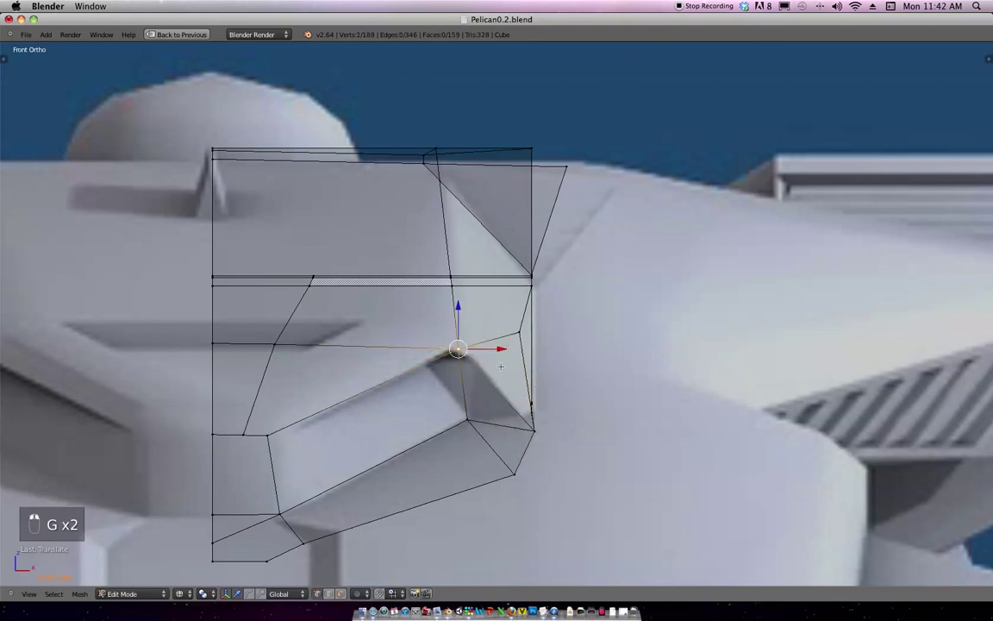
Knife-cut a lengthwise edge across the recess face, from its outer side edge to its inner side edge.
middle_click_drag(484, 351, 423, 413)
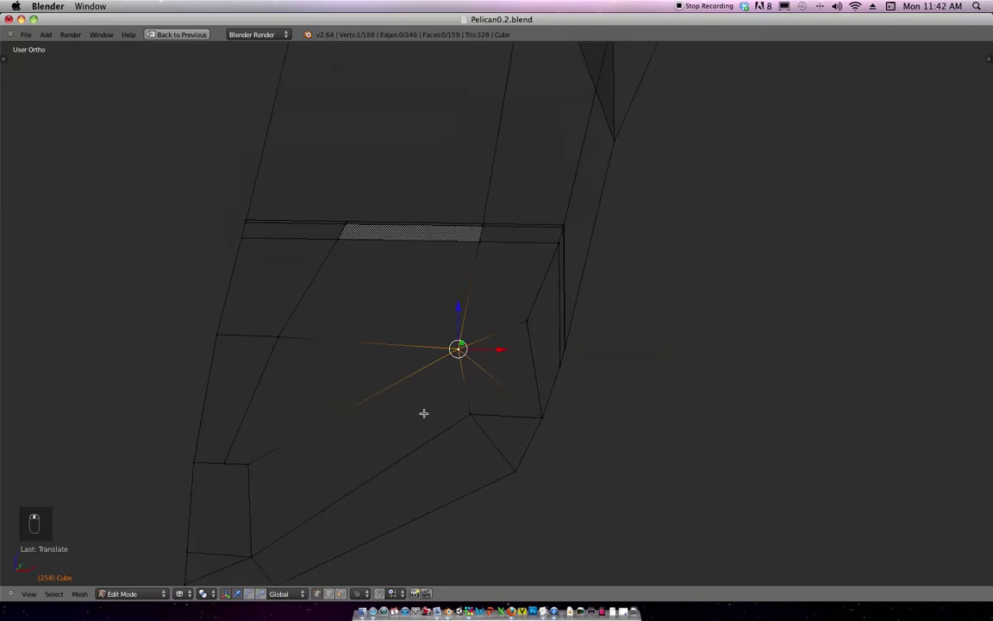
key("k")
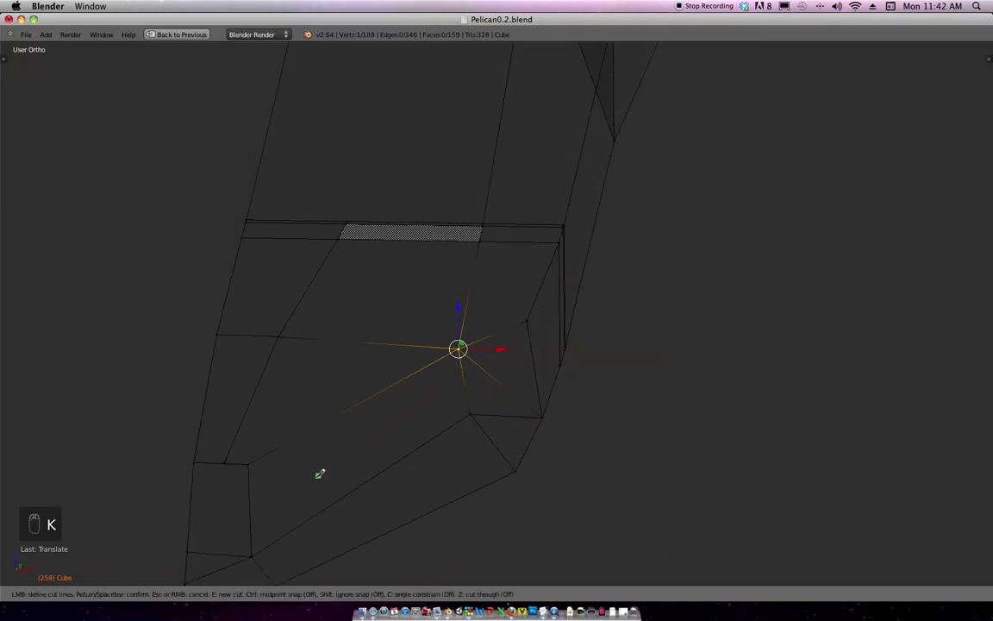
left_click(251, 504)
key("Return")
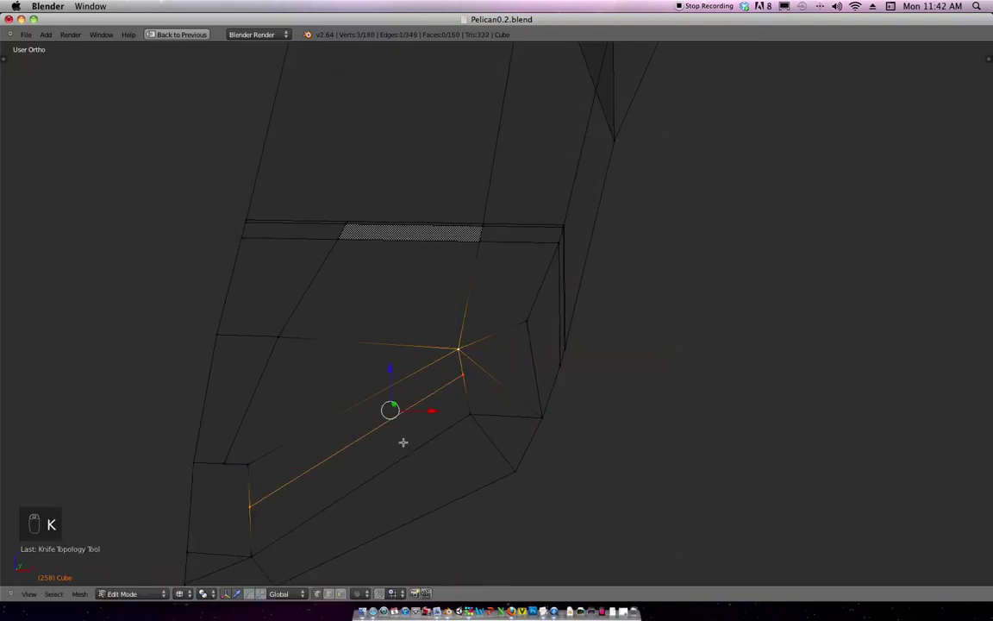
key("KP_1")
Move the outer end vertex of the lengthwise cut onto the recess floor's upper outer corner, adjusting its depth from an angled view.
right_click(457, 385)
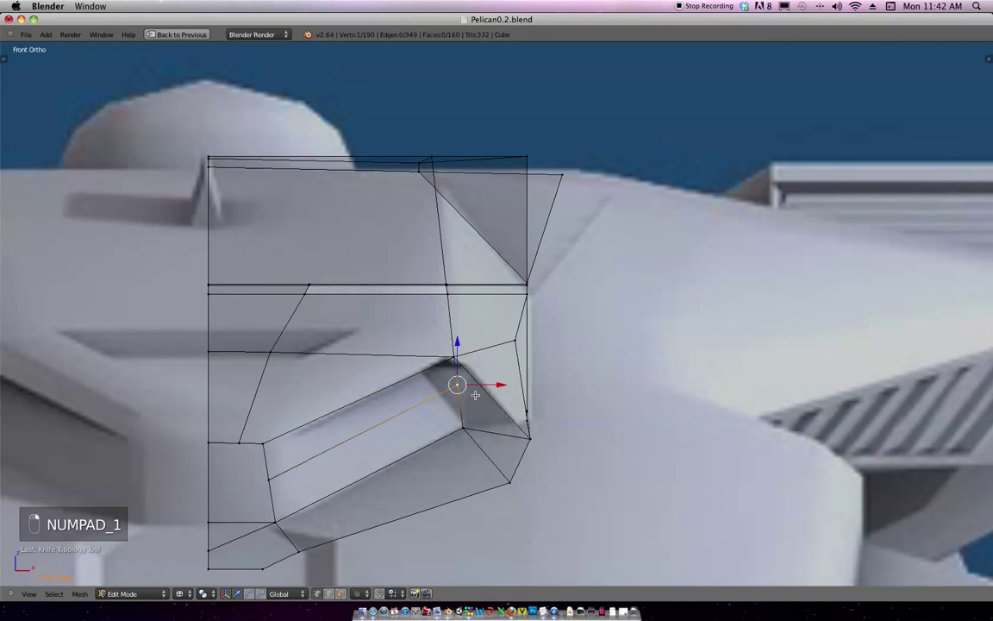
key("g")
left_click(450, 398)
middle_click_drag(450, 399, 613, 437)
key("g")
left_click(503, 372)
key("g")
left_click(557, 418)
key("g")
left_click(624, 439)
key("KP_1")
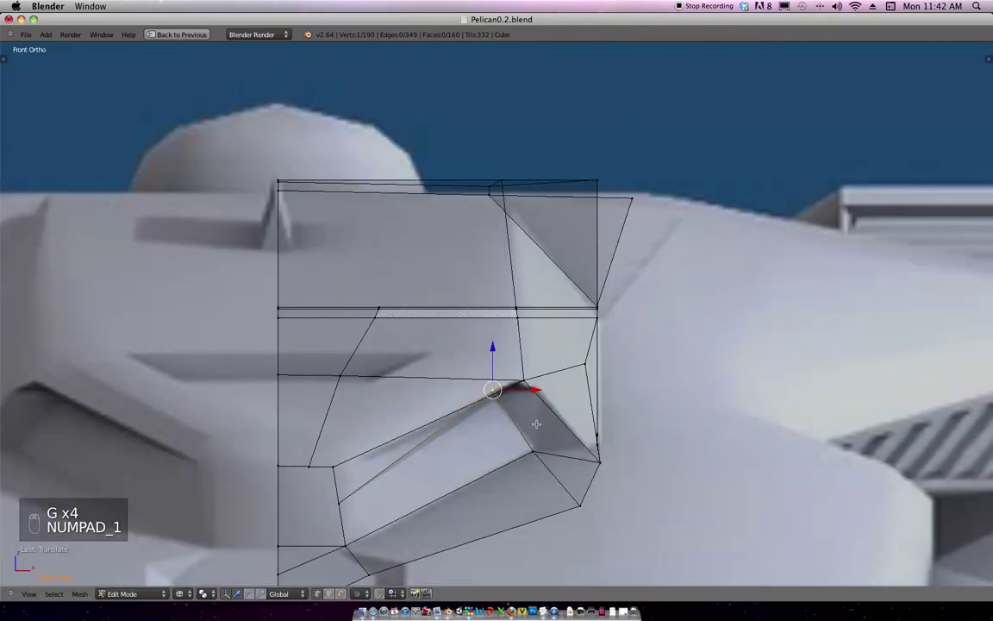
key("g")
left_click(539, 429)
Move the inner end vertex of the lengthwise cut onto the recess floor's upper inner corner in the reference.
right_click(342, 497)
key("g")
left_click(366, 460)
right_click(352, 539)
right_click(354, 471)
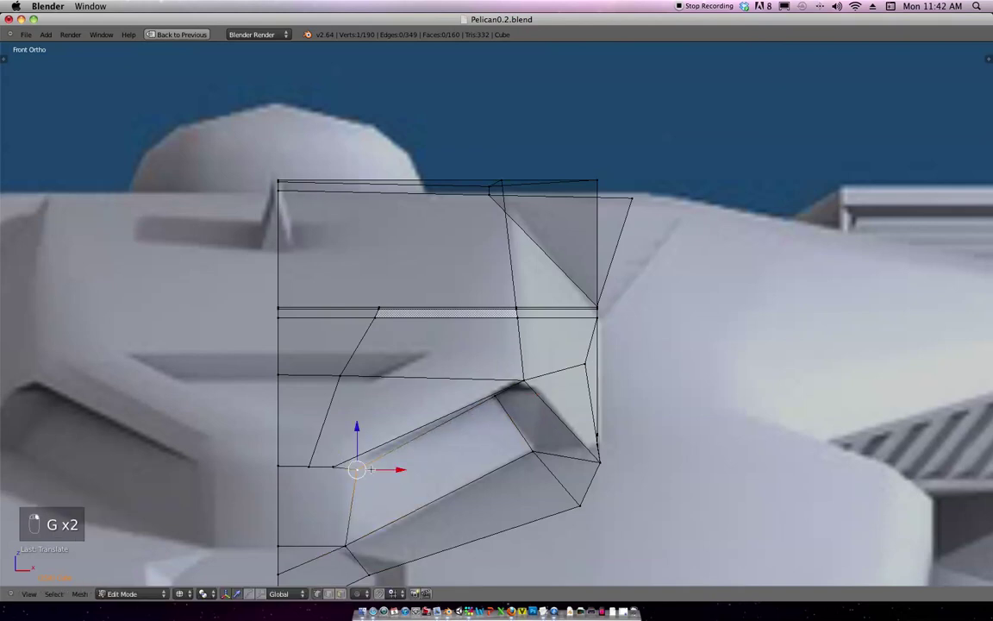
Try to knife-cut a line just inside the recess's inner side edge, between the face's upper and lower edges.
middle_click_drag(379, 473, 406, 400, "shift")
scroll(406, 400, "up", 1)
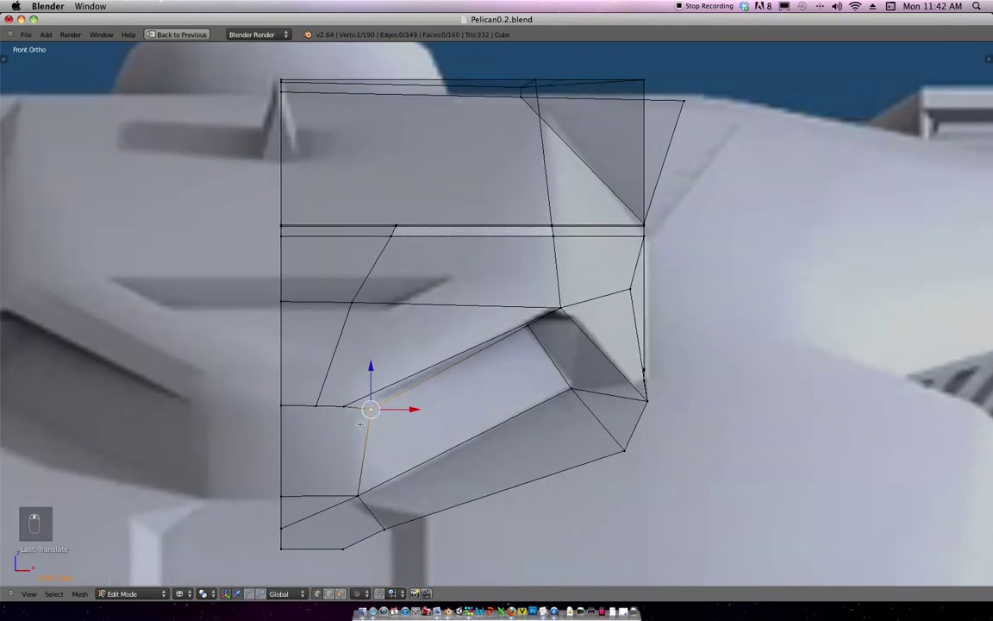
key("k")
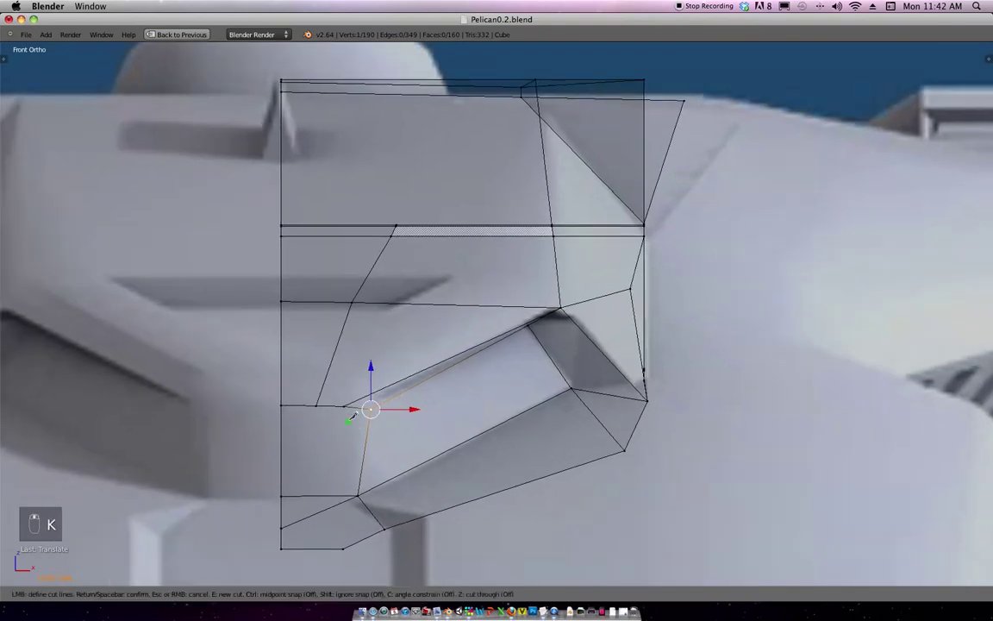
left_click(345, 491)
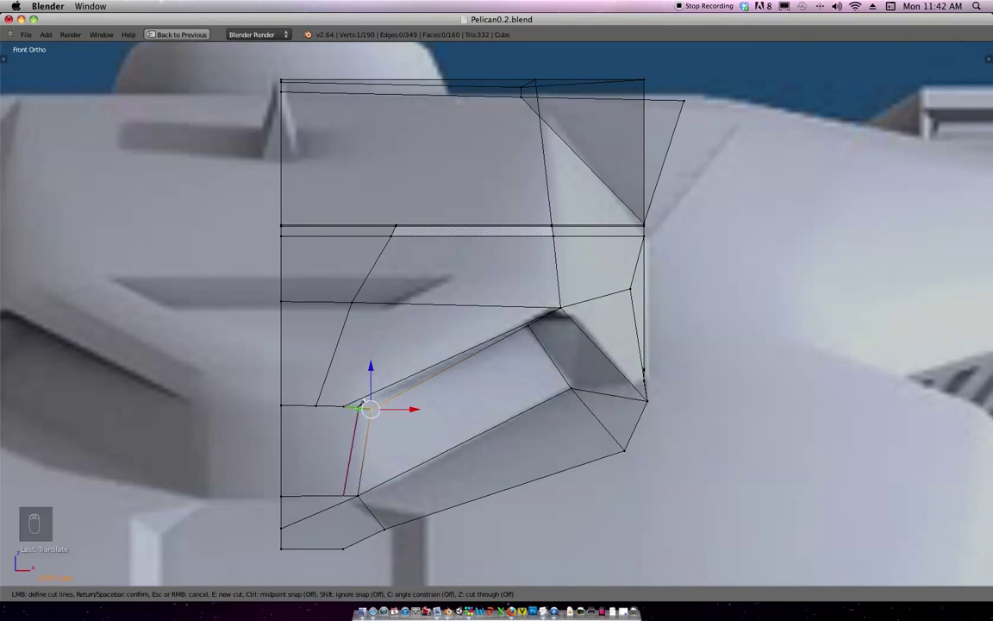
left_click(356, 409)
key("Return")
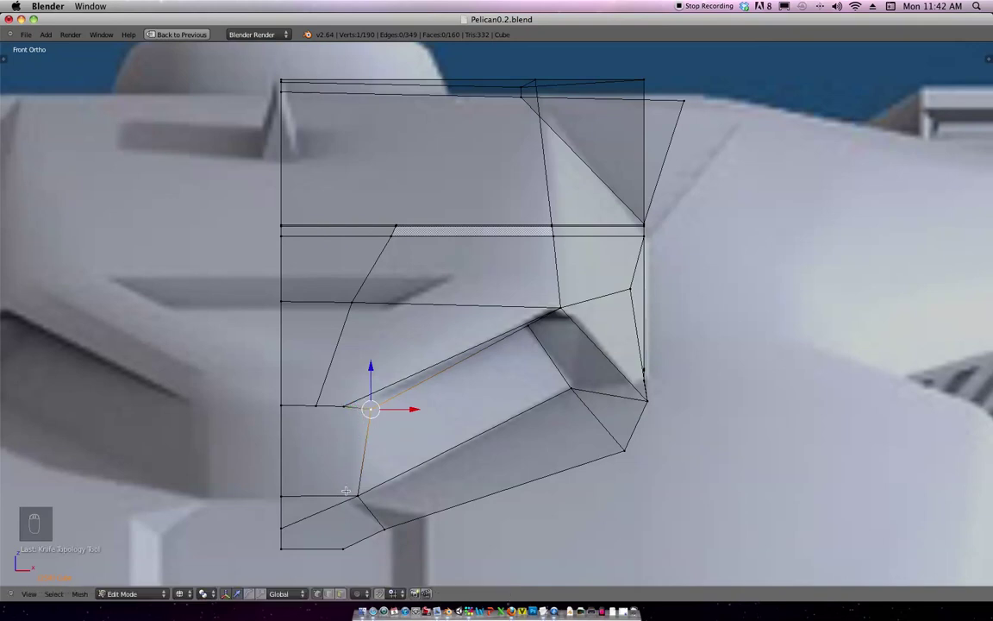
Knife-cut a narrow strip alongside the recess's inner side edge, from the face's lower edge to its upper edge.
key("k")
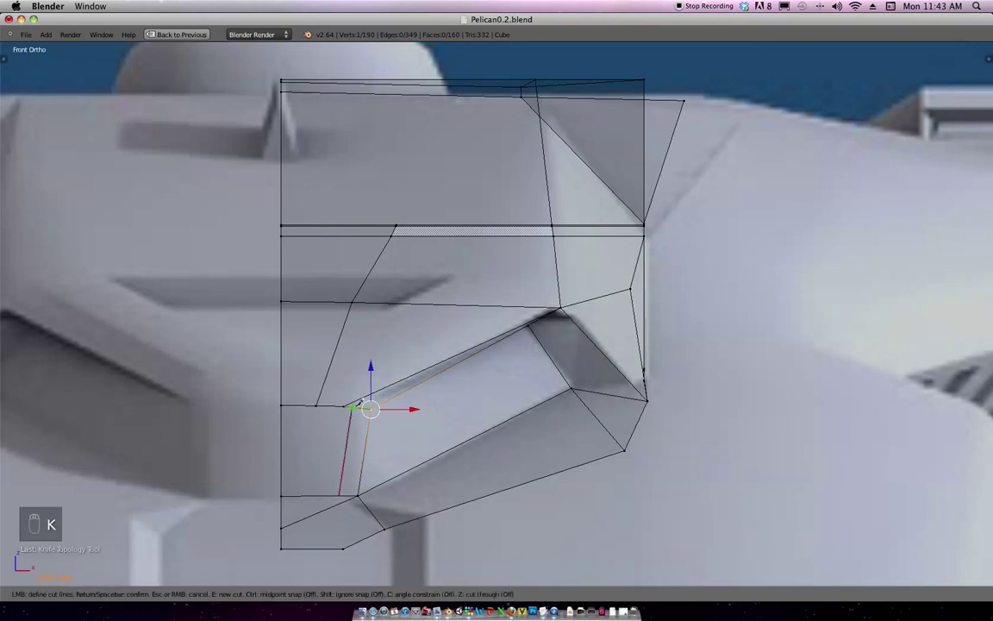
left_click(384, 372)
key("Return")
Slide the upper and lower end vertices of the narrow strip's cut along X to refine its width.
right_click(358, 409)
key("g")
key("x")
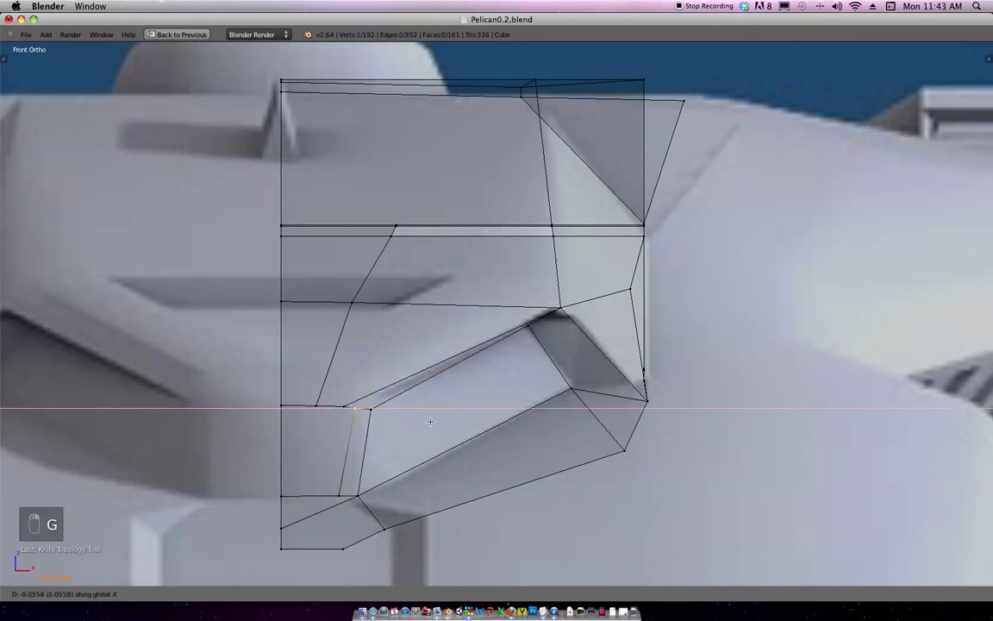
left_click(431, 420)
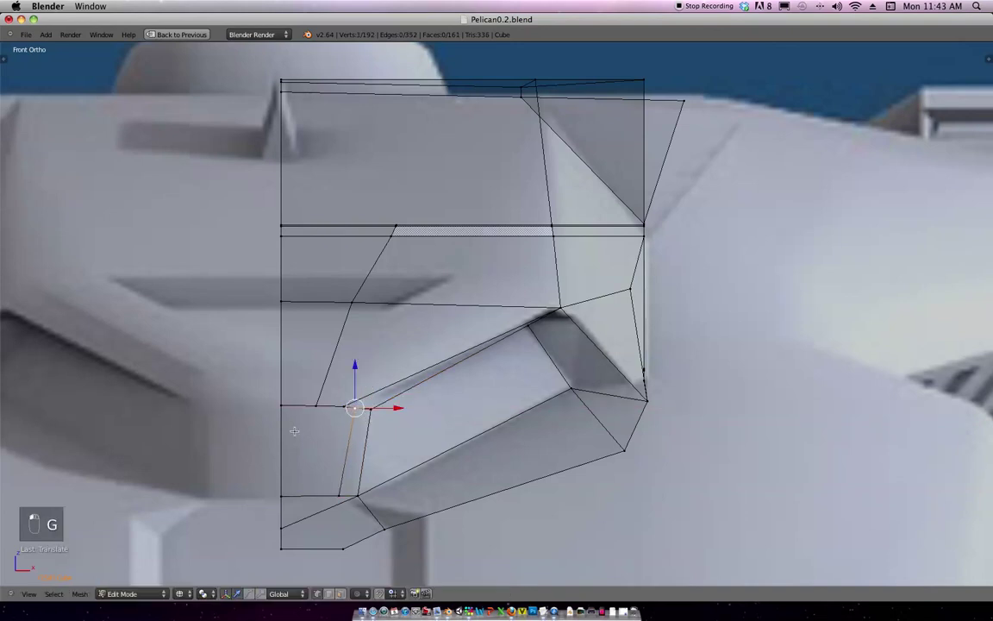
right_click(348, 501)
key("g")
key("x")
left_click(366, 510)
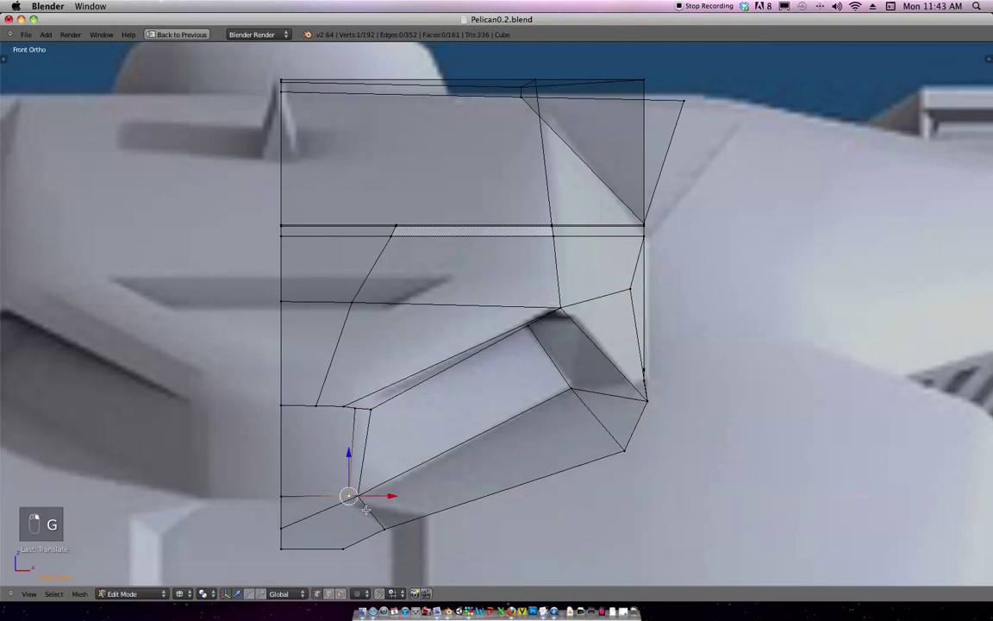
Check the recess floor's upper outer vertex and nudge the lower outer corner vertex onto the reference.
middle_click_drag(509, 388, 483, 366, "shift")
middle_click_drag(482, 366, 448, 388, "shift")
right_click(446, 334)
key("g")
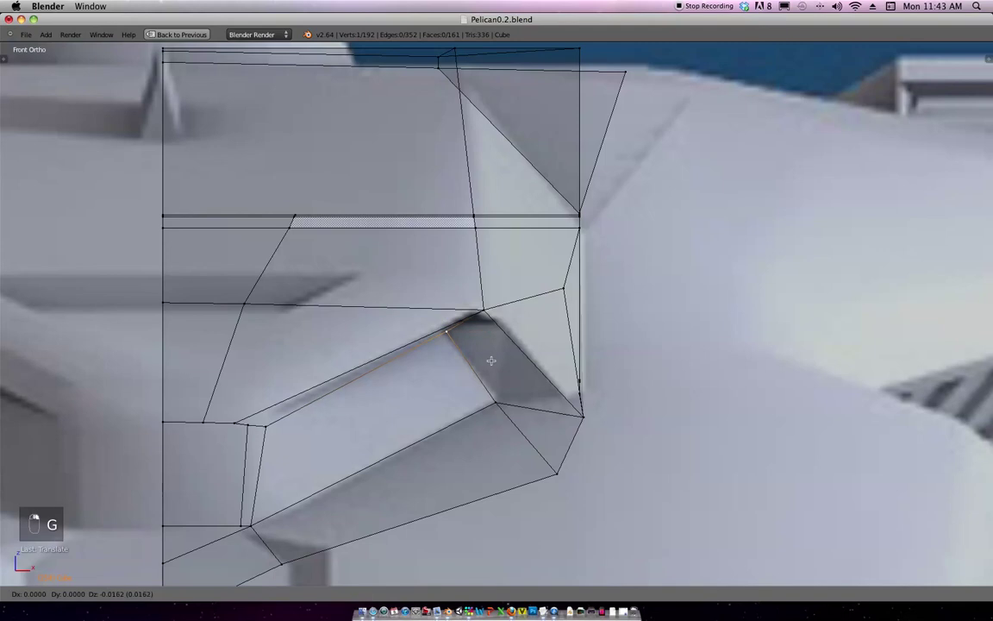
right_click(508, 407)
right_click(500, 403)
key("g")
right_click(527, 388)
Knife-cut a short edge from the recess's lower outer corner to the diagonal edge on its outer side.
middle_click_drag(591, 440, 458, 382, "shift")
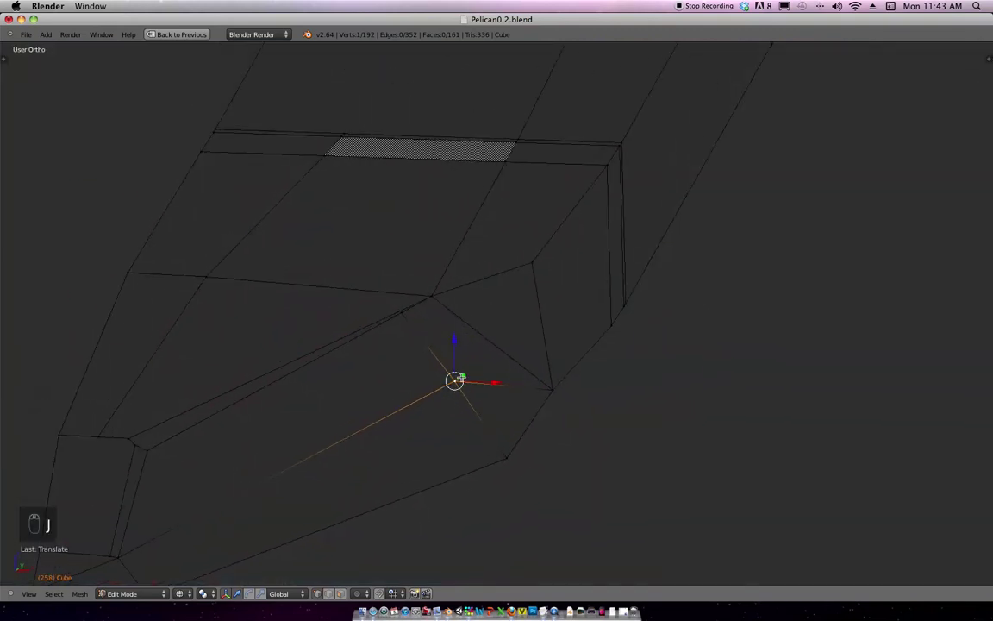
key("k")
left_click(516, 354)
key("Return")
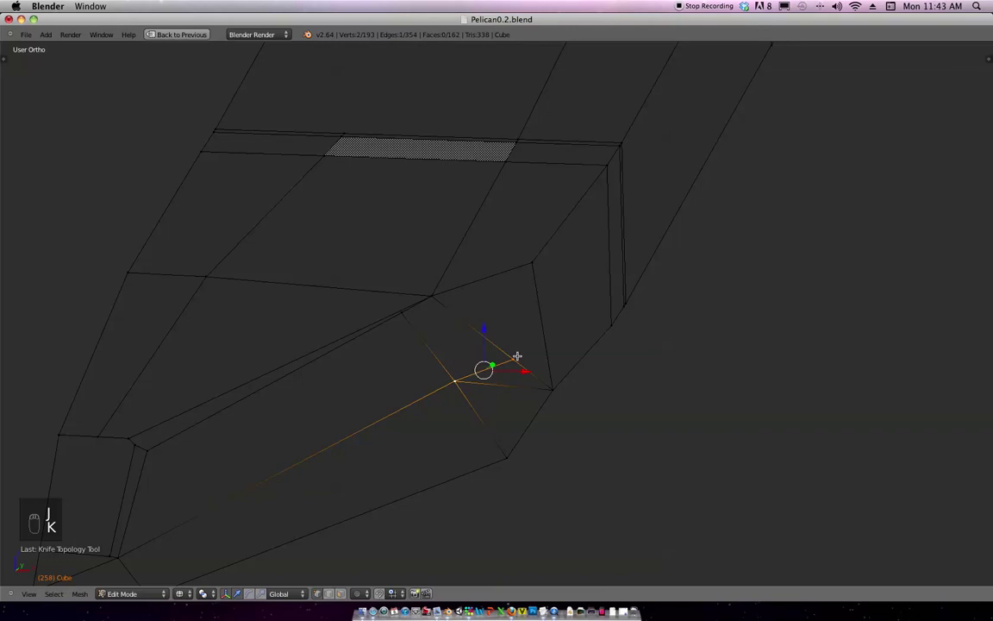
Reposition the short cut's outer vertex and the recess's lower outer corner vertex to follow the reference outline.
key("KP_1")
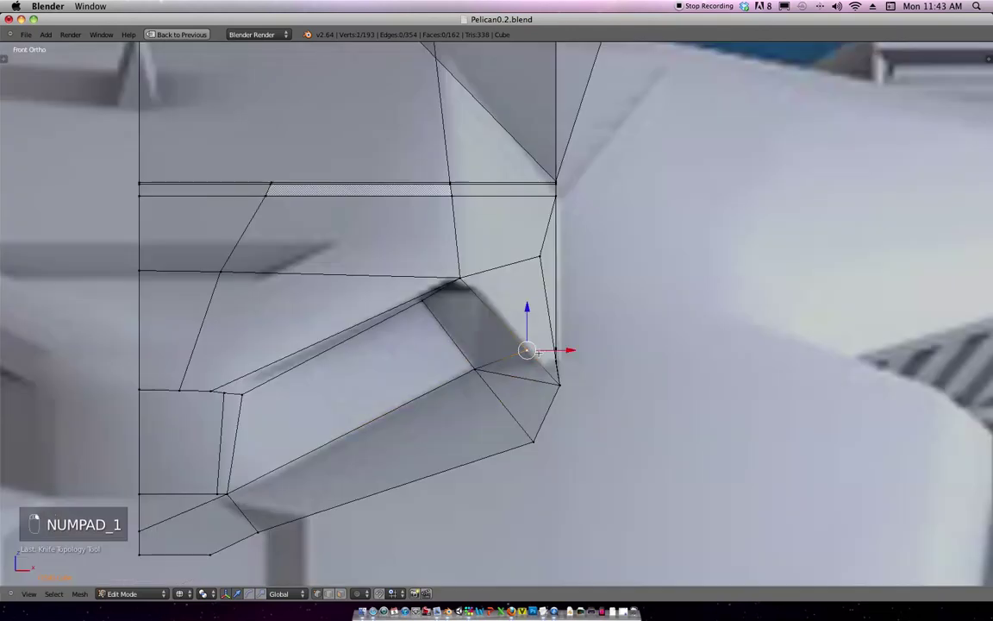
key("g")
left_click(476, 370)
middle_click_drag(476, 371, 589, 337)
key("g")
left_click(452, 362)
key("g")
left_click(485, 363)
key("g")
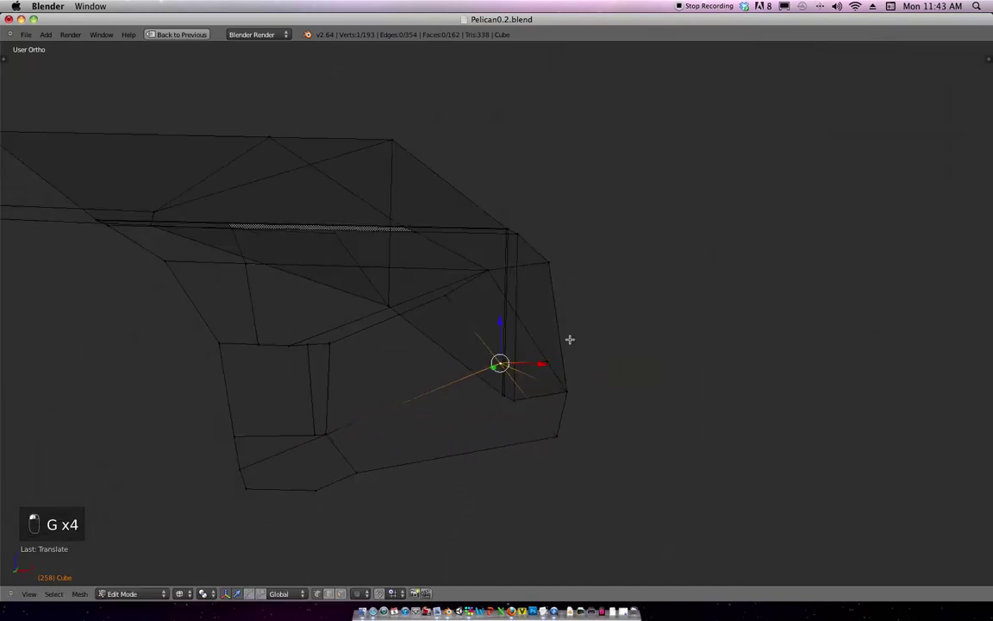
key("KP_1")
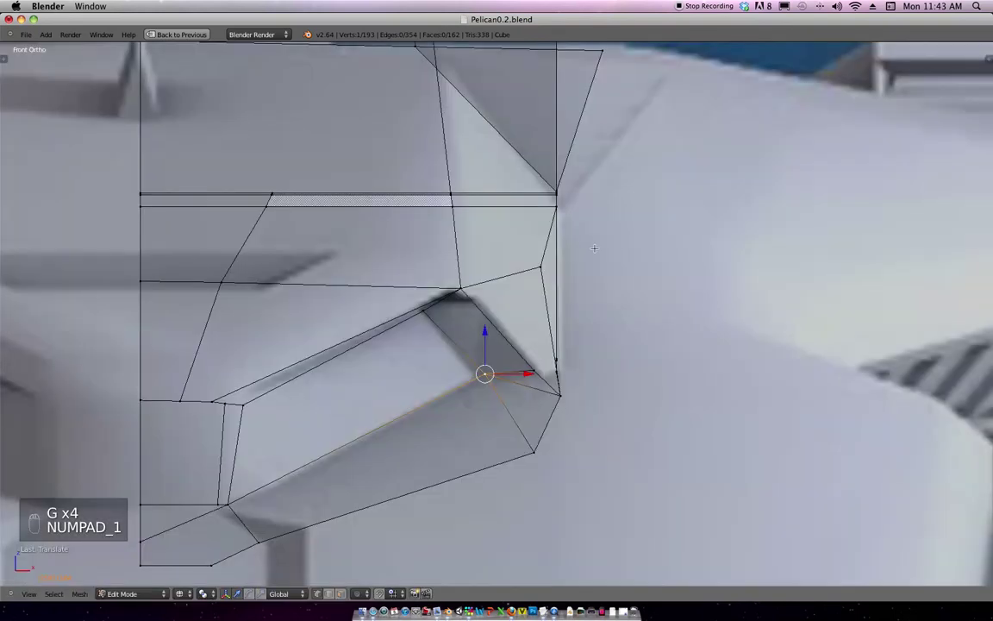
Try lowering the ridge's three top vertices on the centreline in front view, and undo the move.
scroll(580, 251, "down", 3)
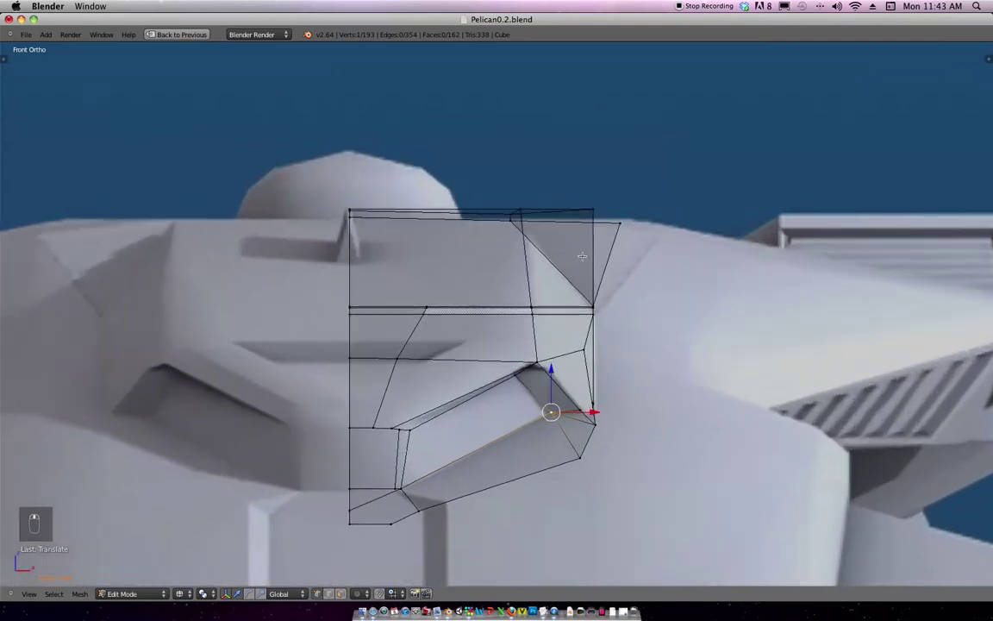
scroll(402, 203, "up", 2)
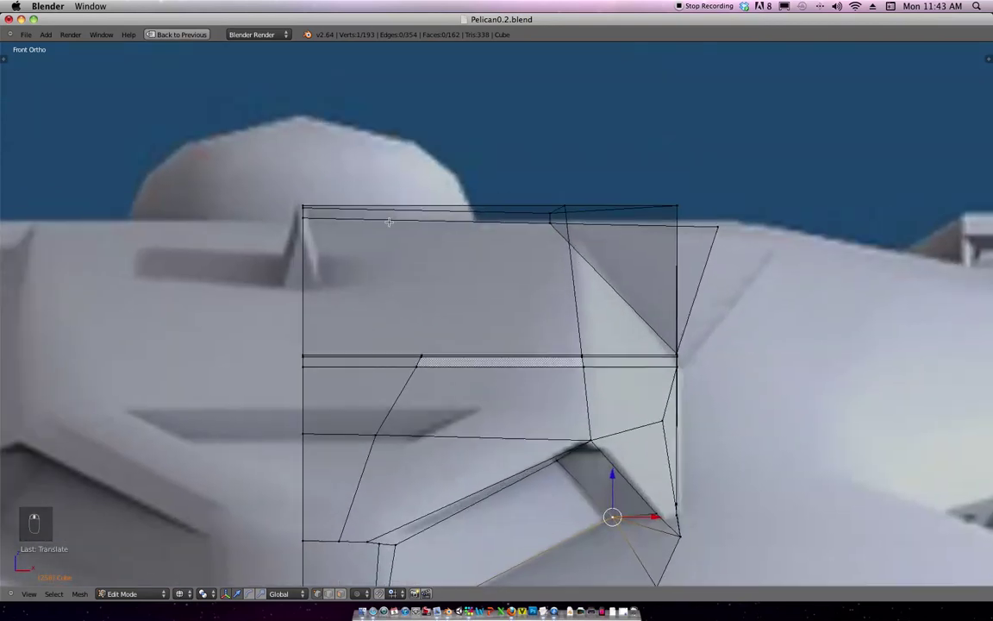
key("a")
key("a")
key("a")
key("b")
left_click_drag(321, 192, 265, 182)
key("b")
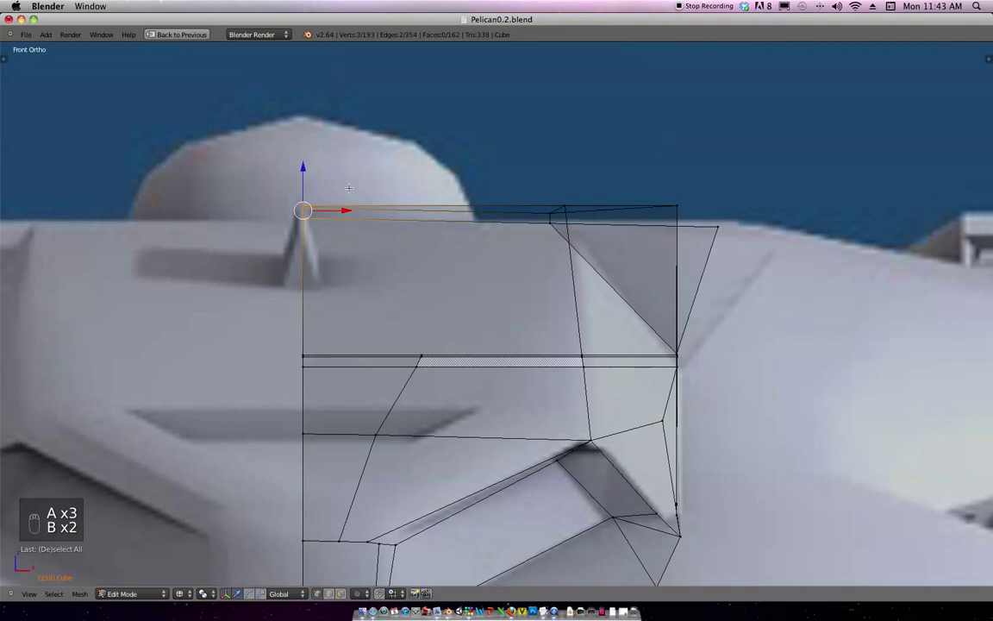
key("g")
left_click(360, 196)
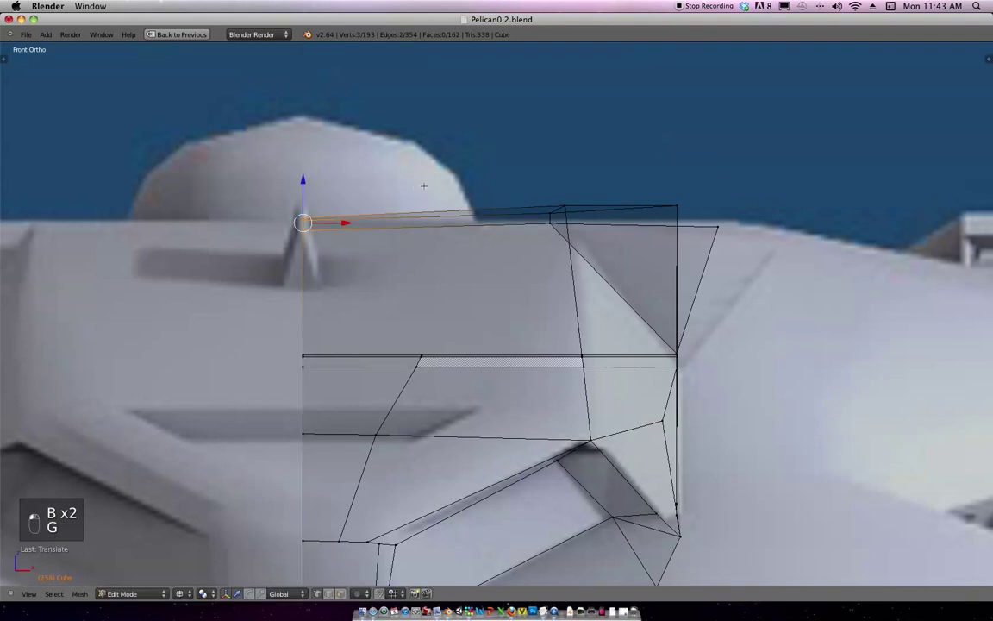
key("super")
key("super+z")
Select the seven vertices along the ridge's top and lower them together onto the reference hull's upper outline.
key("b")
left_click_drag(688, 217, 525, 197)
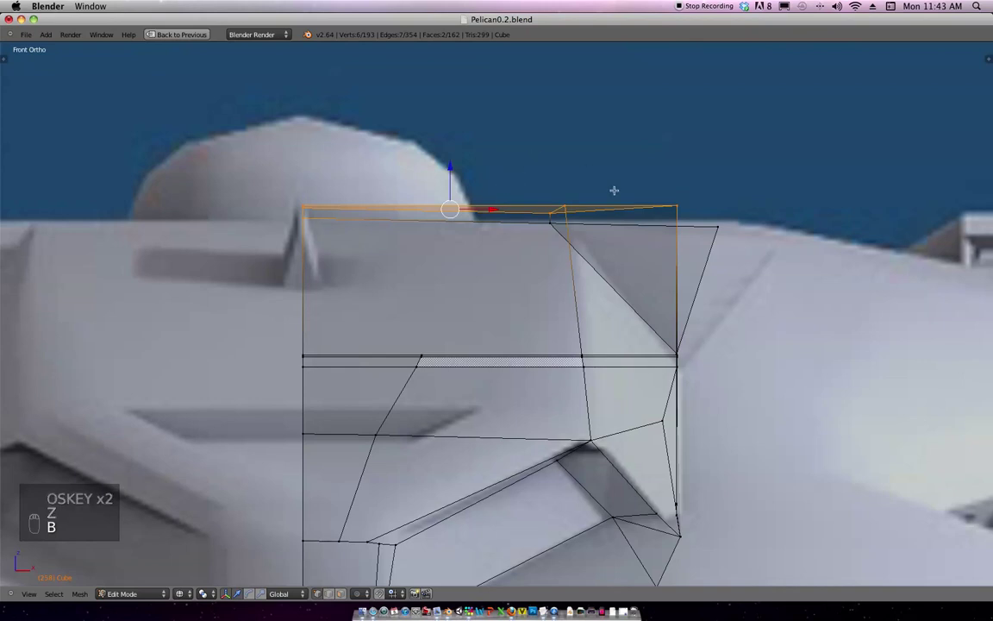
right_click(314, 226, "shift")
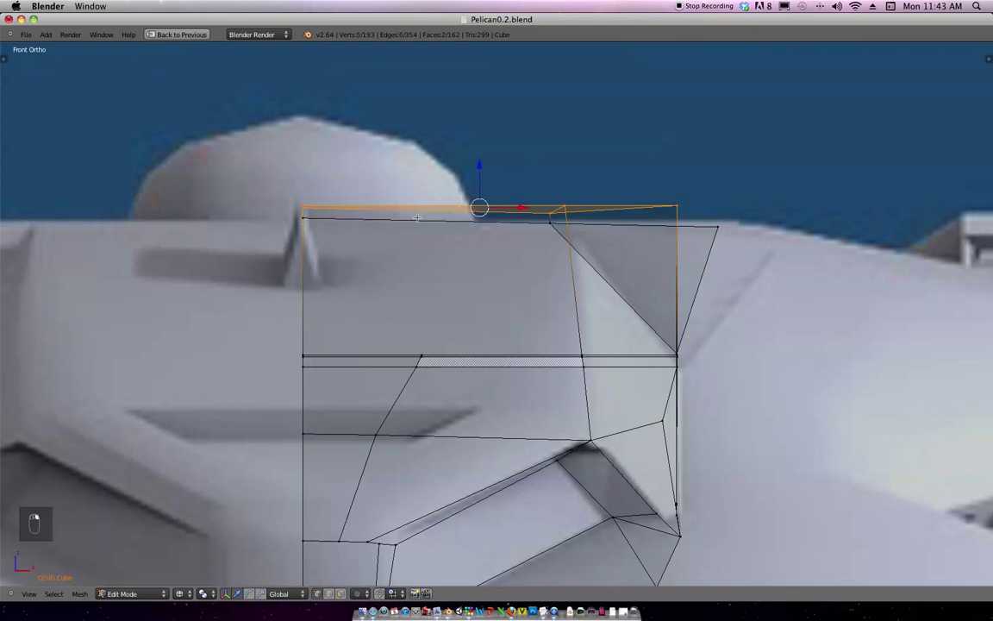
right_click(552, 226, "shift")
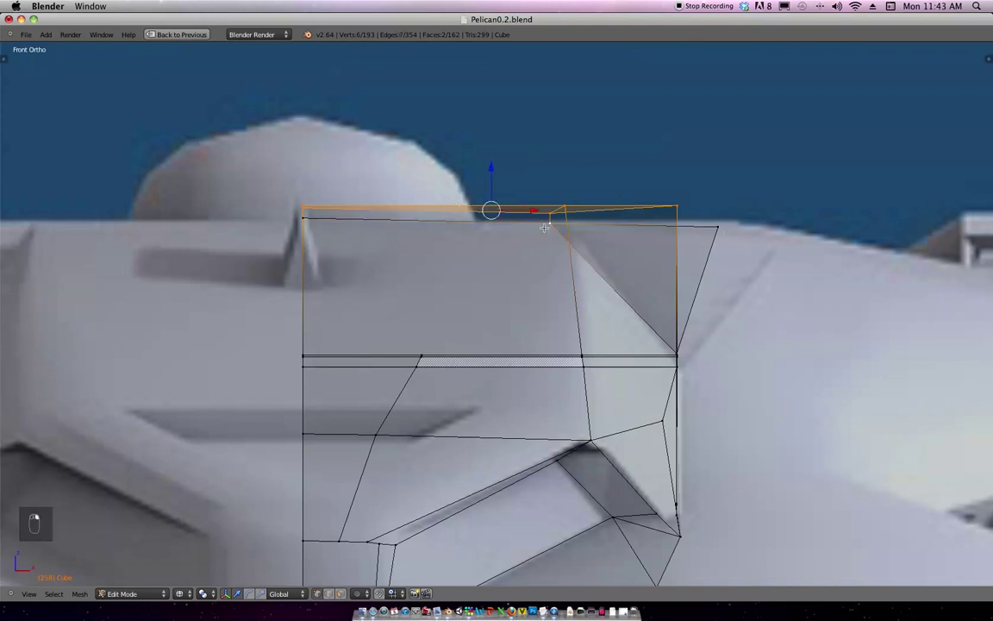
right_click(309, 223, "shift")
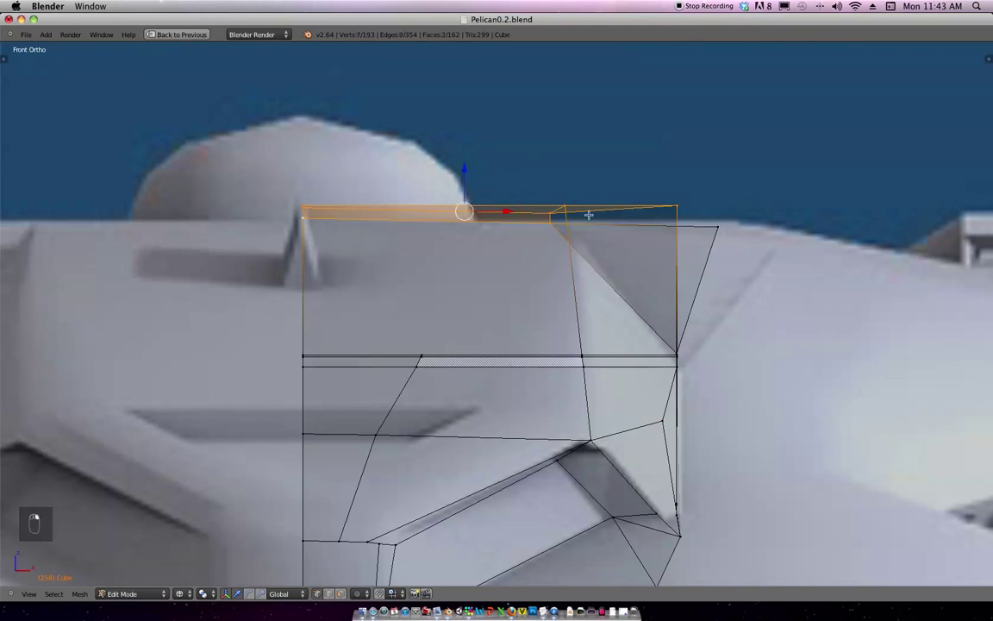
key("g")
left_click(566, 261)
Try pulling the rear vertex on the ridge's upper side edge inward to bevel that edge.
middle_click_drag(560, 275, 524, 247, "ctrl")
right_click(503, 253)
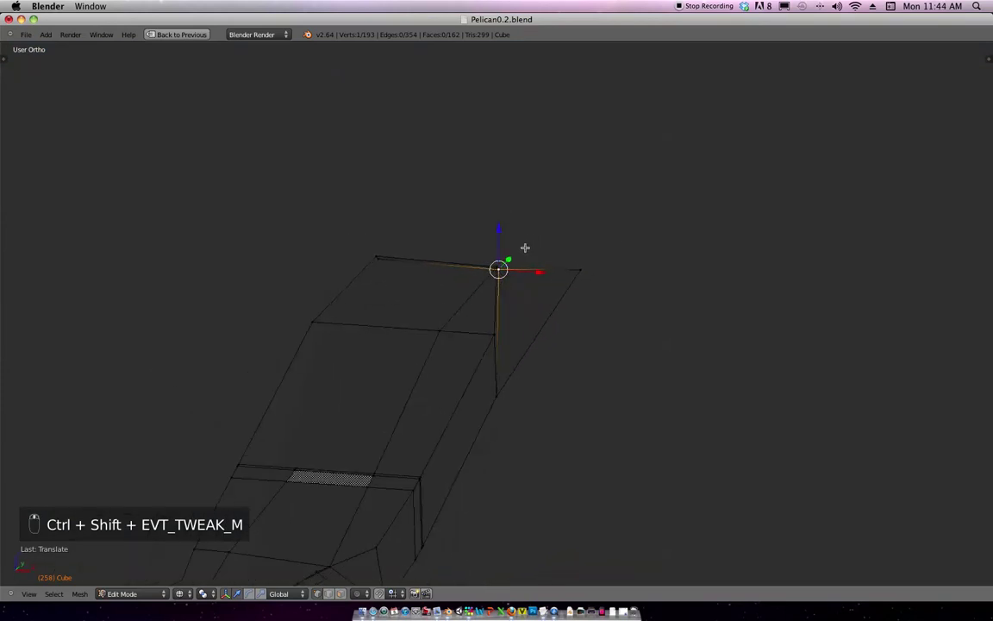
key("KP_1")
scroll(552, 297, "down", 2)
middle_click_drag(534, 306, 538, 227, "shift")
middle_click_drag(454, 352, 378, 389)
key("g")
left_click(405, 385)
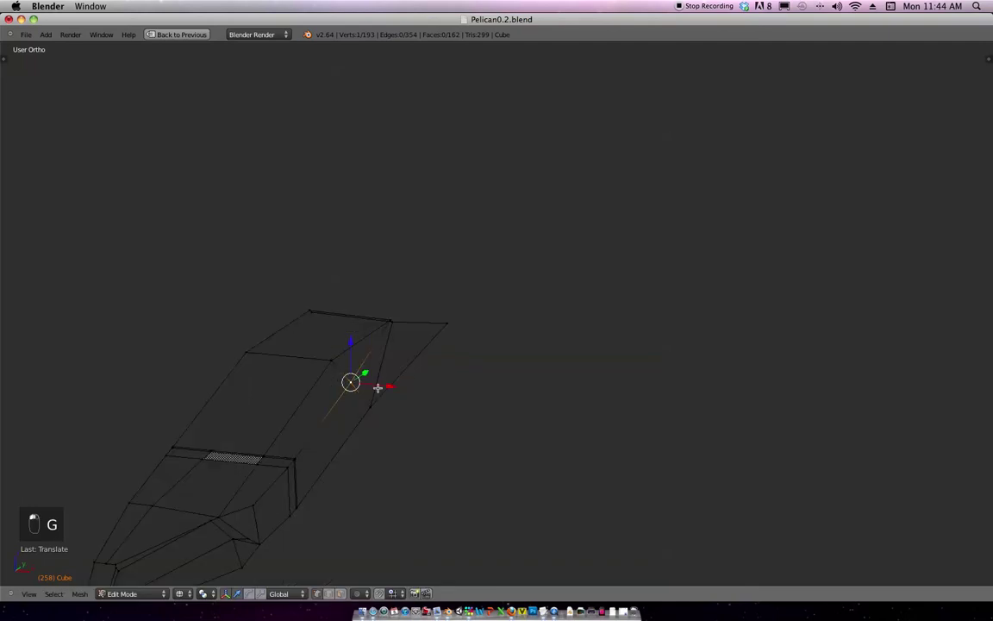
Try fitting the rear side vertex to the diagonal beside the triangular face in front view.
key("KP_1")
scroll(425, 389, "up", 5)
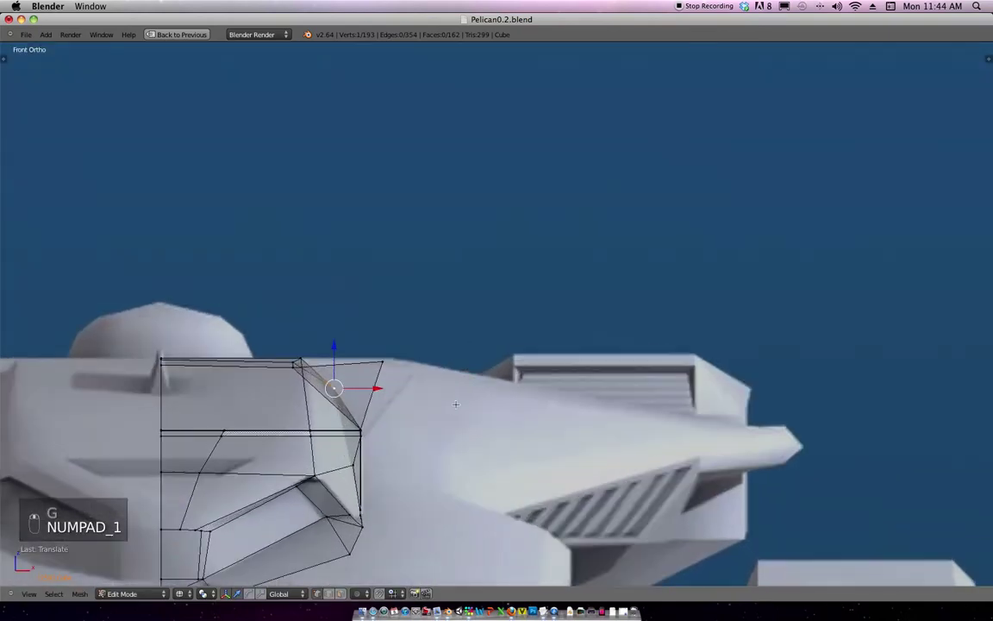
key("g")
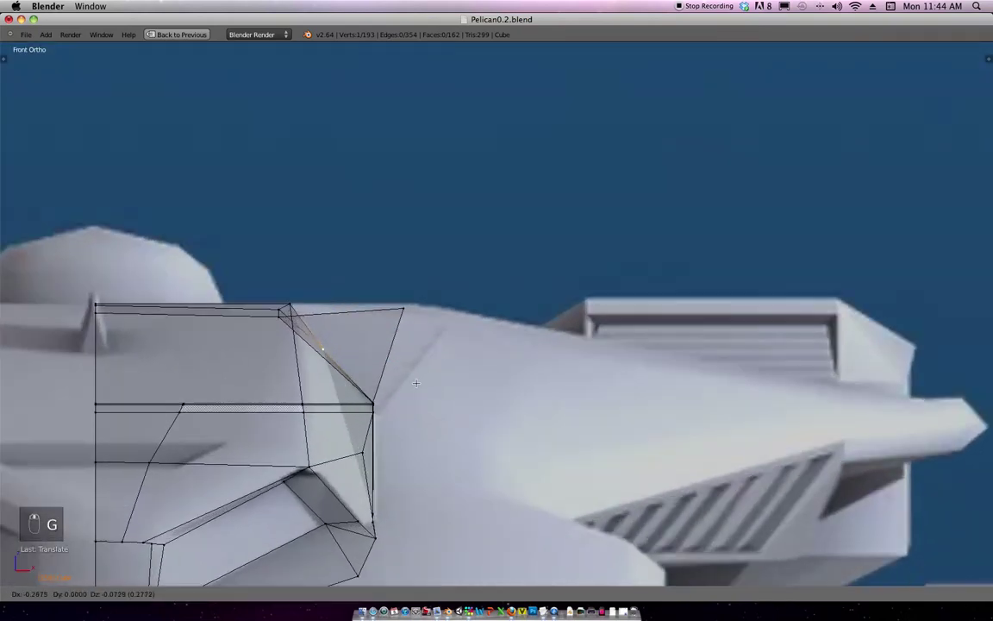
left_click(420, 388)
scroll(414, 358, "down", 2)
middle_click_drag(364, 359, 420, 331, "shift")
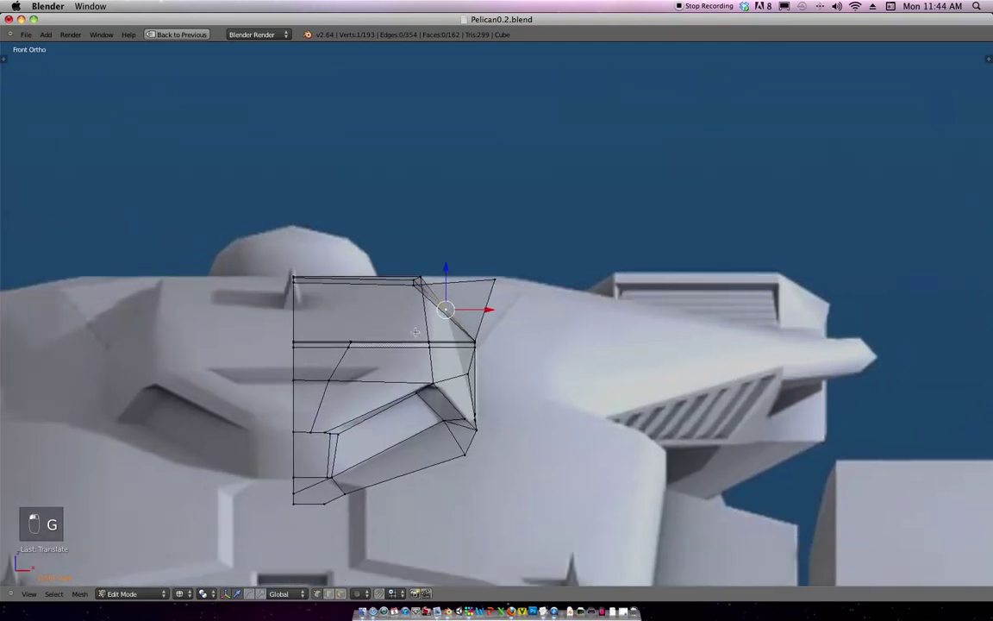
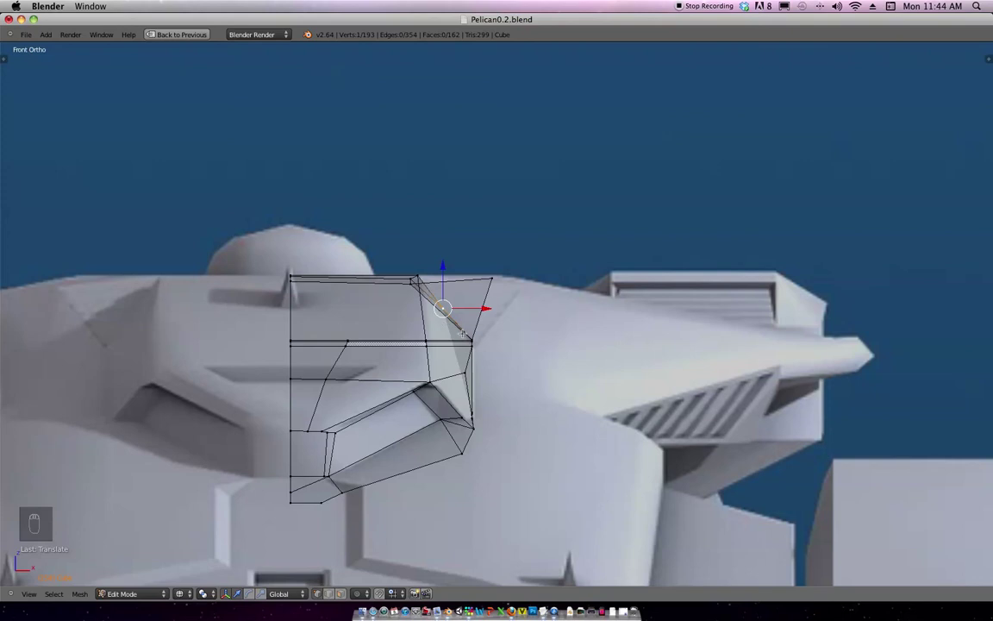
Check the rear side vertex from different angles and undo its last two moves.
middle_click_drag(479, 377, 453, 365)
key("KP_1")
key("KP_1")
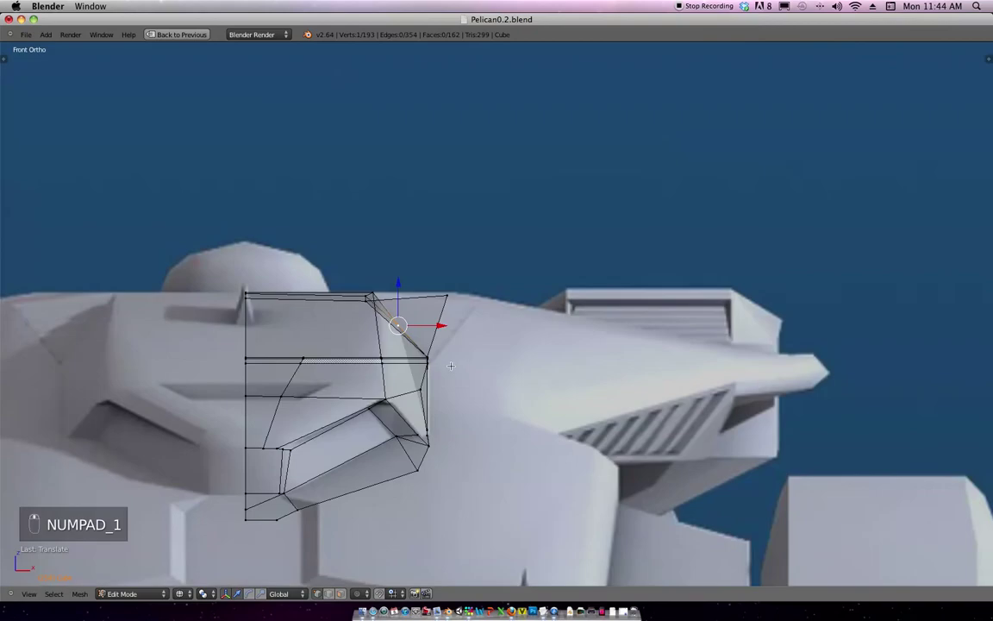
scroll(451, 376, "down", 5)
scroll(451, 375, "up", 5)
middle_click_drag(453, 376, 446, 353)
key("super+z")
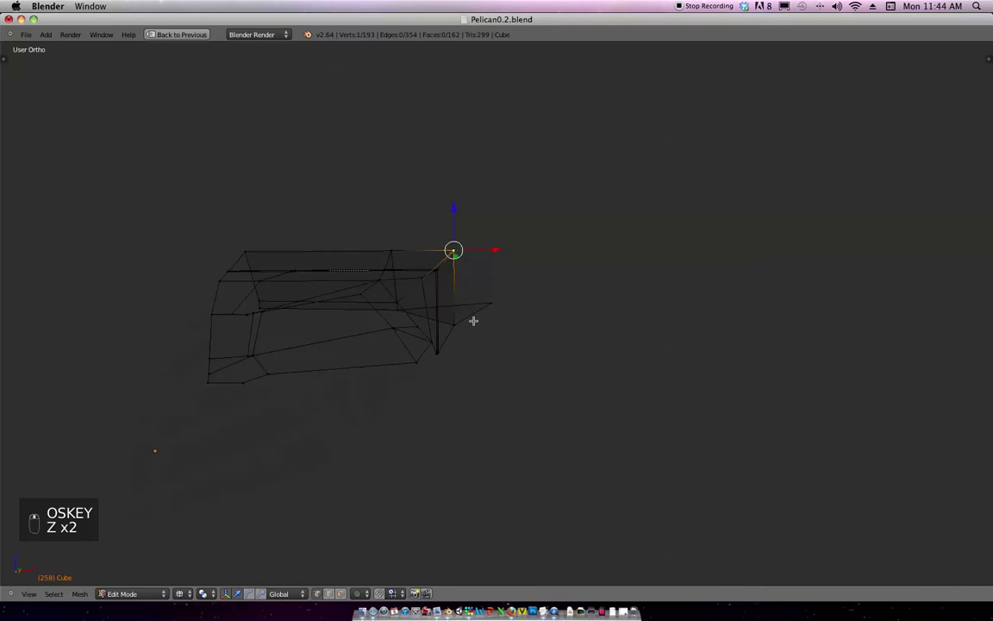
Box-select the five vertices along the ridge's upper side edge and move them inward and down to form a bevel.
key("KP_1")
middle_click_drag(484, 289, 485, 270)
key("b")
left_click_drag(439, 195, 485, 215)
middle_click_drag(485, 214, 473, 200)
left_click(223, 593)
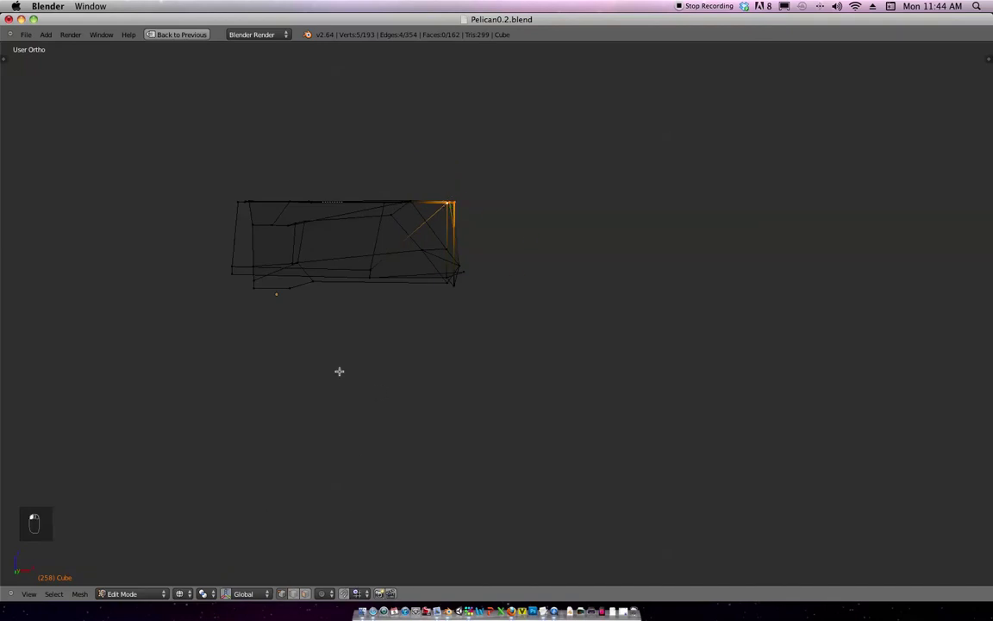
key("g")
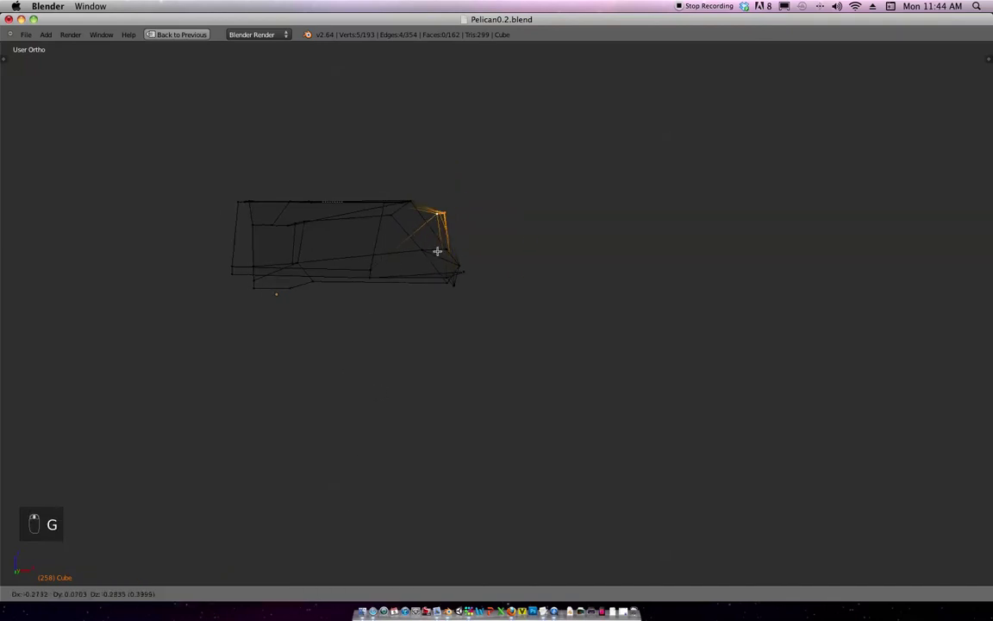
left_click(425, 280)
middle_click_drag(425, 280, 320, 308)
key("super+z")
key("super+z")
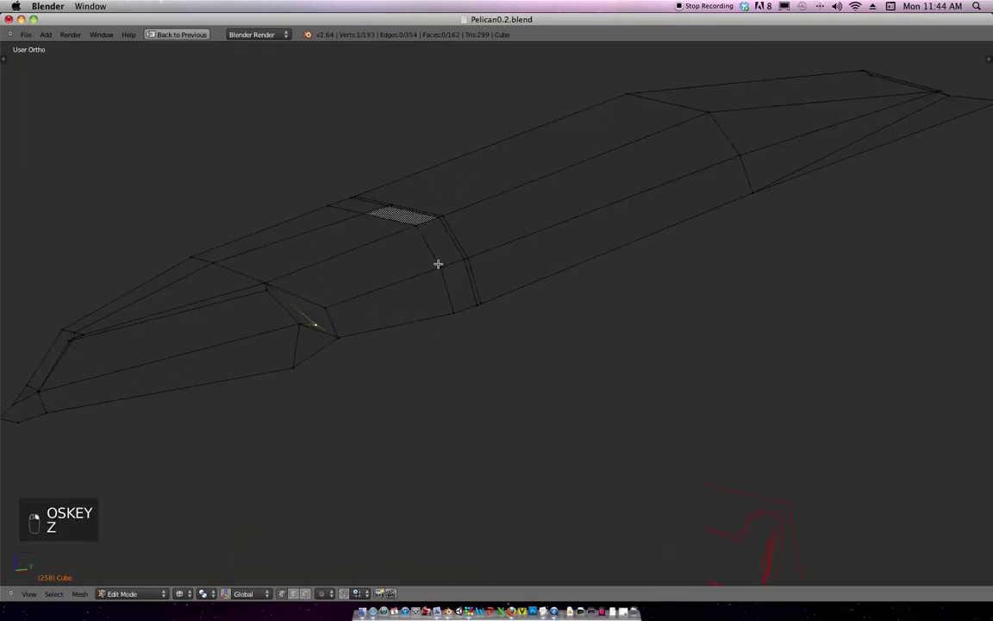
Reposition the side bevel's front vertex above the recess's outer corner.
middle_click_drag(492, 251, 333, 269)
key("g")
left_click(566, 221)
right_click(409, 206)
middle_click_drag(410, 205, 534, 223)
key("g")
left_click(439, 199)
key("KP_1")
scroll(572, 201, "up", 8)
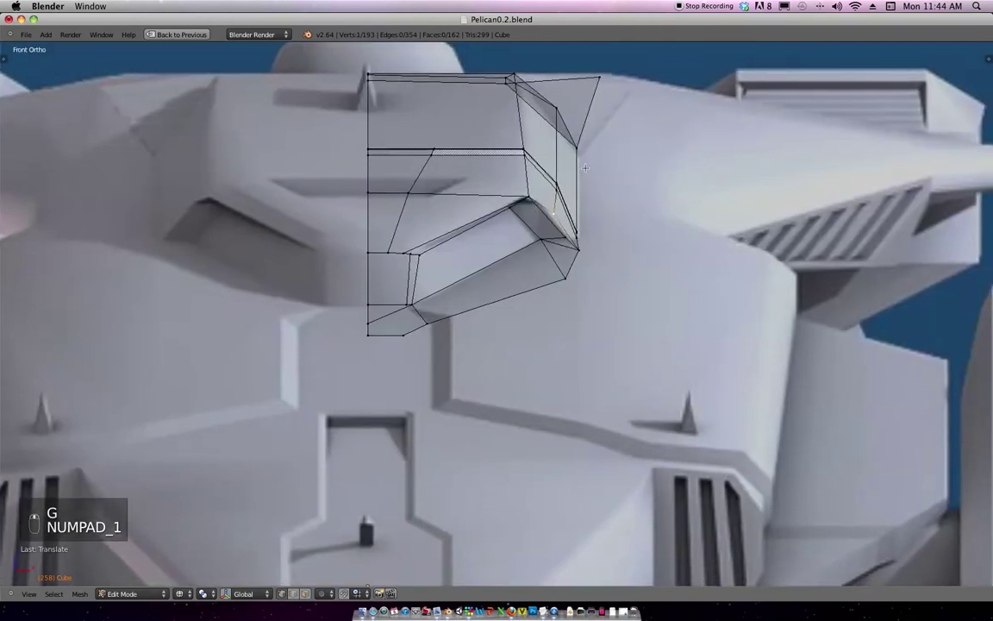
Refine the bevel's front vertex so its edges follow the recess's outer diagonal edge.
scroll(548, 278, "down", 2)
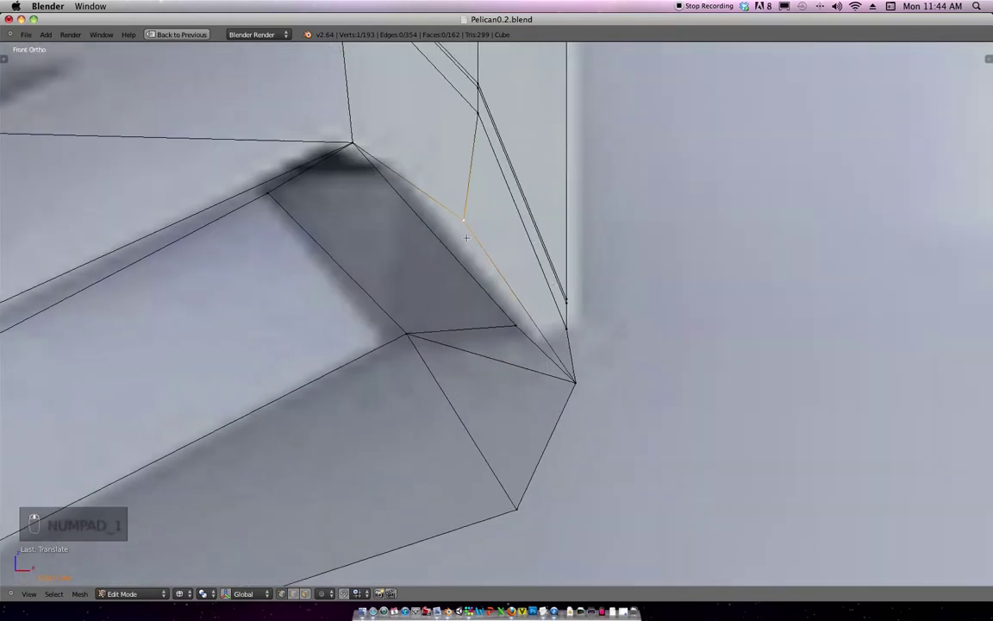
middle_click_drag(471, 231, 424, 266)
key("g")
left_click(388, 239)
key("g")
left_click(412, 270)
scroll(539, 184, "down", 5)
middle_click_drag(539, 183, 631, 198)
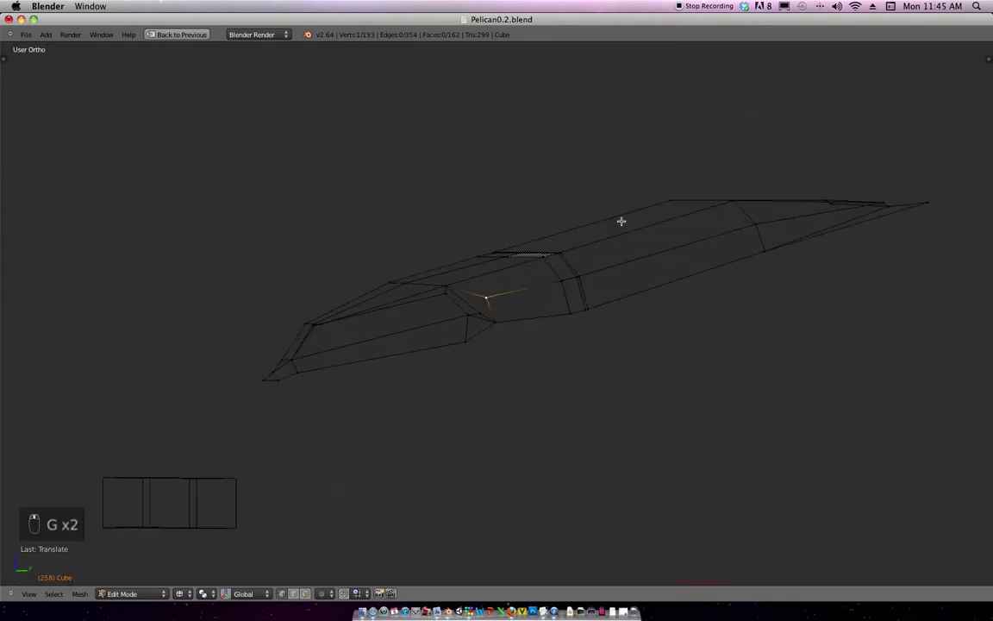
Box-select the two close vertices where the narrow strip meets the side bevel and shift them into line.
middle_click_drag(601, 263, 707, 286)
key("a")
key("b")
middle_click_drag(661, 236, 862, 209)
key("g")
left_click(677, 169)
key("g")
left_click(664, 171)
scroll(692, 177, "down", 3)
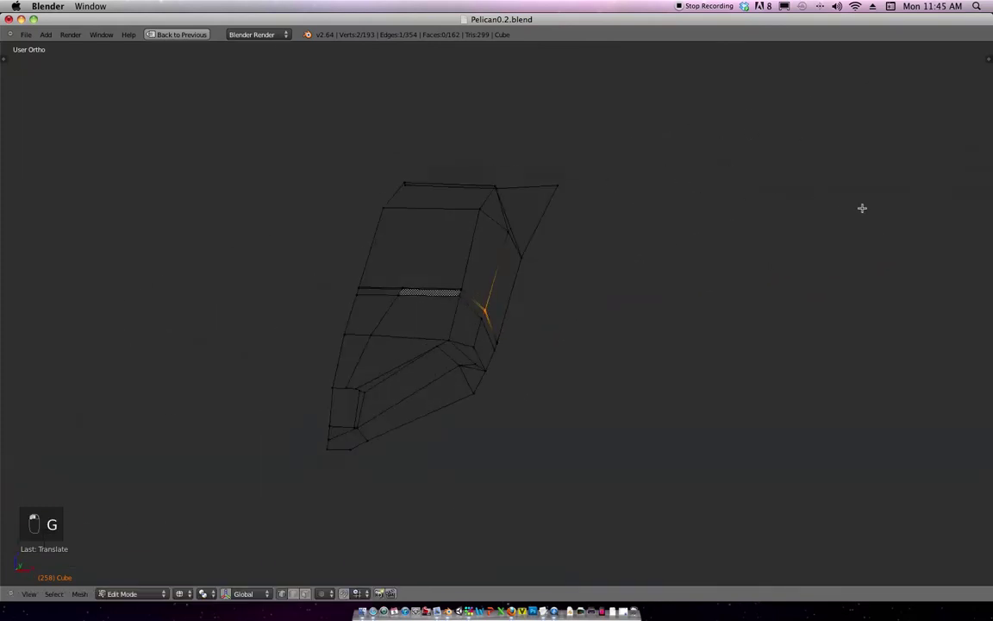
Nudge the narrow strip's front bevel vertex outward and up in front view to align it with its neighbours.
key("KP_1")
scroll(587, 243, "up", 4)
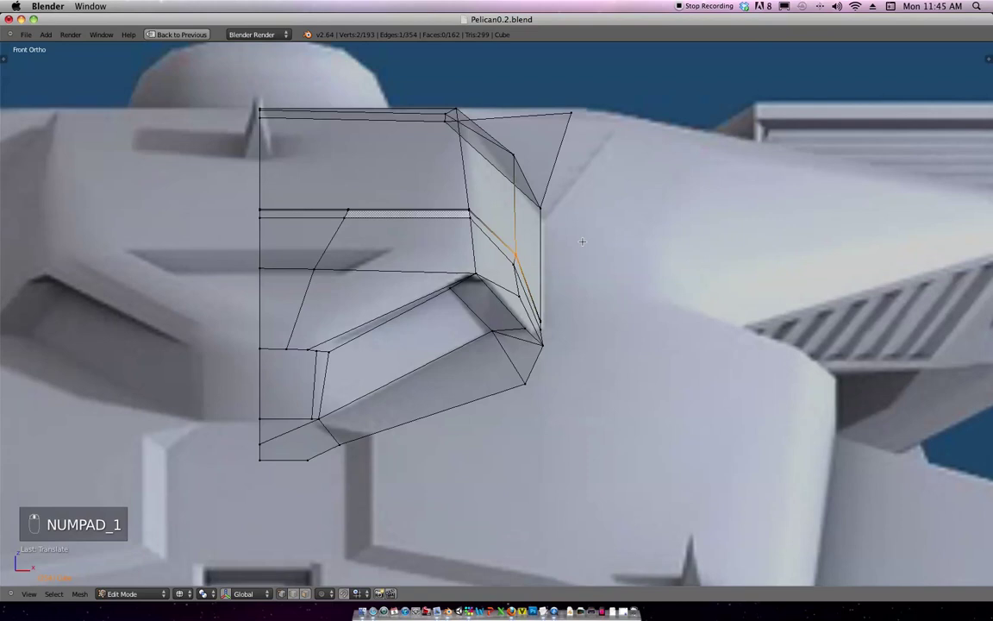
key("g")
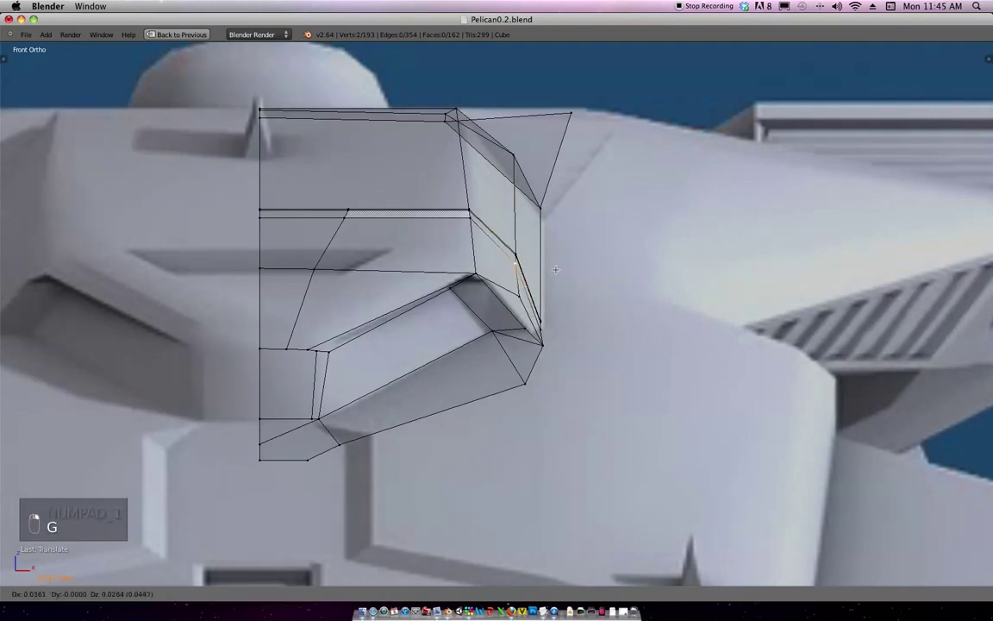
left_click(558, 269)
scroll(563, 246, "down", 2)
middle_click_drag(564, 243, 598, 269, "shift")
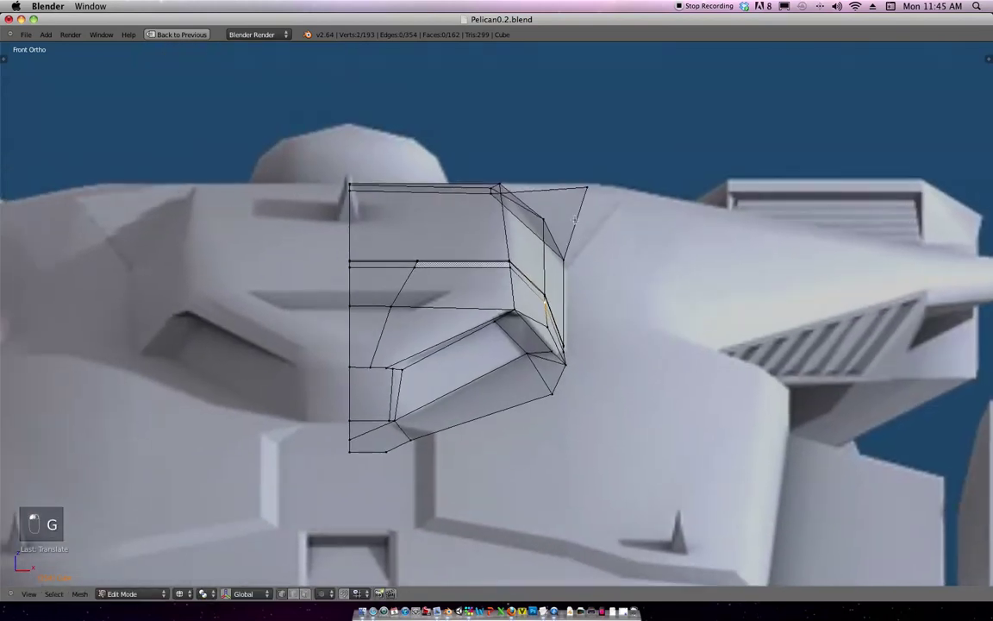
Move the triangular face's outer tip onto the reference's shoulder crease and shift the bevel's rear vertex inward.
key("g")
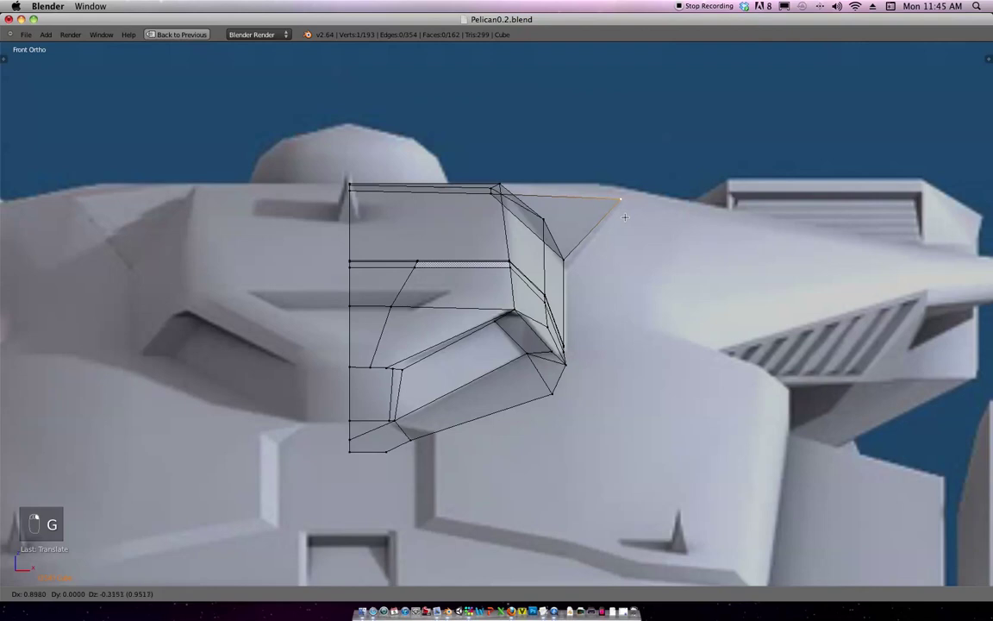
left_click(625, 216)
scroll(624, 208, "up", 2)
scroll(617, 229, "left", 1)
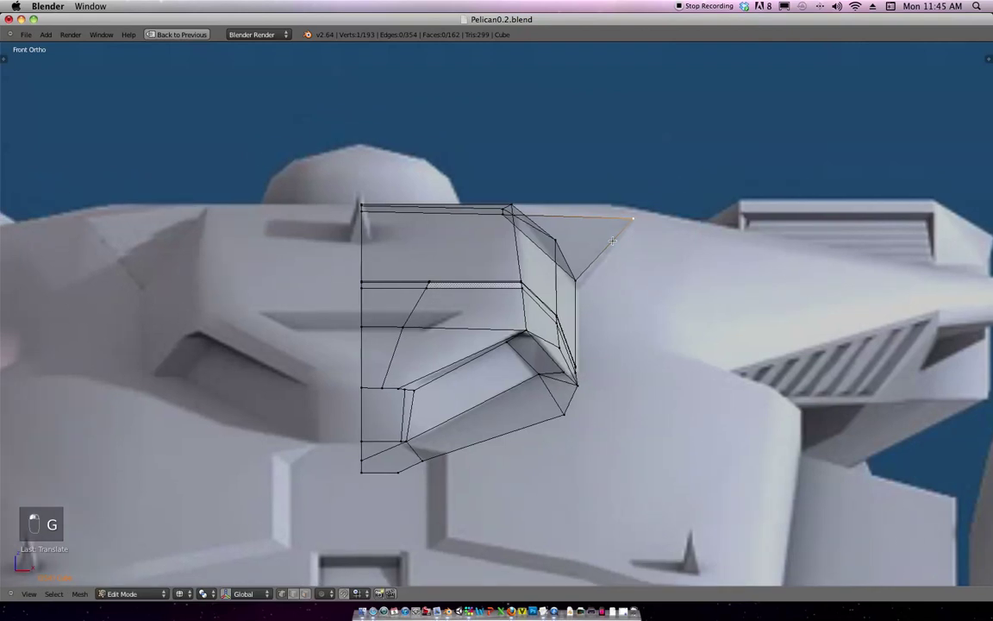
key("g")
left_click(560, 247)
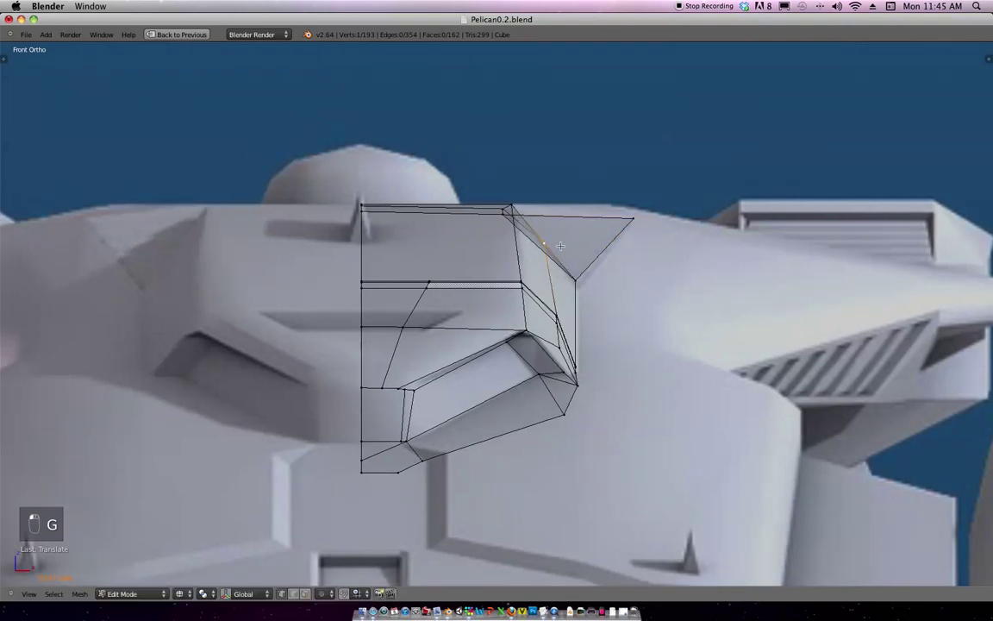
Extrude the triangular side face in place and scale the new face down slightly.
middle_click_drag(614, 216, 634, 233)
key("ctrl+Tab")
left_click(609, 211)
key("e")
right_click(660, 166)
key("s")
left_click(670, 179)
Reposition the extruded triangular face and compare its offset with the reference in front view.
key("g")
left_click(649, 214)
key("g")
left_click(660, 218)
key("KP_1")
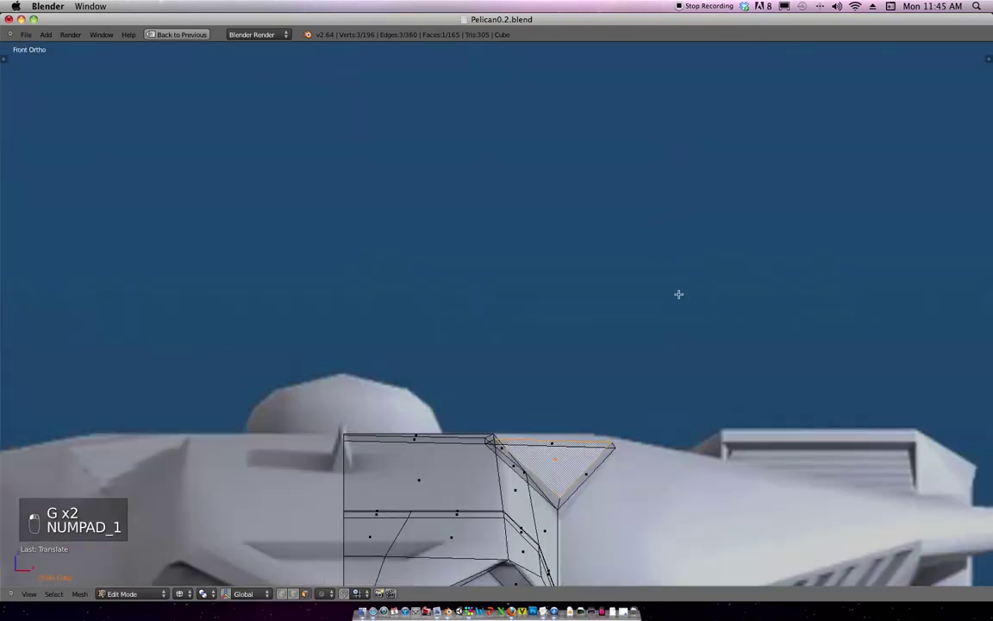
middle_click_drag(667, 316, 661, 252, "shift")
scroll(661, 251, "down", 1)
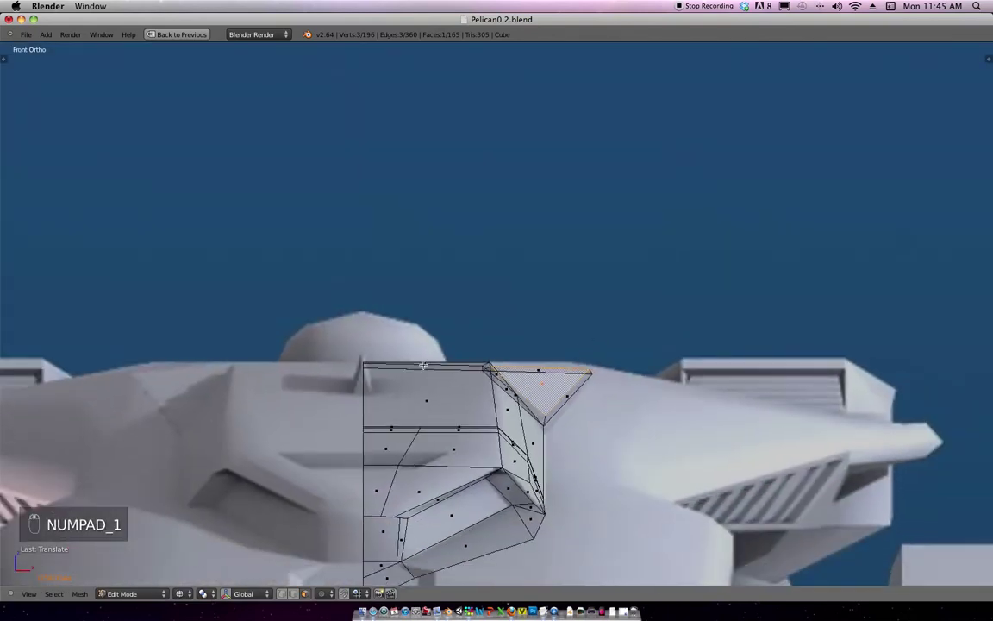
Lower the extruded triangular face about 0.1 along Z to line it up with the ridge's side.
key("z")
key("g")
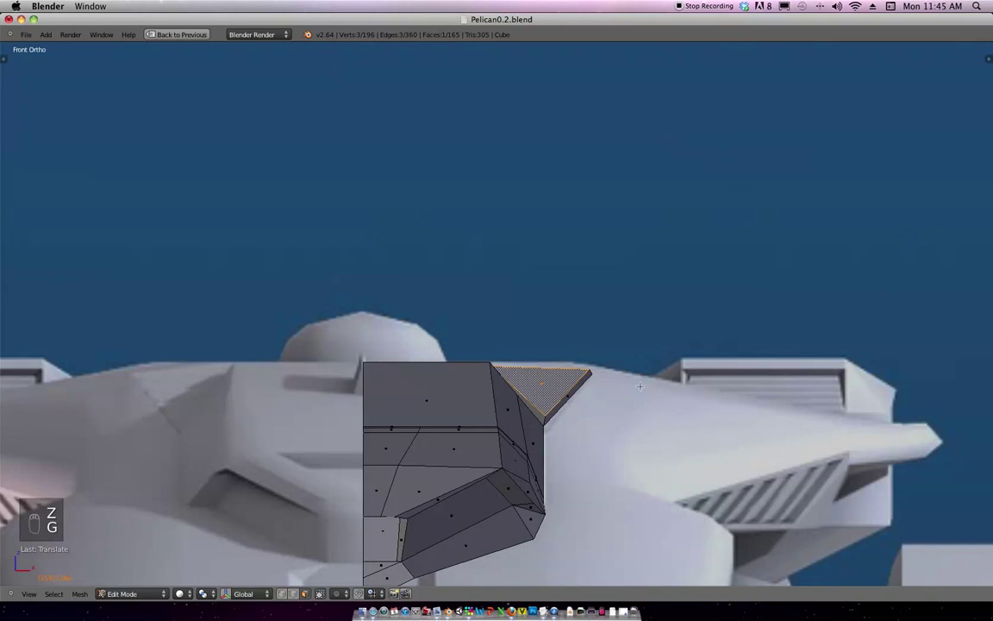
key("g")
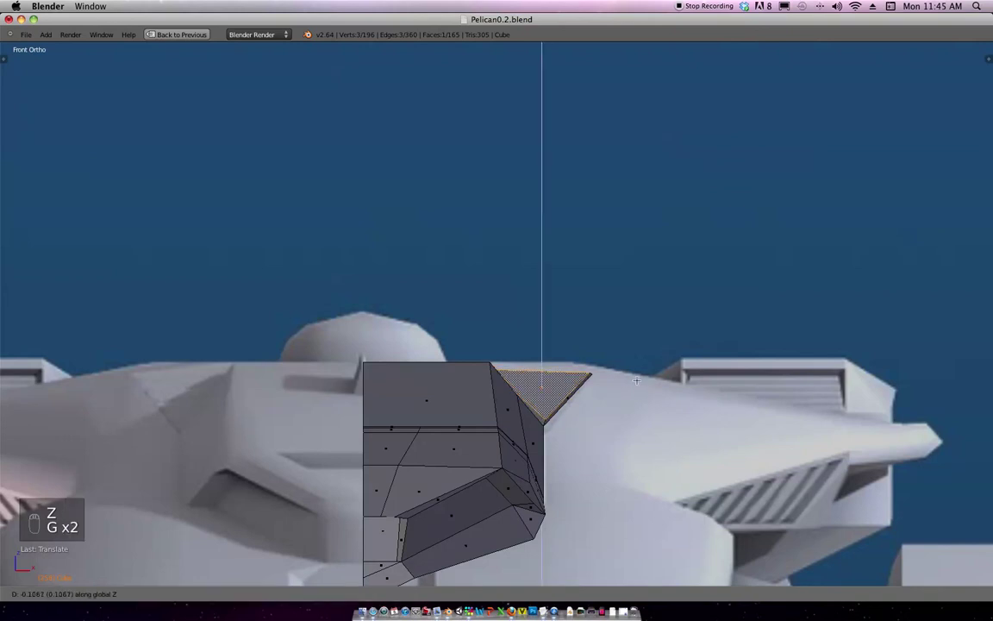
left_click(637, 383)
scroll(637, 383, "down", 4)
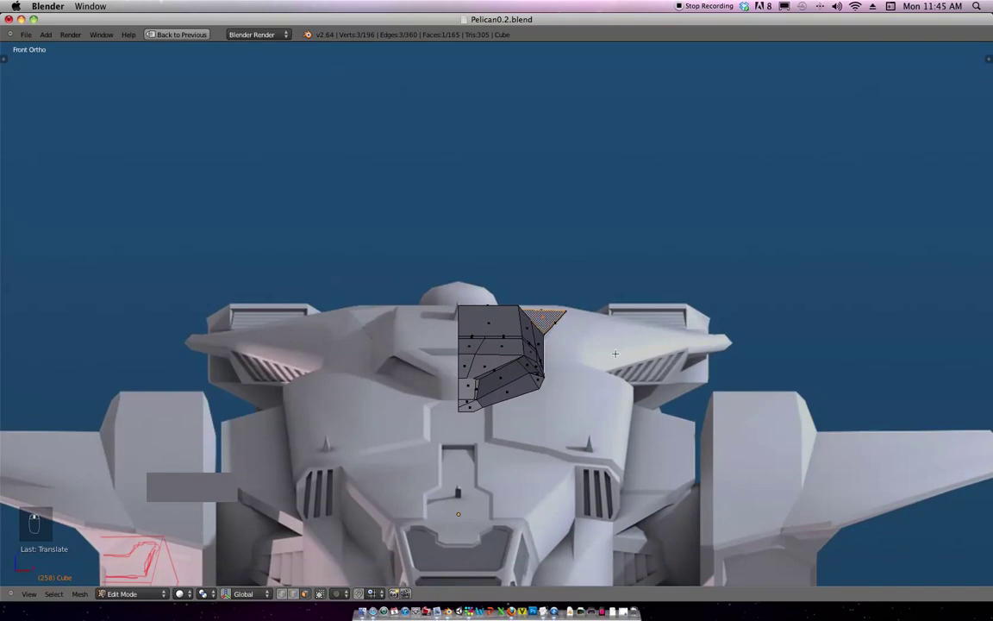
key("z")
scroll(486, 421, "up", 5)
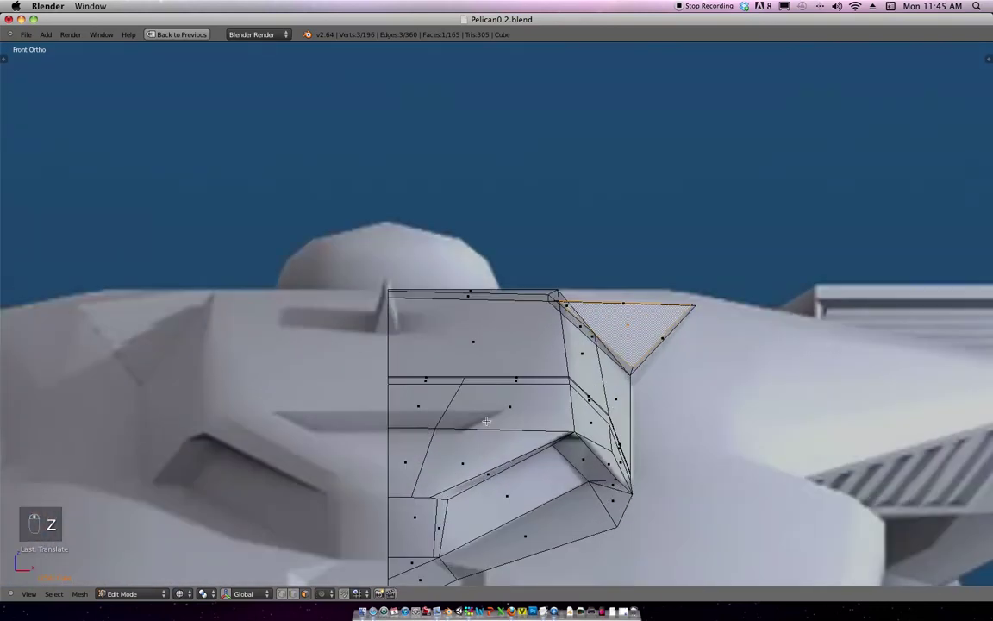
Knife-cut a horizontal line across the ridge's sloped front and a diagonal one along the reference slot's outer end.
middle_click_drag(388, 424, 460, 402, "shift")
key("ctrl+Tab")
left_click(469, 381)
key("k")
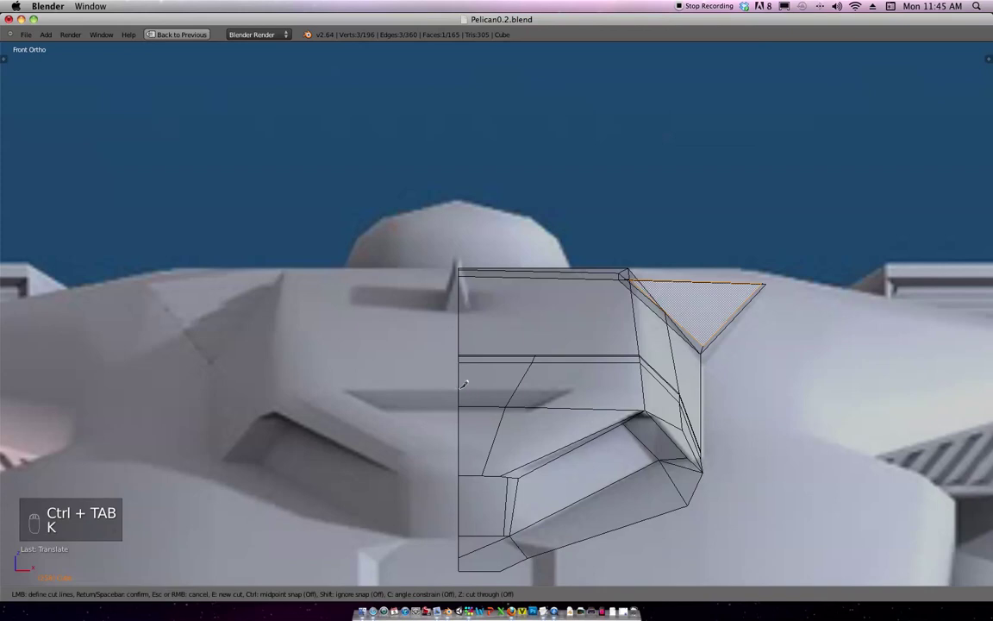
left_click(643, 391)
key("Return")
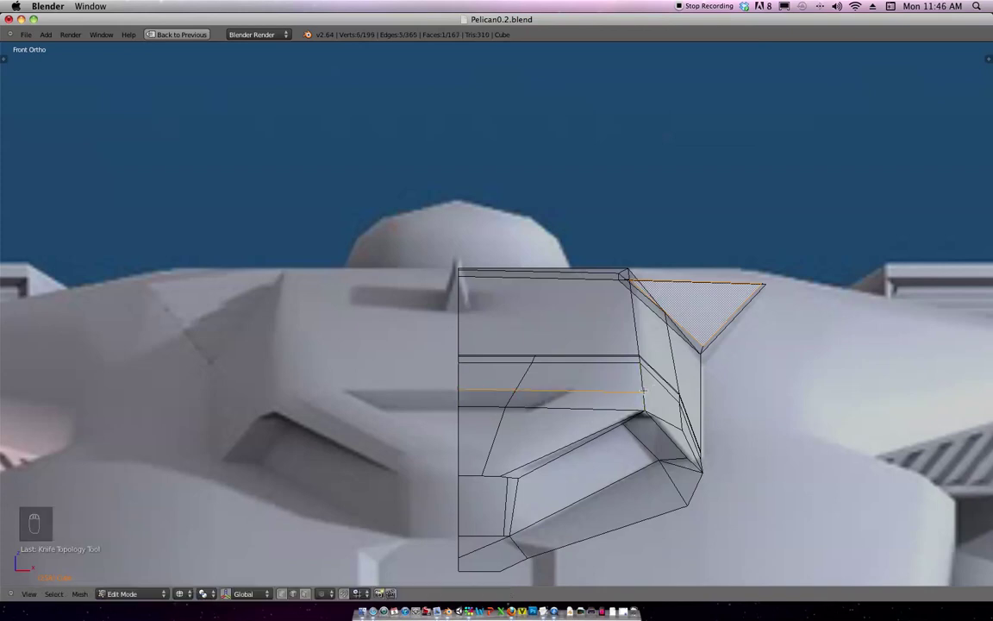
key("k")
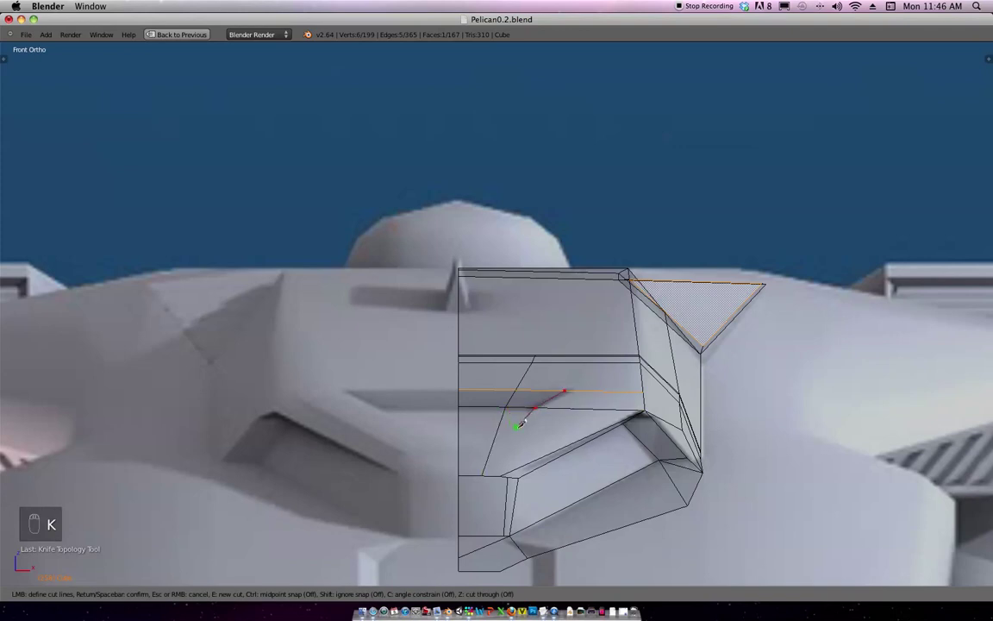
key("Return")
Try to shift the slot's lower front edges along the Y axis, and undo the move.
scroll(587, 369, "up", 1)
middle_click_drag(560, 420, 716, 463)
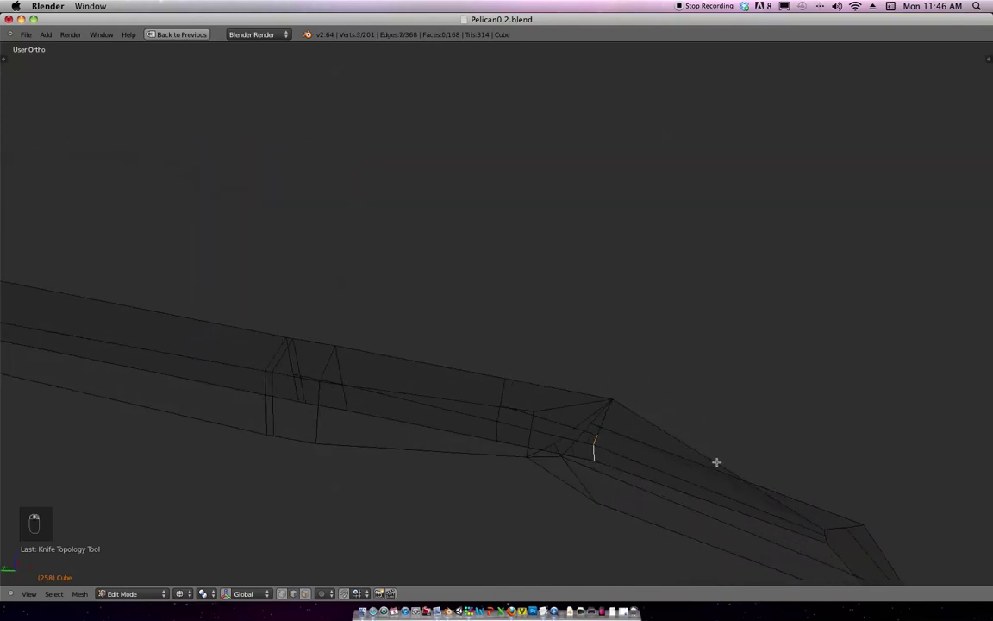
key("g")
key("y")
left_click(712, 462)
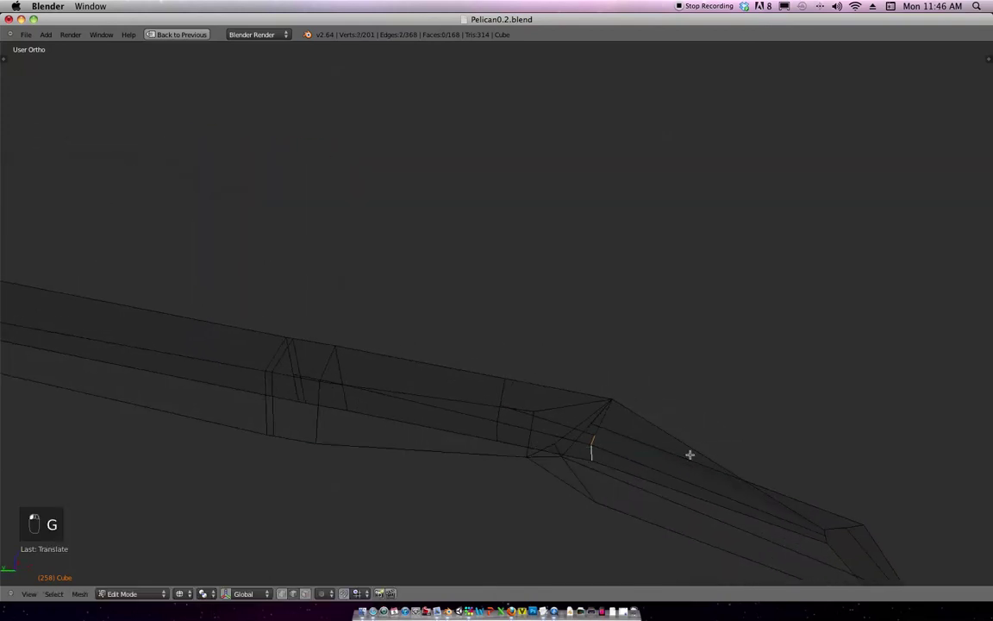
key("super+z")
key("KP_1")
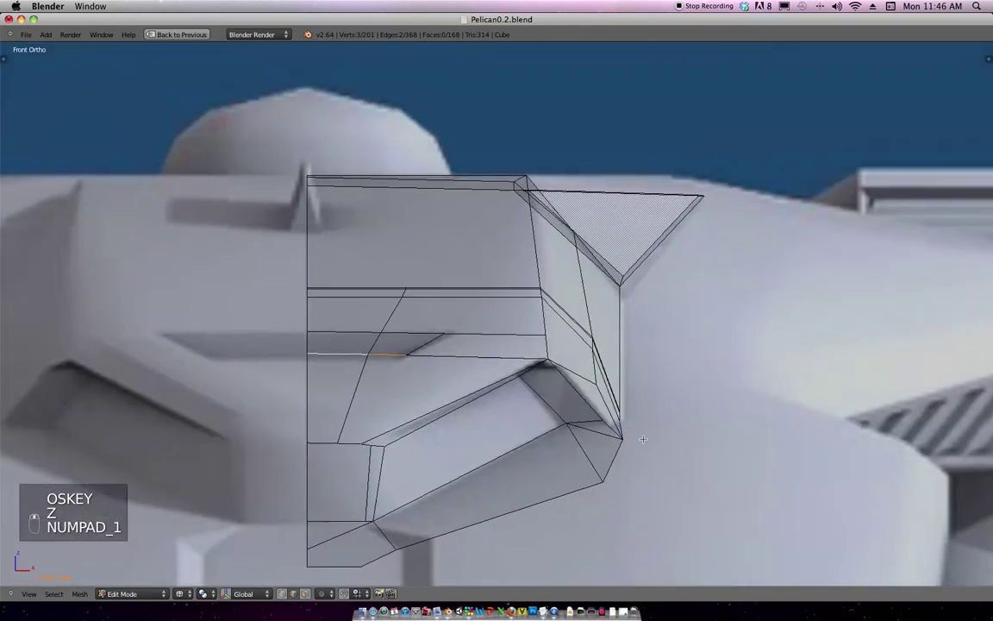
middle_click_drag(476, 384, 585, 400, "shift")
mouse_move(490, 377)
middle_mouse_down()
mouse_move(516, 388)
mouse_move(499, 384)
middle_mouse_up()
key("KP_1")
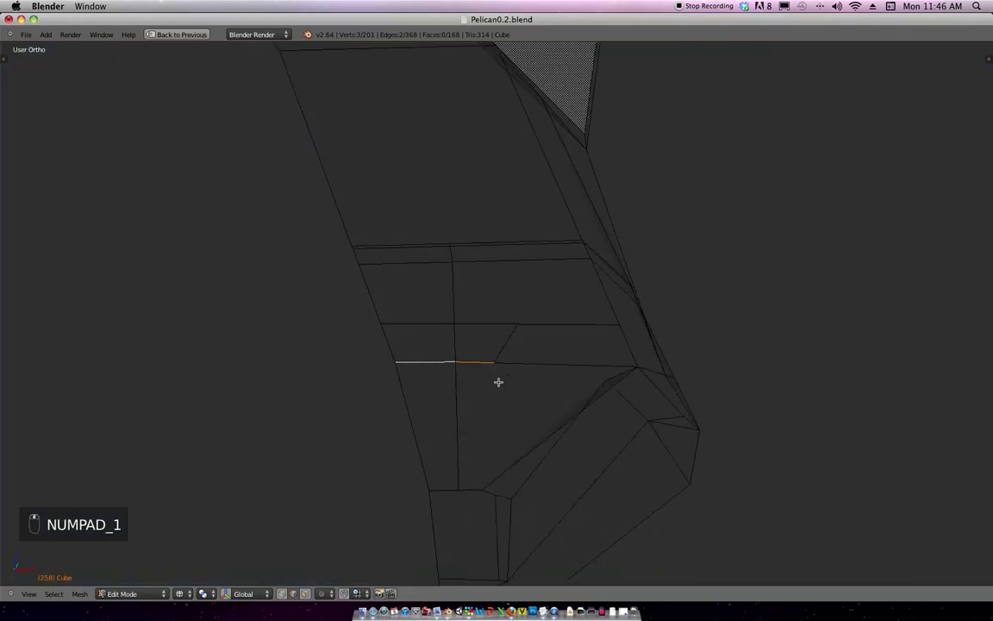
key("KP_1")
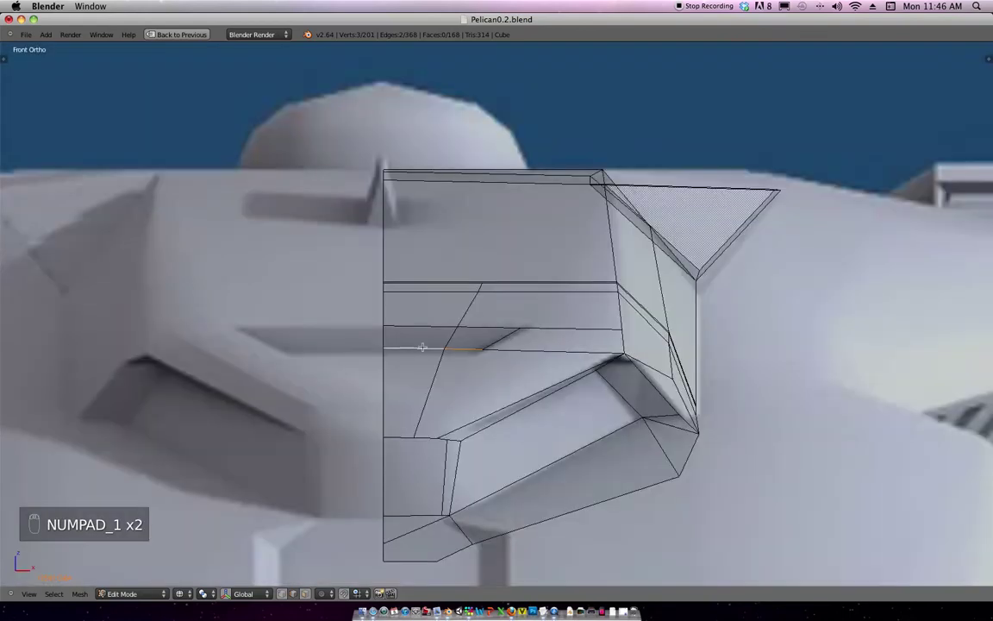
Extrude the two faces inside the slot outline in place and lower the extruded faces along Z as a recess.
key("ctrl+Tab")
left_click(473, 360)
right_click(487, 343)
right_click(423, 345, "shift")
mouse_move(428, 348)
middle_mouse_down()
mouse_move(534, 384)
mouse_move(547, 401)
mouse_move(523, 412)
middle_mouse_up()
key("KP_1")
scroll(502, 423, "down", 5)
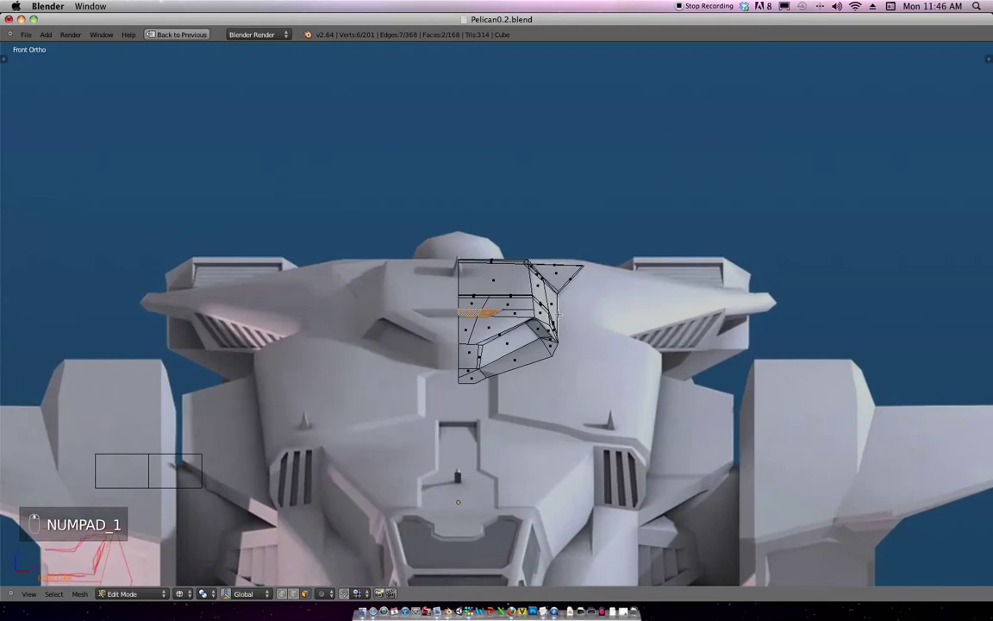
scroll(522, 401, "up", 6)
mouse_move(512, 394)
middle_mouse_down()
mouse_move(591, 399)
mouse_move(594, 407)
middle_mouse_up()
key("e")
left_click(590, 410)
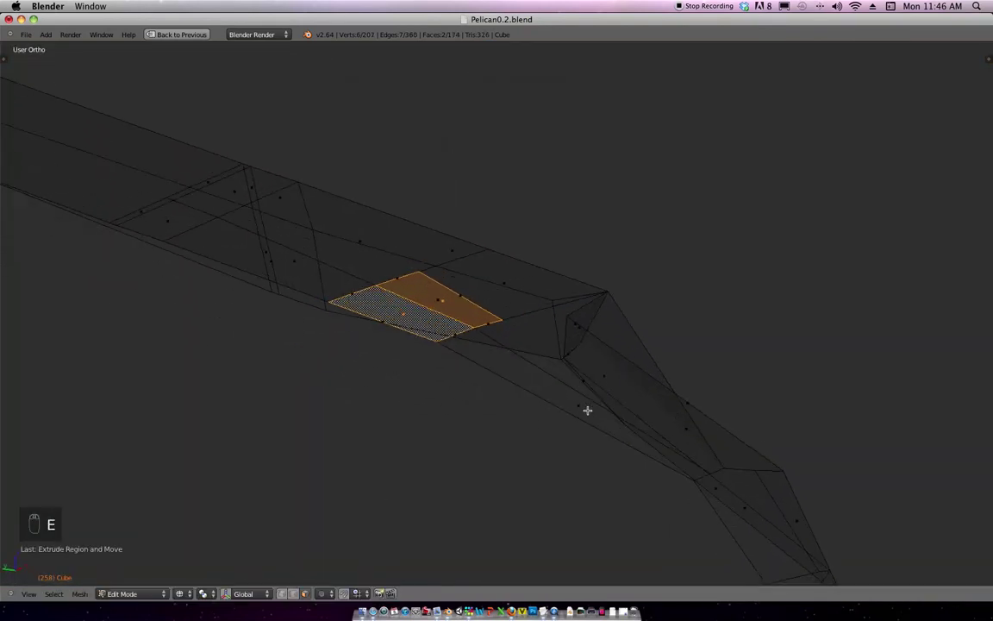
key("g")
left_click(565, 412)
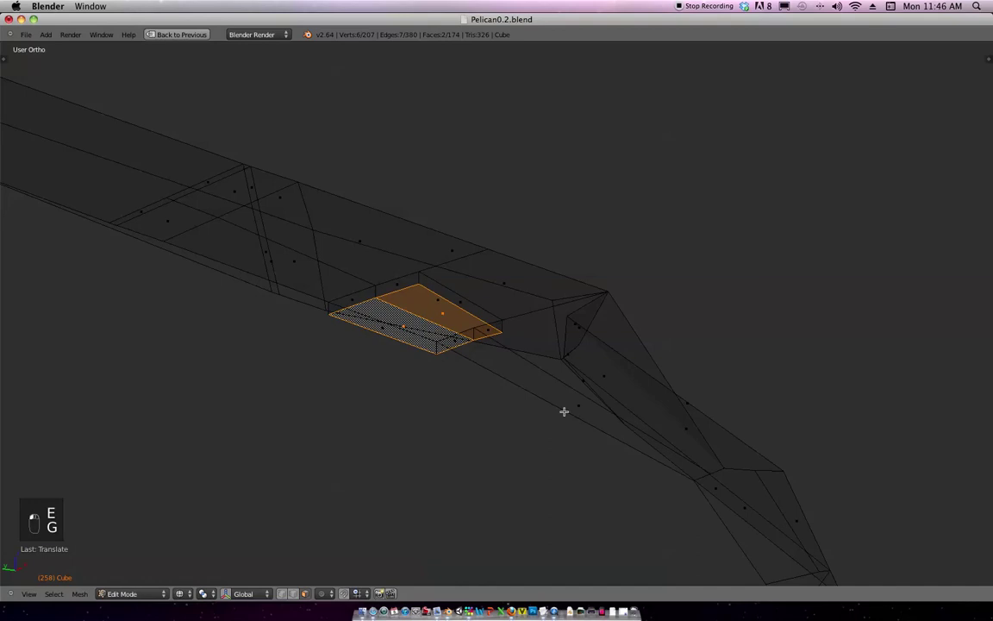
Lower the hull's vertices along the slot's front edge on Z to meet the recessed floor.
key("KP_1")
middle_click_drag(552, 349, 539, 370, "ctrl")
key("ctrl+Tab")
left_click(524, 348)
right_click(534, 335)
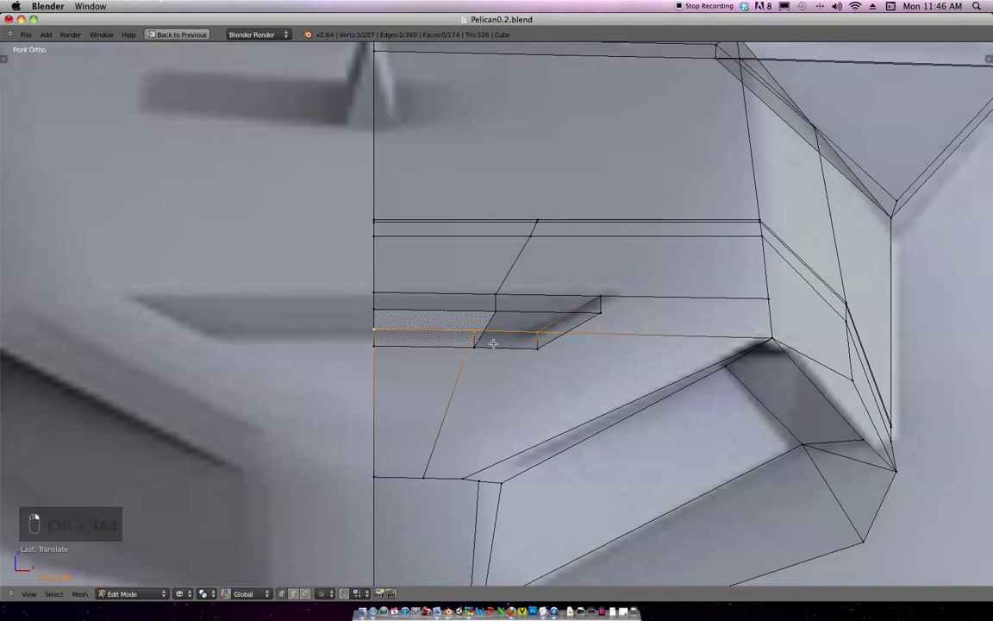
key("g")
key("z")
left_click(495, 362)
Delete the extruded wall face on the slot's mirror centreline.
mouse_move(495, 362)
middle_mouse_down()
mouse_move(519, 357)
mouse_move(421, 407)
mouse_move(356, 401)
mouse_move(399, 441)
mouse_move(299, 353)
mouse_move(512, 291)
mouse_move(484, 288)
mouse_move(585, 344)
mouse_move(605, 283)
mouse_move(596, 288)
middle_mouse_up()
key("z")
key("KP_1")
scroll(591, 335, "up", 5)
middle_click_drag(590, 336, 510, 339)
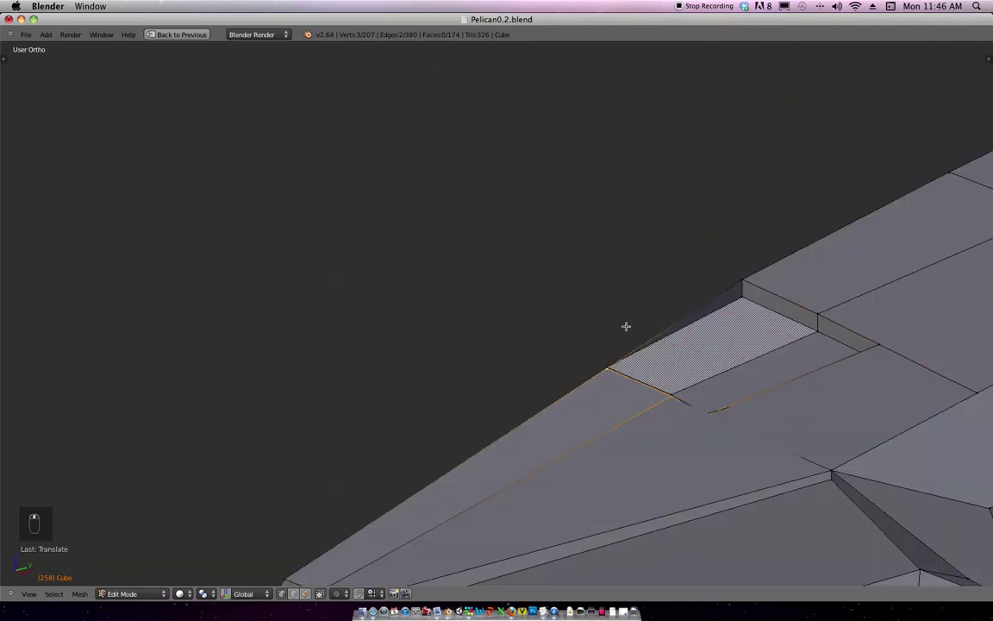
key("ctrl+Tab")
key("ctrl+Tab")
left_click(552, 384)
middle_click_drag(685, 323, 767, 318)
key("x")
left_click(707, 328)
key("ctrl+Tab")
left_click(703, 304)
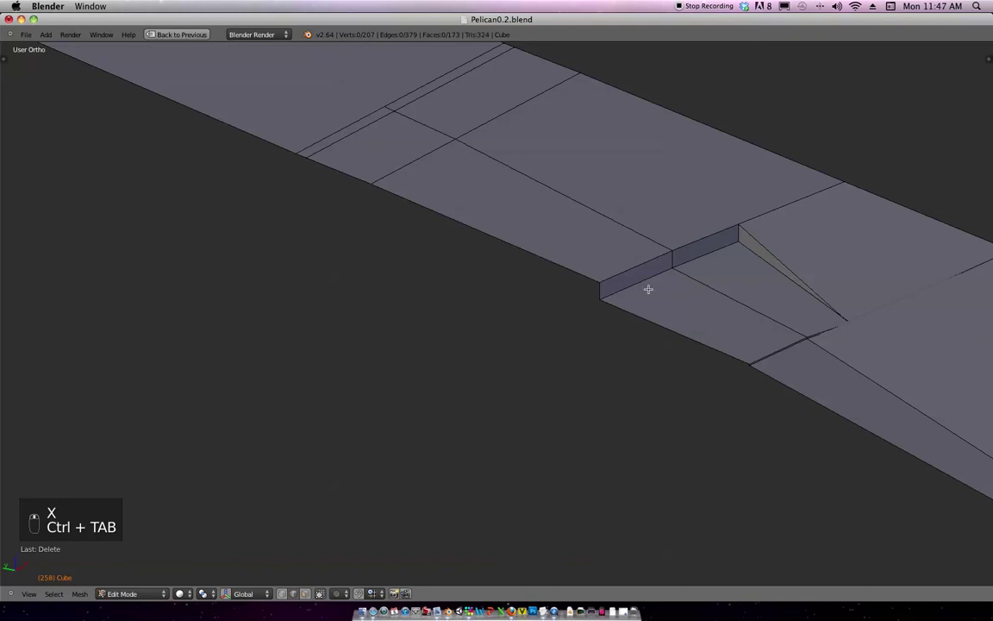
Move the recess floor's rear outer corner vertex inward along X to slope the slot's end wall.
middle_click_drag(700, 252, 621, 339)
key("g")
left_click(765, 276)
key("ctrl+Tab")
right_click(665, 267)
key("g")
key("x")
left_click(685, 285)
Align the middle vertices of the slot's front edge along Y so the edge runs straight.
key("g")
left_click(648, 363)
key("g")
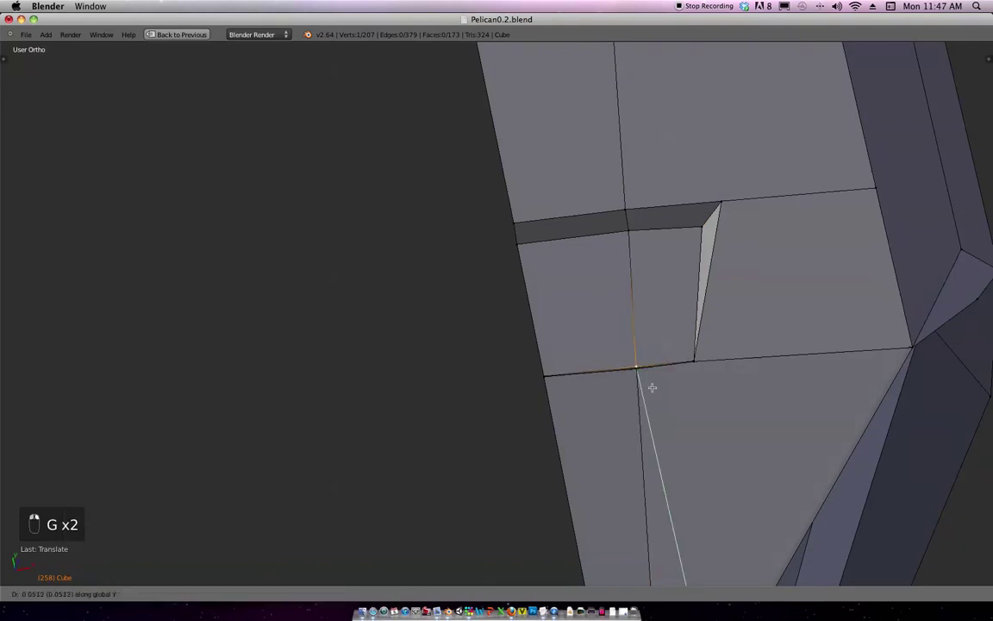
left_click(651, 387)
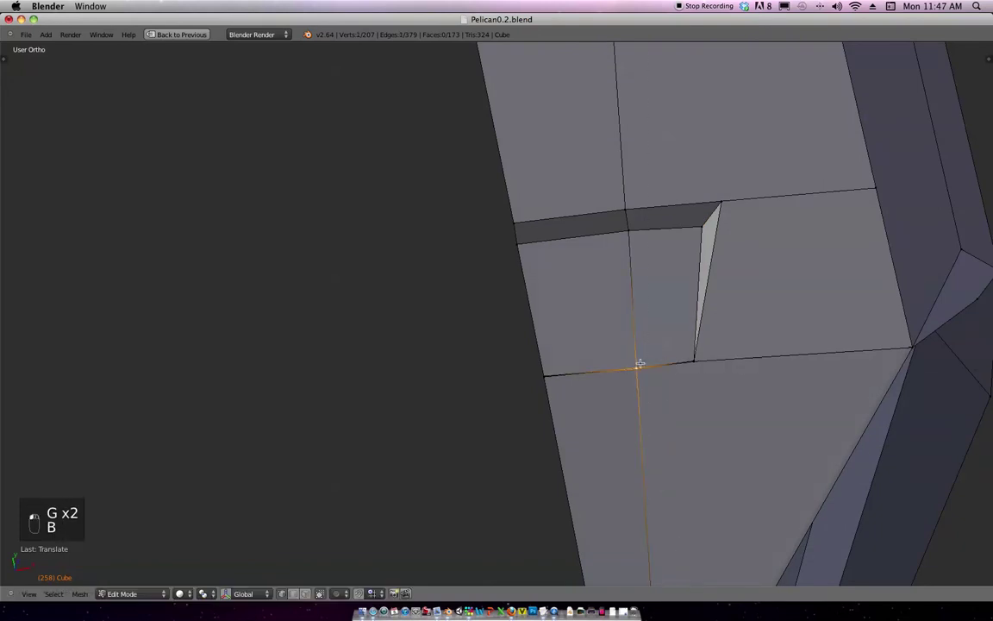
key("g")
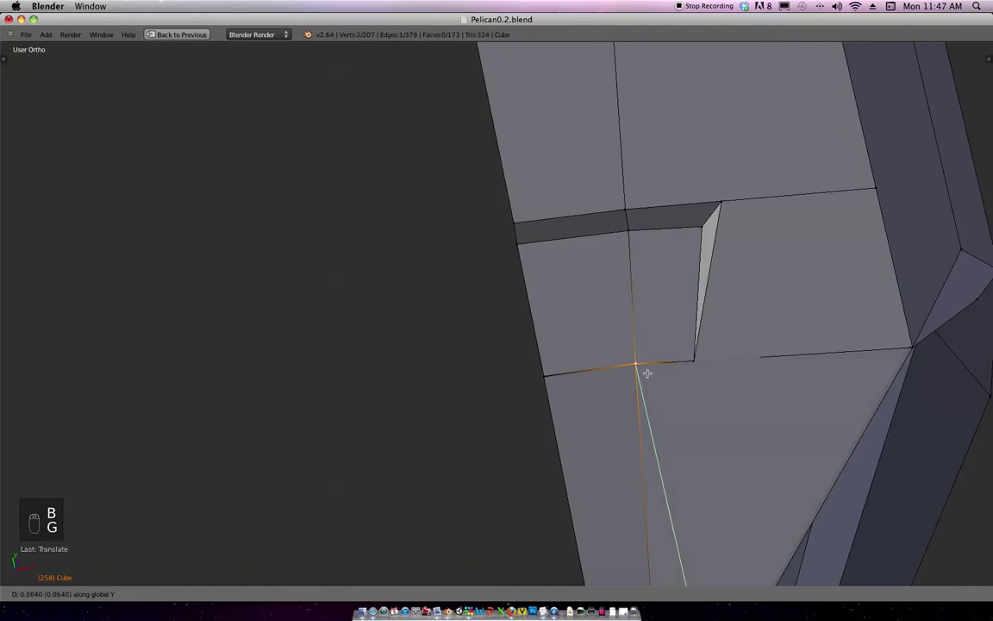
left_click(648, 400)
Try to shift the slot's outer front corner vertex along X in front view, and undo the move.
middle_click_drag(647, 405, 656, 269)
key("KP_1")
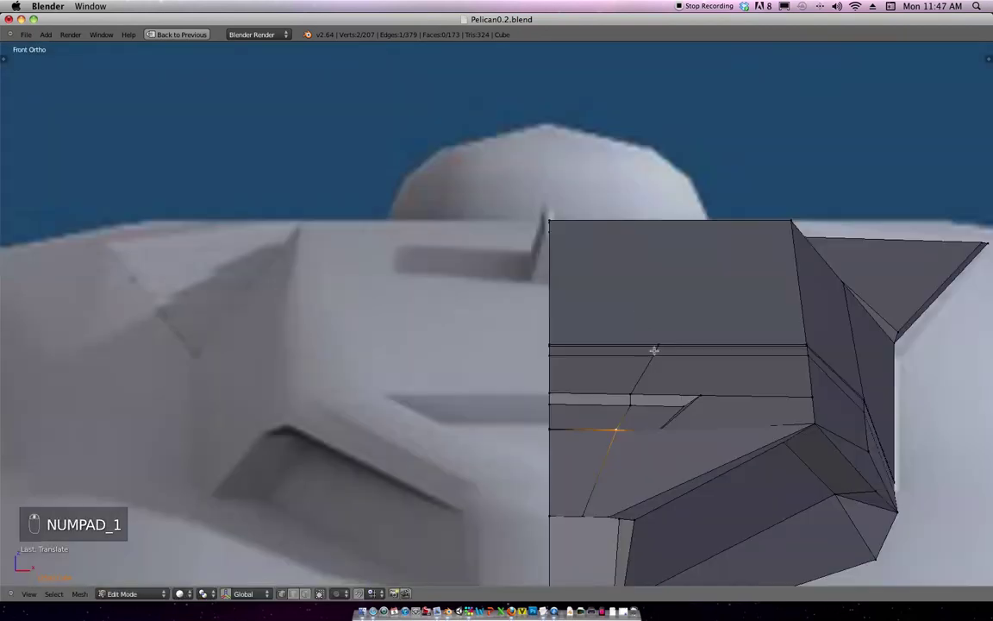
scroll(655, 350, "down", 5)
key("z")
scroll(624, 423, "up", 5)
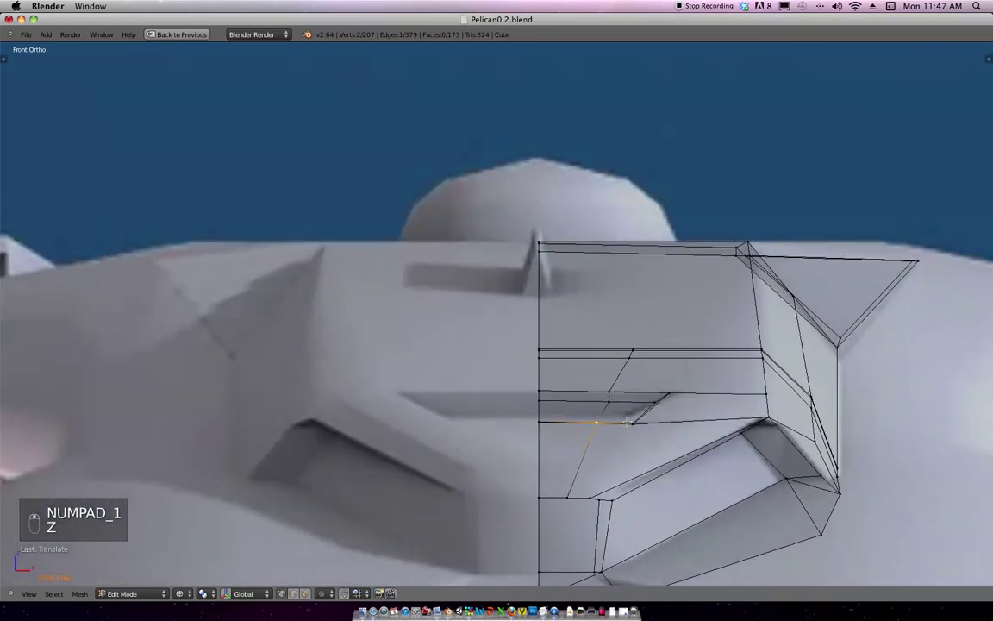
key("g")
key("x")
left_click(636, 416)
key("super+z")
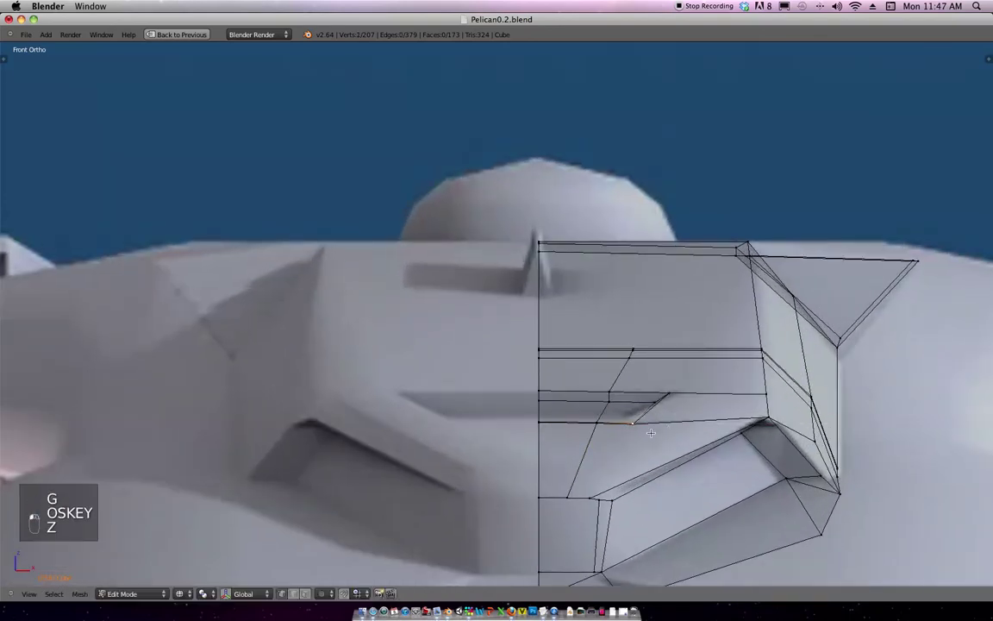
Shift both overlapping vertices at the slot's outer front corner inward to the reference and fine-tune their height along Z.
key("b")
key("g")
left_click(667, 430)
key("g")
key("z")
left_click(663, 428)
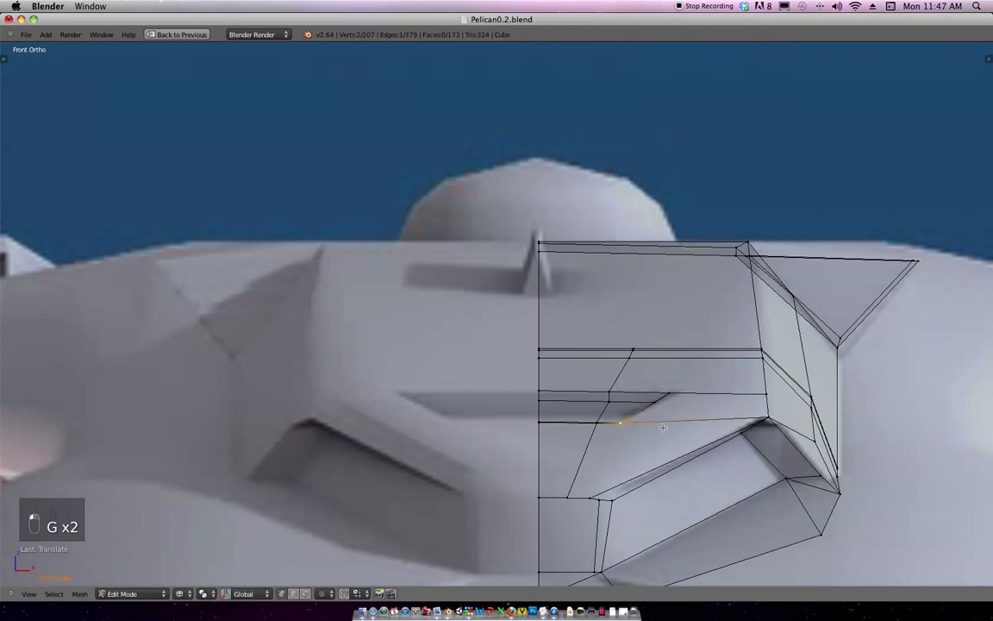
key("g")
key("z")
left_click(654, 426)
key("z")
middle_click_drag(657, 417, 678, 434)
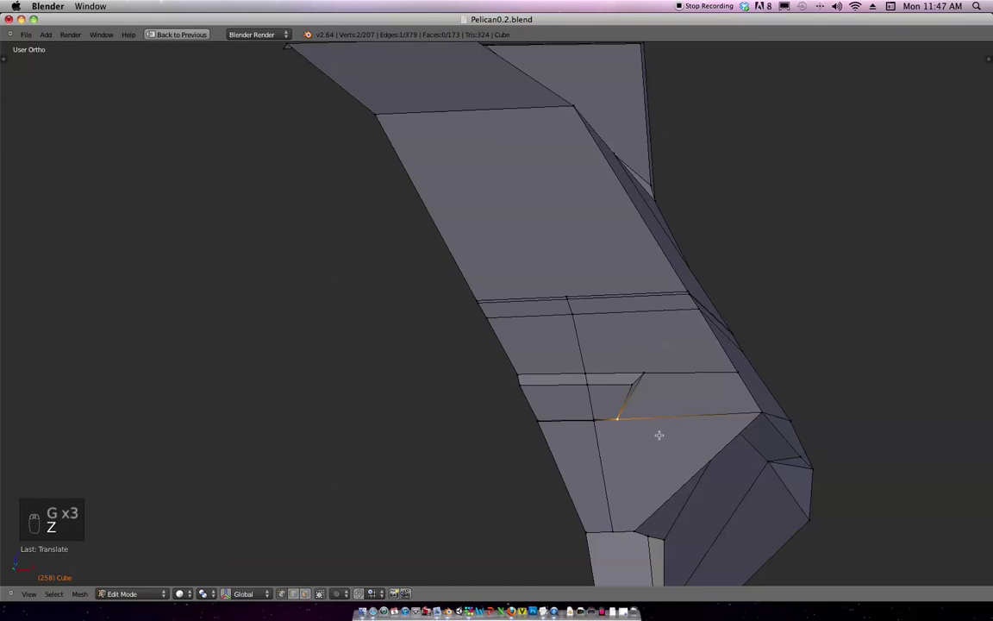
Reveal the hidden hull geometry and return to Object Mode.
key("KP_1")
scroll(681, 380, "down", 4)
key("z")
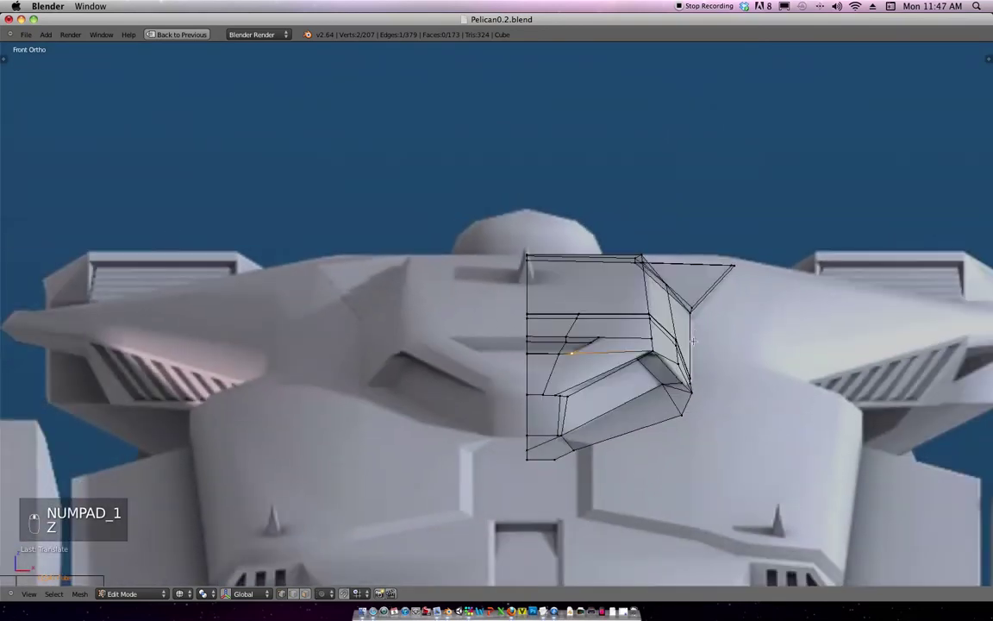
scroll(689, 328, "down", 2)
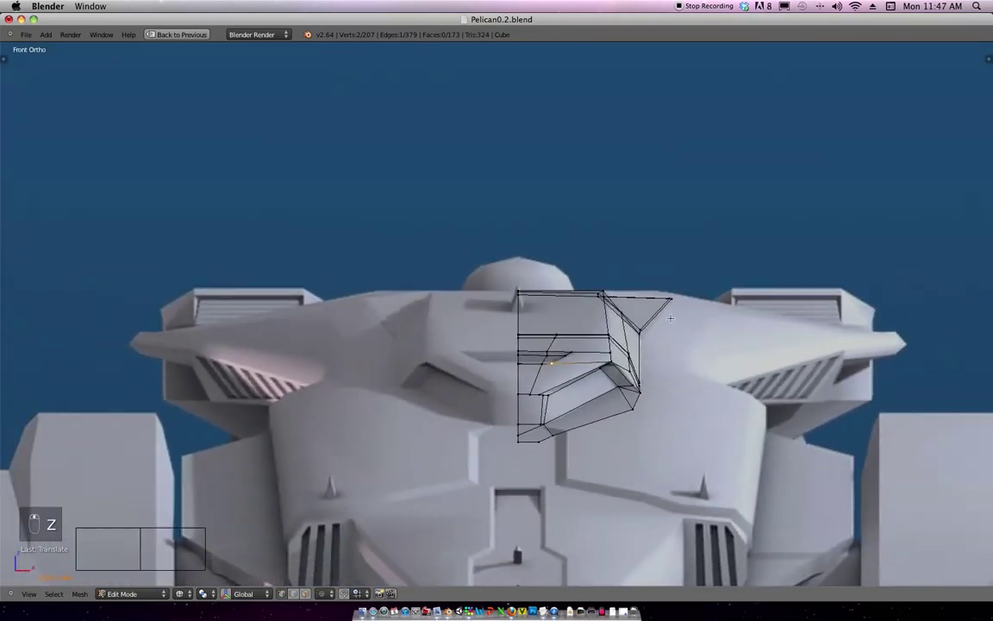
middle_click_drag(670, 319, 687, 330)
key("z")
key("alt+h")
scroll(692, 301, "down", 3)
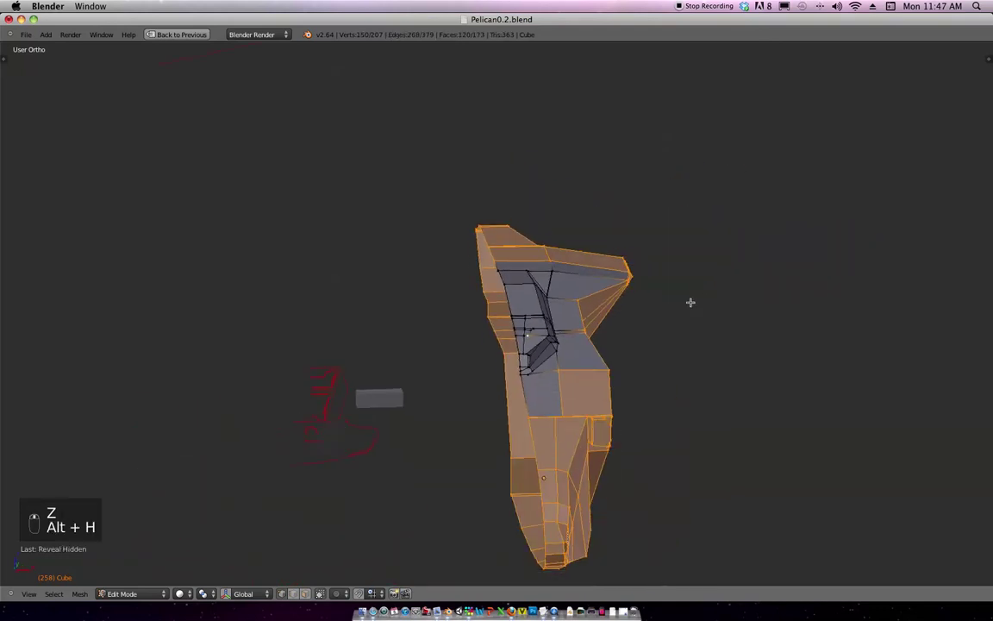
key("Tab")
Turn on the Mirror modifier's viewport display and examine the complete hull from several angles.
middle_click_drag(694, 287, 661, 334)
scroll(677, 323, "down", 1)
key("ctrl+Down")
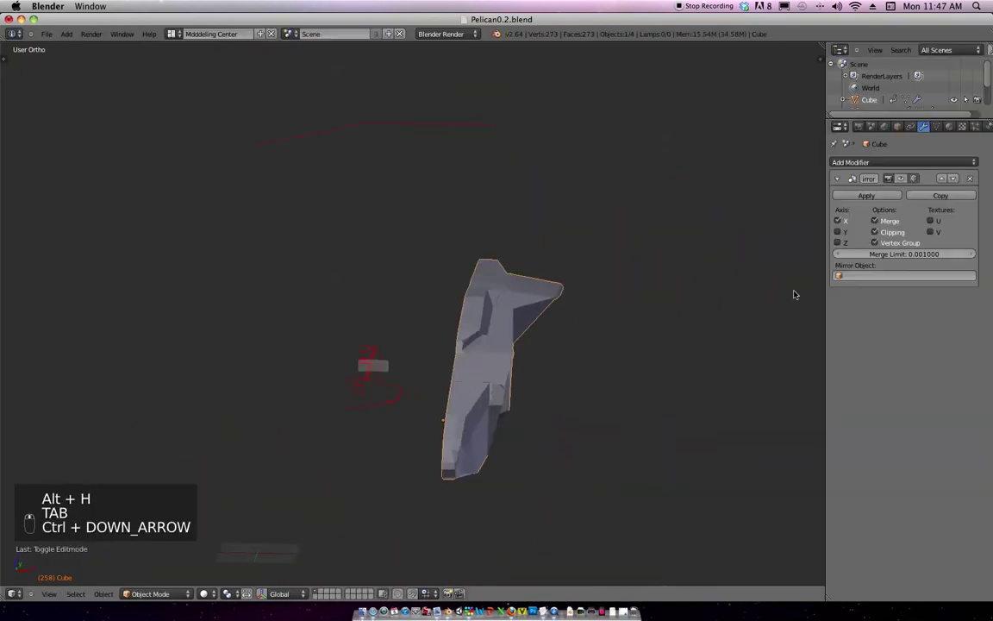
left_click(902, 180)
middle_click_drag(656, 349, 522, 356)
middle_click_drag(483, 352, 623, 344)
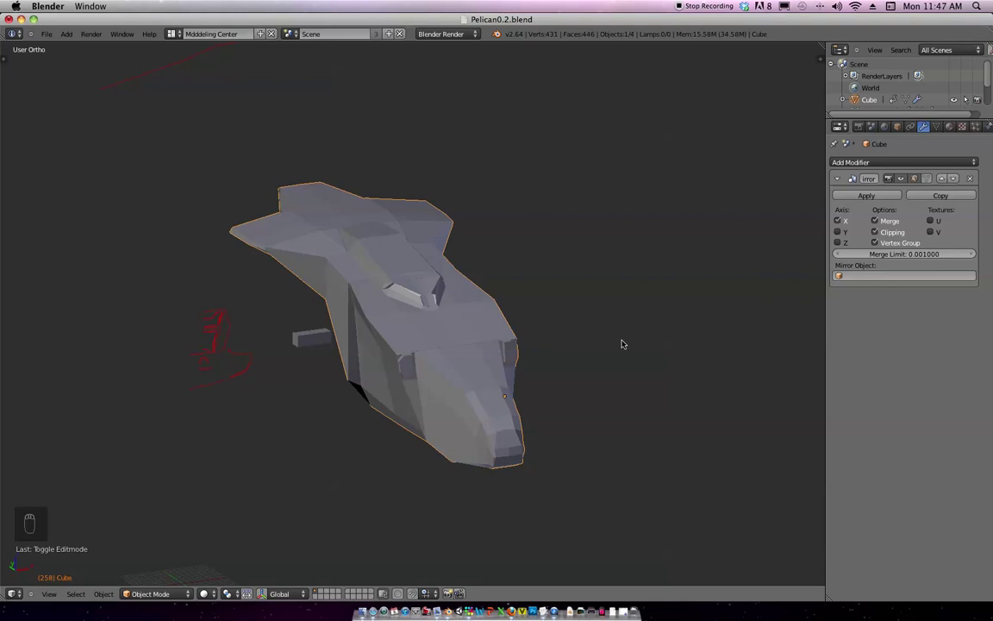